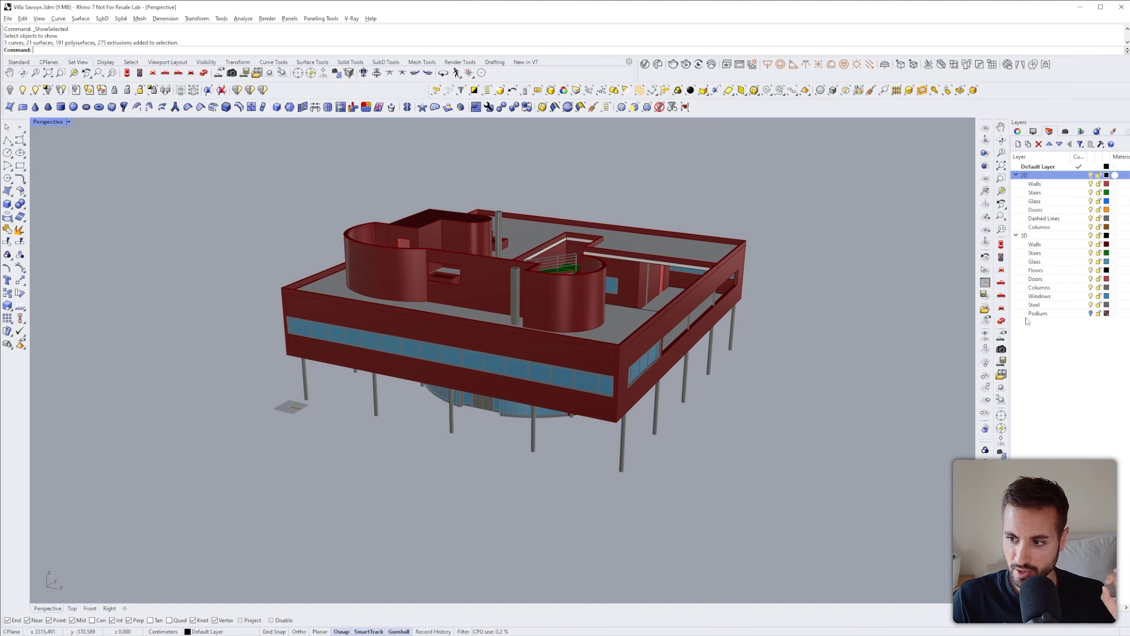
right_click_drag(766, 276, 608, 261)
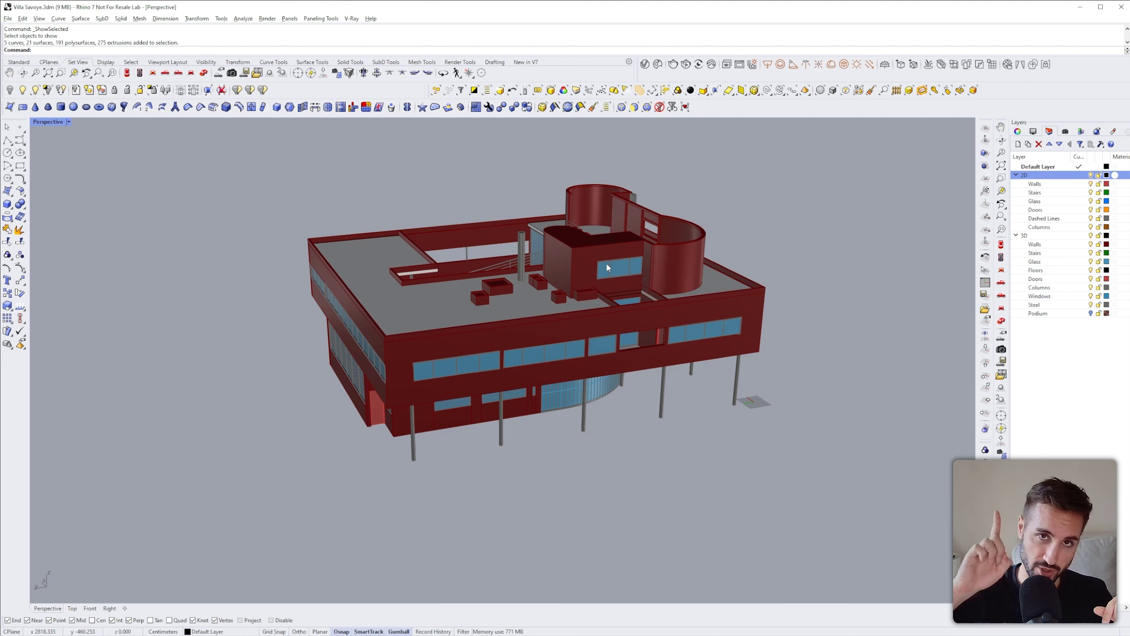
right_click_drag(608, 267, 536, 249)
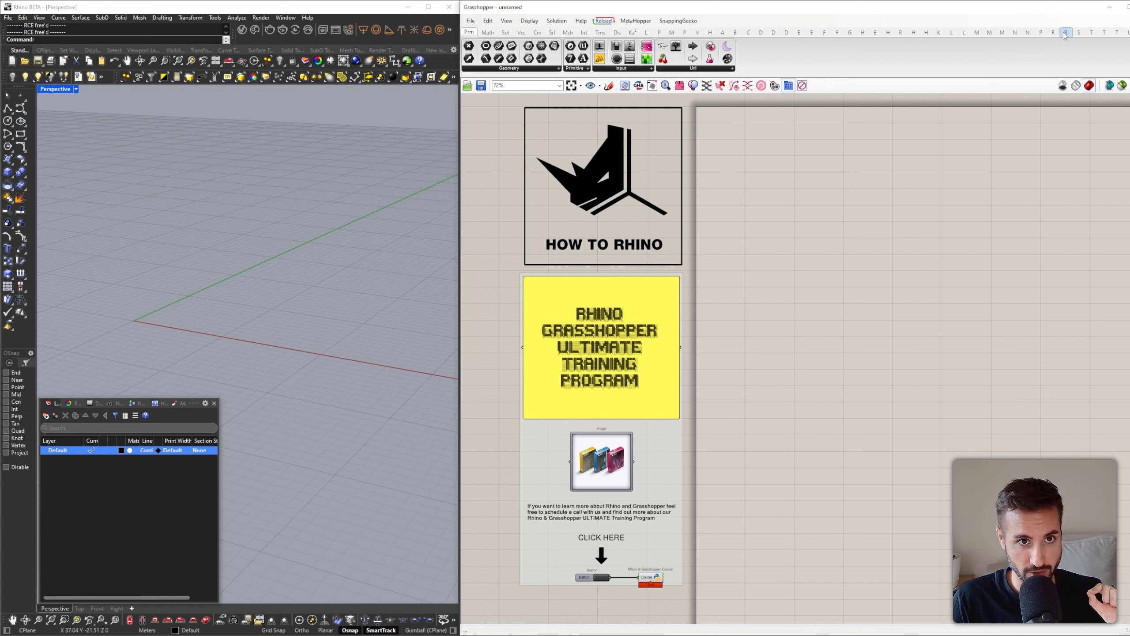
Add an Import Content component to the Grasshopper canvas, beside the training program notes
mouse_move(1065, 34)
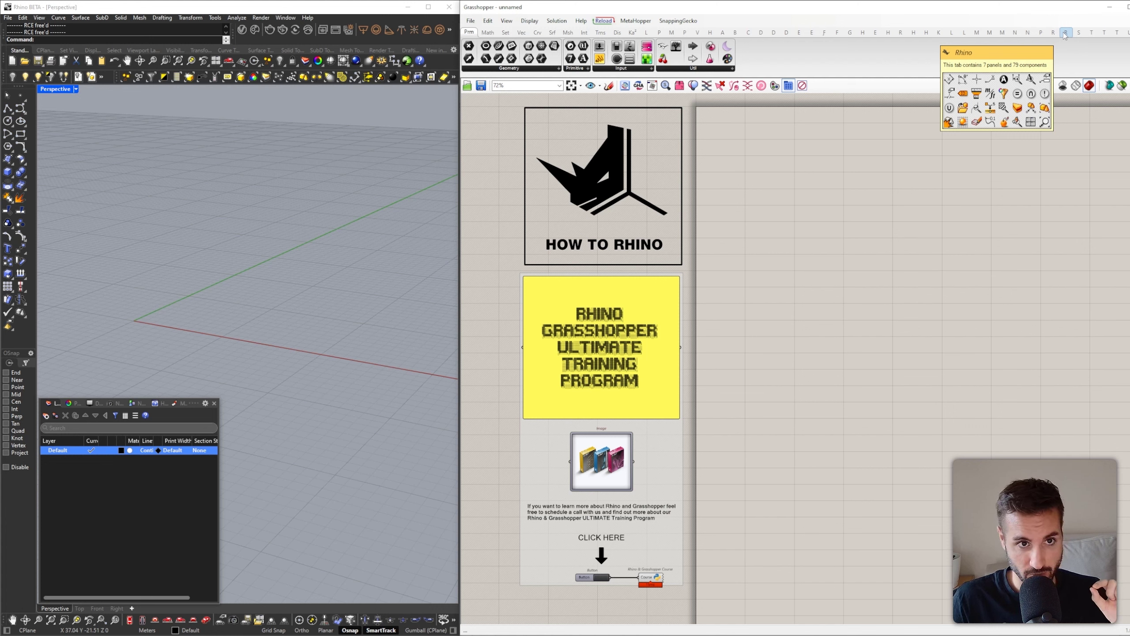
left_click(1065, 33)
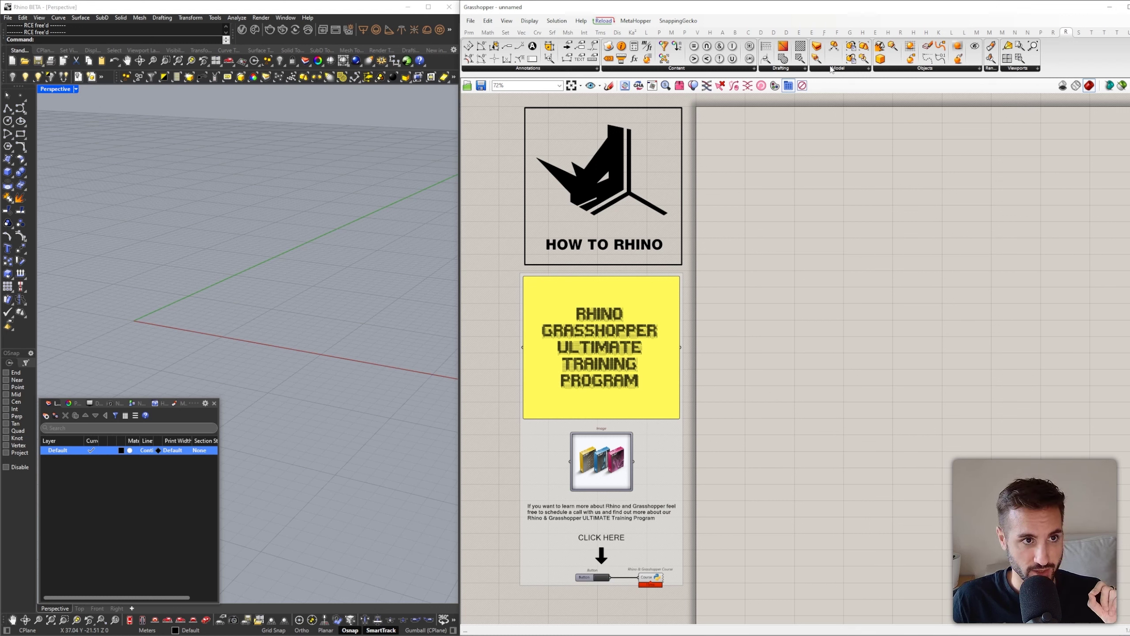
left_click(691, 69)
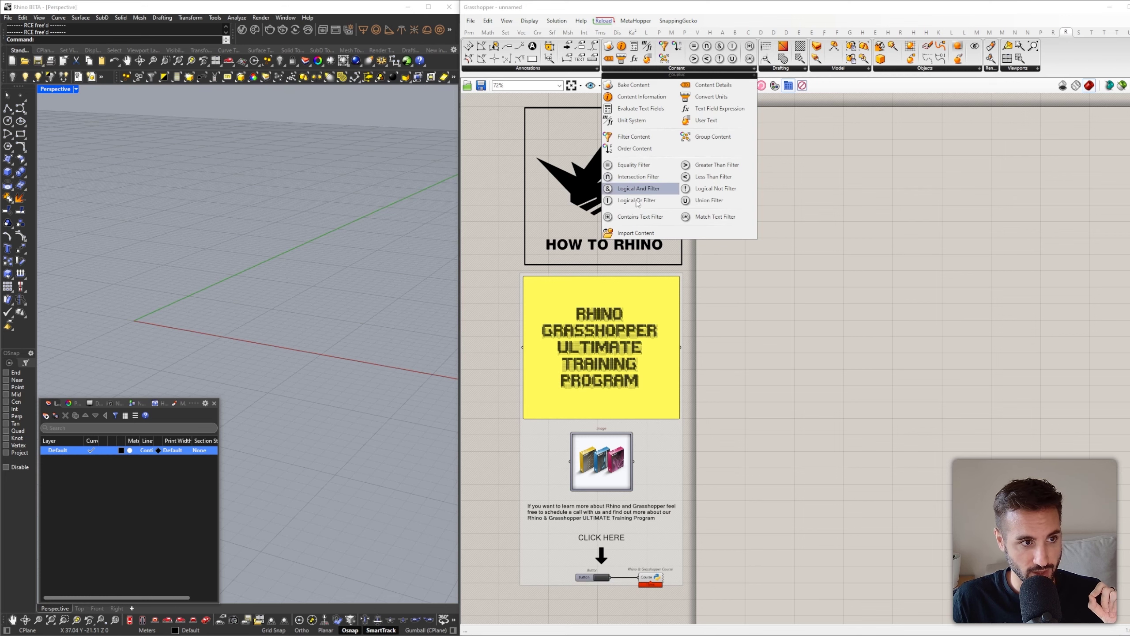
left_click(635, 232)
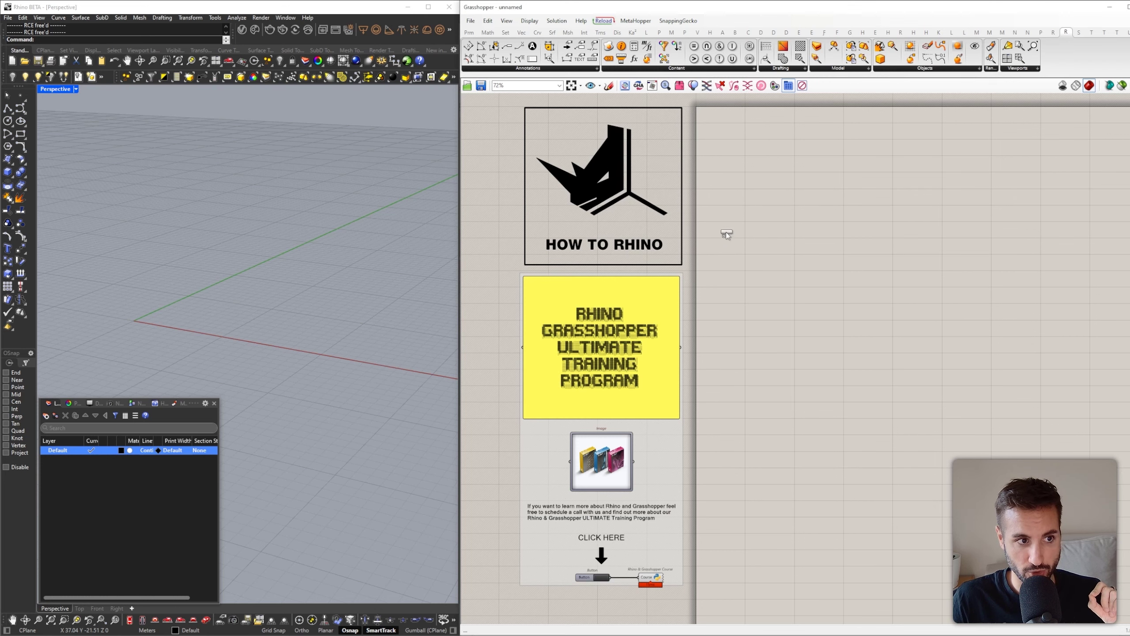
left_click(803, 213)
scroll(803, 213, "up", 3)
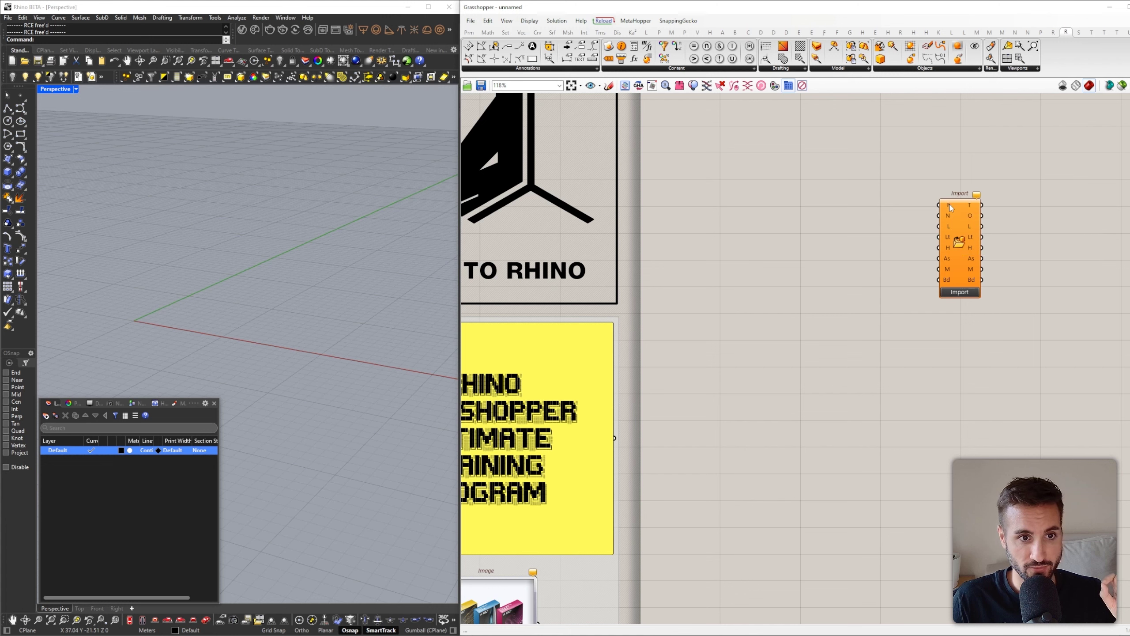
Create a panel holding the full file path of Villa Savoye.3dm and connect it to the Import component's File Path input
mouse_move(950, 207)
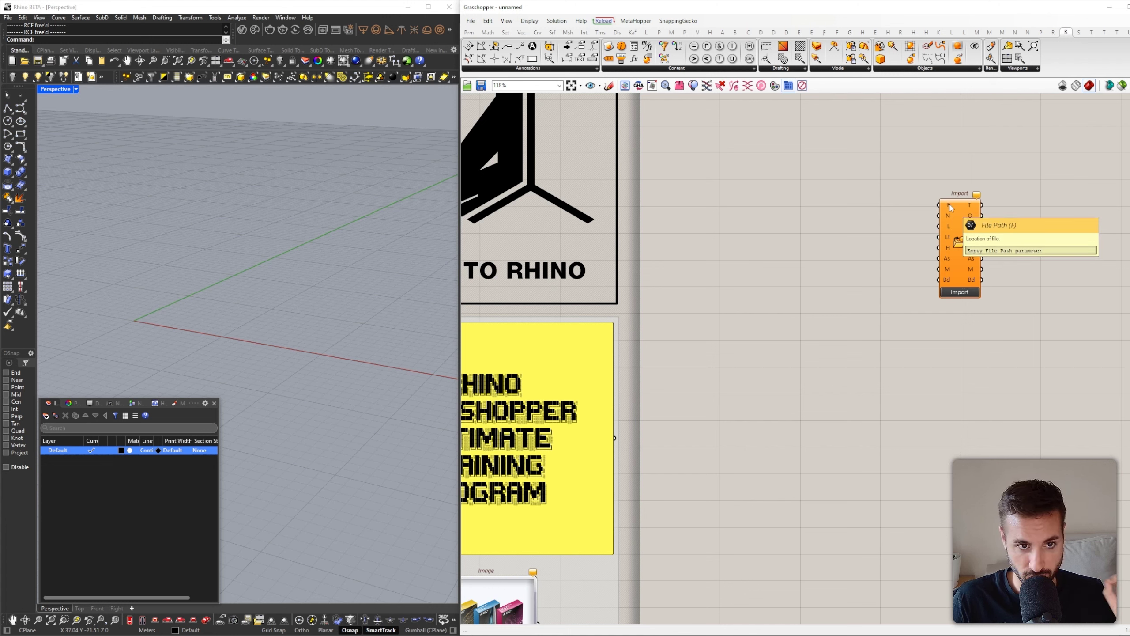
double_click(869, 193)
type("//")
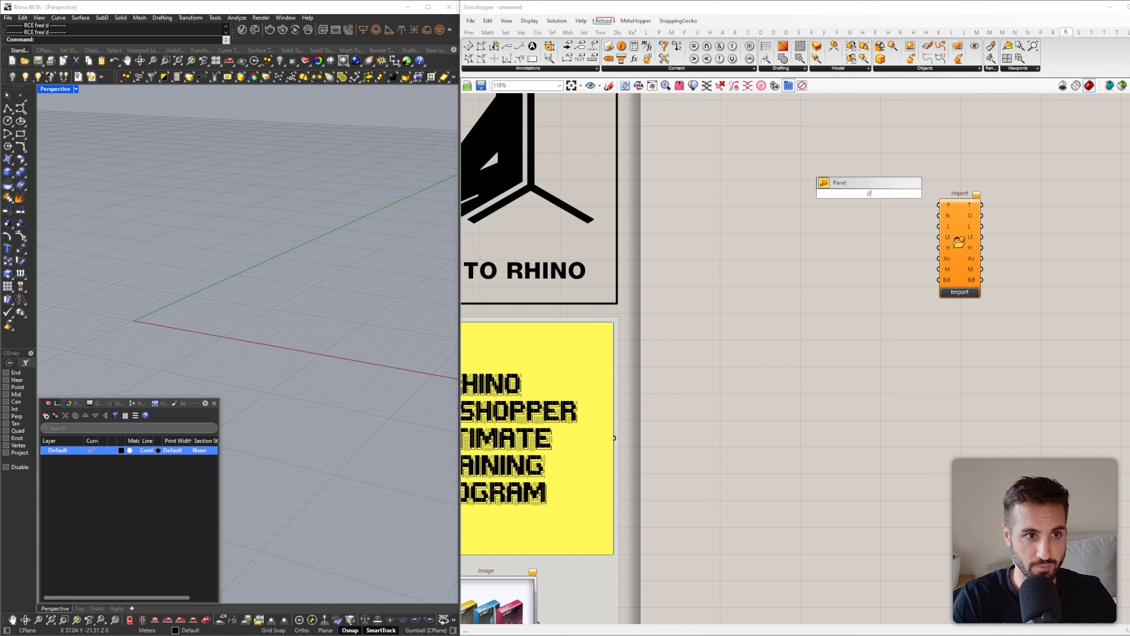
type("C:\\Users\\lazar\\OneDrive\\How to Rhino Blog\\Videos\\TUTORIALS\\tutorial 201 - Rhino 8 BETA - NEW Grasshopper Features\\WIP\\Villa Savoye.3dm")
key("Return")
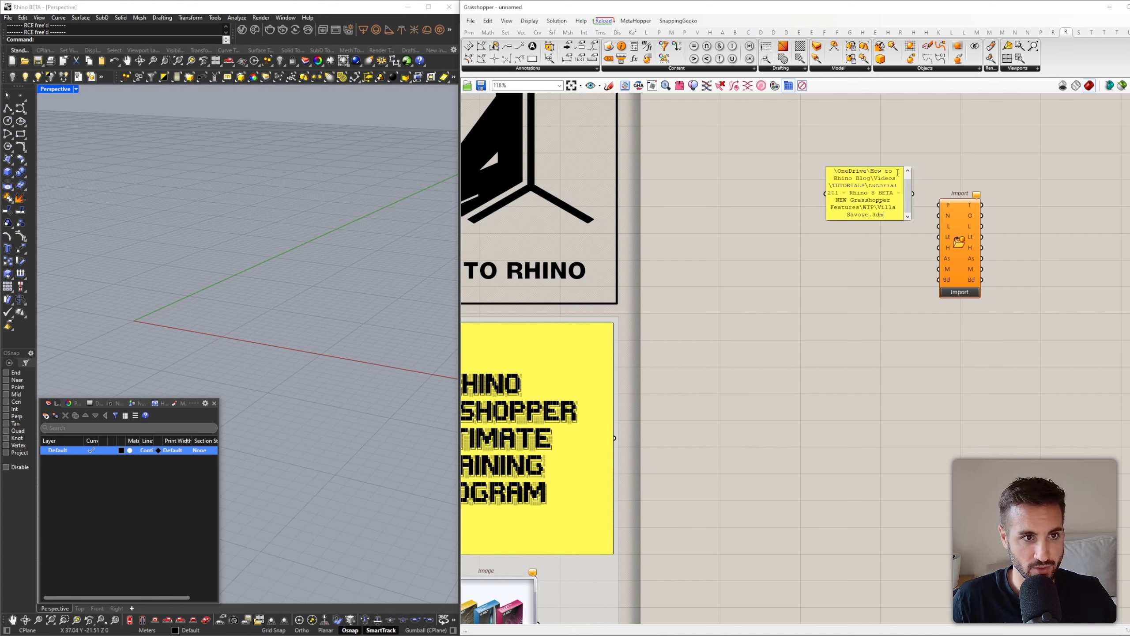
left_click_drag(913, 193, 974, 205)
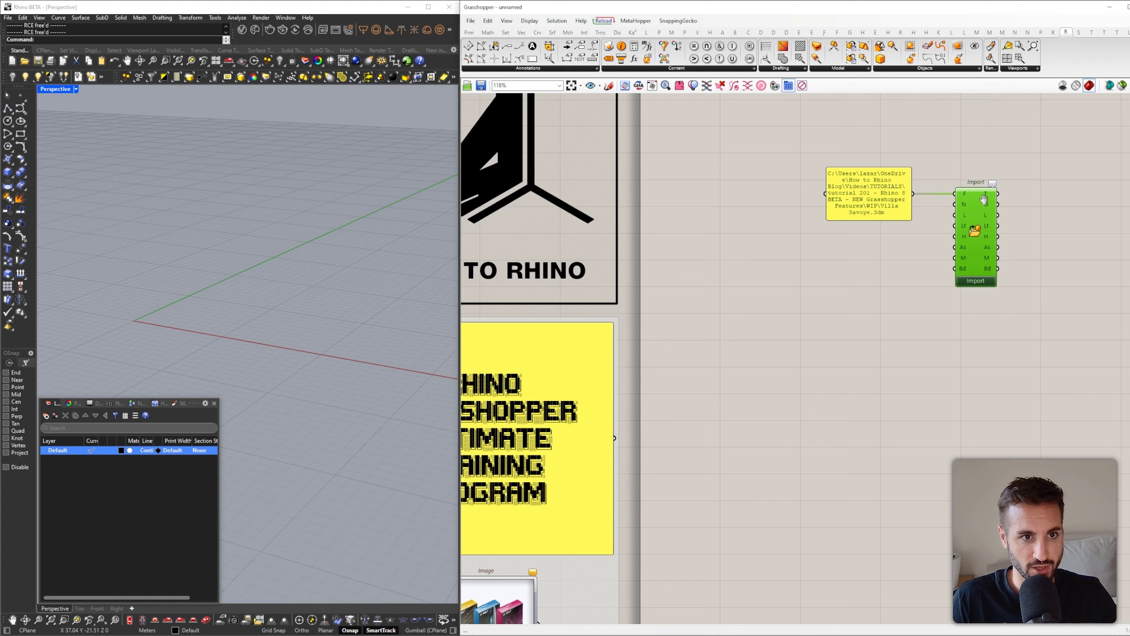
Read the Import component's remark and run the import of the Villa Savoye file
right_click_drag(1008, 198, 914, 203)
scroll(898, 188, "up", 4)
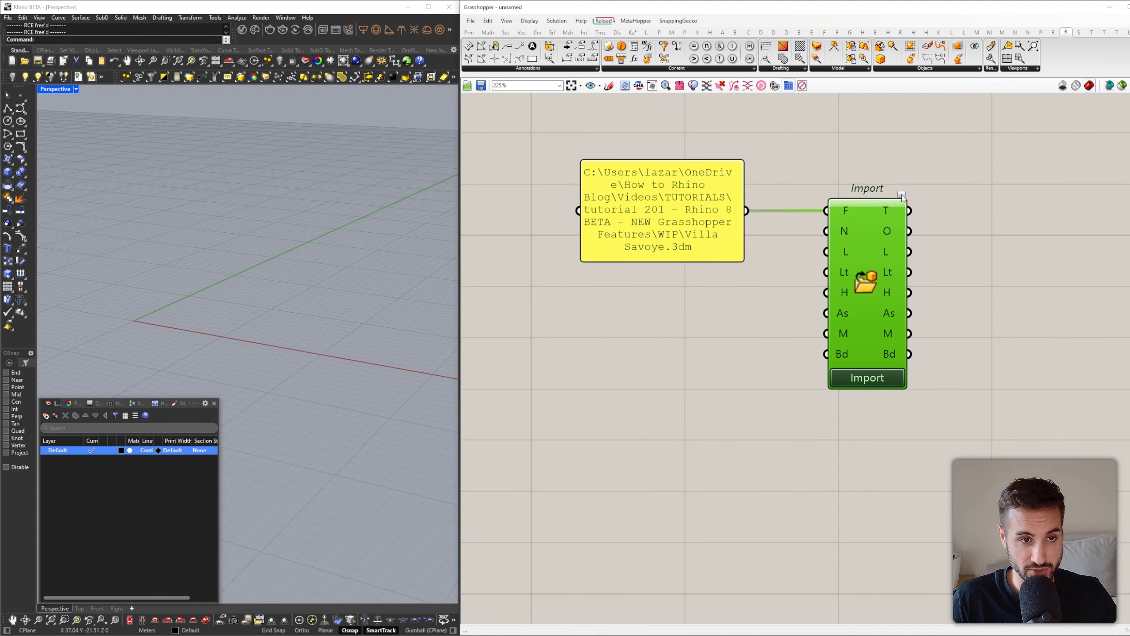
mouse_move(902, 197)
left_click(902, 197)
scroll(902, 197, "up", 3)
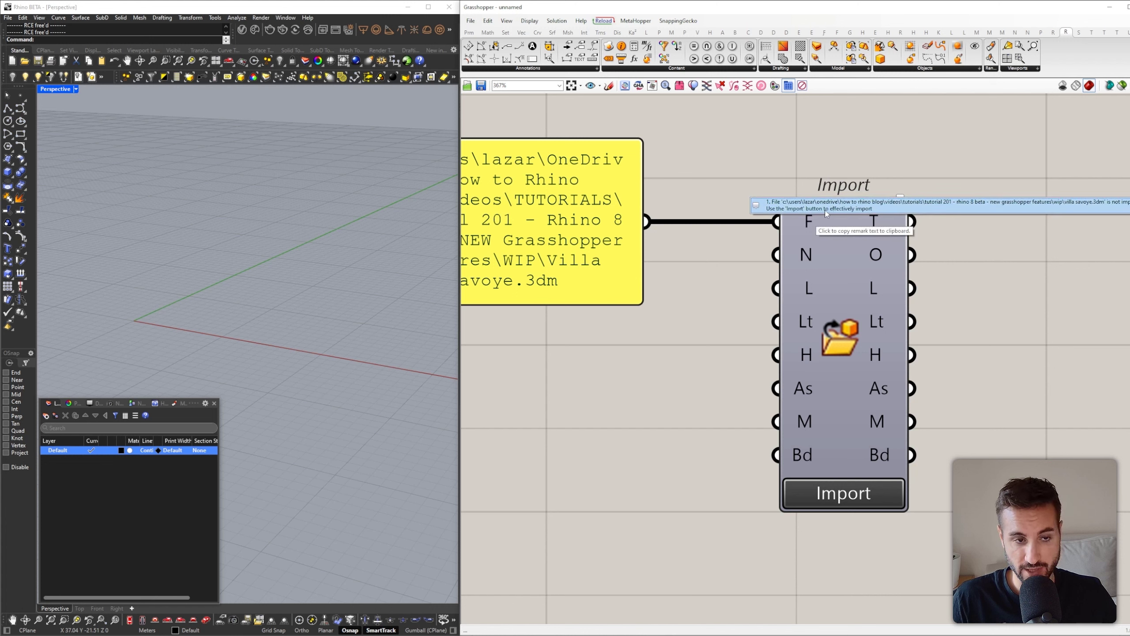
left_click(844, 492)
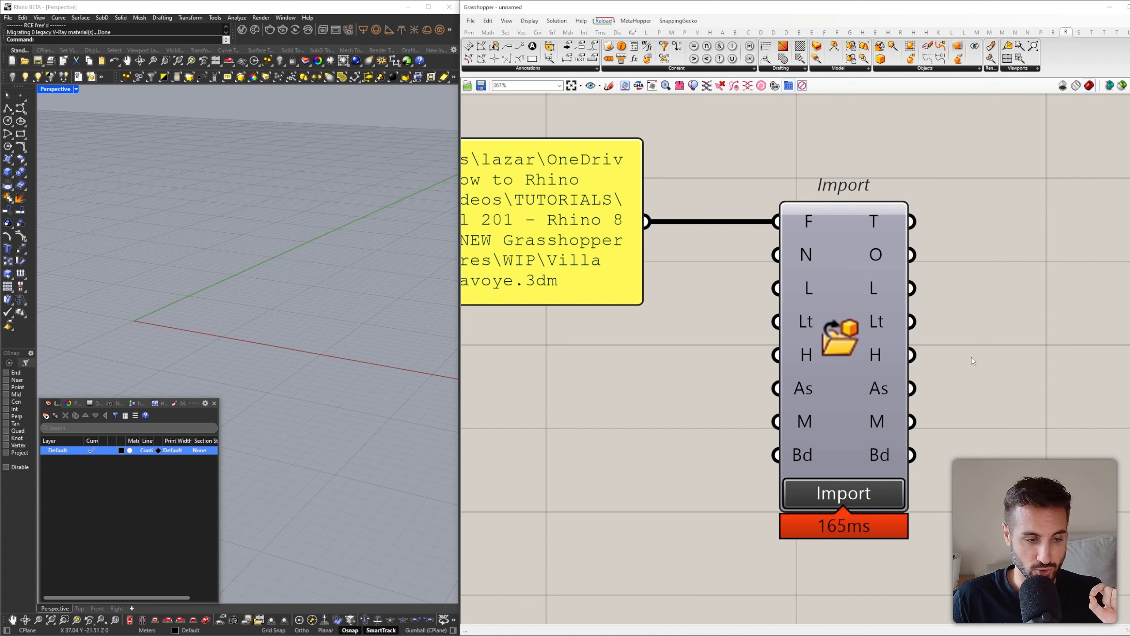
Turn on the preview of the Import component so the villa geometry shows in the Perspective view
scroll(971, 357, "down", 3)
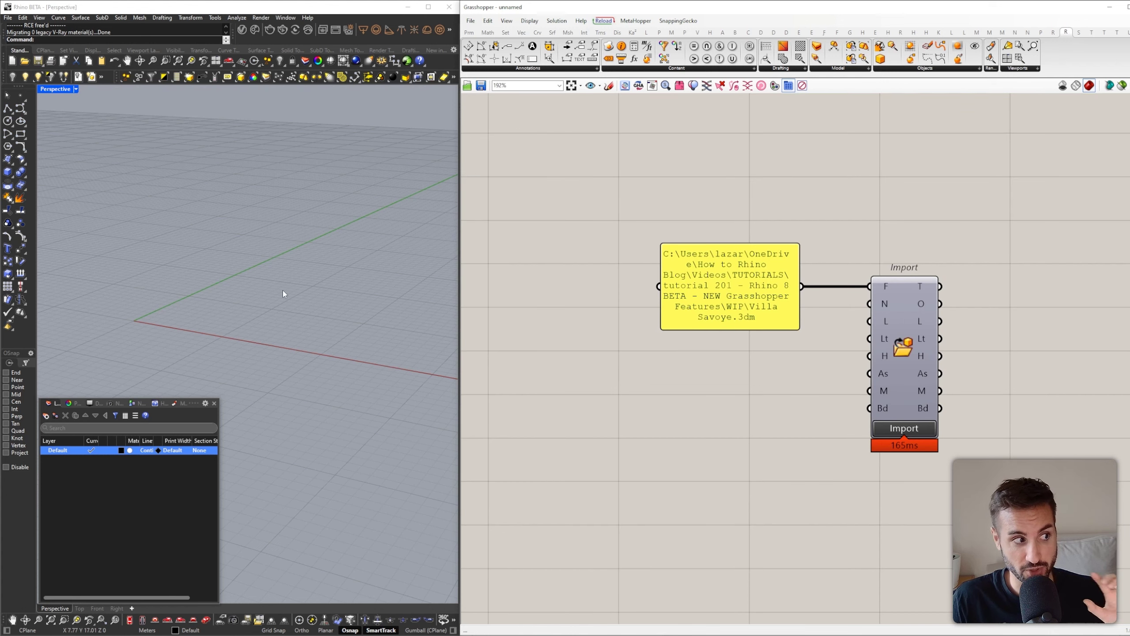
left_click(896, 347)
right_click_drag(260, 290, 313, 272)
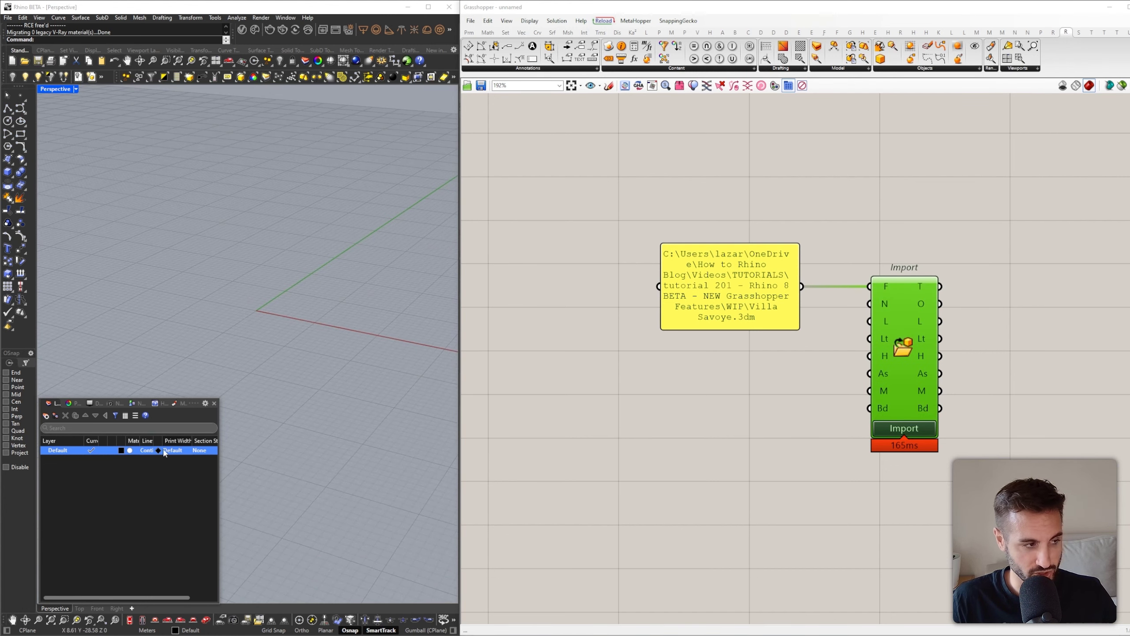
right_click_drag(863, 255, 751, 228)
right_click(809, 209)
left_click(837, 214)
right_click_drag(249, 285, 345, 266)
scroll(351, 275, "up", 5)
scroll(347, 262, "down", 3)
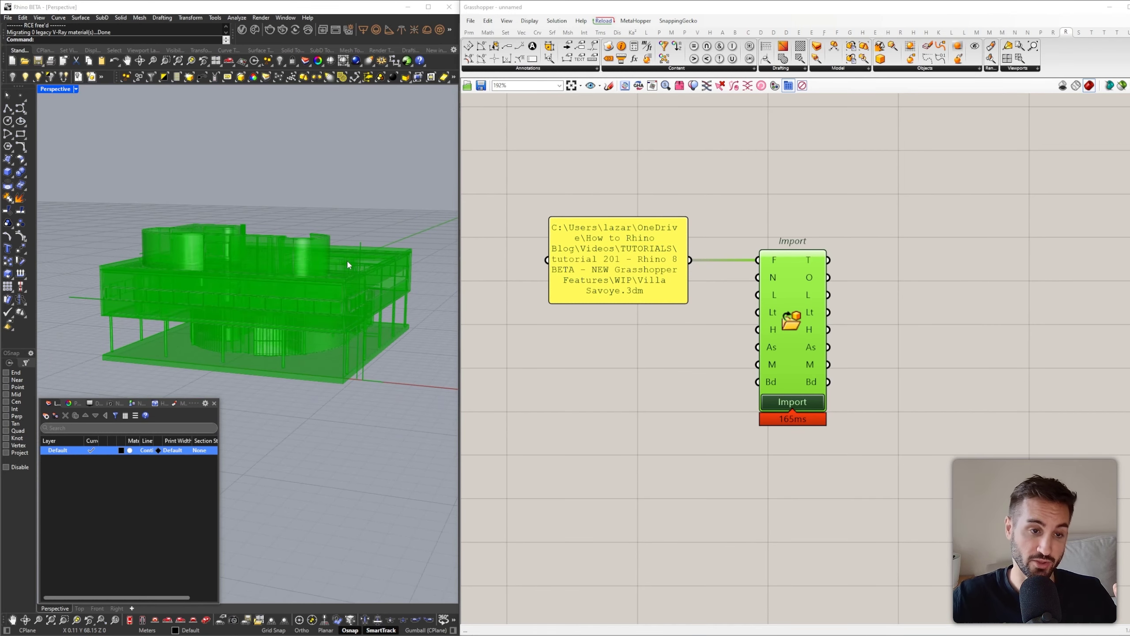
Connect a new panel to the Import component's Layers output and enlarge it to fit the full layer list
right_click_drag(841, 274, 769, 257)
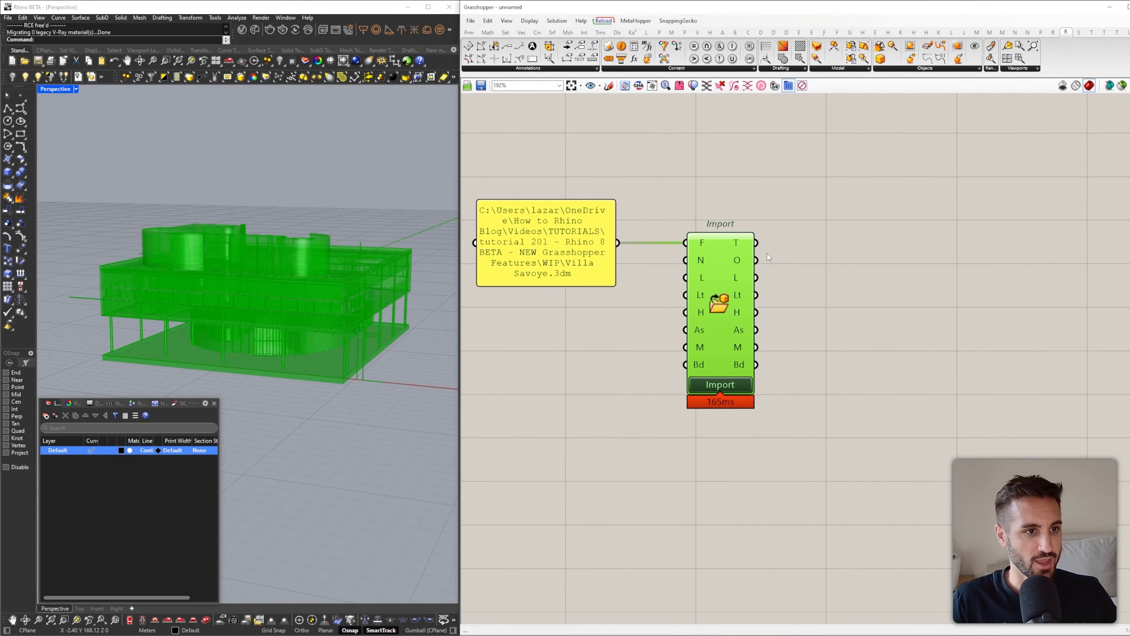
mouse_move(749, 263)
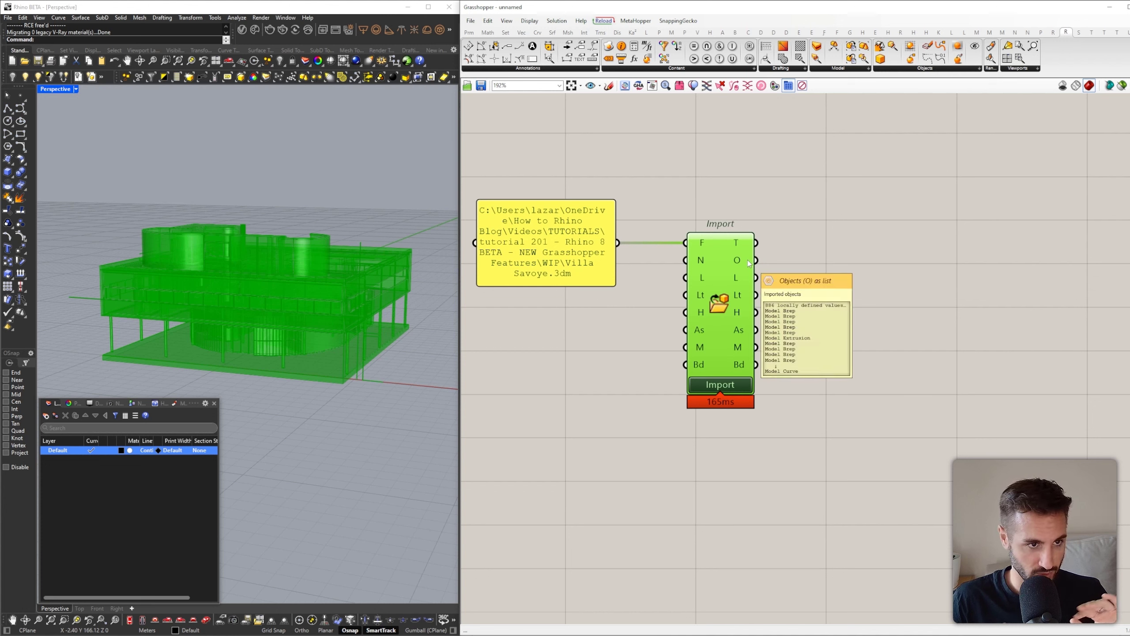
mouse_move(744, 282)
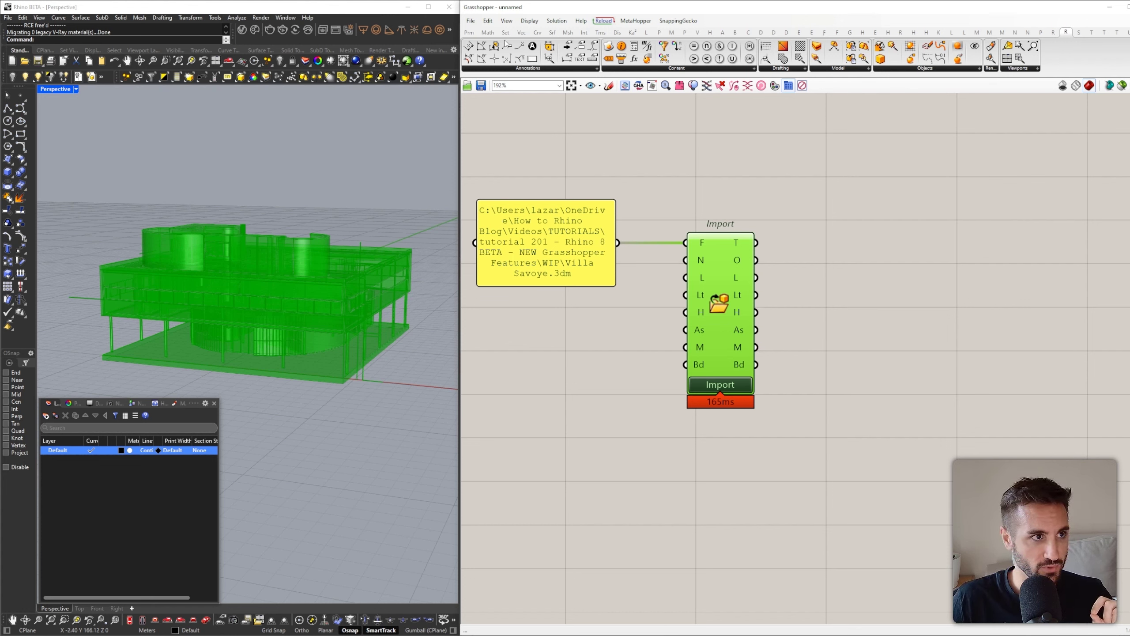
left_click(469, 32)
left_click_drag(599, 63, 870, 227)
left_click_drag(756, 278, 801, 229)
left_click_drag(936, 269, 1039, 498)
left_click_drag(938, 377, 964, 313)
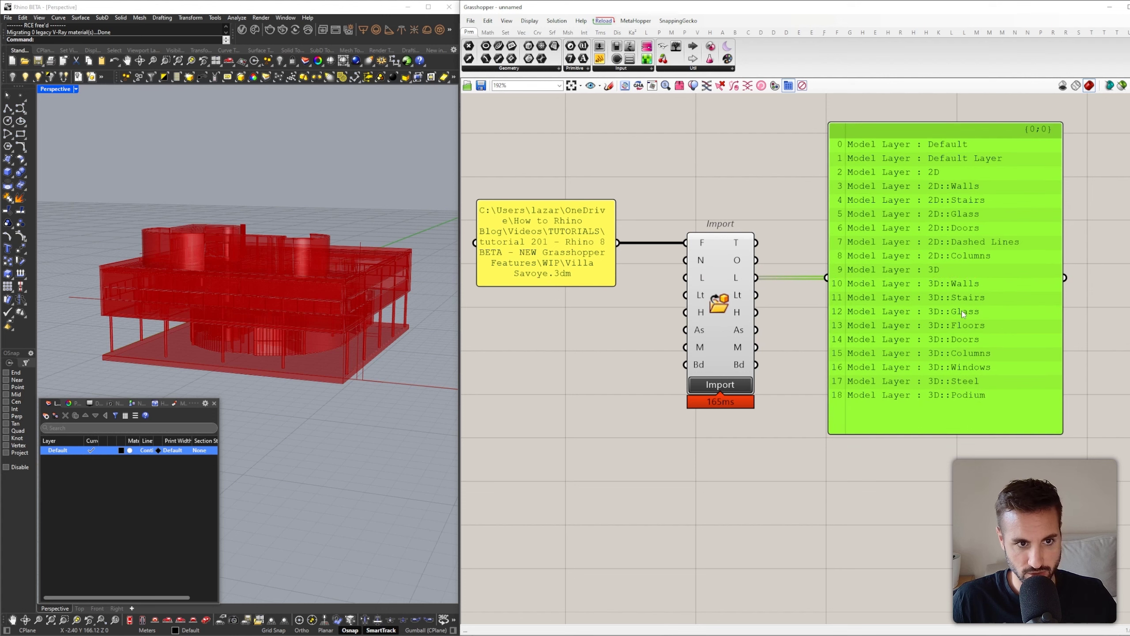
Rewire the panel through the Import component's linetype, annotation style and block definition outputs to check each one
left_click_drag(756, 295, 827, 278)
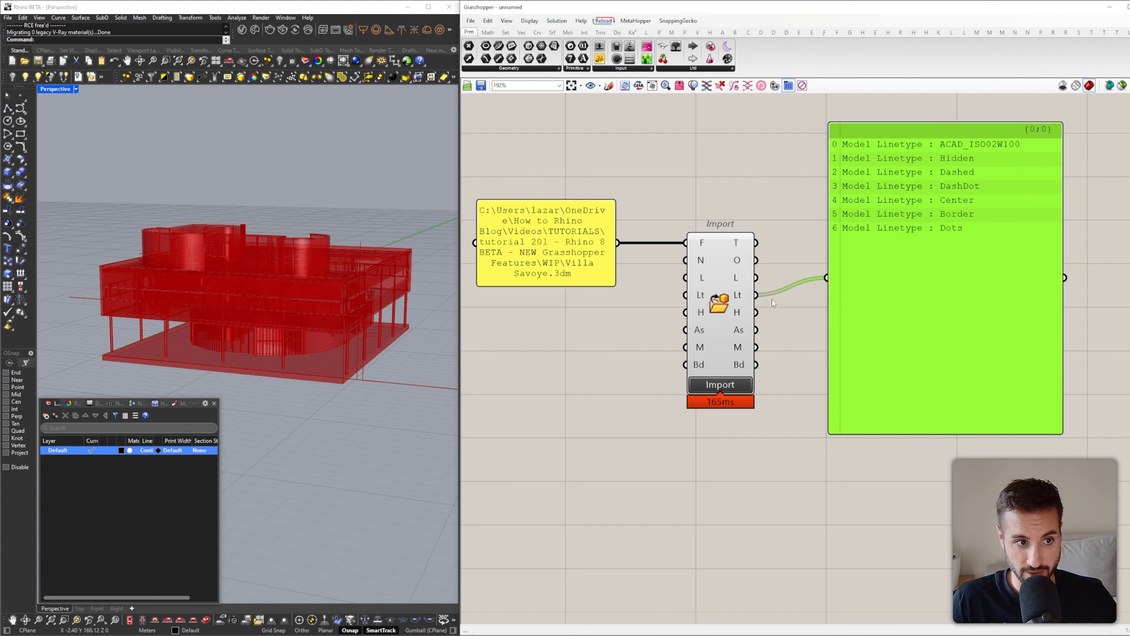
mouse_move(756, 312)
left_mouse_down("shift")
mouse_move(828, 279)
mouse_move(768, 326)
mouse_move(827, 279)
left_mouse_up("shift")
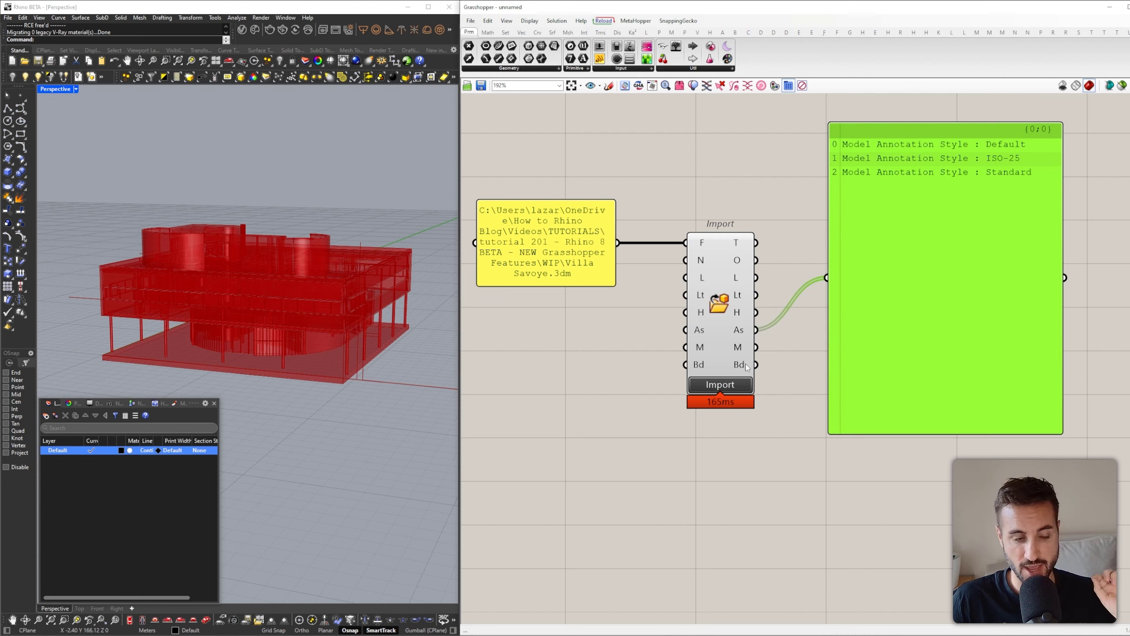
left_click_drag(756, 347, 837, 279)
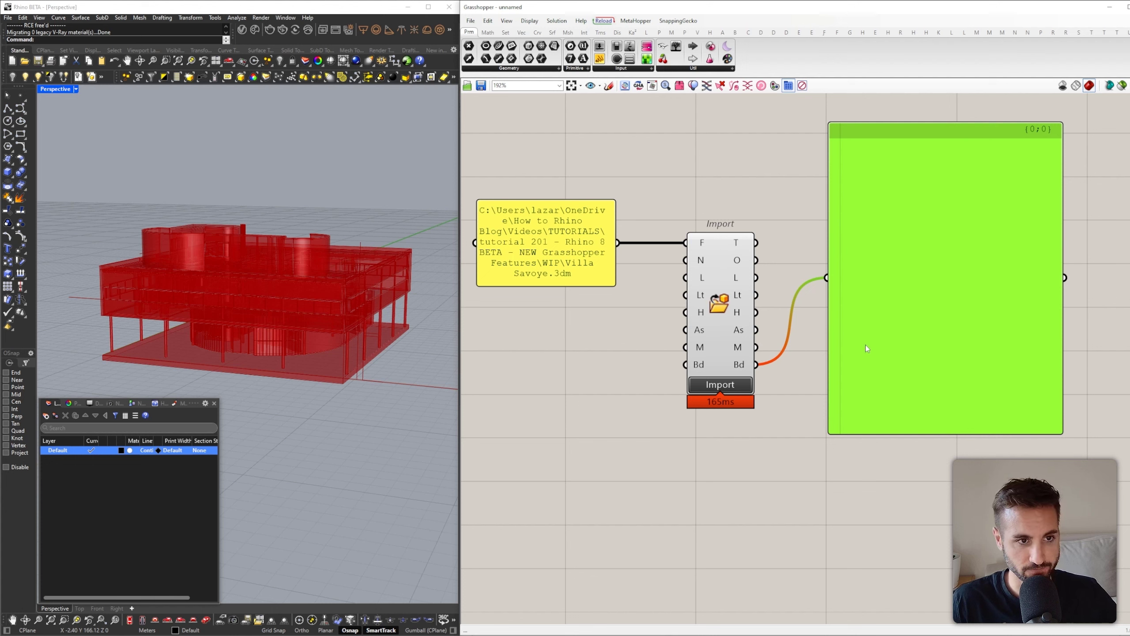
left_click(788, 261)
Bake the Import component's content into the Rhino document
mouse_move(751, 263)
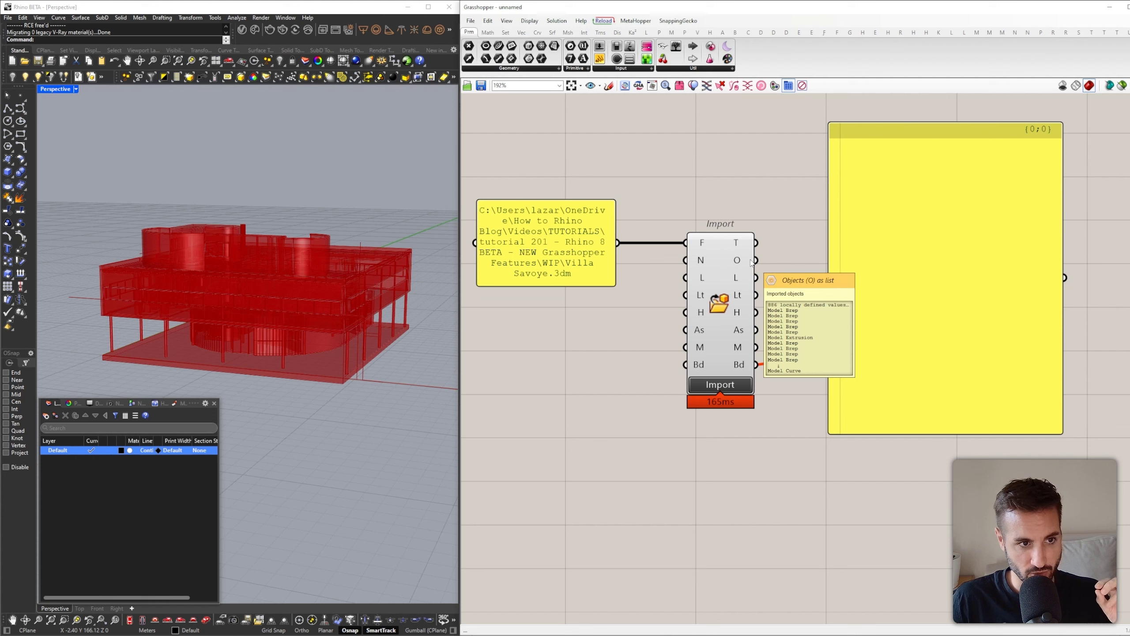
left_click(748, 264)
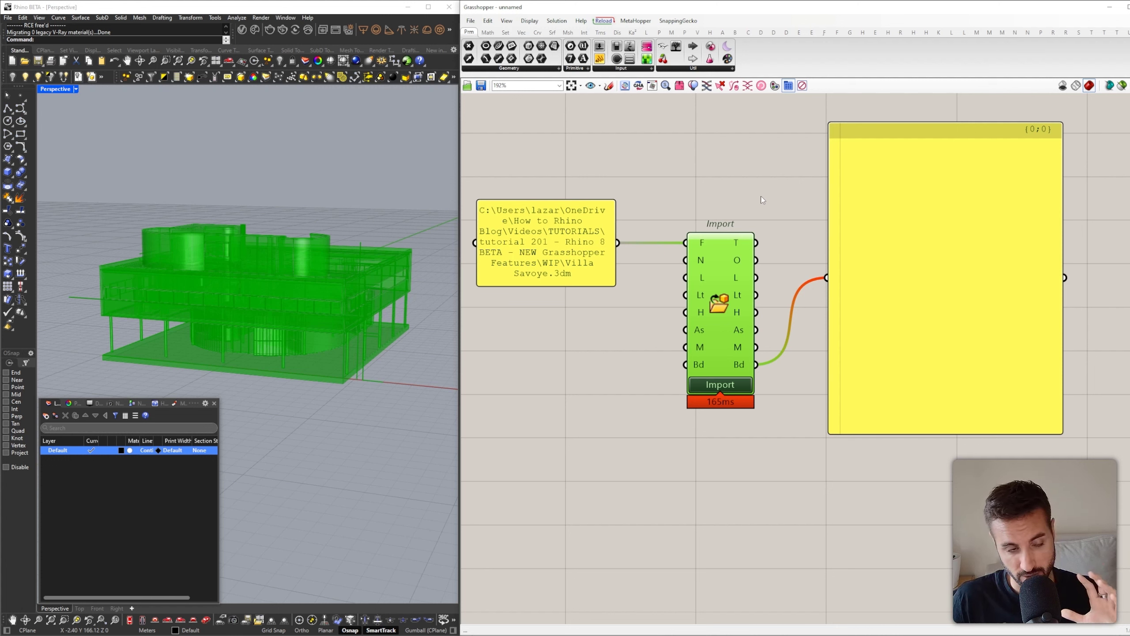
right_click_drag(447, 212, 401, 243)
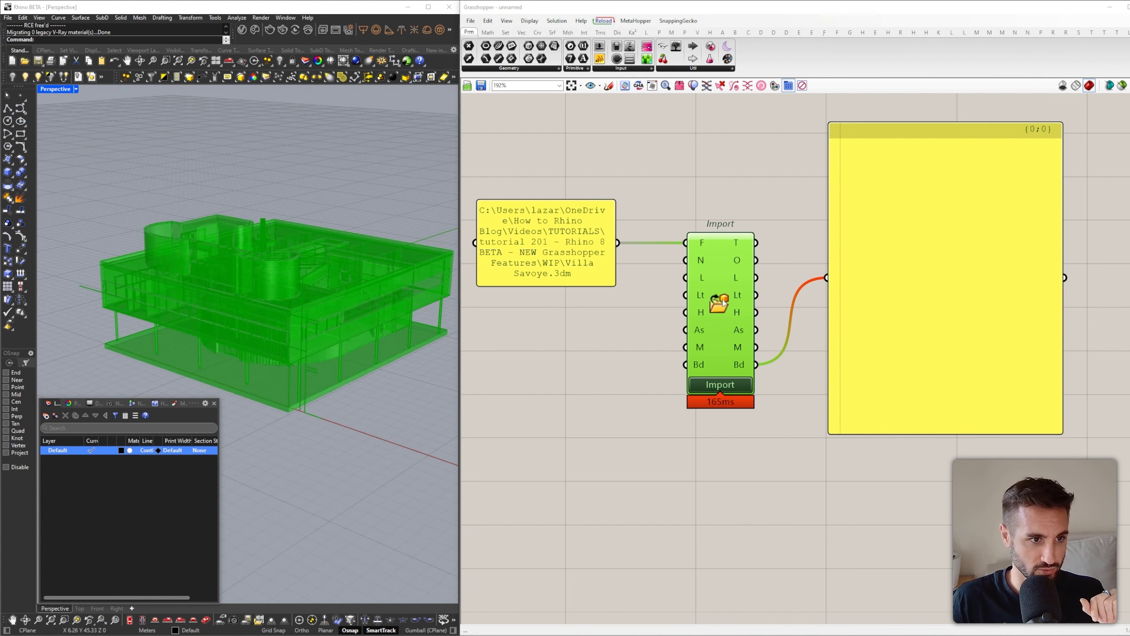
right_click(733, 181)
left_click(765, 221)
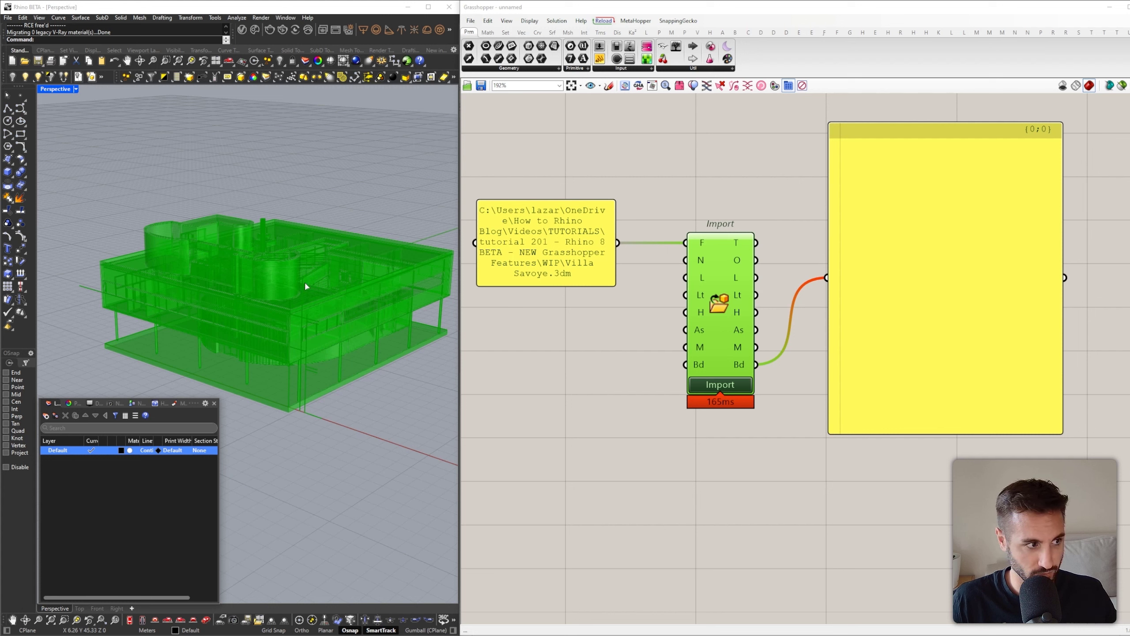
left_click(296, 241)
right_click_drag(297, 242, 287, 241)
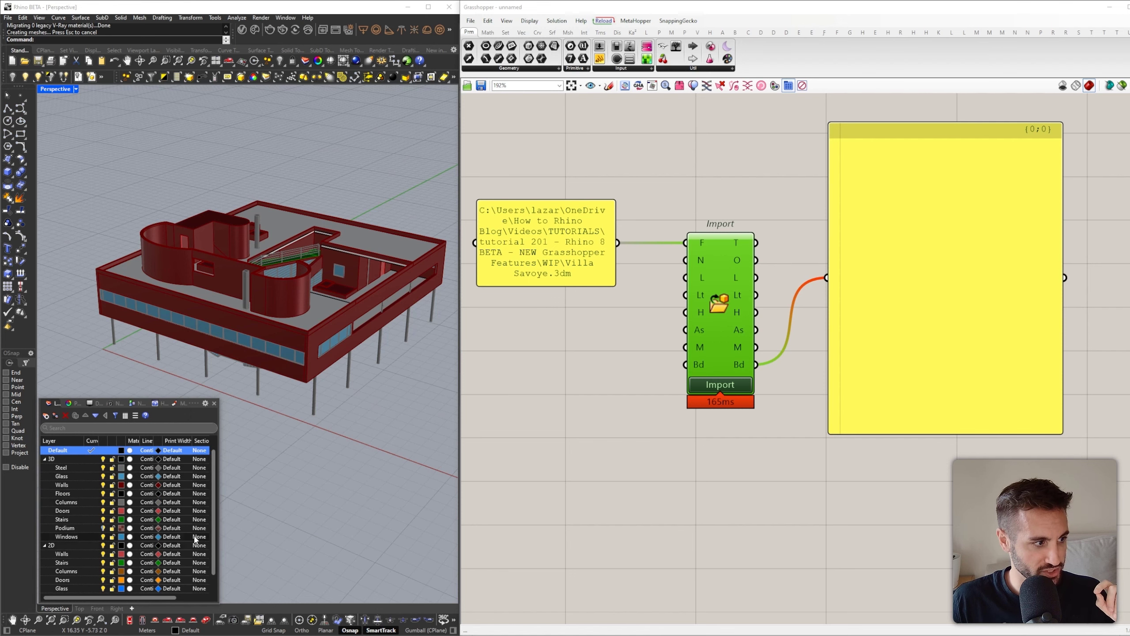
Reveal the hidden 2D linework of the baked villa with ShowSelected, selecting all of its hidden curves
mouse_move(213, 511)
left_mouse_down()
mouse_move(213, 537)
mouse_move(214, 510)
left_mouse_up()
right_click_drag(285, 481, 317, 392)
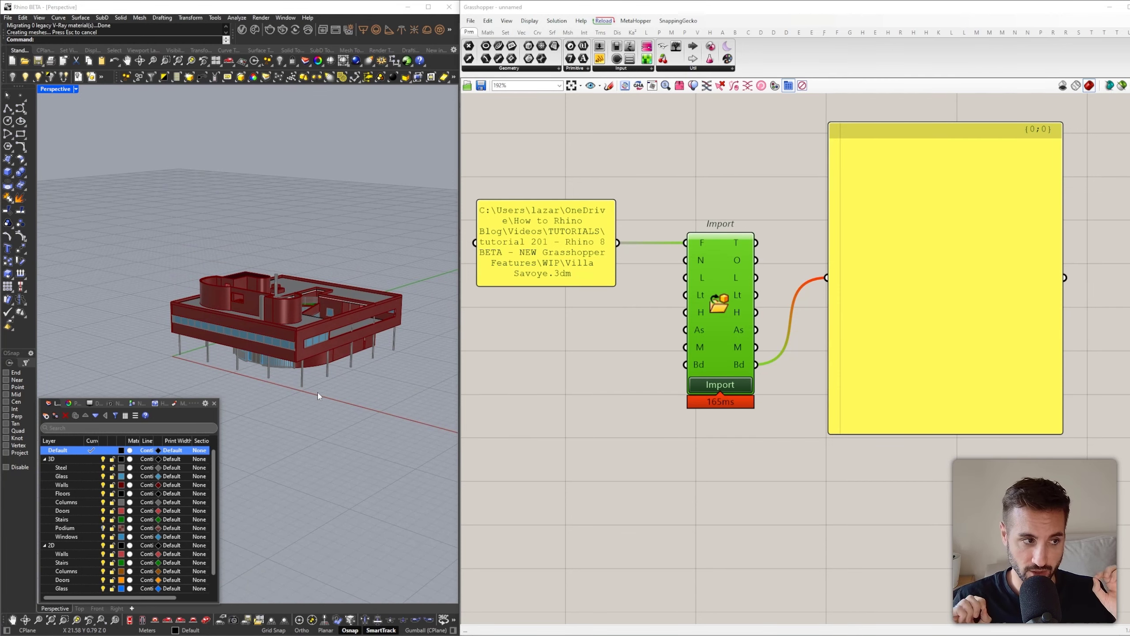
right_click_drag(318, 392, 265, 422)
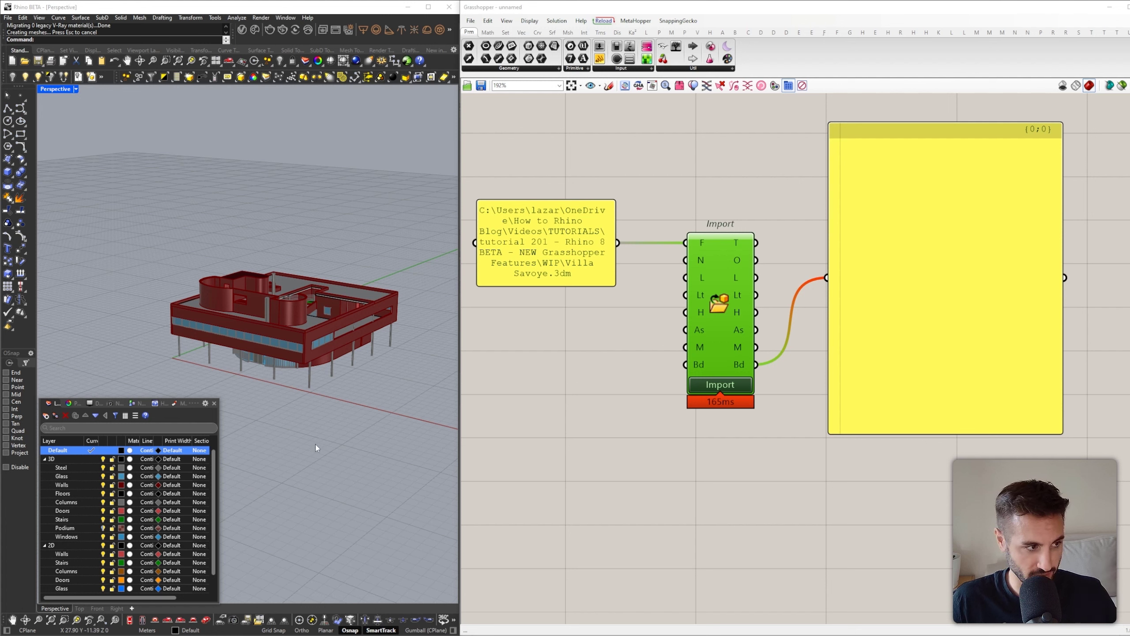
type("HS")
key("Return")
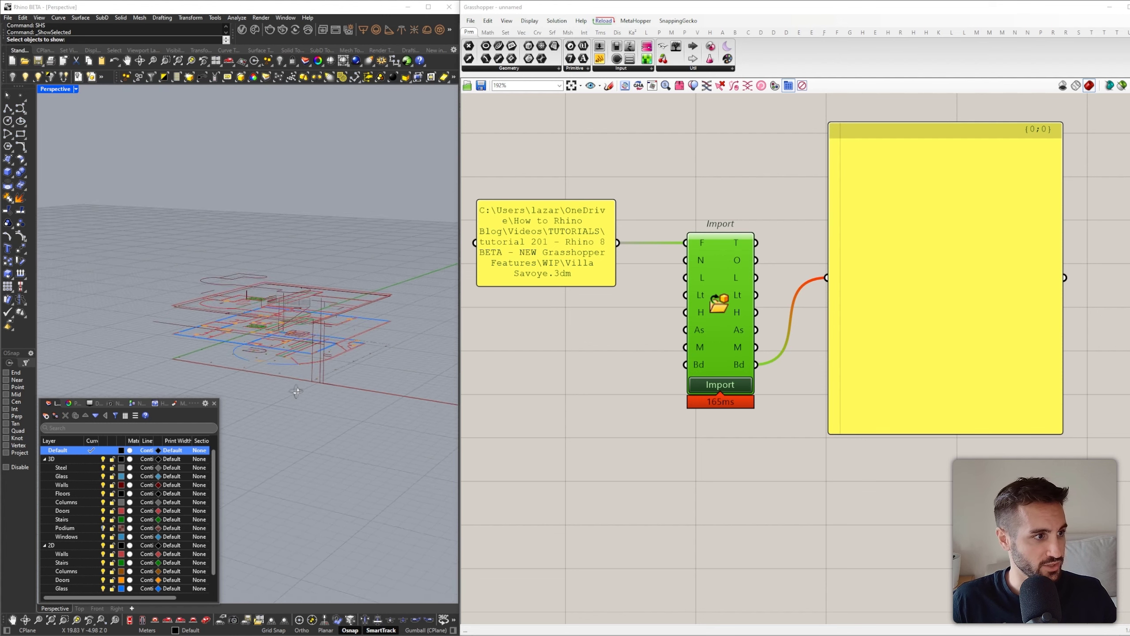
left_click_drag(162, 215, 413, 413)
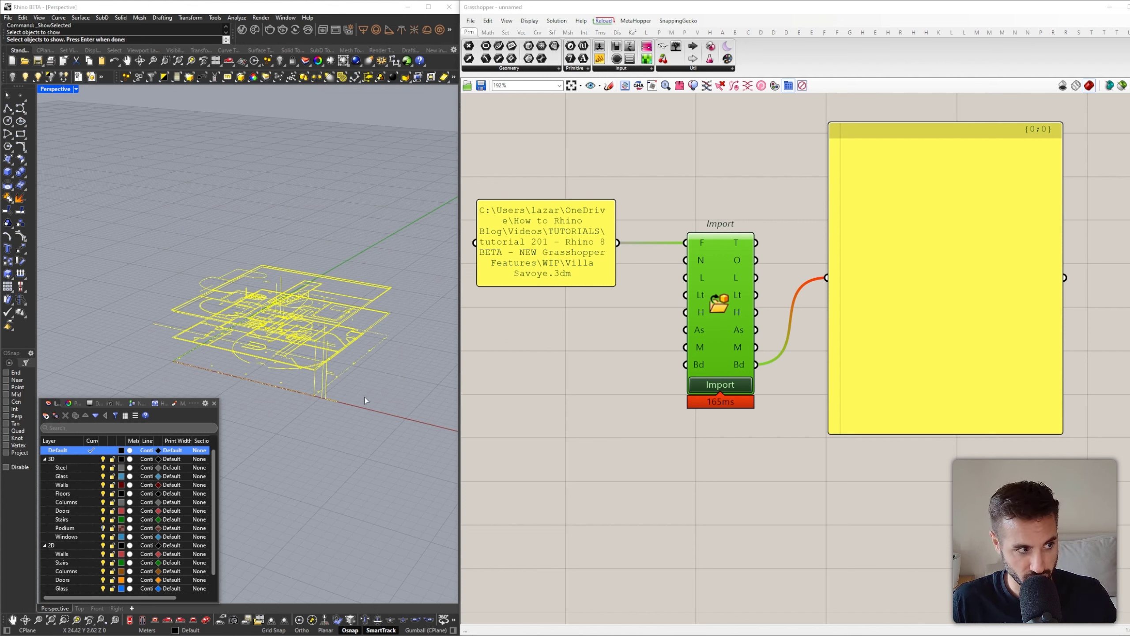
key("Return")
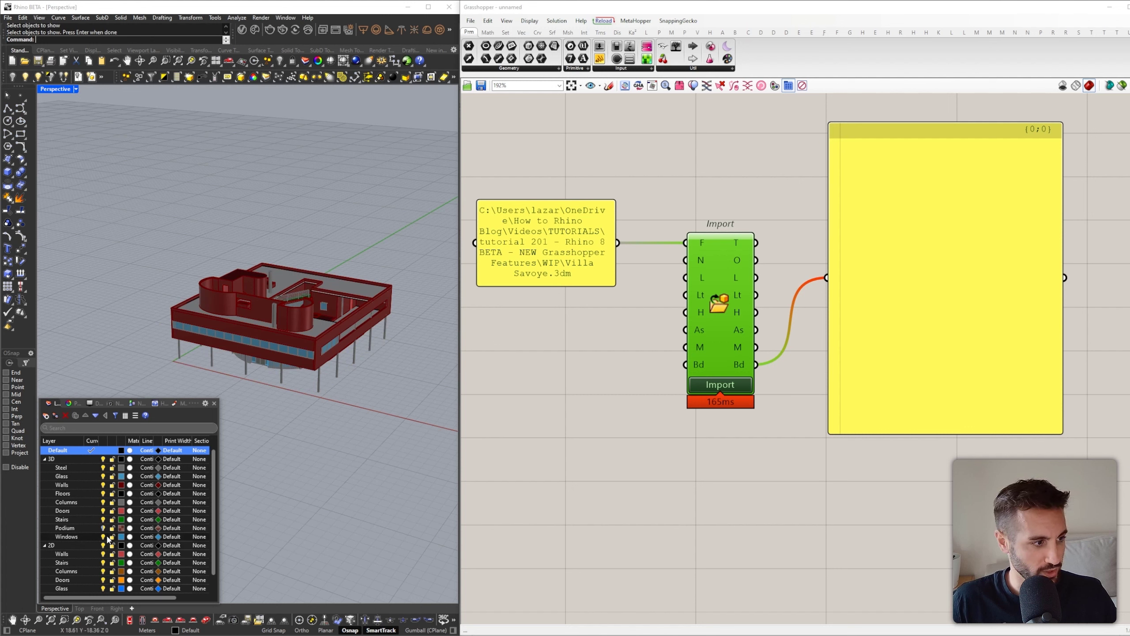
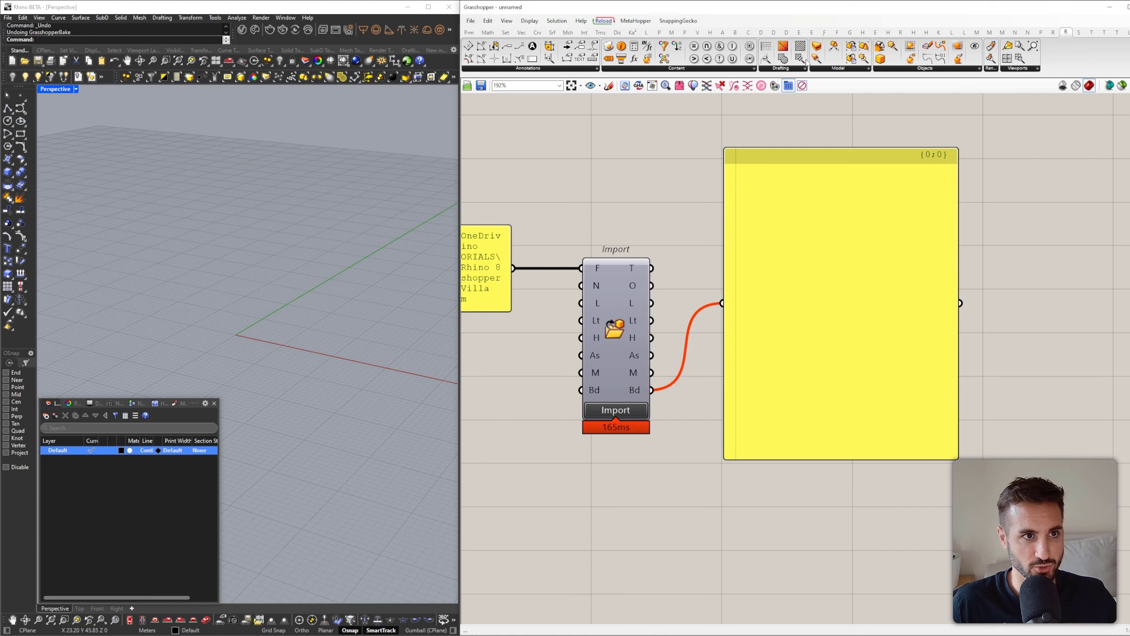
Add a Model Object component to the right of Import and feed its Object input from Import's Objects output
left_click(843, 68)
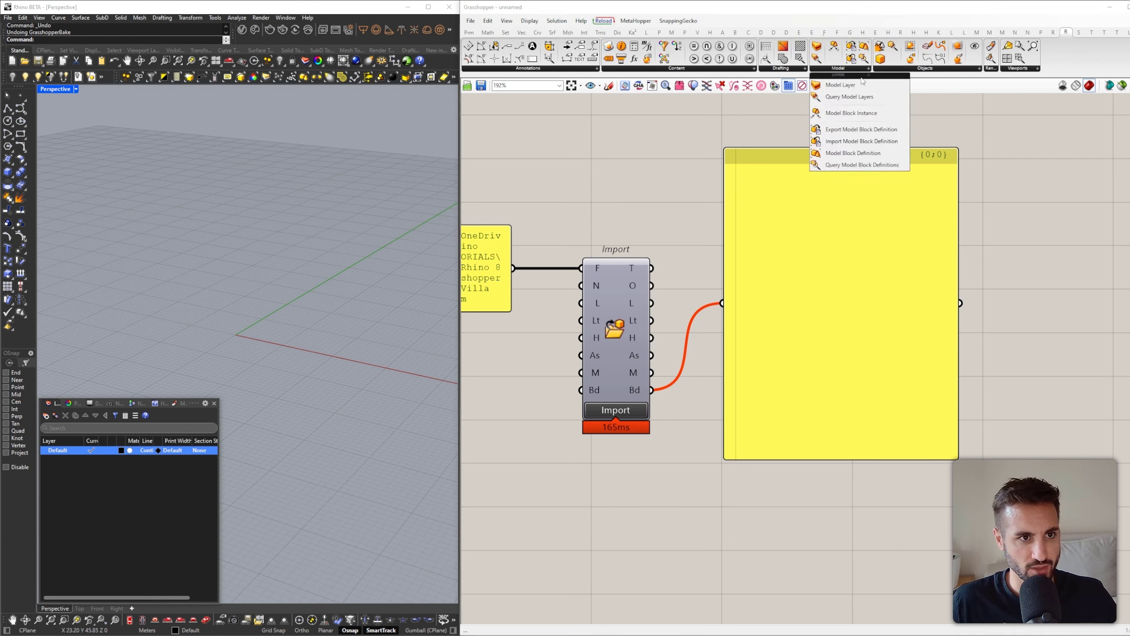
left_click(908, 69)
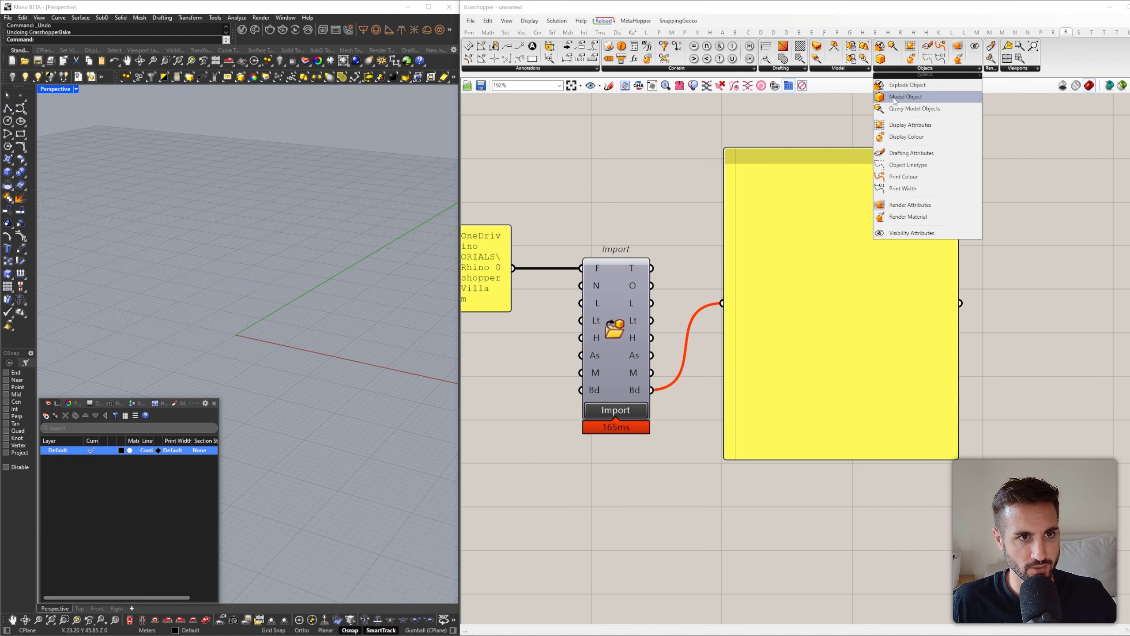
left_click_drag(906, 97, 691, 180)
left_click_drag(789, 228, 839, 343)
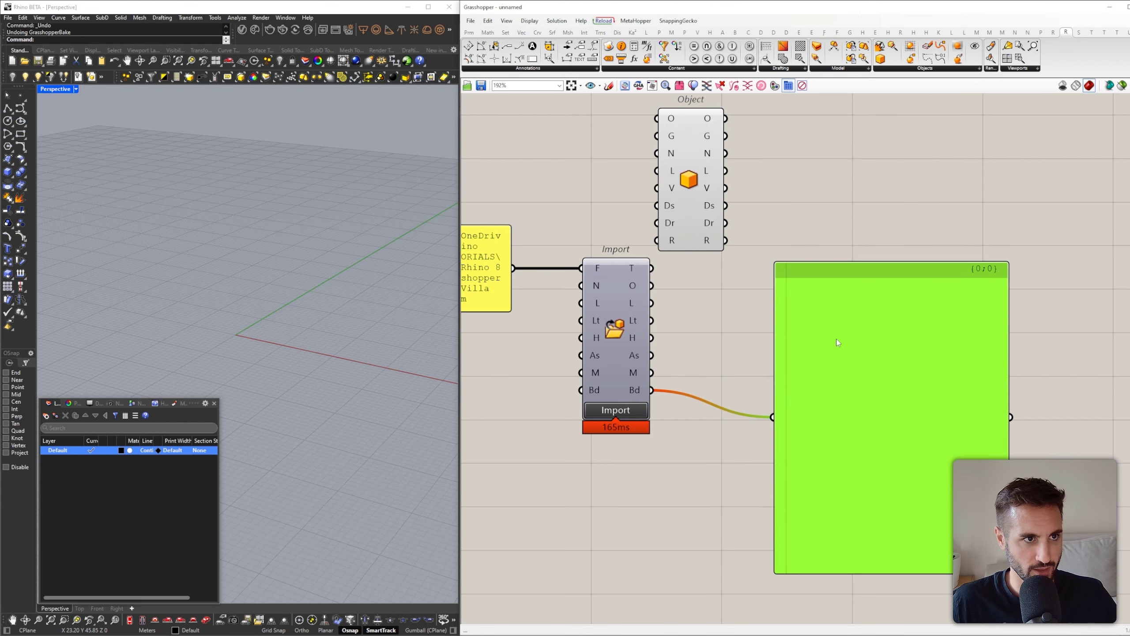
left_click_drag(697, 203, 756, 268)
mouse_move(651, 287)
left_mouse_down()
mouse_move(712, 216)
mouse_move(641, 286)
left_mouse_up()
mouse_move(641, 288)
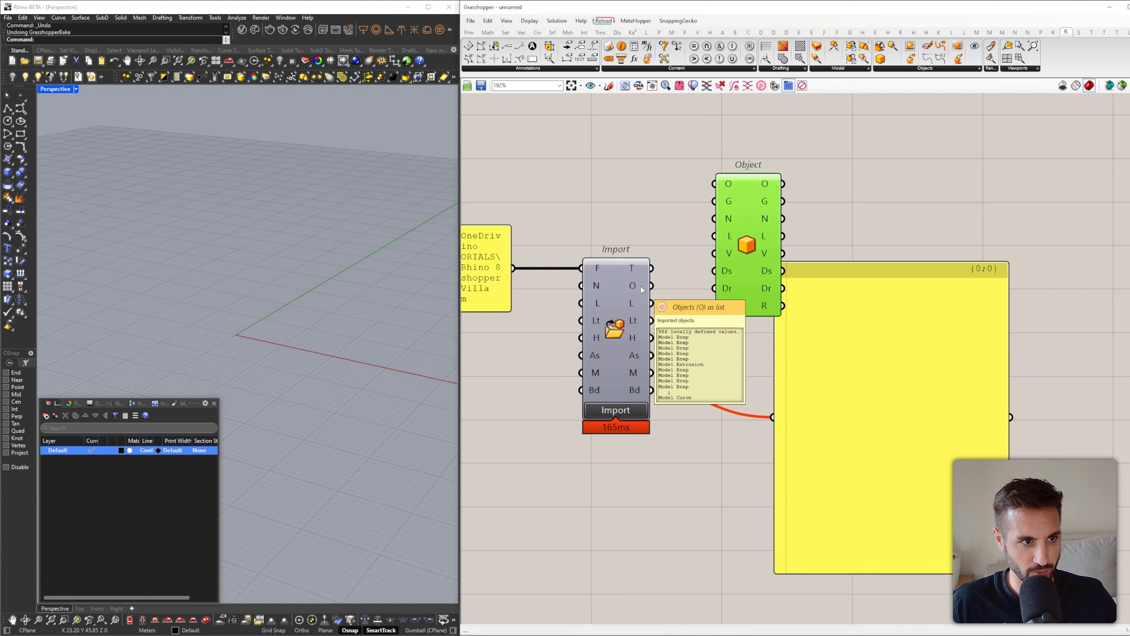
left_click_drag(724, 187, 651, 285)
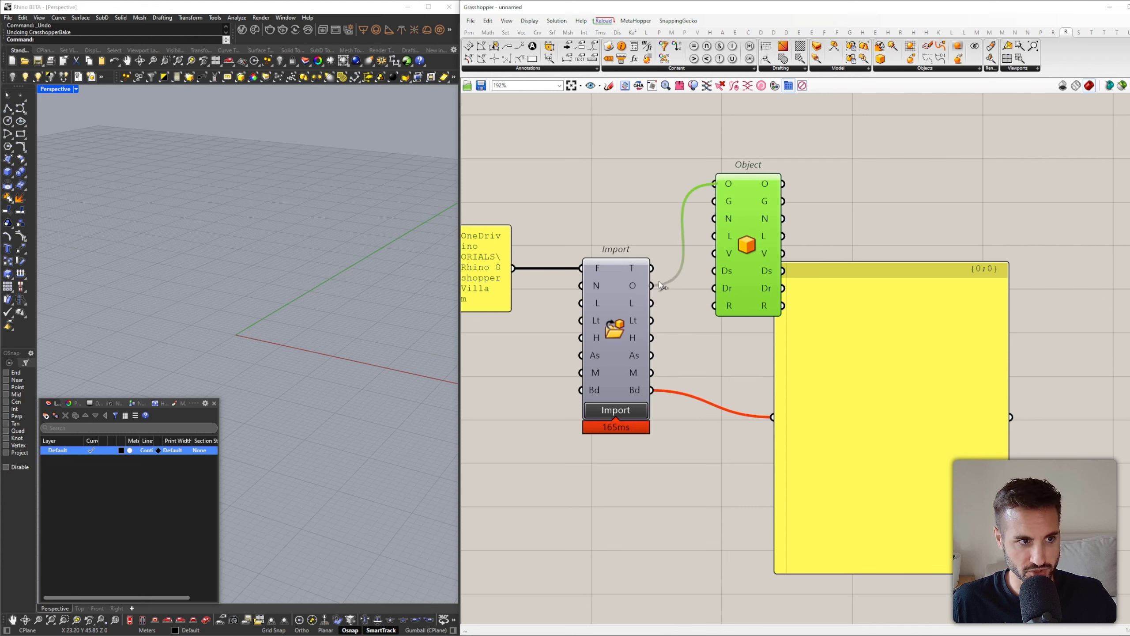
Align the Object component level with Import's Objects output and remove the large block definition panel
mouse_move(771, 189)
left_click_drag(792, 272, 891, 261)
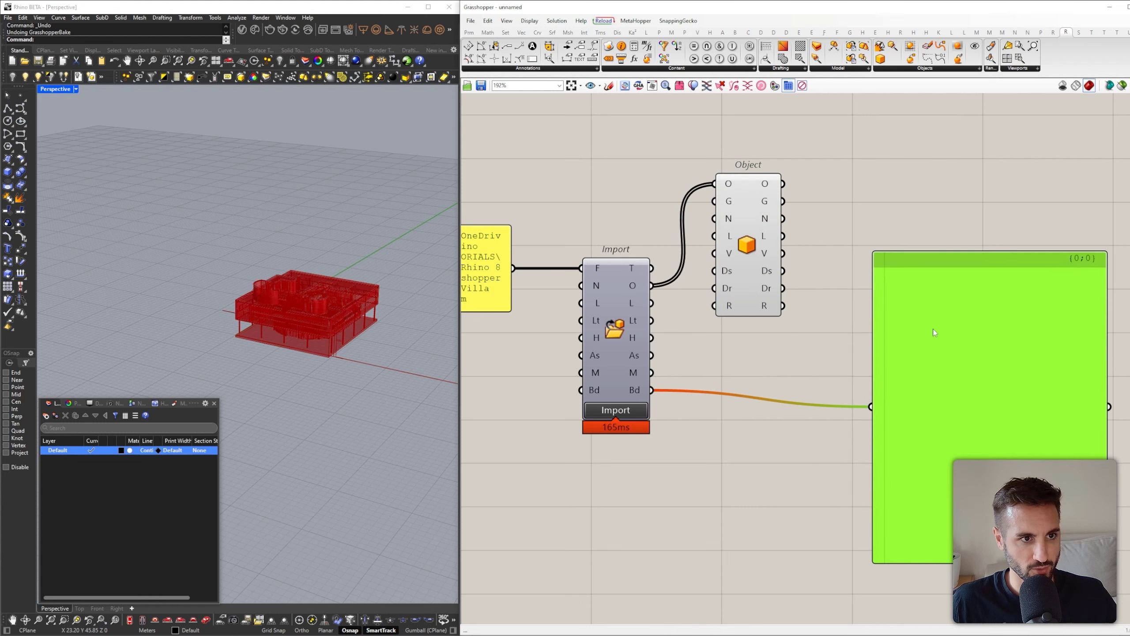
left_click_drag(745, 200, 790, 303)
left_click_drag(737, 241, 841, 454)
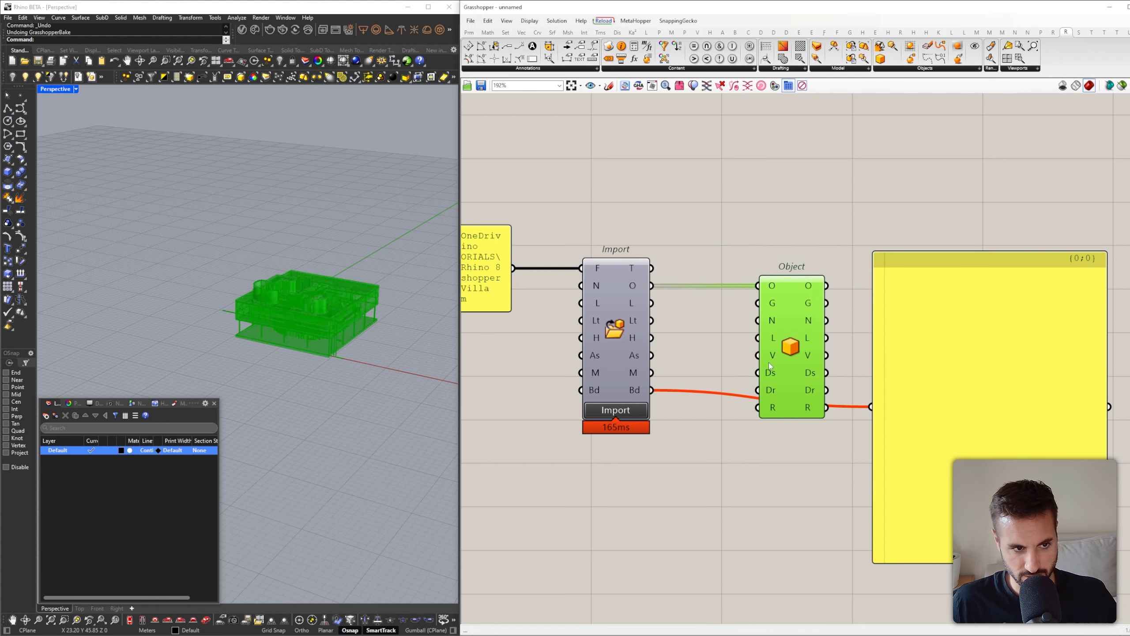
right_click_drag(804, 315, 838, 247)
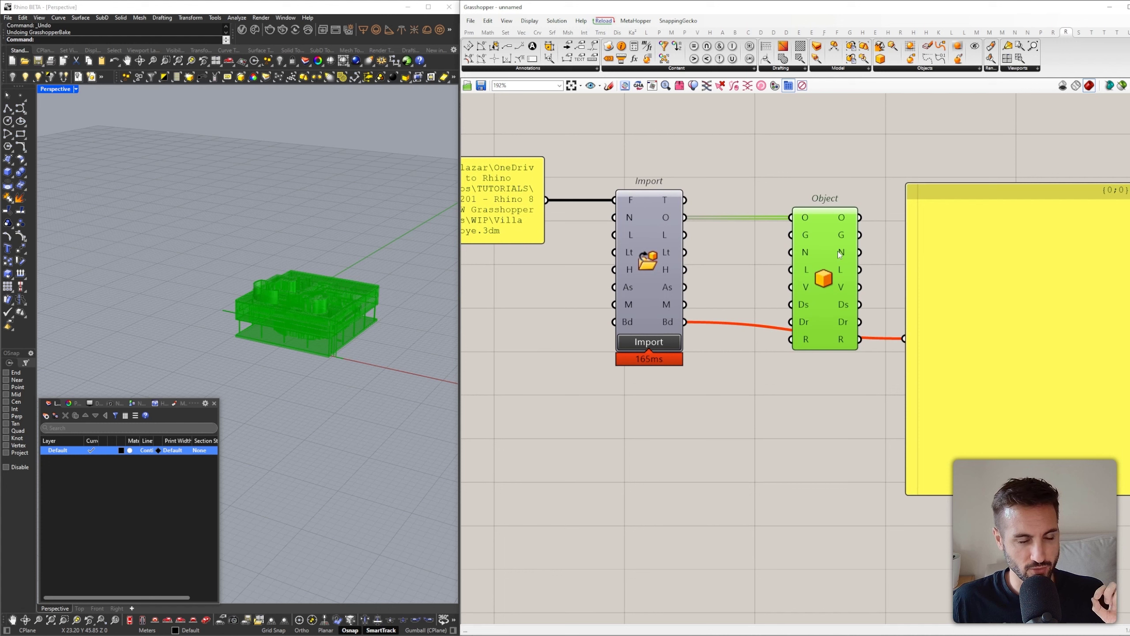
mouse_move(838, 251)
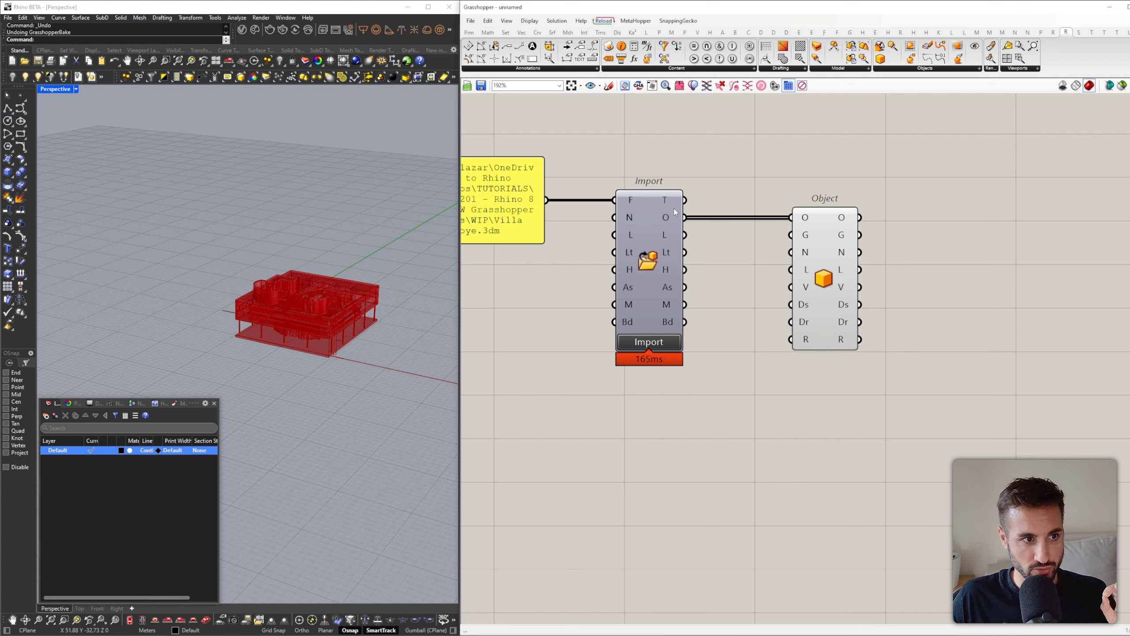
Add a panel connected to the Object component's Layer output and place it below and to the right of the component
mouse_move(666, 222)
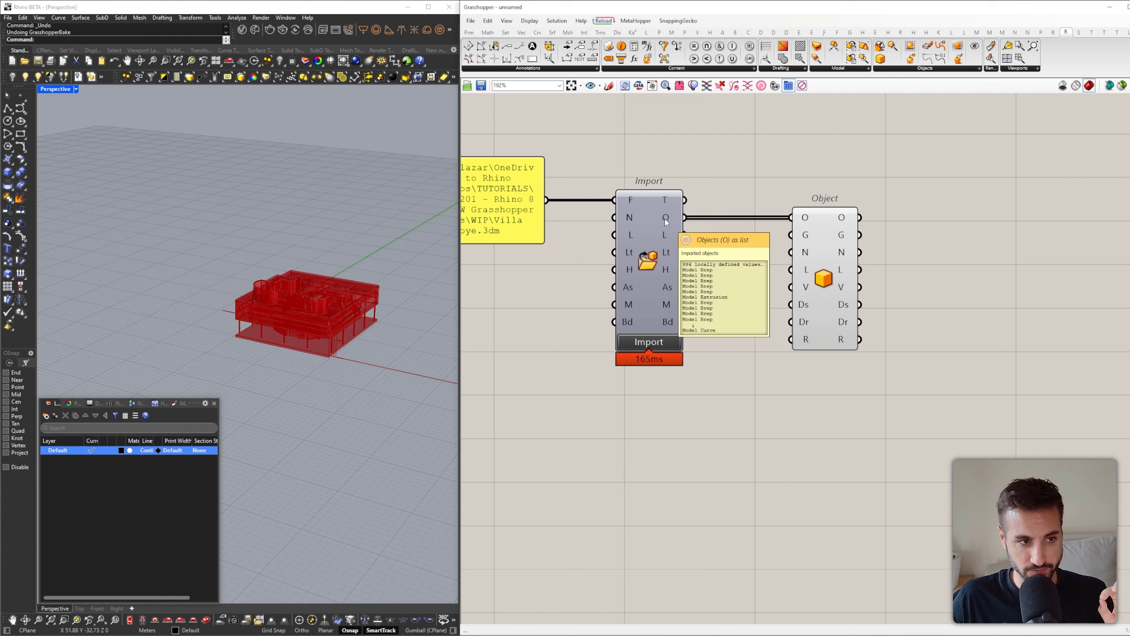
mouse_move(850, 271)
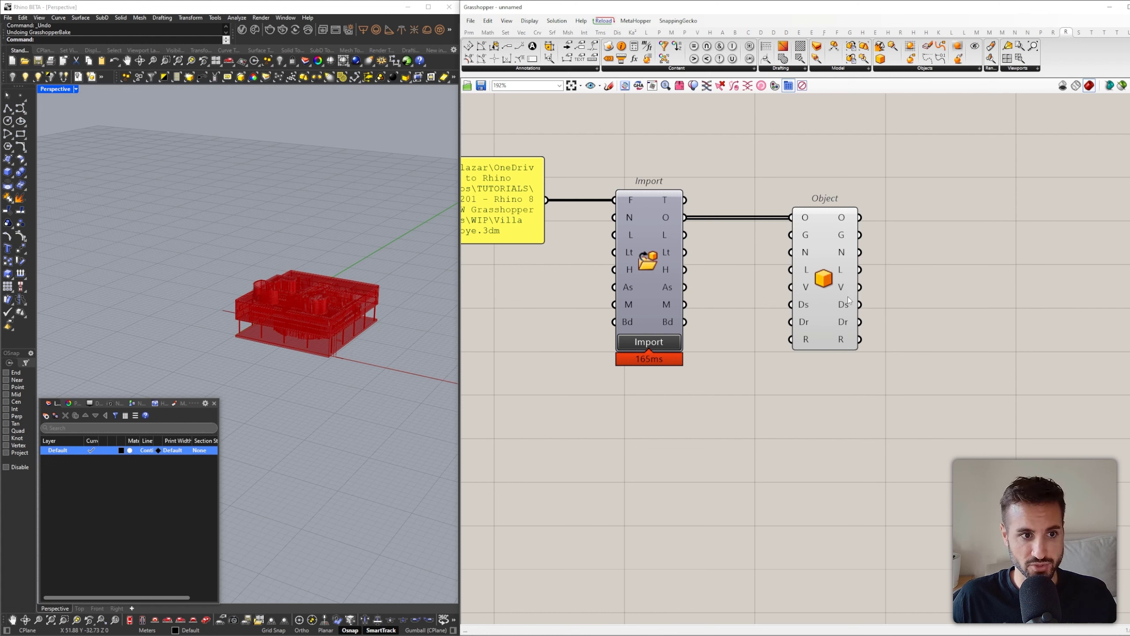
mouse_move(847, 307)
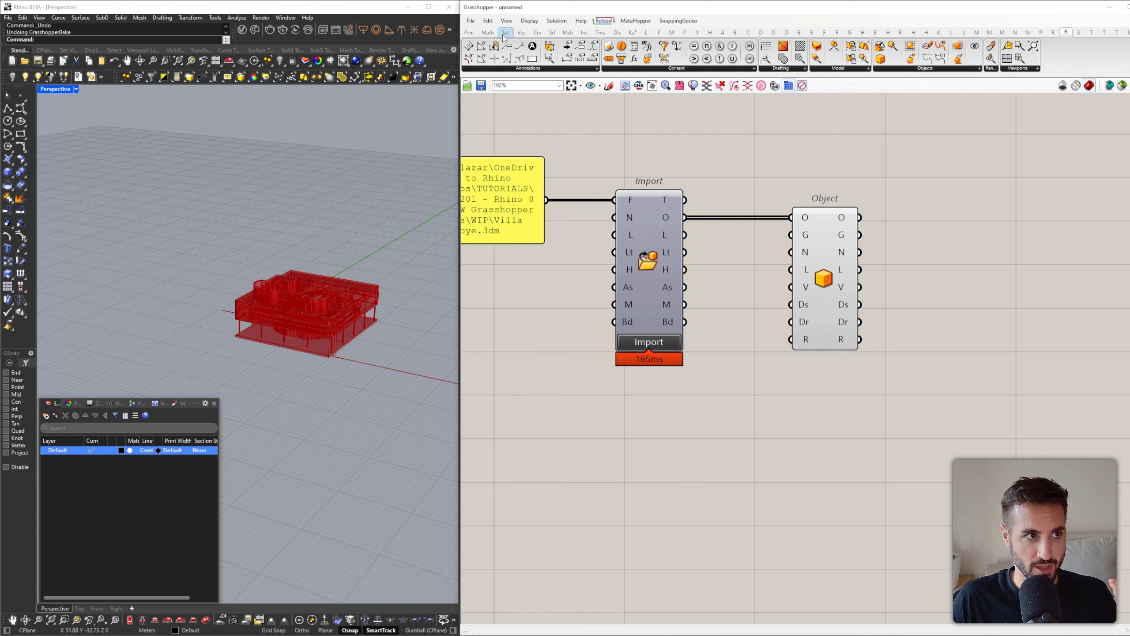
left_click(469, 32)
left_click_drag(599, 58, 934, 241)
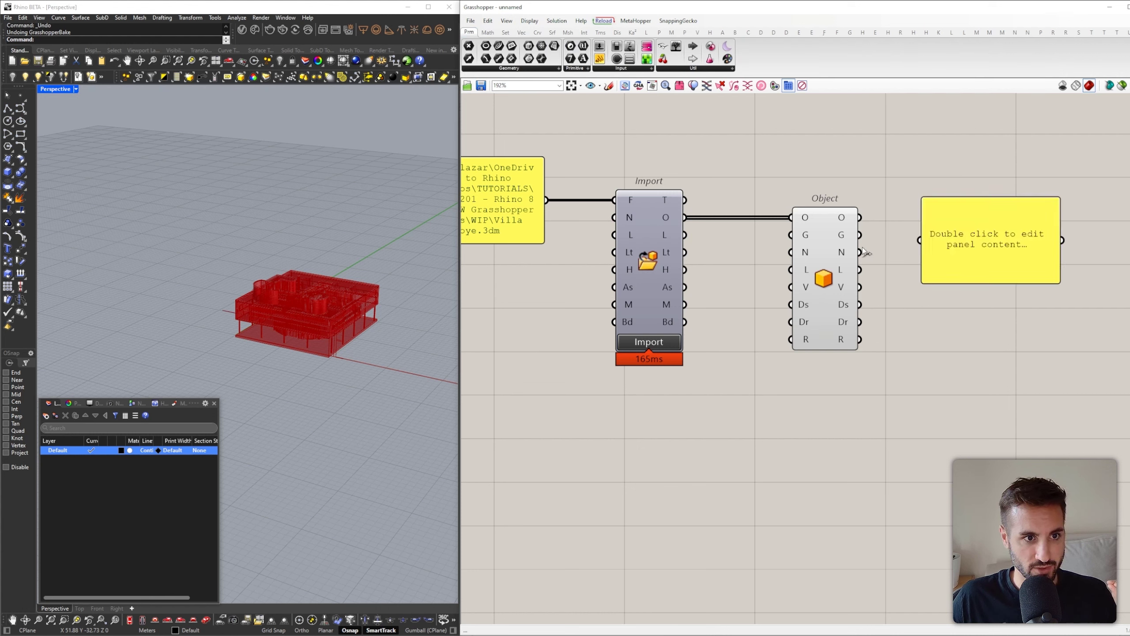
left_click_drag(861, 269, 918, 241)
left_click_drag(1031, 266, 1065, 441)
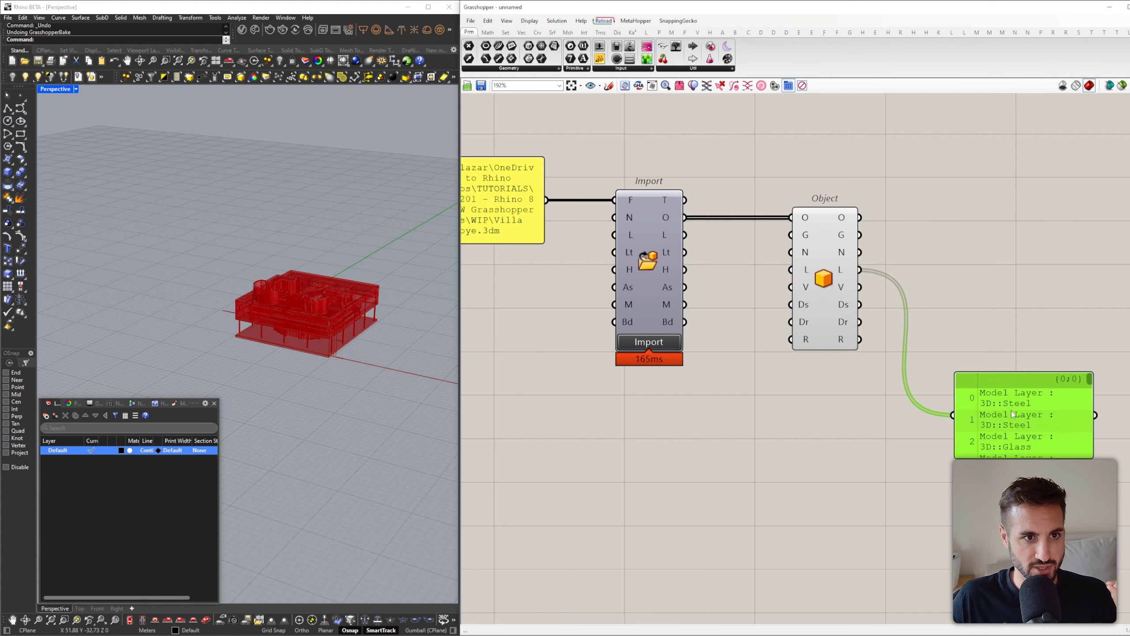
Connect a second panel to the Object component's Geometry output and stack the Layer panel directly beneath it
left_click_drag(599, 59, 948, 196)
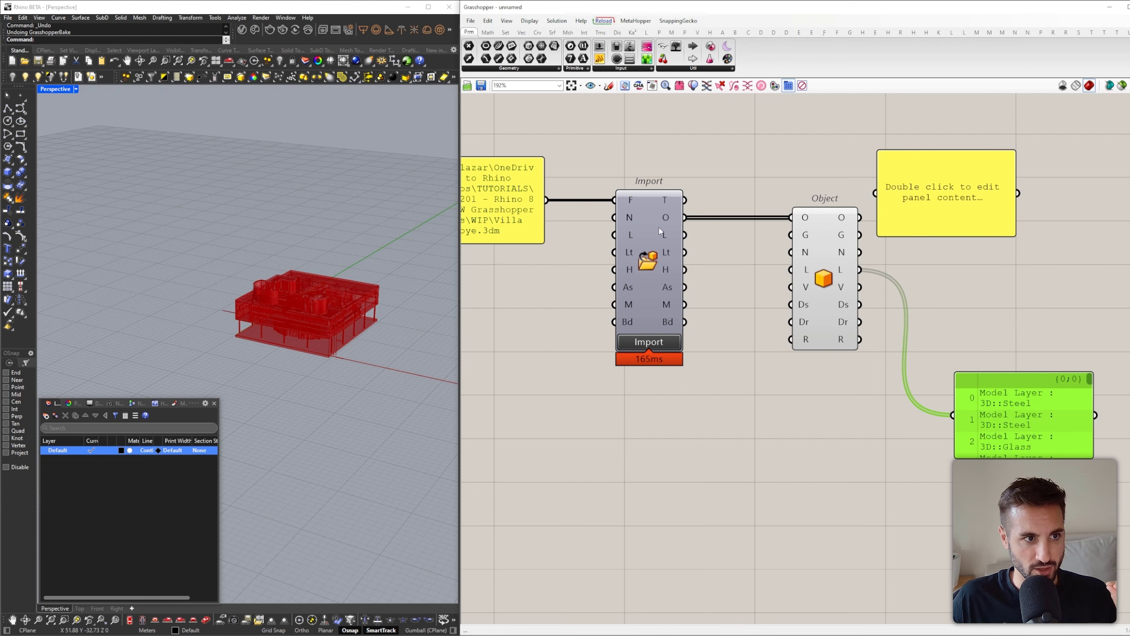
left_click_drag(860, 234, 894, 193)
left_click_drag(935, 197, 1012, 183)
right_click_drag(1013, 186, 920, 185)
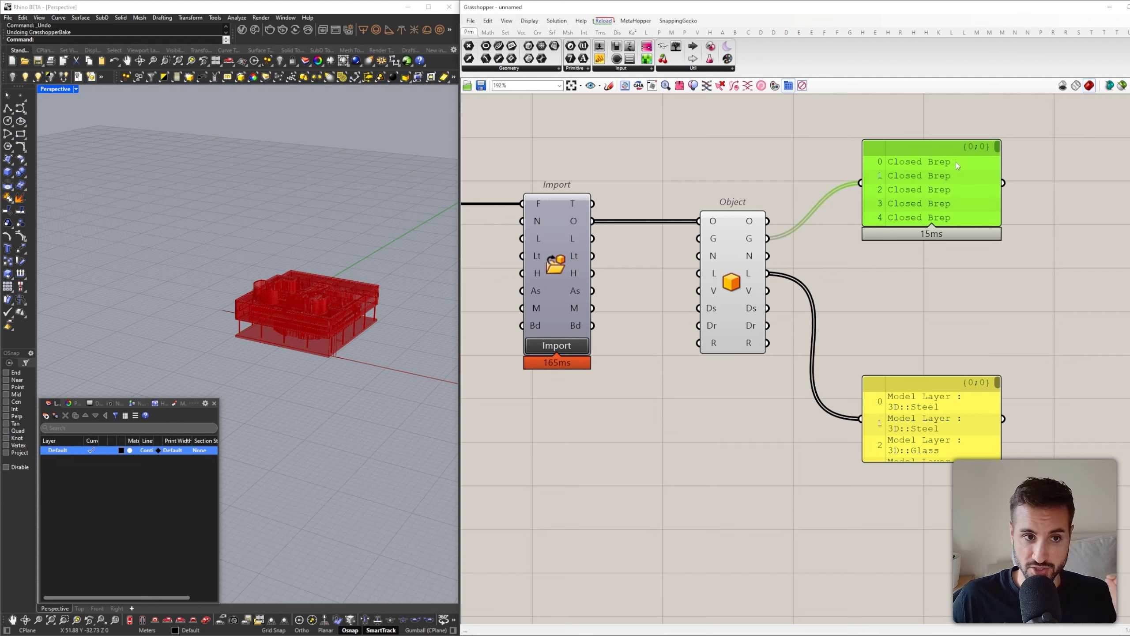
left_click_drag(923, 404, 926, 338)
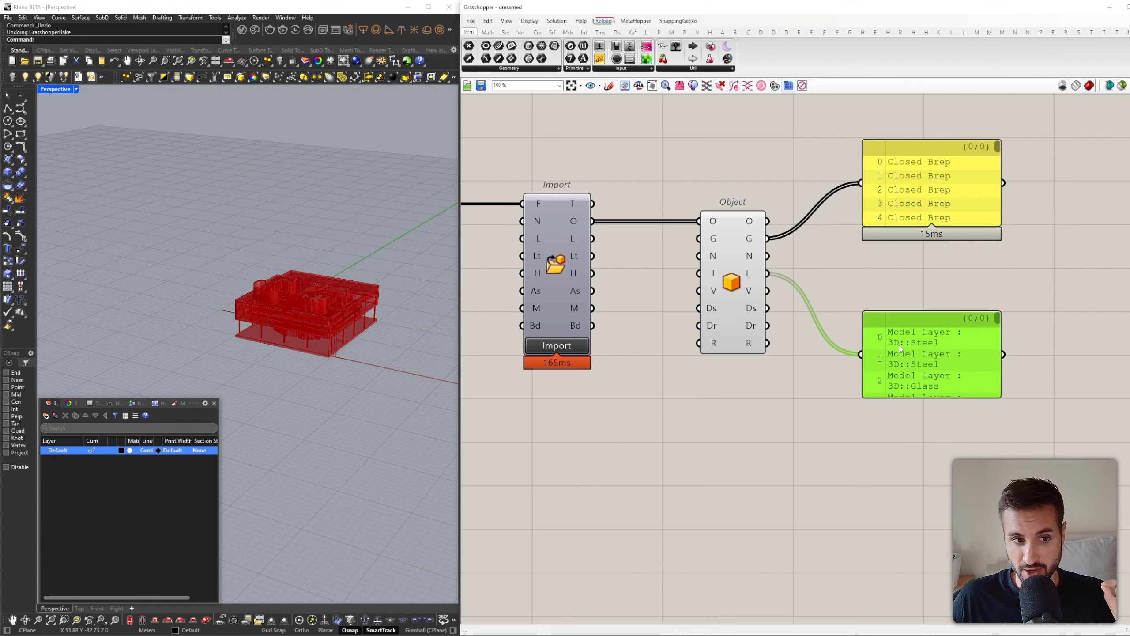
left_click_drag(955, 355, 954, 302)
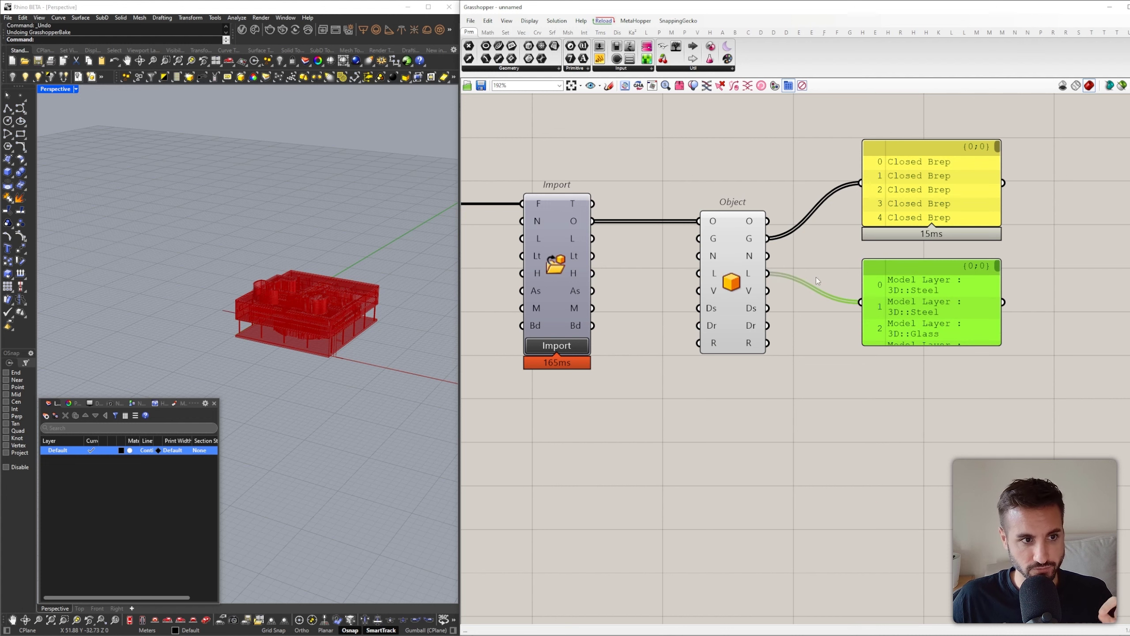
Check the Object component's Visibility output in the lower panel and rewire that panel to the Layer output
left_click_drag(747, 290, 863, 307)
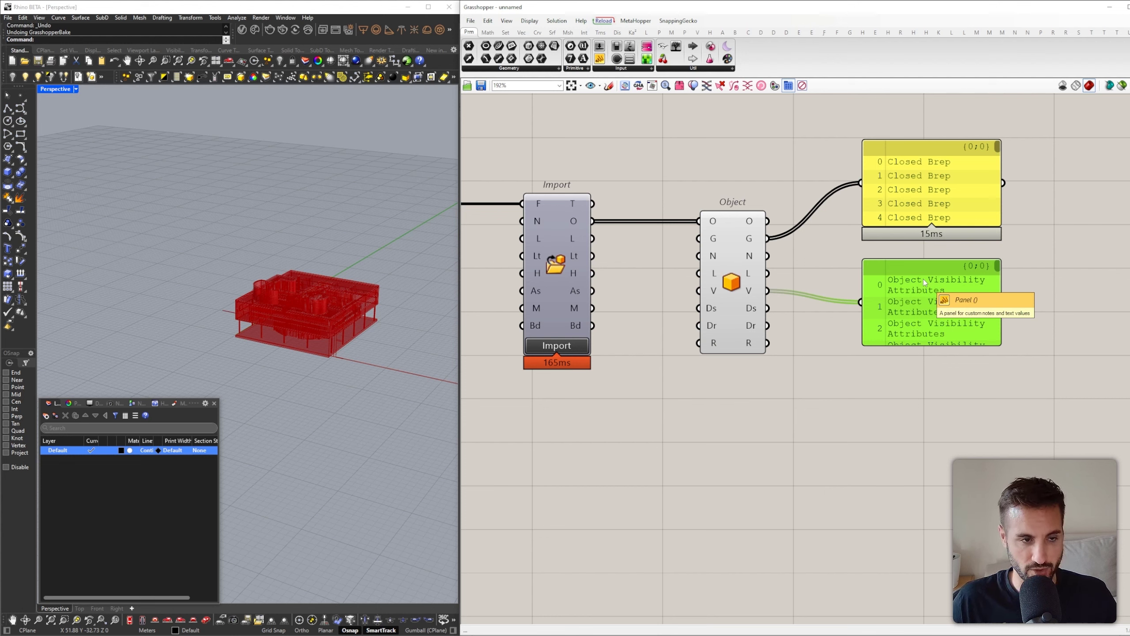
left_click_drag(763, 273, 861, 303)
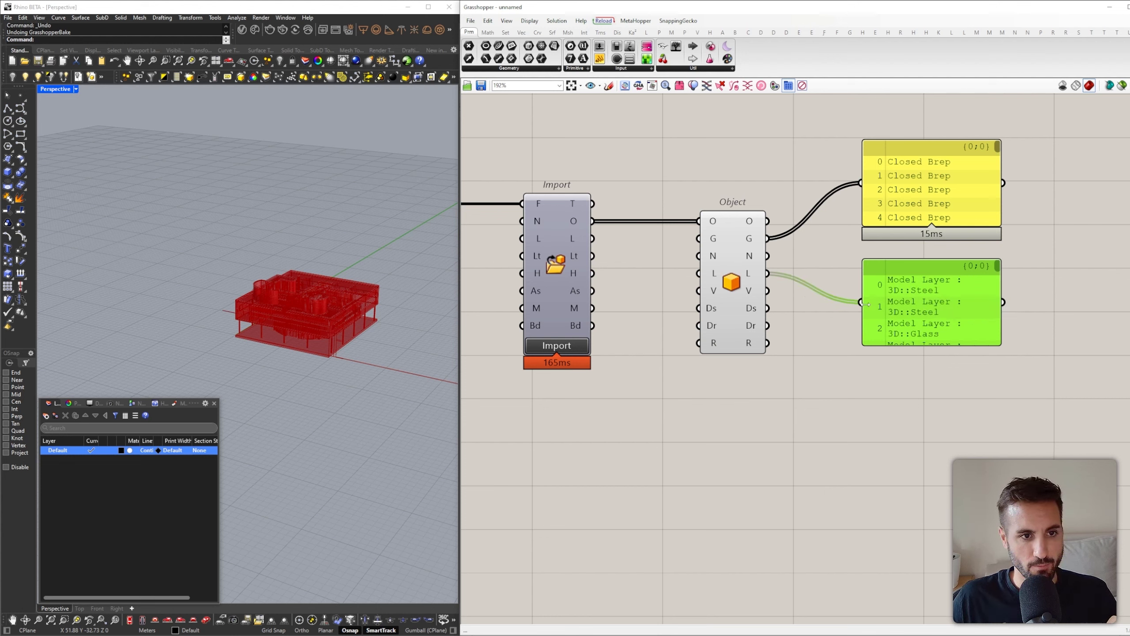
Shift the Object component and its two panels away from Import and add a panel containing MyLayer in the gap
left_click_drag(1008, 377, 866, 253)
left_click_drag(968, 252, 1129, 377)
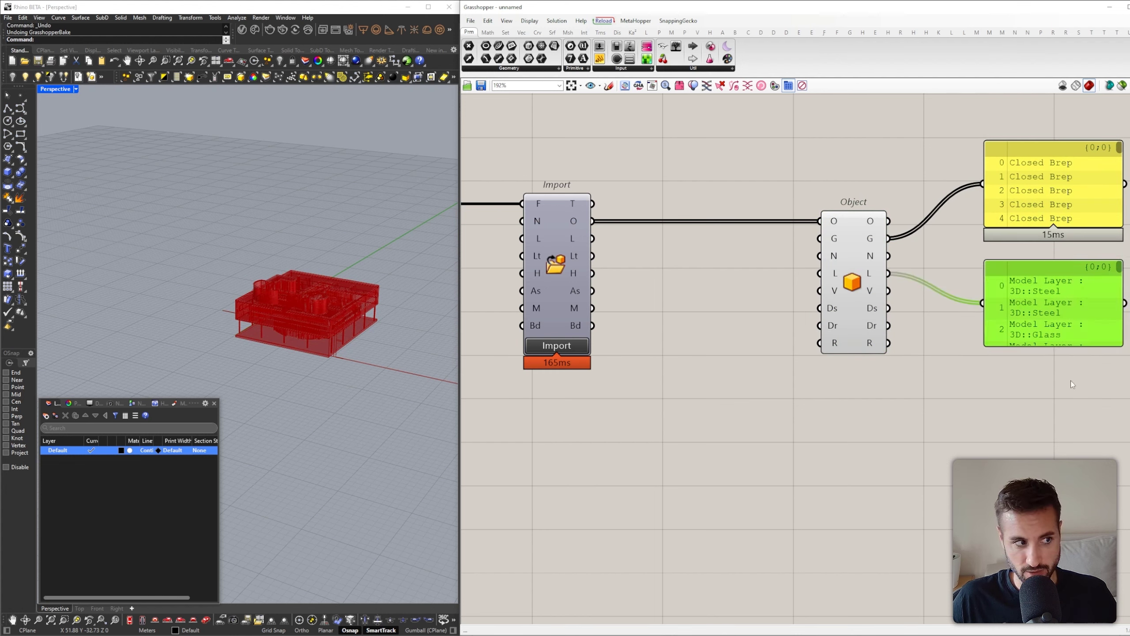
left_click(854, 280)
double_click(782, 315)
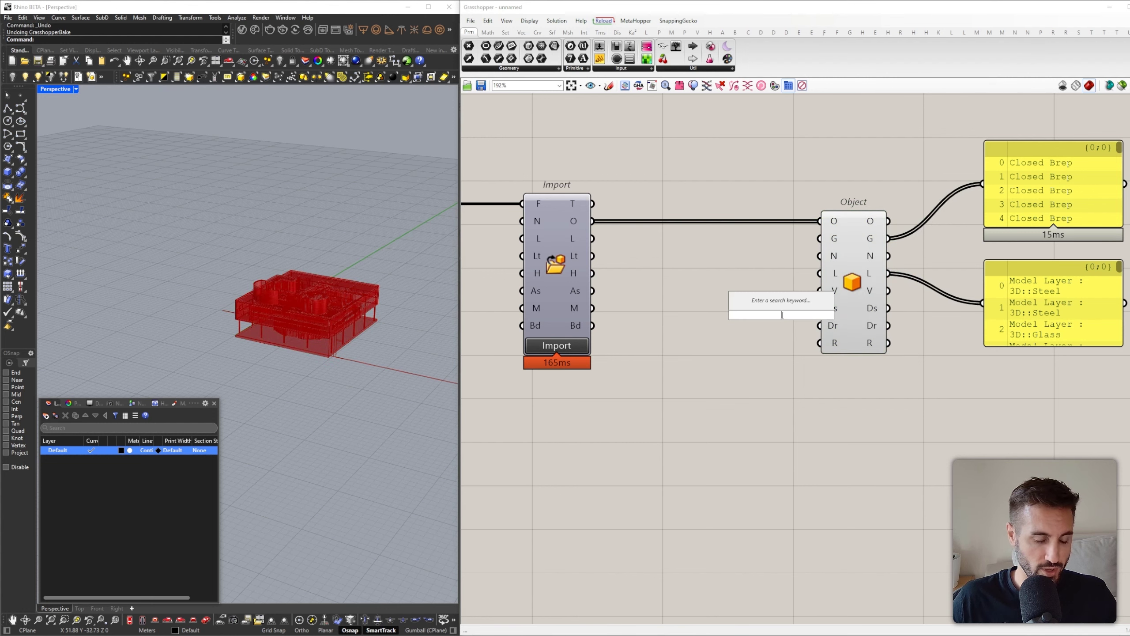
type("//")
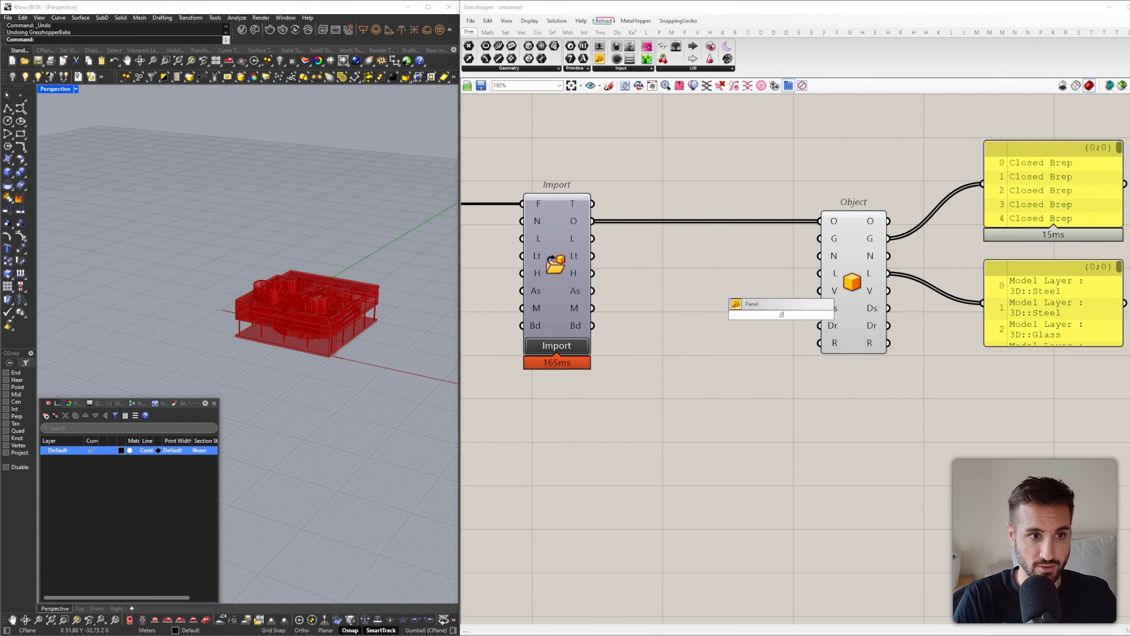
type("My")
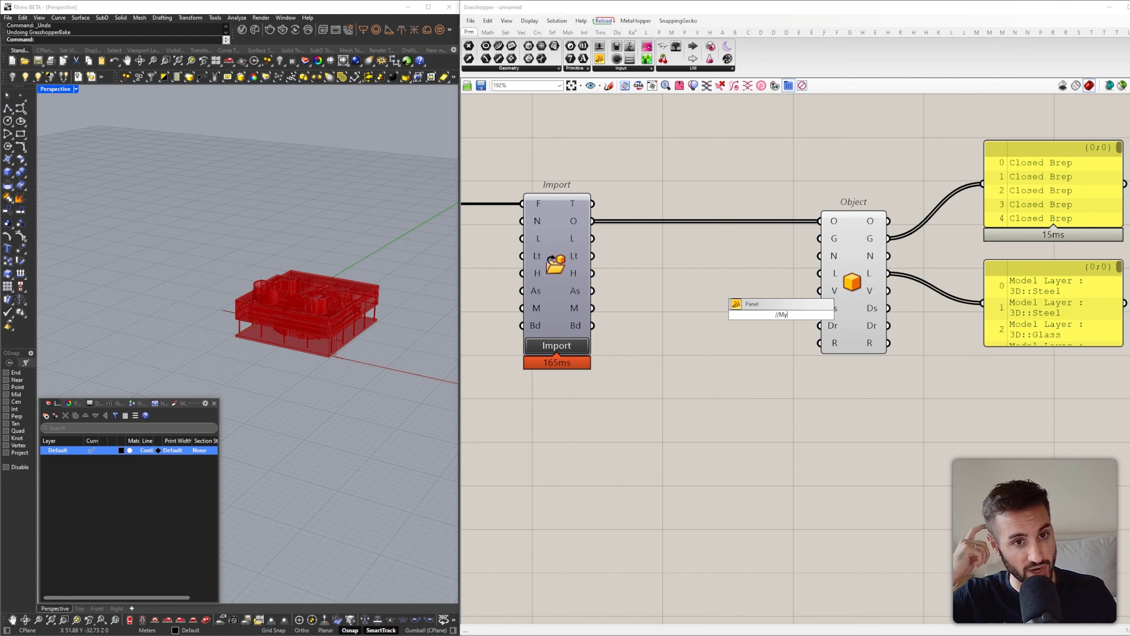
type("La")
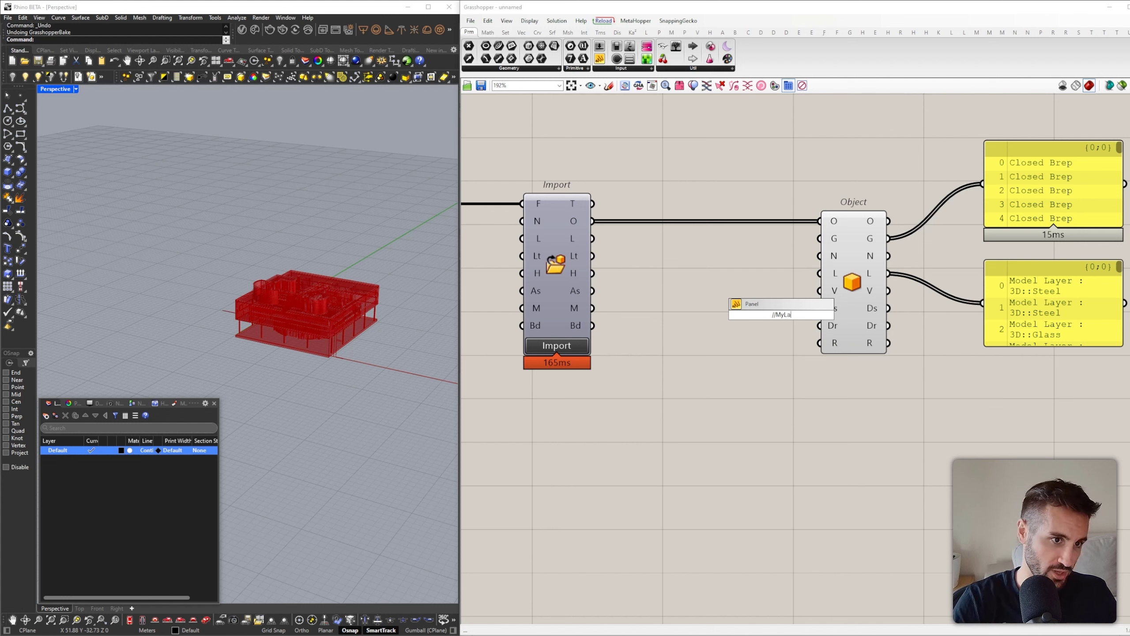
type("yer")
key("Return")
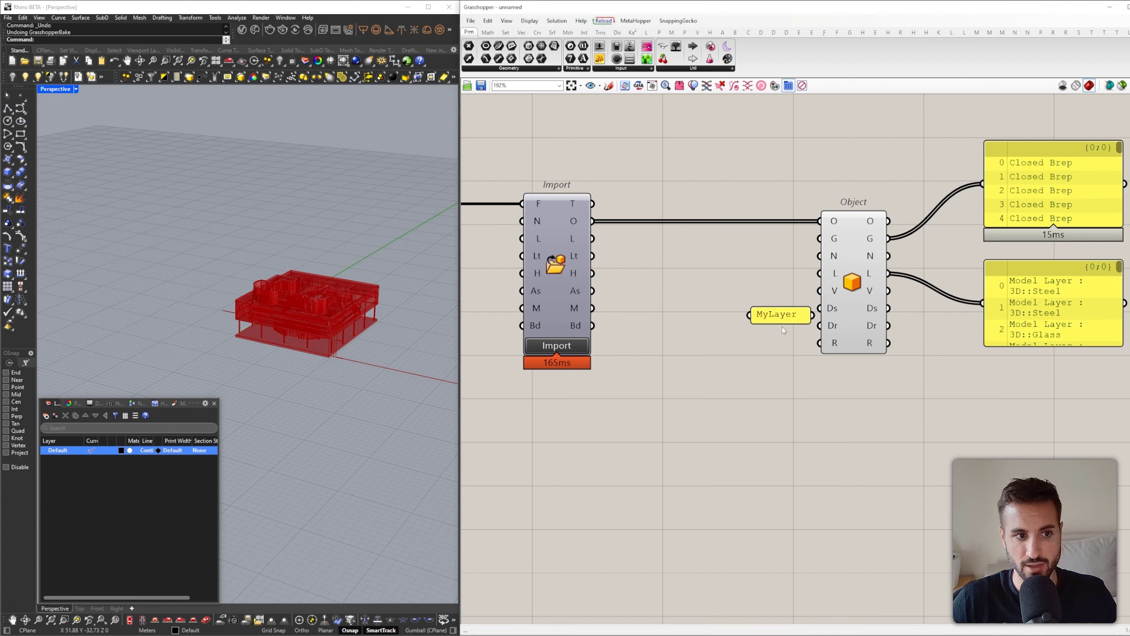
Connect the MyLayer panel to the Object component's Layer input and check the layer assigned throughout the output list
left_click_drag(774, 323, 774, 340)
left_click_drag(773, 323, 820, 274)
left_click(837, 162)
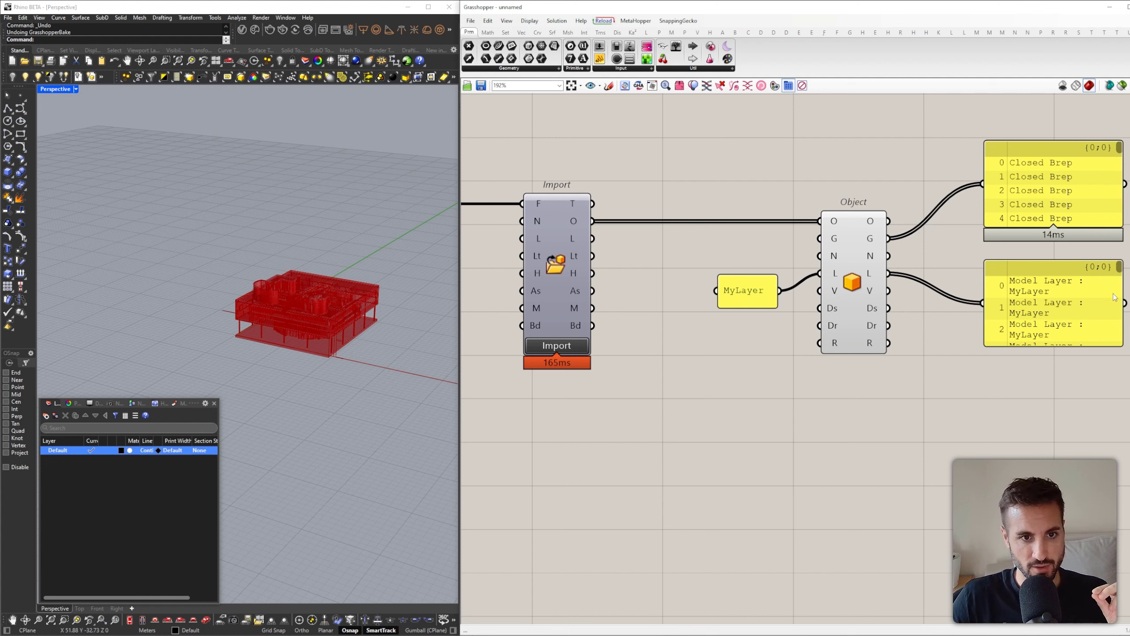
scroll(992, 294, "down", 10)
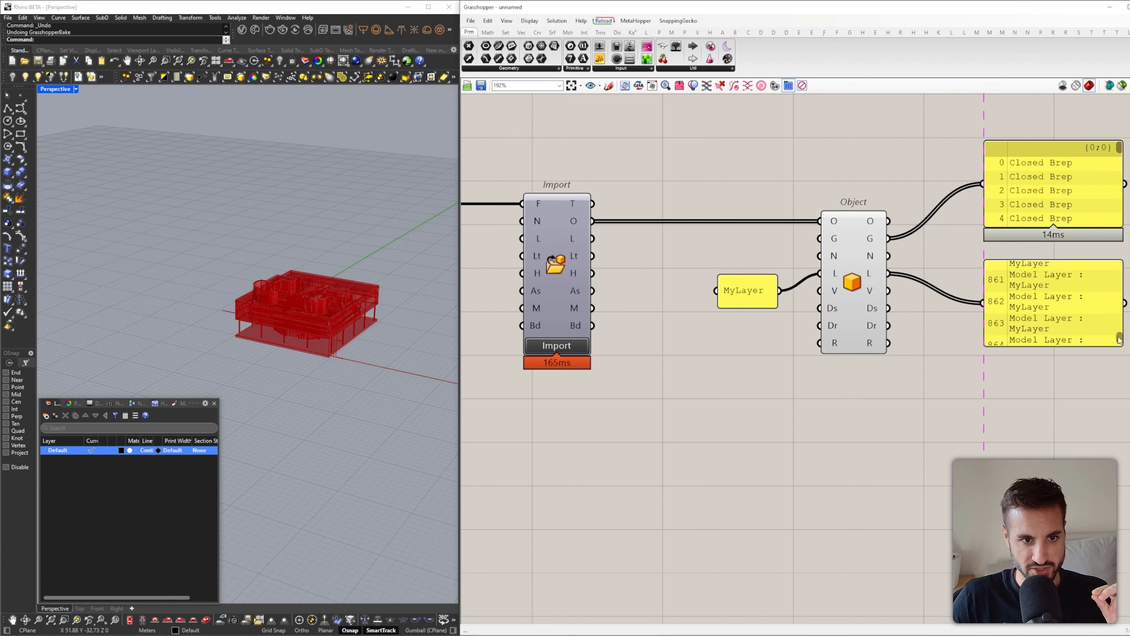
Bake the Object component so that all villa geometry goes onto the MyLayer layer in Rhino
left_click(863, 287)
right_click_drag(875, 127, 800, 204)
middle_click(819, 180)
left_click(824, 231)
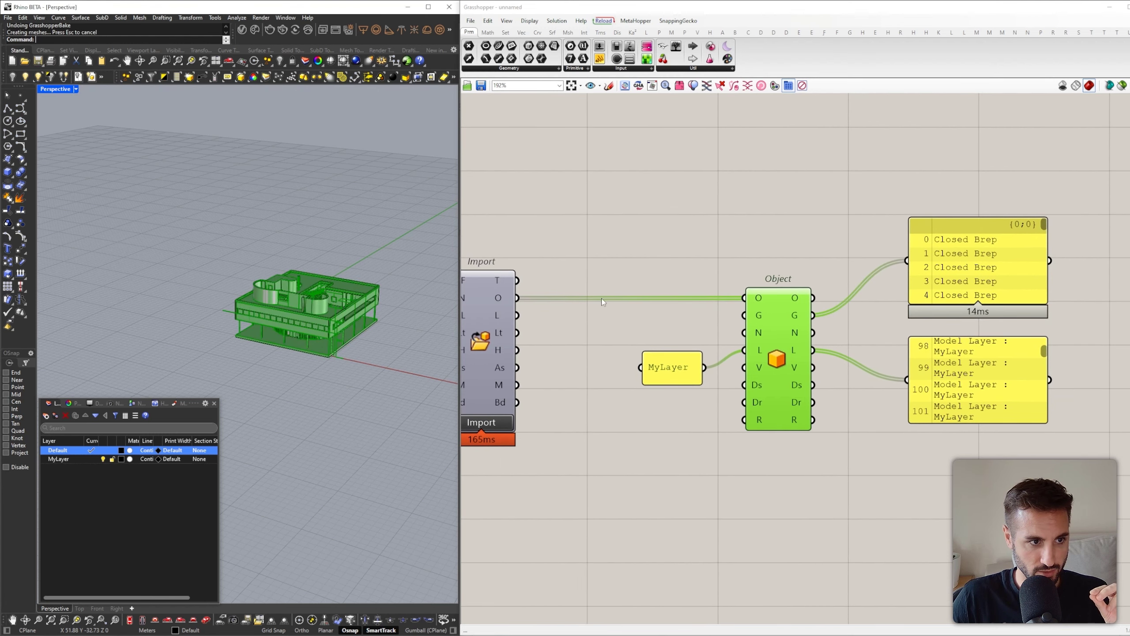
Inspect the villa baked onto MyLayer in the Perspective viewport and undo the bake
mouse_move(218, 249)
right_mouse_down()
mouse_move(217, 200)
mouse_move(216, 226)
right_mouse_up()
left_click_drag(216, 225, 423, 376)
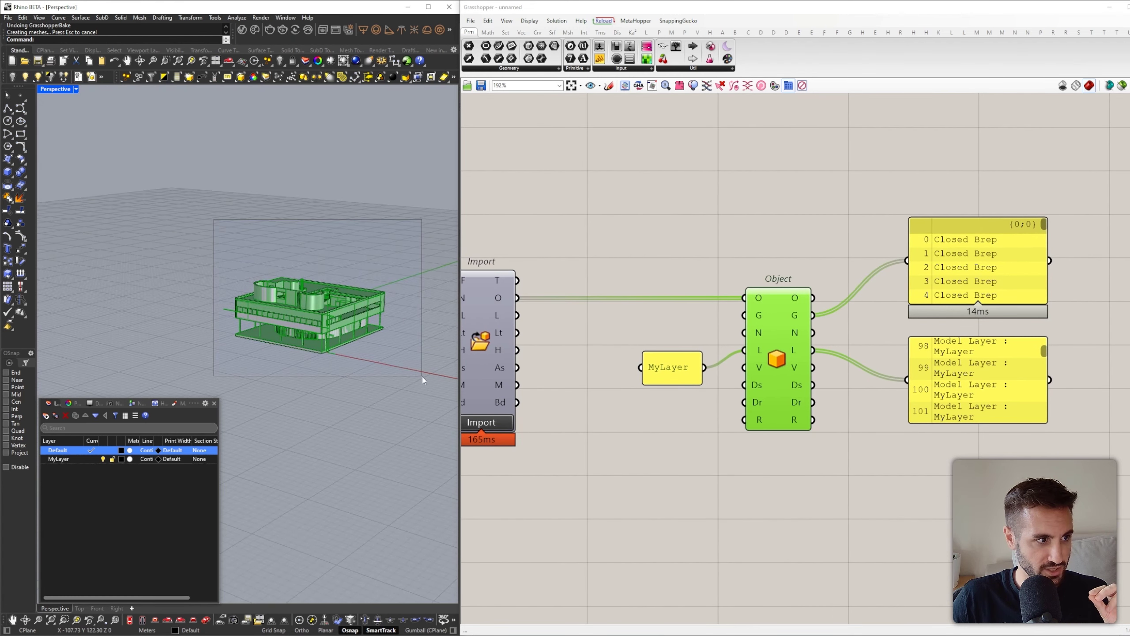
key("ctrl+z")
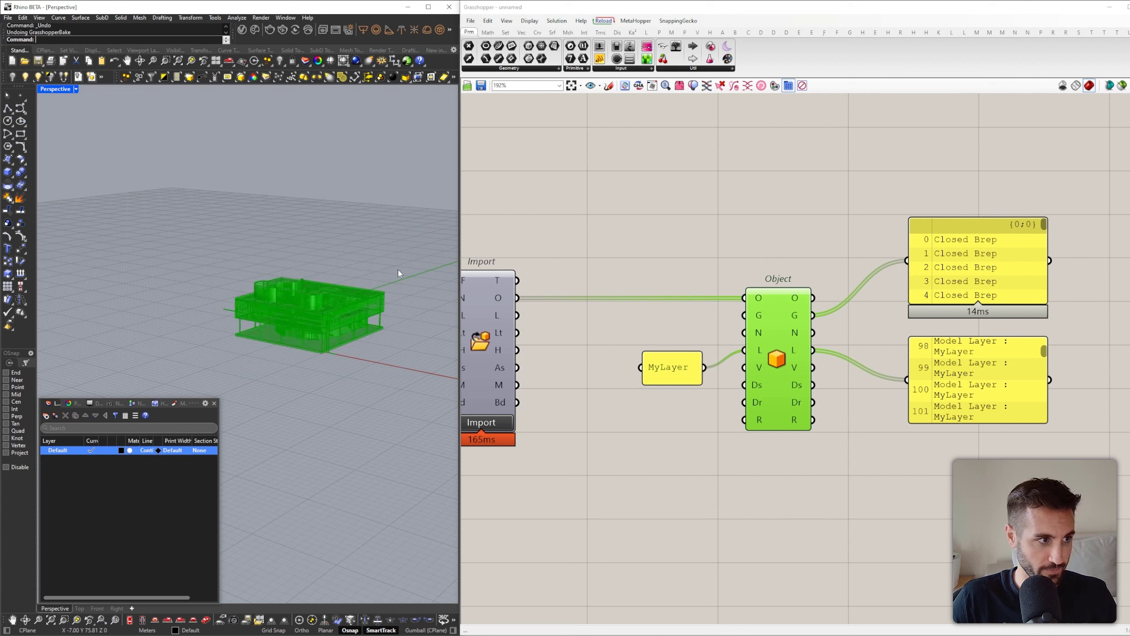
Disconnect the MyLayer panel from the Object component and bake the component with the villa's original layers
left_click(768, 281)
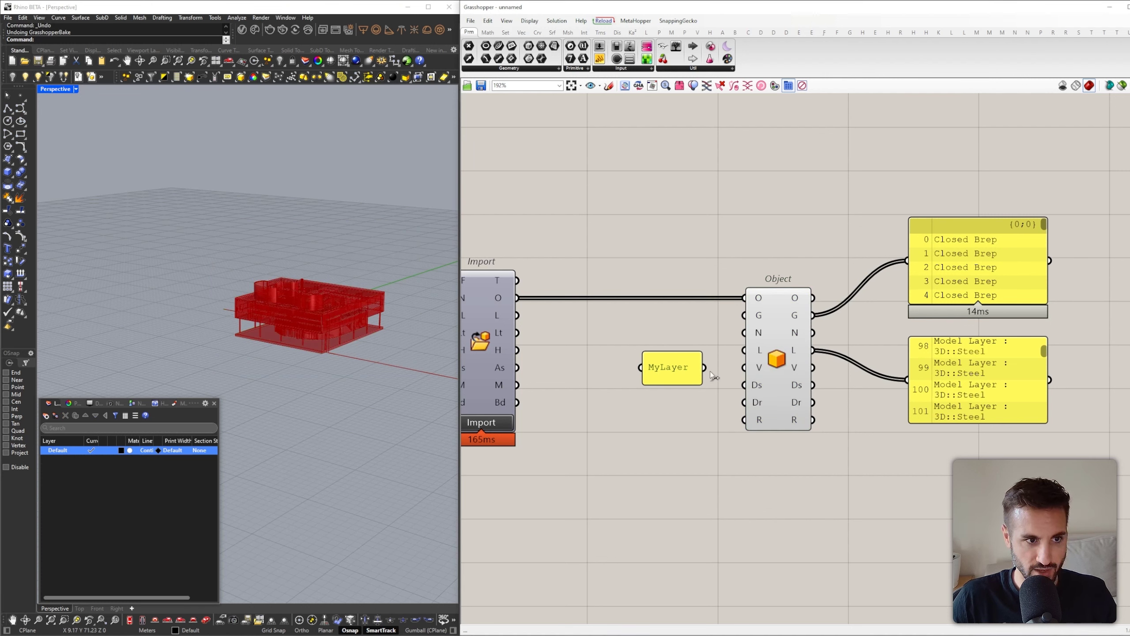
left_click(776, 358)
right_click(786, 234)
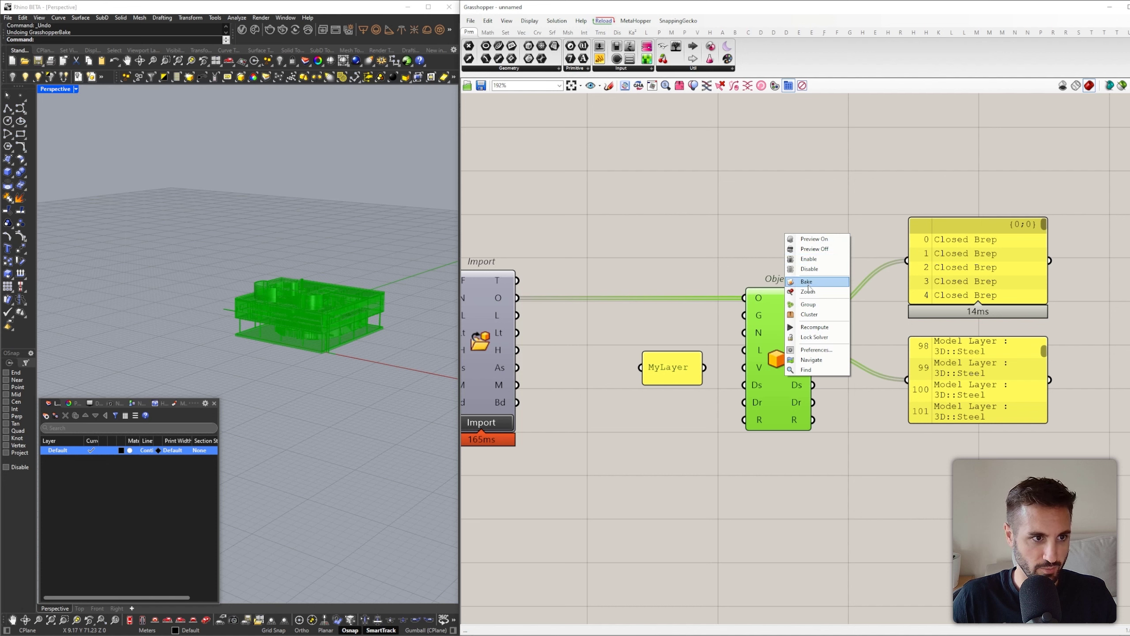
left_click(809, 259)
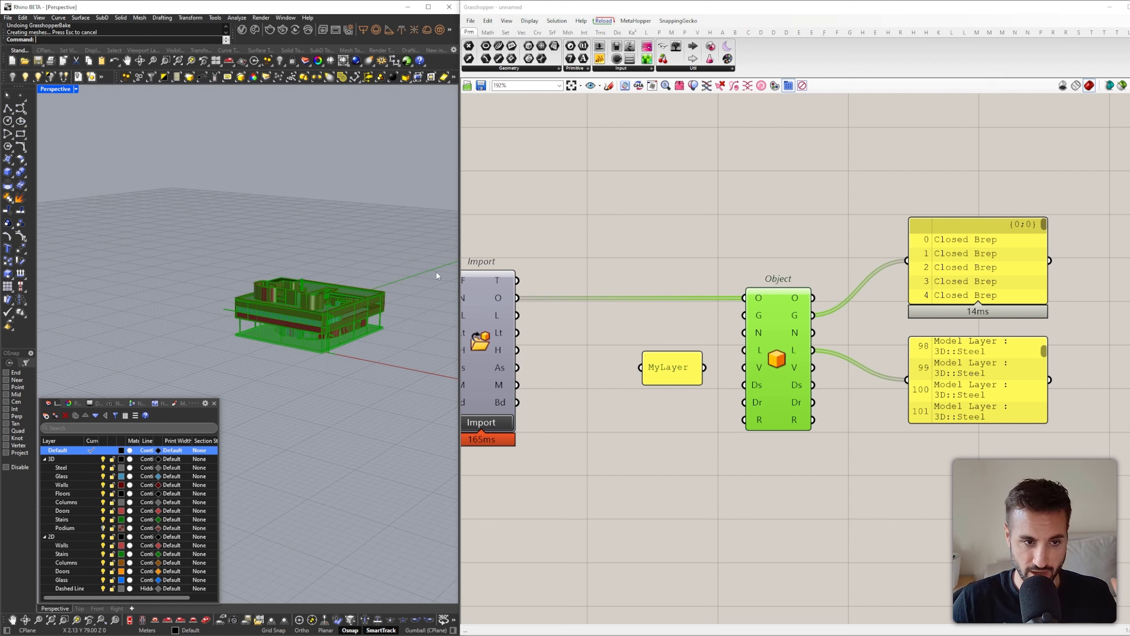
Undo the bake of the villa on its original layers
right_click_drag(437, 272, 346, 278)
key("ctrl+z")
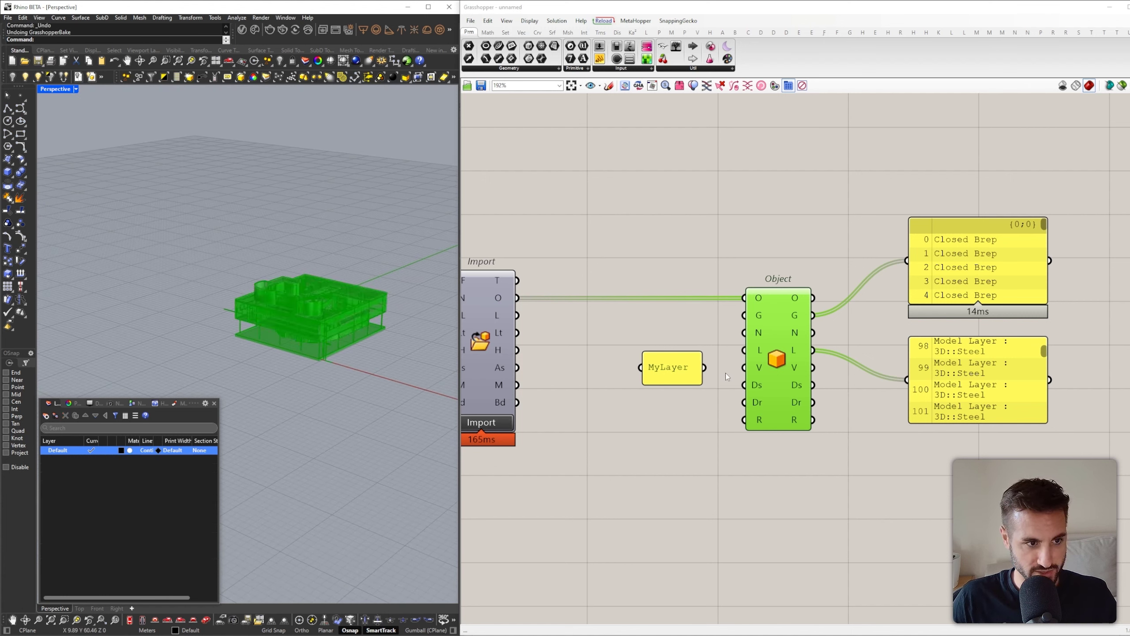
Add a Bake Content component beside the Object component and move the two output panels down to make room
left_click_drag(691, 373, 682, 373)
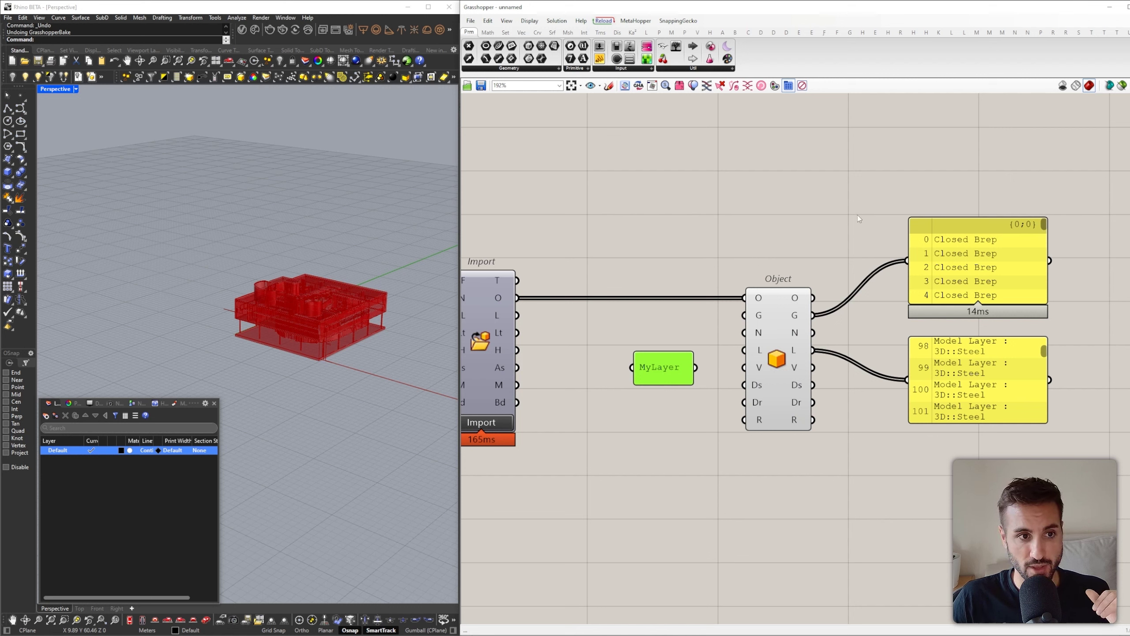
left_click(1066, 32)
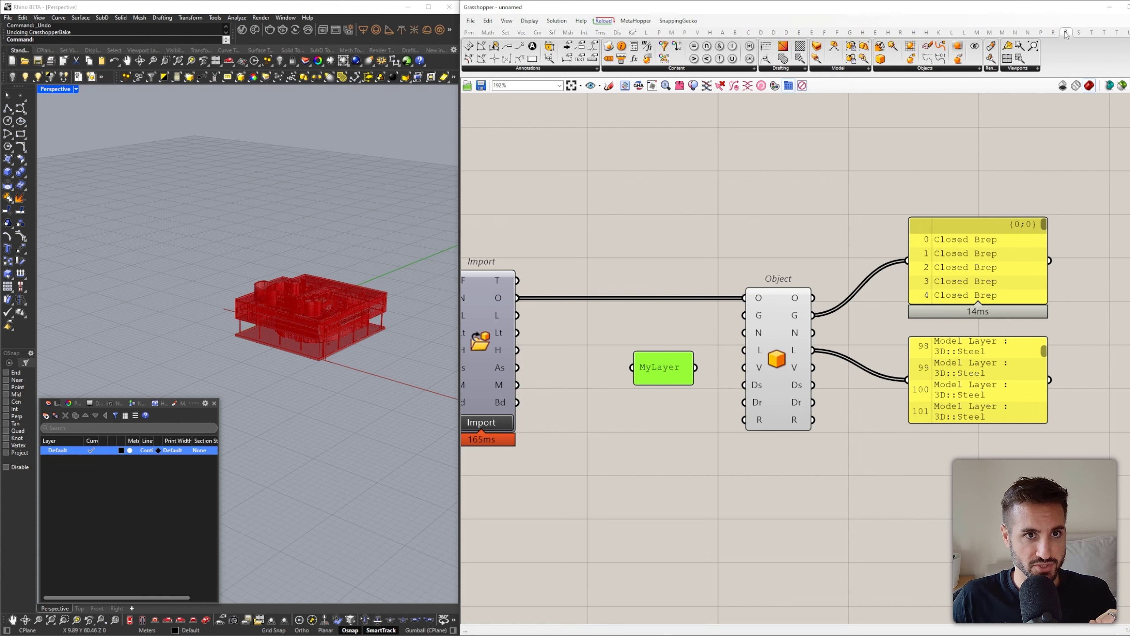
left_click(610, 48)
left_click(872, 205)
right_click_drag(851, 237, 781, 232)
left_click_drag(973, 450, 866, 278)
left_click_drag(893, 297, 918, 447)
left_click(789, 301)
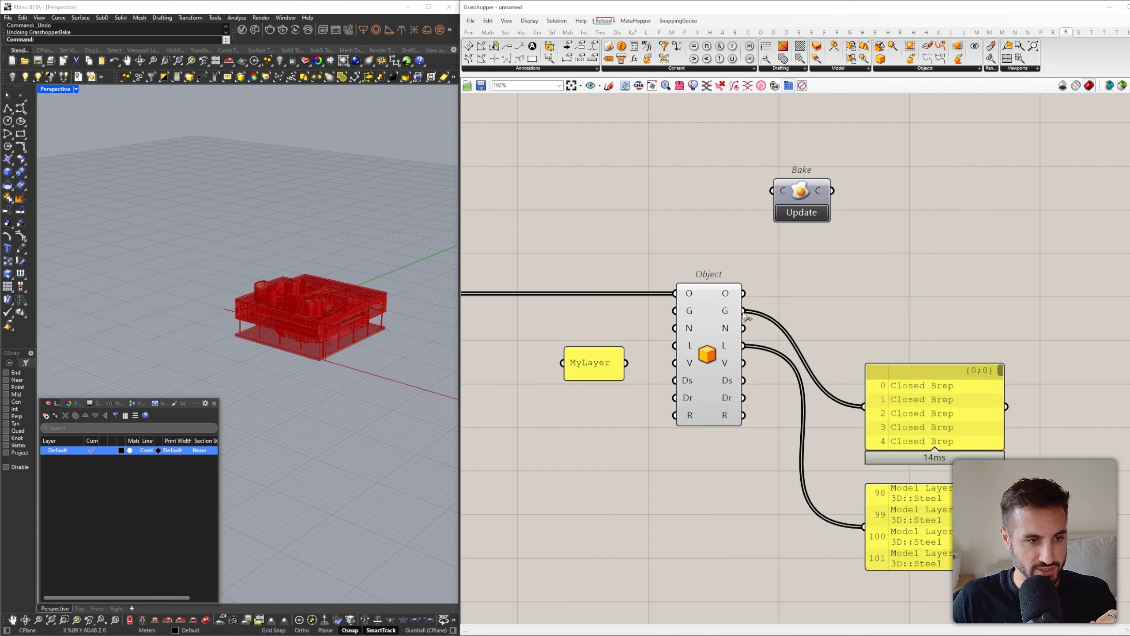
Connect the Object component's Geometry output to the Bake component's content input and bake the raw geometry
left_click_drag(743, 311, 860, 314)
left_click(711, 343)
right_click(736, 209)
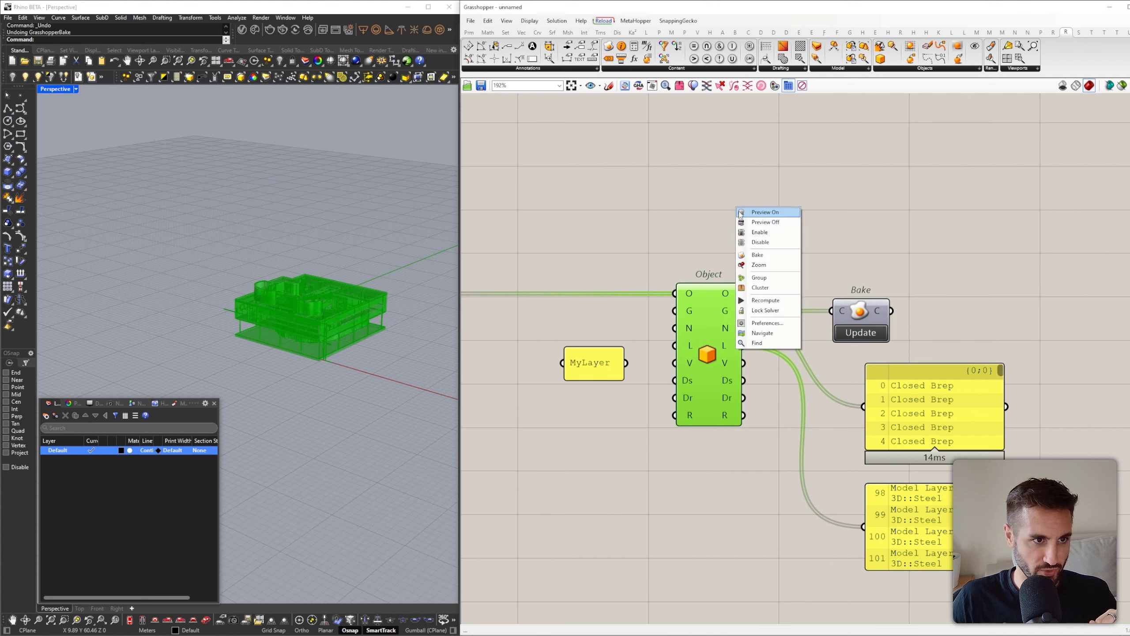
left_click(761, 255)
left_click(844, 205)
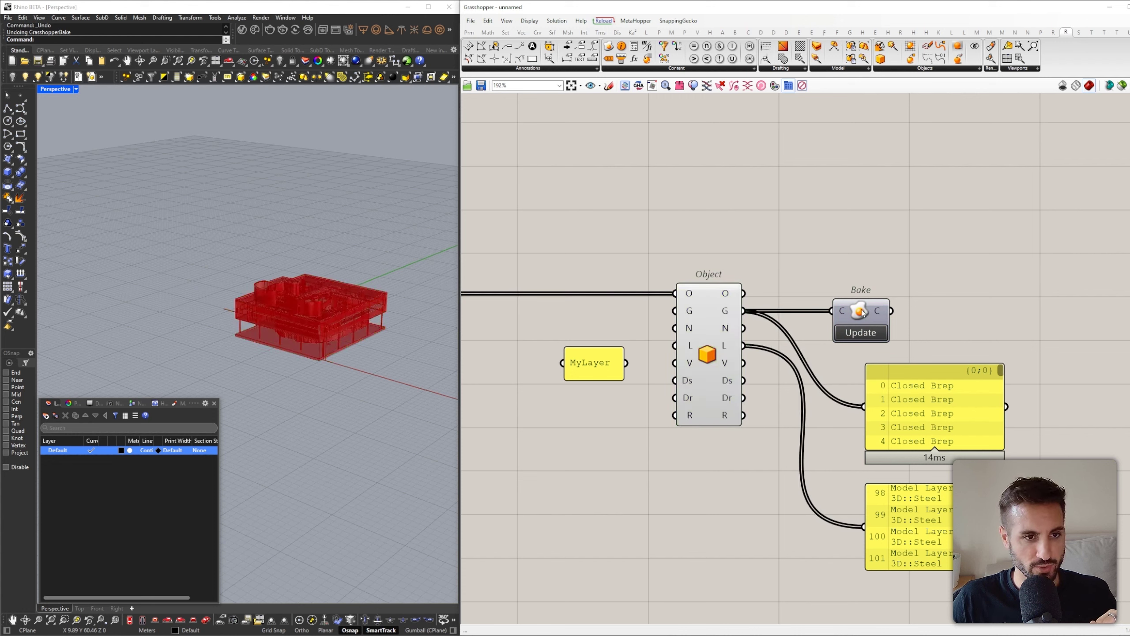
left_click_drag(825, 274, 943, 363)
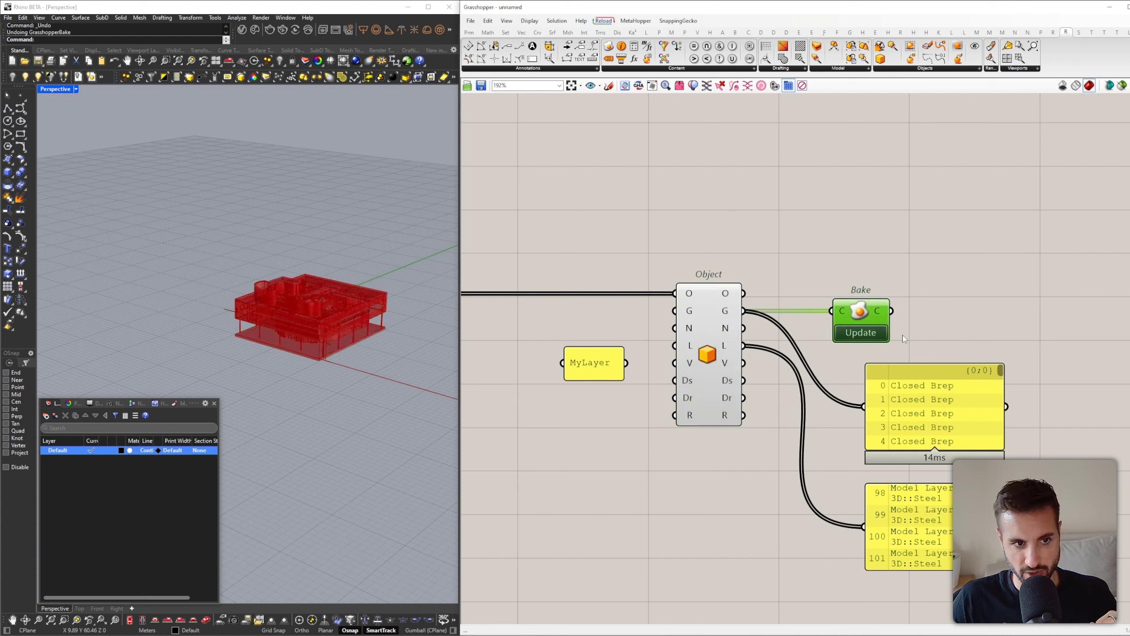
left_click(859, 335)
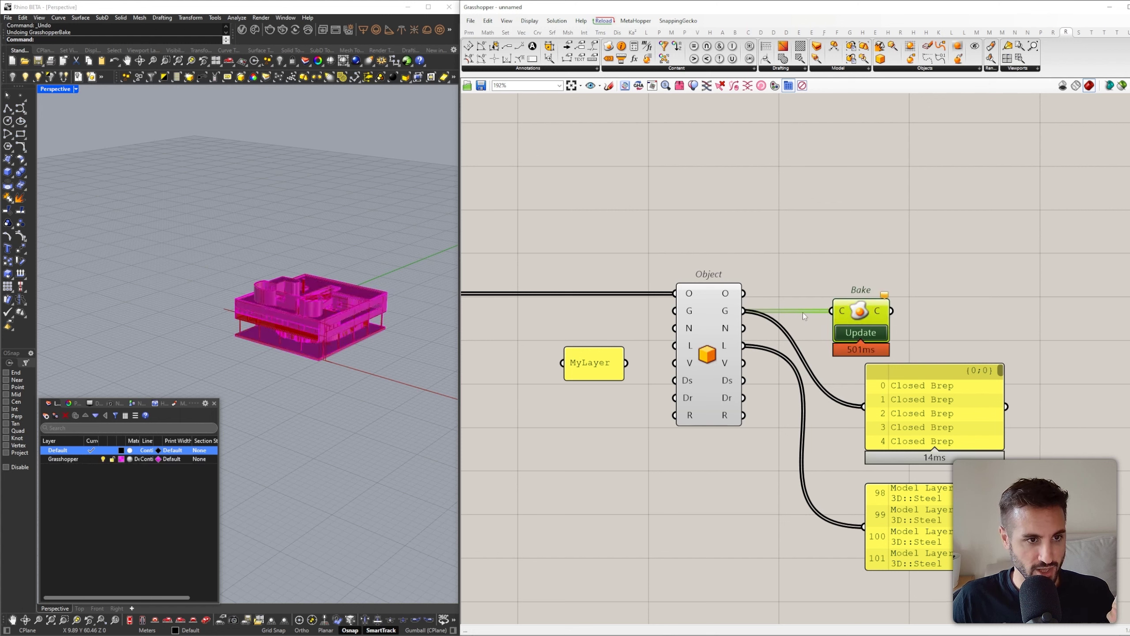
Inspect the geometry baked onto the Grasshopper layer in the Perspective viewport and undo the bake
mouse_move(732, 316)
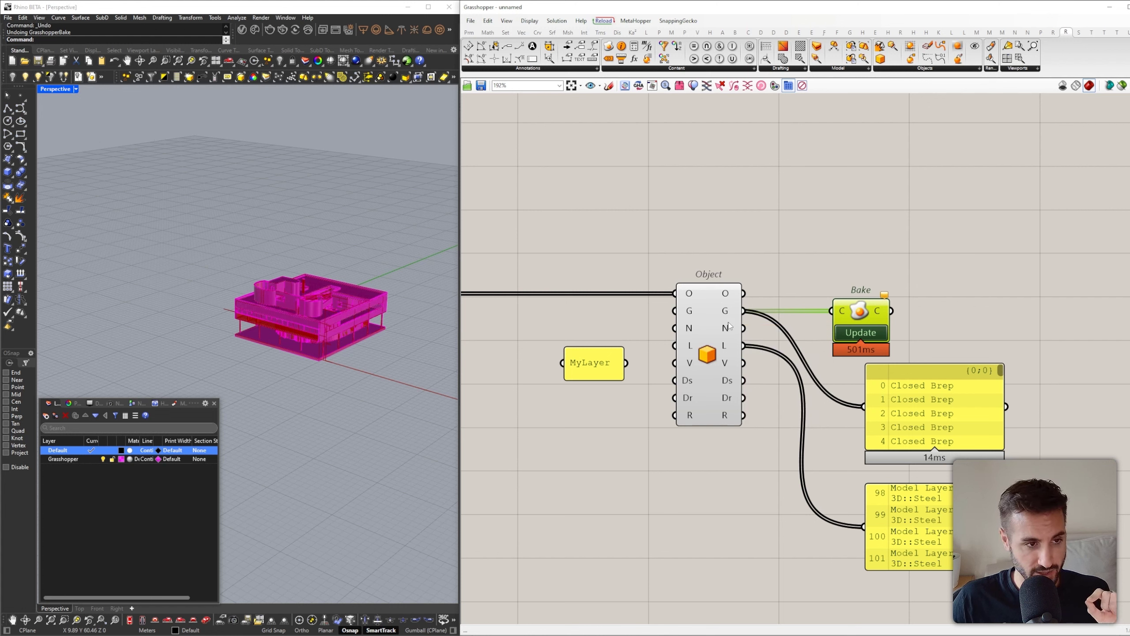
mouse_move(688, 351)
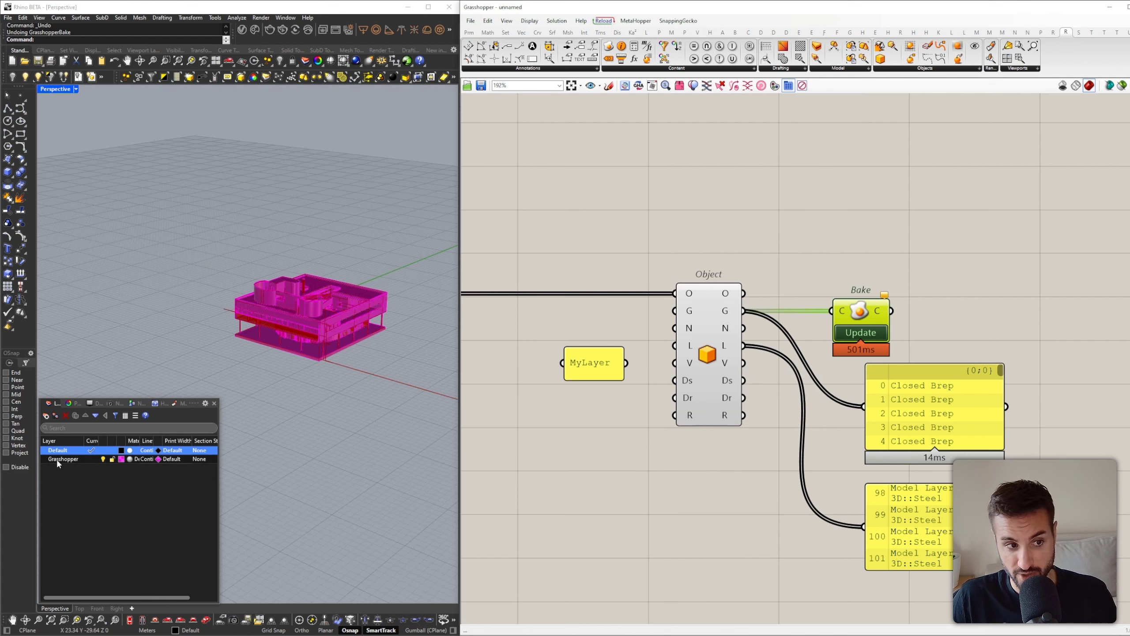
right_click_drag(343, 269, 323, 239)
left_click_drag(207, 223, 441, 407)
left_click_drag(431, 388, 431, 388)
left_click(317, 183)
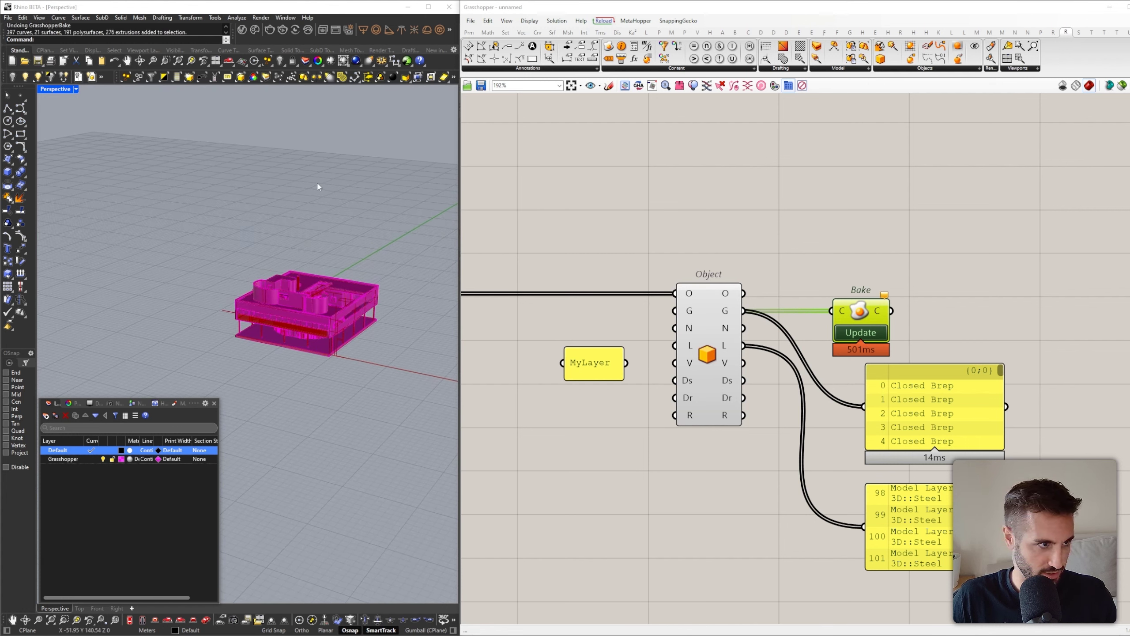
right_click_drag(317, 183, 329, 211)
key("ctrl+z")
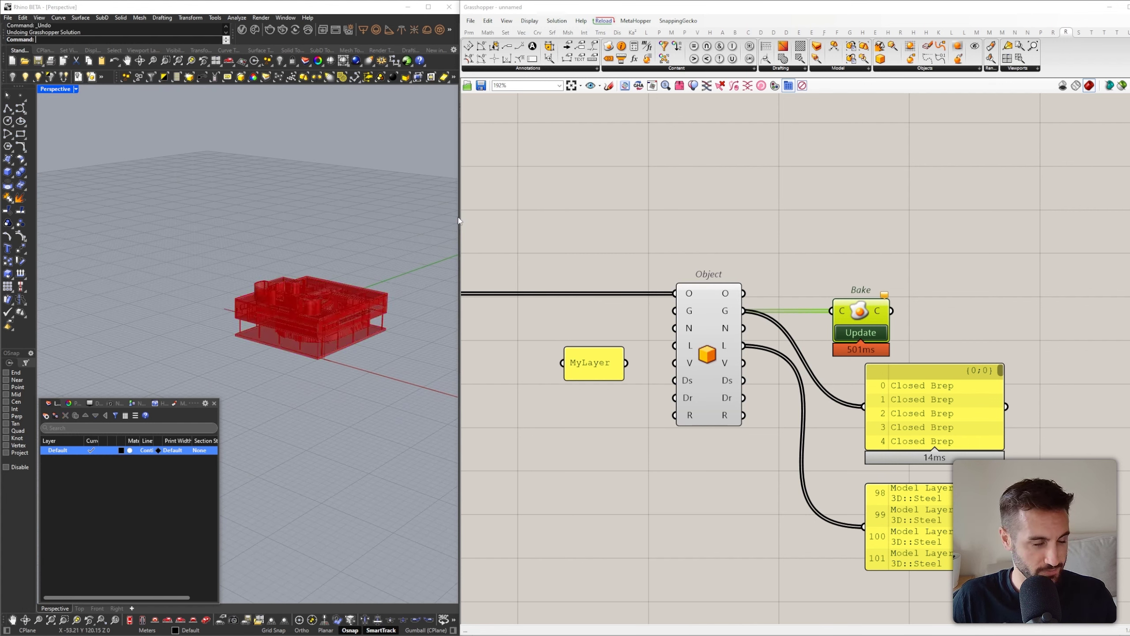
Replace the Geometry wire into the Bake component with the Object output and bake the villa with its original layers
left_click(797, 281)
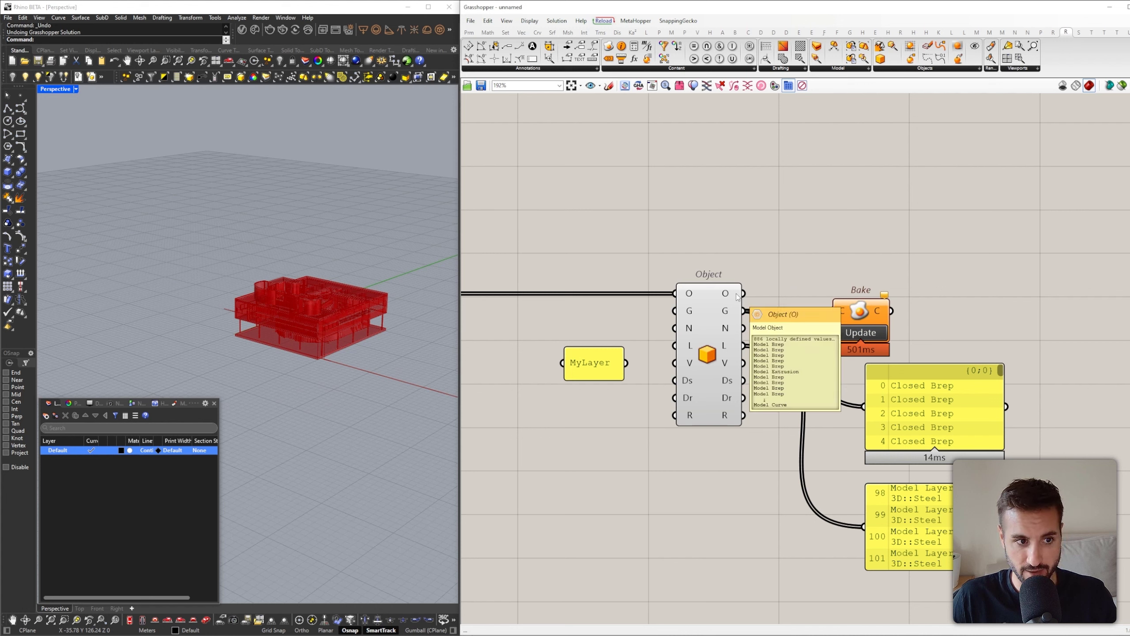
left_click_drag(743, 293, 847, 302)
left_click(851, 315)
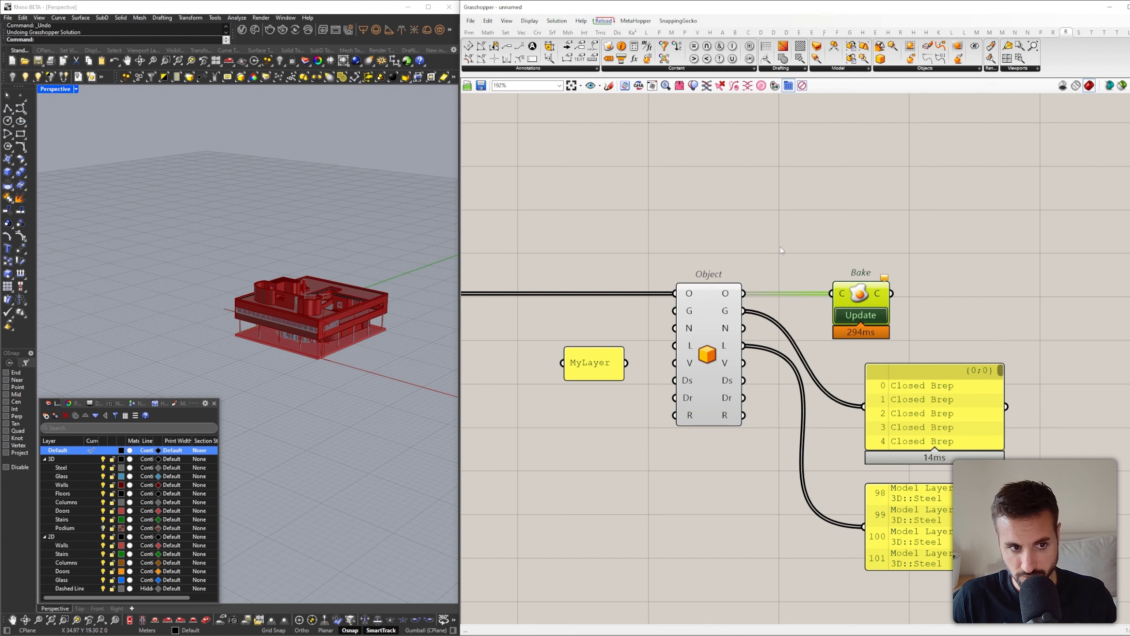
Turn off the preview of the Object component so only the baked villa is displayed in Rhino
right_click_drag(374, 287, 400, 290)
left_click(697, 325)
middle_click(670, 220)
left_click(694, 235)
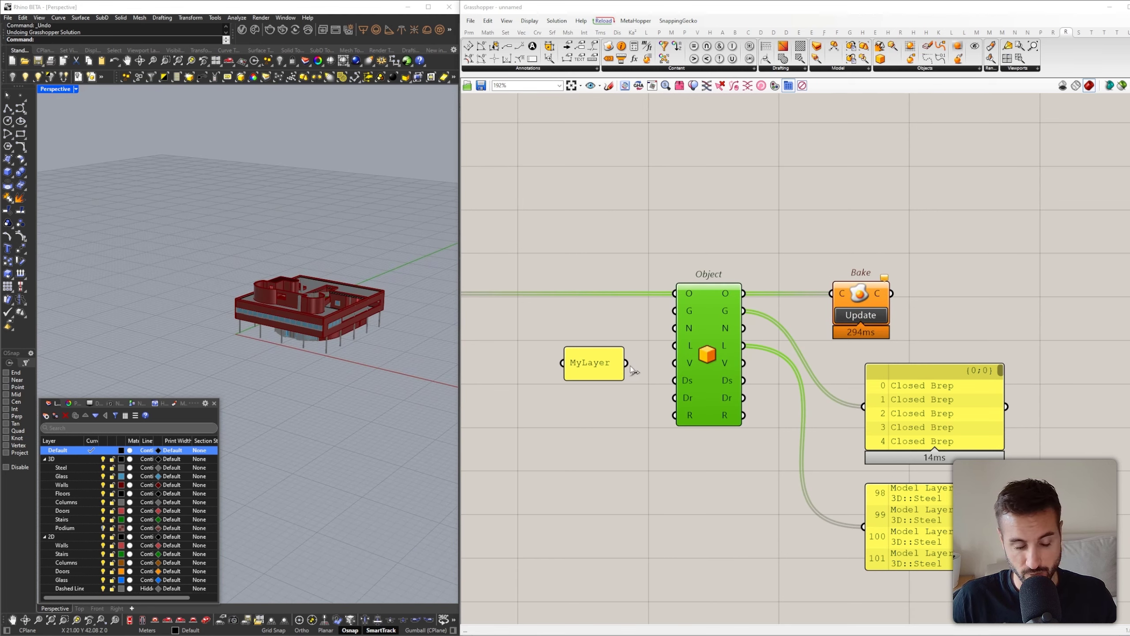
Connect the MyLayer panel to the Object component's Layer input and update the bake onto MyLayer
left_click_drag(627, 363, 677, 347)
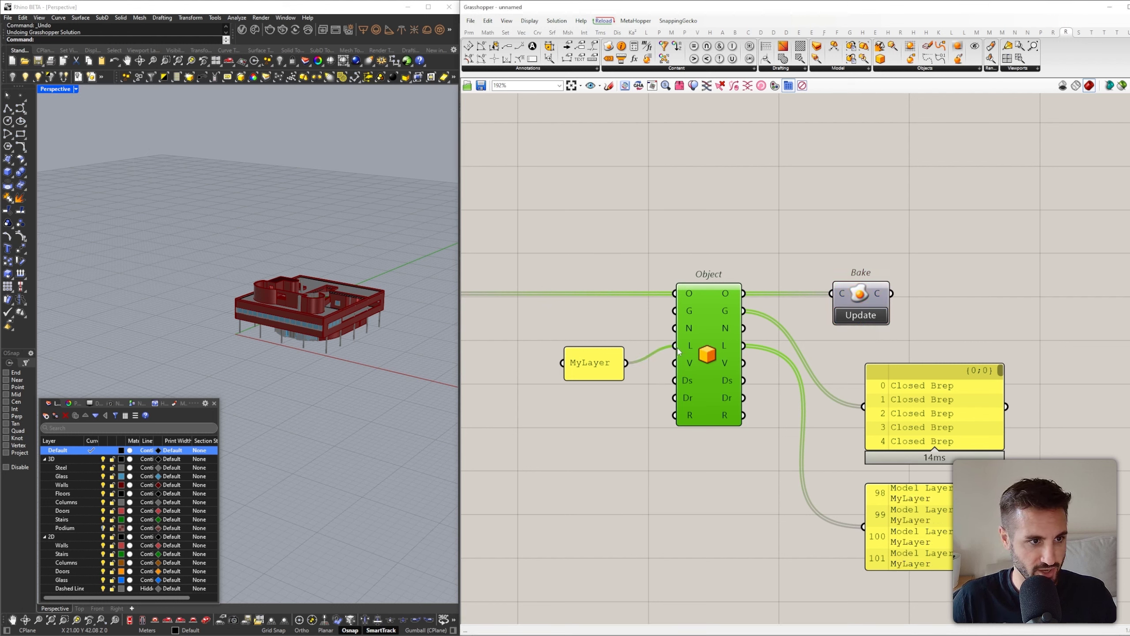
left_click(861, 315)
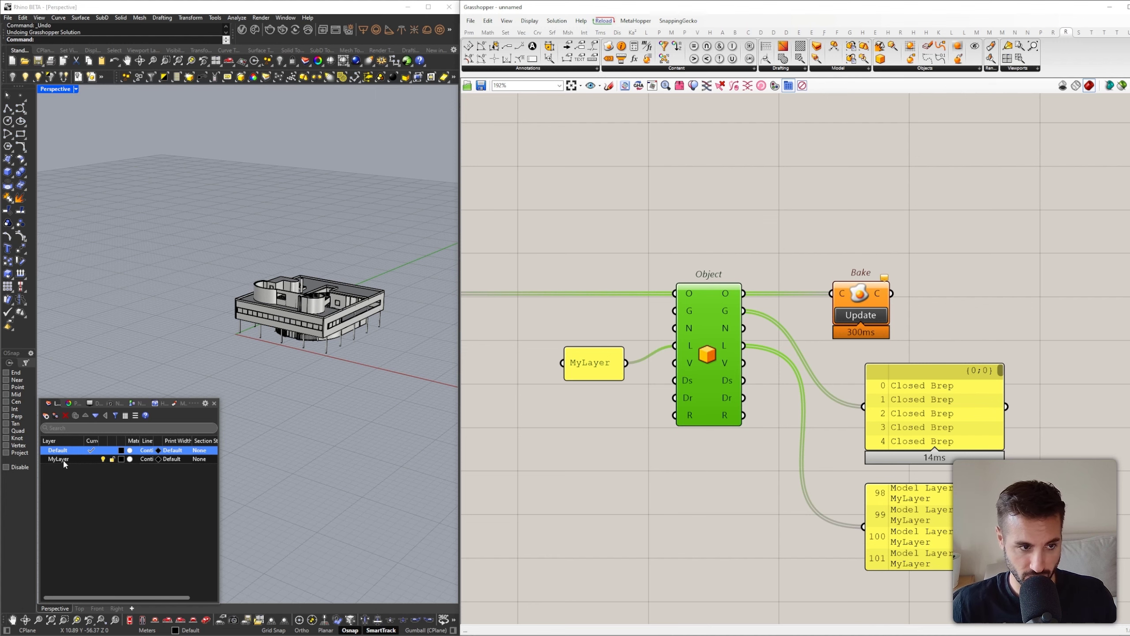
left_click_drag(870, 298, 918, 297)
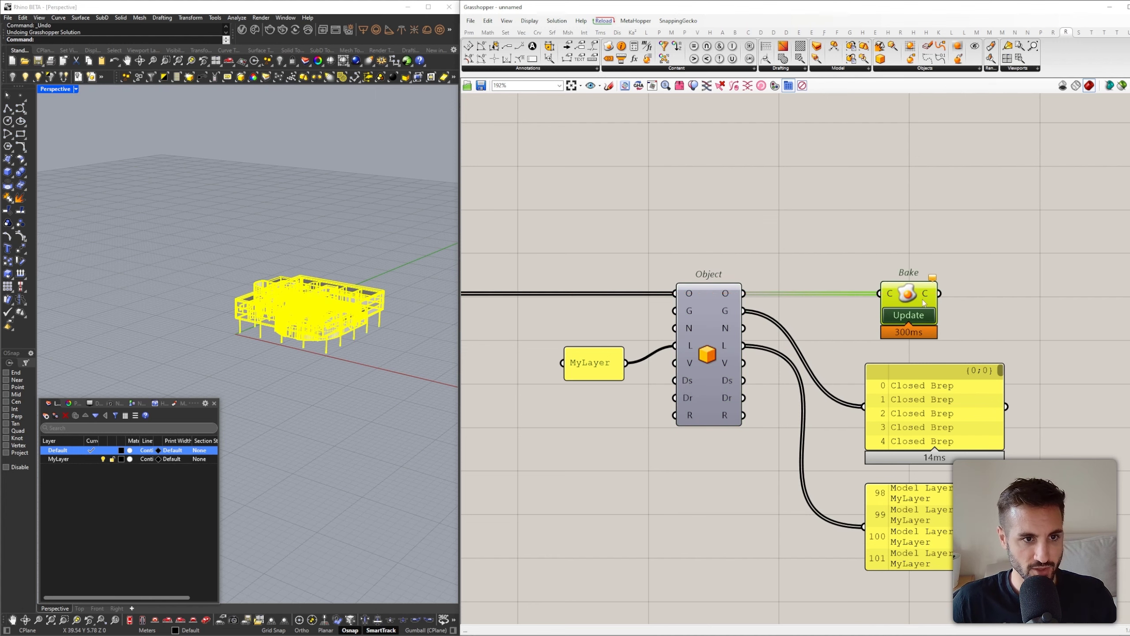
Expose the optional Bk input on the Bake component and read its description of the bake behaviour
scroll(934, 323, "up", 3)
right_click_drag(958, 349, 927, 213)
scroll(911, 230, "down", 4)
left_click(999, 359)
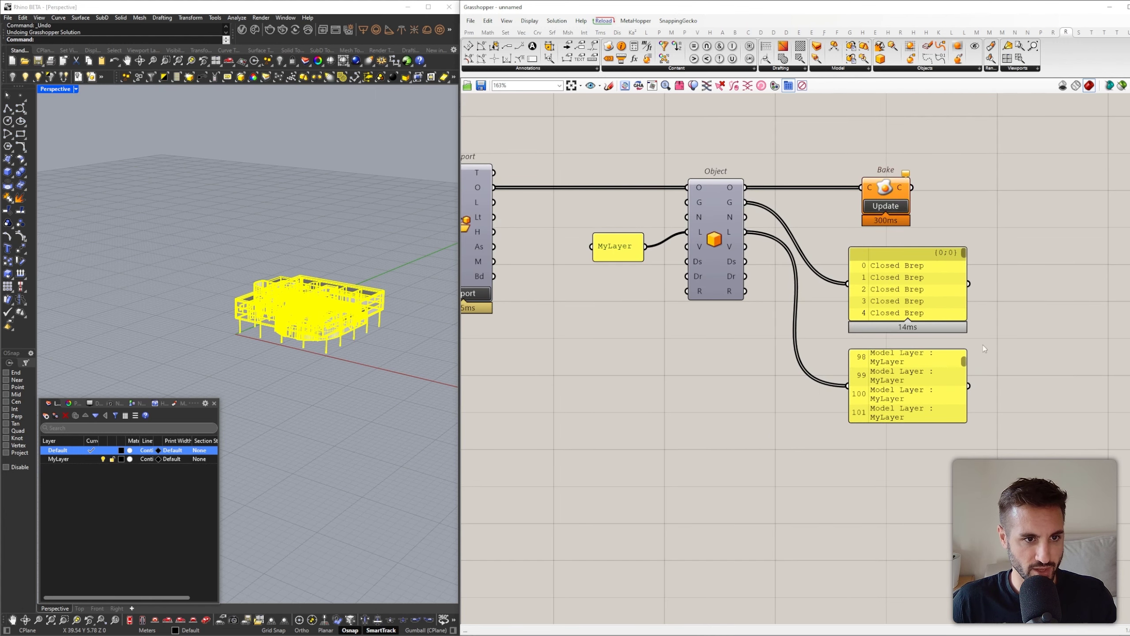
scroll(877, 197, "up", 8)
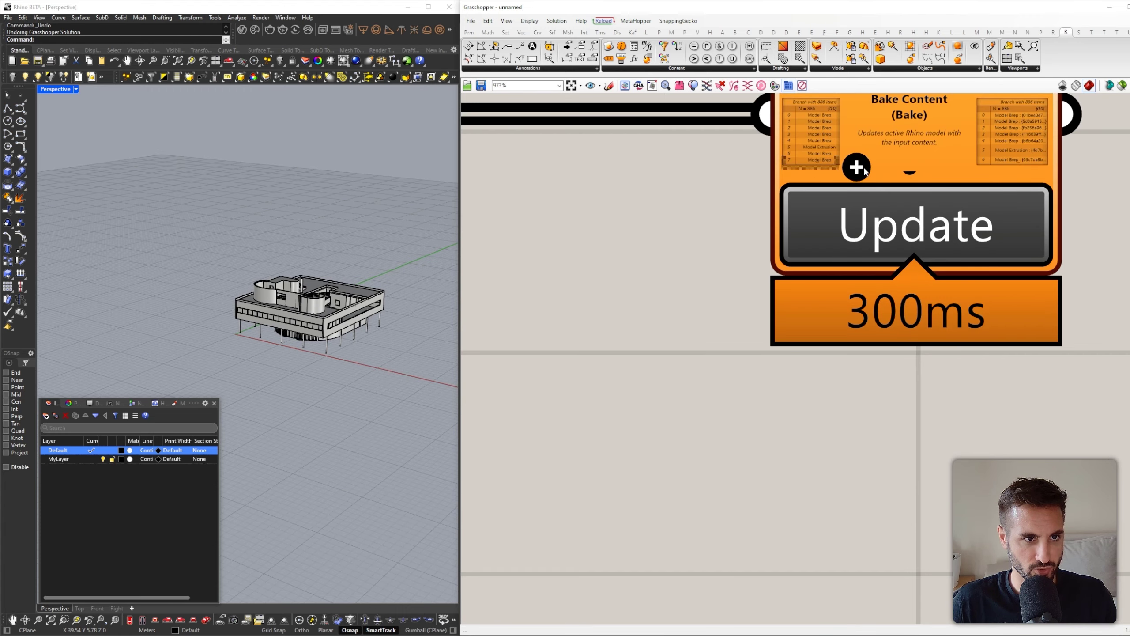
scroll(863, 170, "down", 5)
left_click(891, 239)
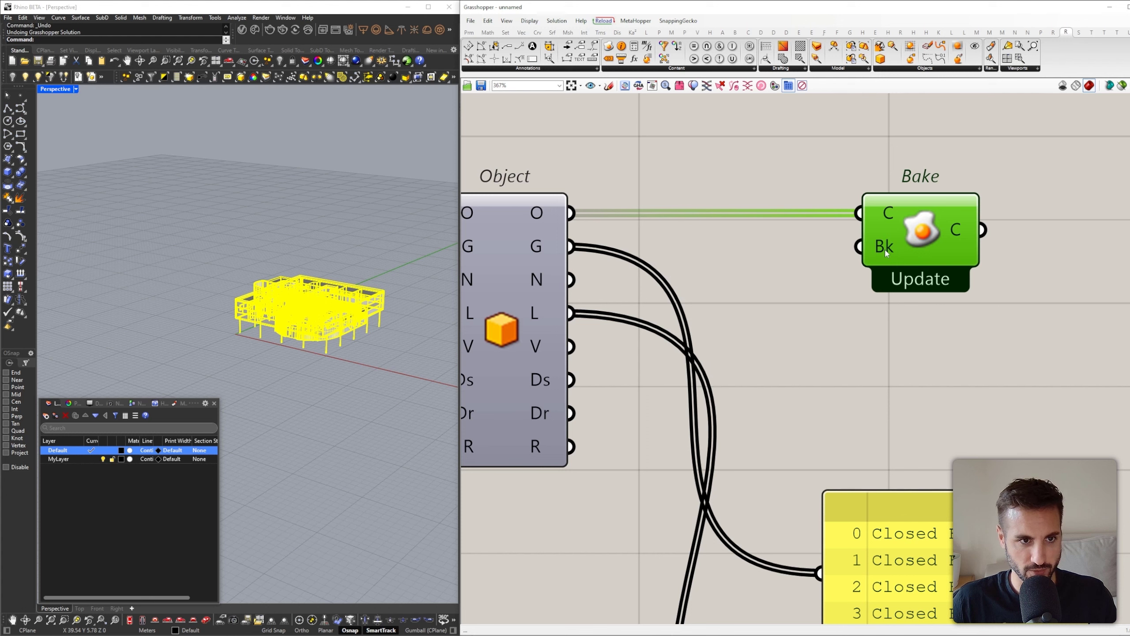
mouse_move(886, 254)
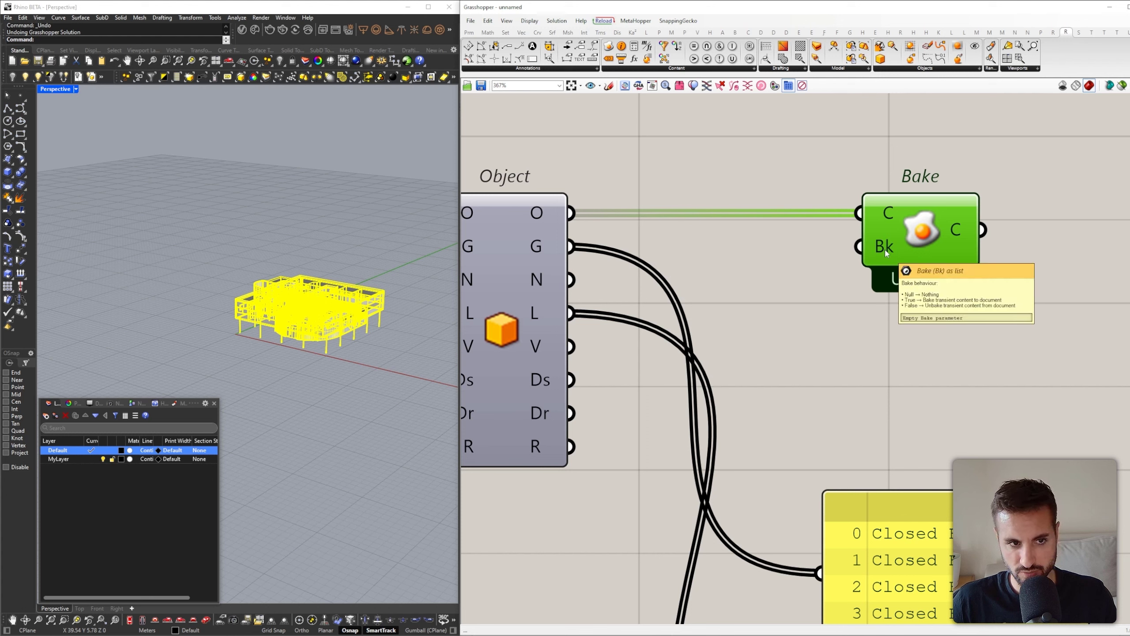
Add a Button component and connect it to the Bake component's Bk input
double_click(802, 298)
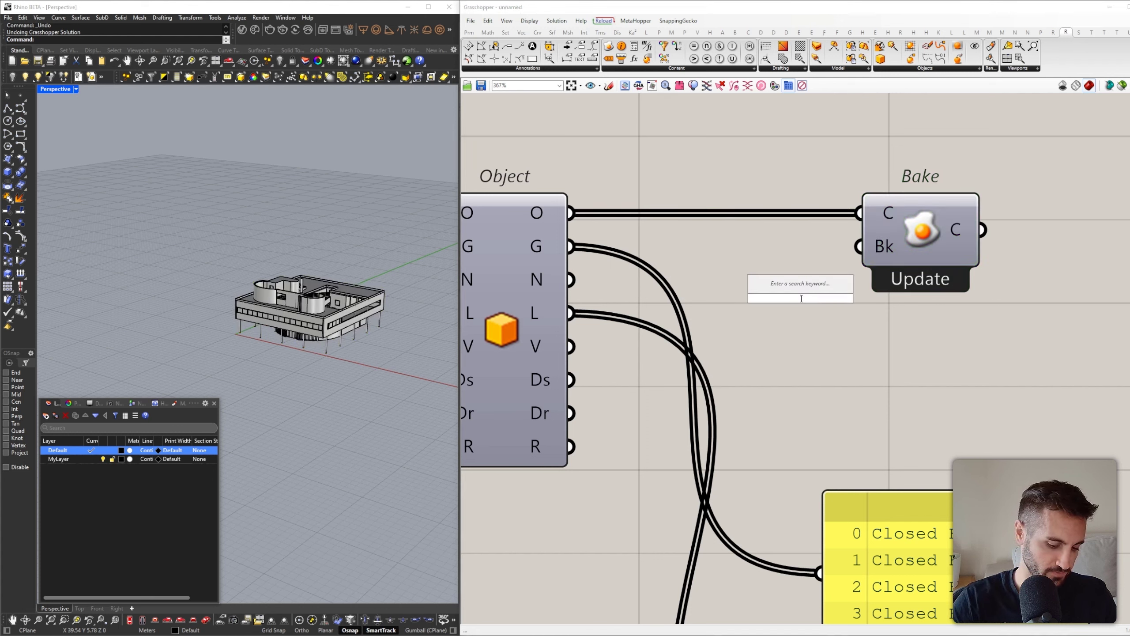
type("but")
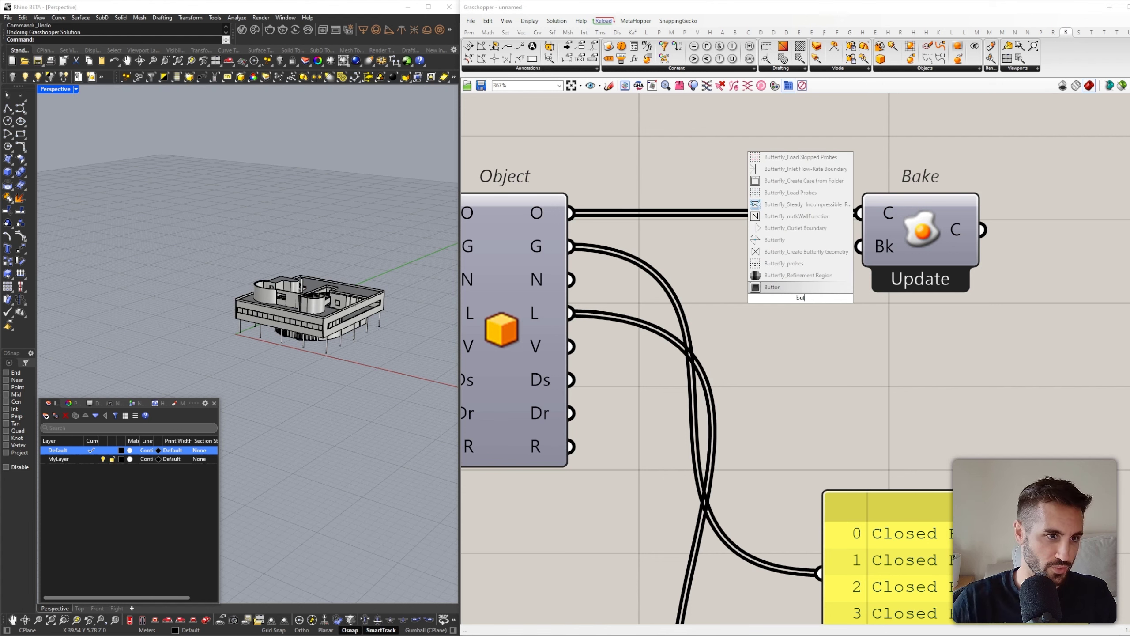
left_click(790, 287)
left_click_drag(791, 290, 760, 290)
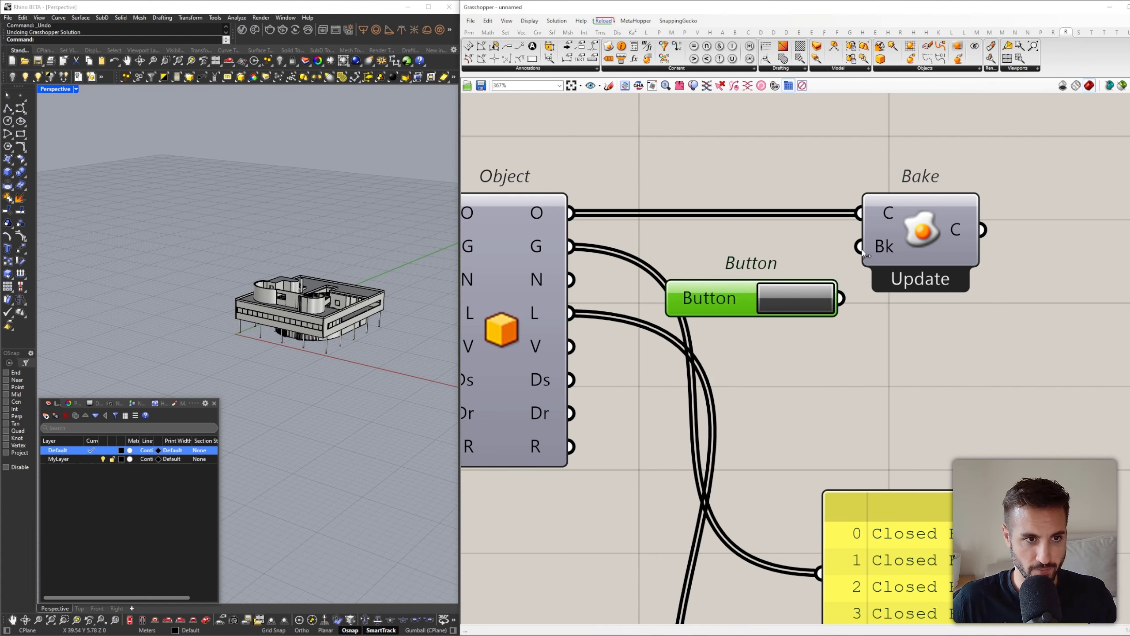
left_click_drag(860, 246, 841, 297)
left_click_drag(905, 237, 925, 237)
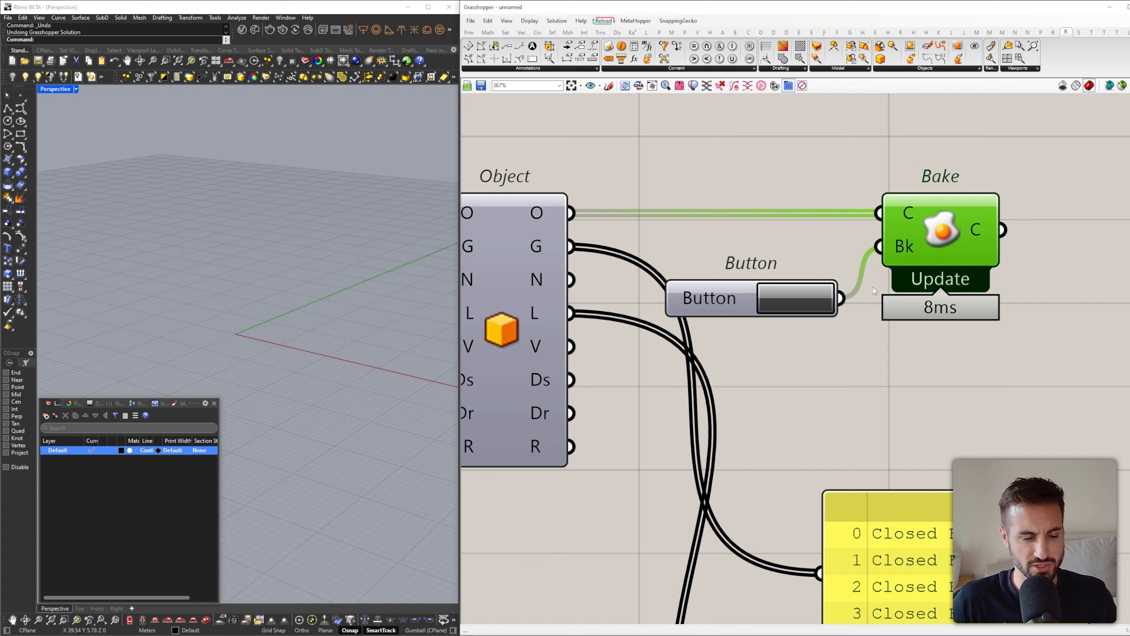
Replace the Button with a Boolean Toggle set to True, wired to the Bake component's Bk input
scroll(872, 287, "down", 4)
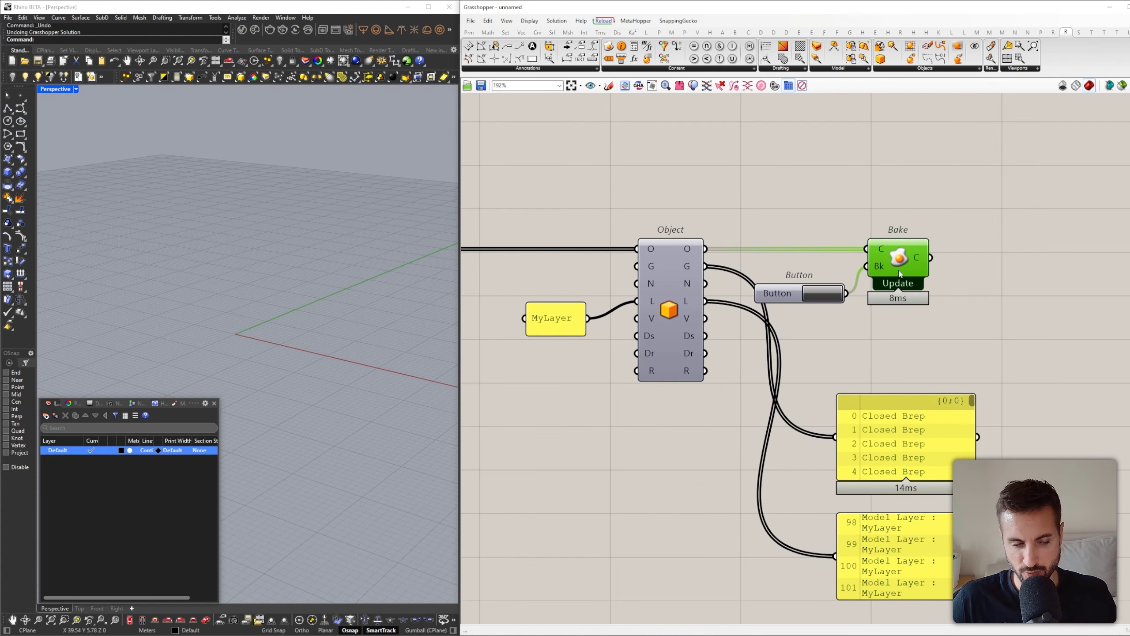
double_click(836, 352)
type("tog")
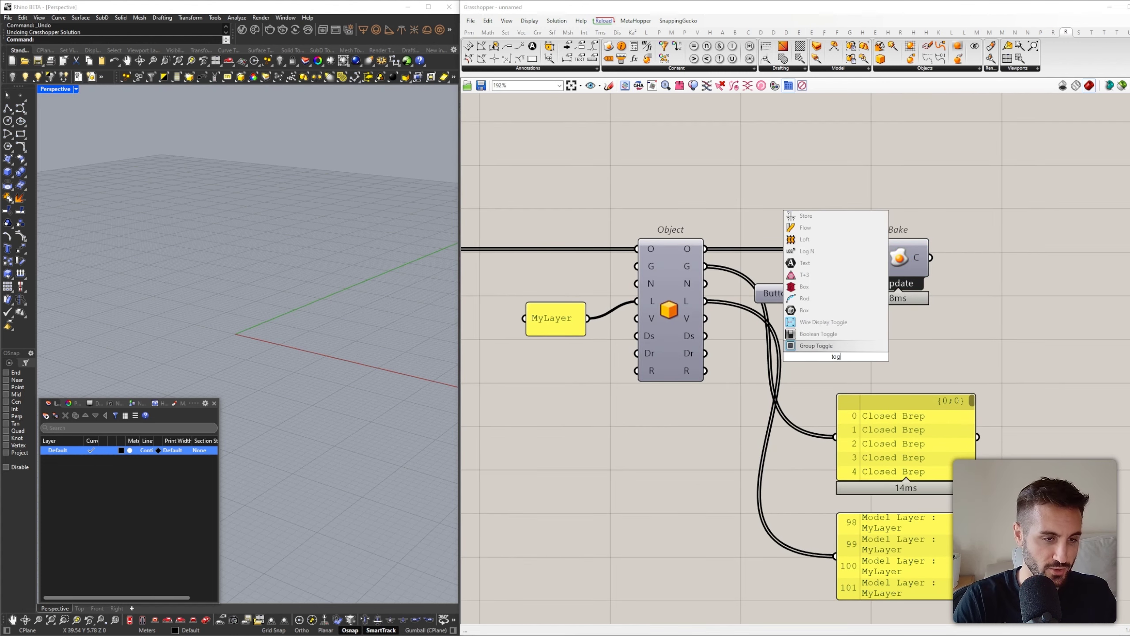
left_click(818, 333)
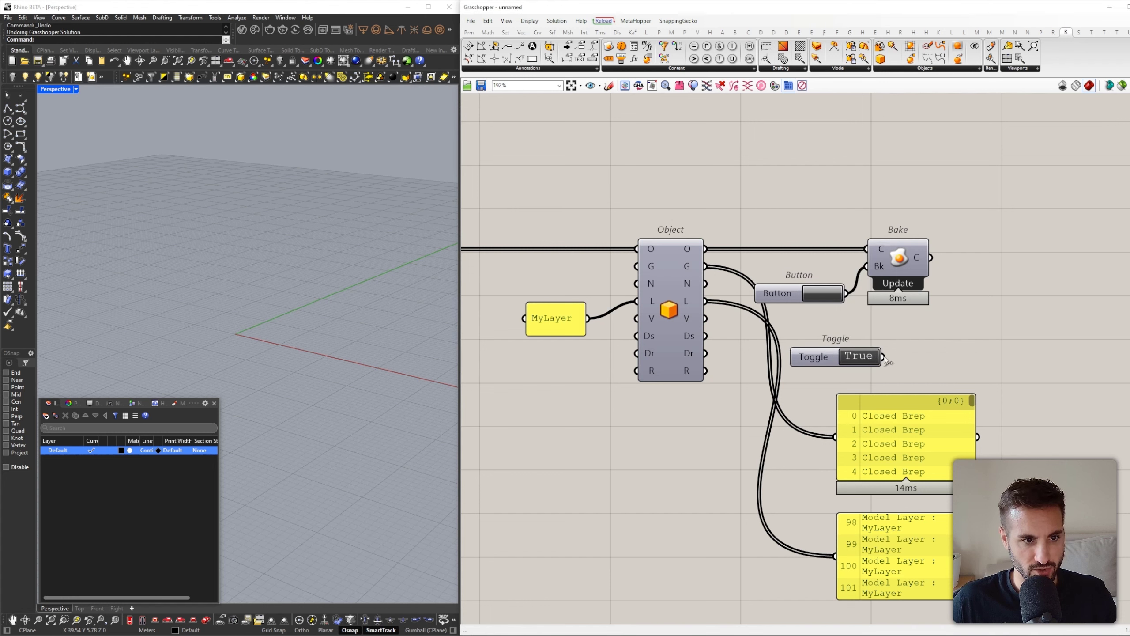
left_click_drag(884, 357, 866, 266)
left_click(825, 358)
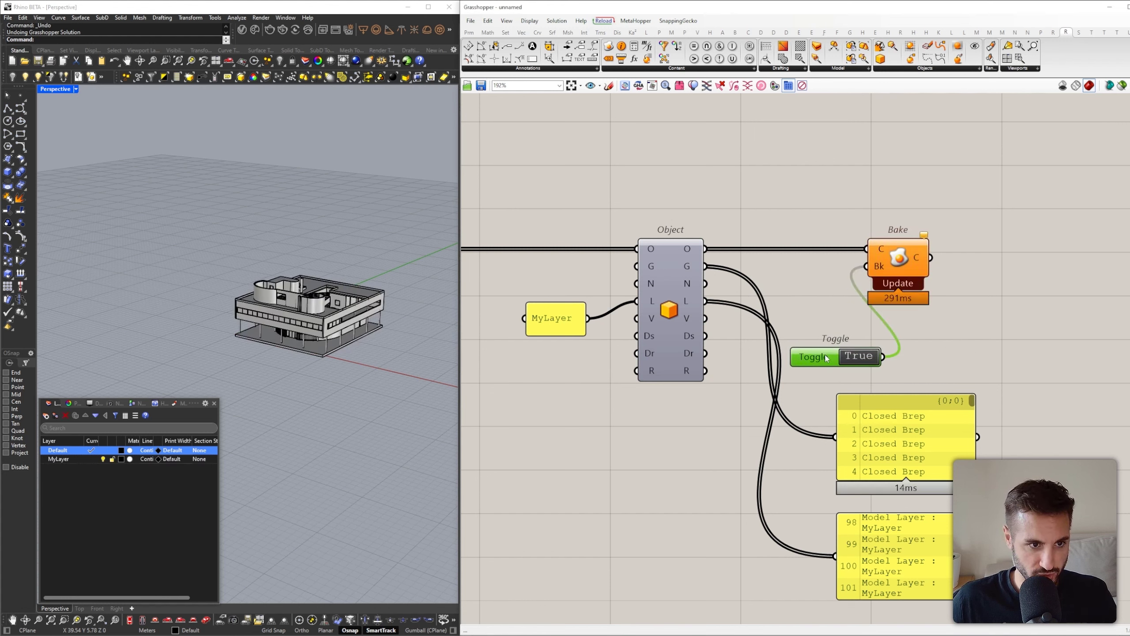
left_click_drag(826, 358, 800, 307)
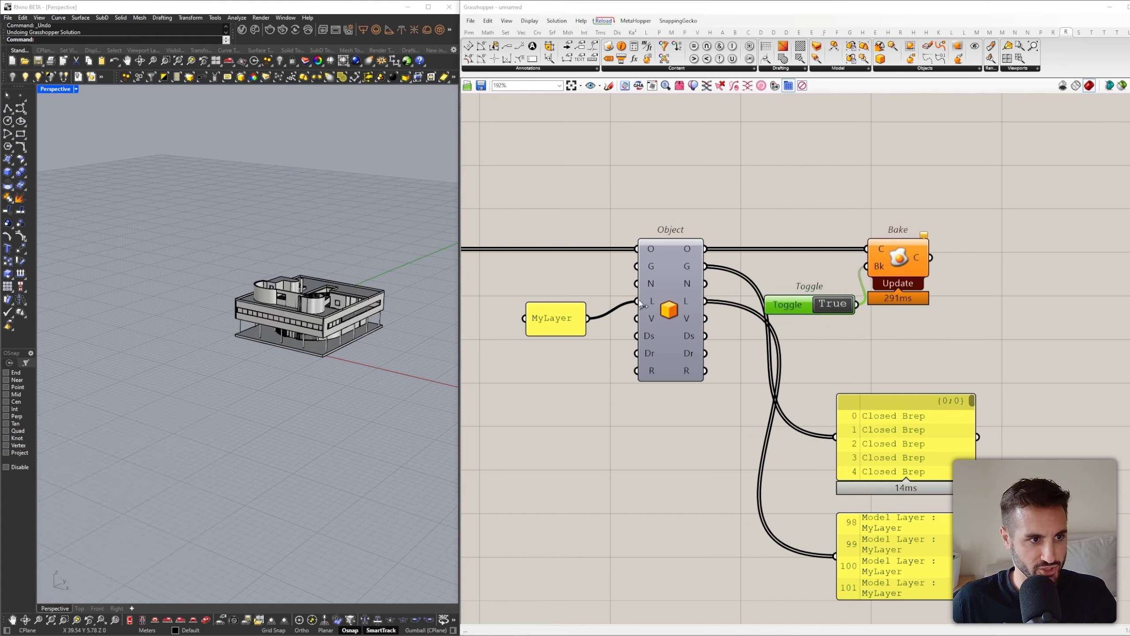
Disconnect the MyLayer panel from the Object's Layer input to test live bake updating, and reconnect it
left_click(611, 300)
left_click_drag(639, 302, 540, 318, "ctrl")
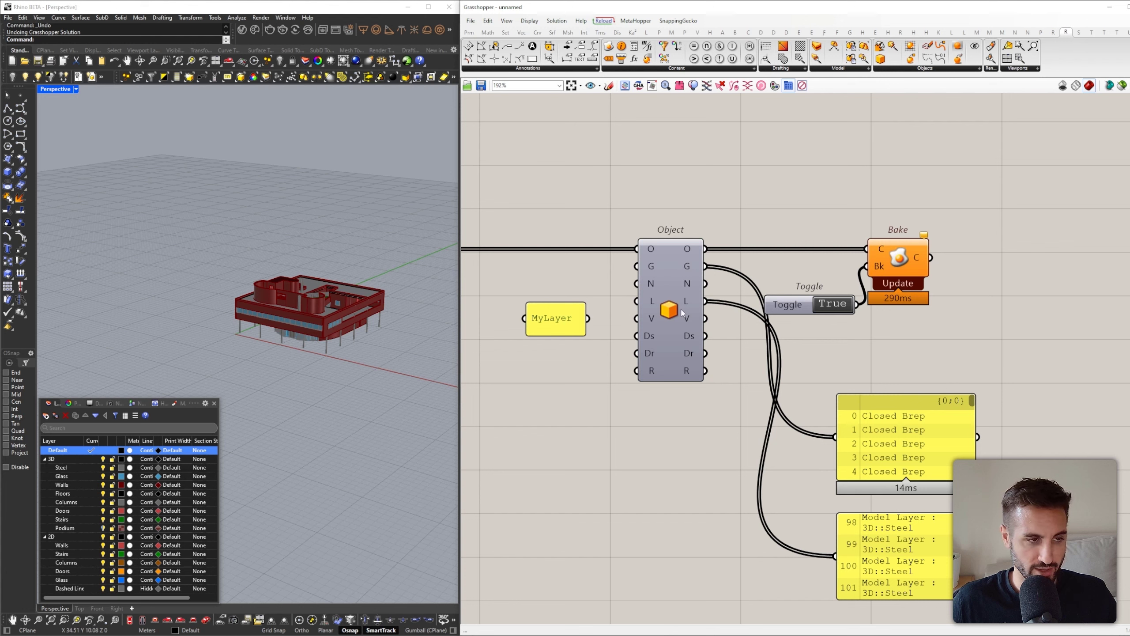
left_click_drag(639, 303, 589, 322)
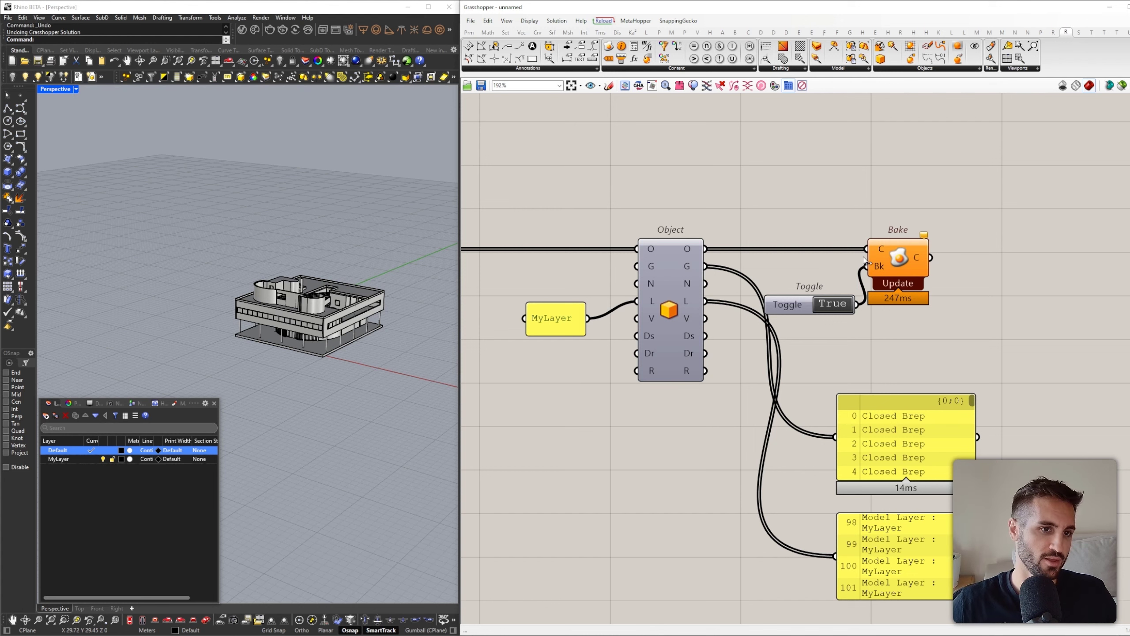
Disconnect the Object component's output from the Bake component's content input
left_click_drag(931, 354, 864, 267)
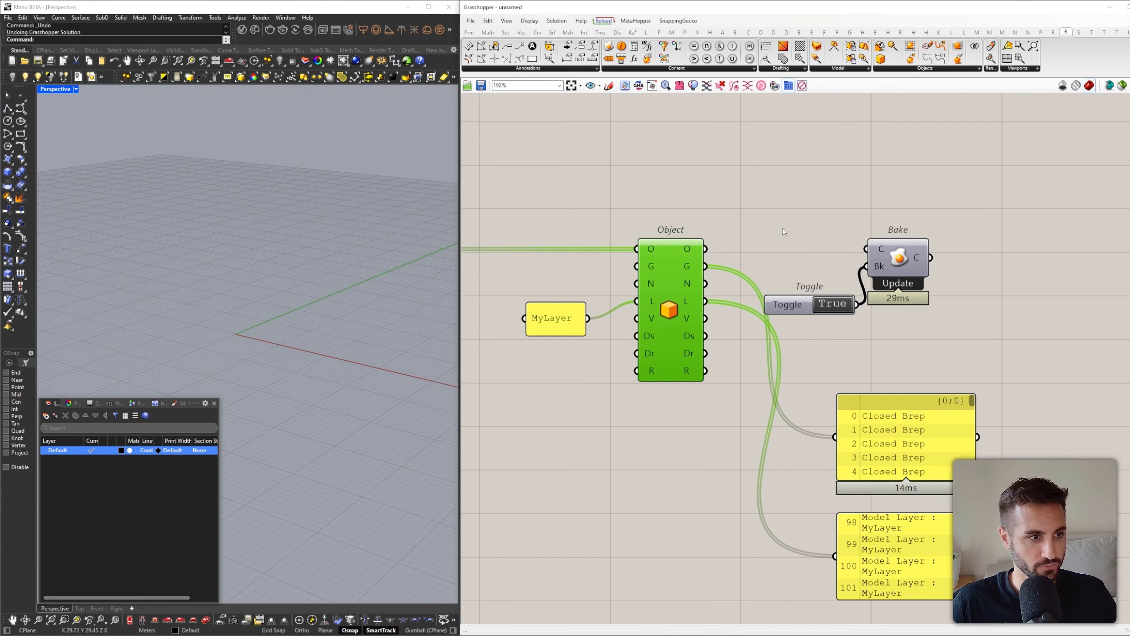
scroll(783, 228, "down", 1)
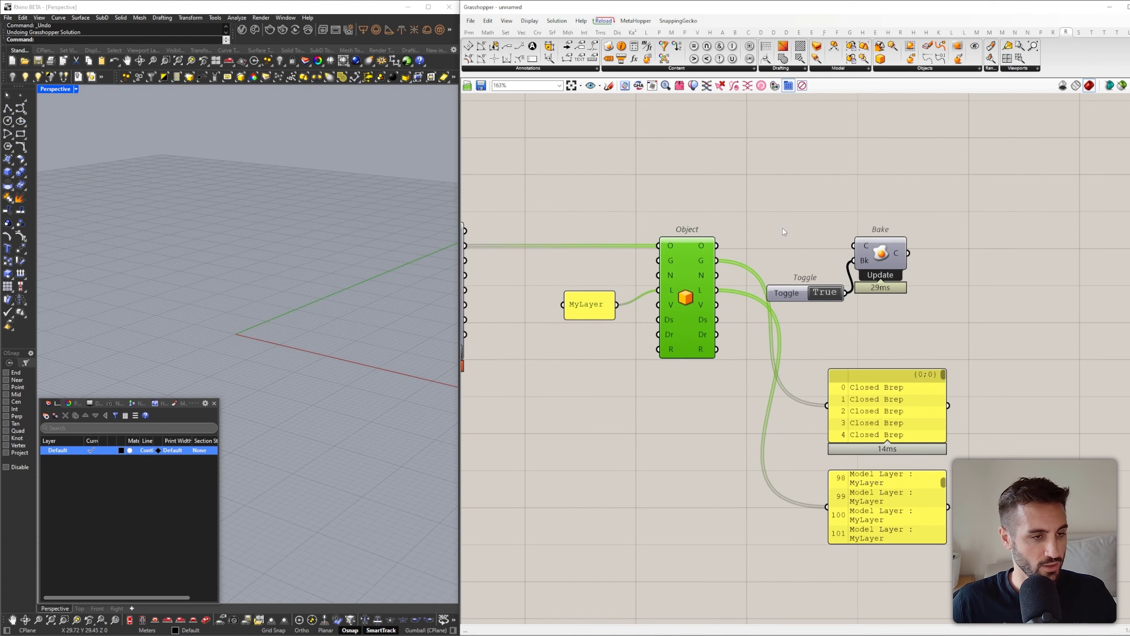
right_click_drag(815, 241, 915, 233)
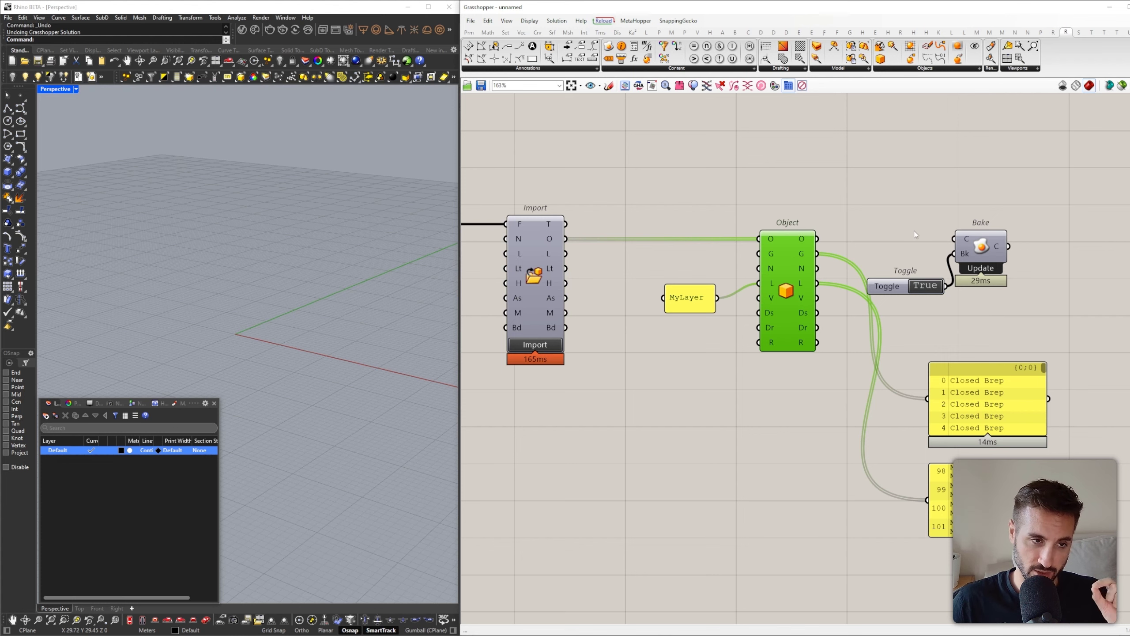
Add a Visibility Attributes component below the Object component, make room around it, and feed it the Object's V output
right_click_drag(601, 229, 695, 232)
left_click(680, 222)
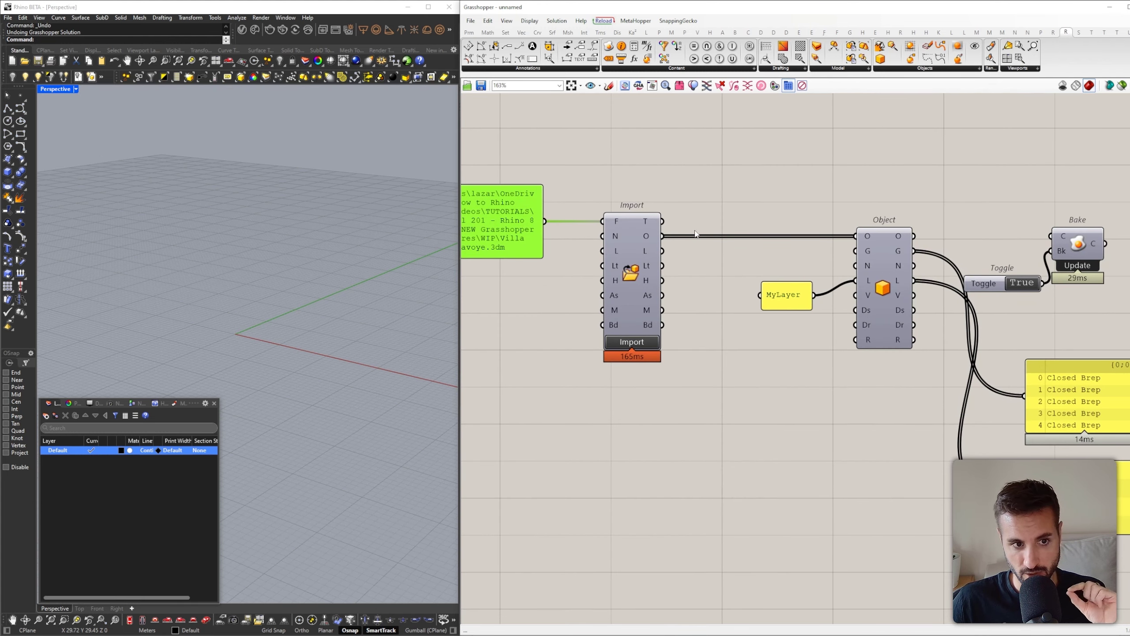
right_click_drag(934, 276, 902, 277)
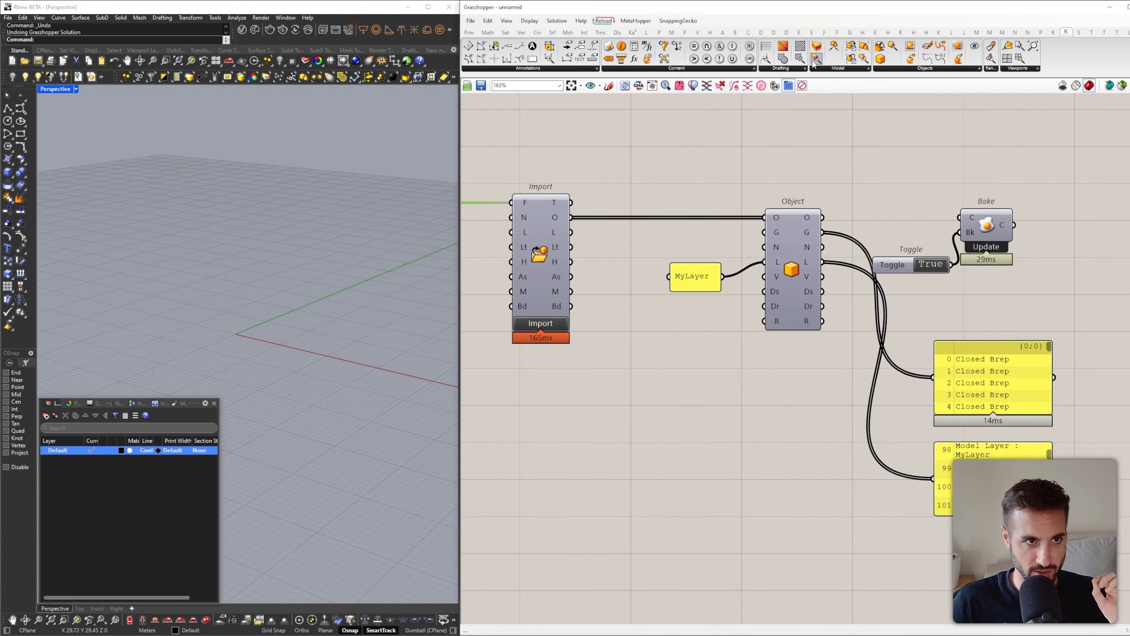
left_click(886, 70)
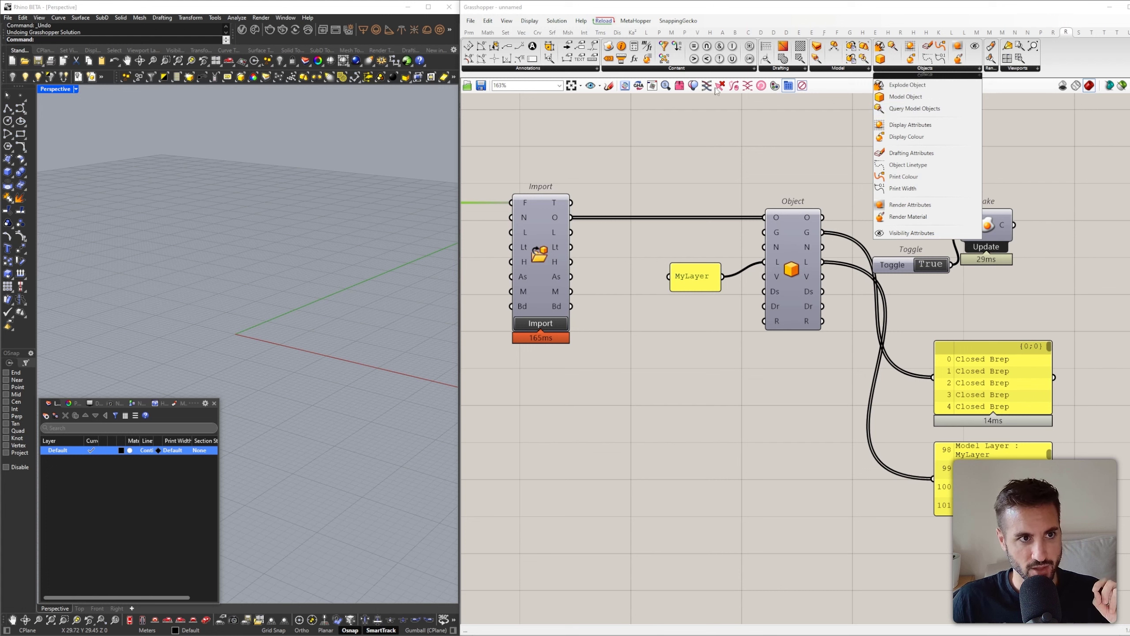
left_click(839, 69)
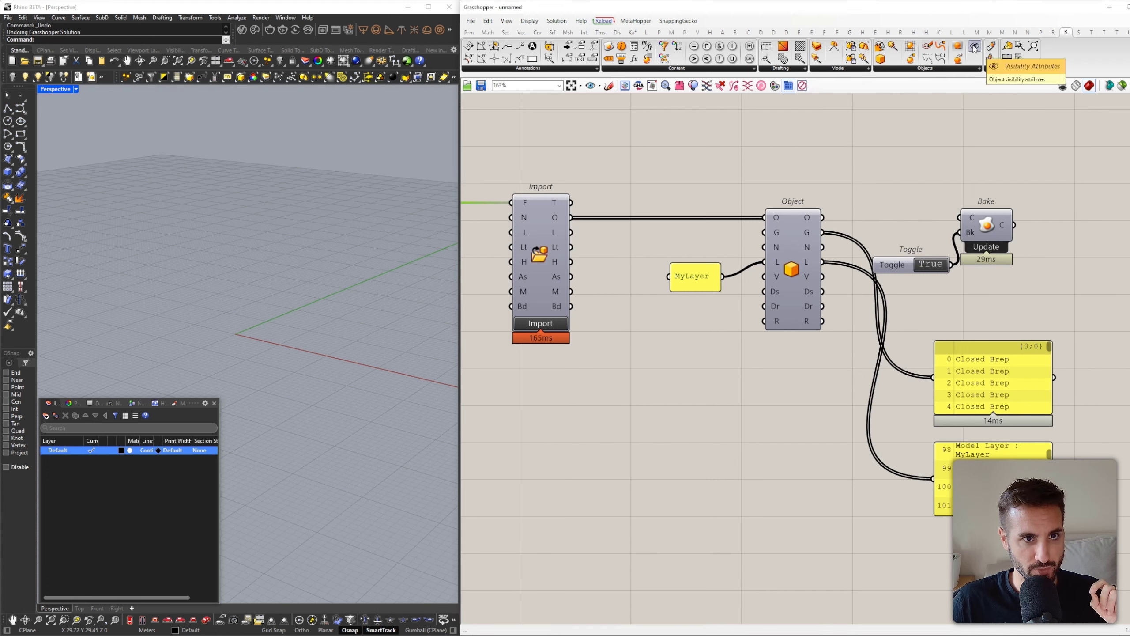
left_click_drag(902, 129, 821, 398)
right_click_drag(829, 350, 613, 321)
left_click_drag(946, 465, 981, 177)
left_click(653, 353)
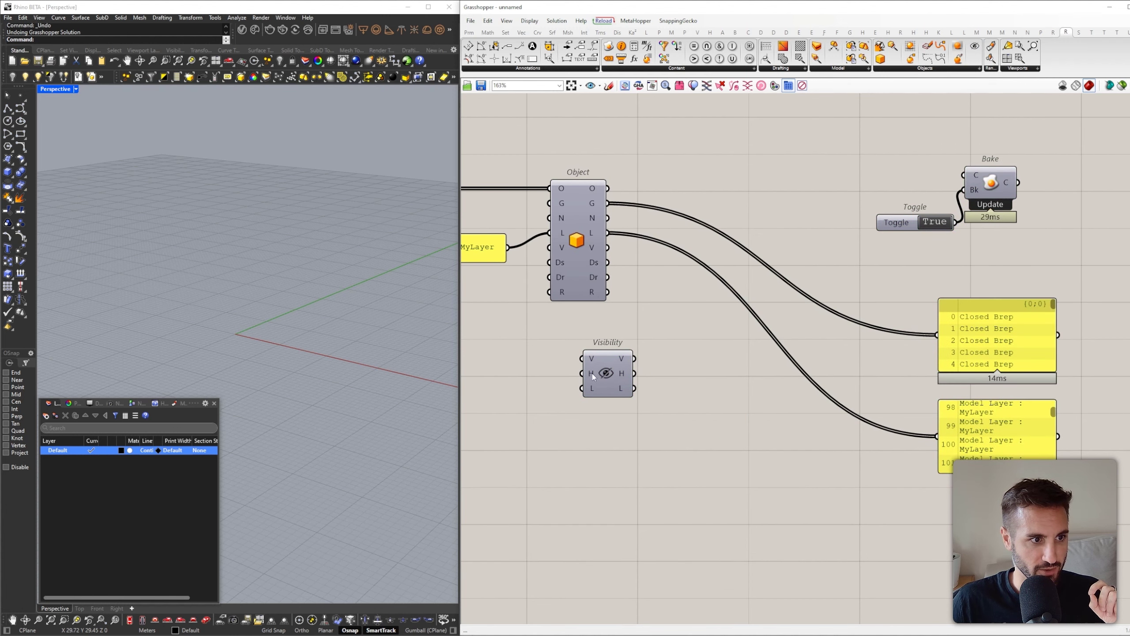
left_click_drag(622, 358, 720, 342)
left_click_drag(607, 247, 680, 342)
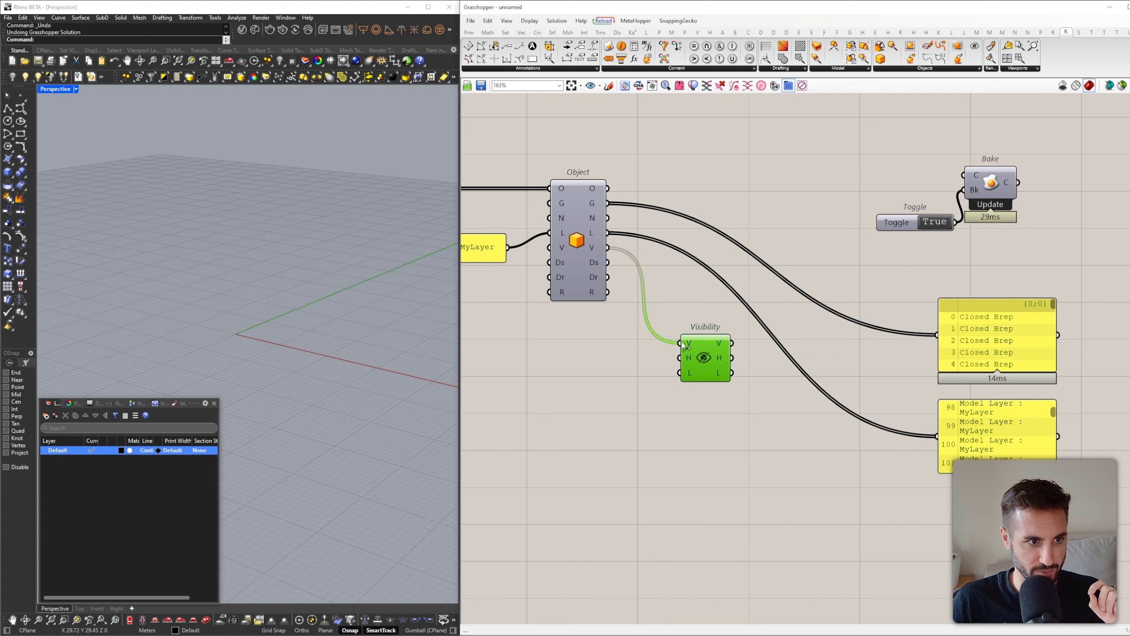
Add a Panel beside the Visibility component and wire it to the Hidden (H) output
left_click(469, 32)
left_click_drag(594, 60, 816, 383)
left_click_drag(732, 357, 755, 392)
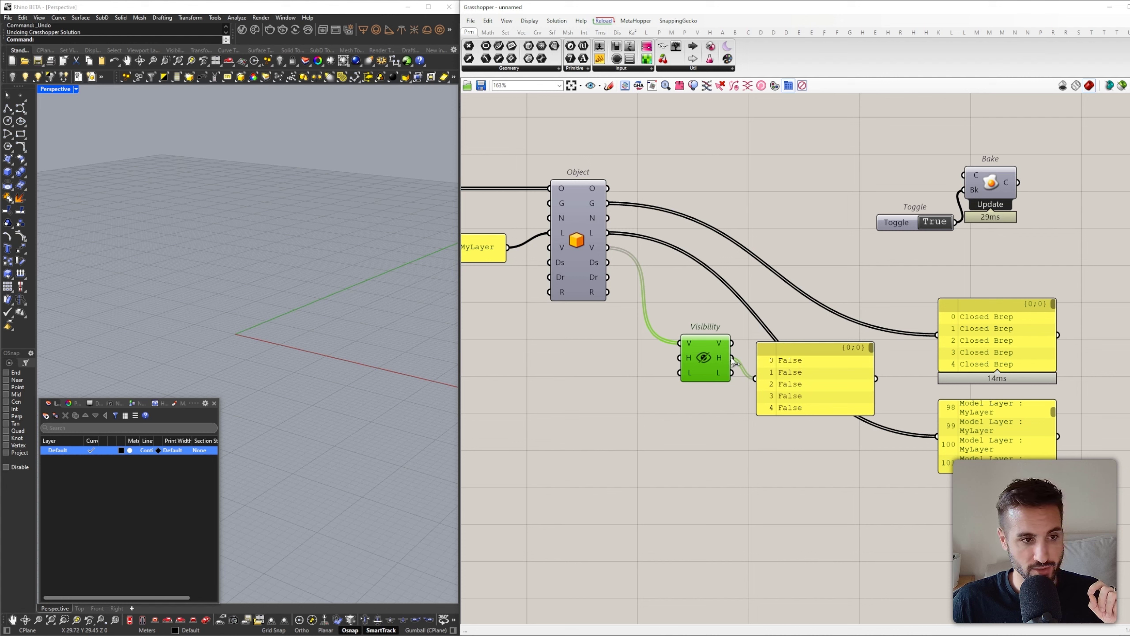
mouse_move(729, 361)
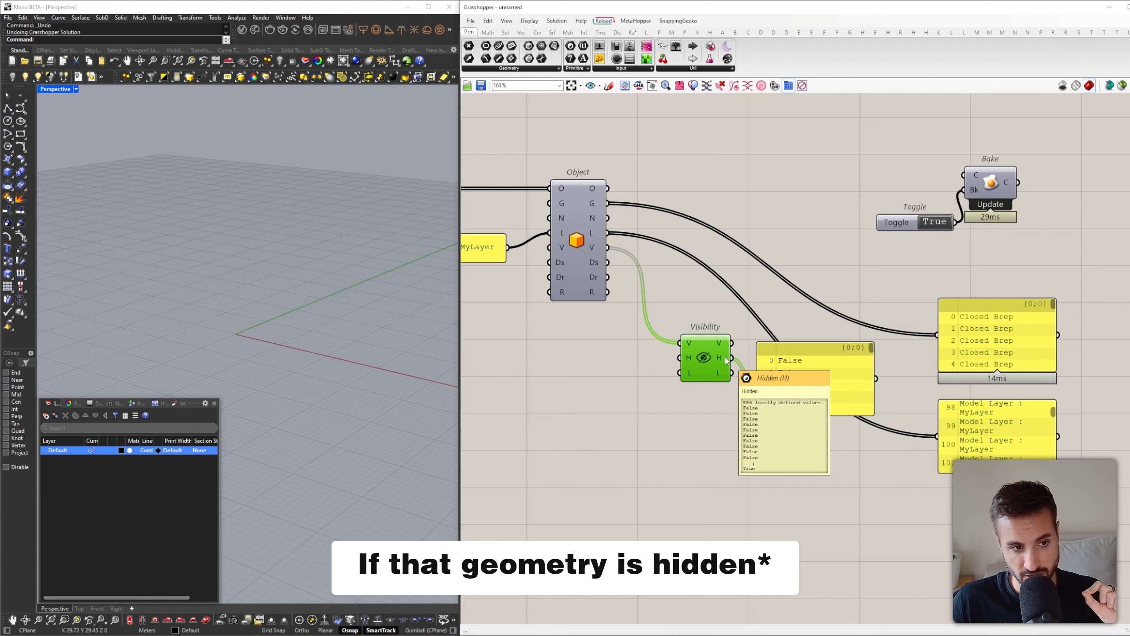
left_click_drag(769, 369, 793, 347)
Add a Cull Pattern component, wiring the Visibility's Hidden output to its P input and the Object's O output to its L input
double_click(824, 259)
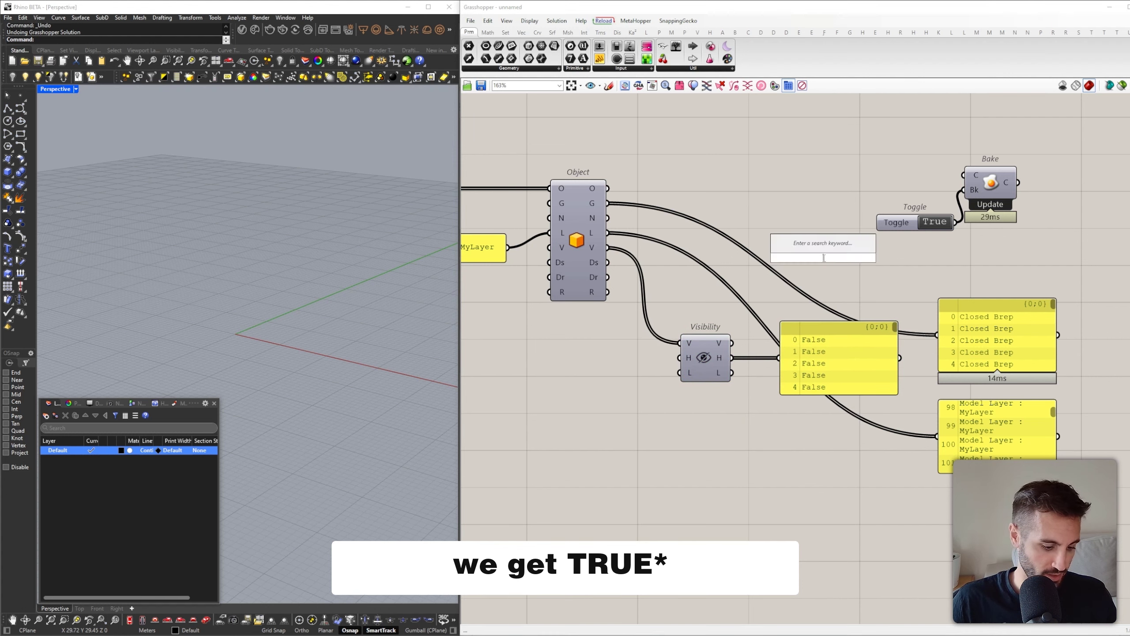
type("cull")
key("Return")
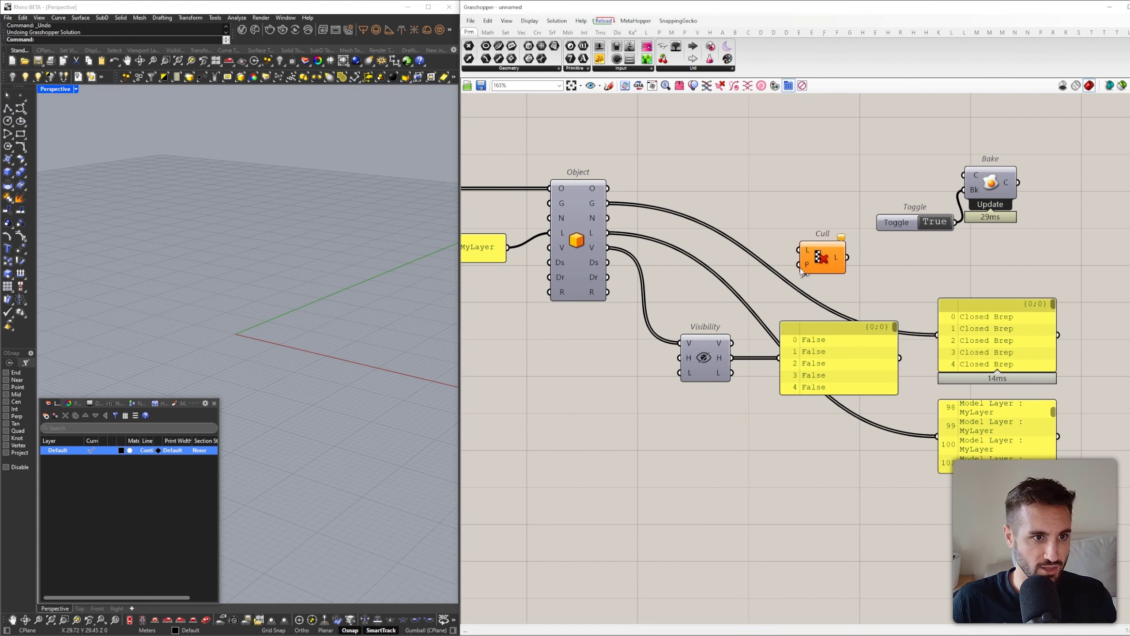
left_click_drag(800, 264, 720, 359)
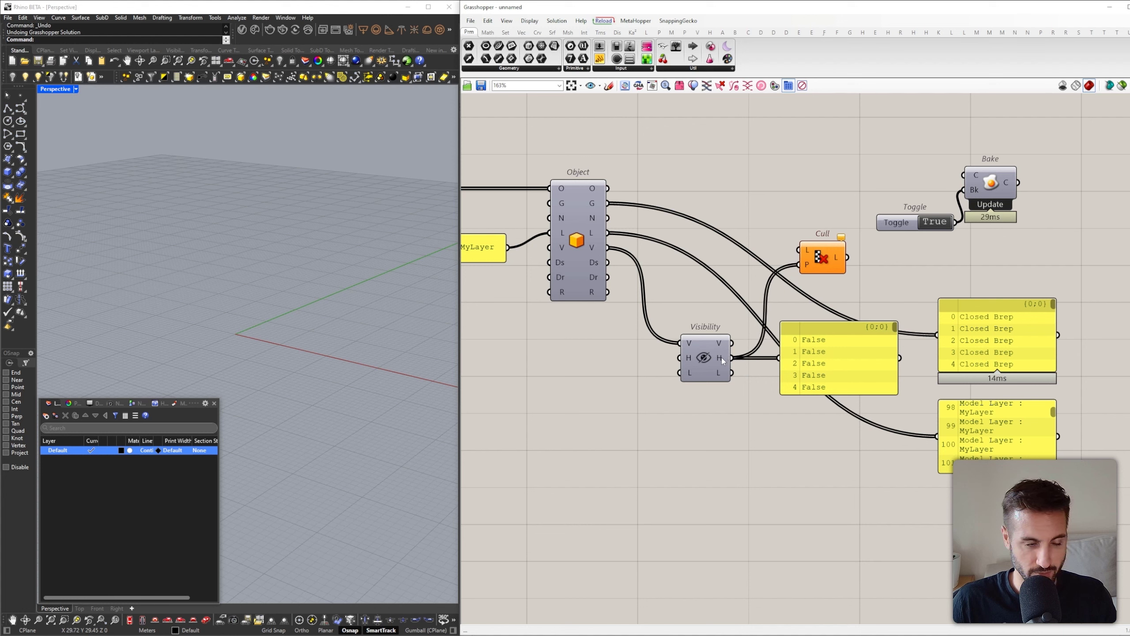
mouse_move(722, 357)
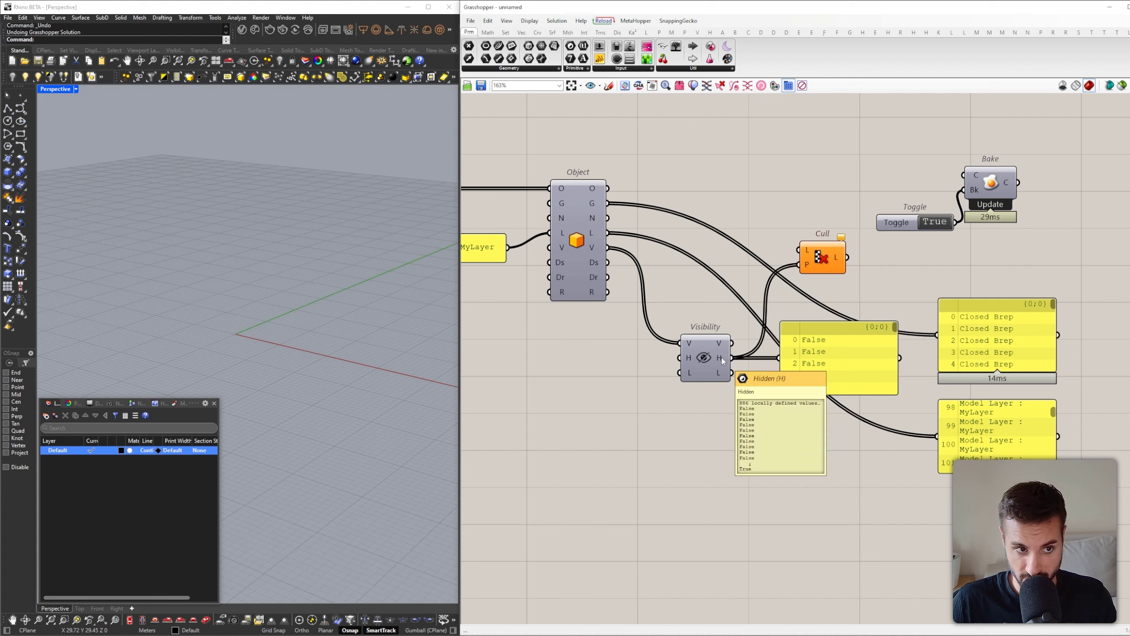
left_click_drag(799, 250, 608, 189)
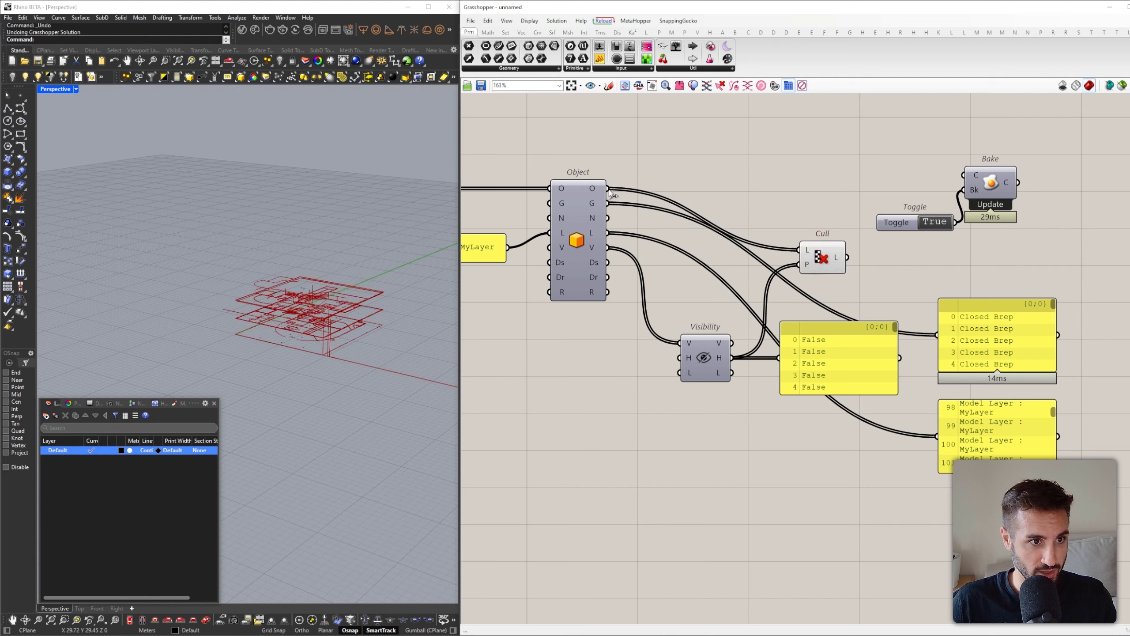
left_click_drag(824, 263, 824, 201)
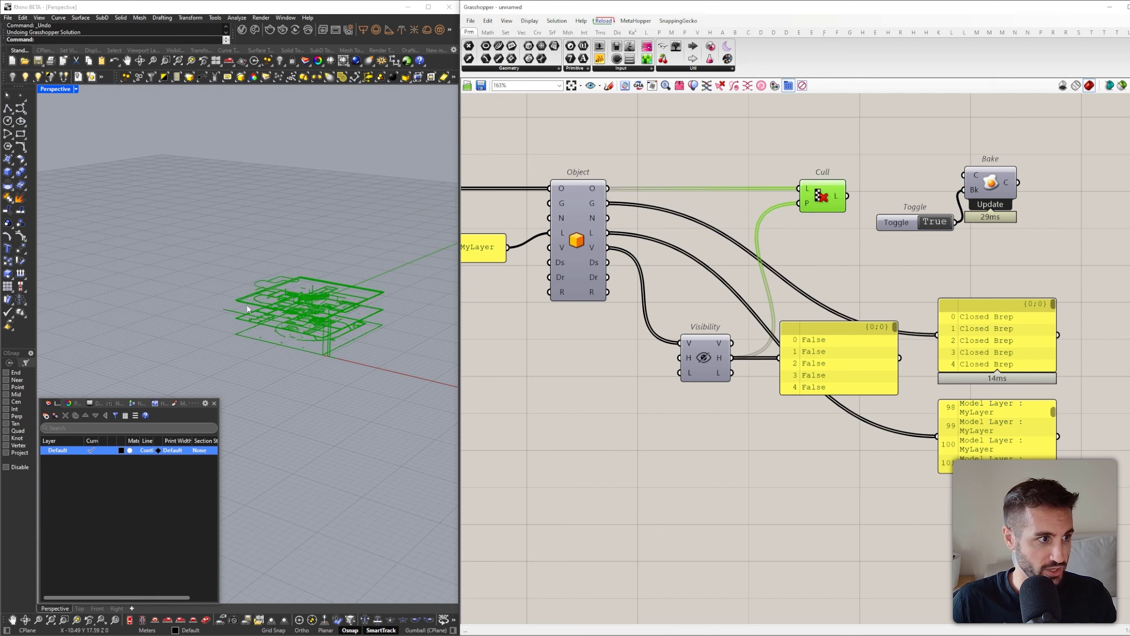
Invert the Cull component's P input to pass the hidden objects' pattern reversed
right_click_drag(268, 319, 294, 319)
scroll(287, 328, "up", 6)
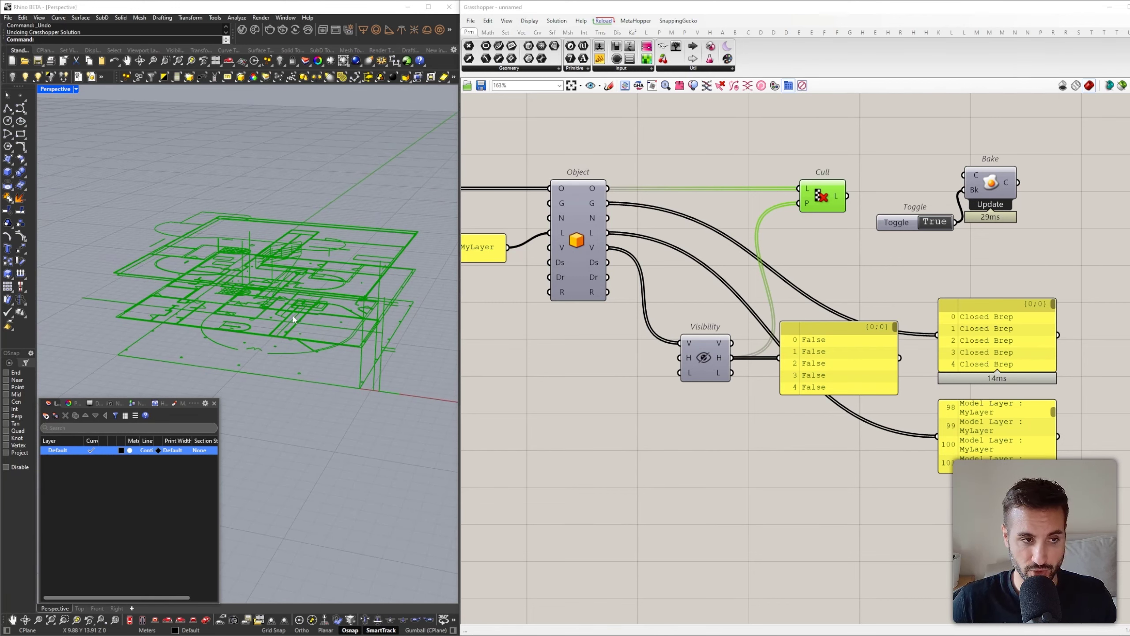
right_click(807, 204)
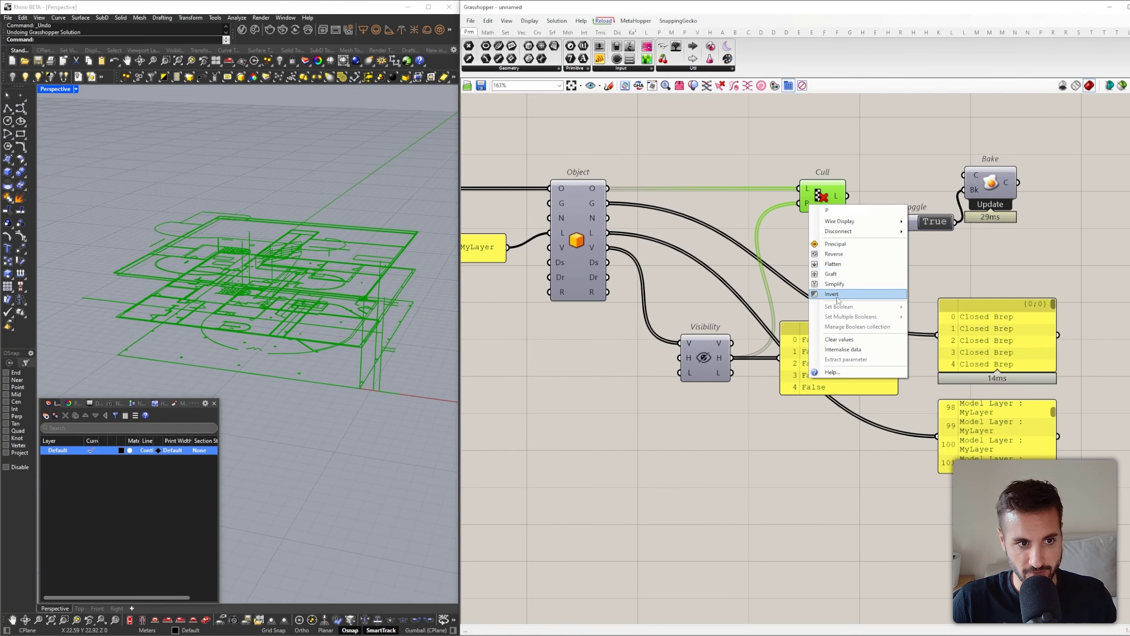
left_click(831, 294)
mouse_move(218, 267)
right_mouse_down()
mouse_move(222, 336)
mouse_move(218, 268)
right_mouse_up()
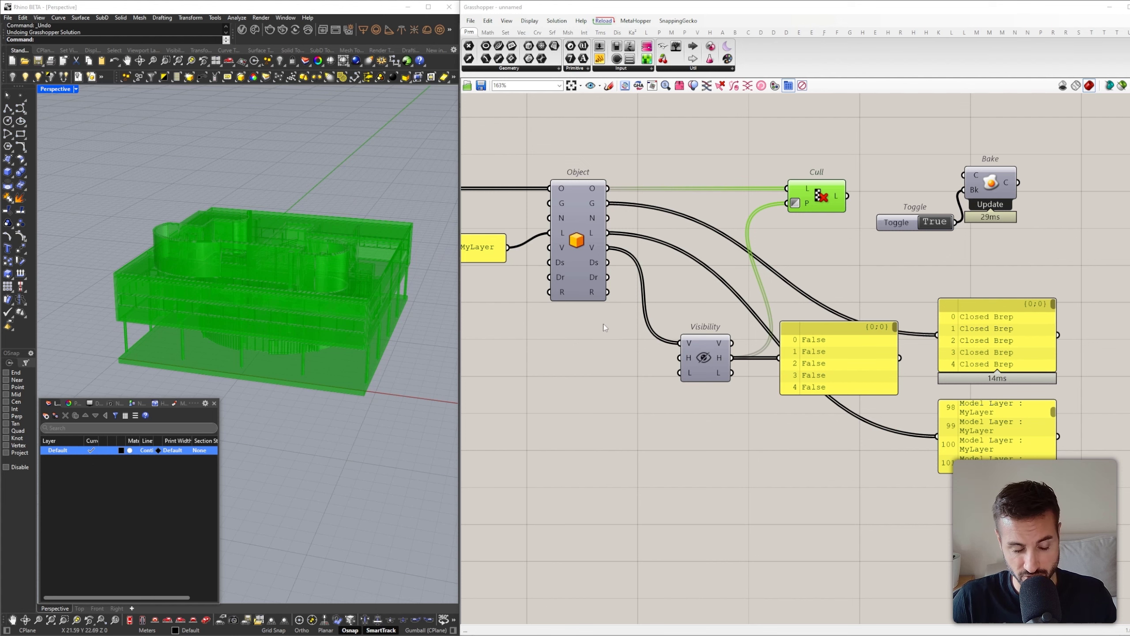
Delete the three output panels connected to the Object's G and L outputs and the Visibility's H output
right_click_drag(732, 439, 669, 397)
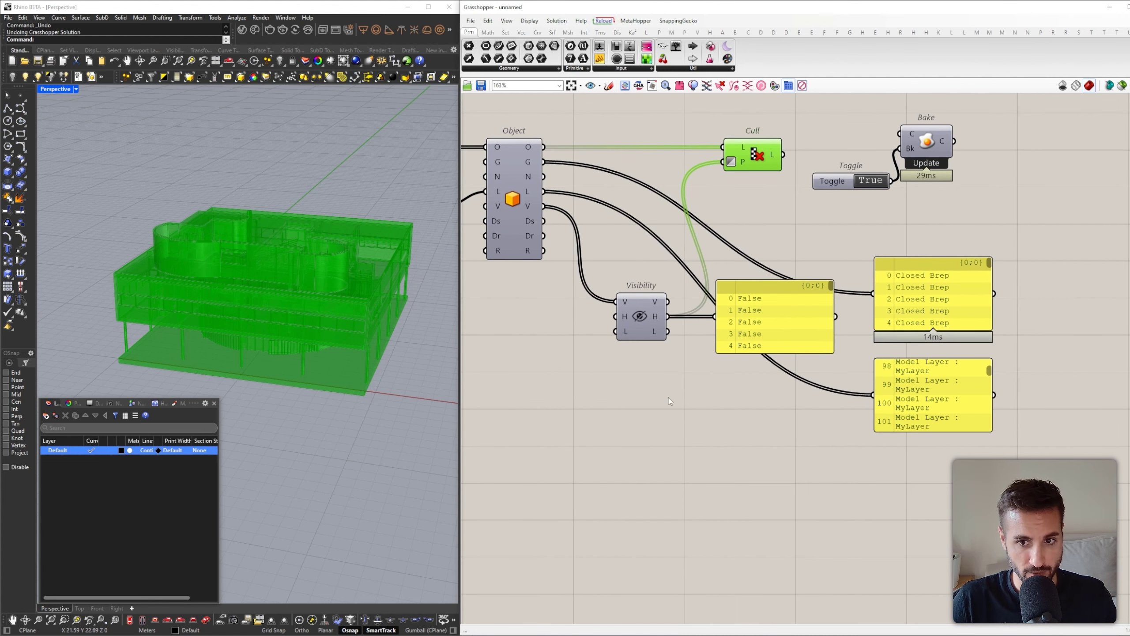
scroll(891, 249, "down", 3)
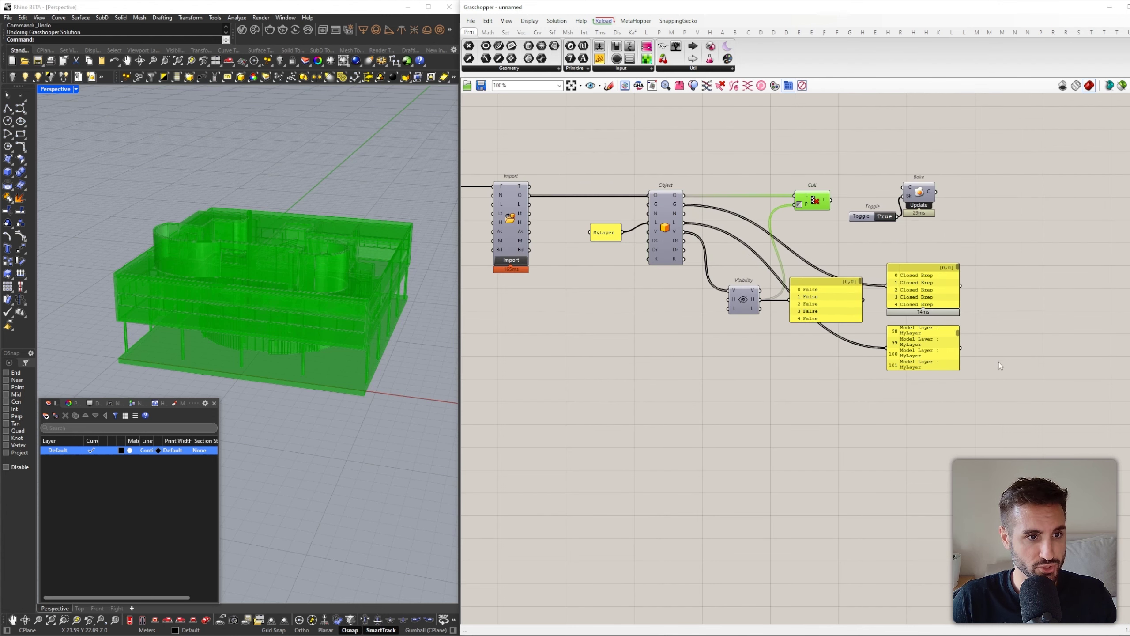
left_click_drag(999, 363, 798, 258)
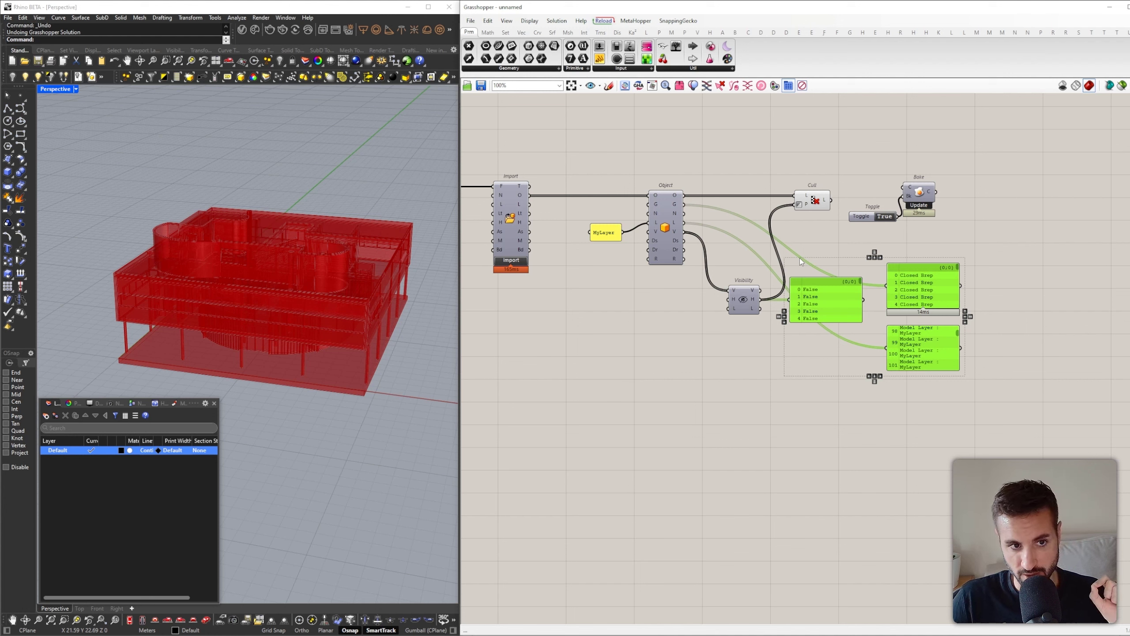
key("Delete")
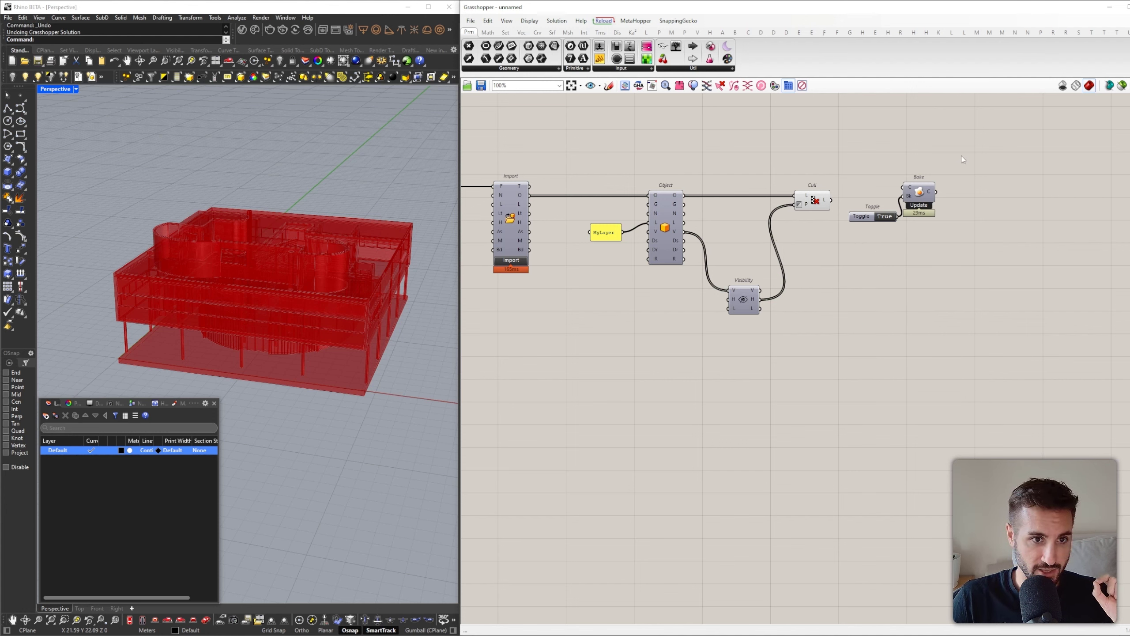
Add a Model Layer component beside the Visibility component and connect the Object's L output to its L input
left_click(1067, 32)
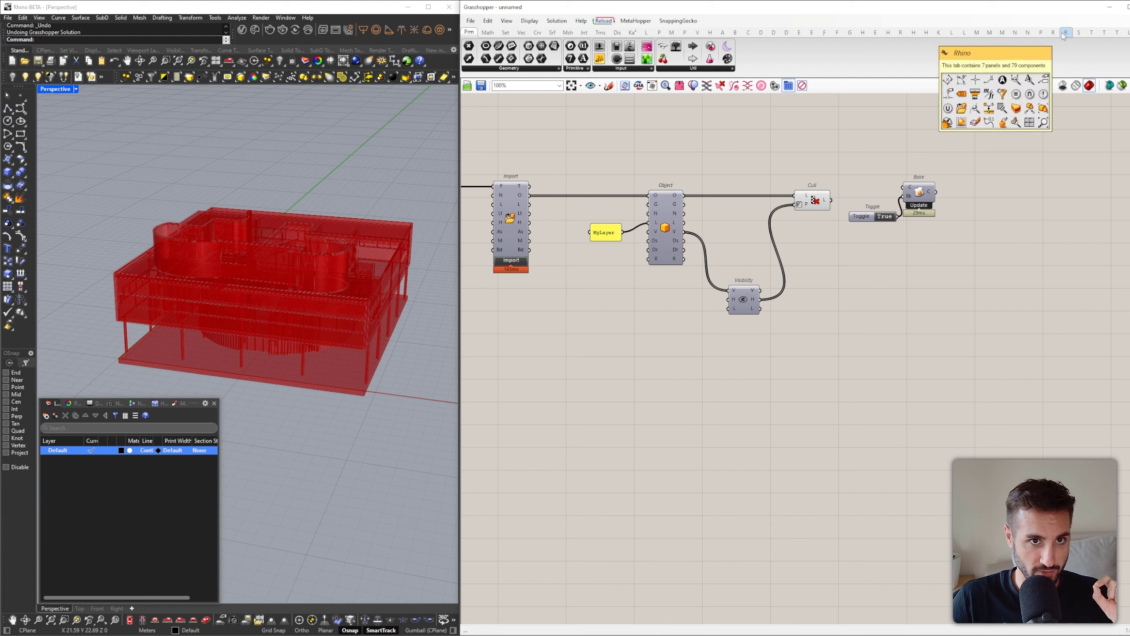
left_click(837, 69)
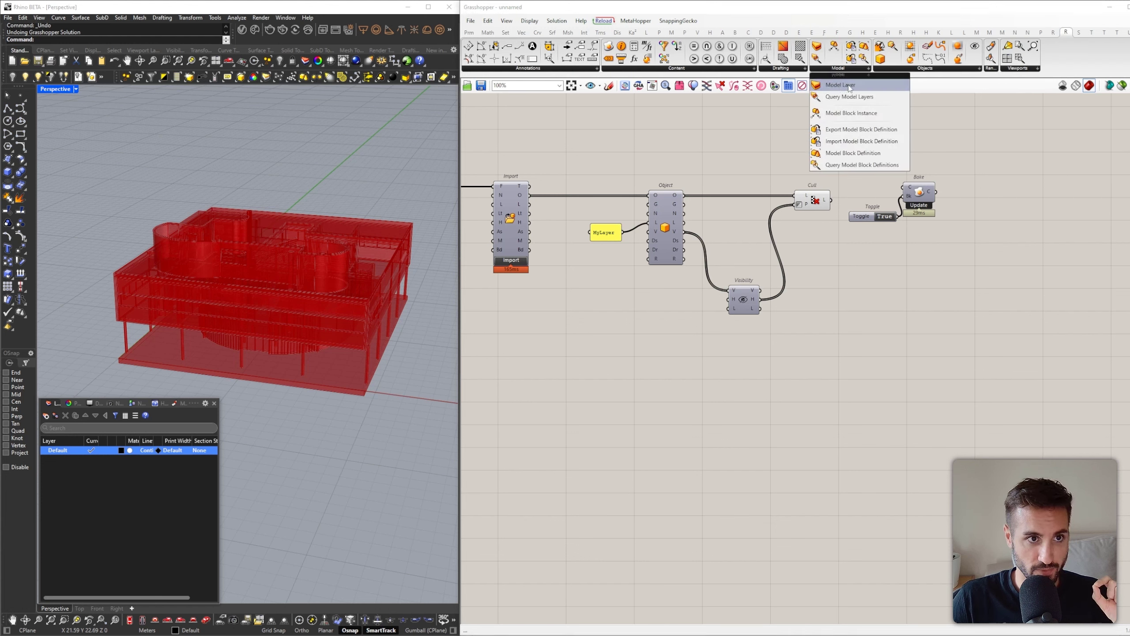
left_click_drag(839, 86, 814, 310)
scroll(824, 352, "up", 4)
scroll(829, 351, "down", 3)
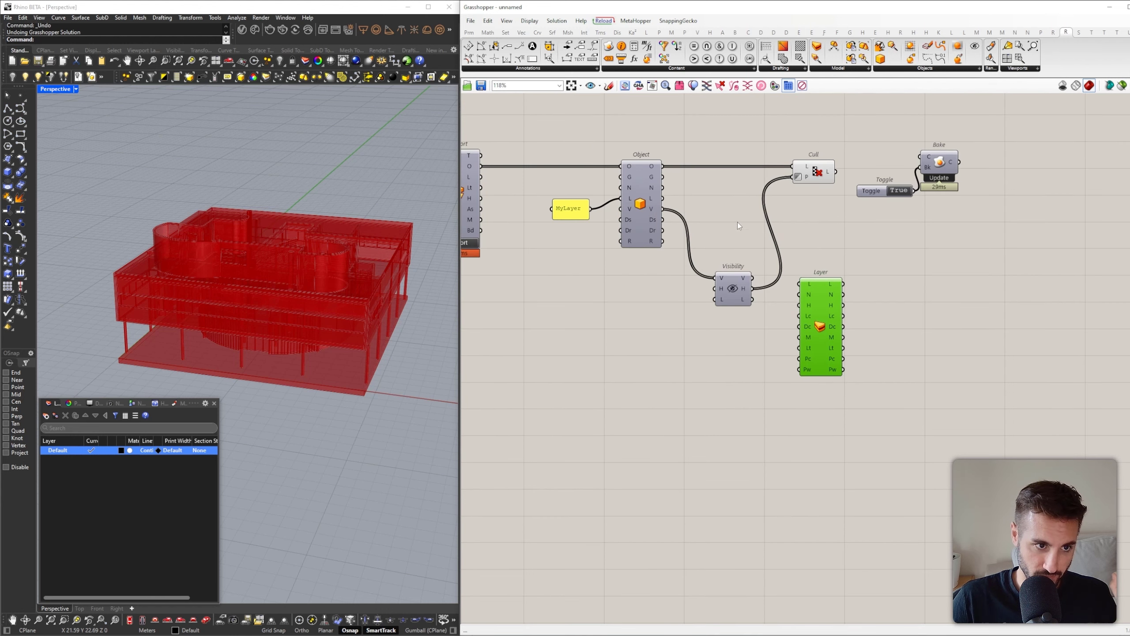
scroll(810, 287, "up", 1)
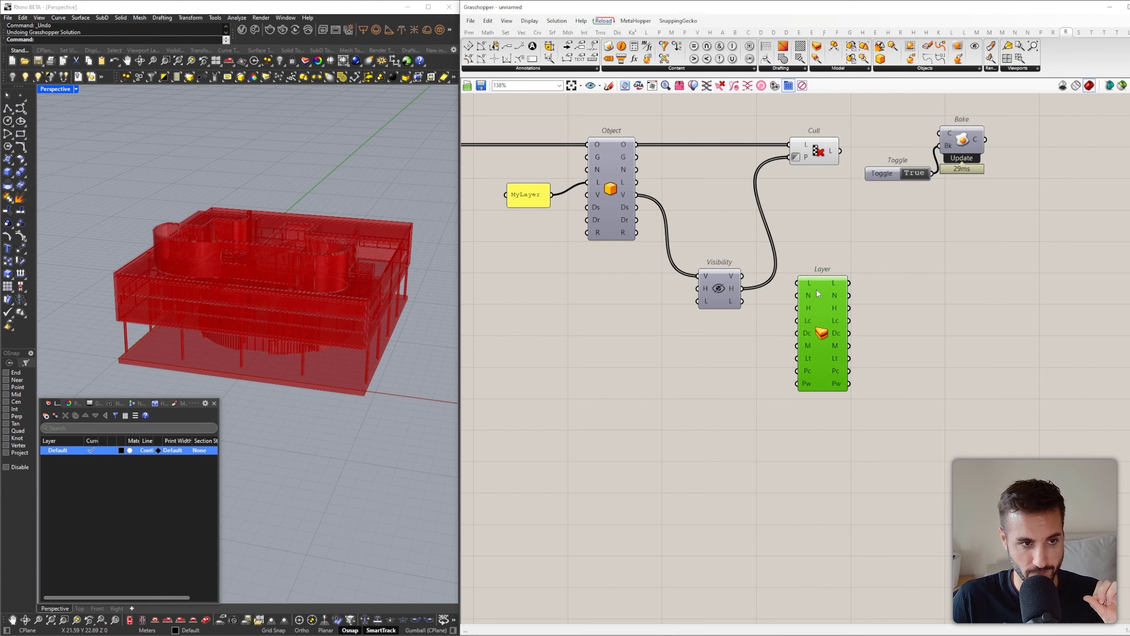
scroll(825, 258, "down", 2)
left_click_drag(809, 302, 745, 353)
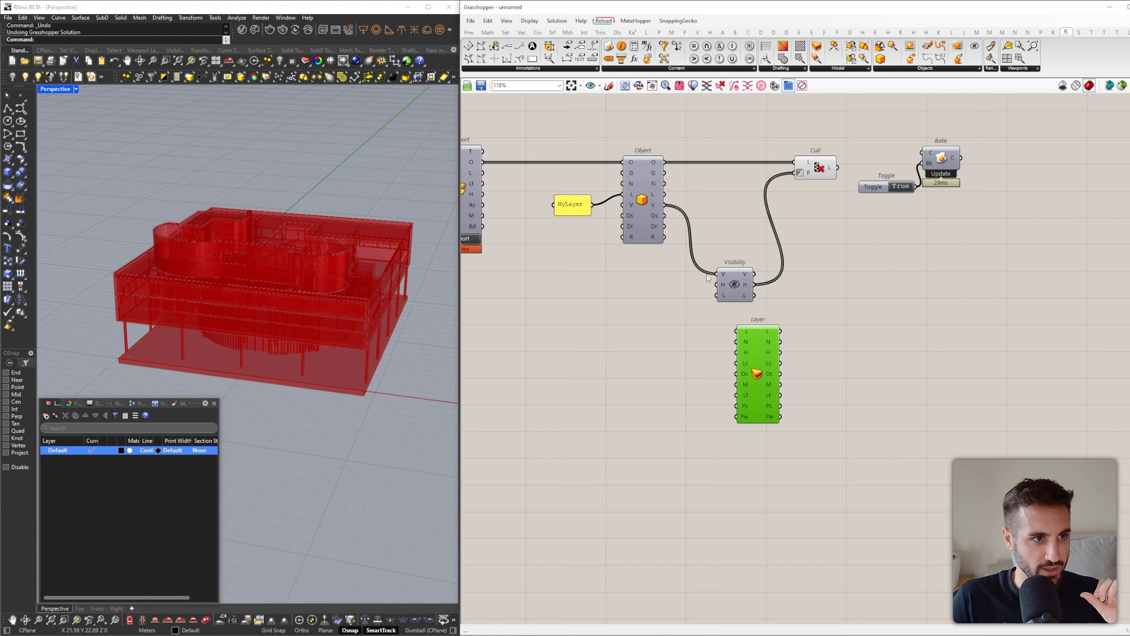
mouse_move(657, 193)
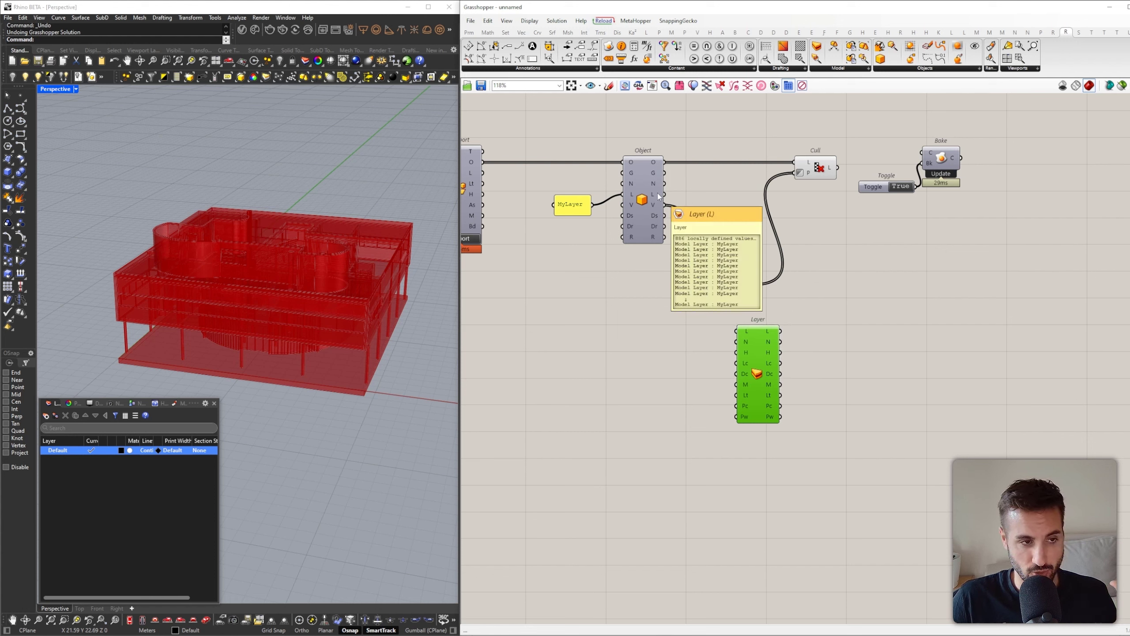
left_click_drag(672, 195, 851, 270)
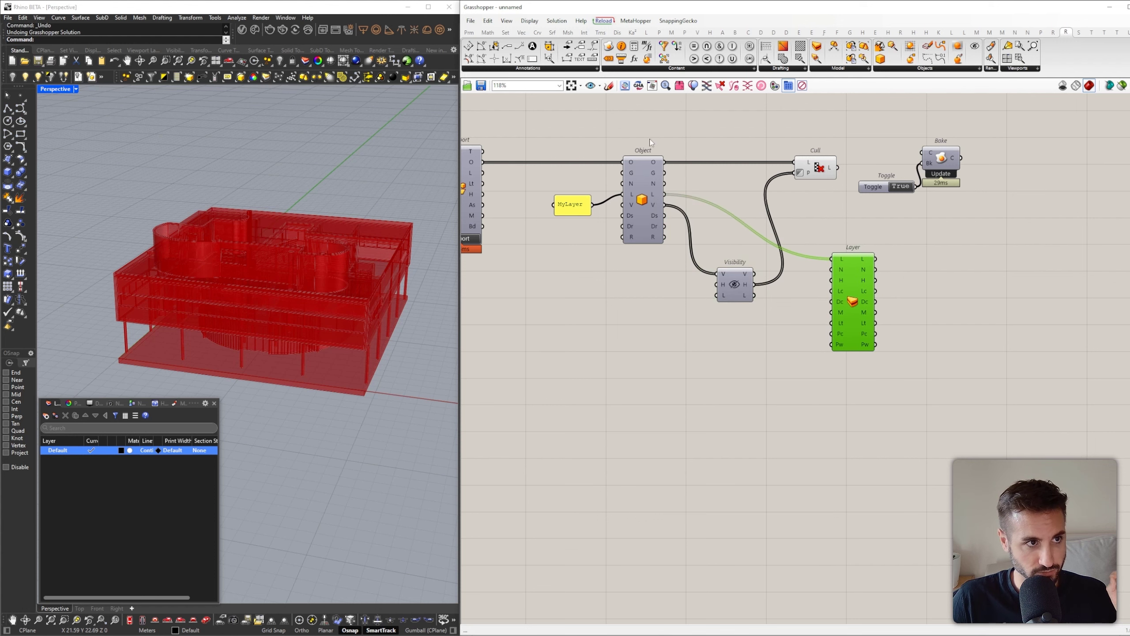
Add a Panel beside the Layer component and connect it to the Layer's H output
left_click(469, 33)
left_click_drag(600, 58, 952, 271)
scroll(890, 280, "up", 3)
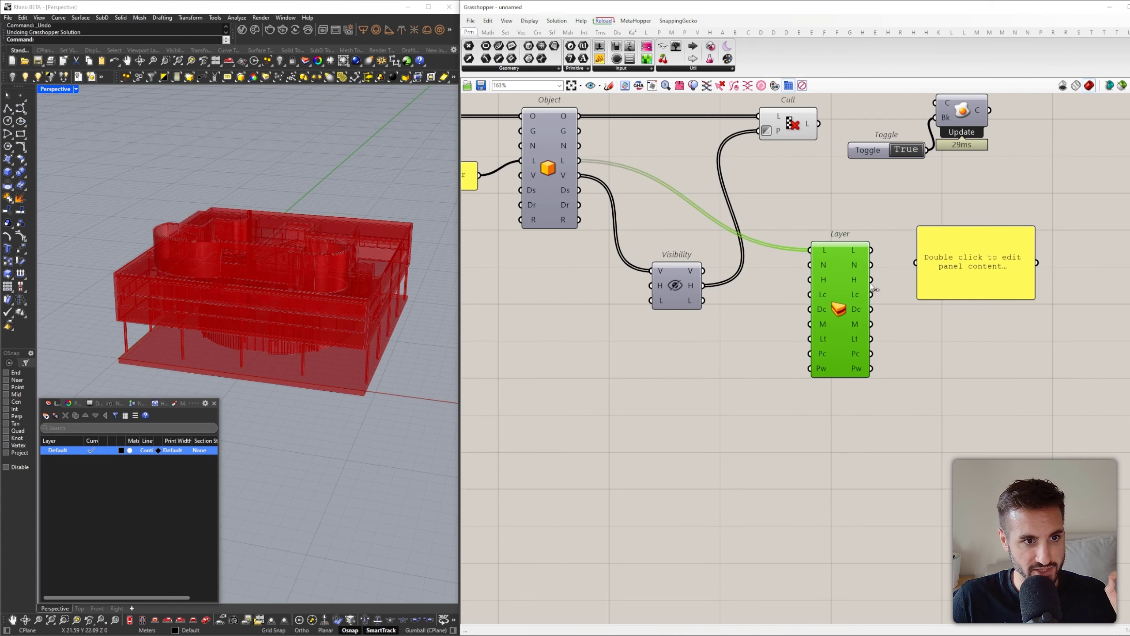
left_click_drag(870, 281, 918, 281)
left_click(1019, 251)
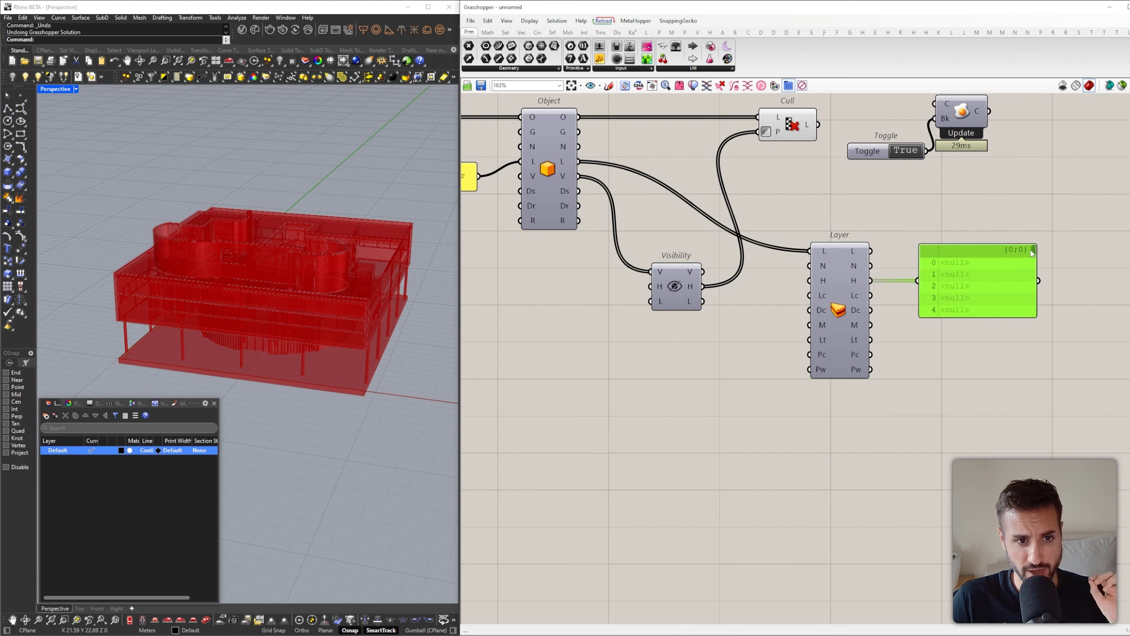
Disconnect the MyLayer panel from the Object's Layer input
right_click_drag(766, 216, 888, 231)
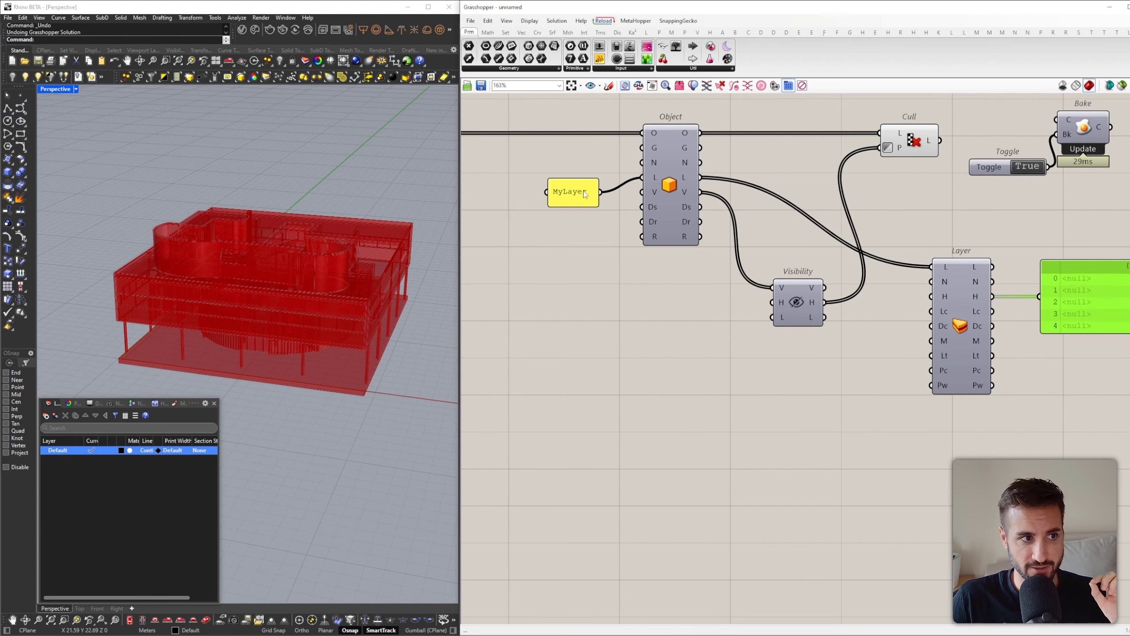
right_click_drag(973, 242, 929, 242)
left_click(930, 241)
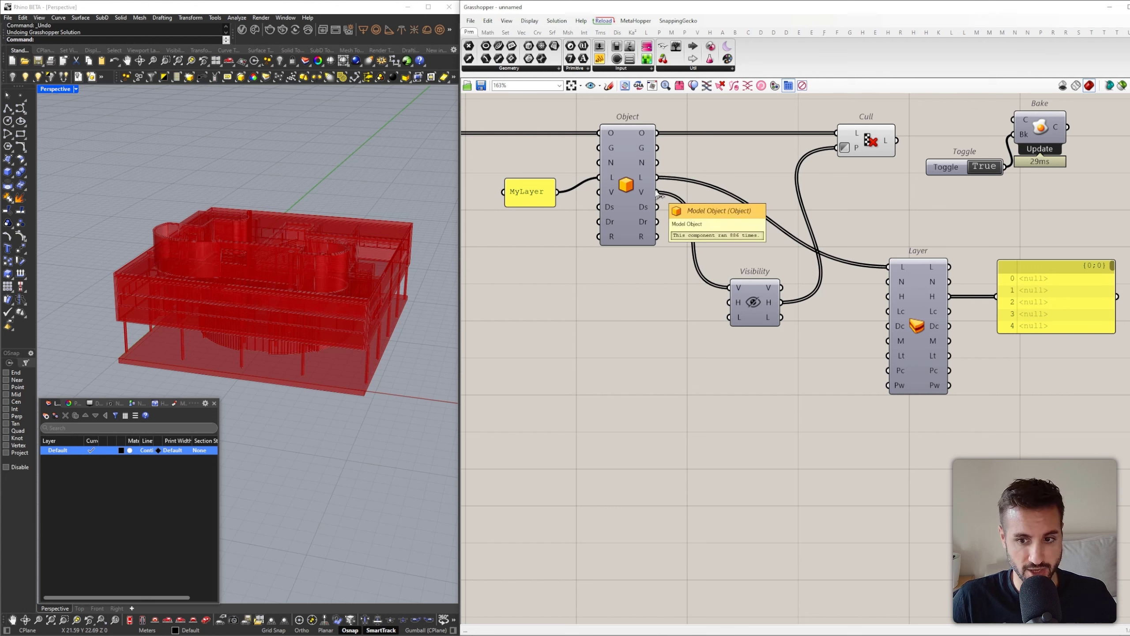
left_click_drag(602, 180, 558, 192, "ctrl")
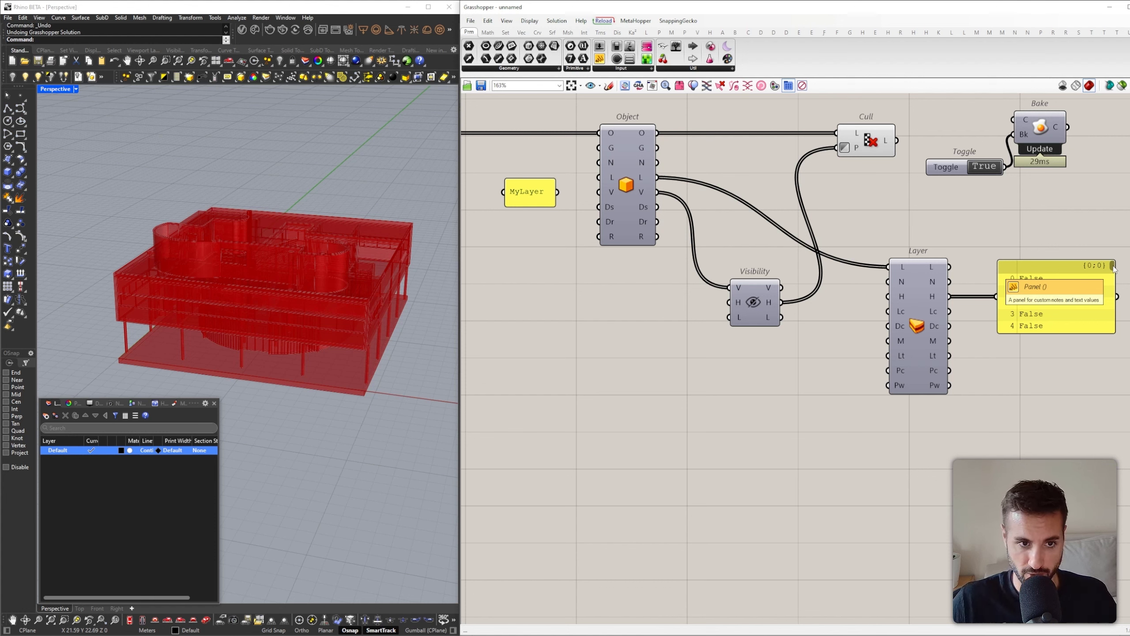
Add a Not component, connect it to the Layer's H output and delete the panel reading that output
double_click(972, 230)
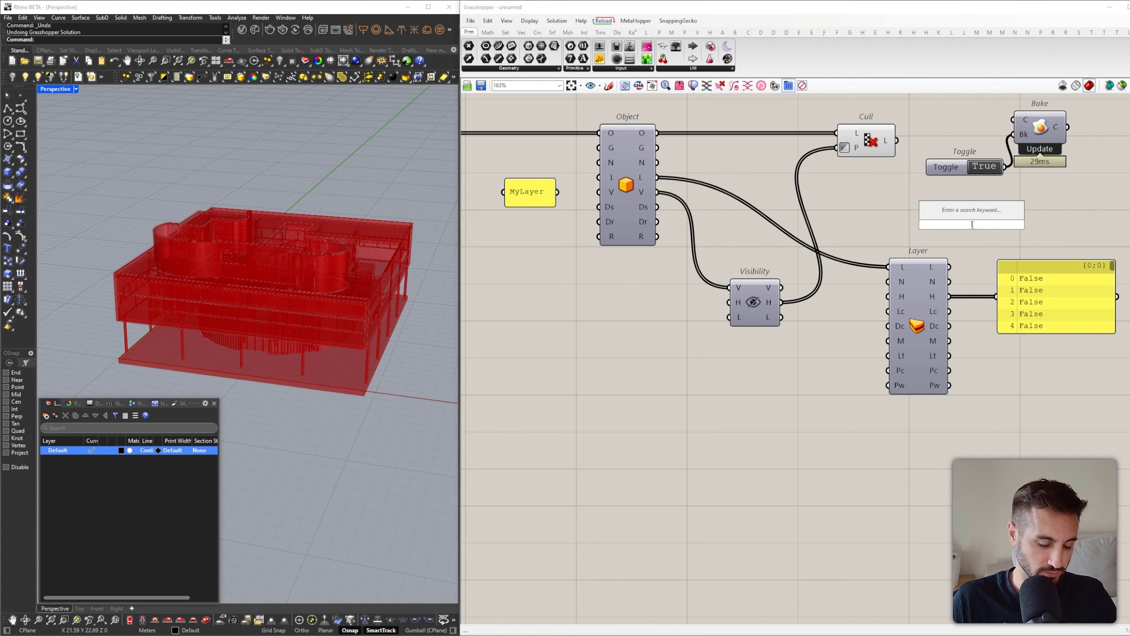
type("not")
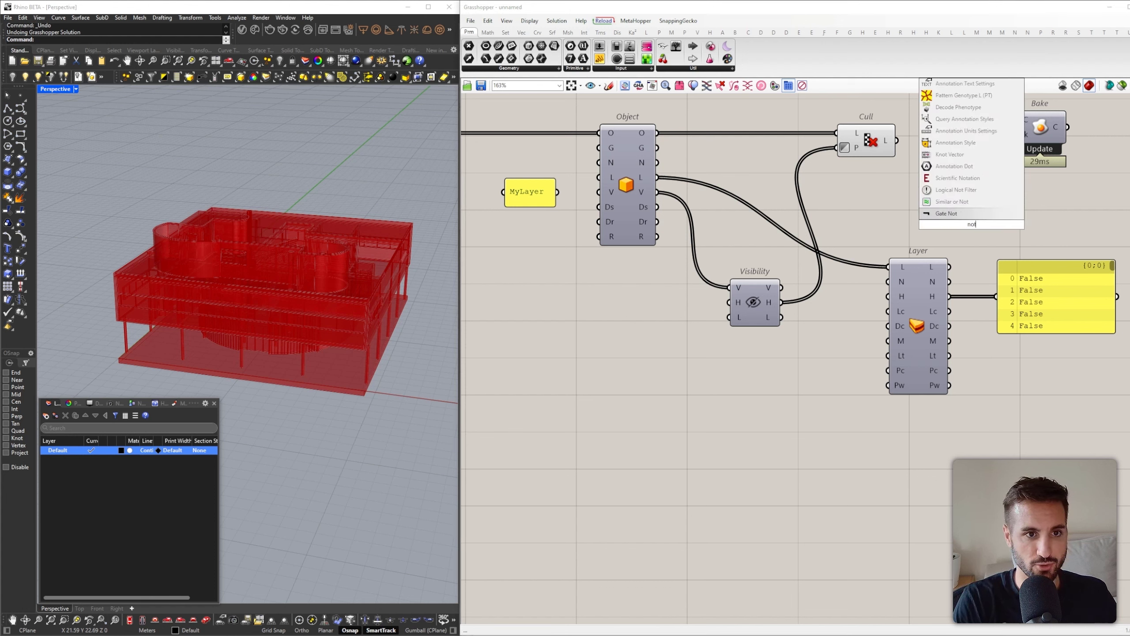
key("Return")
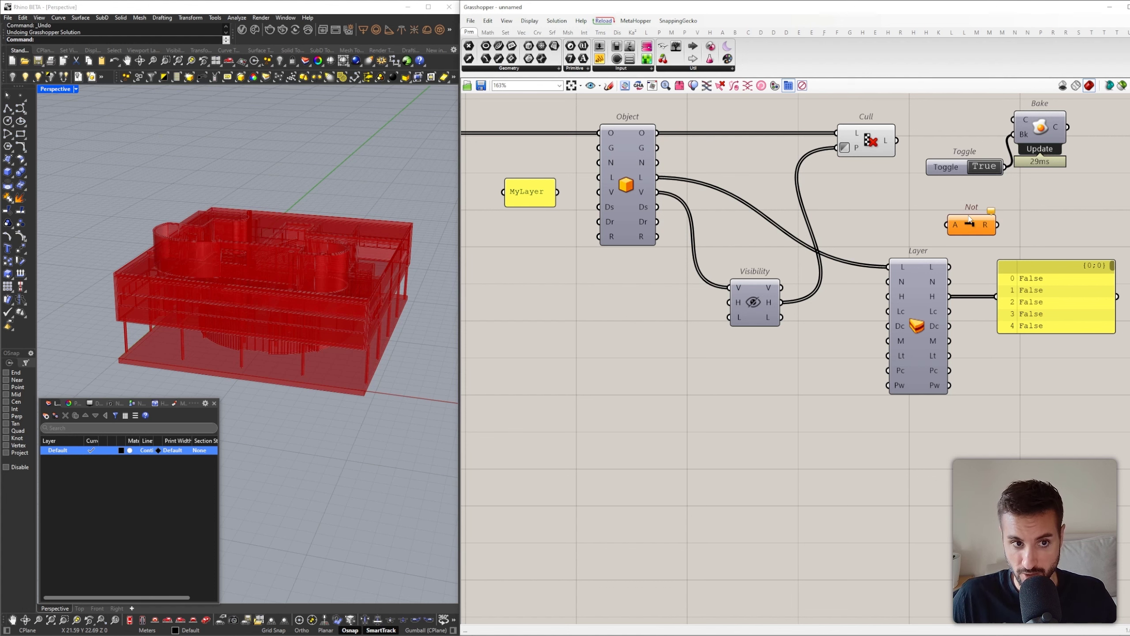
left_click_drag(949, 296, 1025, 303)
left_click(1020, 282)
key("Delete")
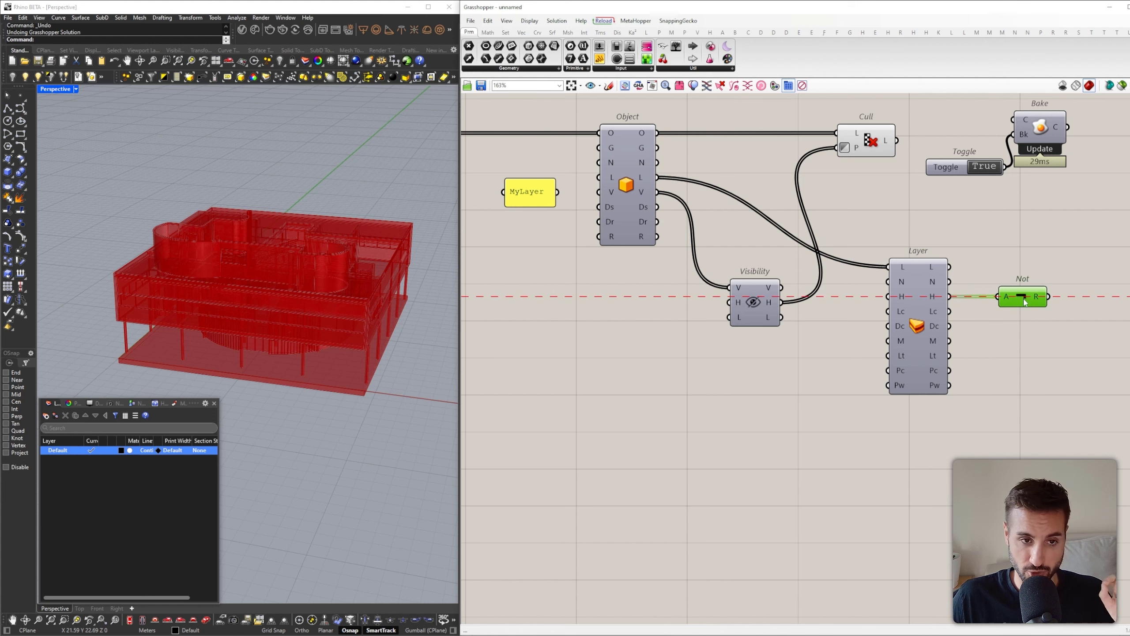
Duplicate the Not component below the original, feed the copy from the Visibility's H output and line Visibility up with it
right_click_drag(872, 158, 711, 190)
left_click(831, 260)
double_click(831, 263)
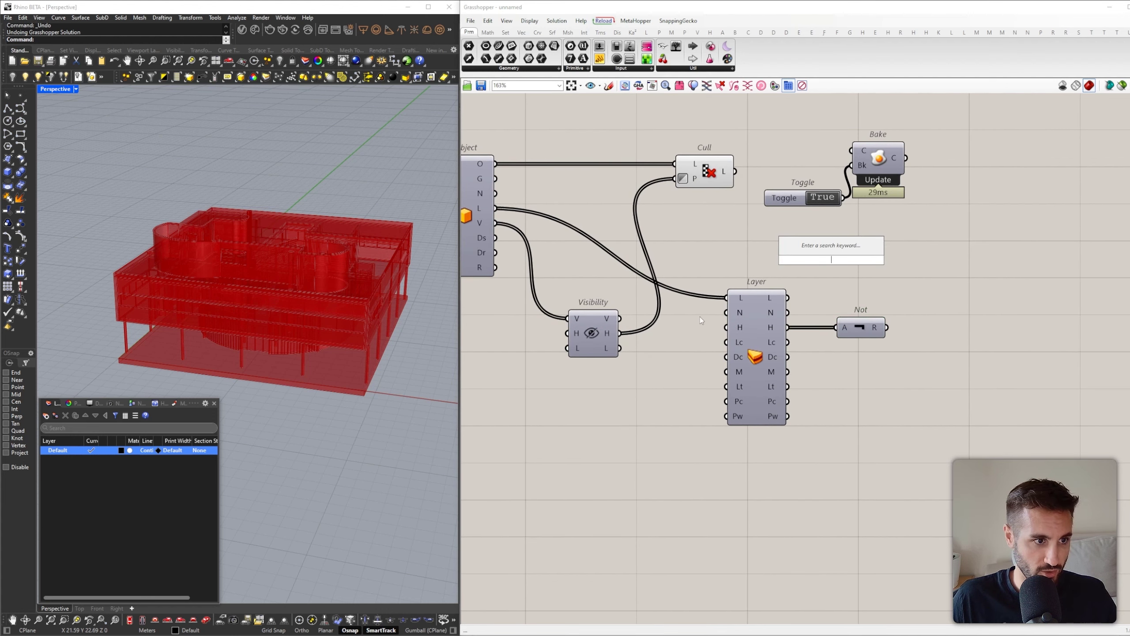
left_click_drag(865, 329, 868, 490)
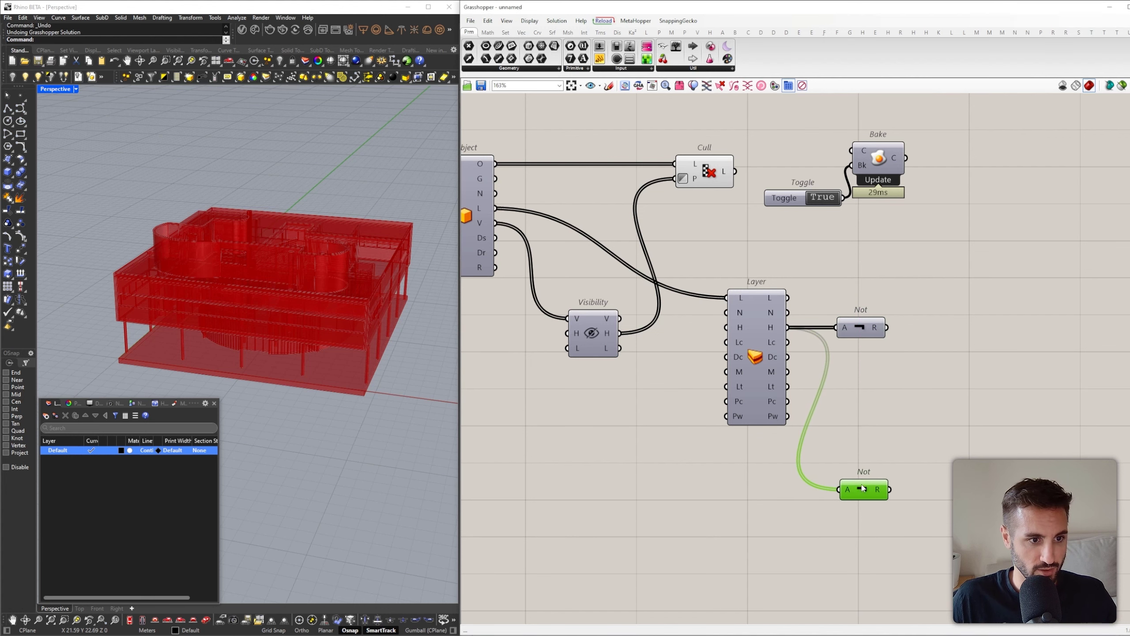
right_click_drag(593, 364, 735, 327)
left_click_drag(737, 307, 1004, 419)
left_click_drag(678, 378, 679, 419)
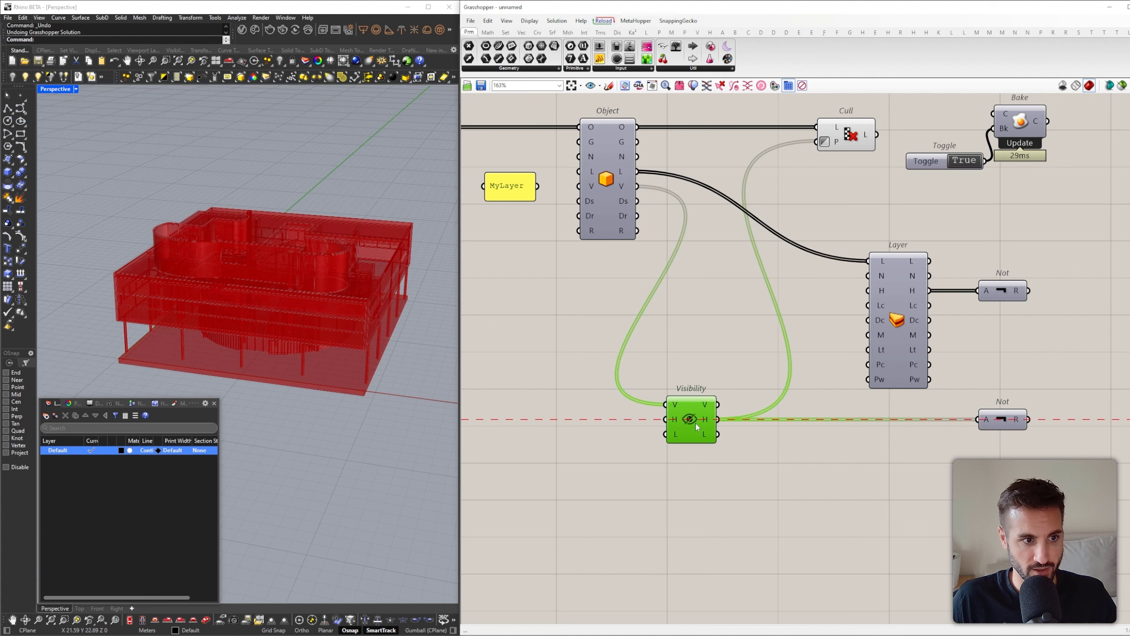
Add a Gate And component and connect the two Not results to its A and B inputs
right_click_drag(1038, 370, 920, 361)
mouse_move(904, 288)
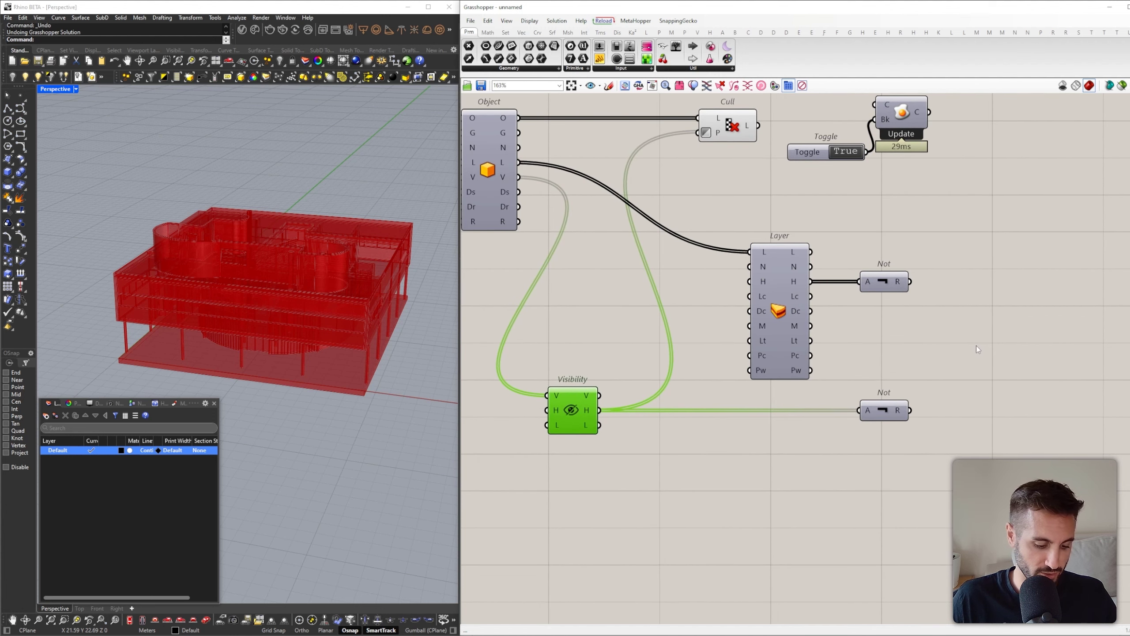
double_click(976, 347)
type("add")
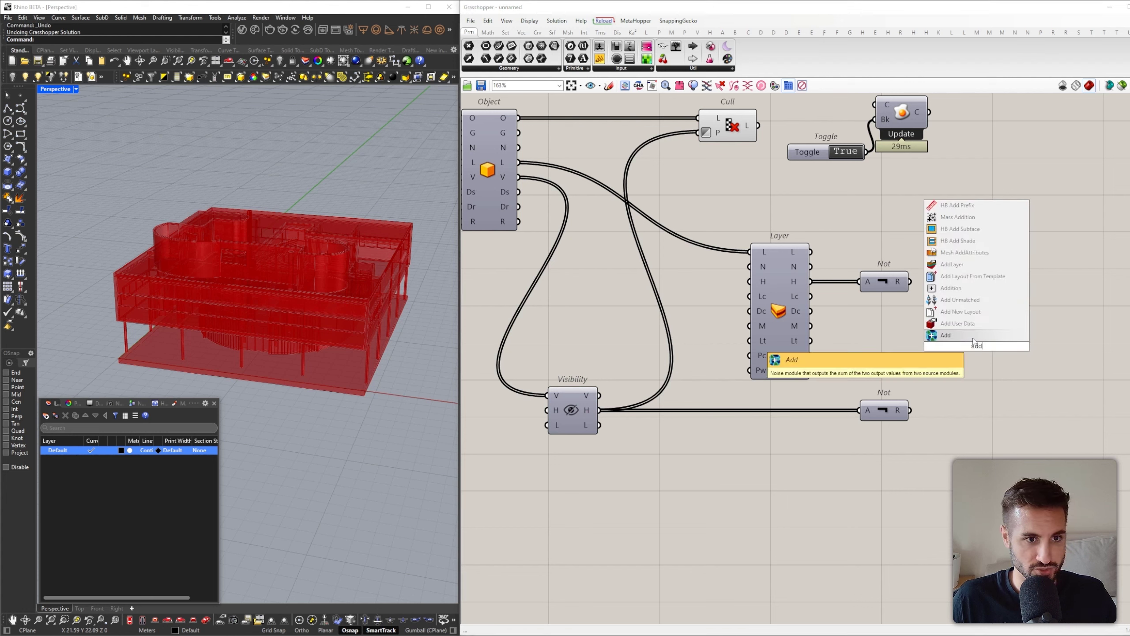
key("BackSpace")
key("BackSpace")
type("n")
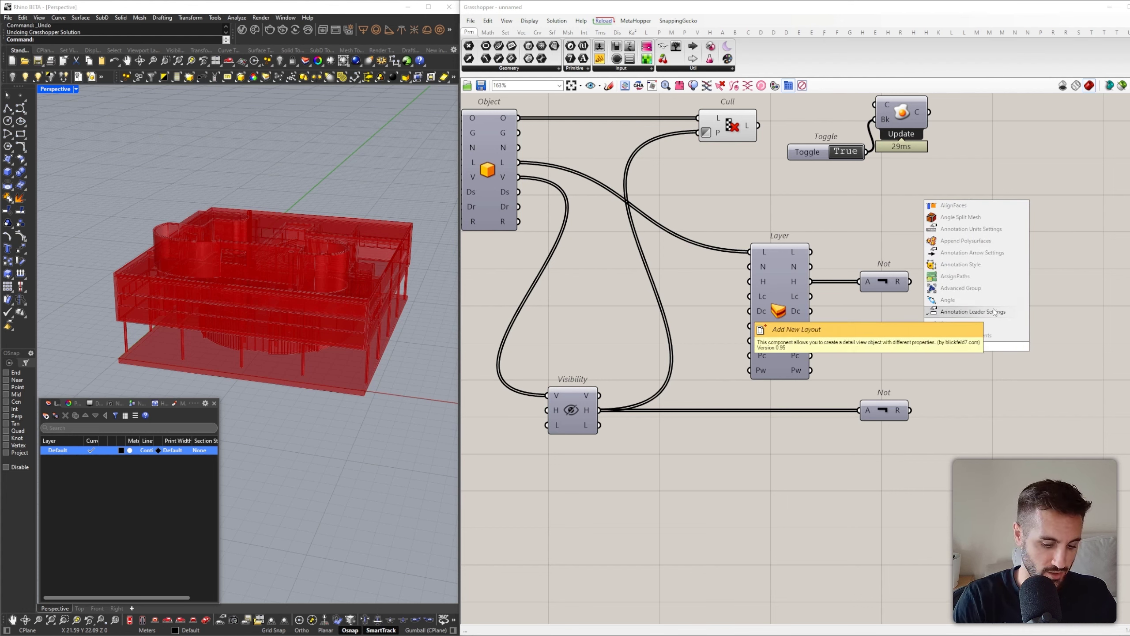
type("nd")
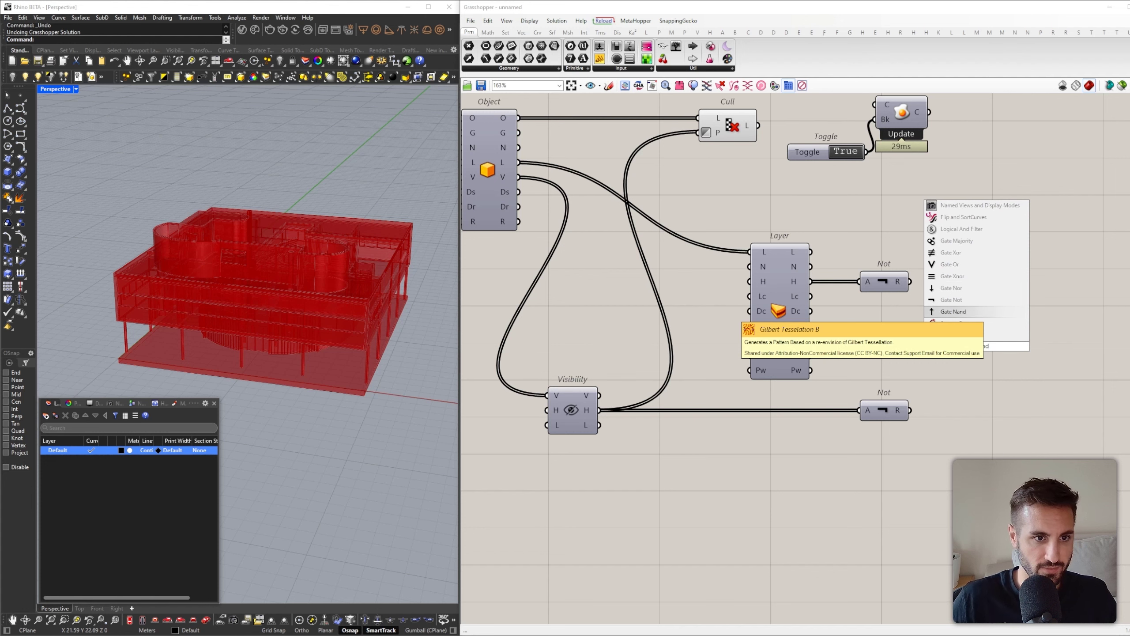
left_click(975, 334)
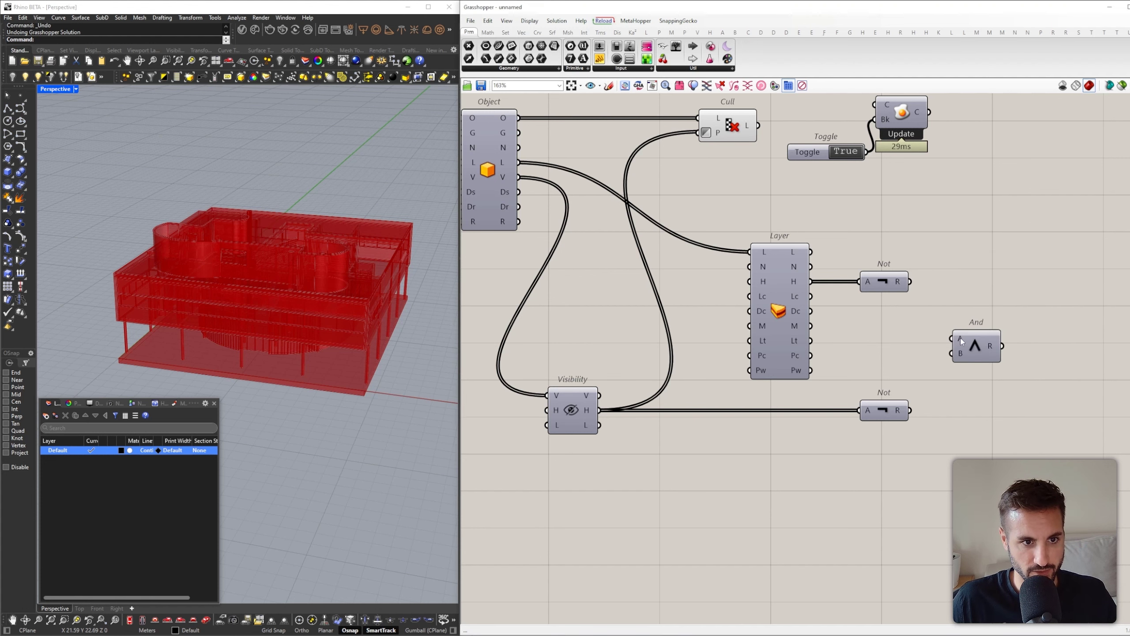
left_click_drag(952, 338, 908, 410)
left_click_drag(992, 343, 974, 343)
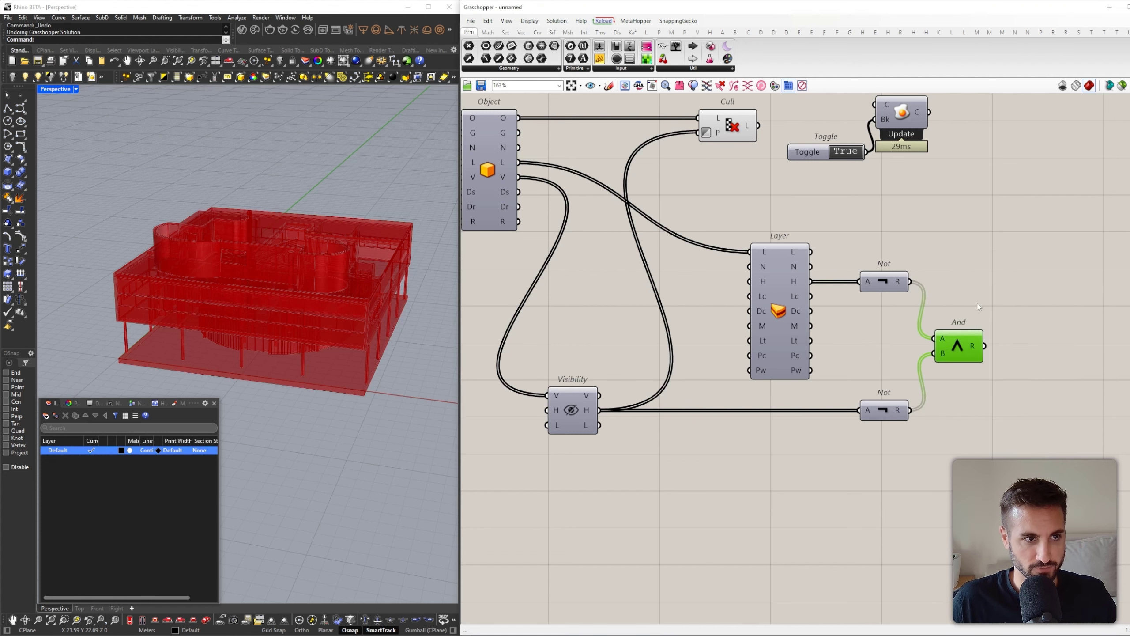
Drive the Cull component's P input from the And result instead of the Visibility output, and turn off Invert on P
right_click_drag(976, 302, 968, 337)
left_click_drag(977, 381, 1032, 297)
right_click(699, 171)
left_click(748, 217)
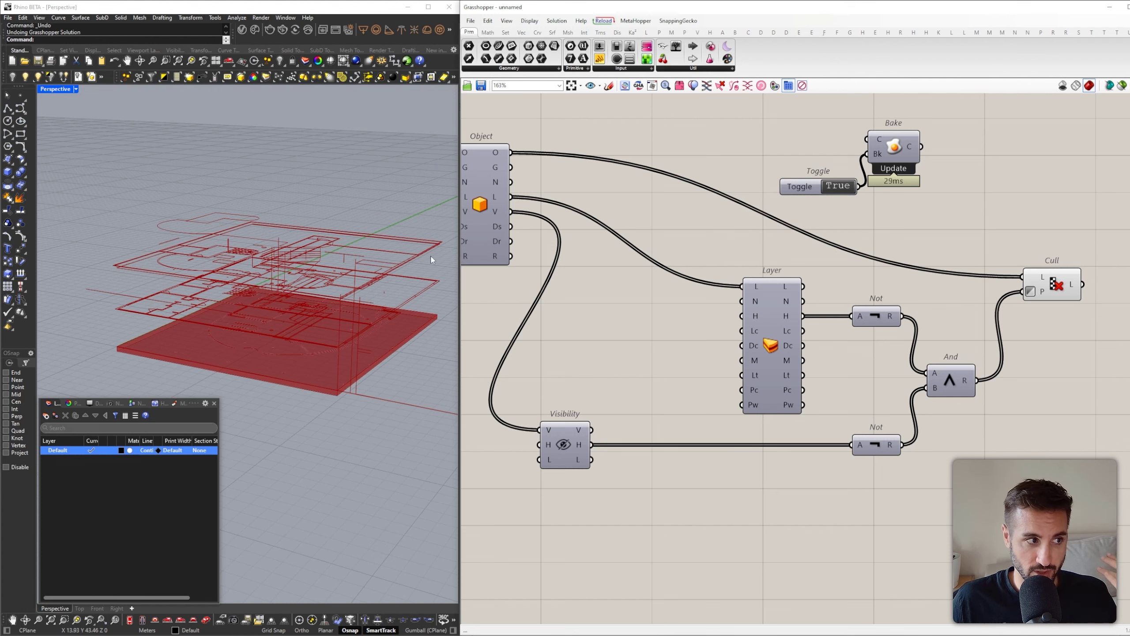
right_click_drag(296, 250, 280, 240, "shift")
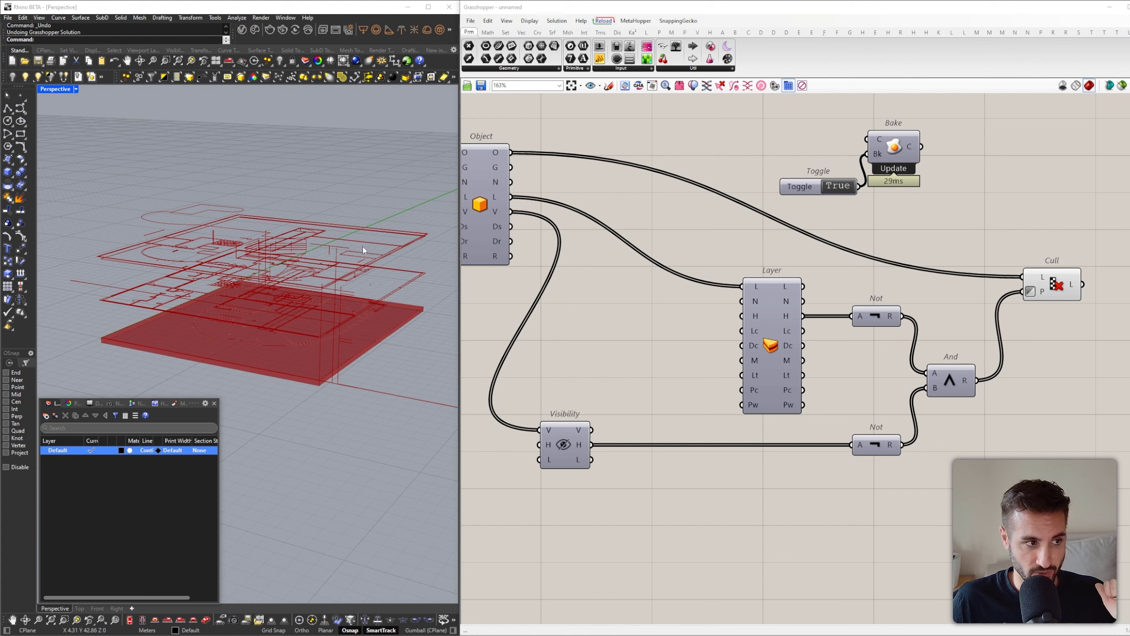
mouse_move(362, 245)
right_mouse_down()
mouse_move(426, 243)
mouse_move(354, 246)
right_mouse_up()
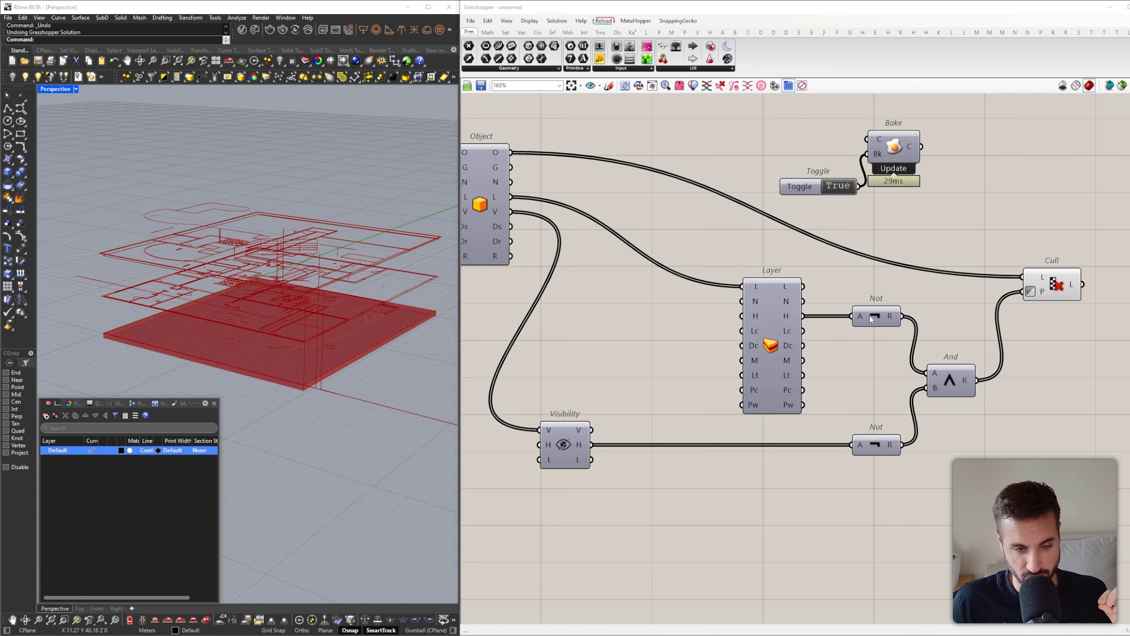
right_click(1028, 304)
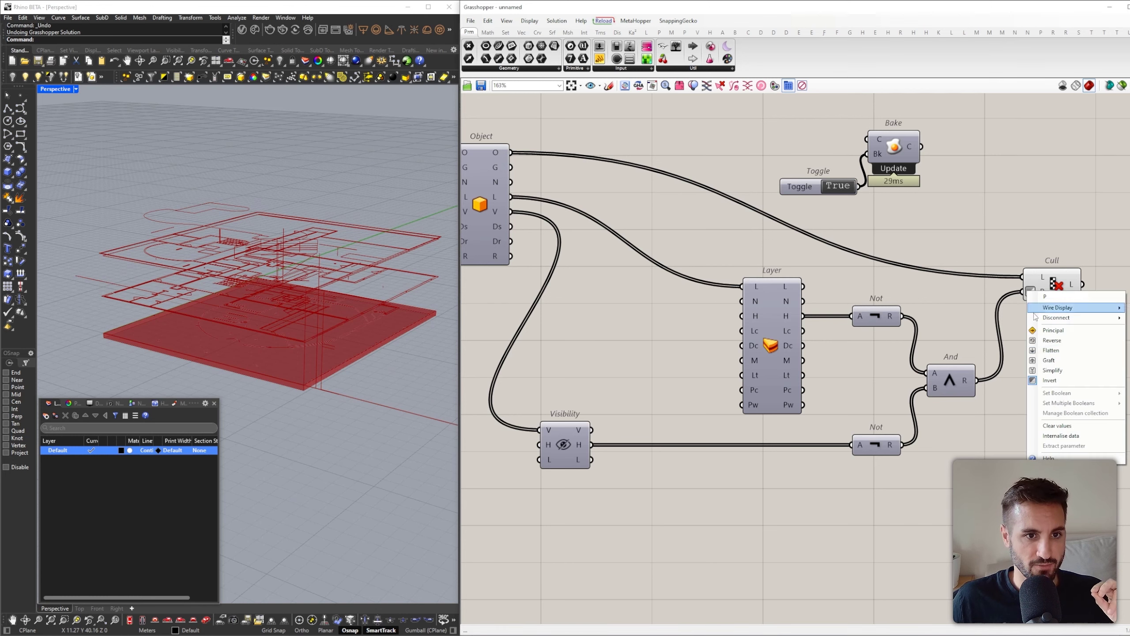
left_click(1046, 383)
Move the Toggle and Bake components beyond Cull and connect Cull's L output to Bake's C input to bake the filtered objects
left_click_drag(1039, 277, 757, 121)
left_click_drag(920, 190, 1106, 314)
left_click_drag(893, 149, 1128, 319)
right_click_drag(1061, 274, 687, 247)
mouse_move(646, 239)
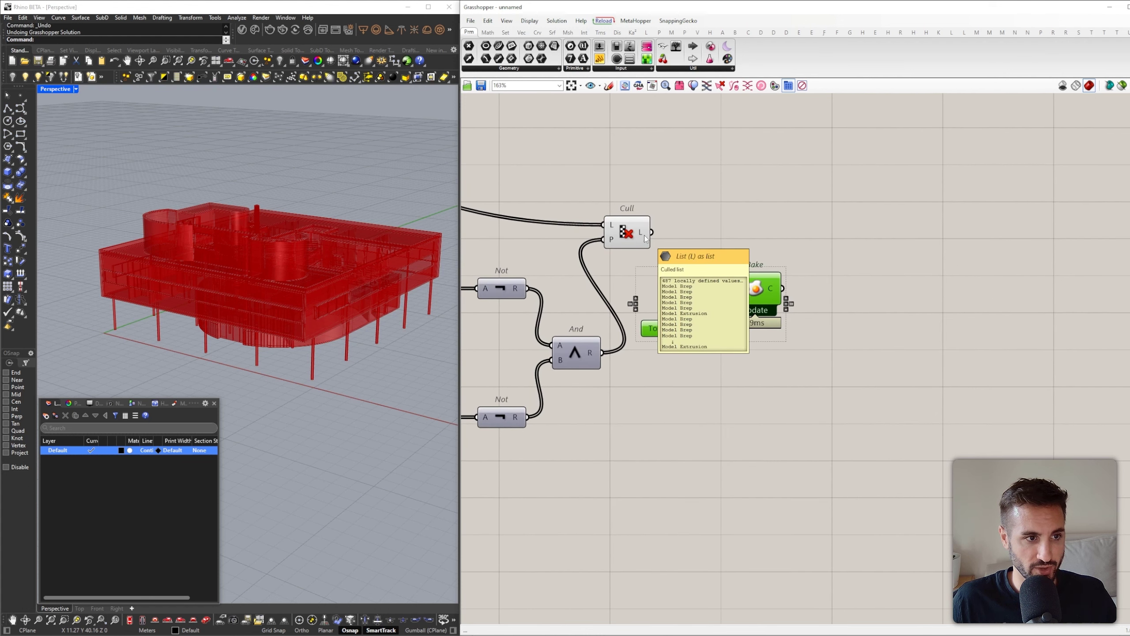
mouse_move(651, 232)
left_mouse_down()
mouse_move(736, 278)
mouse_move(777, 277)
left_mouse_up()
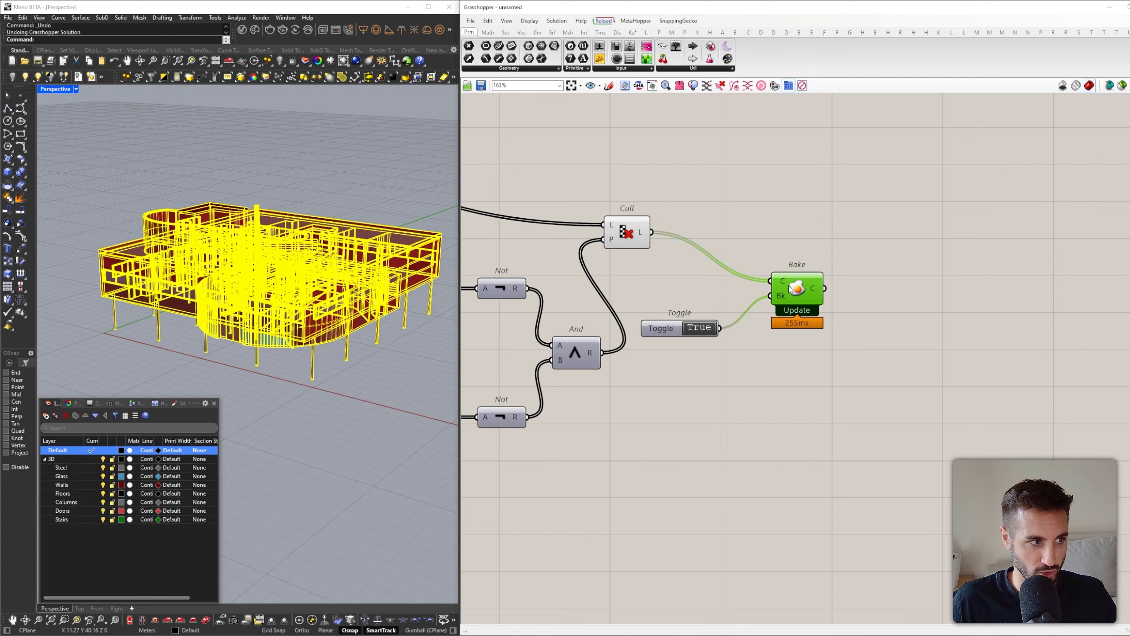
mouse_move(217, 305)
right_mouse_down()
mouse_move(260, 283)
mouse_move(218, 312)
right_mouse_up()
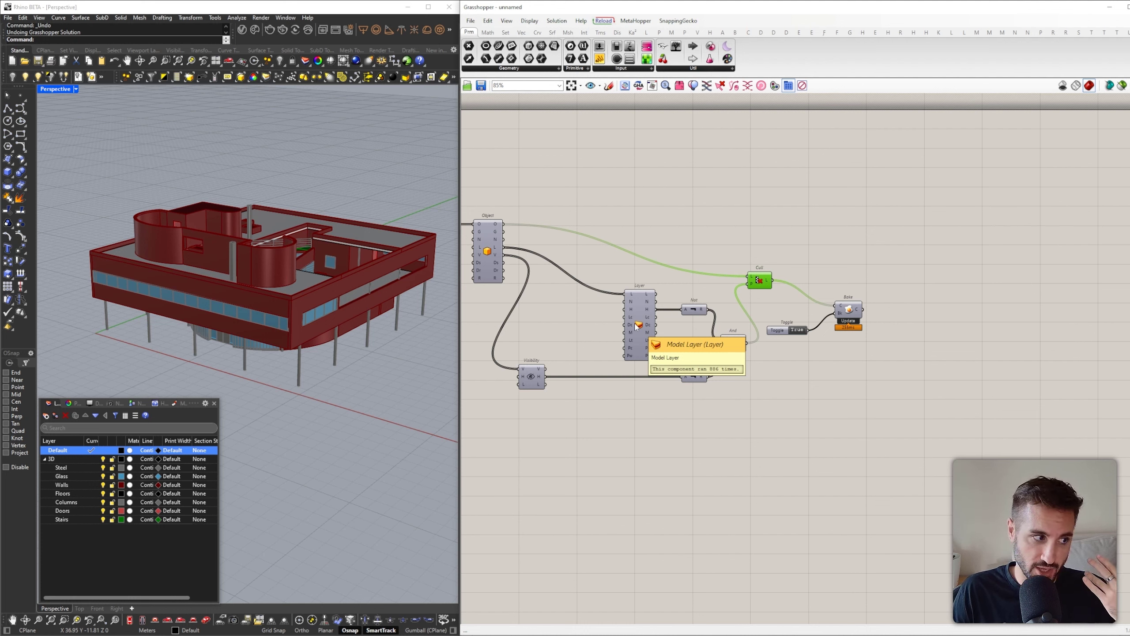
Add a second Model Layer component in the empty canvas area below the And component
double_click(779, 423)
type("layer")
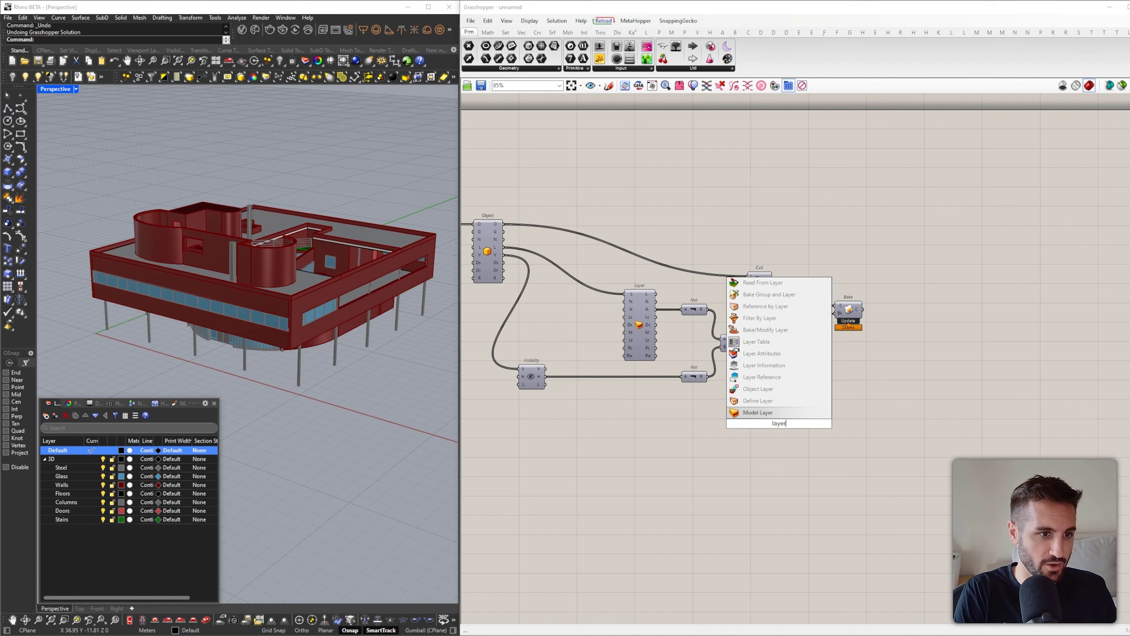
key("Return")
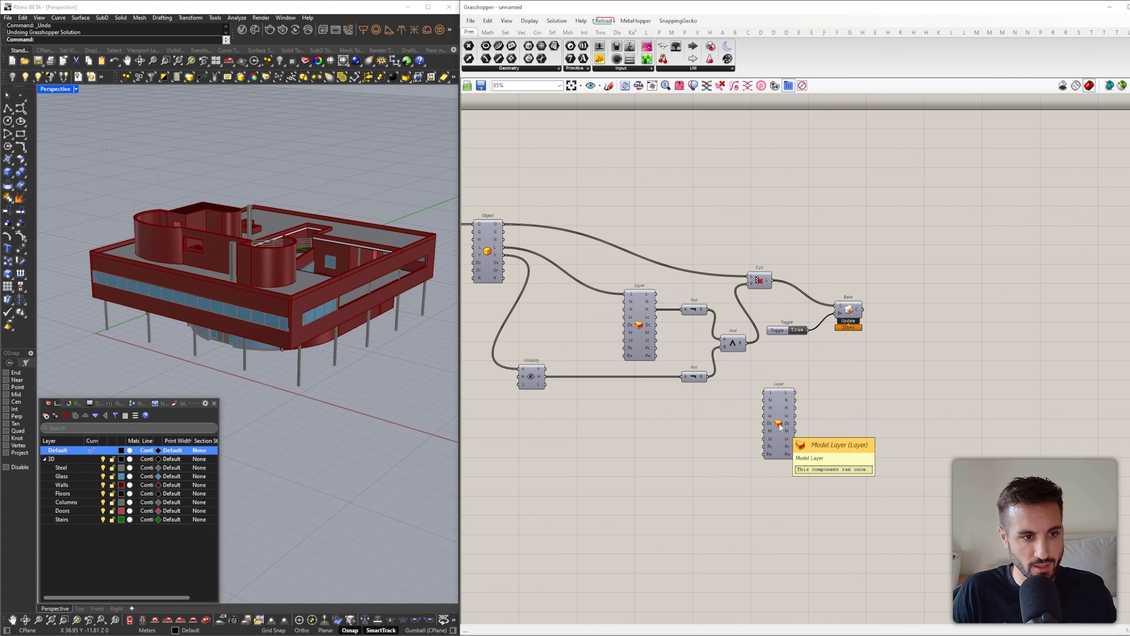
left_click_drag(778, 405, 798, 465)
scroll(798, 466, "up", 3)
left_click_drag(774, 426, 798, 534)
scroll(783, 454, "up", 3)
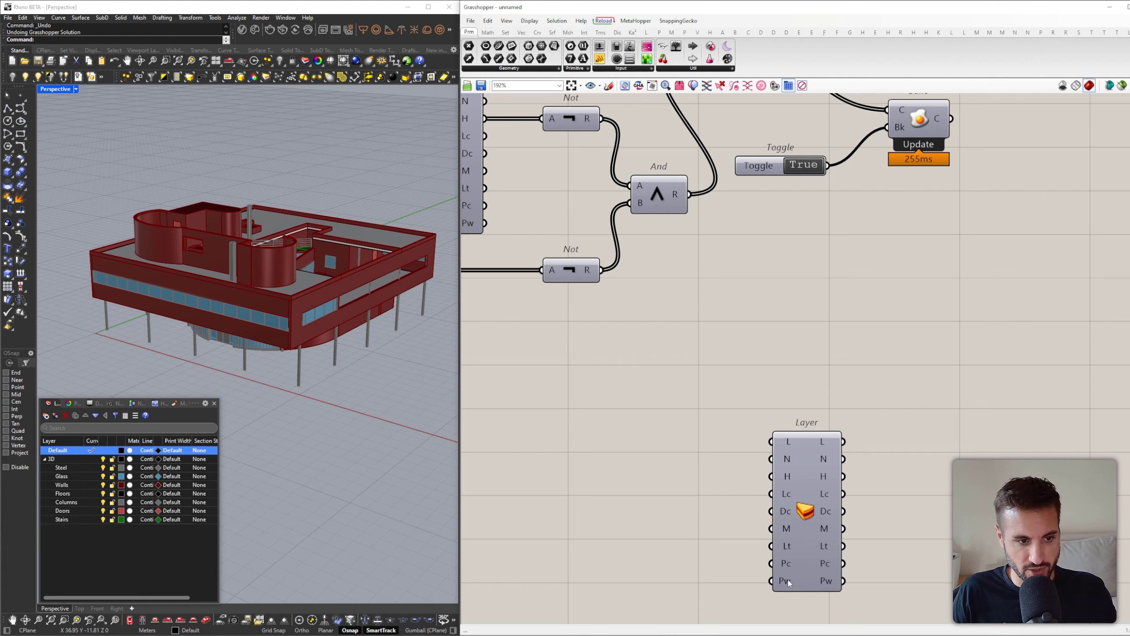
left_click_drag(819, 507, 801, 443)
right_click_drag(701, 412, 885, 437)
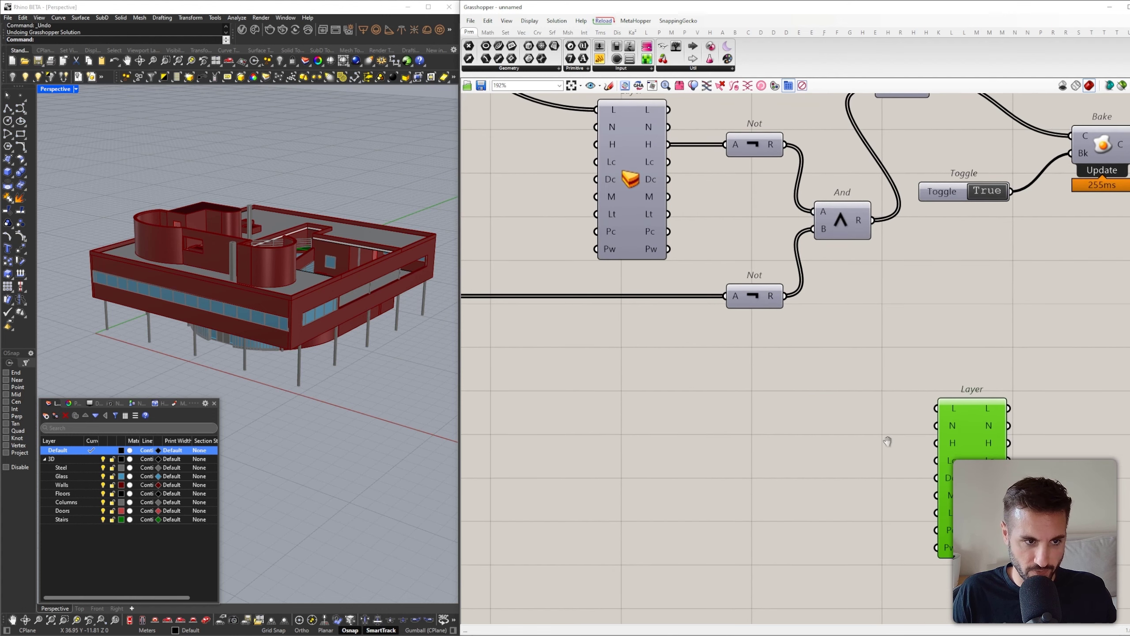
Set the second Layer component's L input to the model layer 3D::Walls
left_click(930, 422)
right_click(954, 411)
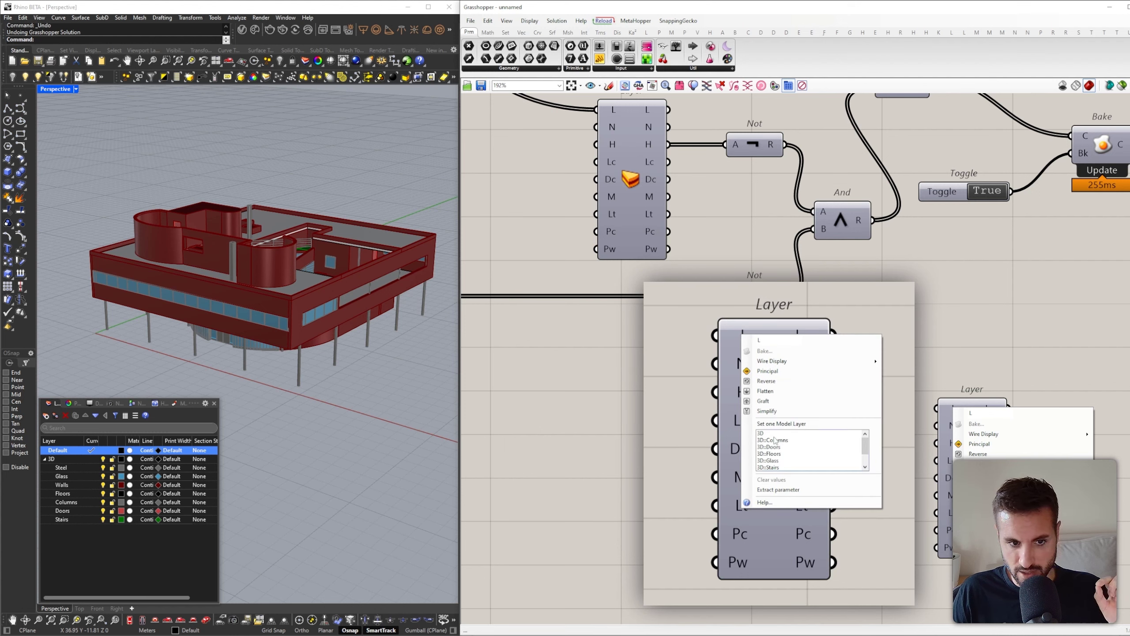
left_click_drag(864, 444, 866, 458)
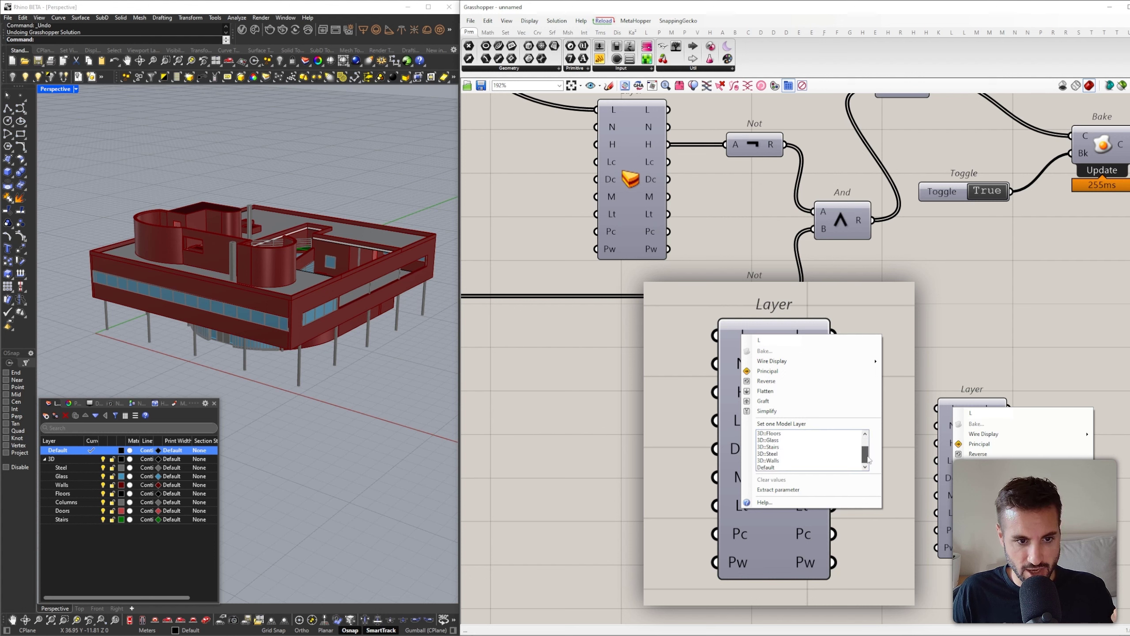
left_click(778, 461)
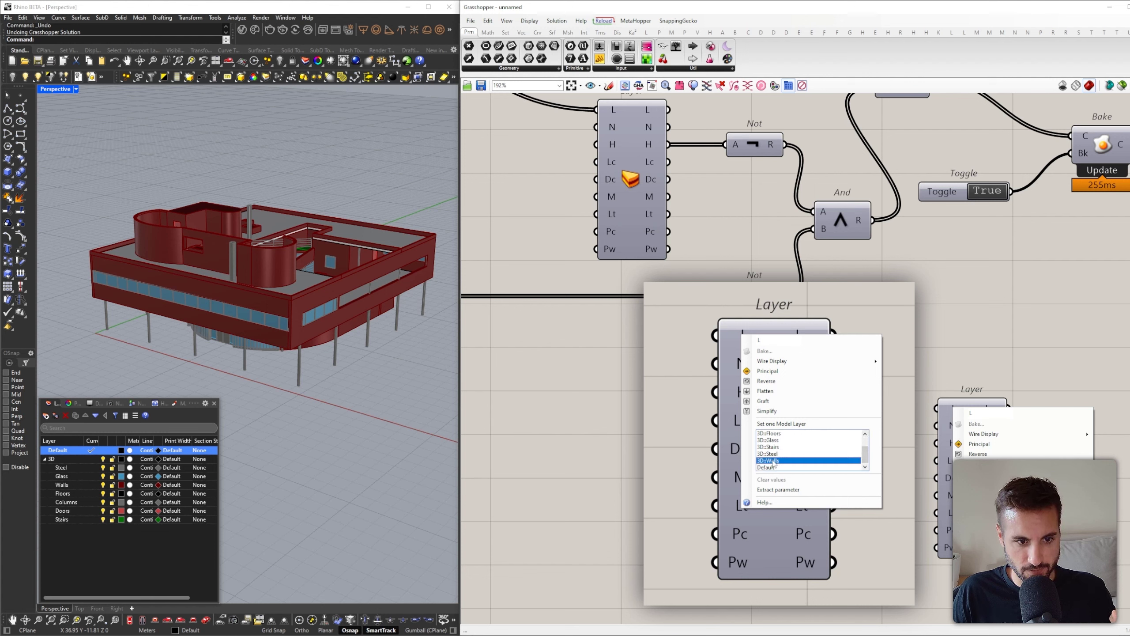
left_click(695, 424)
left_click_drag(959, 417, 899, 422)
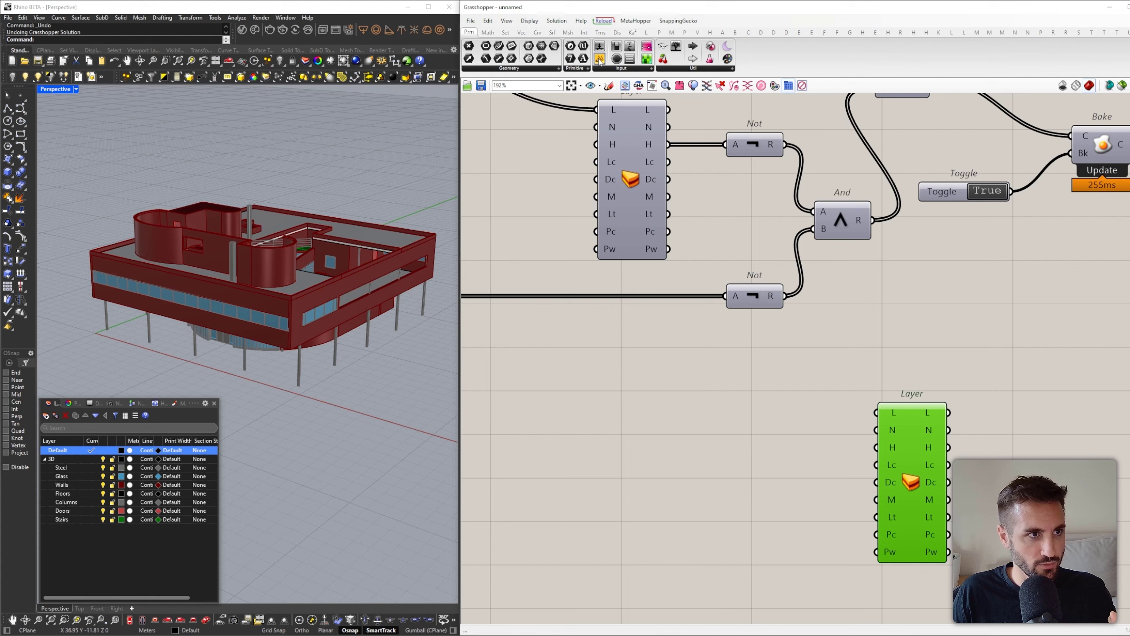
Add a Panel beside the second Layer component and connect its outputs to the panel in turn to read the layer's attributes
left_click(600, 60)
left_click(1004, 448)
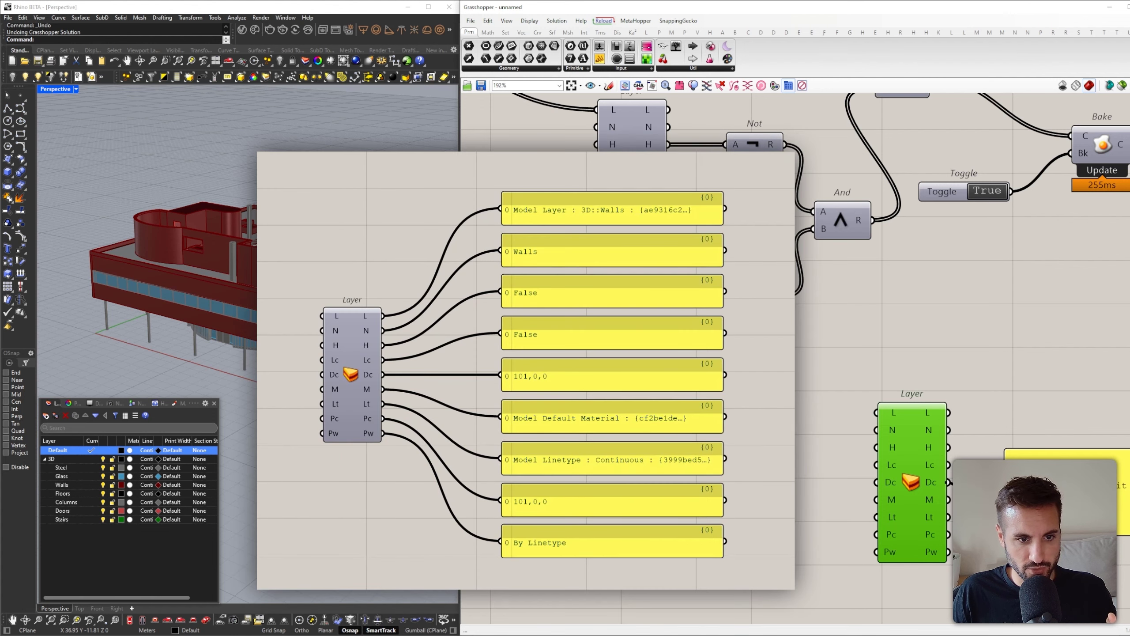
left_click_drag(949, 482, 1004, 492)
left_click_drag(1036, 472, 1034, 463)
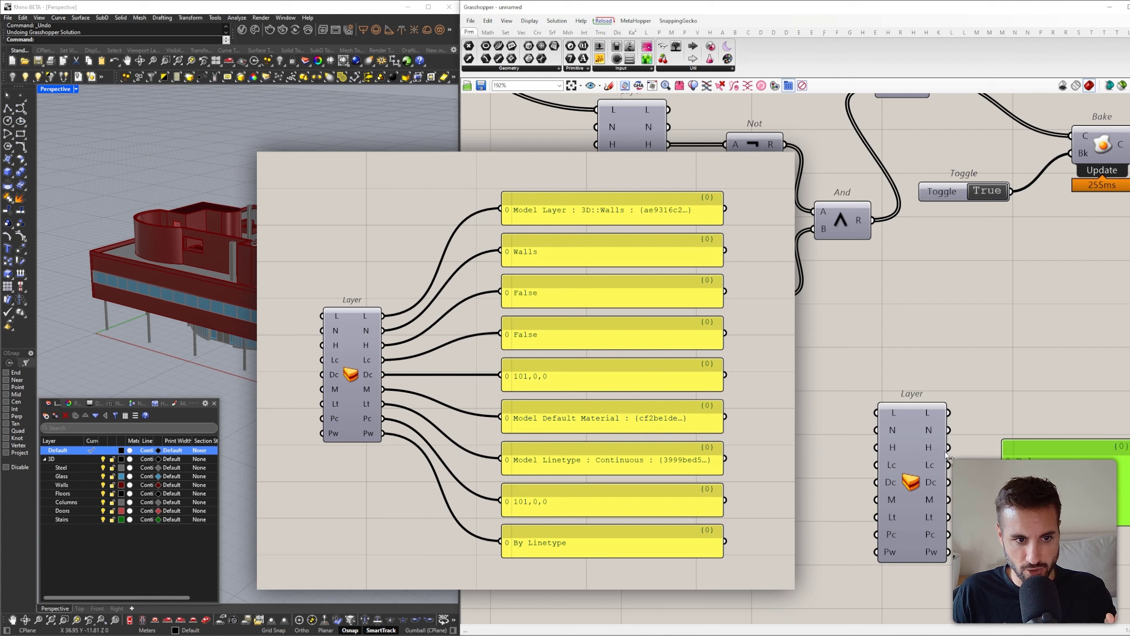
left_click_drag(949, 447, 1004, 481)
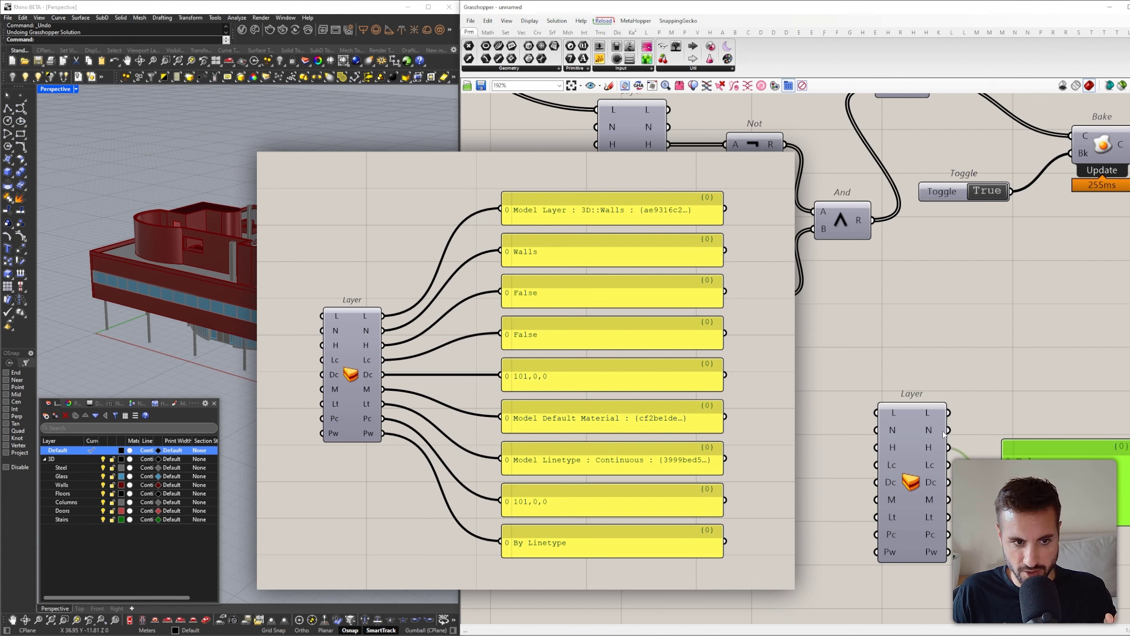
left_click_drag(949, 430, 1044, 413)
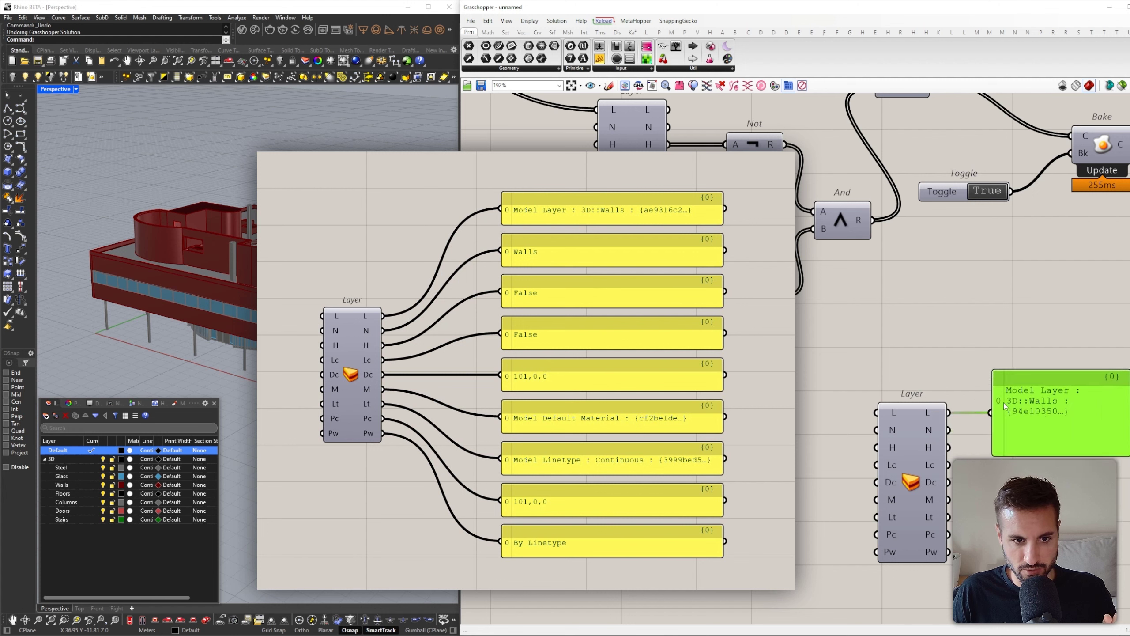
left_click_drag(948, 498, 1026, 499)
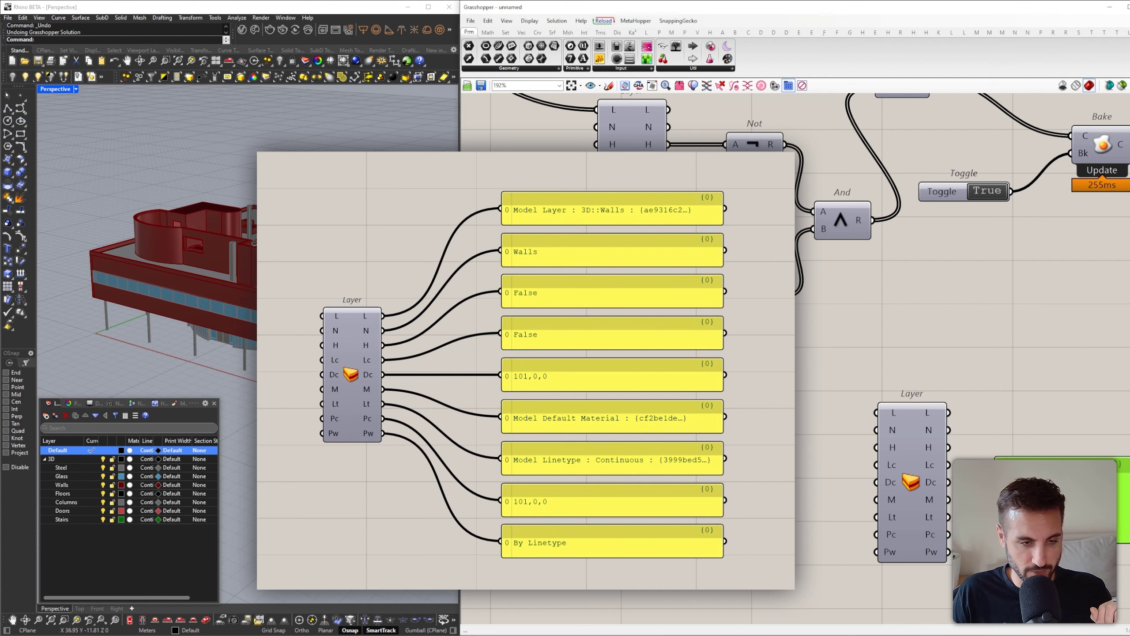
Add a Boolean Toggle beside the second Layer component, connect it to the H input and set it to True
double_click(820, 438)
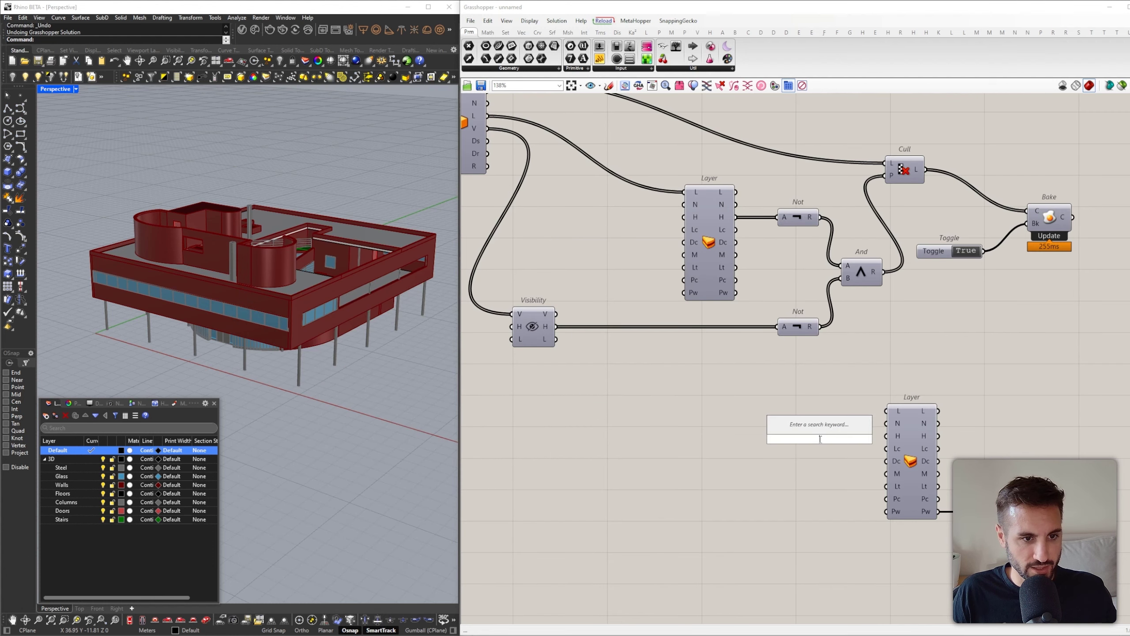
type("tog")
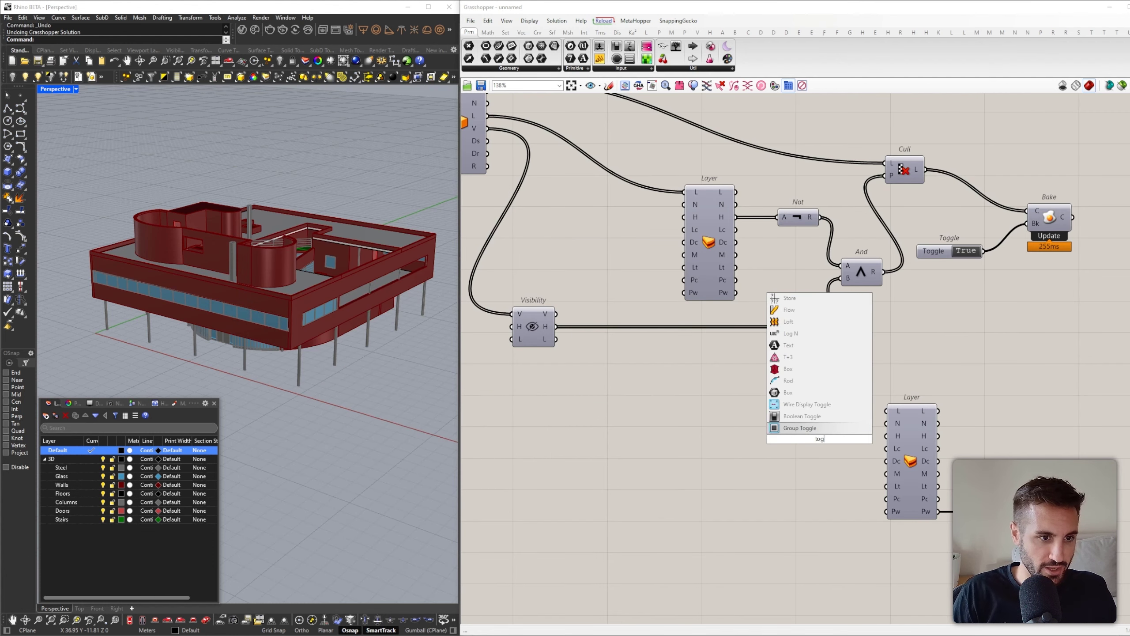
left_click(803, 416)
scroll(867, 446, "up", 3)
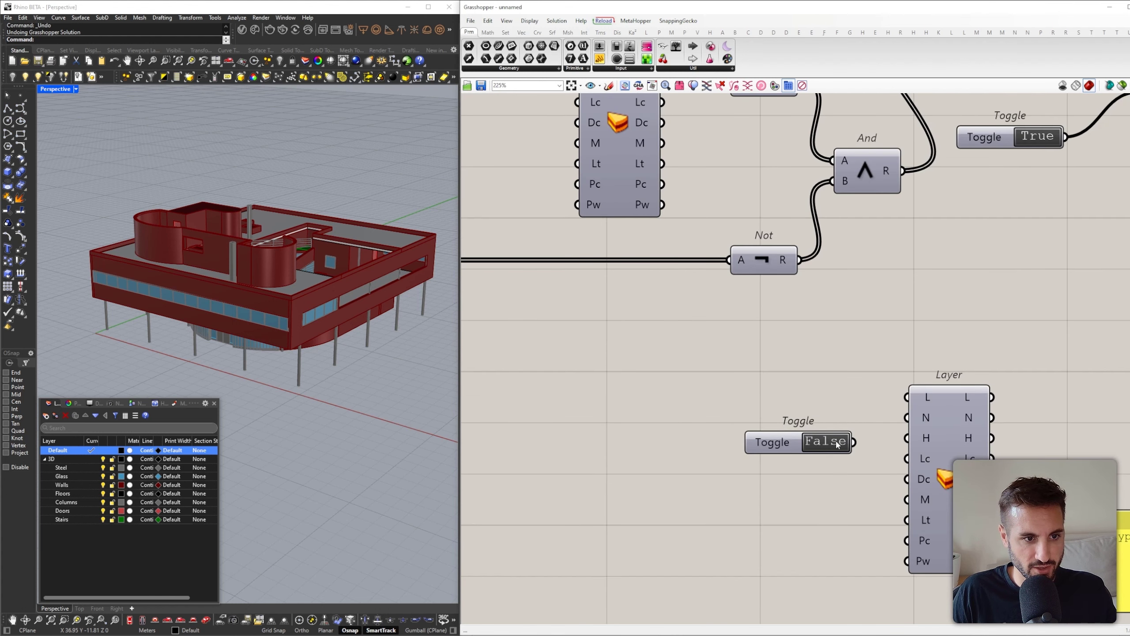
left_click_drag(854, 442, 906, 437)
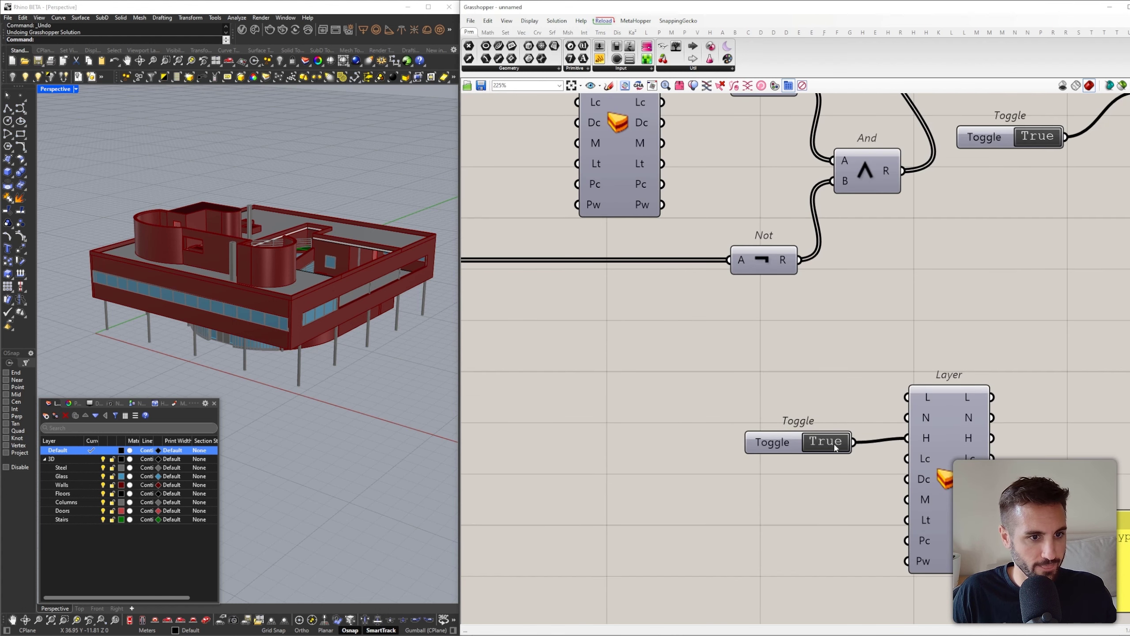
left_click_drag(795, 441, 798, 436)
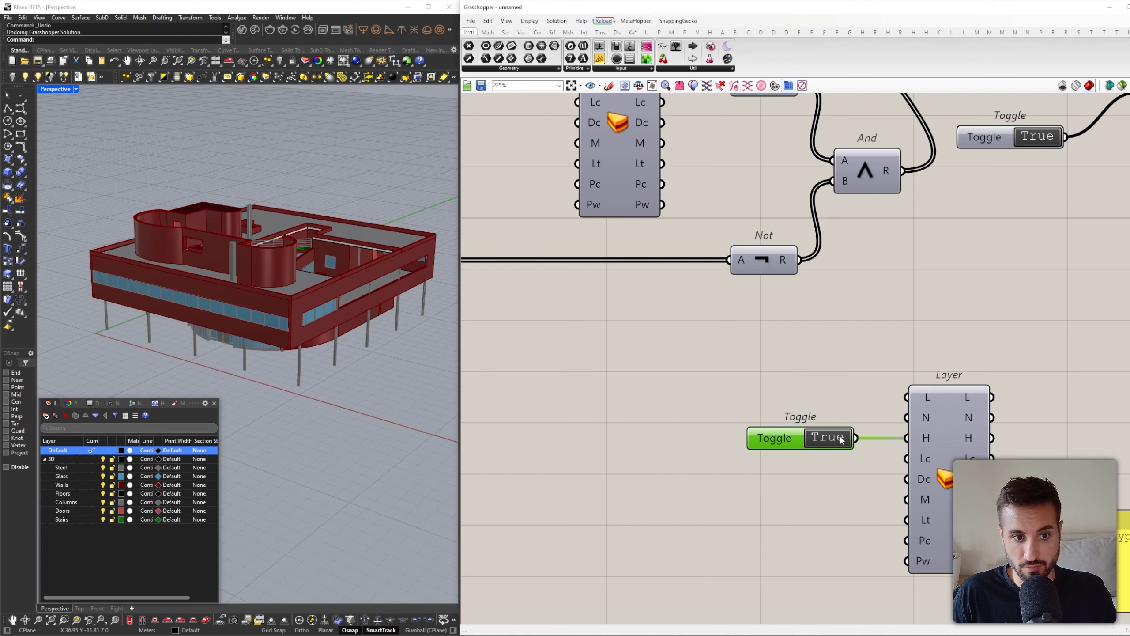
left_click(885, 409)
Add a Bake Content component beside the second Layer component, connect the L output to its C input and bake the layer change
right_click_drag(885, 410, 784, 392)
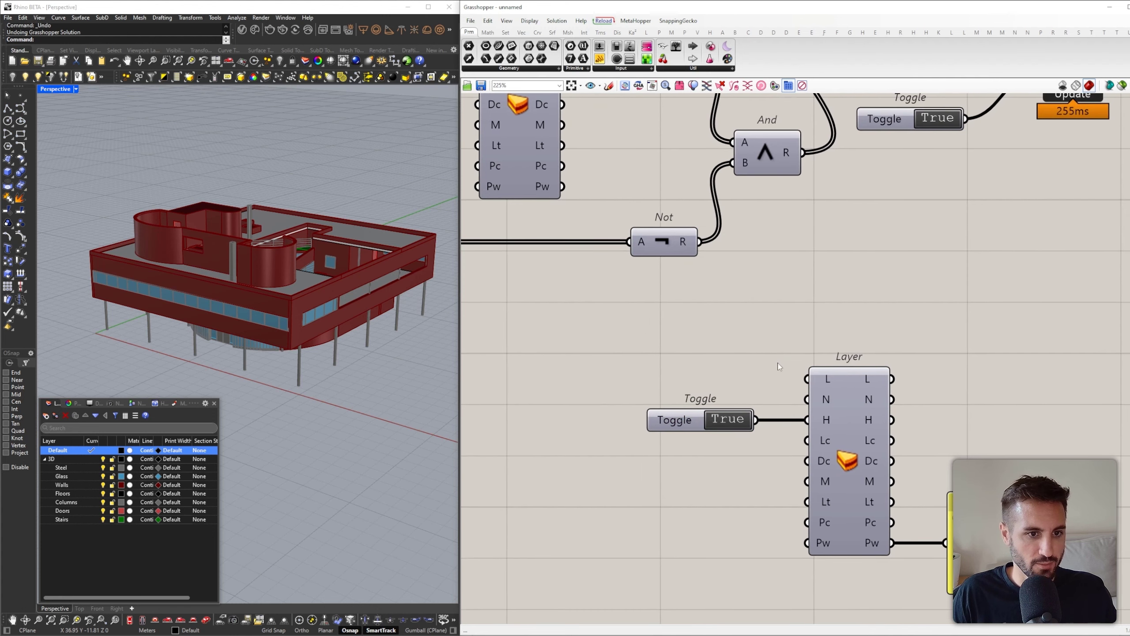
double_click(996, 386)
type("bak")
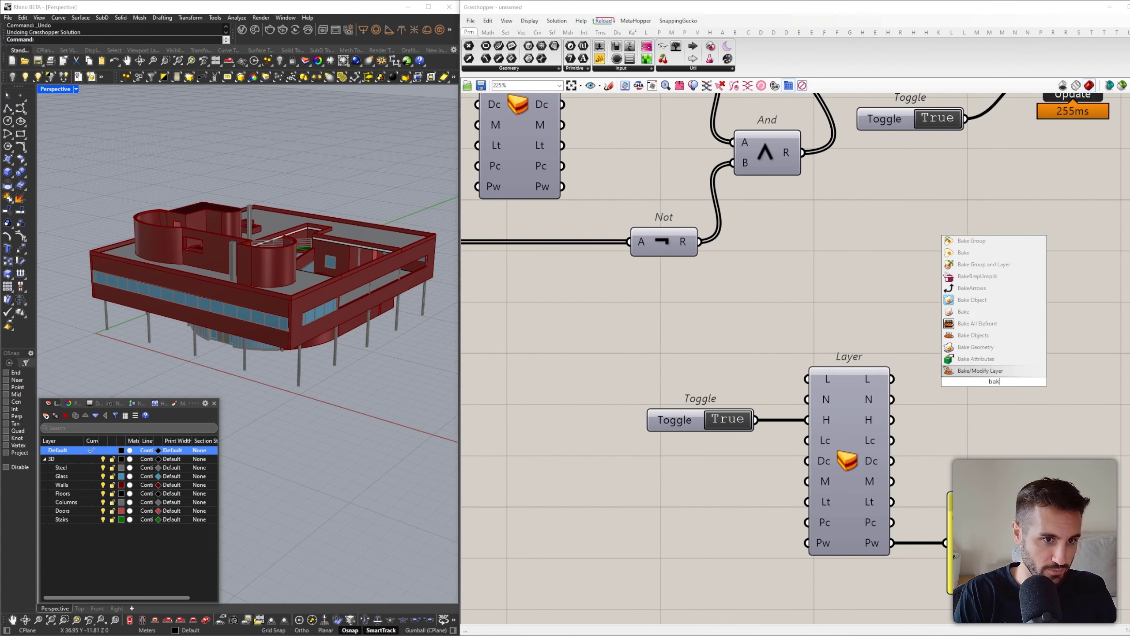
type("e con")
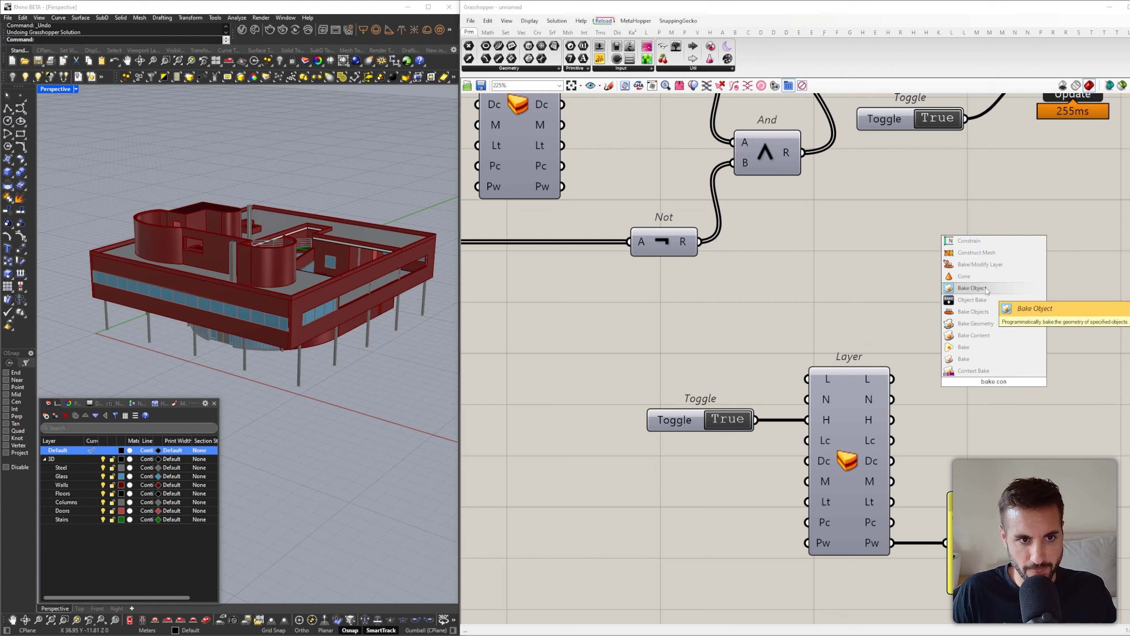
left_click(965, 358)
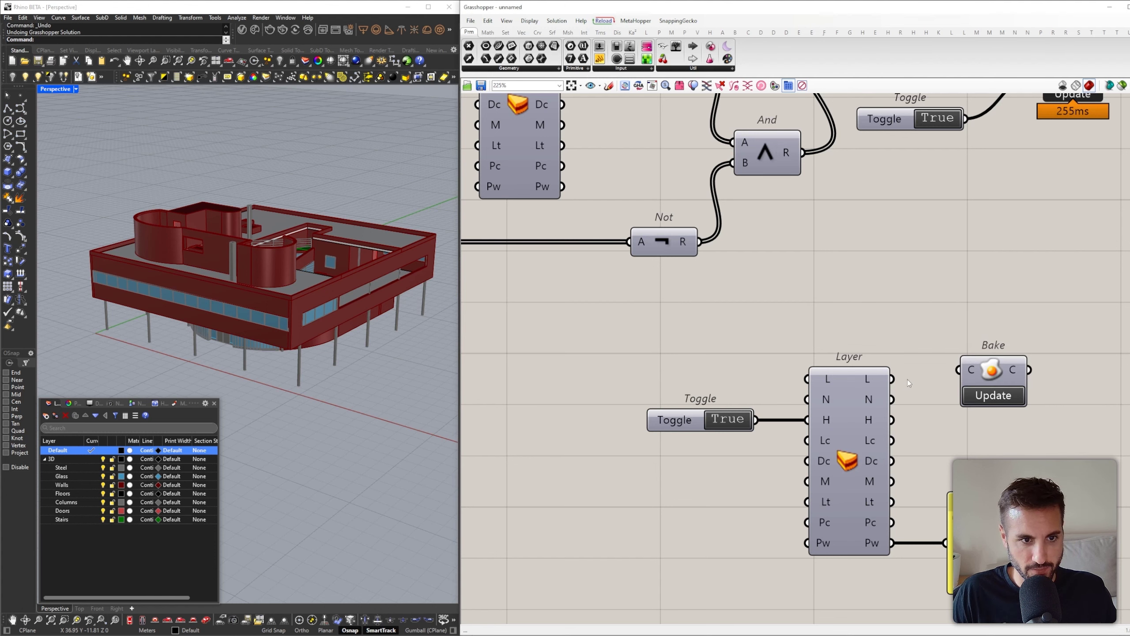
left_click_drag(892, 379, 961, 370)
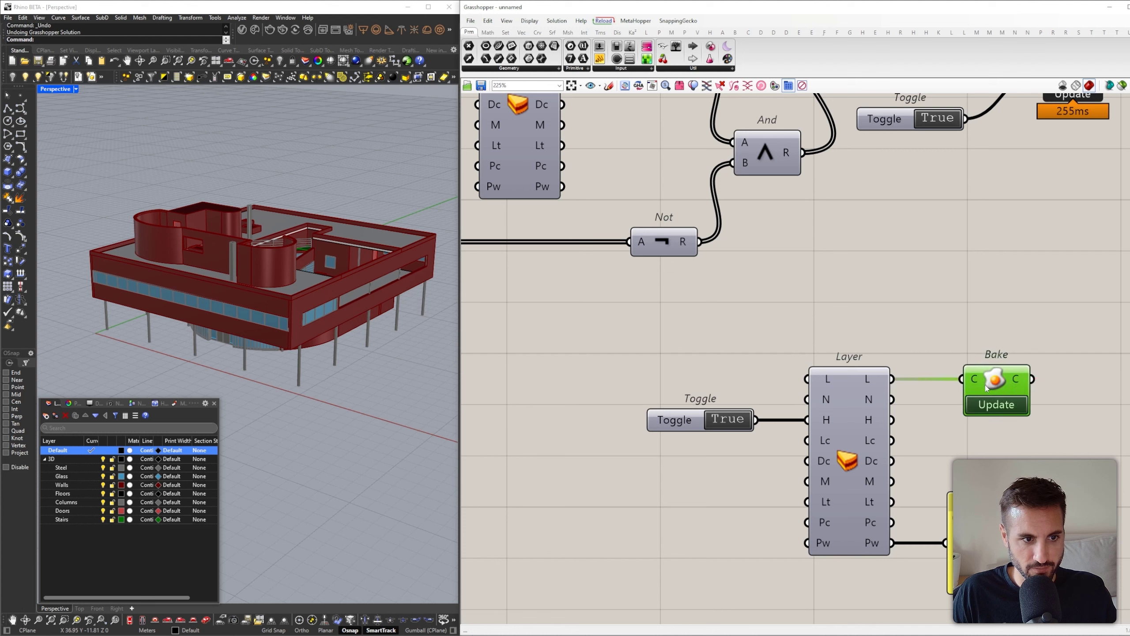
left_click(997, 405)
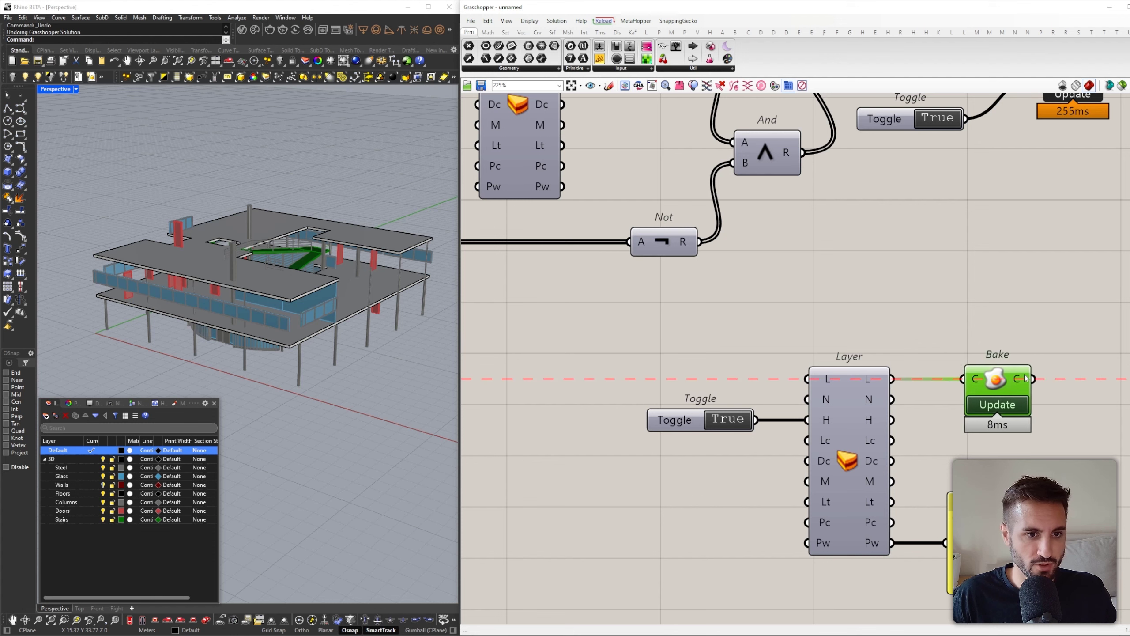
Add the Bk input to the new Bake component
right_click_drag(1001, 383, 879, 325)
right_click(878, 322)
left_click(834, 358)
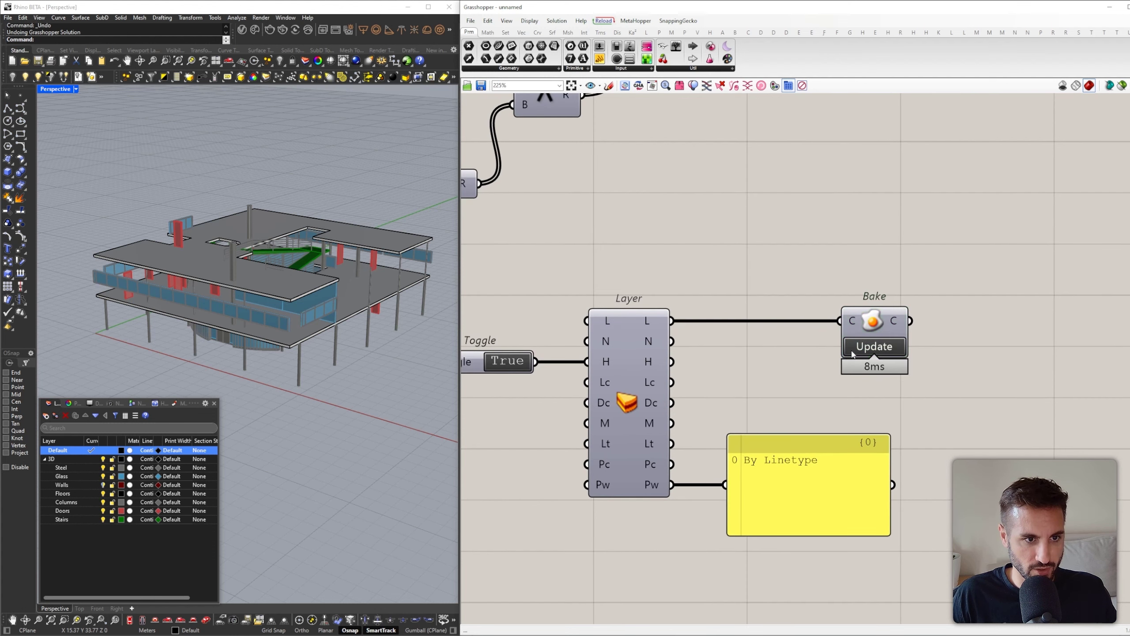
scroll(852, 351, "up", 5)
left_click(876, 304)
left_click(875, 329)
scroll(901, 326, "down", 1)
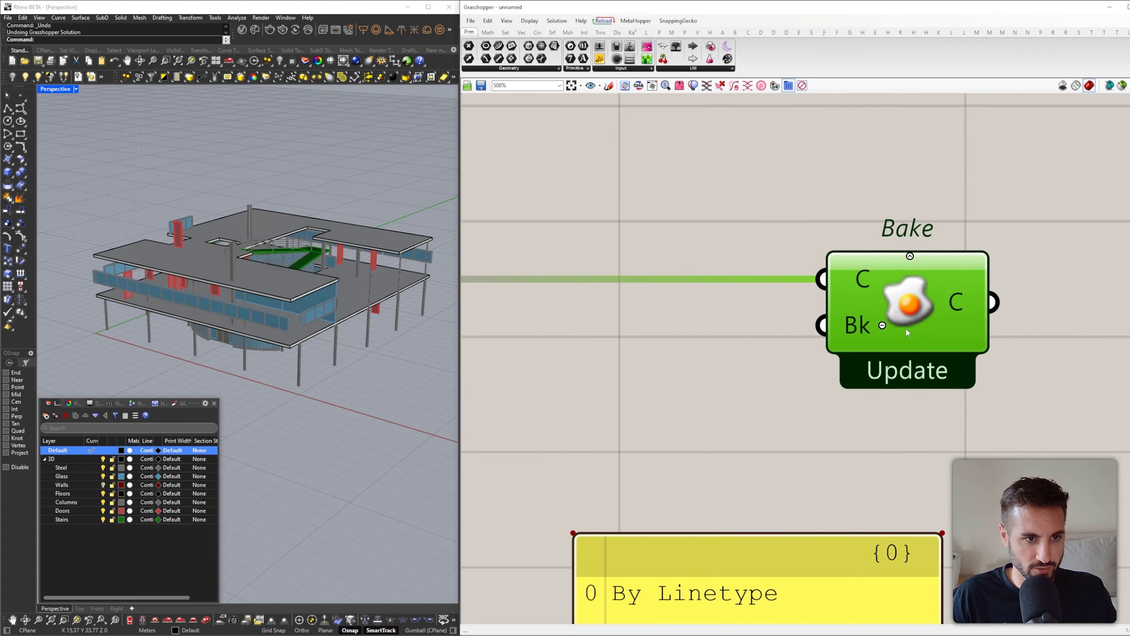
Copy the True toggle from the upper Bake component and connect the copy to the new Bake component's Bk input
scroll(915, 338, "down", 3)
scroll(846, 345, "down", 5)
scroll(843, 250, "up", 3)
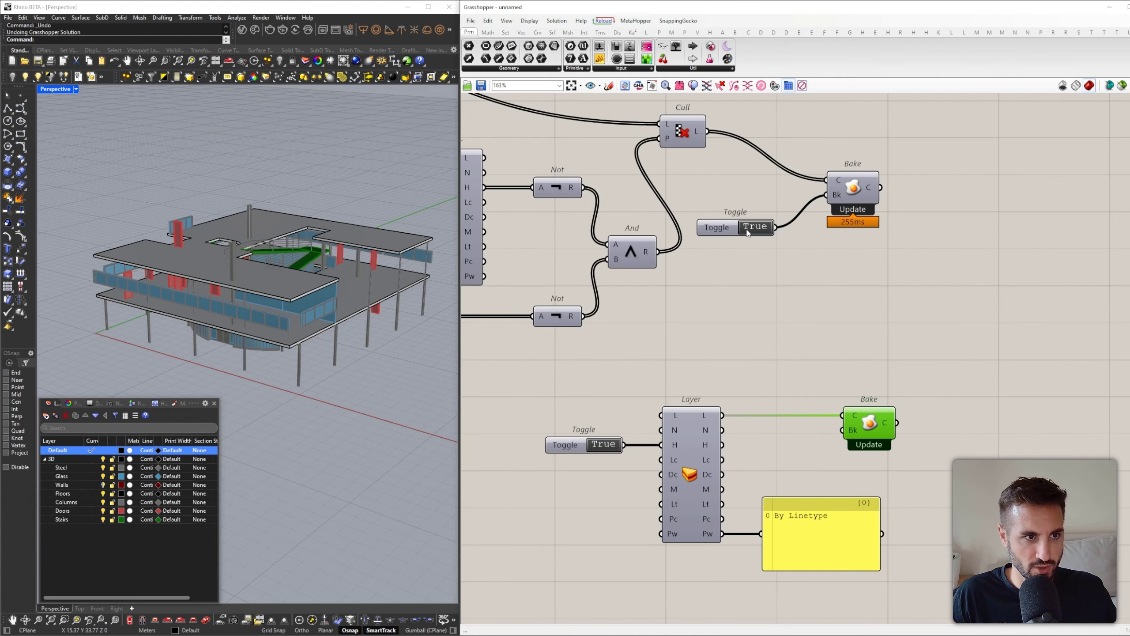
left_click_drag(727, 227, 783, 456, "alt")
scroll(779, 427, "up", 3)
left_click_drag(875, 463, 900, 427)
right_click_drag(826, 357, 943, 281)
Switch the toggle on the Layer component's H input between True and False to test the live update, leaving it at False
left_click(575, 379)
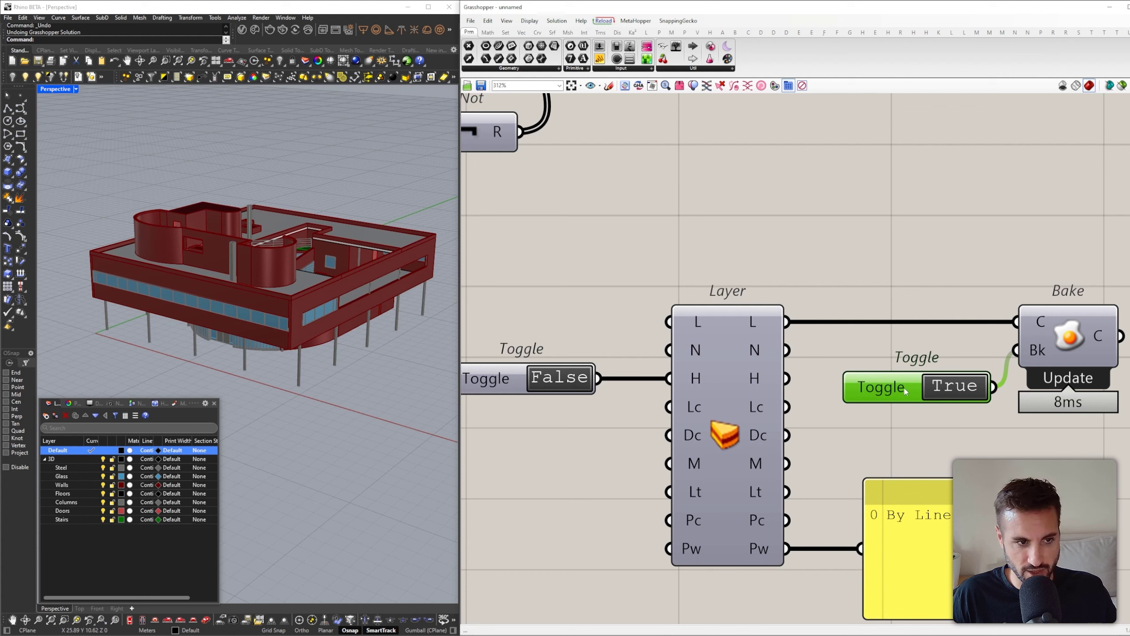
left_click(566, 382)
left_click(563, 382)
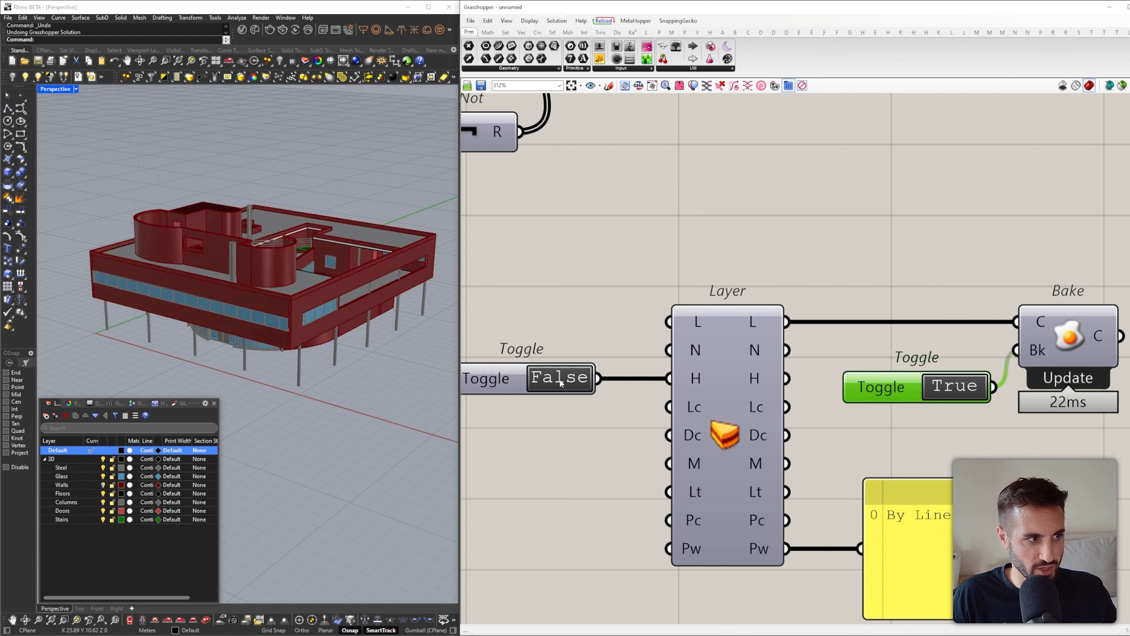
left_click(562, 383)
left_click(561, 382)
Add a Colour Swatch below the hidden toggle and connect it to the second Layer component's Dc input
scroll(579, 370, "down", 2)
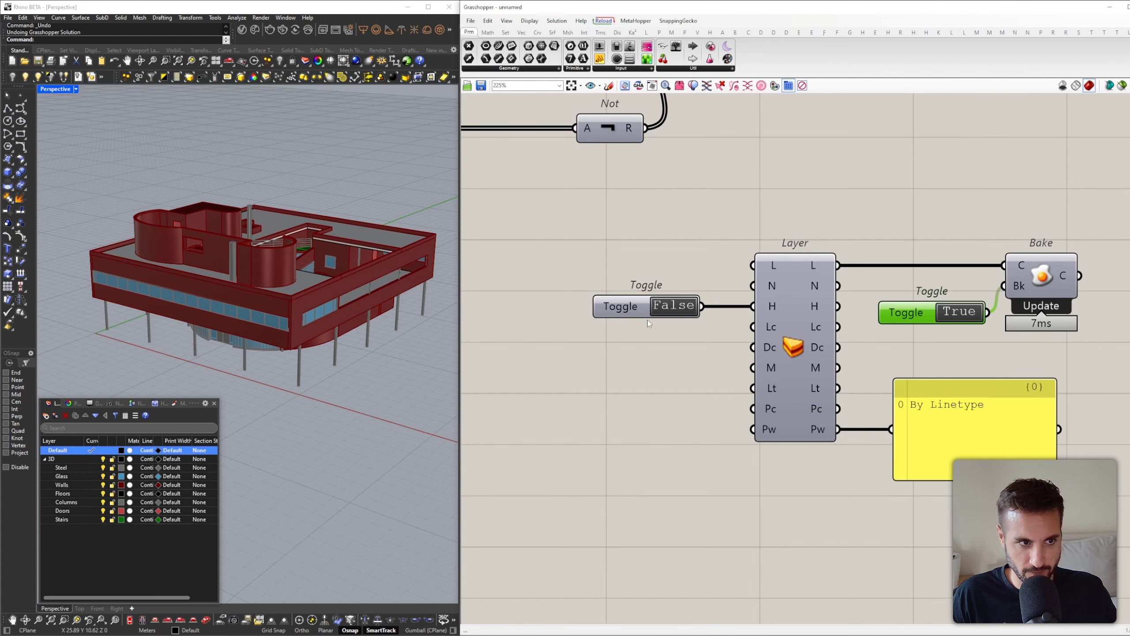
right_click(683, 371)
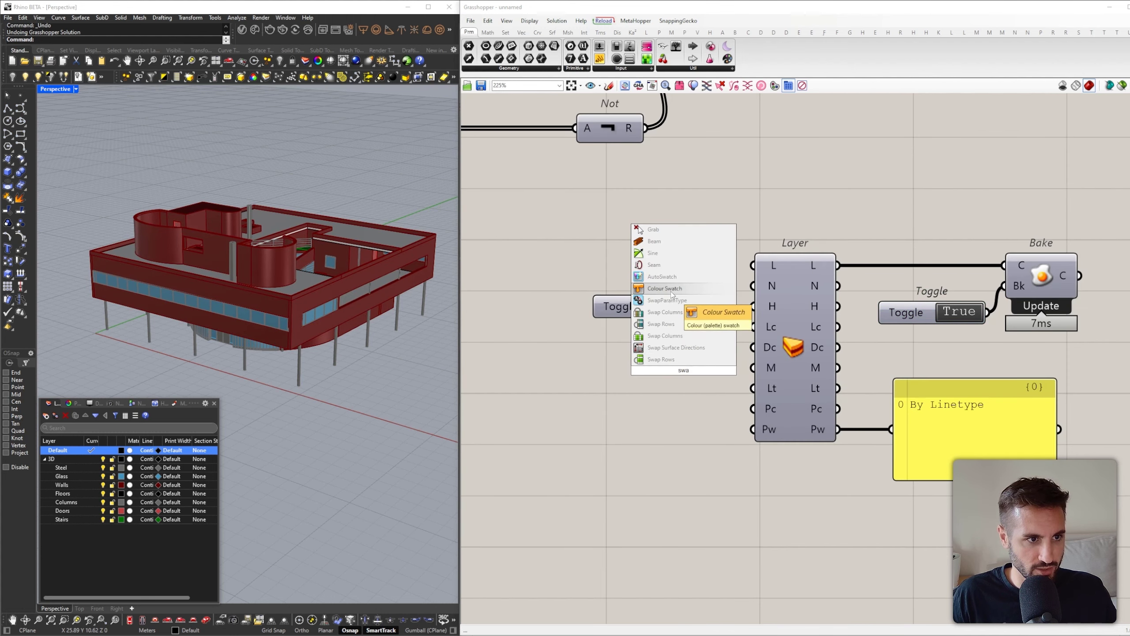
left_click(672, 293)
left_click_drag(689, 374, 666, 377)
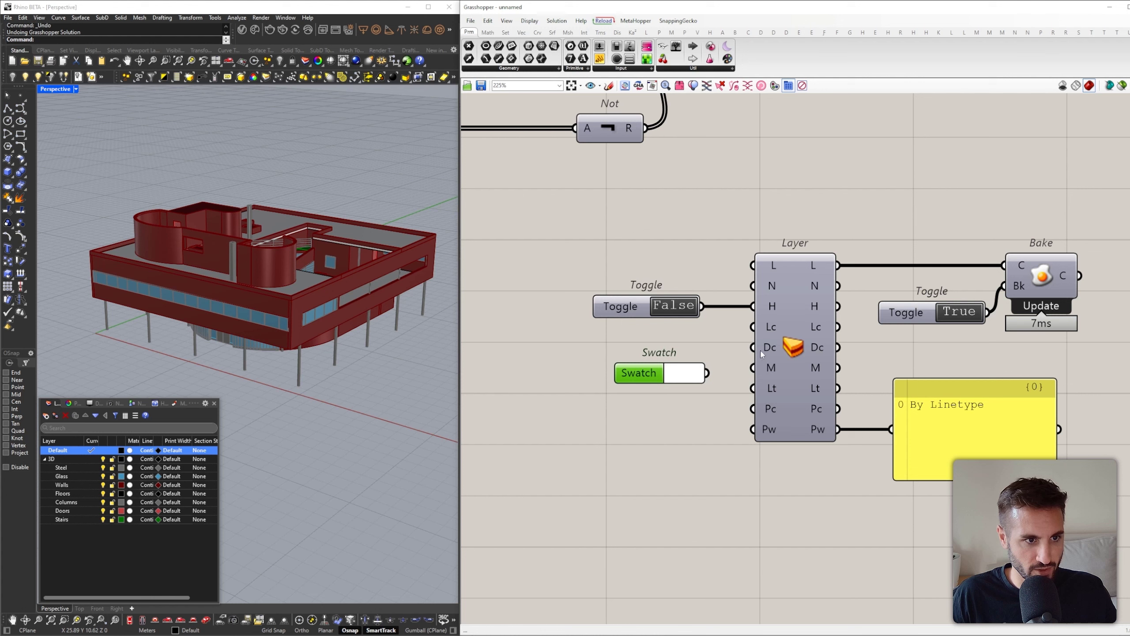
left_click_drag(752, 347, 707, 373)
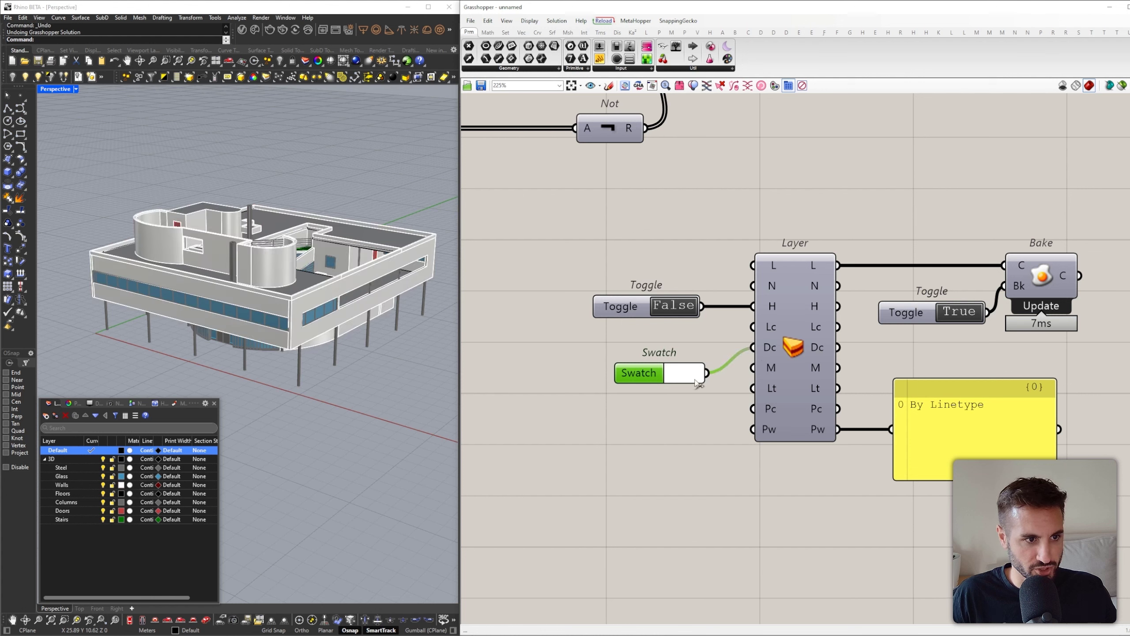
Set the swatch colour to green to recolour the walls layer, keeping the hidden toggle at False
left_click(696, 375)
left_click_drag(725, 423, 732, 430)
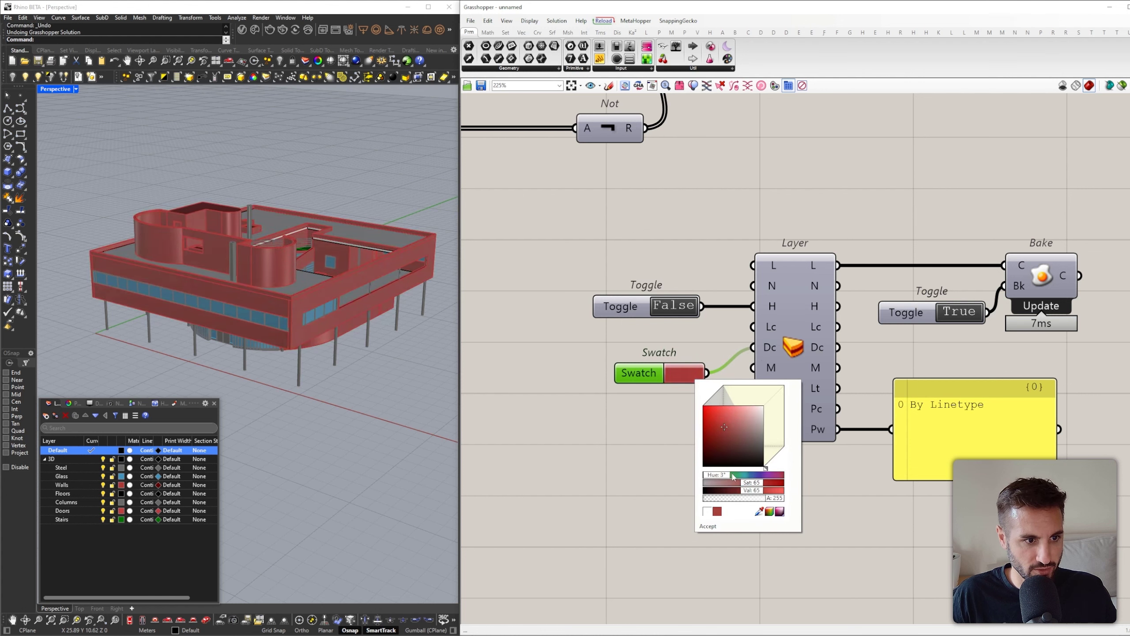
left_click(747, 478)
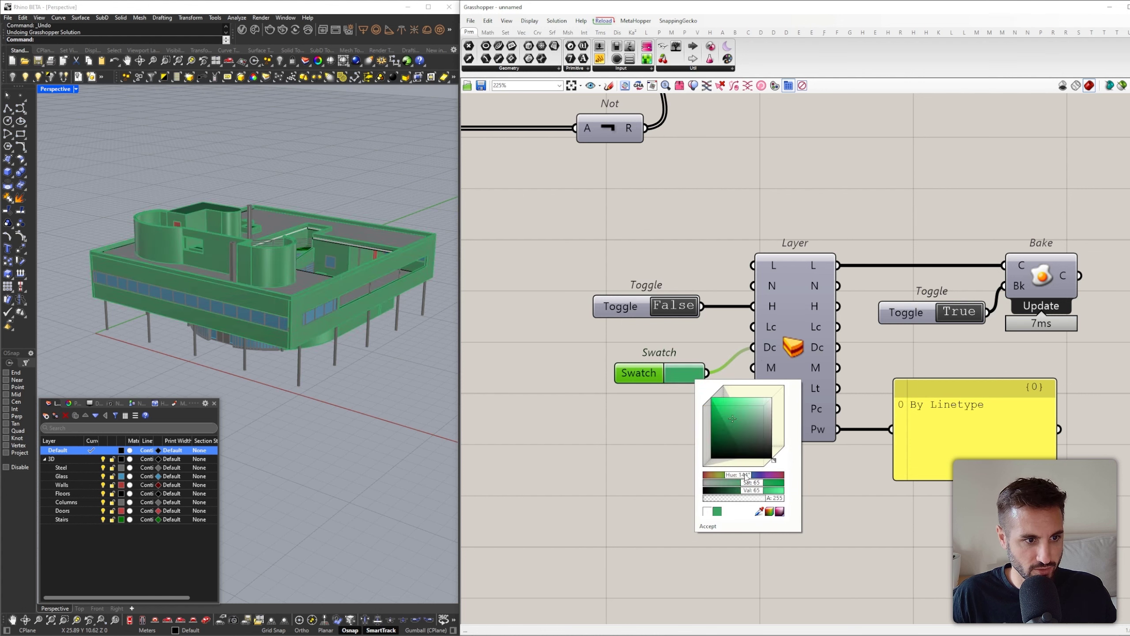
left_click(674, 306)
left_click(674, 306)
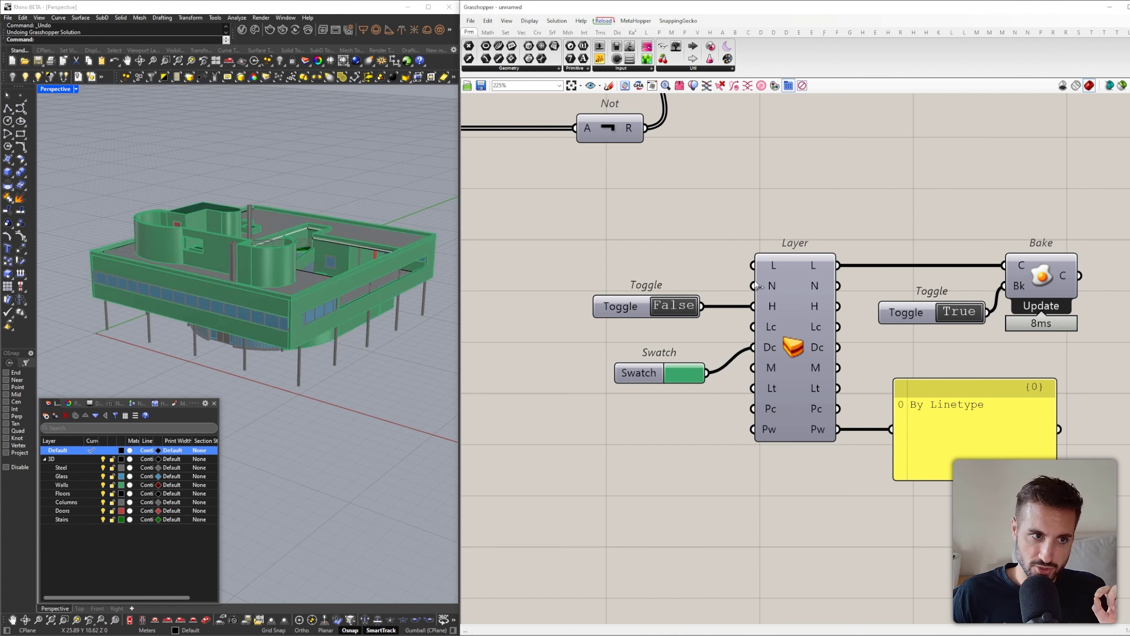
Add a panel with the text "Exterior walls", enlarge it slightly and place it above the hidden toggle
right_click_drag(682, 270, 698, 339)
mouse_move(790, 340)
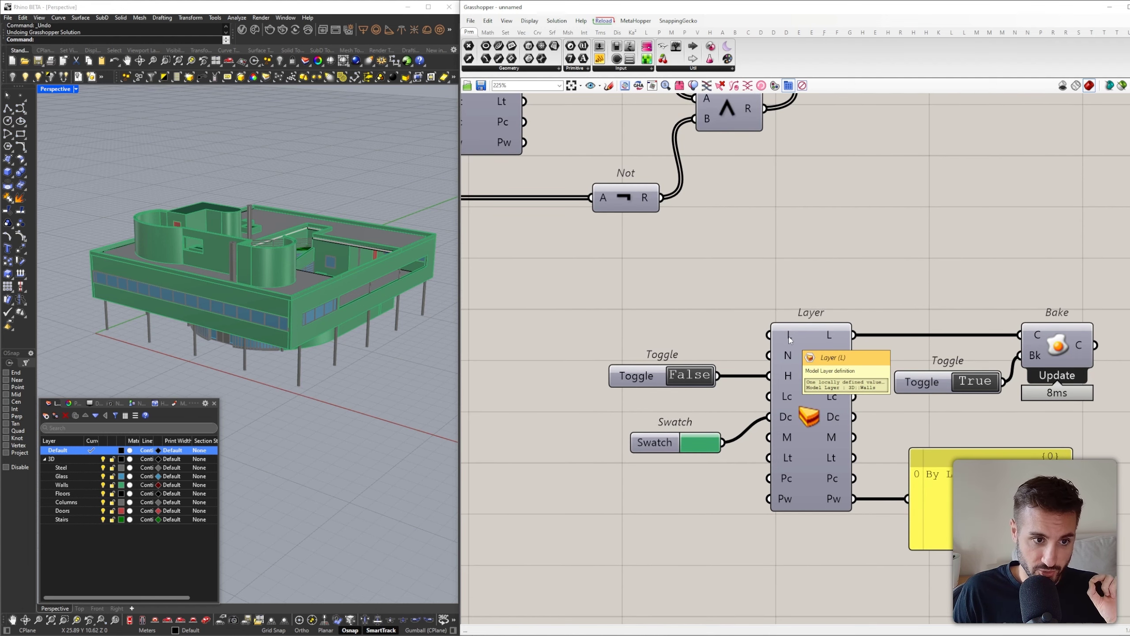
double_click(671, 319)
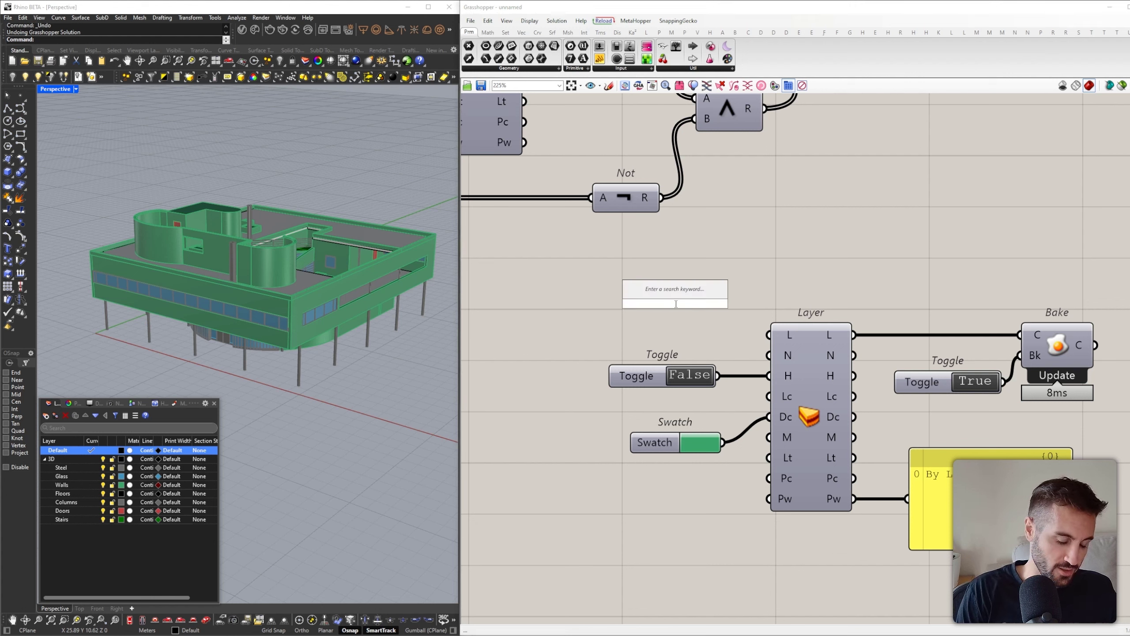
type("//")
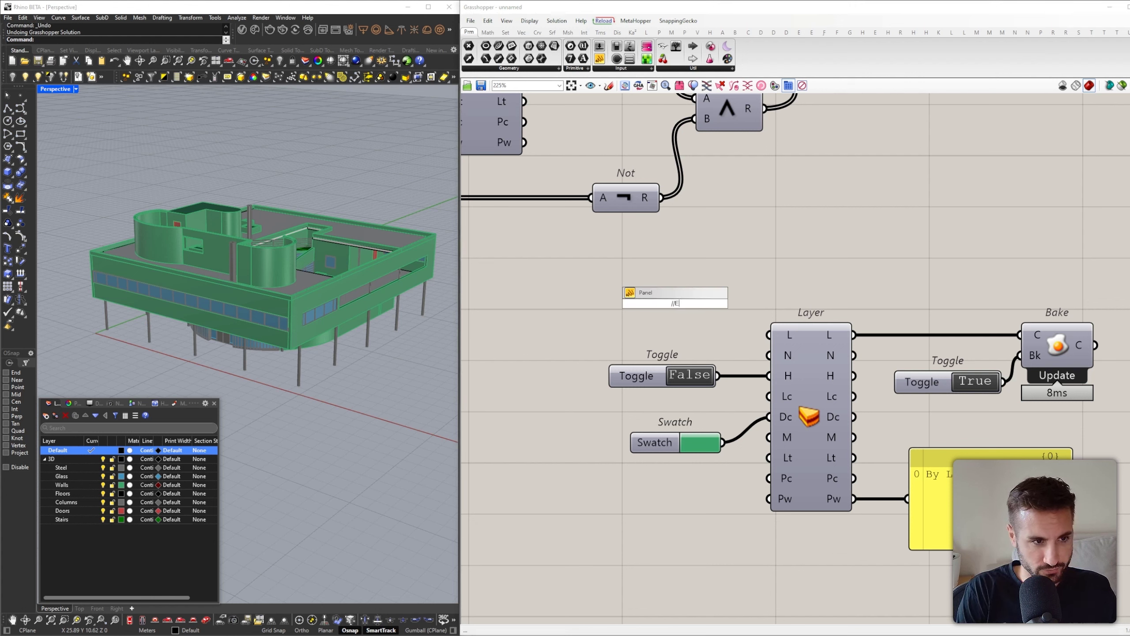
type("E")
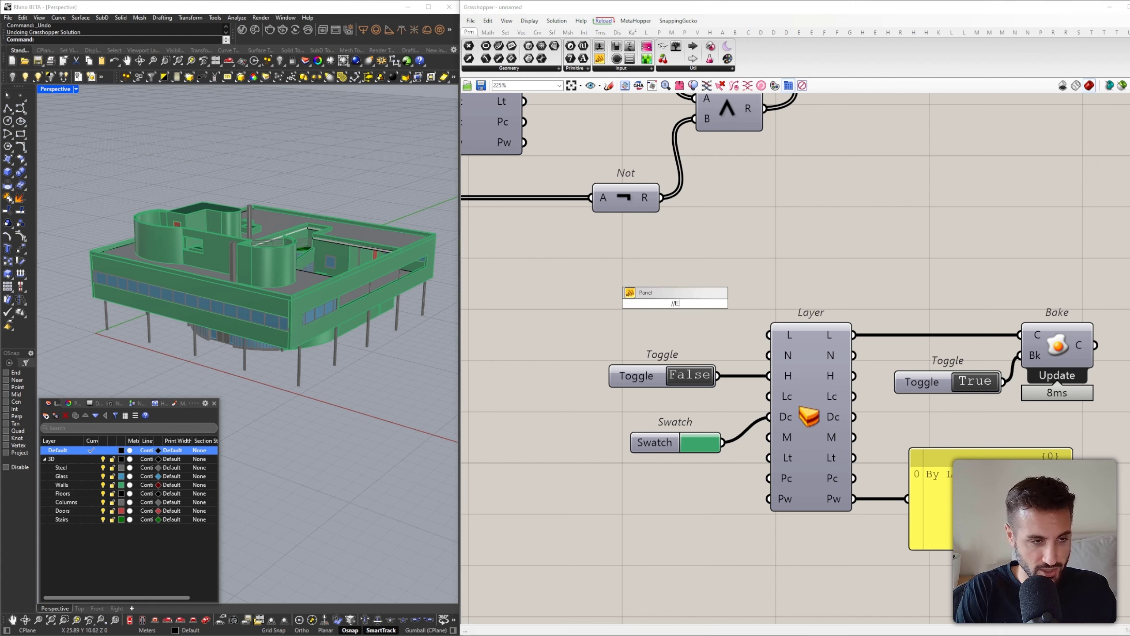
type("xterior walls")
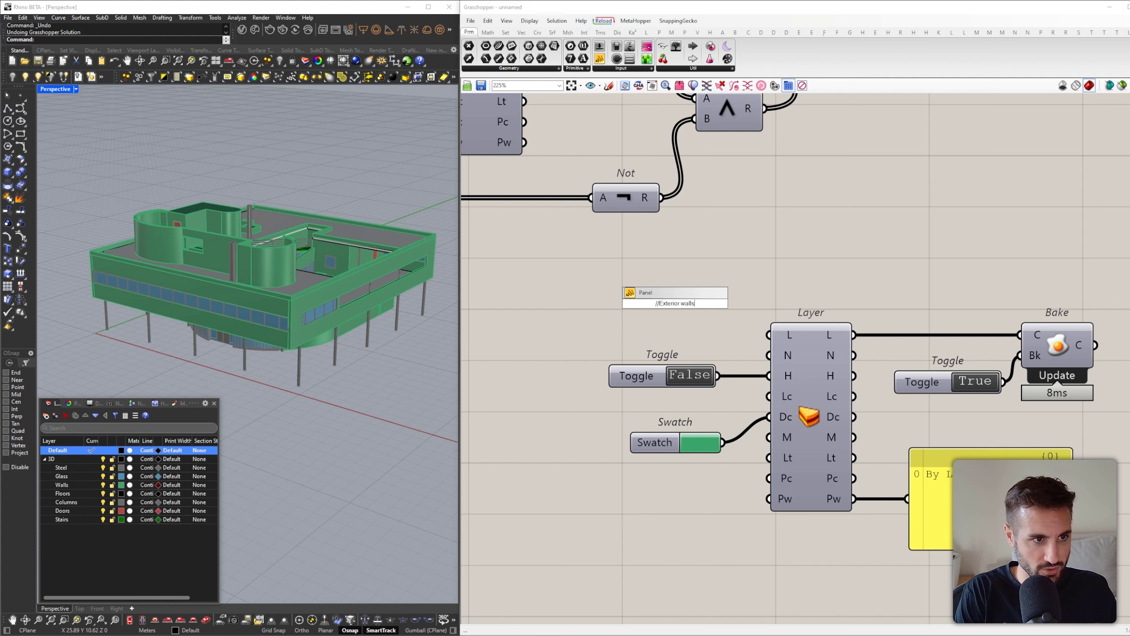
key("Return")
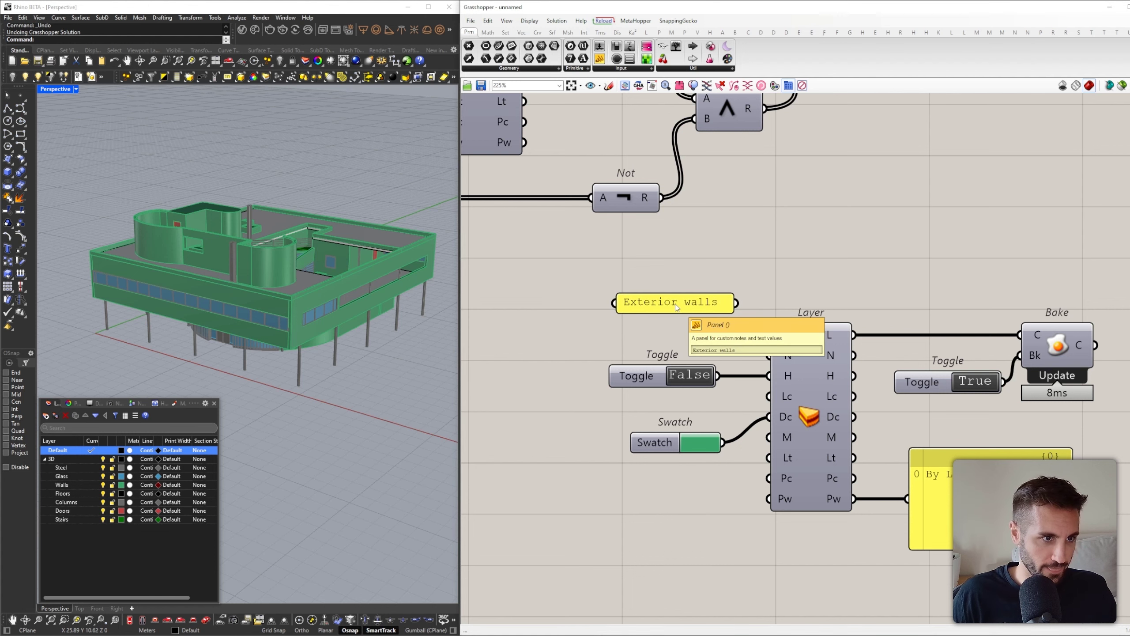
left_click_drag(732, 312, 737, 323)
left_click_drag(708, 312, 645, 320)
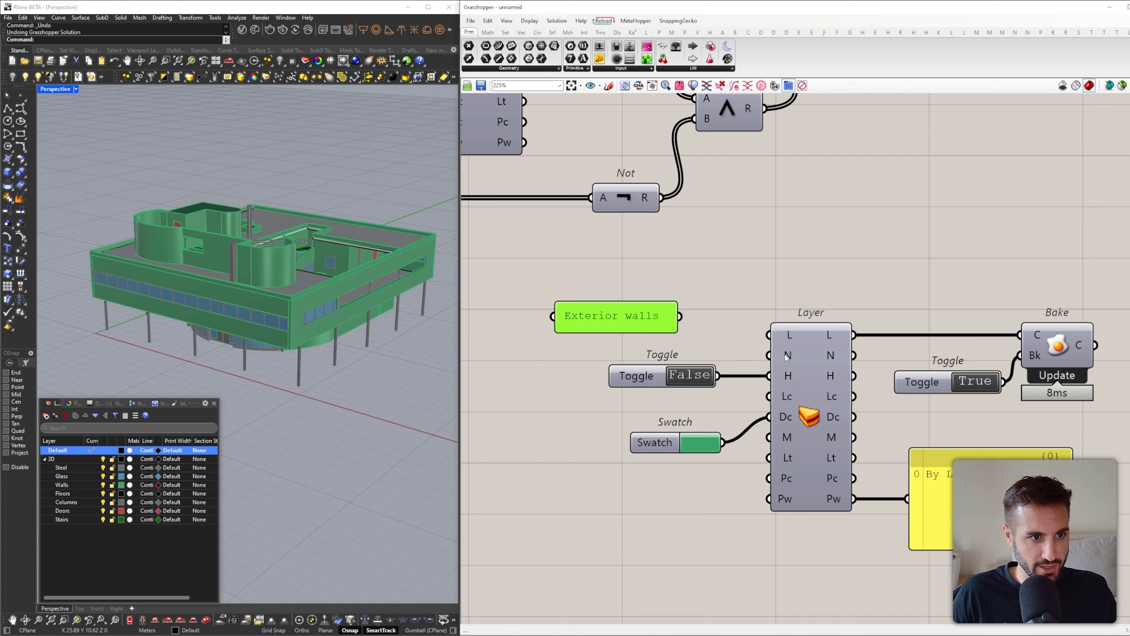
Connect the Exterior walls panel to the second Layer component's N input and check the layer's name in Rhino's layer list
left_click_drag(769, 355, 679, 317)
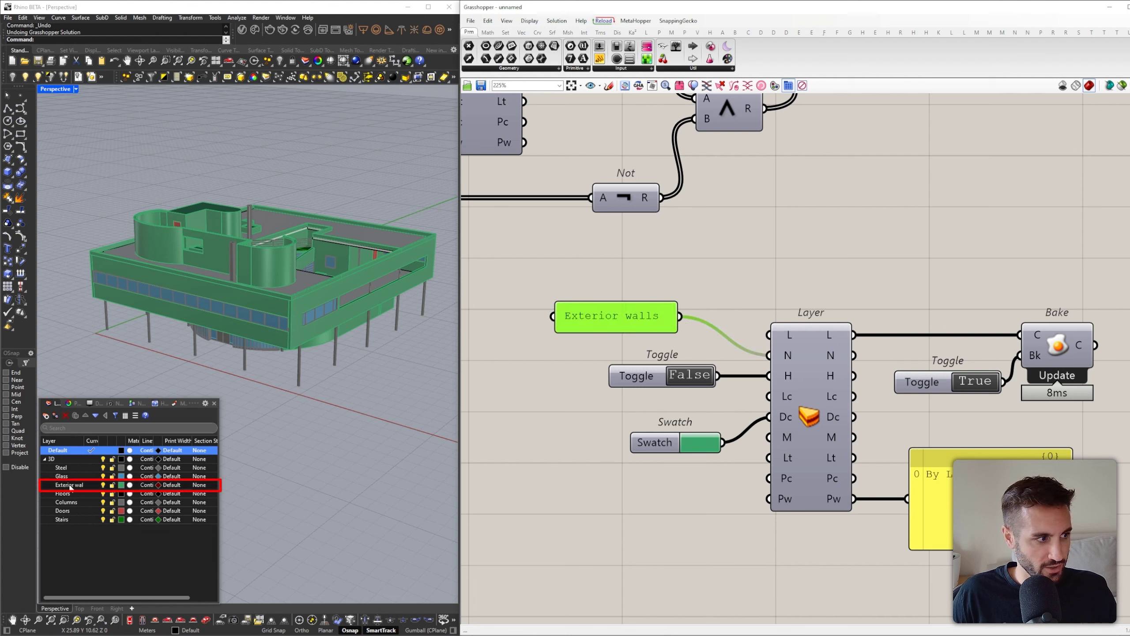
left_click_drag(770, 355, 680, 316, "ctrl")
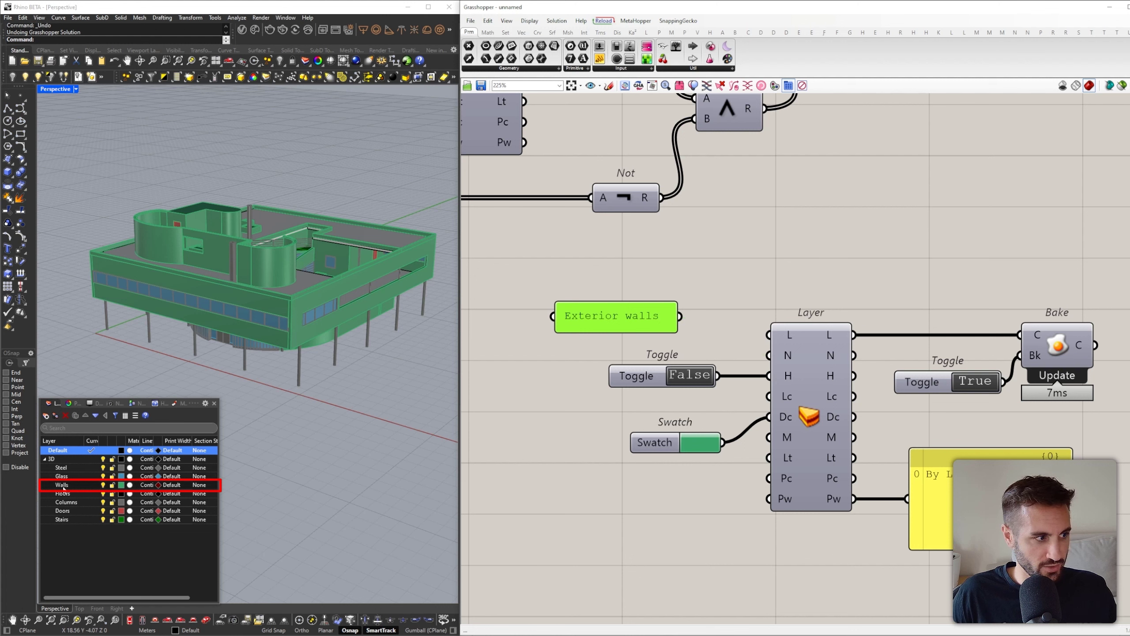
left_click_drag(680, 315, 769, 355)
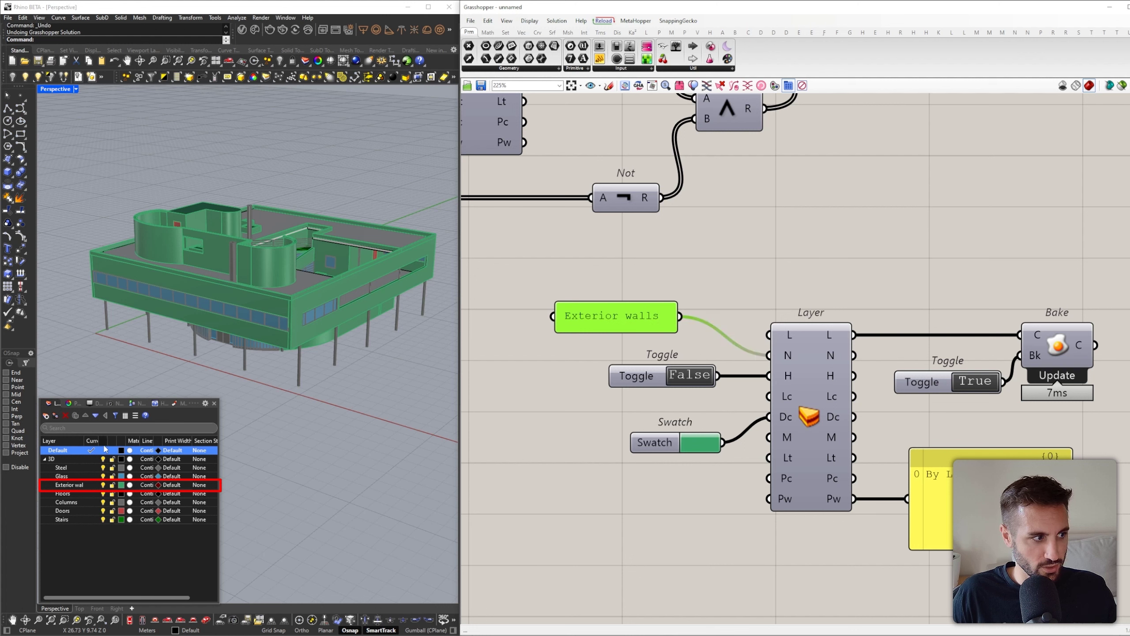
left_click_drag(100, 440, 109, 441)
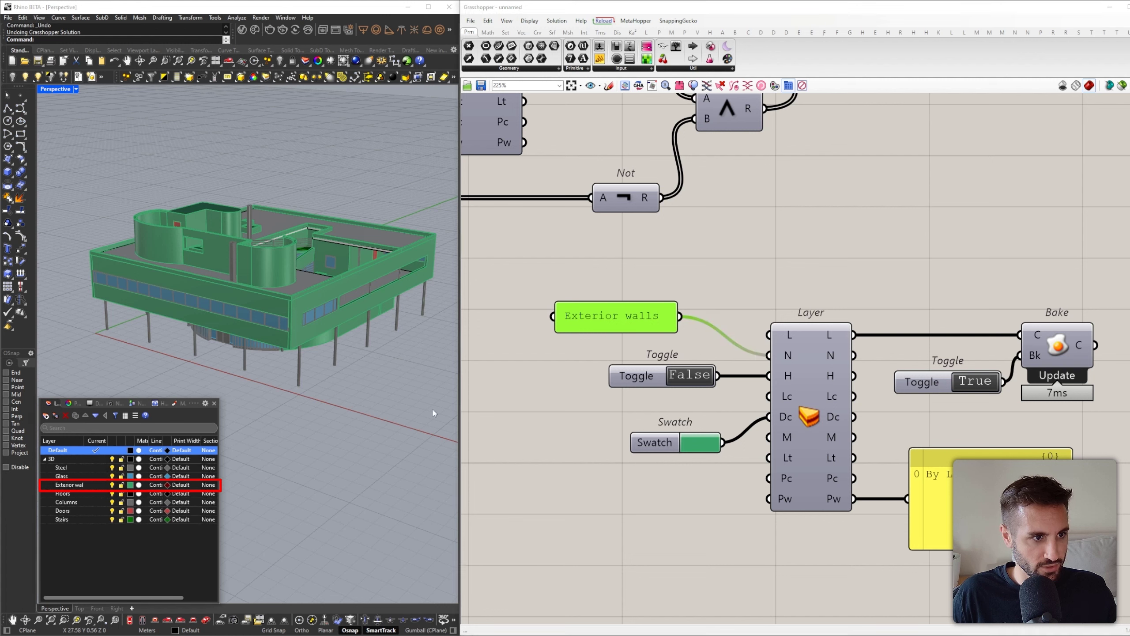
left_click(76, 485)
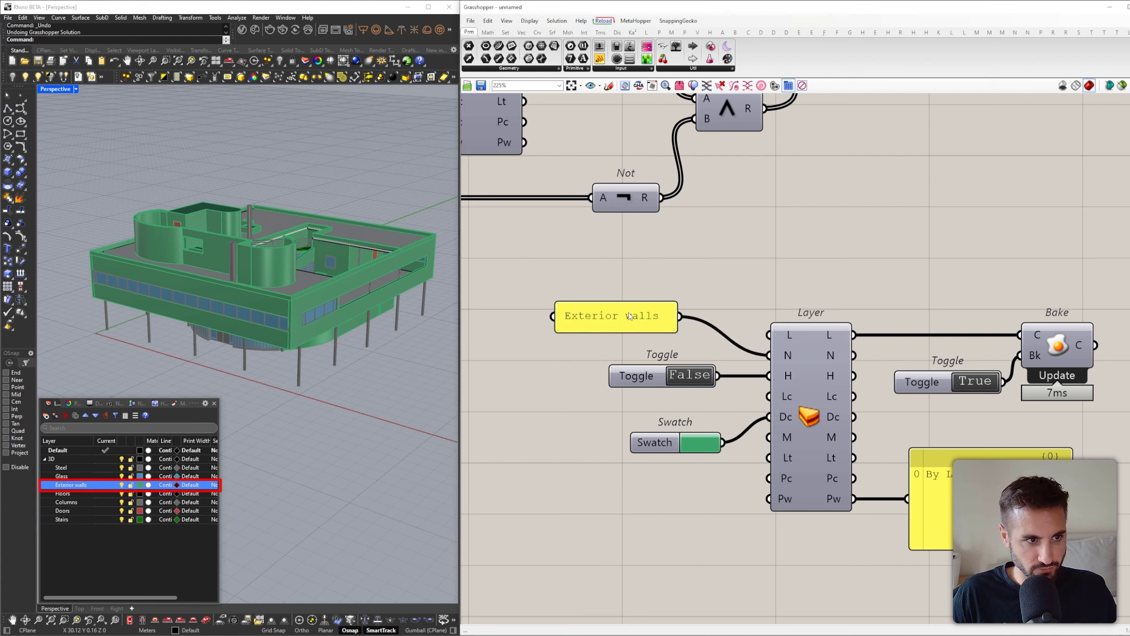
Move the Exterior walls panel nearer to the second Layer component and review the model layer set on that component's L input
left_click_drag(591, 317, 619, 314)
left_click_drag(736, 281, 877, 586)
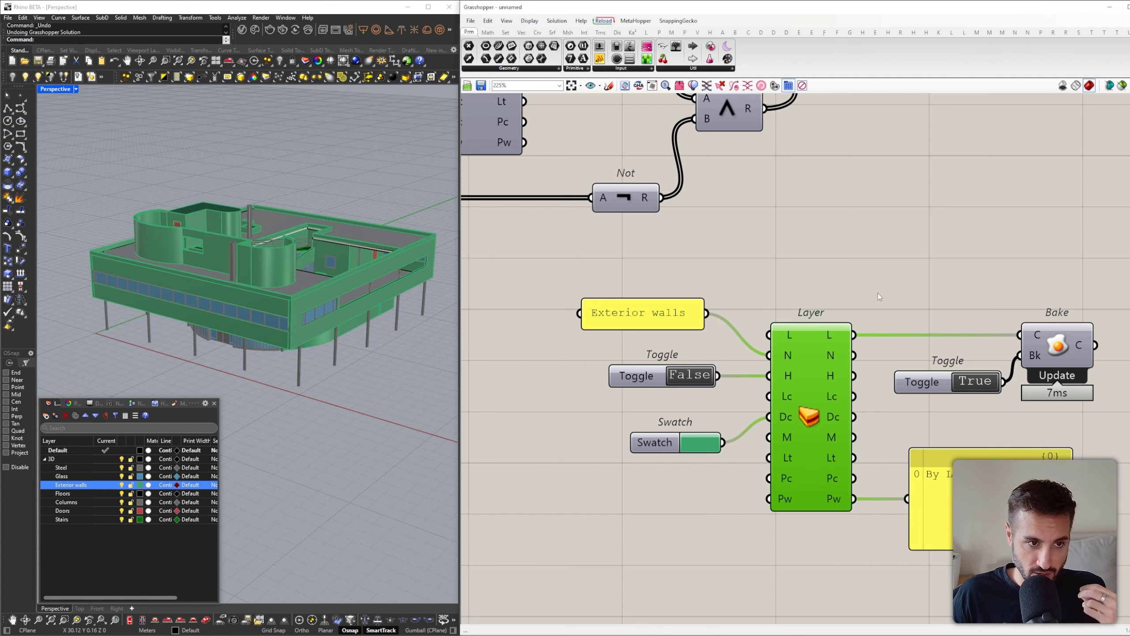
scroll(865, 230, "down", 2)
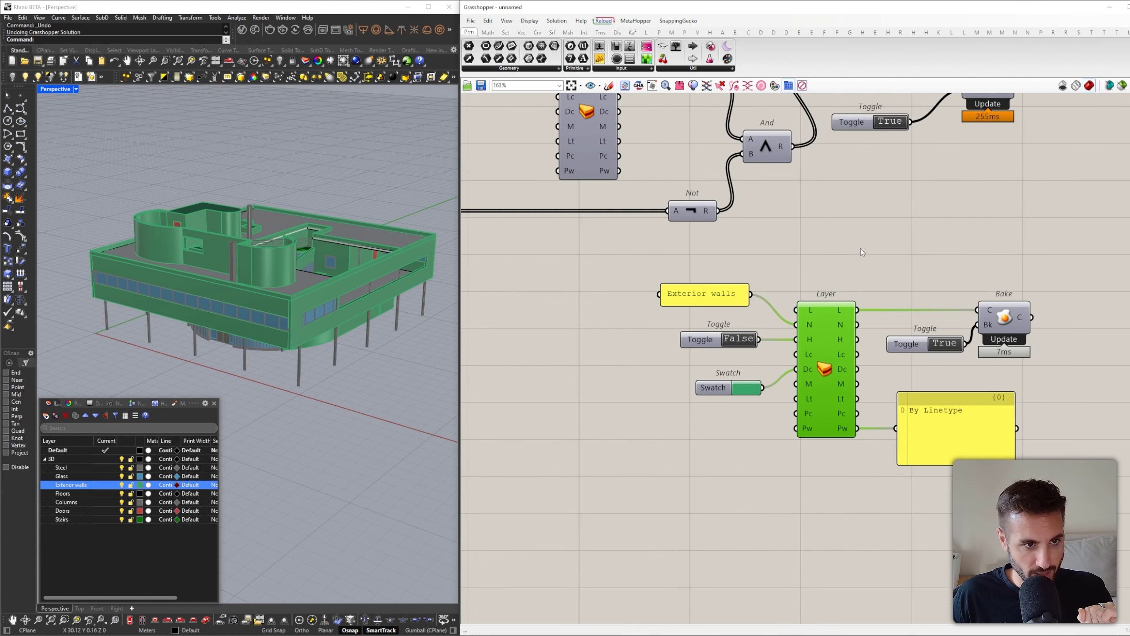
left_click(860, 248)
right_click_drag(826, 381, 761, 354)
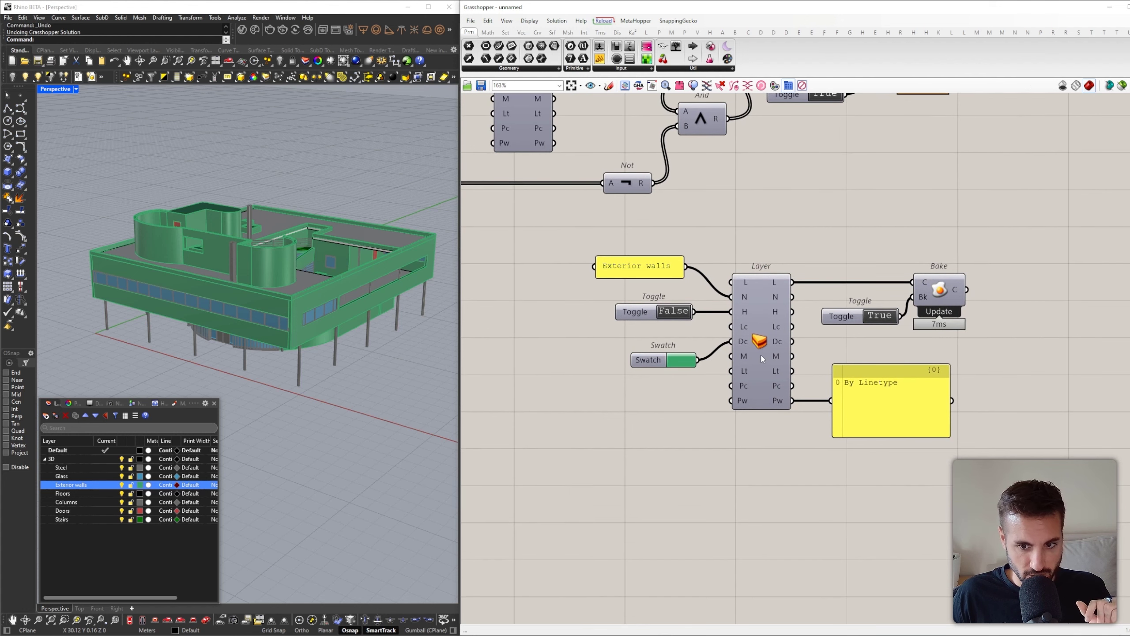
right_click(747, 285)
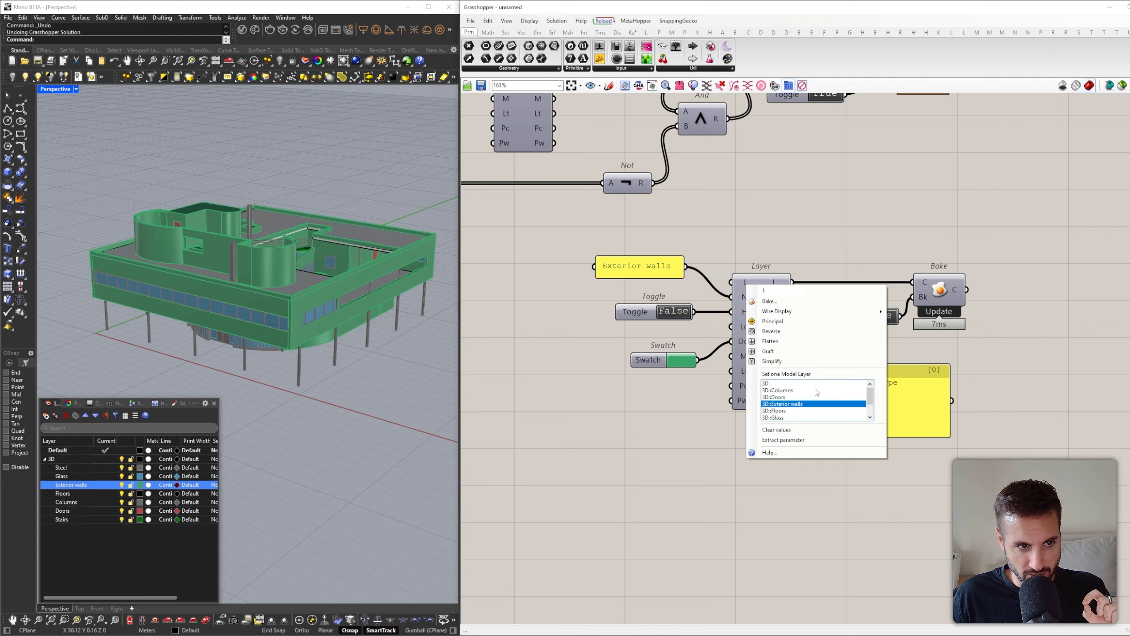
left_click(655, 436)
Add a Query Model Layers component to the lower left of the second Layer component and read its N input description
double_click(655, 436)
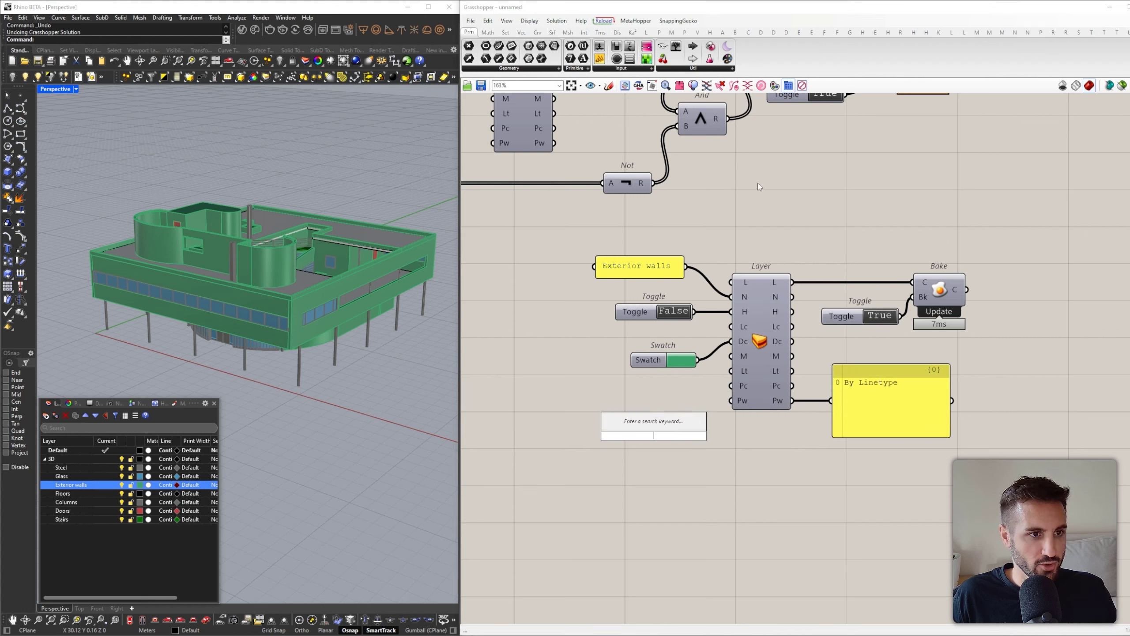
left_click(1067, 32)
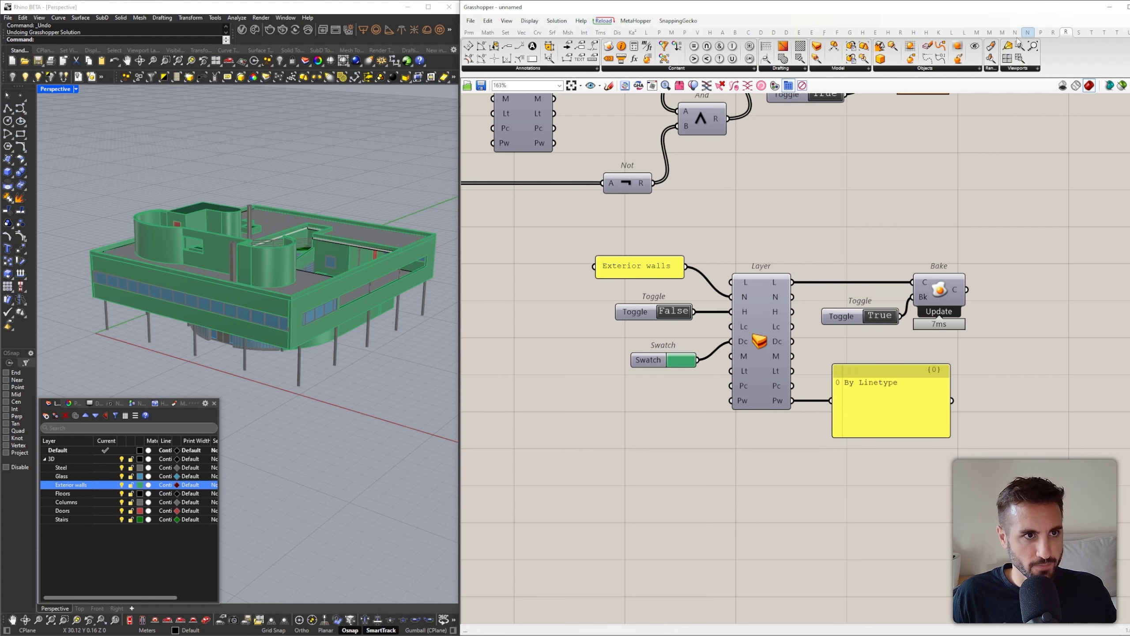
left_click(839, 69)
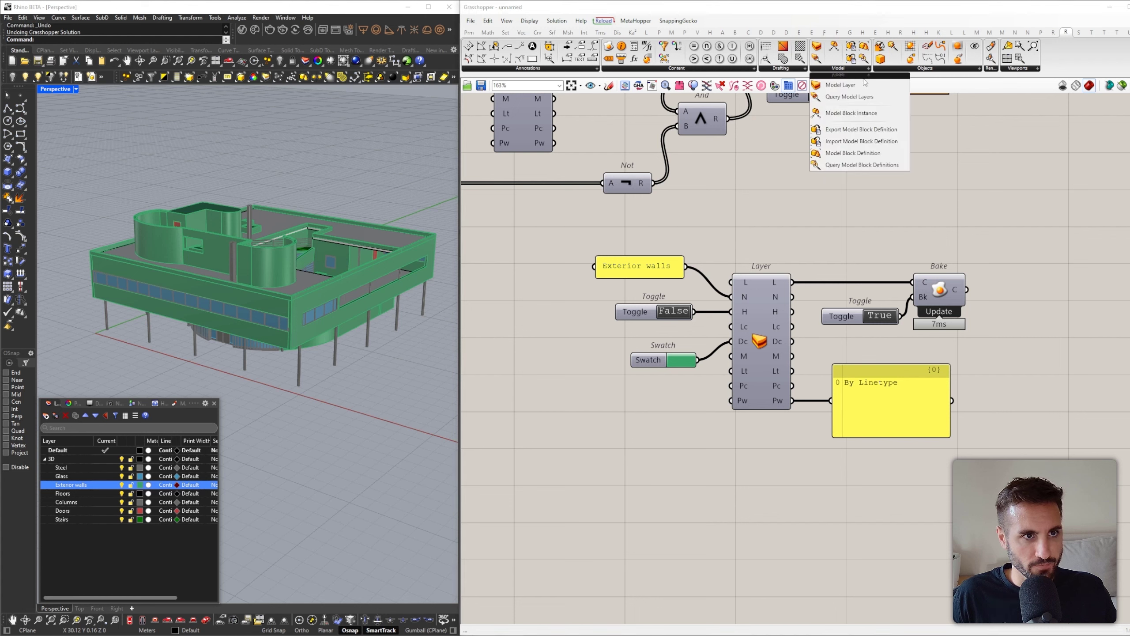
left_click(844, 101)
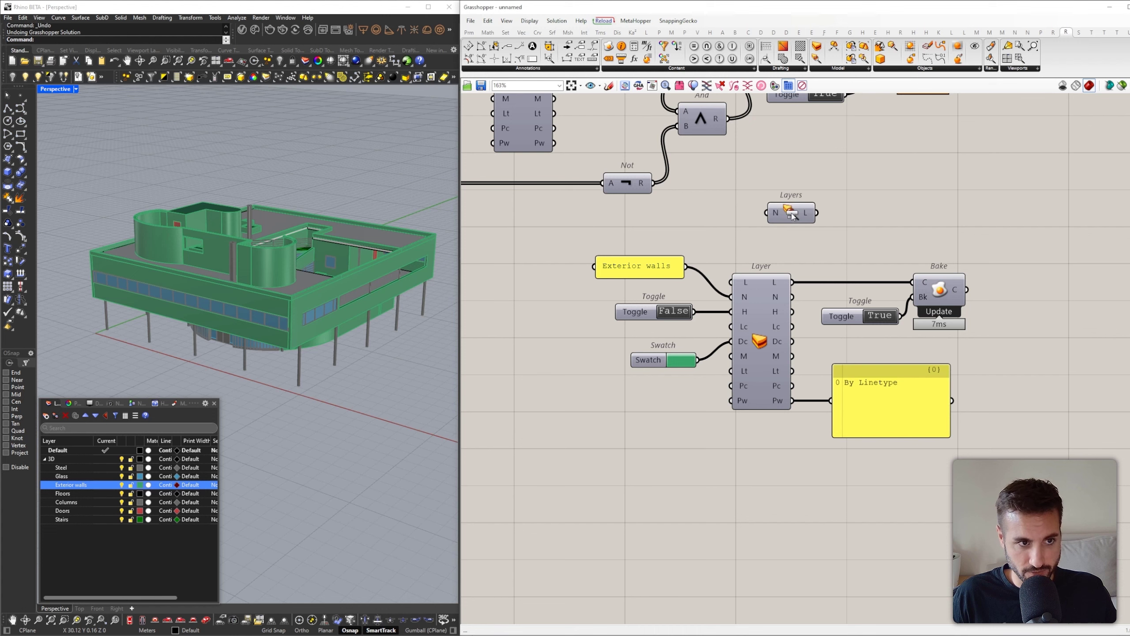
left_click(560, 408)
right_click_drag(560, 409, 749, 412)
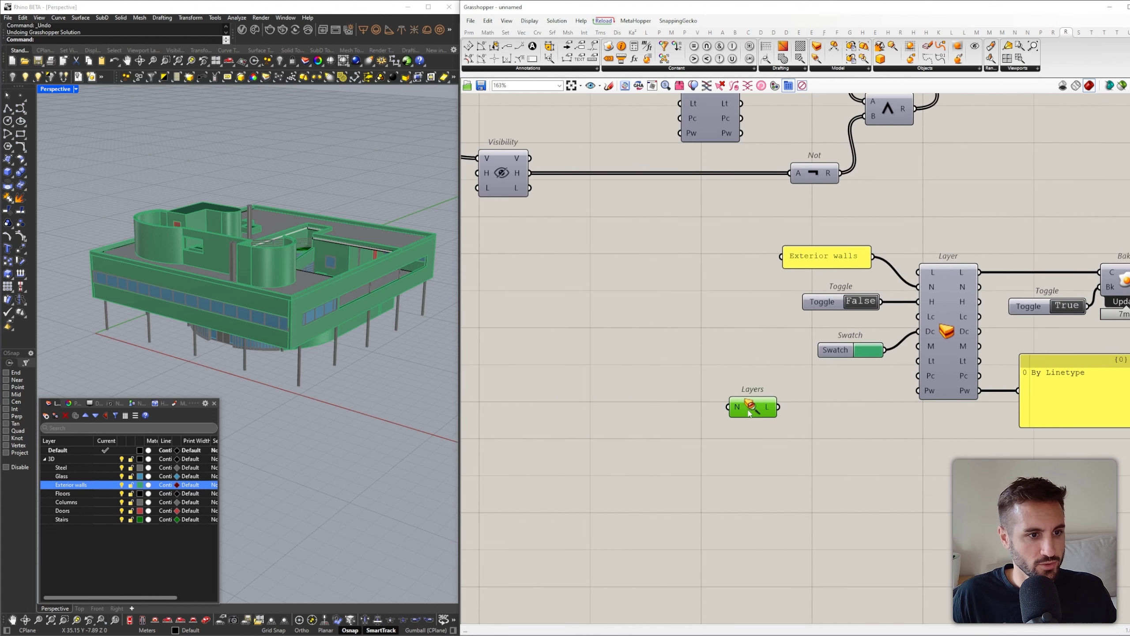
mouse_move(737, 412)
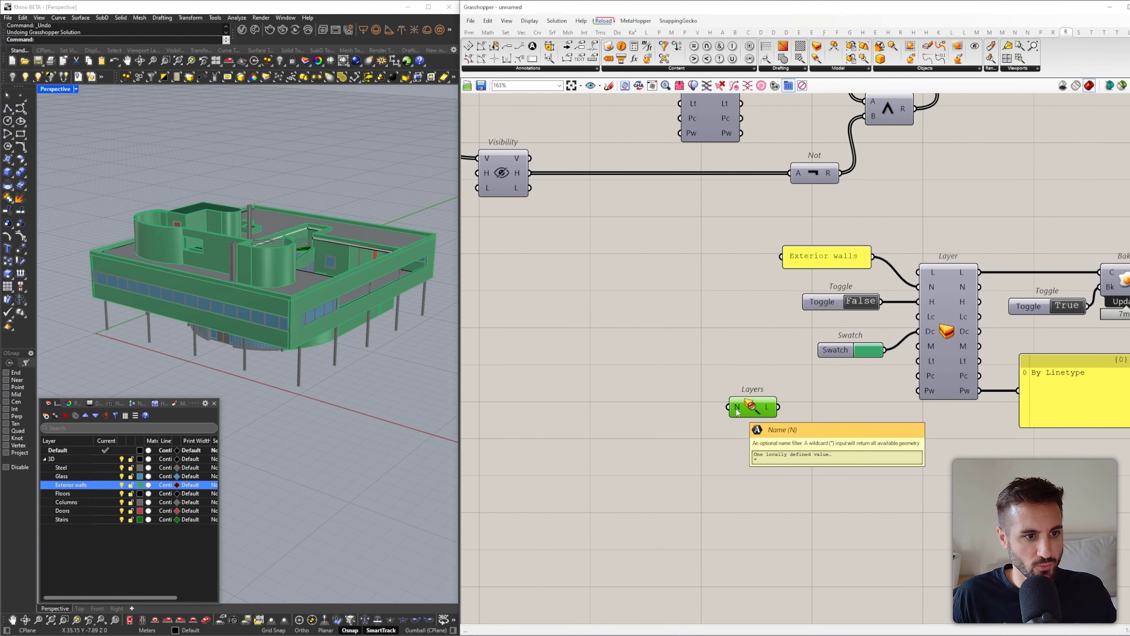
Add a panel with the text "Walls" beside the Layers query component and connect it to the N input
double_click(673, 396)
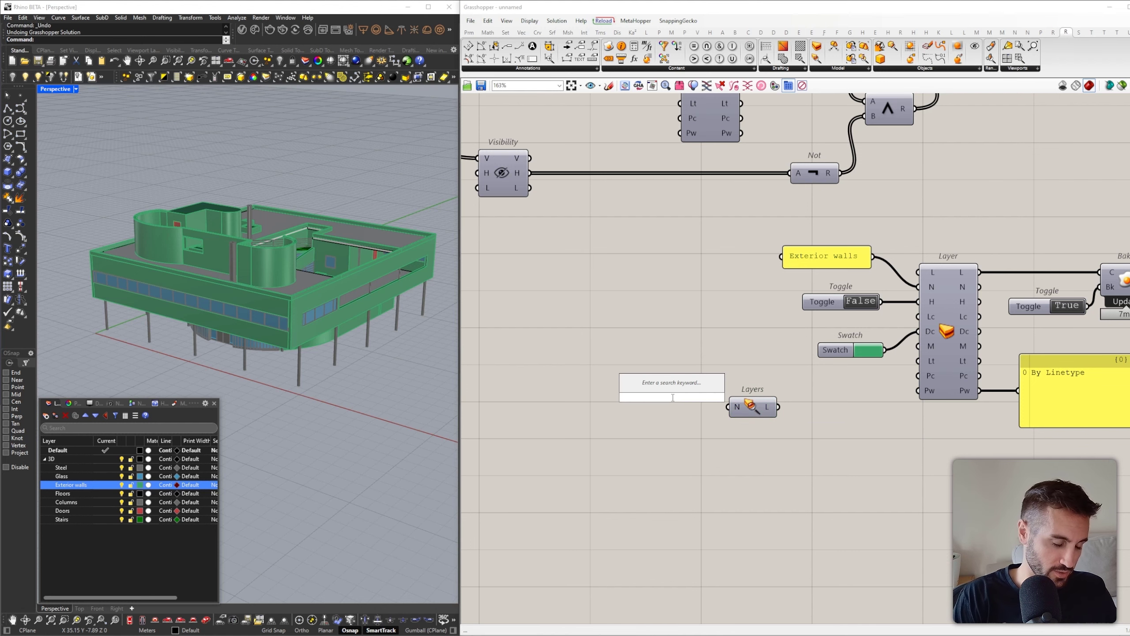
type("//Walls")
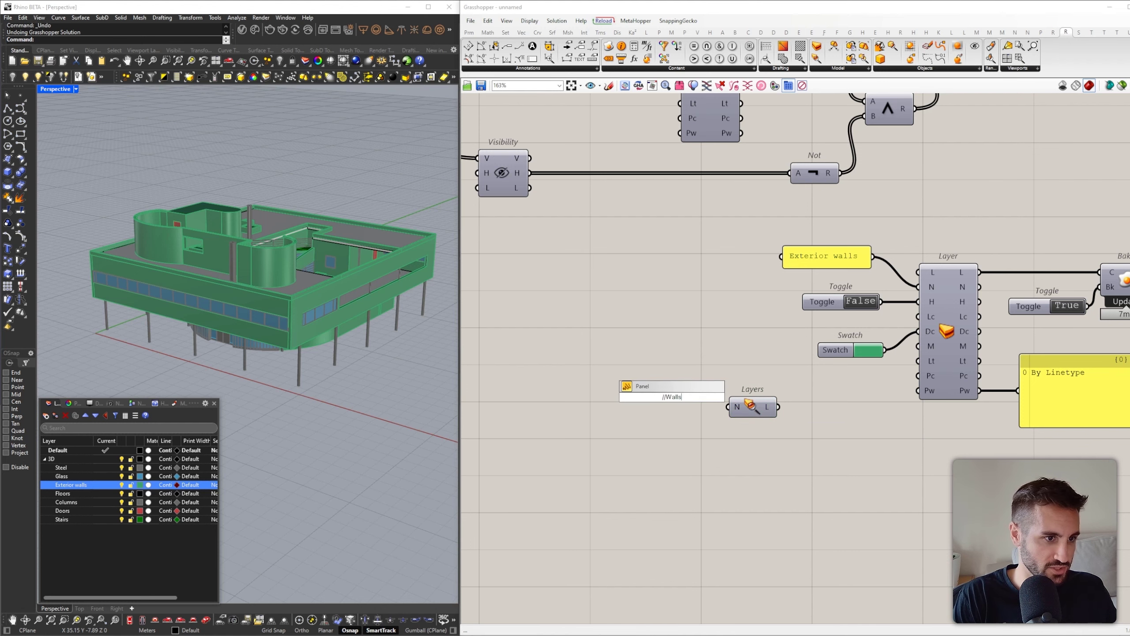
key("Return")
scroll(674, 402, "up", 2)
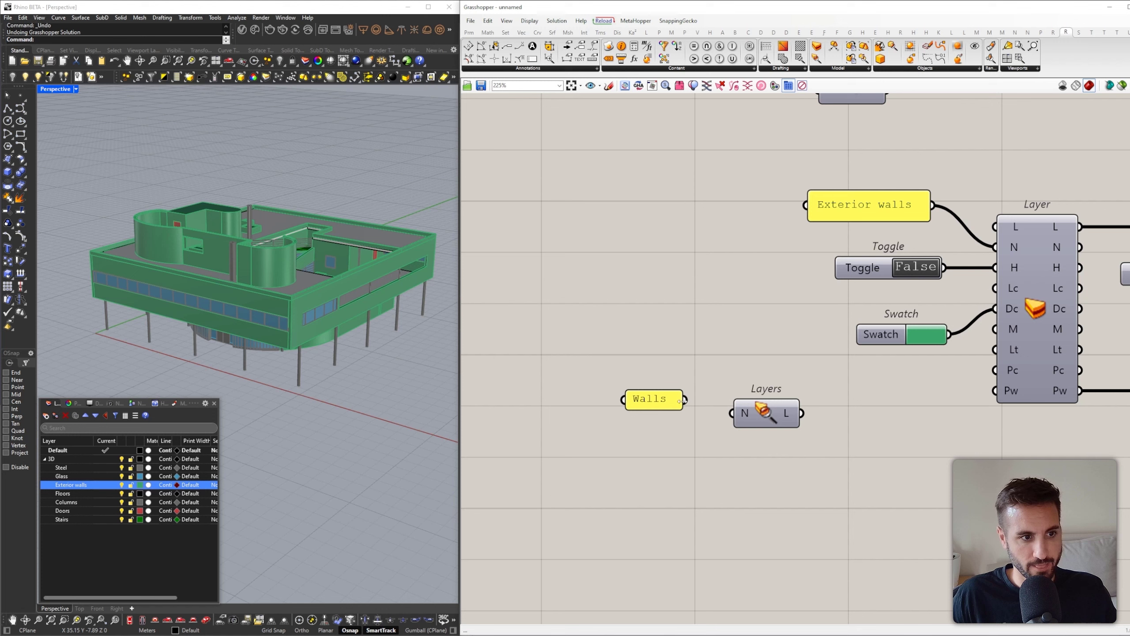
left_click_drag(713, 400, 796, 317)
scroll(796, 317, "down", 2)
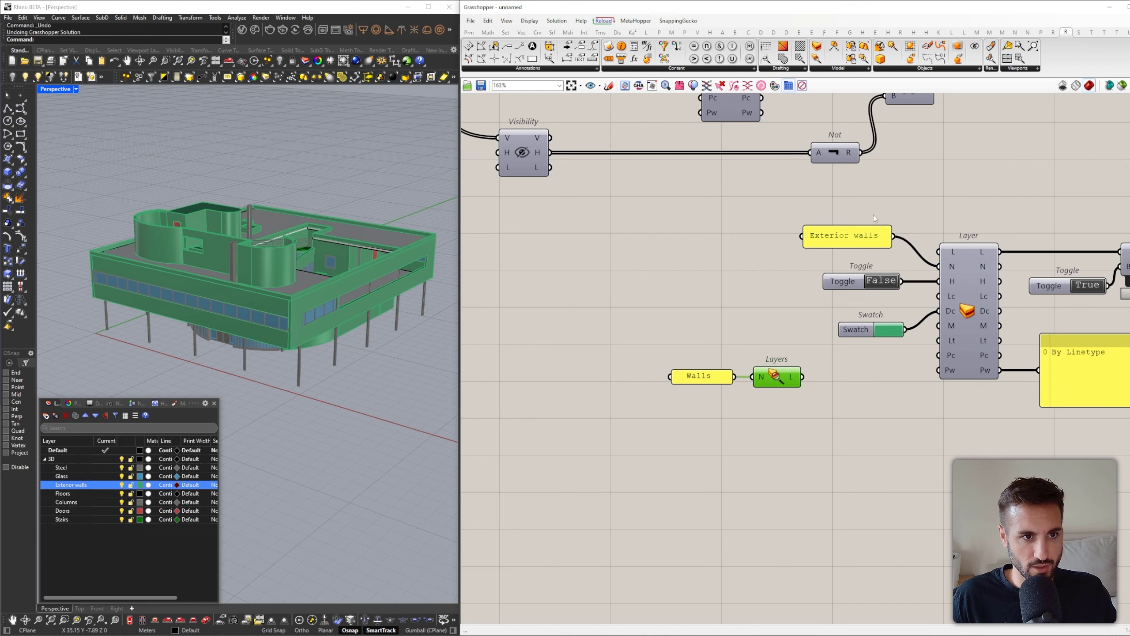
Disconnect the Exterior walls panel from the second Layer component's N input, keeping the panel on the canvas
left_click_drag(837, 189, 800, 251)
key("Delete")
right_click_drag(916, 246, 764, 218)
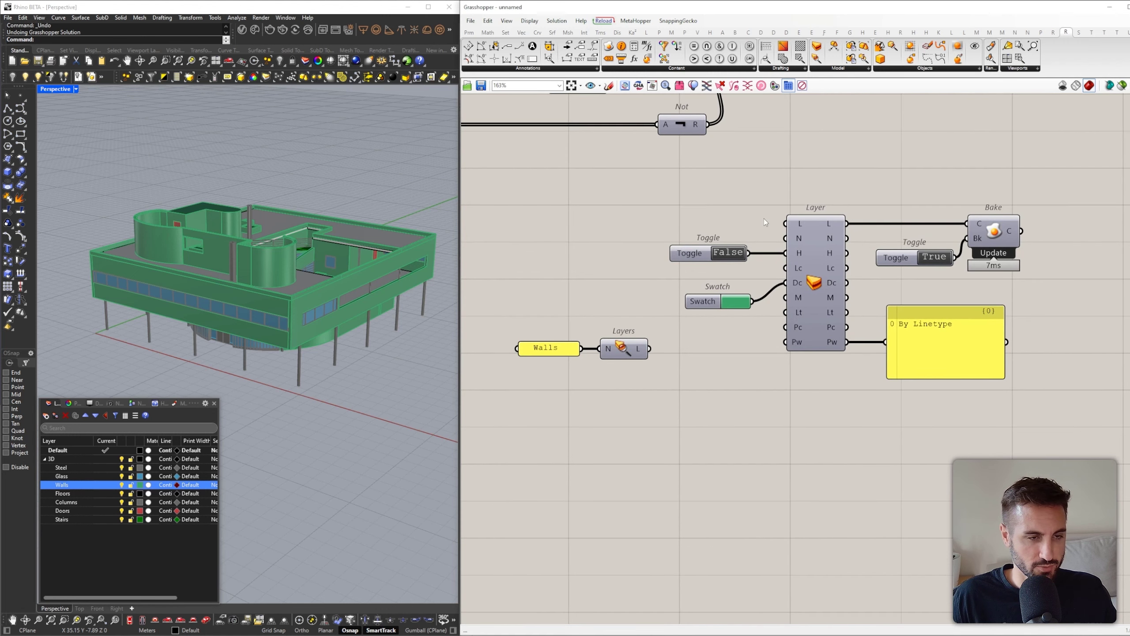
key("ctrl+z")
left_click(774, 220)
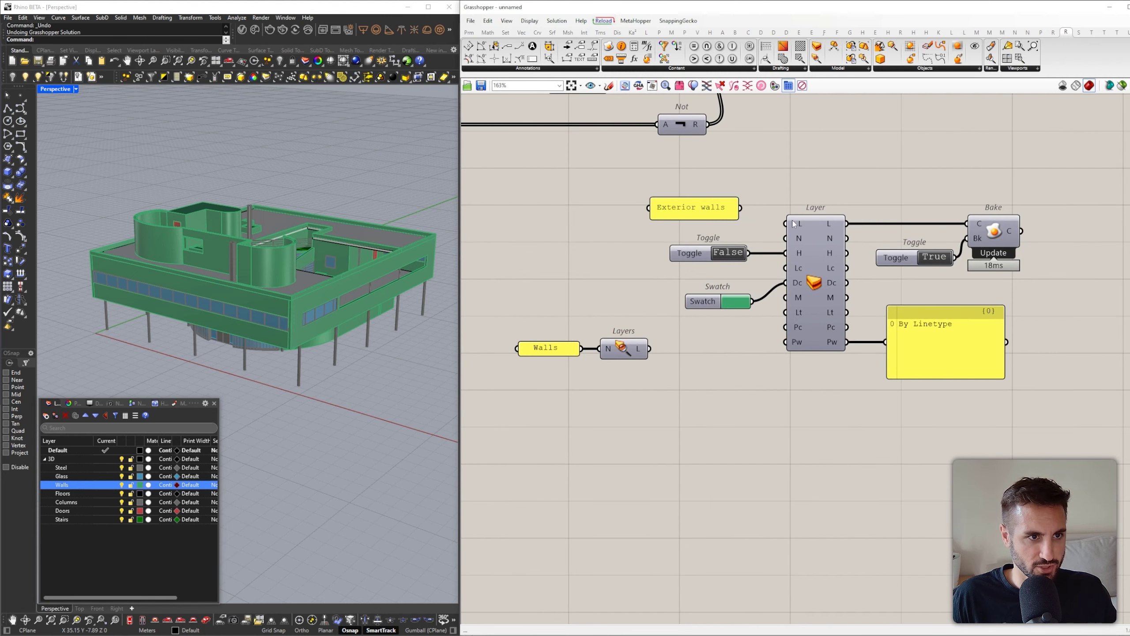
Connect the Layers query output to the second Layer component's L input and feed that component's L output into the result panel
left_click_drag(793, 224, 649, 349)
left_click(548, 349)
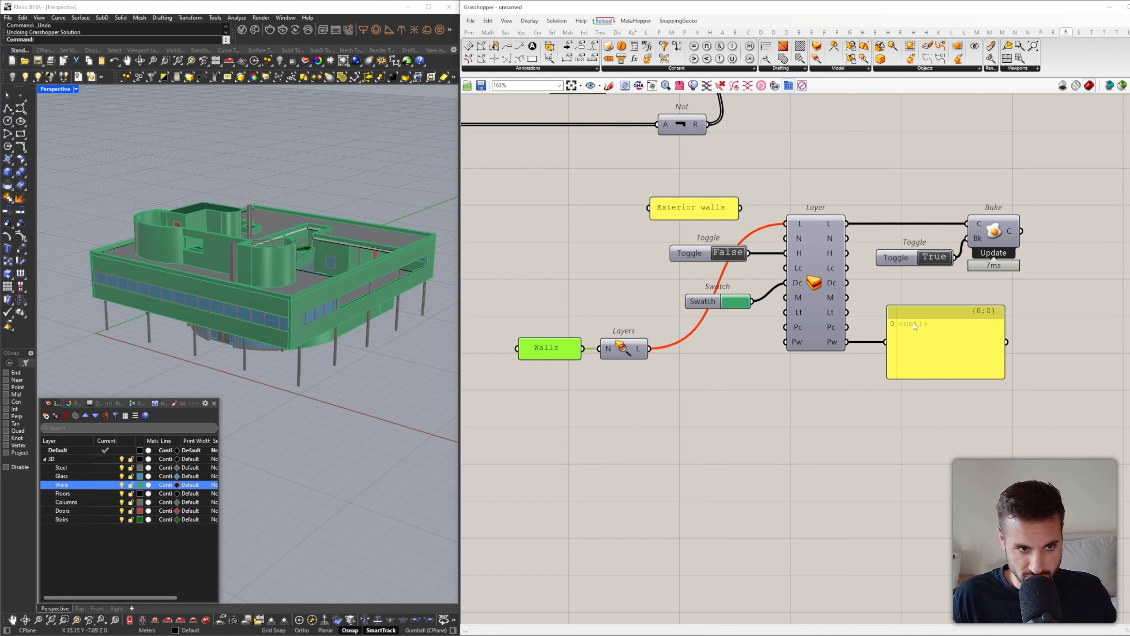
left_click_drag(846, 224, 885, 342)
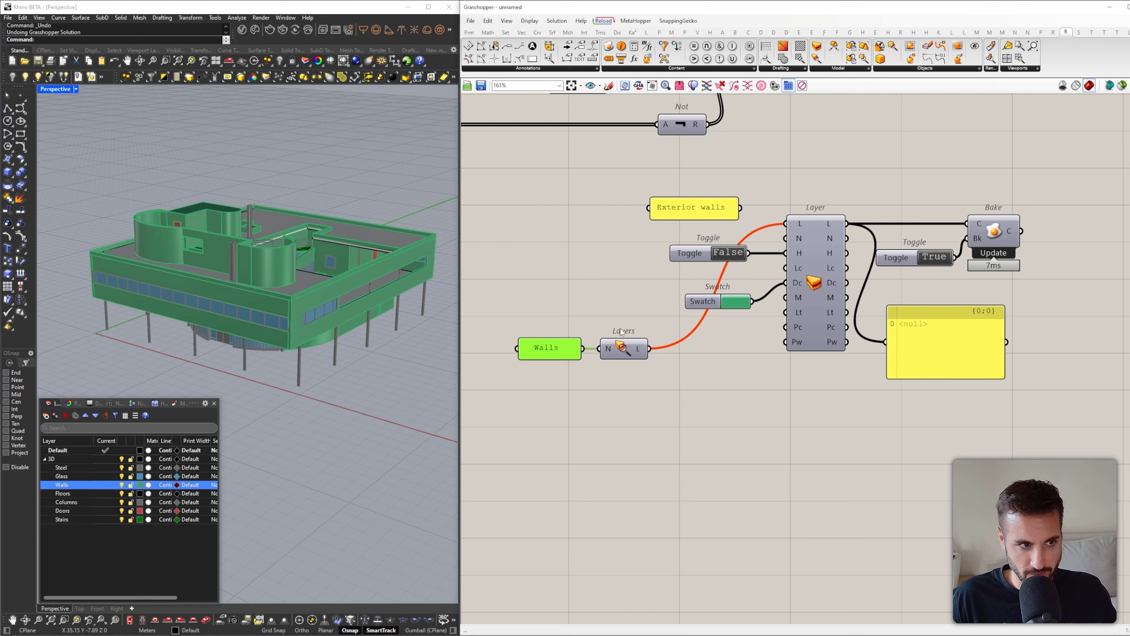
Change the Walls panel text to "*Walls" and shift the panel slightly away from the Layers query component
double_click(551, 357)
left_click(464, 287)
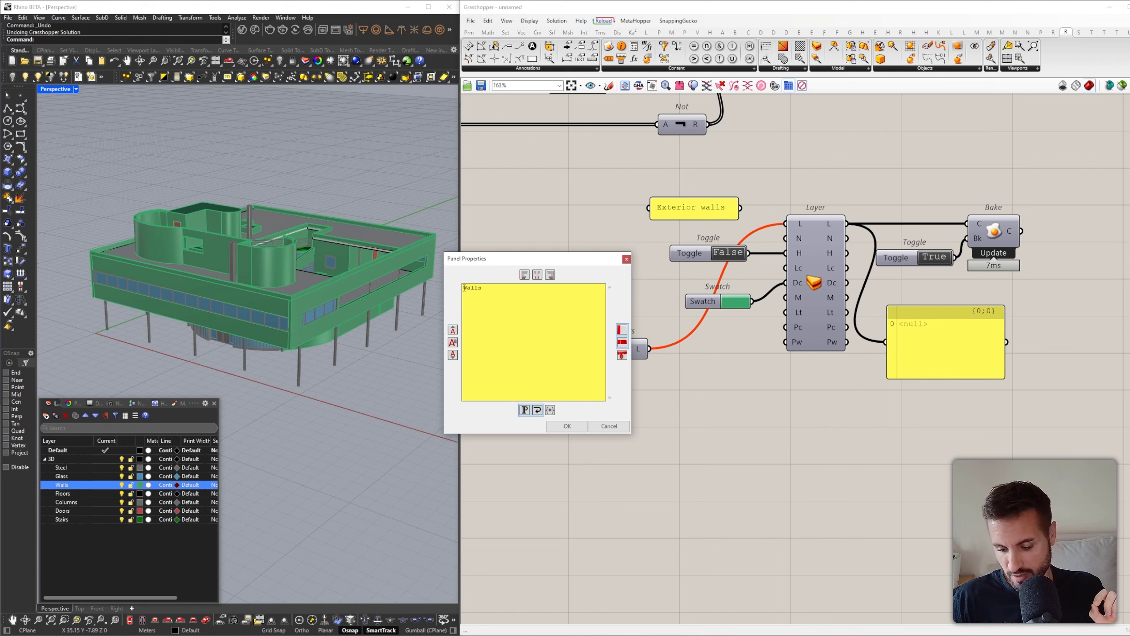
type("*")
left_click(567, 426)
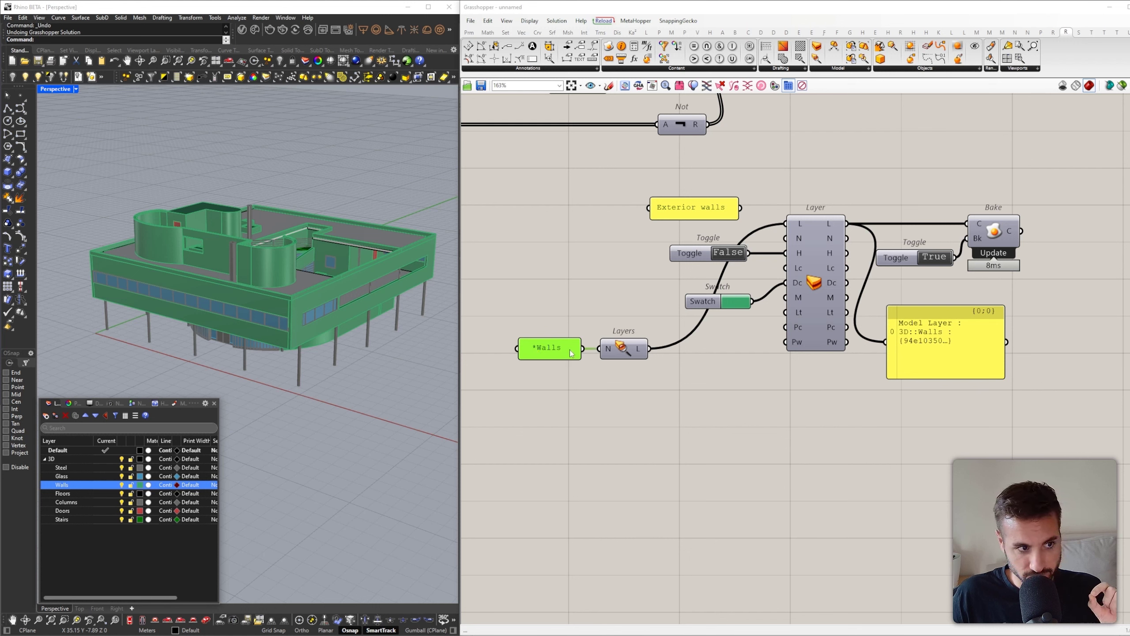
left_click_drag(557, 349, 552, 349)
Inspect the Layers query's L output, point out the layer's full name on a temporary screen capture and discard the capture
mouse_move(641, 349)
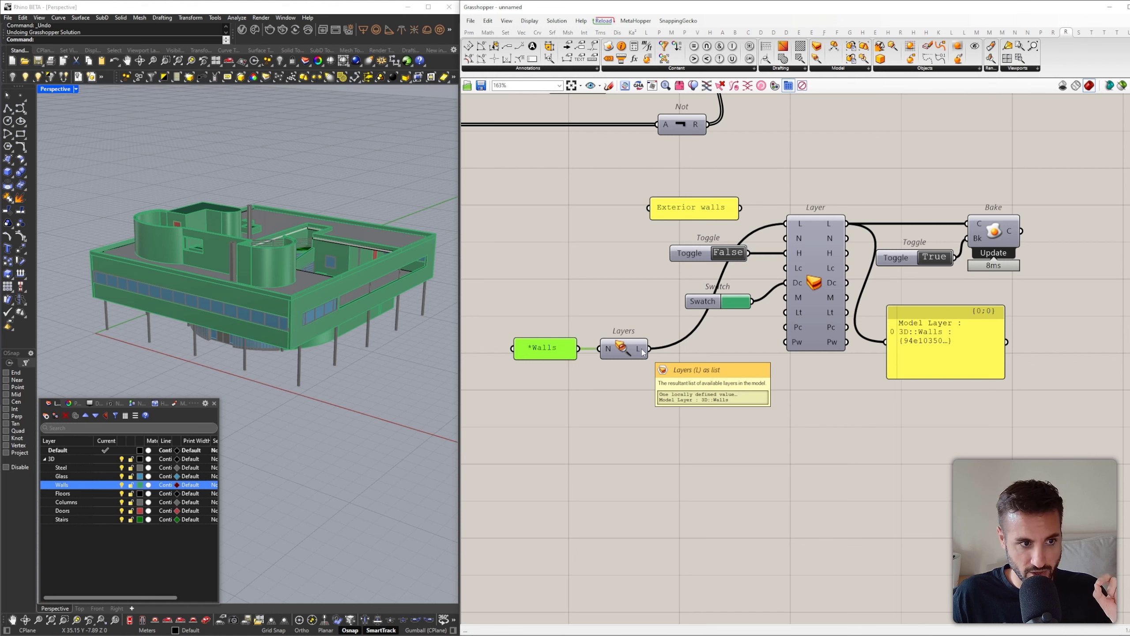
key("Print")
left_click_drag(546, 292, 834, 450)
left_click(845, 368)
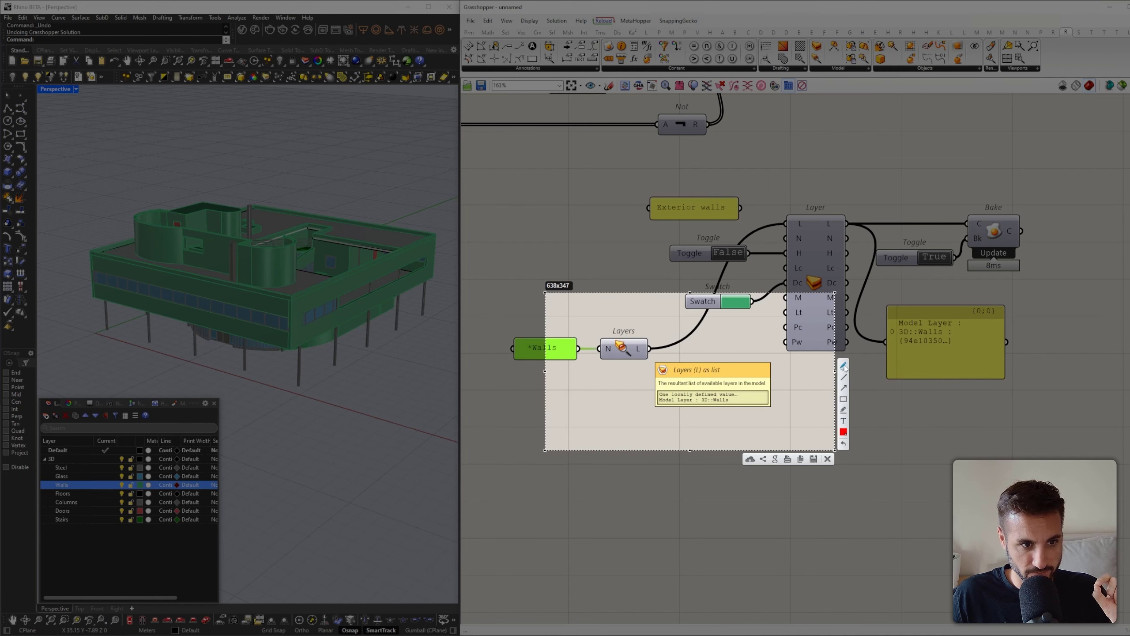
left_click_drag(758, 388, 742, 403)
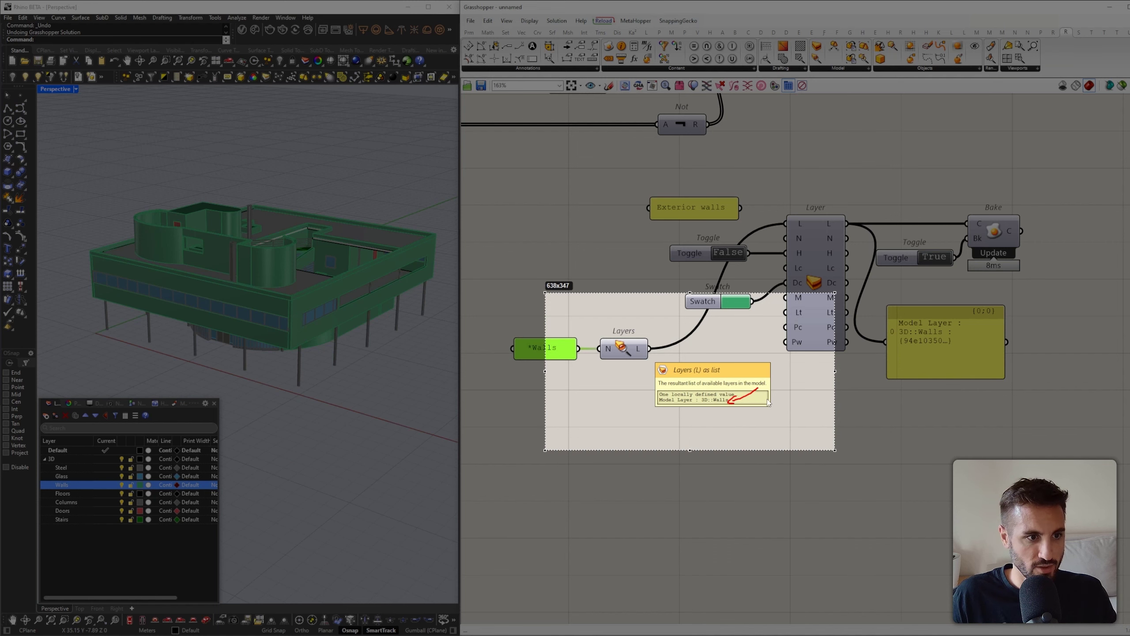
key("Escape")
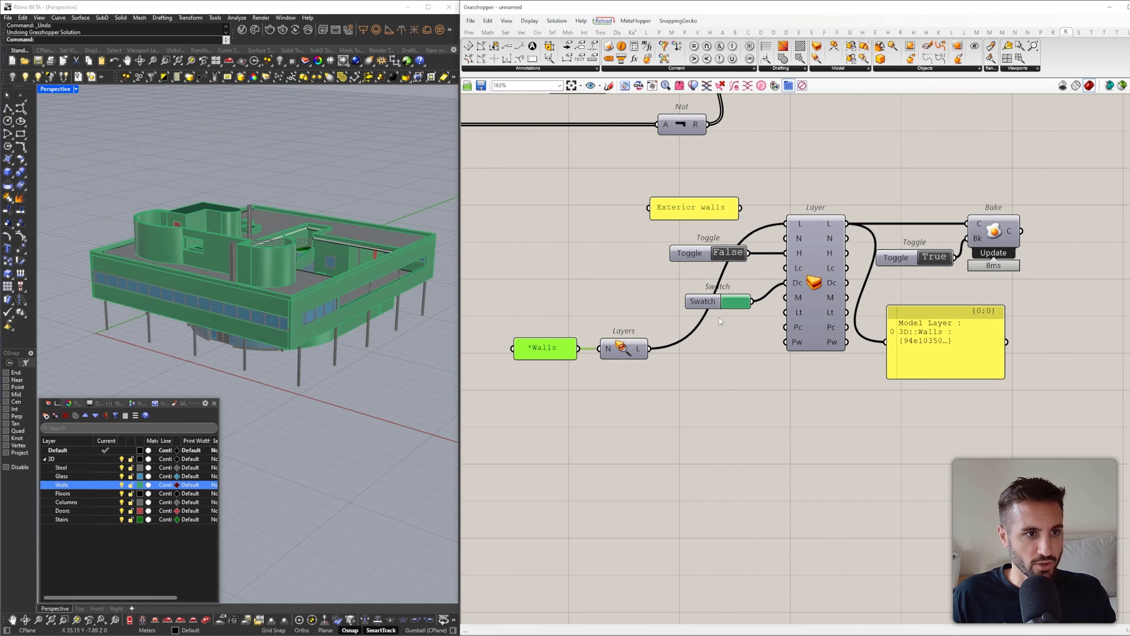
Recolour the walls layer through the Colour Swatch, first with a brighter green and finally with red
left_click(749, 302)
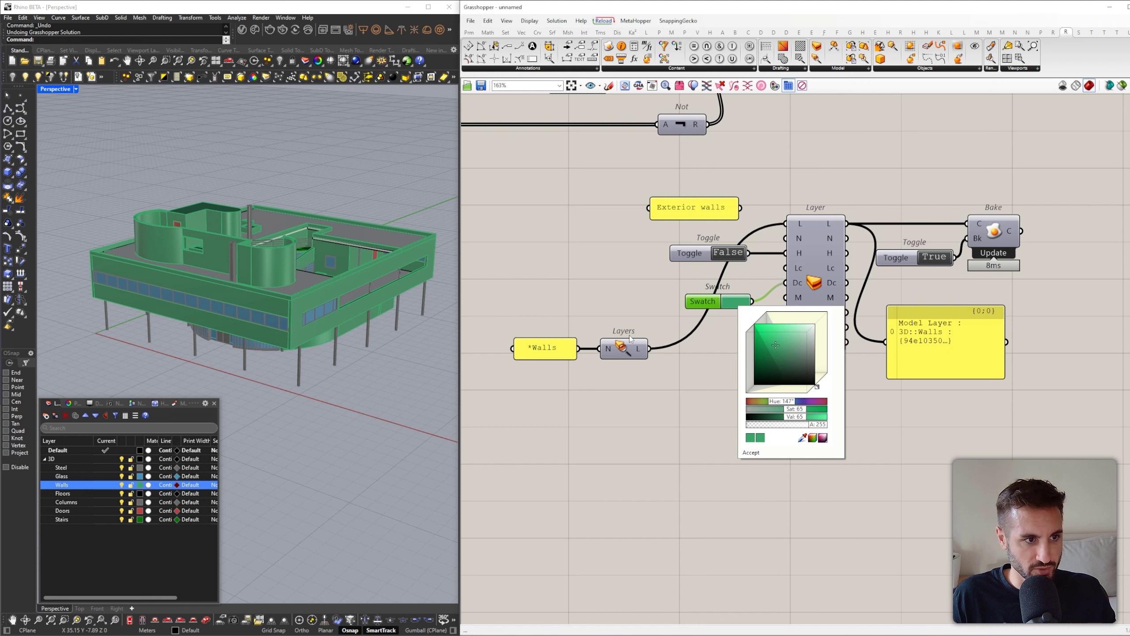
left_click_drag(781, 346, 779, 337)
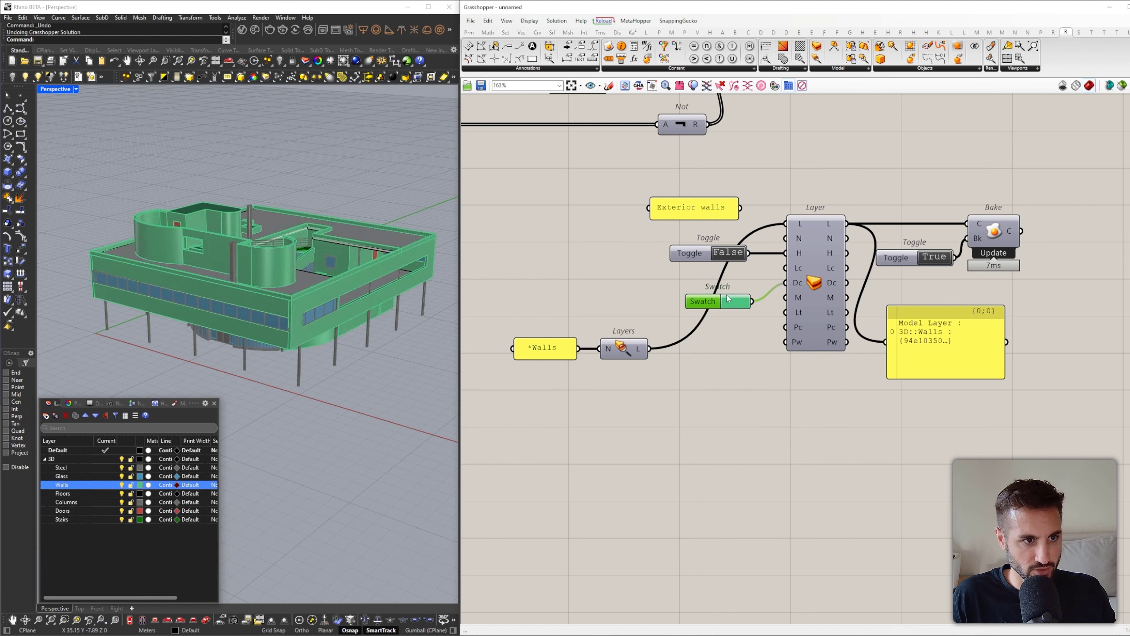
left_click(738, 303)
left_click_drag(786, 403, 752, 402)
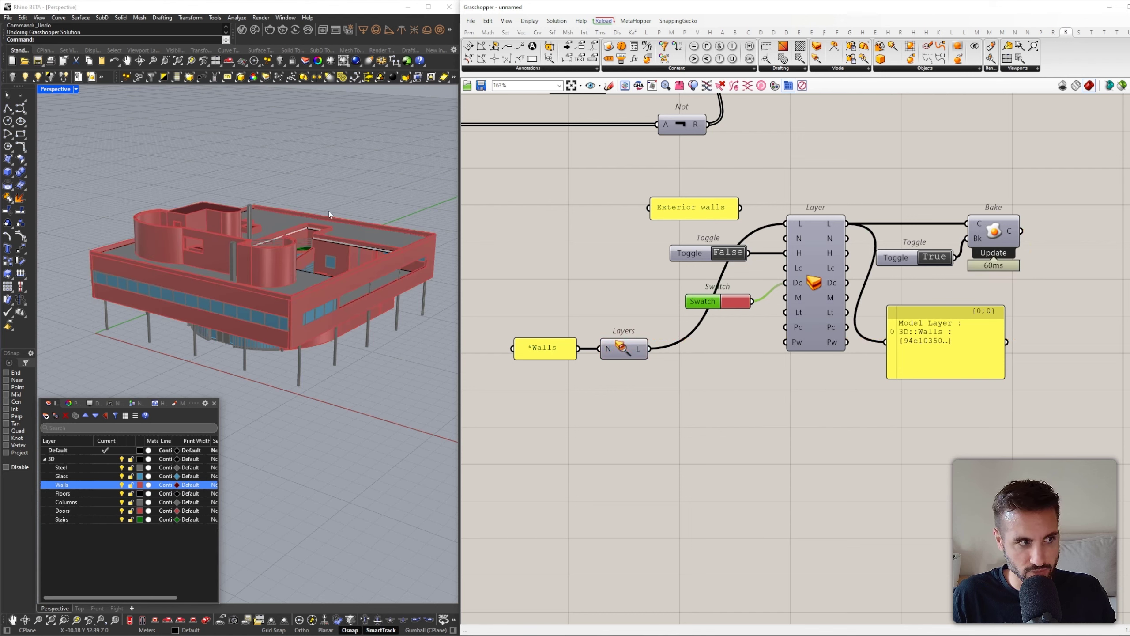
left_click(672, 365)
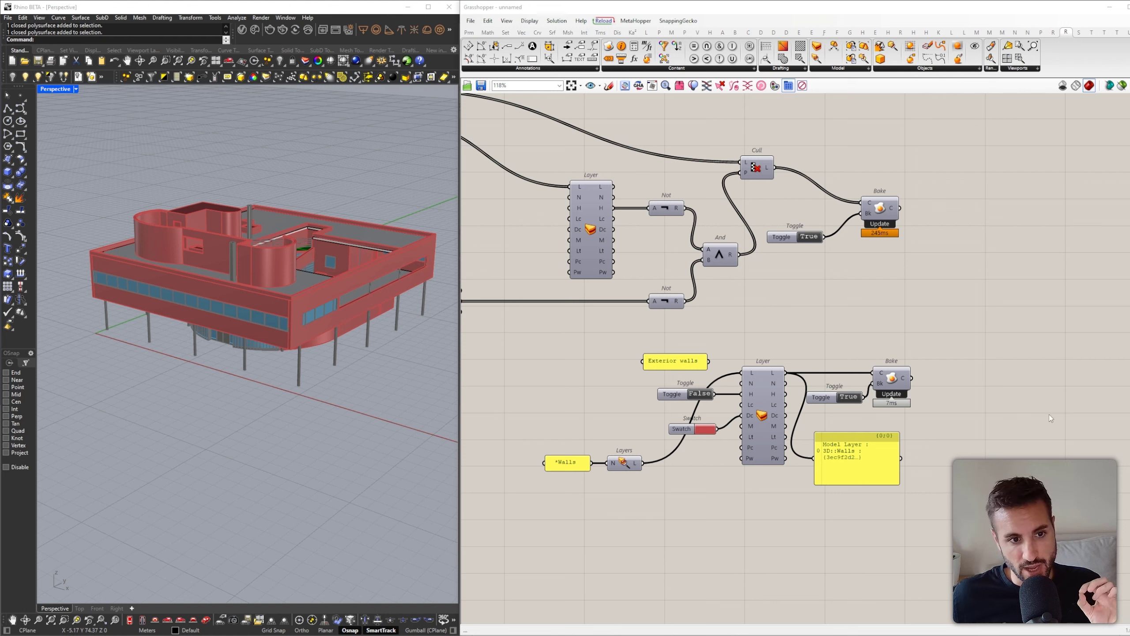
Add a Filter Content component to the upper right of the Cull component and connect Cull's L output to its C input
double_click(912, 309)
type("filter")
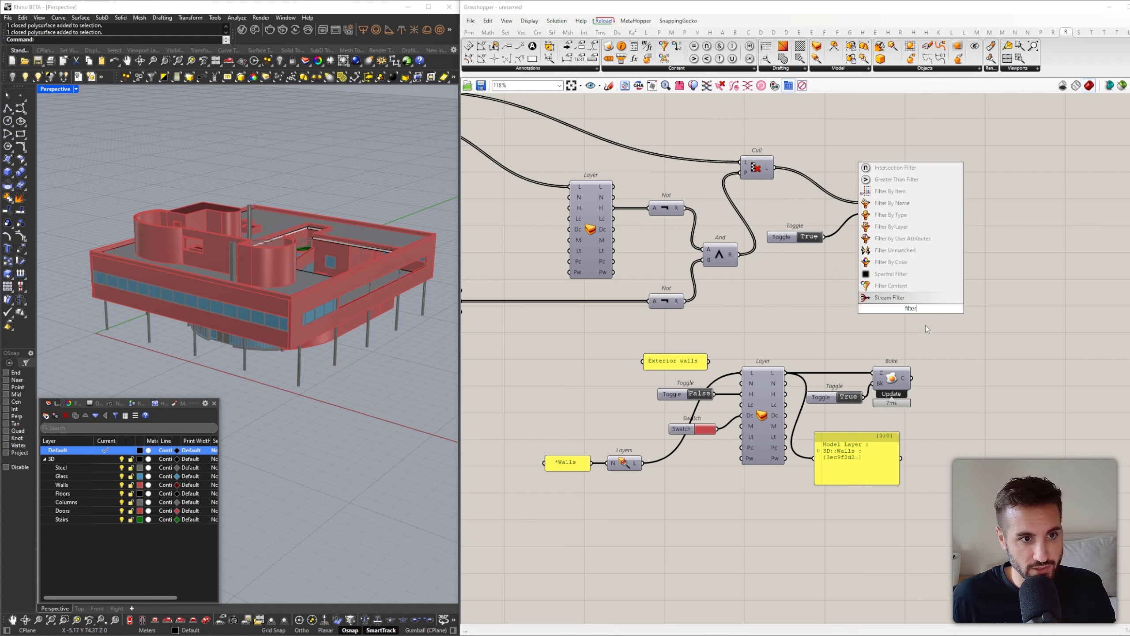
left_click(889, 286)
scroll(984, 335, "down", 3)
left_click_drag(906, 310, 853, 189)
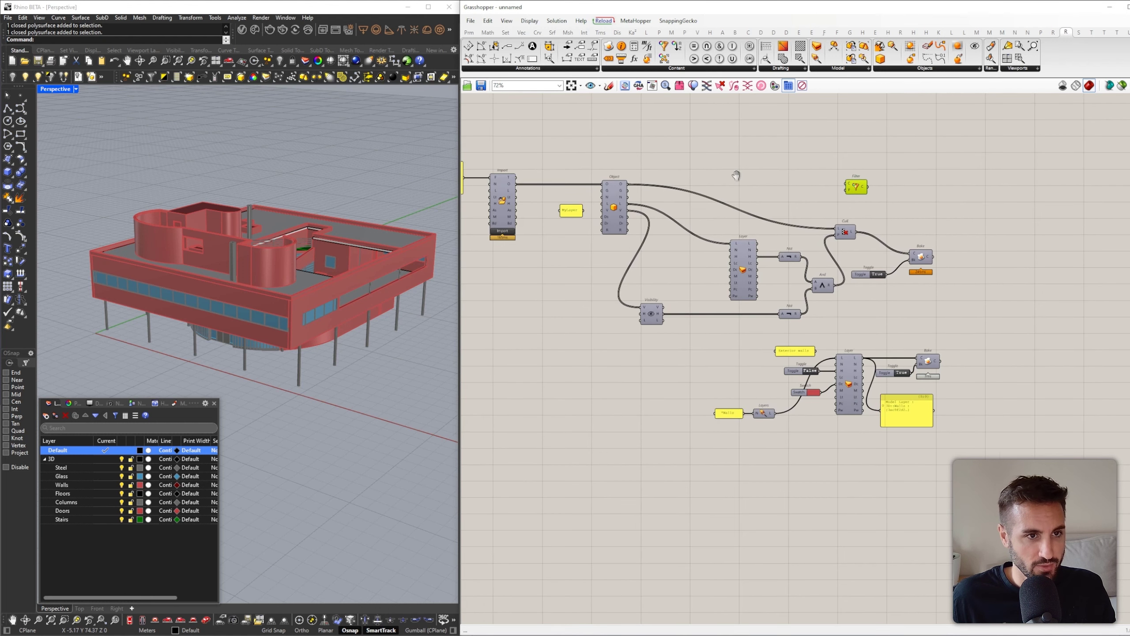
right_click_drag(738, 180, 655, 195)
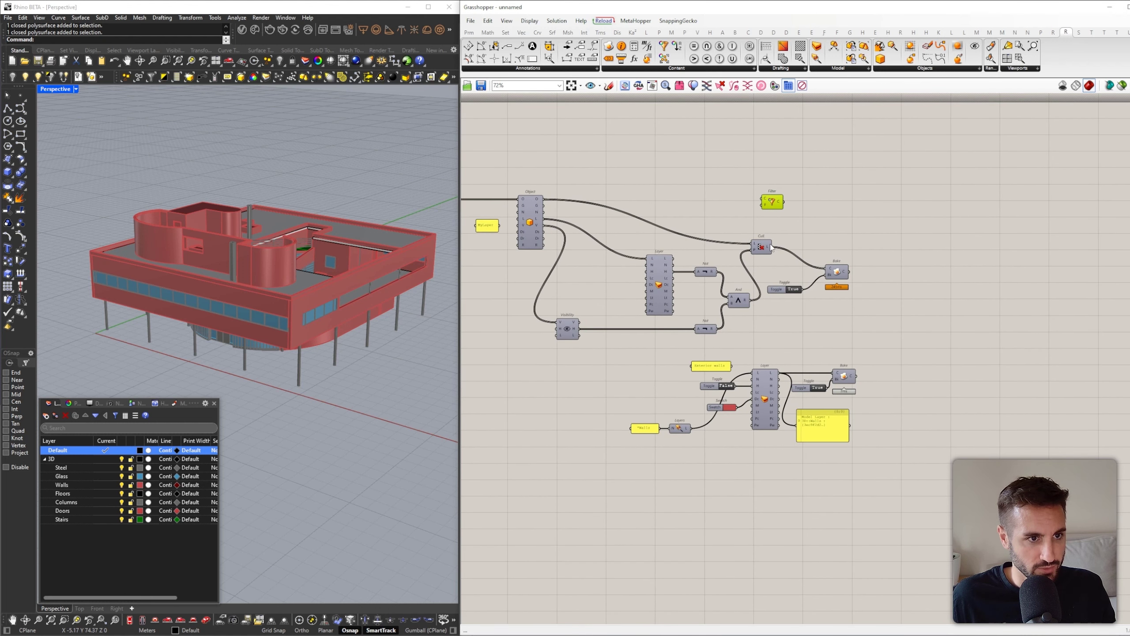
left_click_drag(772, 247, 878, 221)
Delete the lower layer-editing group and re-bake the culled content by switching the remaining Bake toggle to False and back to True
left_click_drag(938, 511, 600, 350)
key("Delete")
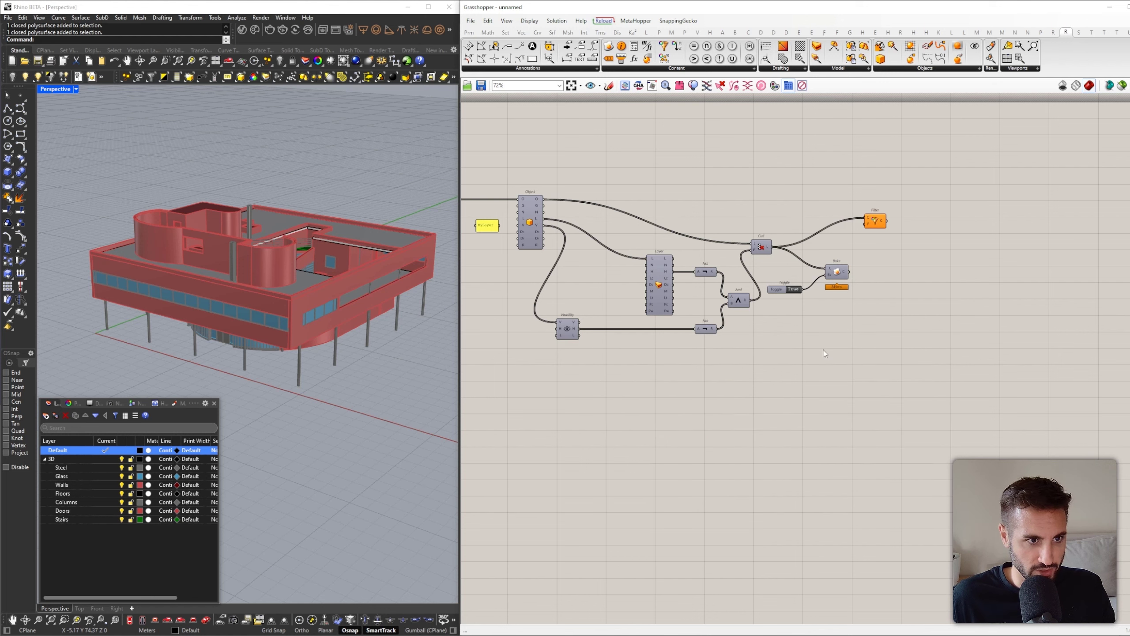
scroll(787, 288, "up", 3)
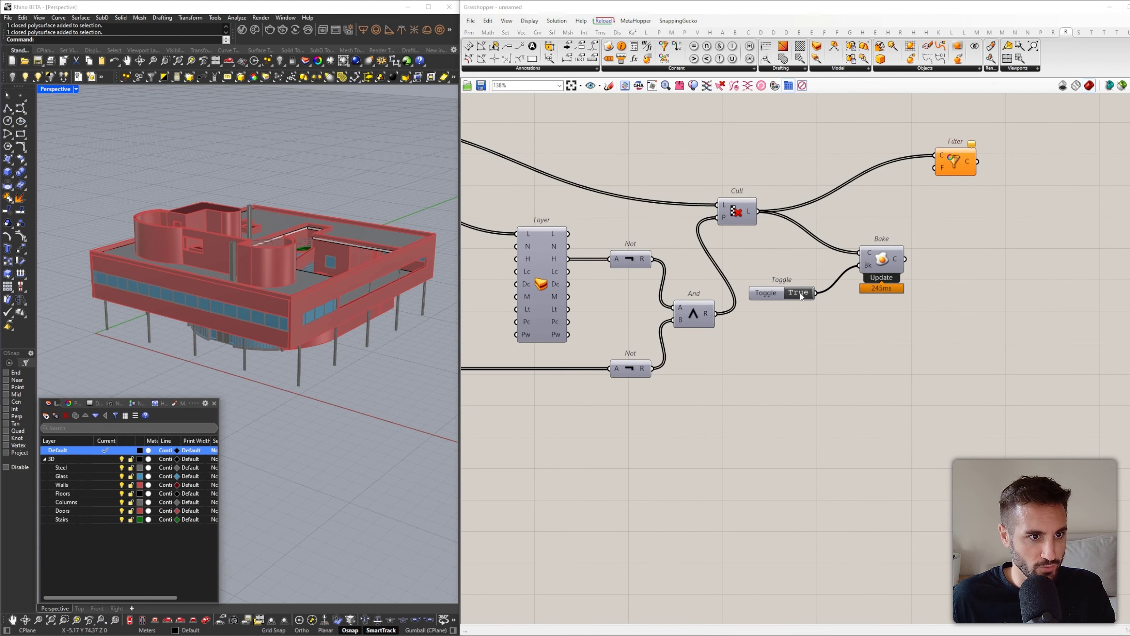
double_click(800, 296)
double_click(811, 297)
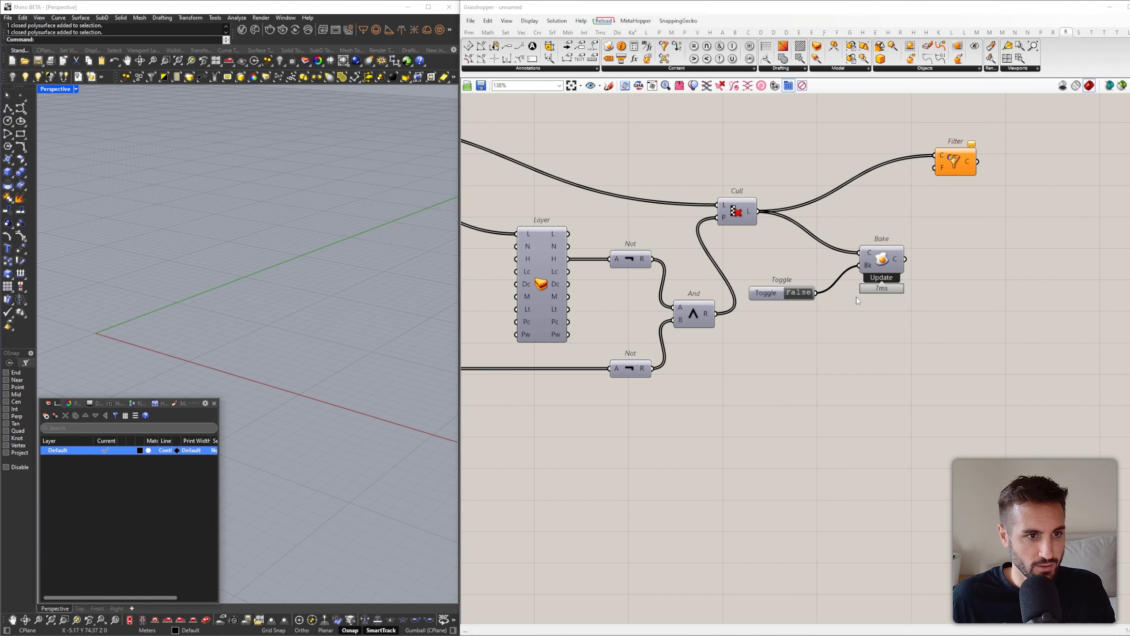
double_click(803, 294)
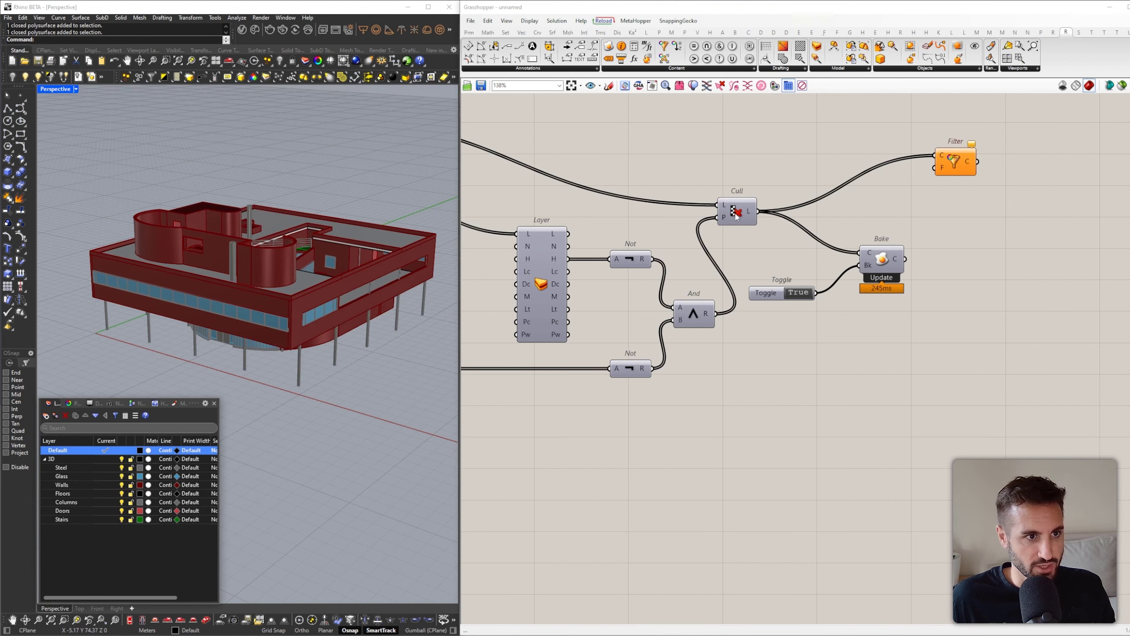
Move Cull higher and the Bake component with its toggle farther down and right, and set the toggle to False
scroll(733, 217, "down", 2)
left_click_drag(734, 218, 752, 170)
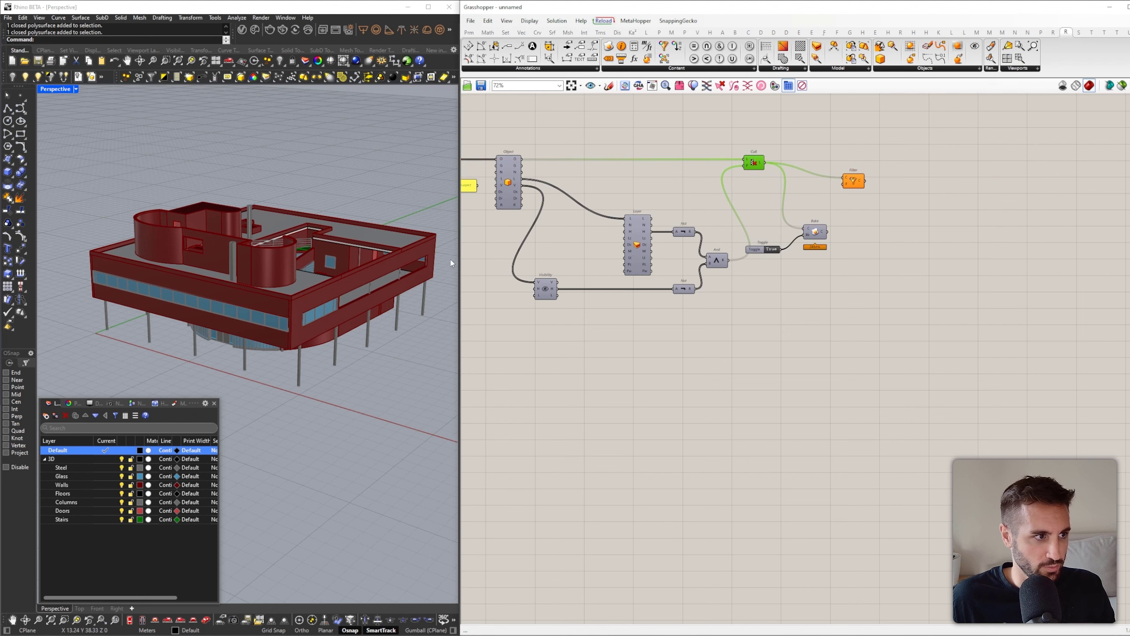
left_click_drag(839, 254, 958, 286)
scroll(769, 211, "up", 3)
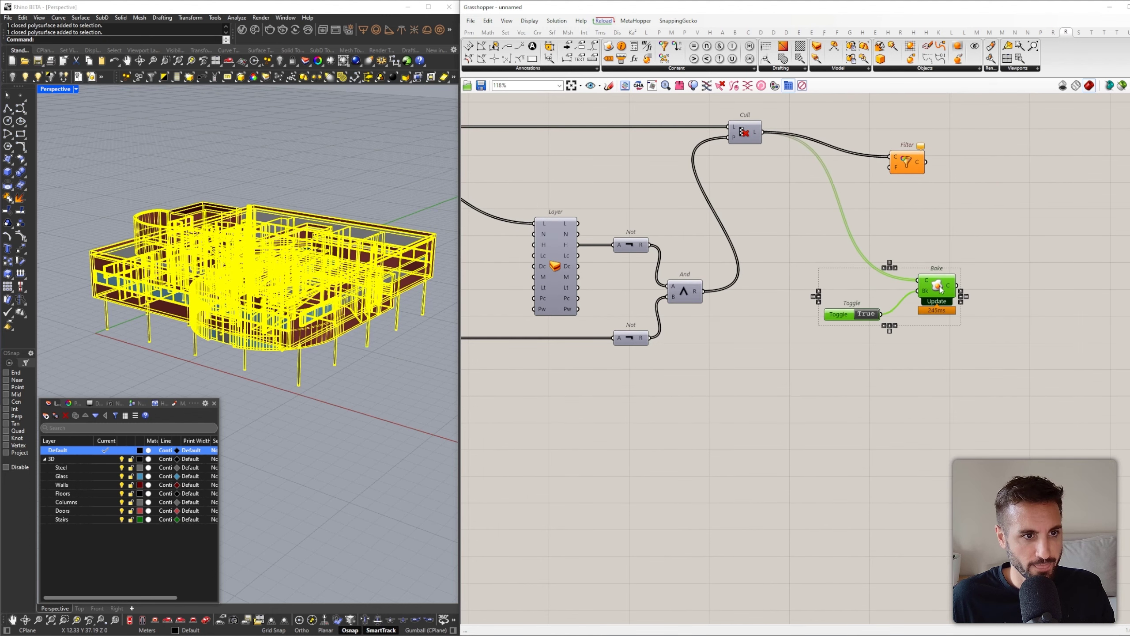
left_click(869, 335)
left_click(866, 314)
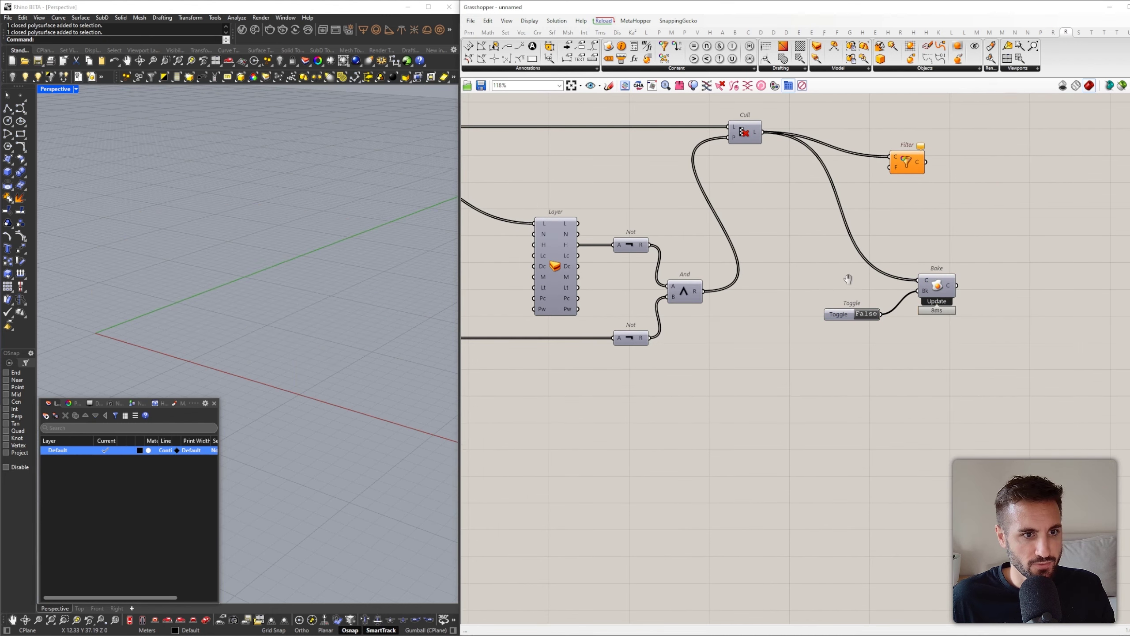
Turn on the Cull component's preview and align the Filter component horizontally with Cull's L output
right_click_drag(902, 195, 872, 236)
left_click(896, 213)
left_click_drag(896, 213, 906, 215)
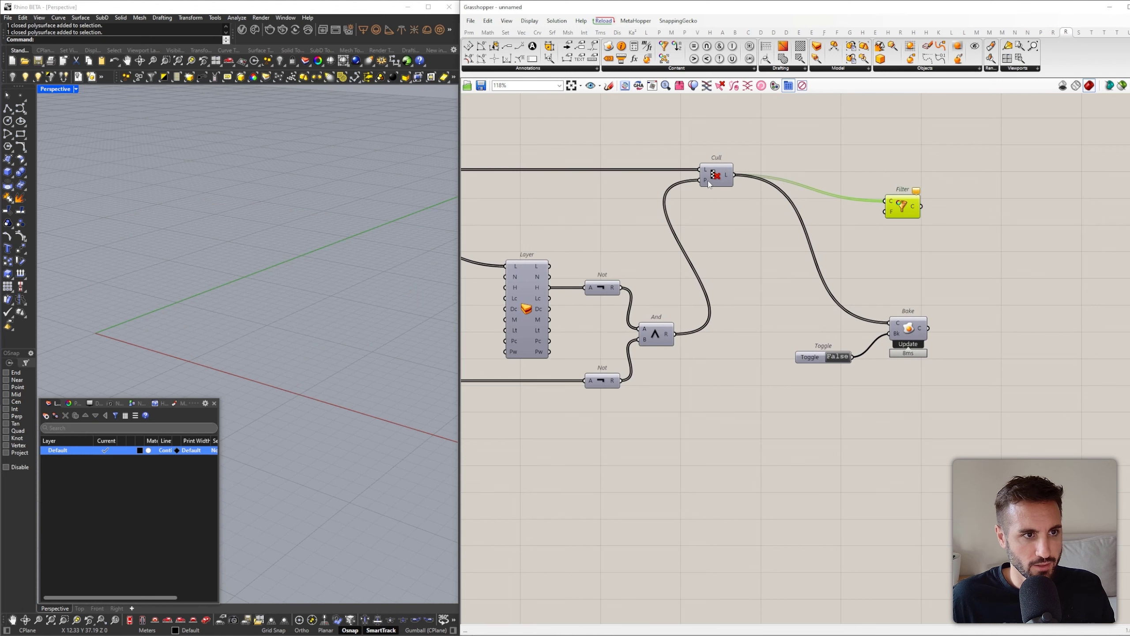
left_click(709, 182)
middle_click(797, 114)
left_click(816, 119)
left_click(856, 141)
right_click_drag(434, 297, 564, 295)
left_click_drag(912, 209, 952, 183)
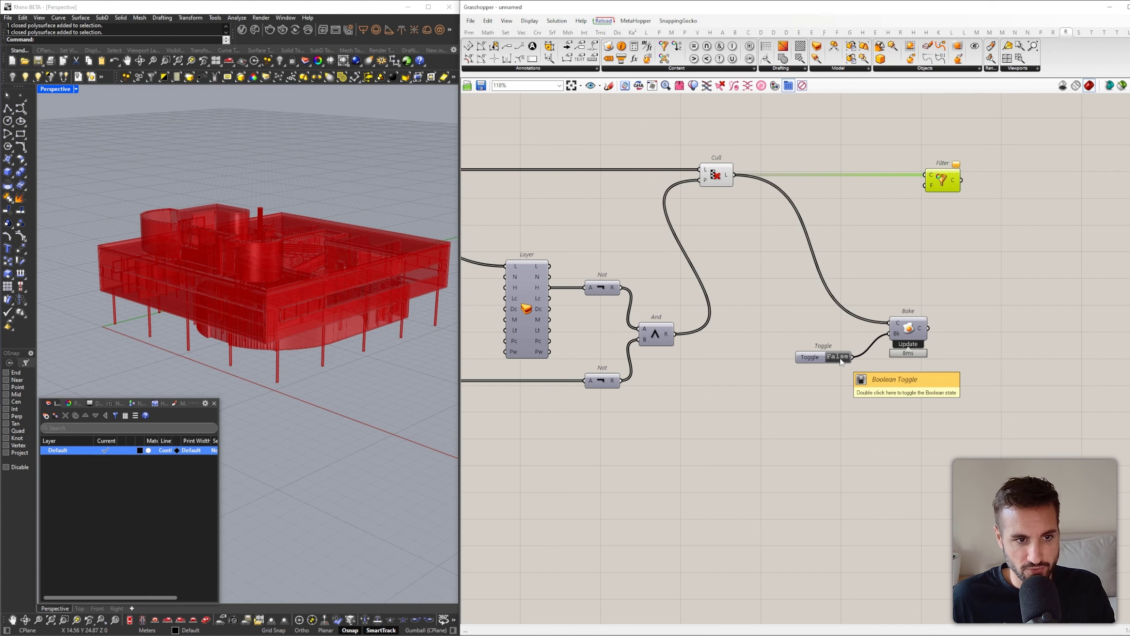
Re-bake the culled content by setting the toggle to True, and remove Bake's Bk input together with its toggle
right_click_drag(255, 284, 270, 296)
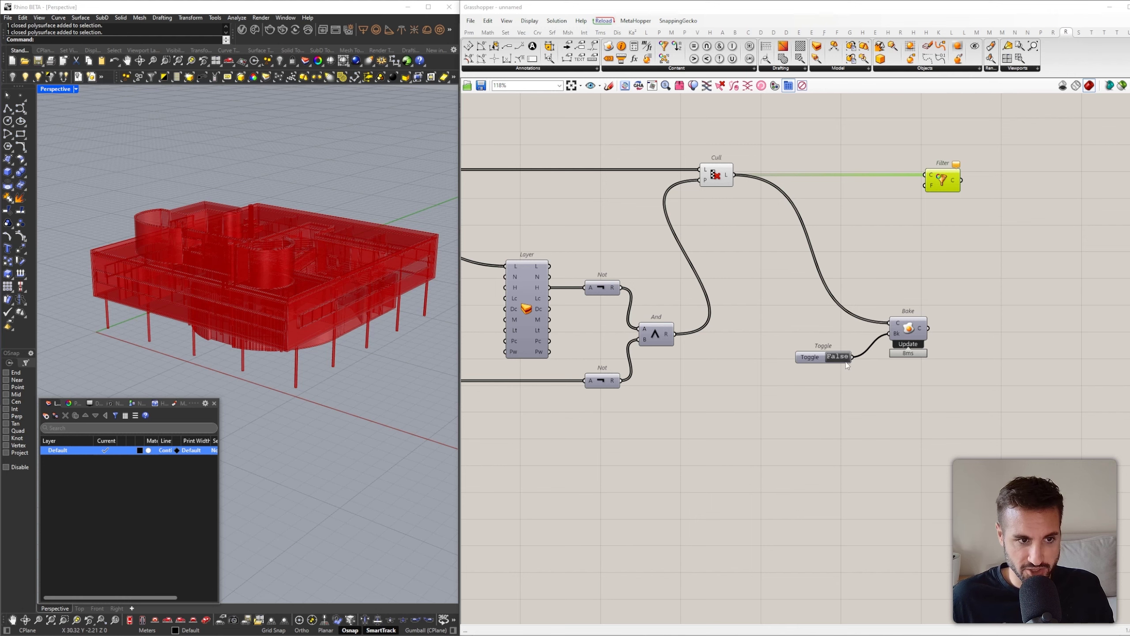
double_click(840, 357)
scroll(897, 339, "up", 8)
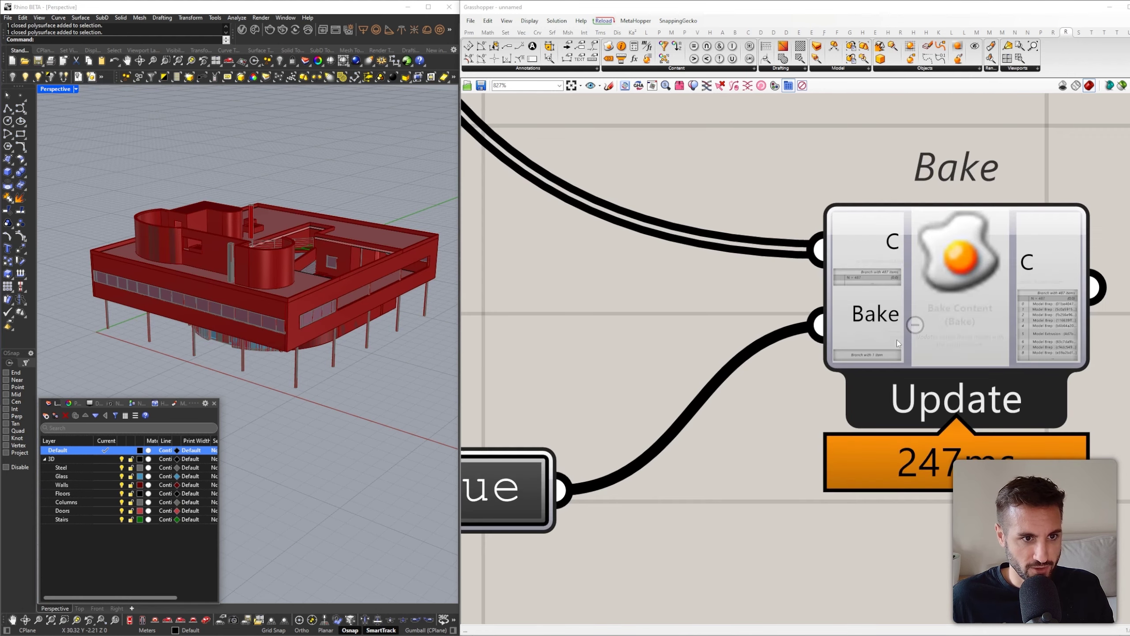
scroll(897, 339, "down", 6)
scroll(892, 340, "up", 6)
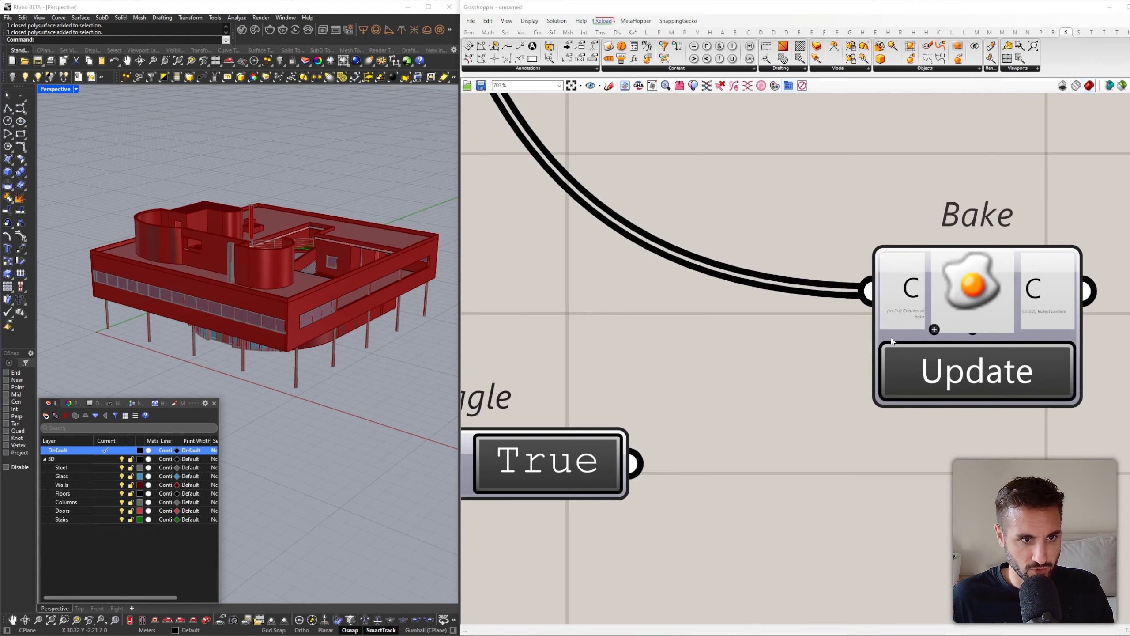
scroll(884, 358, "down", 5)
left_click_drag(807, 447, 643, 349)
key("Delete")
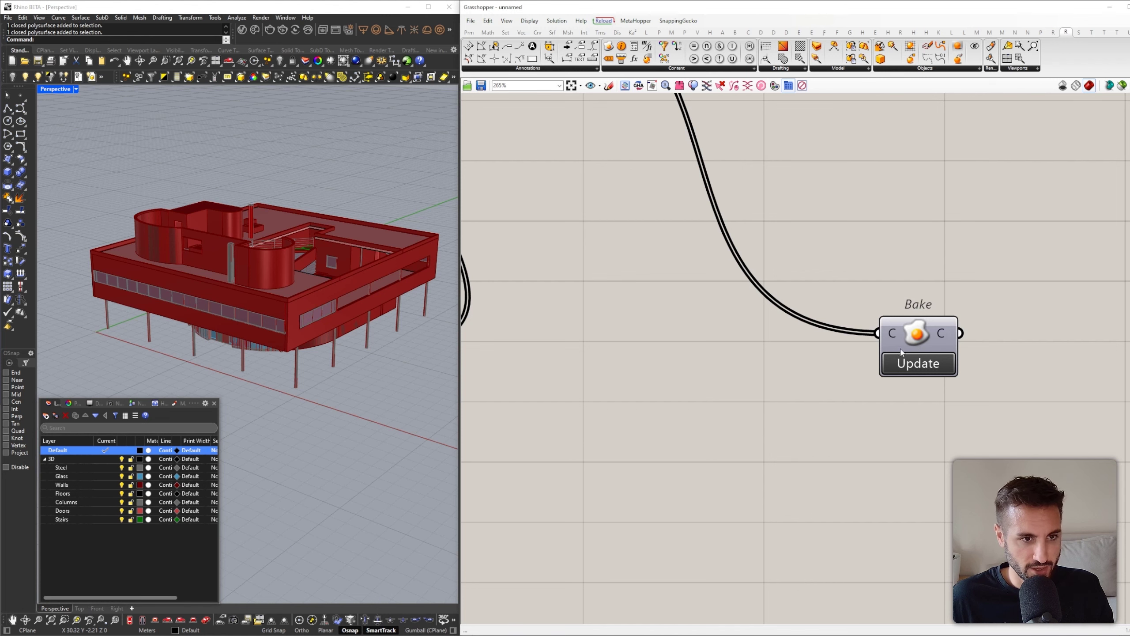
Turn off the preview of the Cull component
scroll(586, 384, "down", 4)
right_click_drag(496, 222, 586, 254)
left_click(623, 209)
right_click(692, 152)
left_click(711, 166)
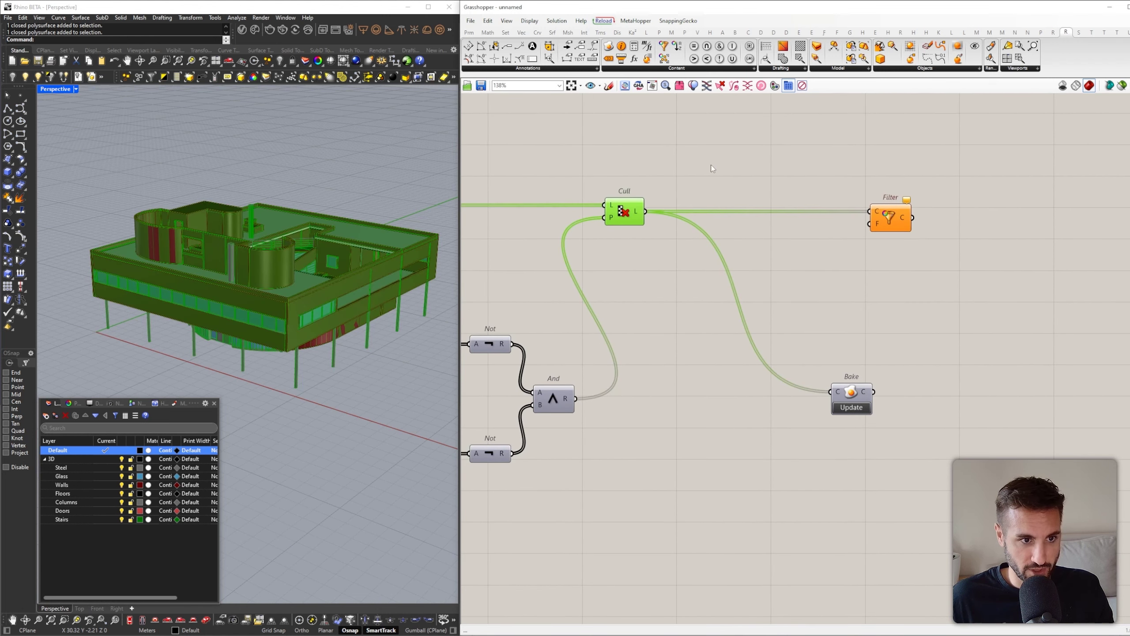
Shift the Filter component slightly towards Cull and add a Contains Text Filter component just below it
left_click_drag(888, 219, 878, 219)
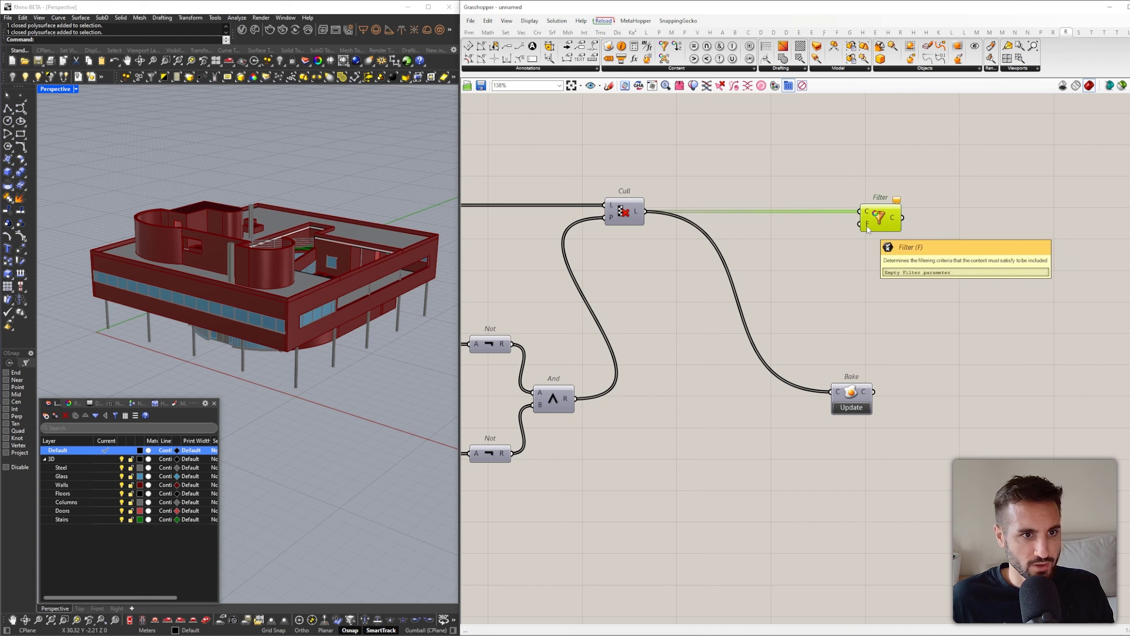
right_click(867, 228)
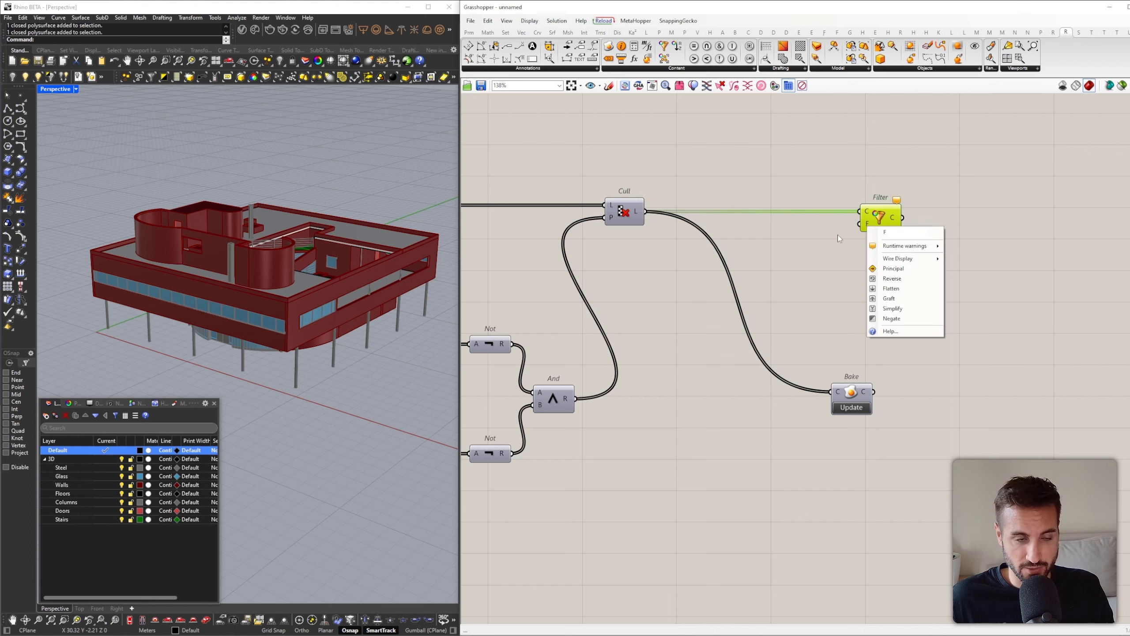
left_click(768, 231)
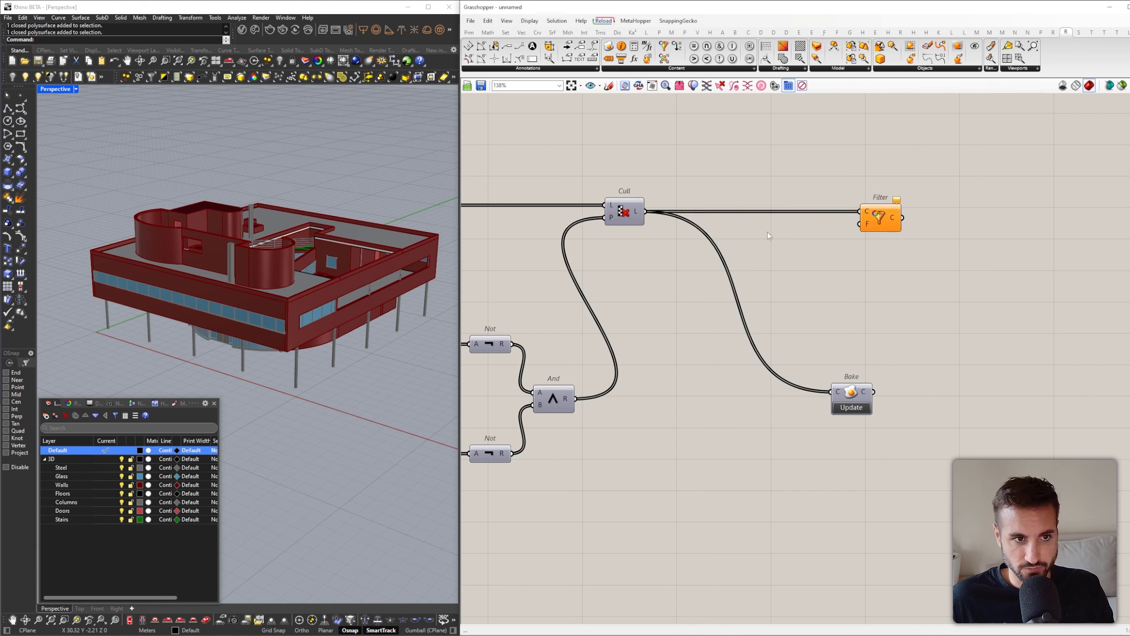
double_click(808, 302)
type("contain")
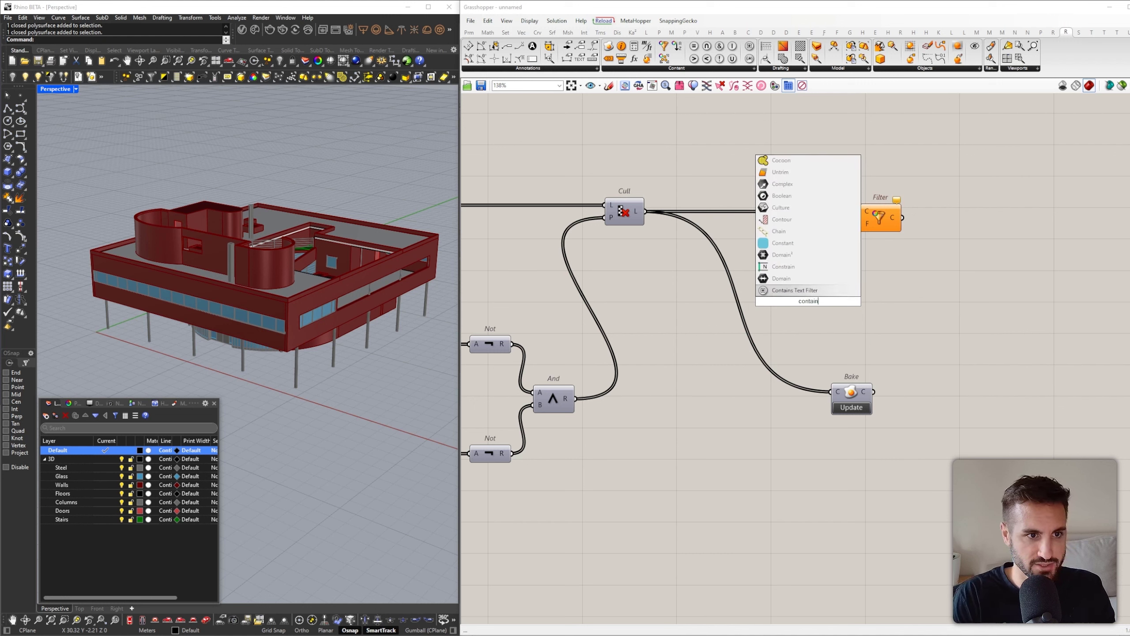
left_click(795, 290)
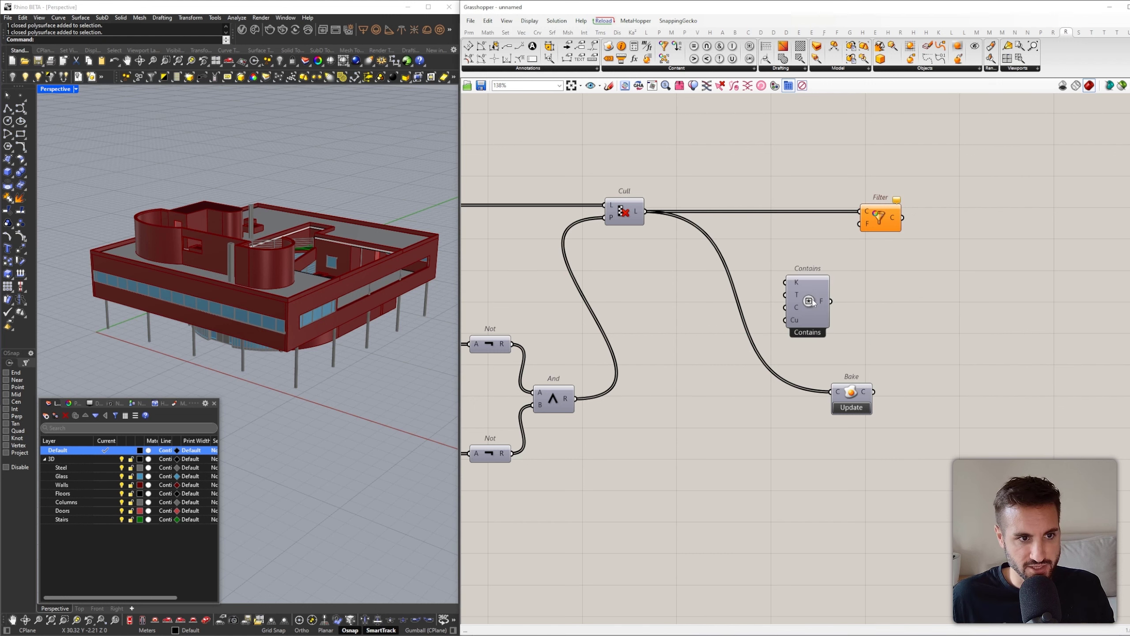
left_click_drag(814, 301, 838, 276)
Set the Contains component's K input to the Name property from the Model Layer properties
right_click(823, 261)
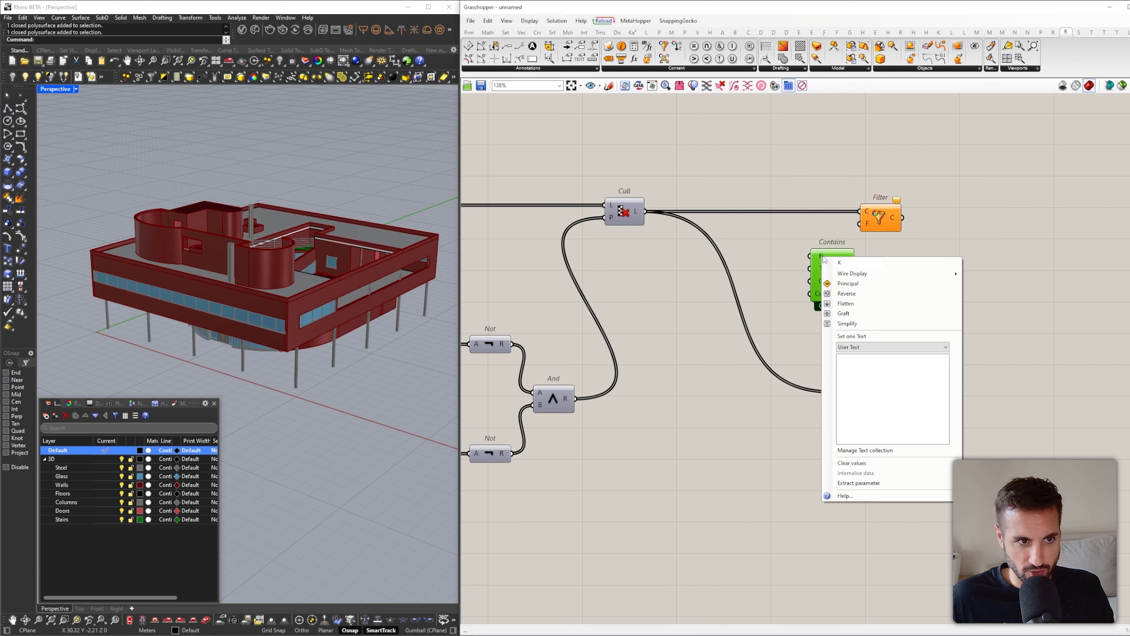
right_click(822, 257)
key("Escape")
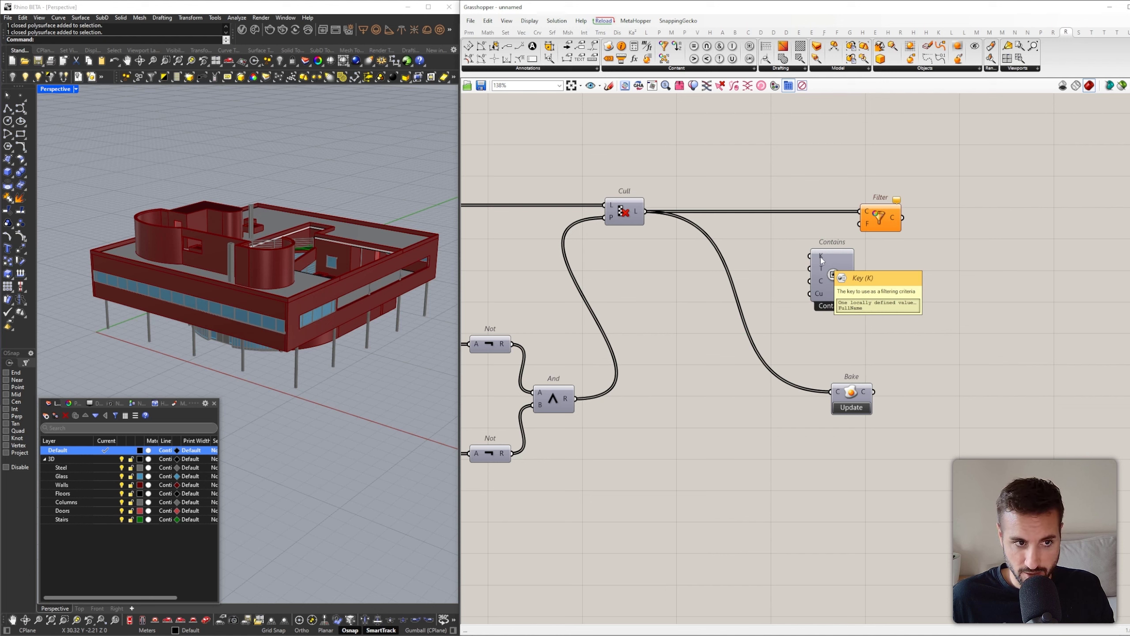
right_click(821, 261)
left_click(859, 348)
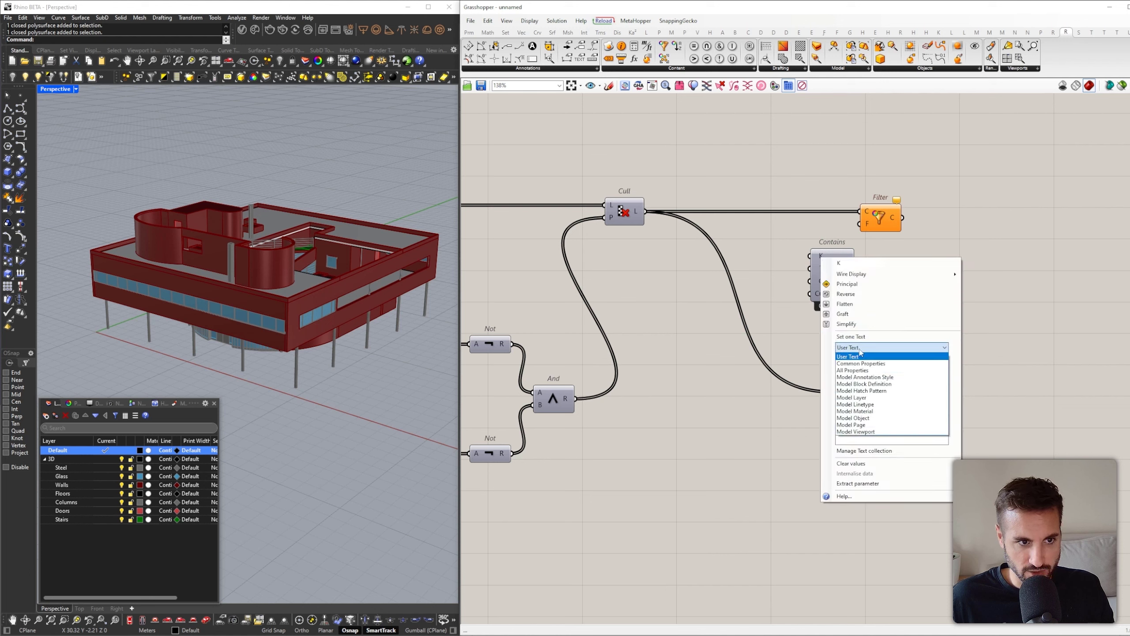
left_click(855, 399)
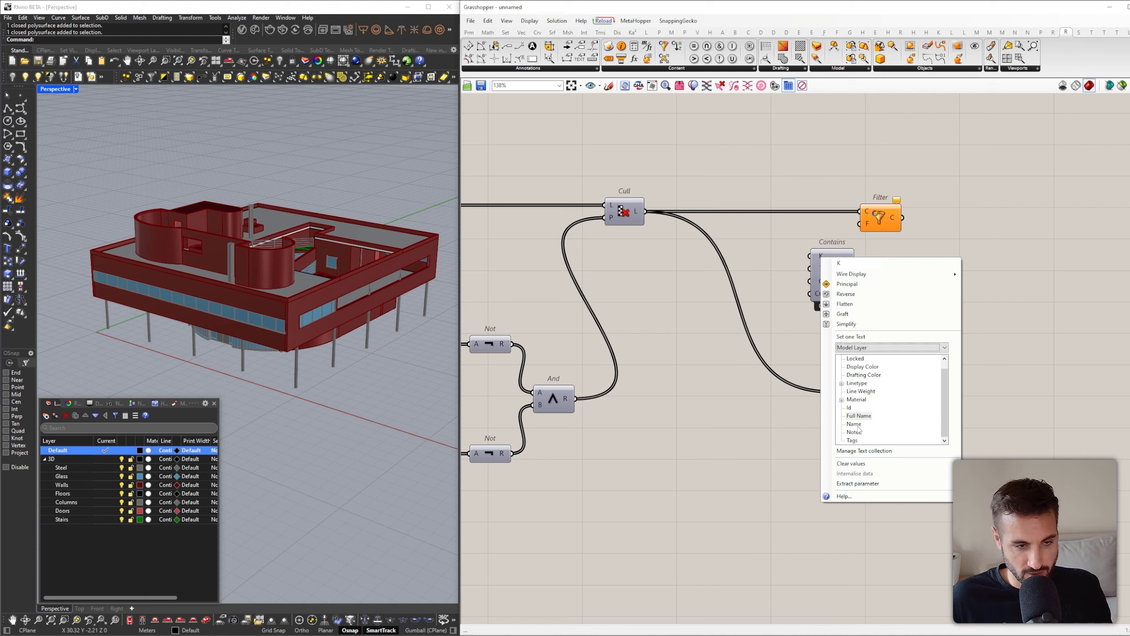
left_click(856, 425)
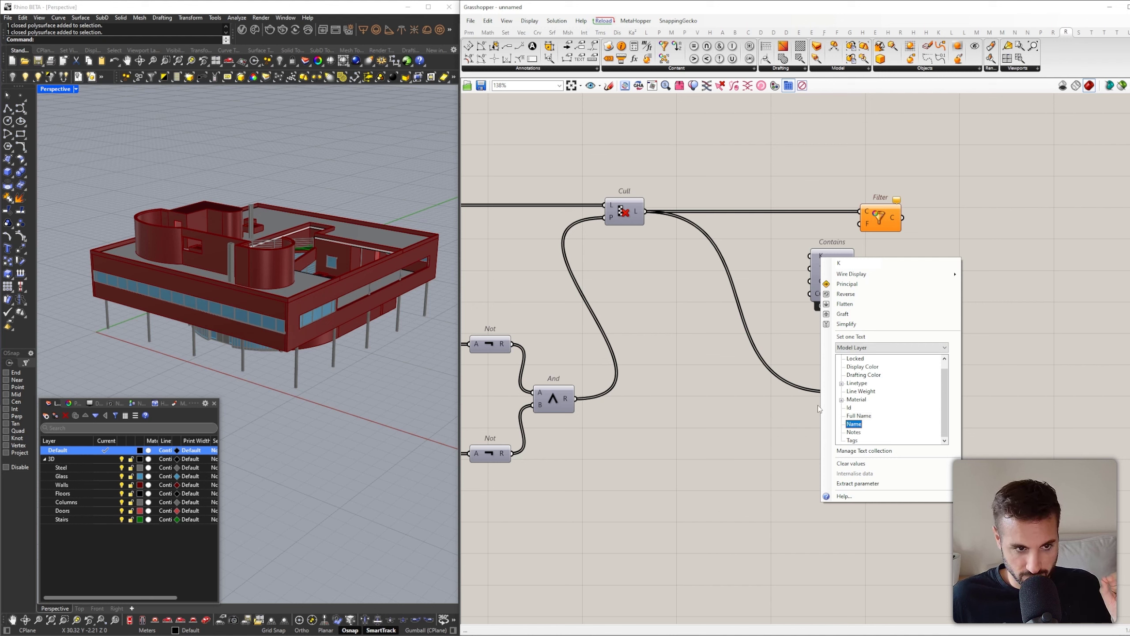
left_click(769, 393)
Add a panel with the text "Wall" beside the Contains component and connect it to the T input
double_click(761, 272)
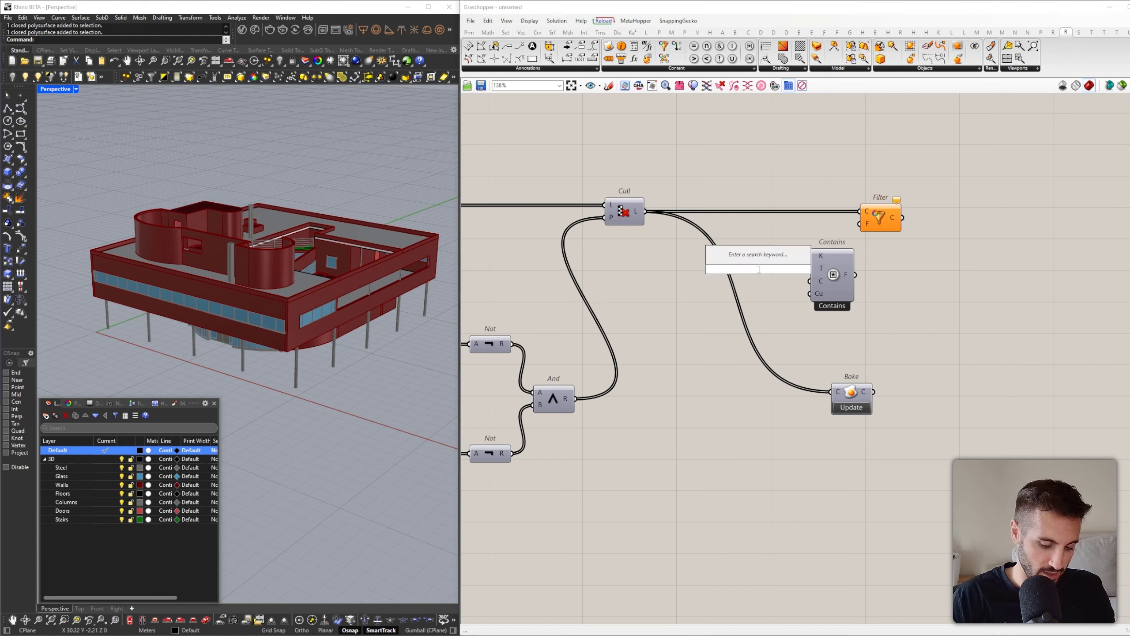
type("//Walls")
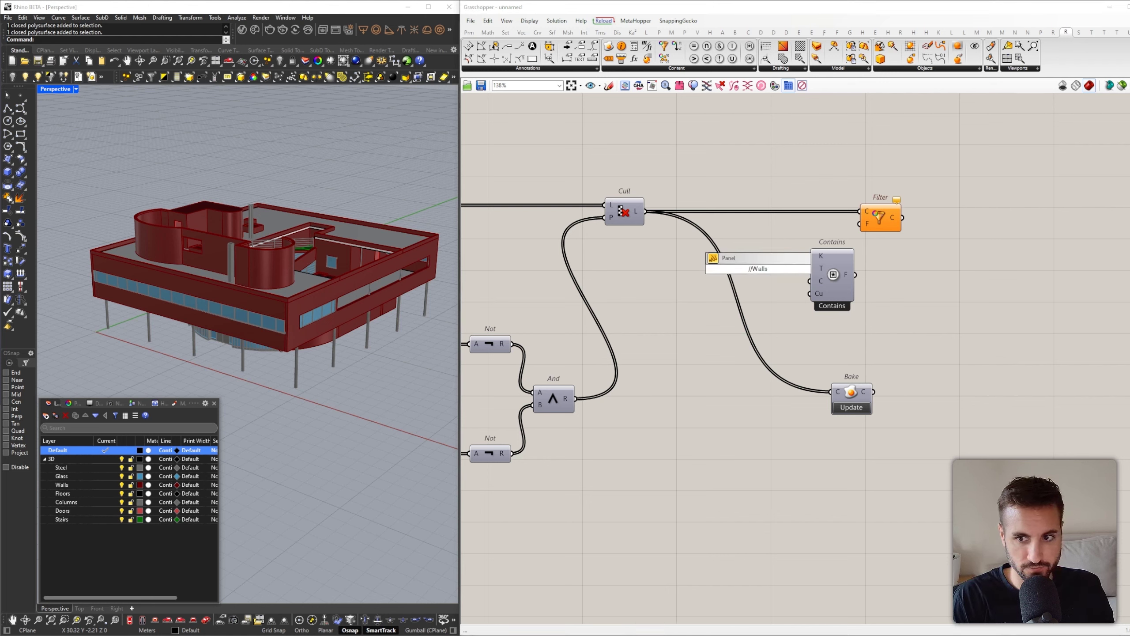
key("BackSpace")
key("Return")
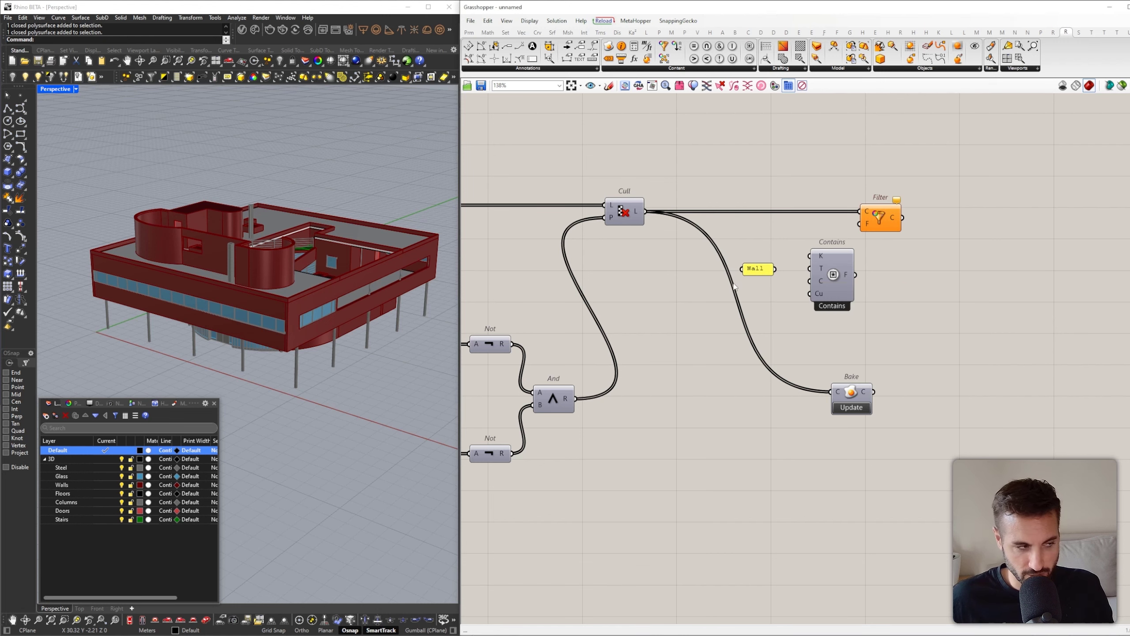
scroll(781, 258, "up", 3)
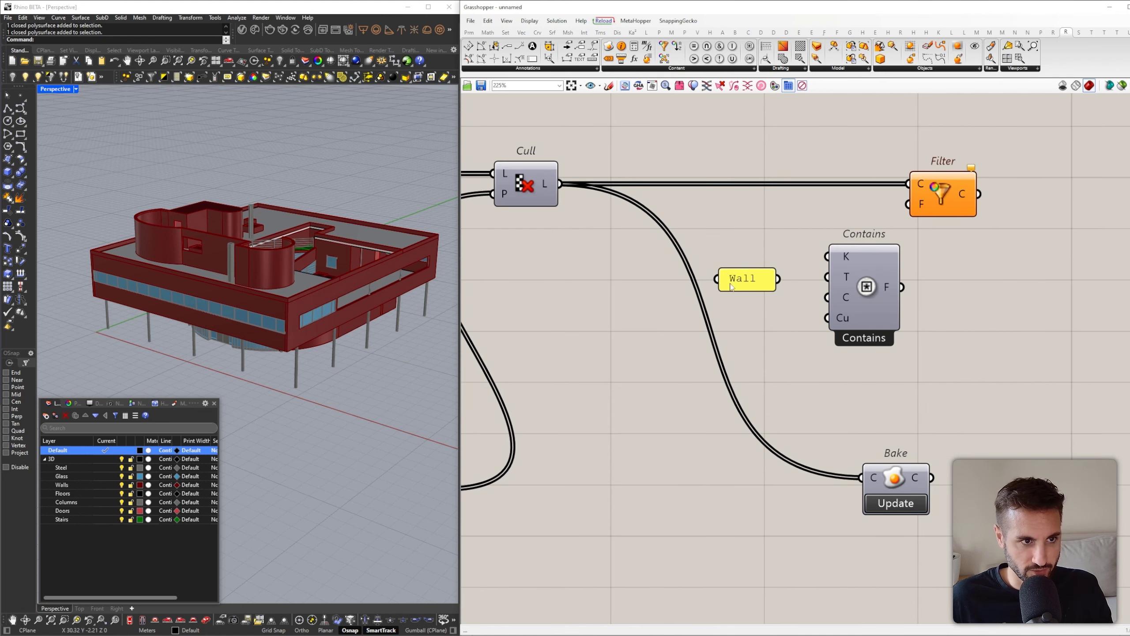
left_click_drag(869, 284, 856, 286)
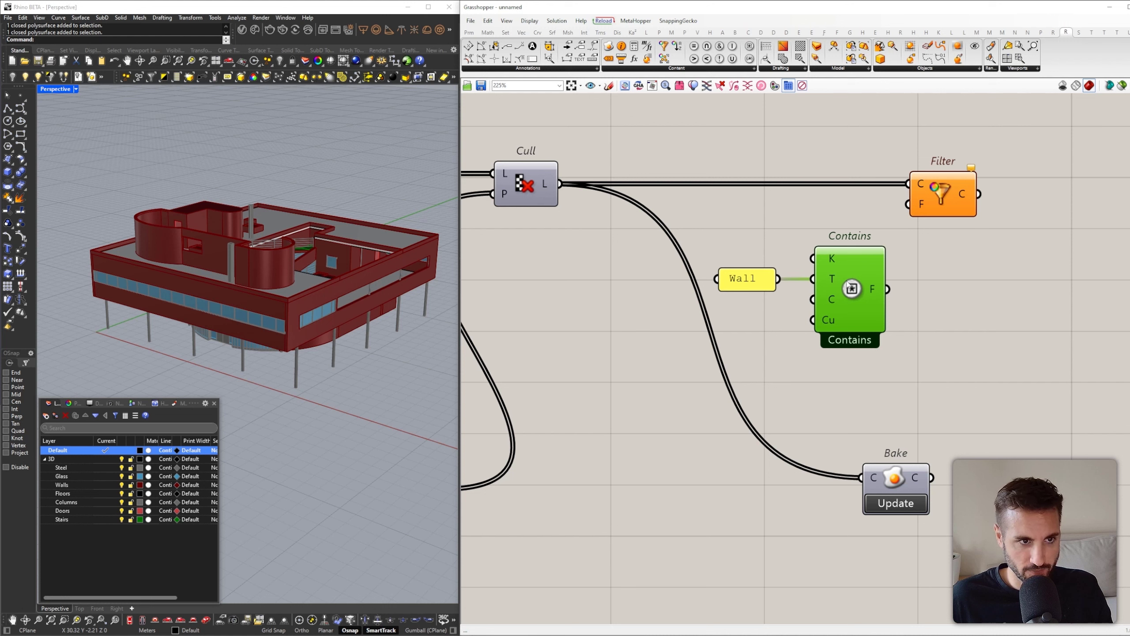
Change the text of the panel feeding Contains to lowercase "wall"
double_click(778, 327)
key("Escape")
double_click(732, 275)
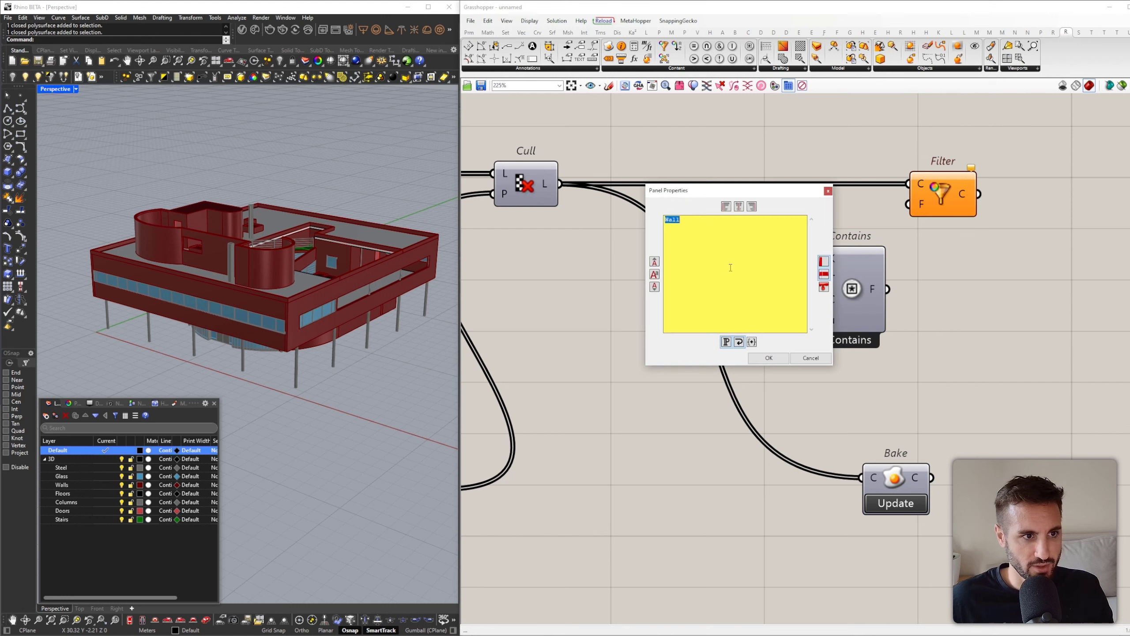
left_click_drag(673, 221, 665, 221)
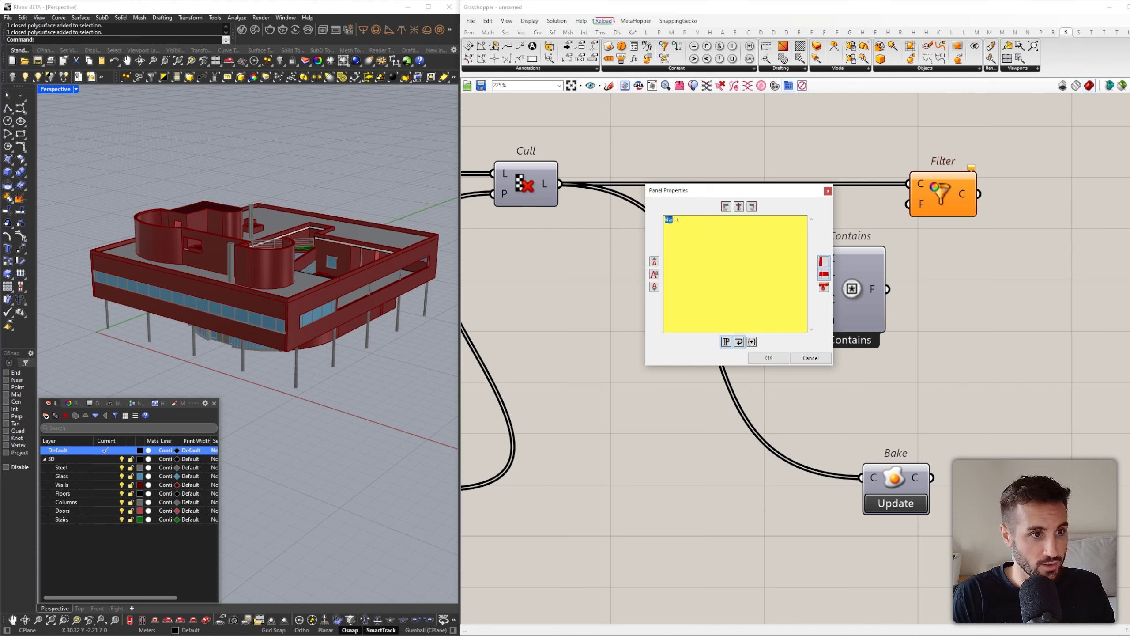
type("wa")
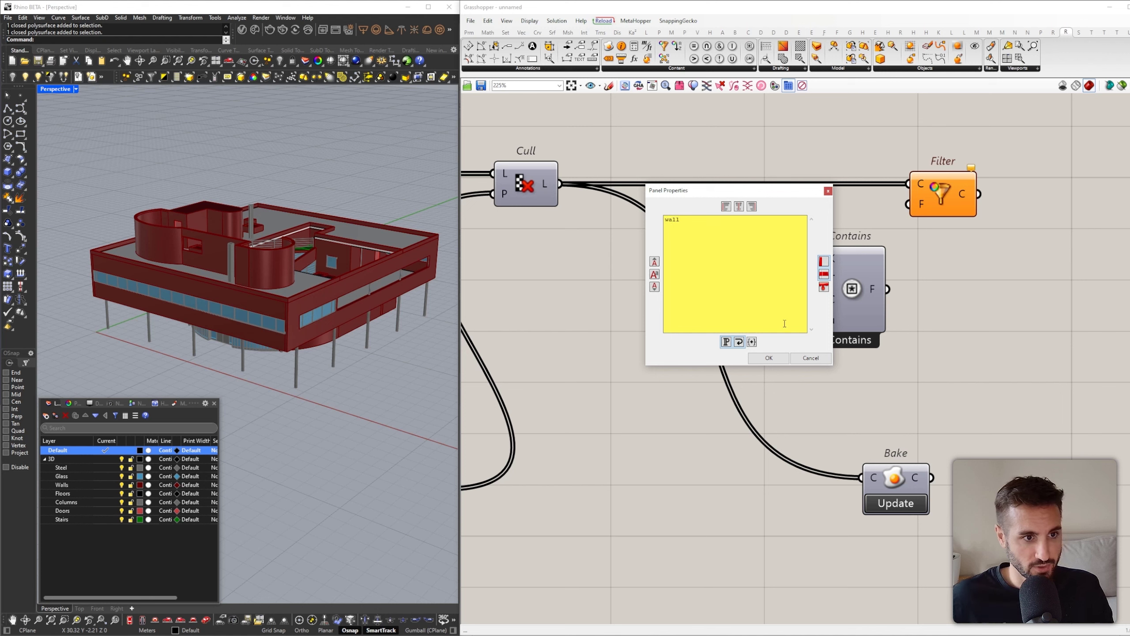
left_click(768, 358)
Connect Contains' F output to the Filter's F input and show the Filter's C output in a new panel
left_click(469, 32)
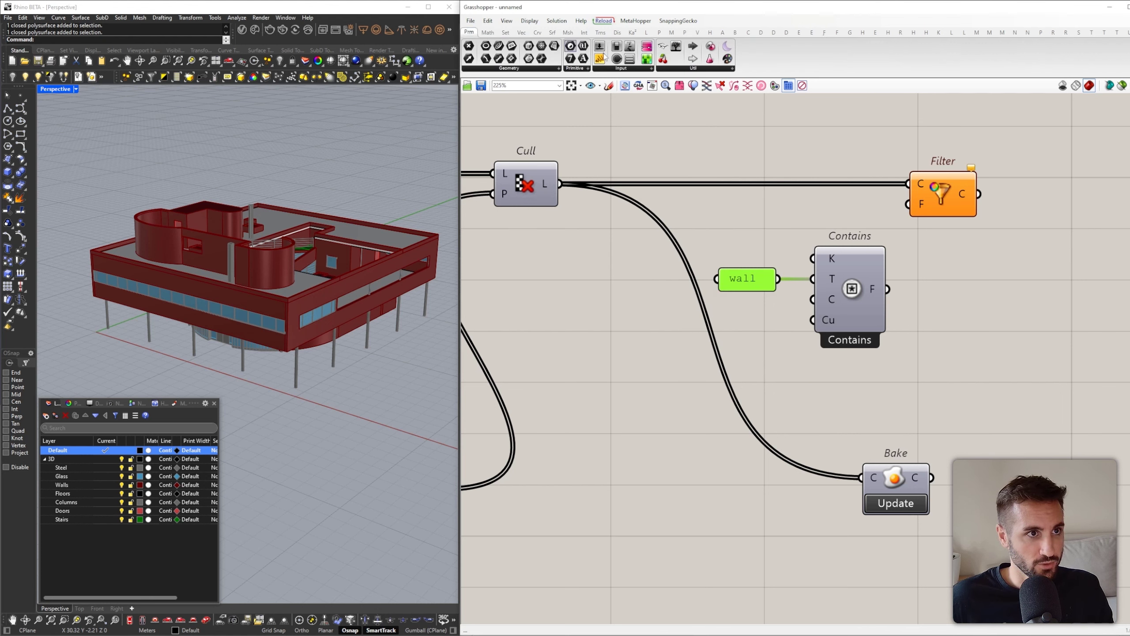
left_click(901, 252)
left_click_drag(888, 289, 908, 204)
left_click_drag(977, 194, 944, 289)
left_click_drag(971, 285, 1005, 292)
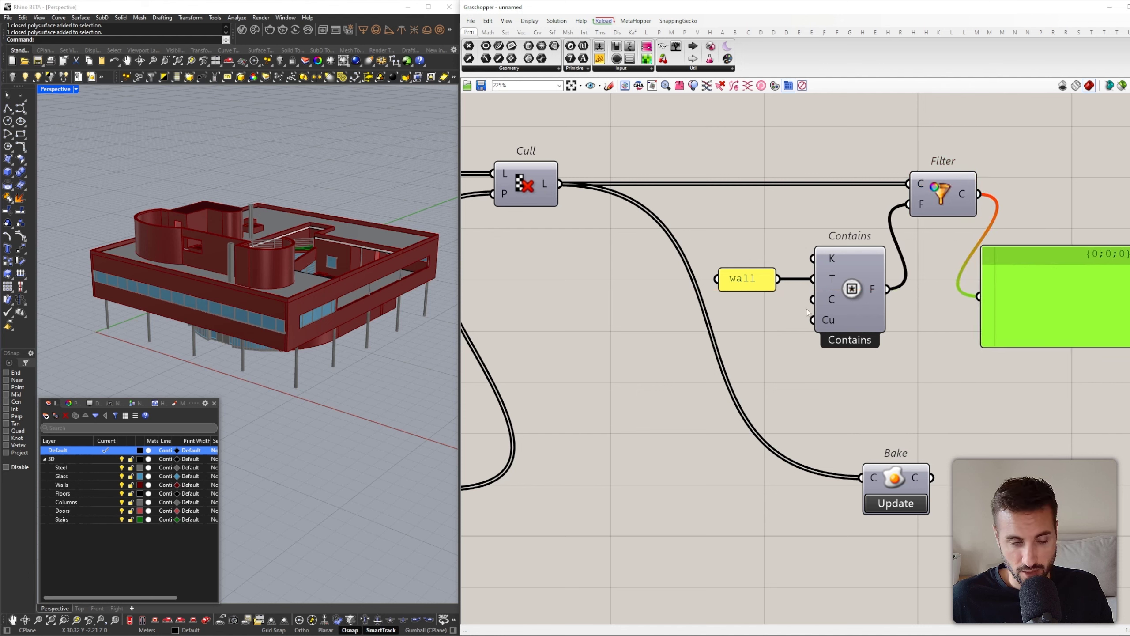
Add a Boolean Toggle at False below the "wall" panel for the Contains component's C (Case) input
double_click(790, 337)
type("tog")
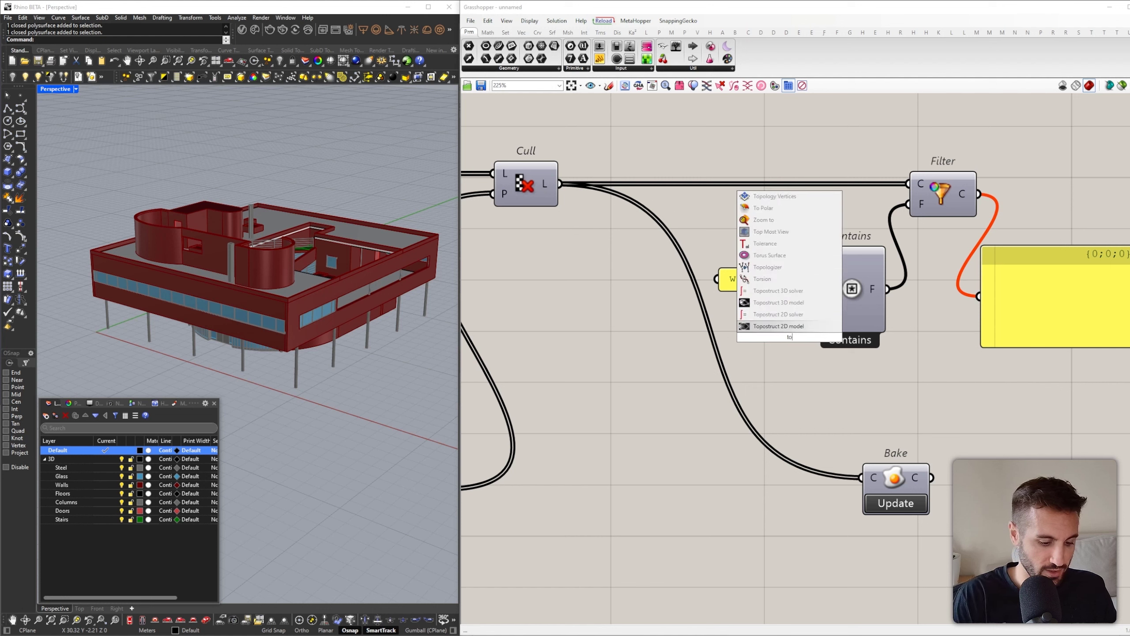
left_click(773, 314)
left_click_drag(780, 321, 718, 352)
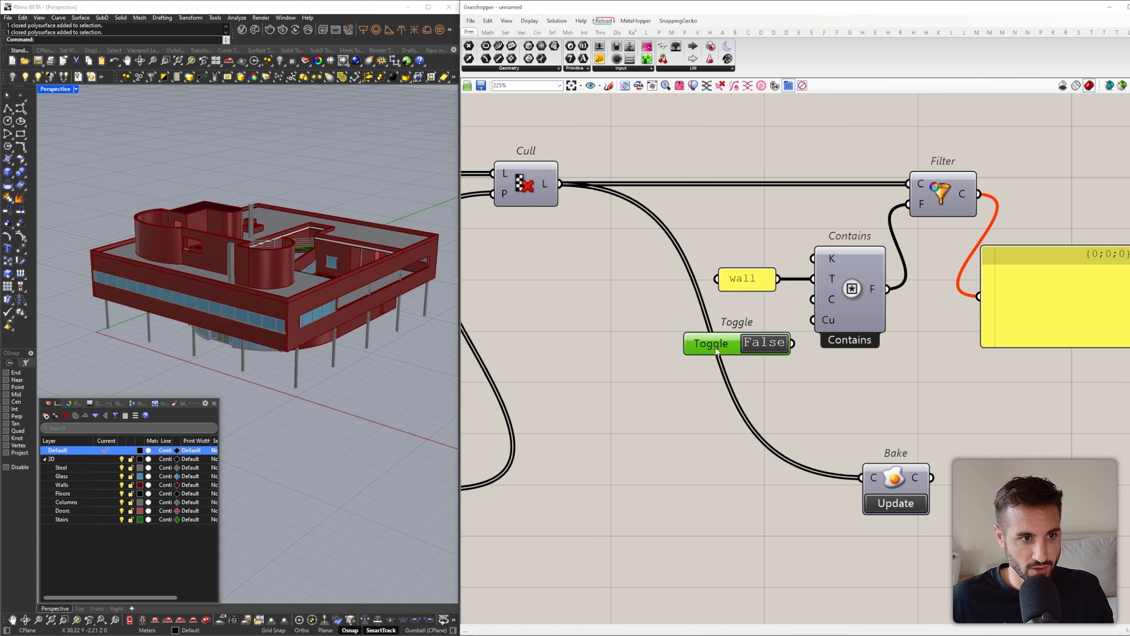
mouse_move(830, 299)
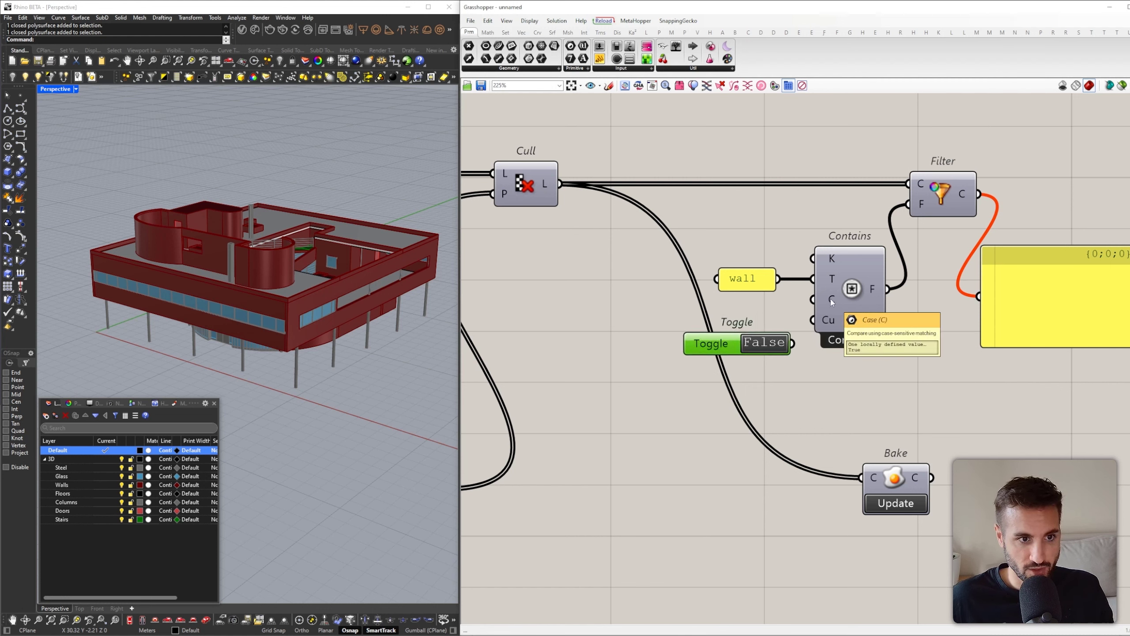
Connect the False toggle to the Case input of the Contains component and shift the output panel slightly away from Filter
left_click_drag(830, 299, 793, 341)
scroll(800, 313, "down", 2)
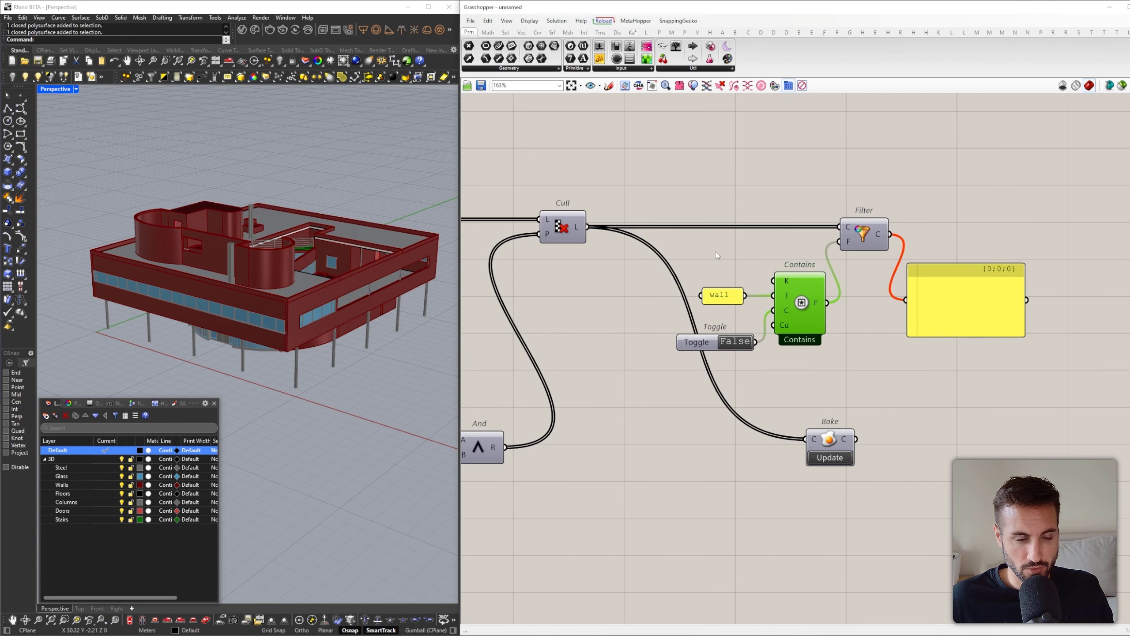
left_click_drag(928, 284, 940, 277)
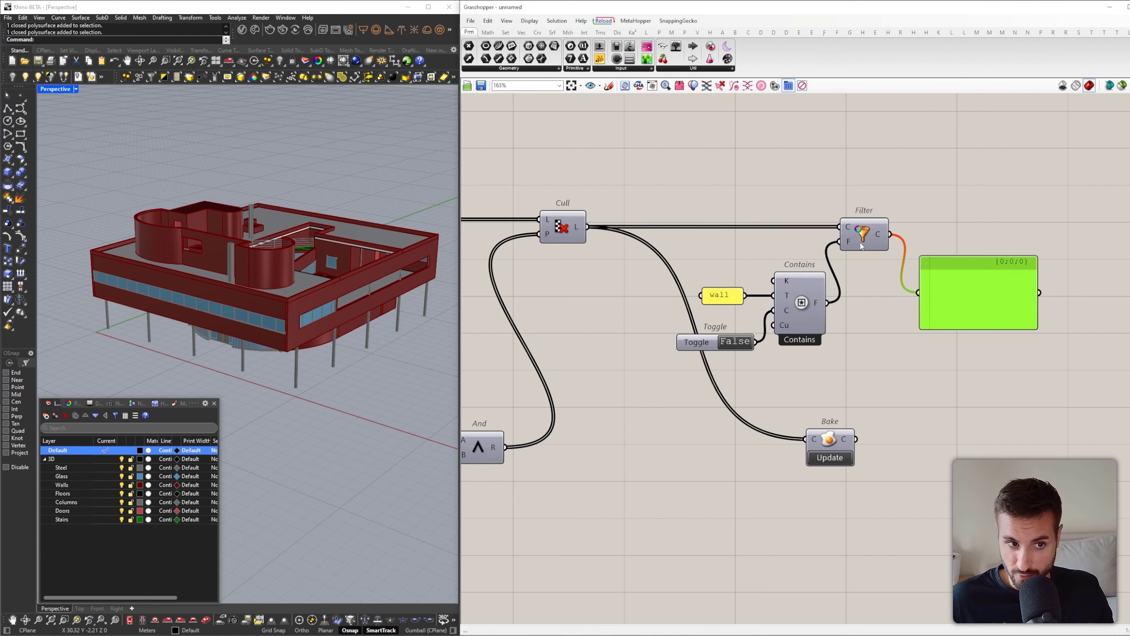
Add a Model Layer component between Cull and Filter, feeding the culled layers in and its L output into Filter's C input
right_click_drag(636, 177, 637, 240)
left_click(726, 216)
double_click(727, 220)
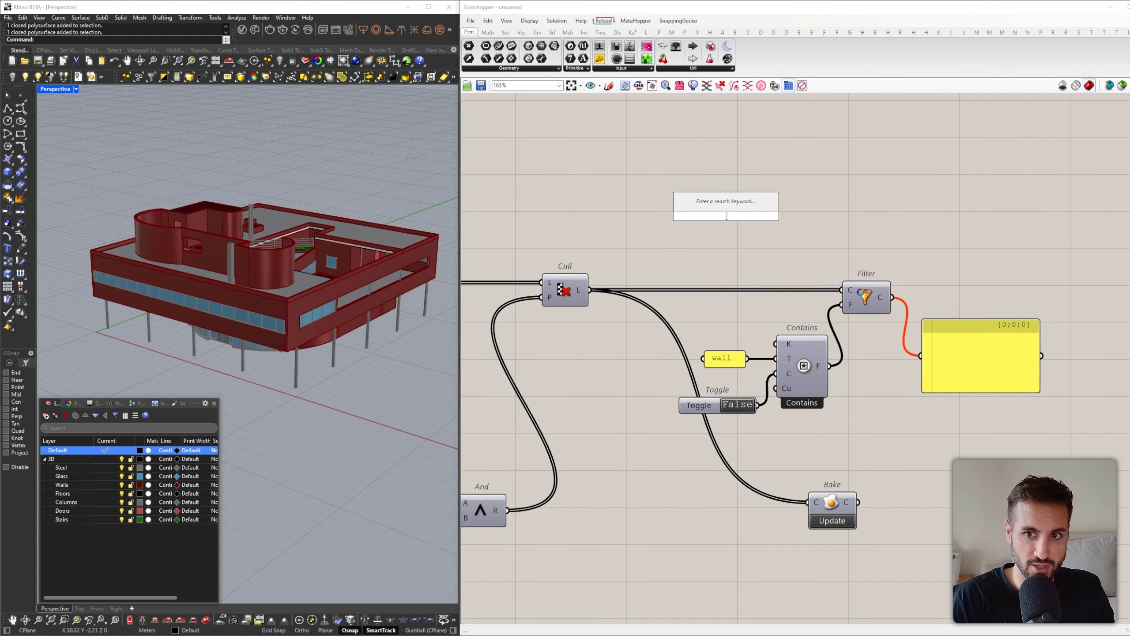
type("laye")
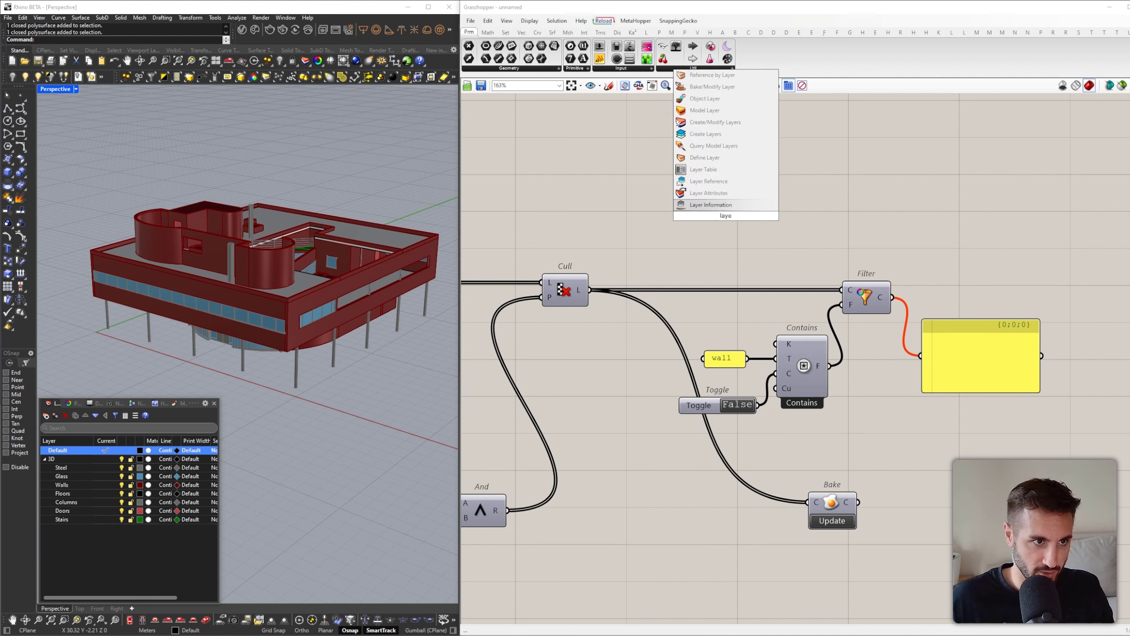
left_click(705, 110)
left_click_drag(590, 289, 694, 157)
left_click_drag(724, 200, 744, 179)
left_click_drag(774, 136, 842, 290)
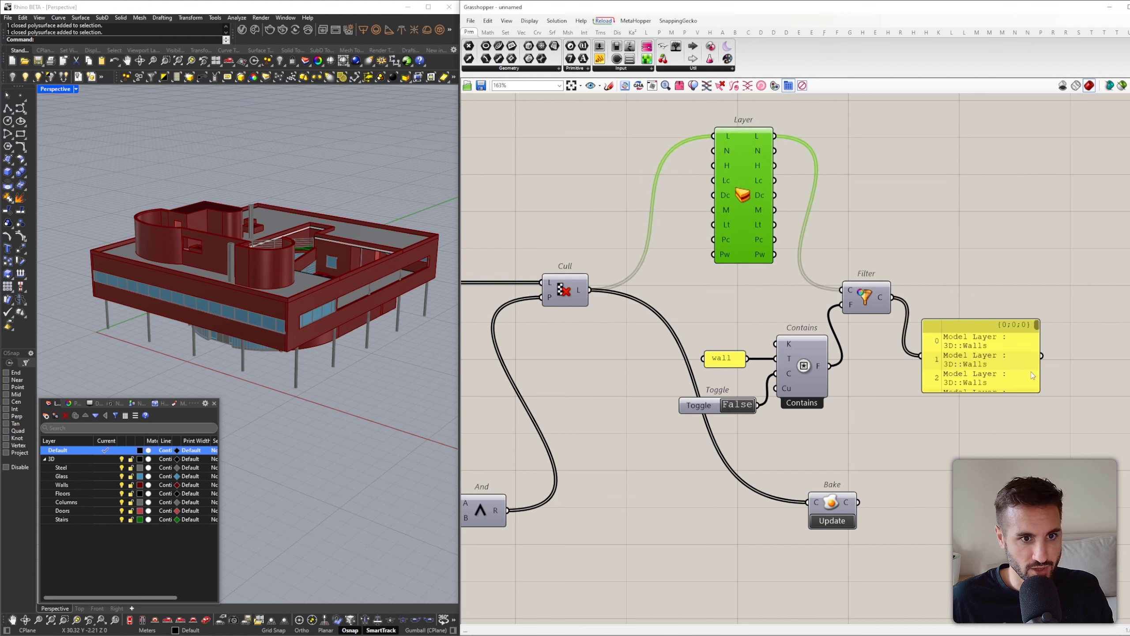
Enlarge the panel listing the filtered wall layers and move it farther from the Filter component
left_click_drag(1038, 389, 1077, 505)
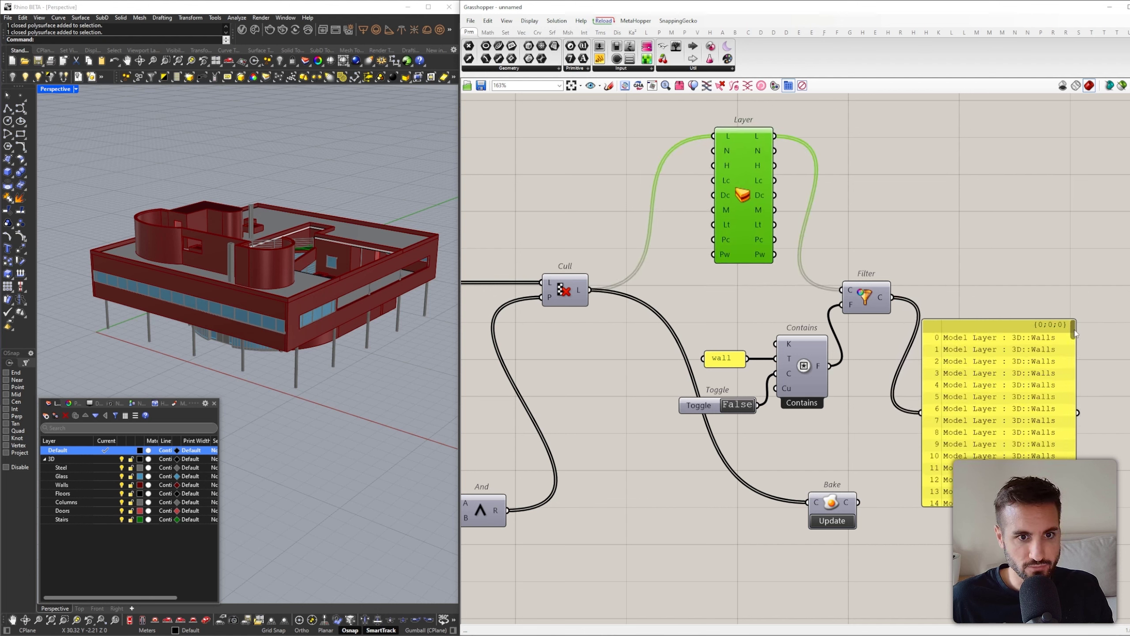
mouse_move(1074, 330)
left_mouse_down()
mouse_move(1075, 427)
mouse_move(1079, 320)
left_mouse_up()
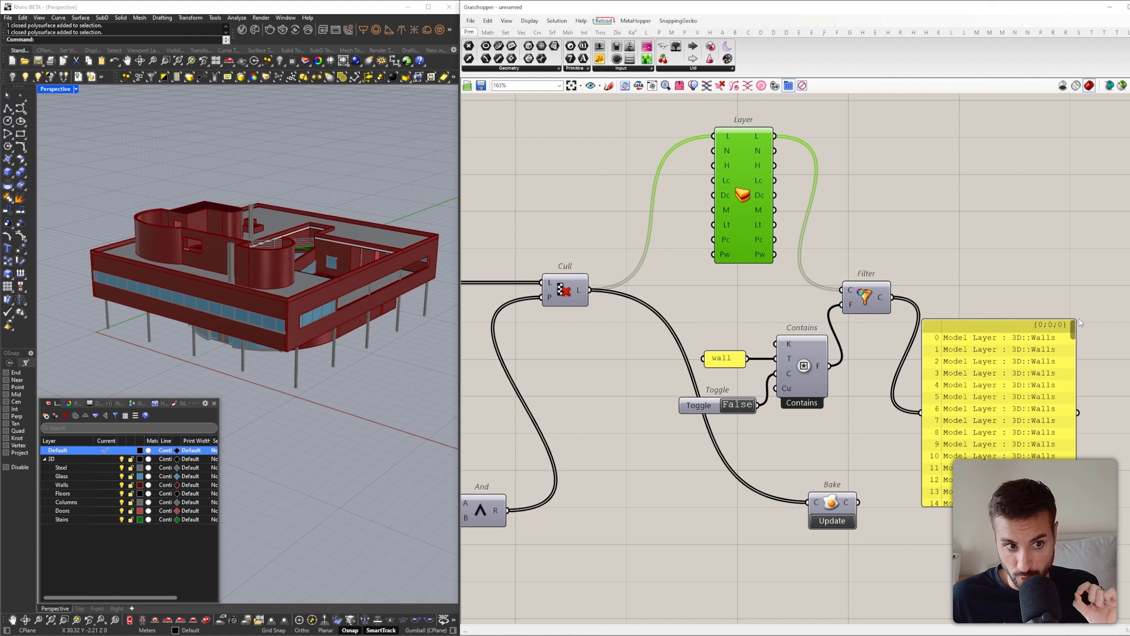
scroll(787, 280, "down", 3)
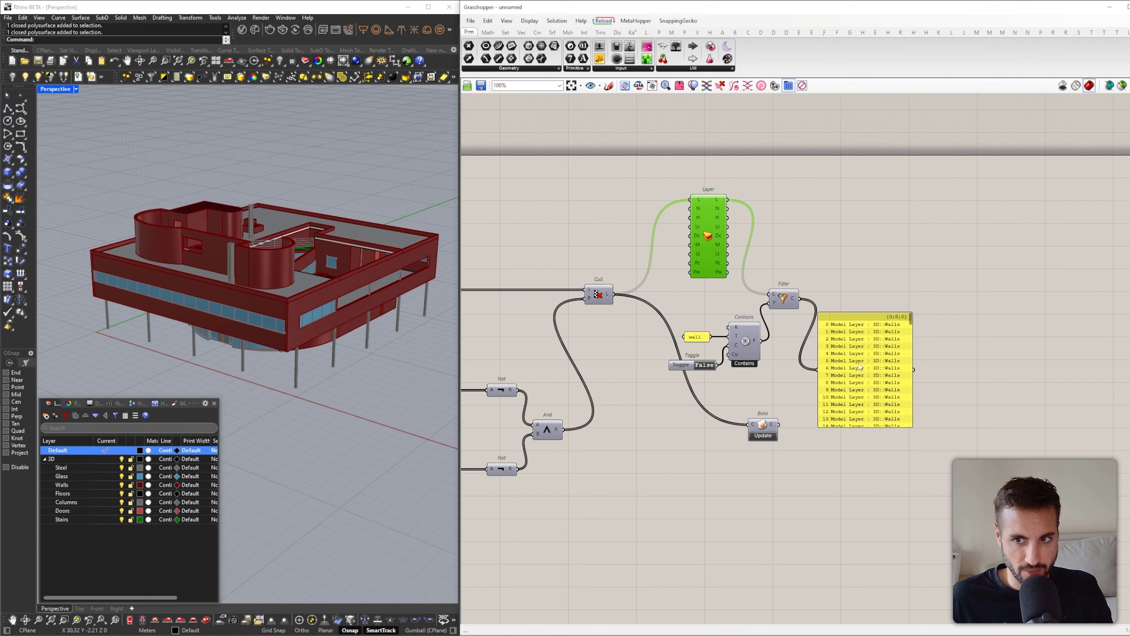
left_click_drag(859, 364, 915, 376)
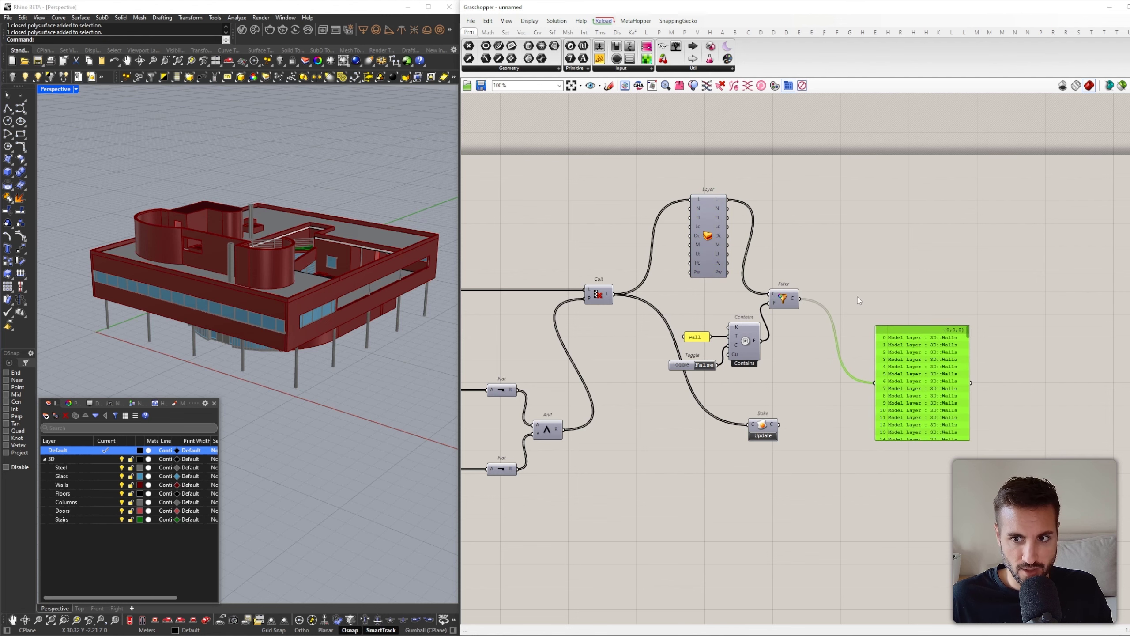
Insert a List Item component between Filter and the output panel, and make room between them
scroll(925, 334, "up", 2)
double_click(853, 282)
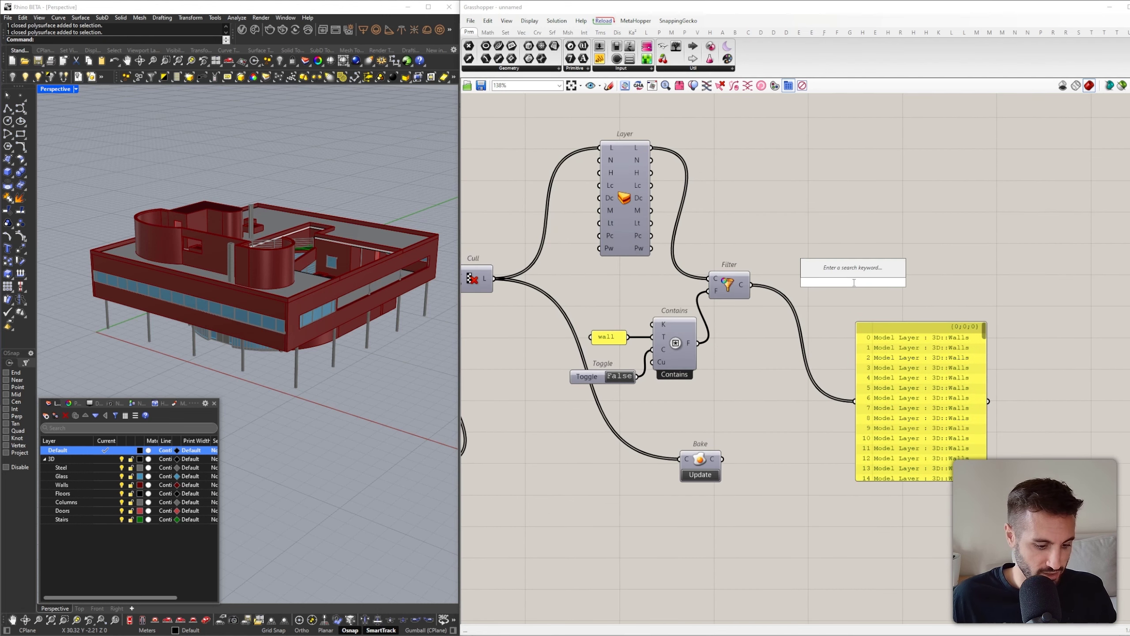
type("item")
left_click(835, 261)
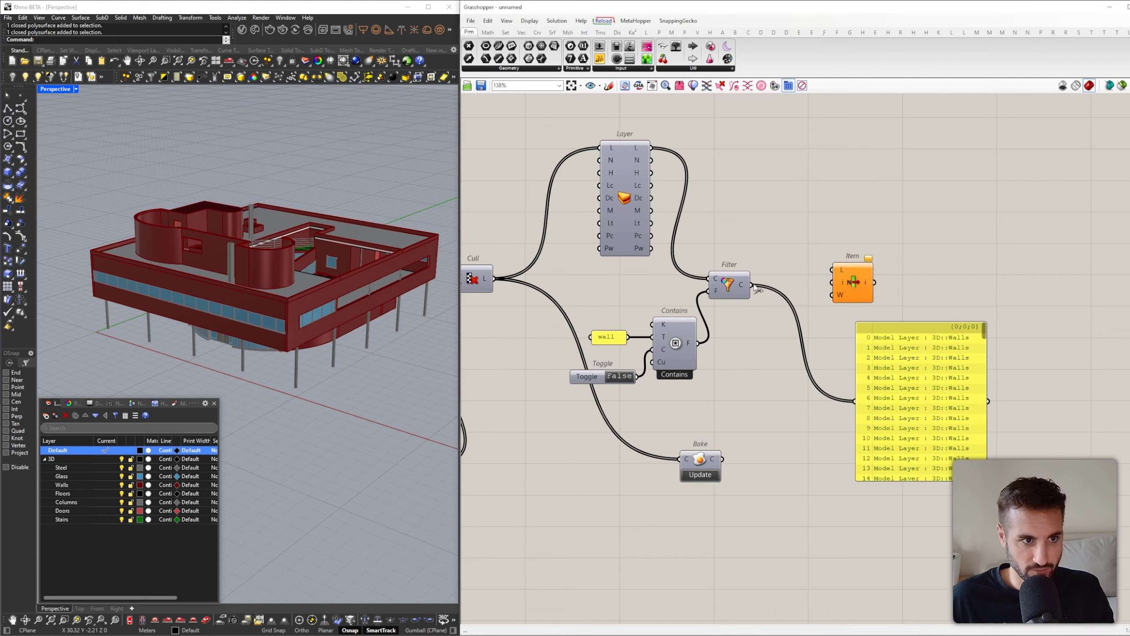
left_click_drag(752, 285, 832, 270)
left_click_drag(853, 287, 854, 402)
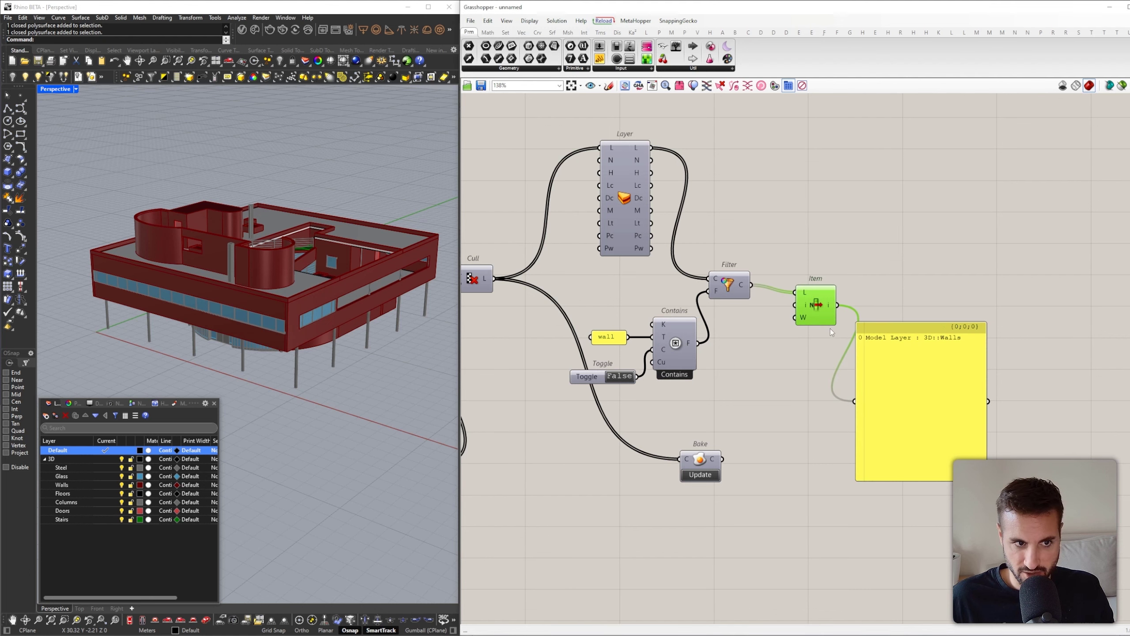
left_click_drag(895, 363, 942, 395)
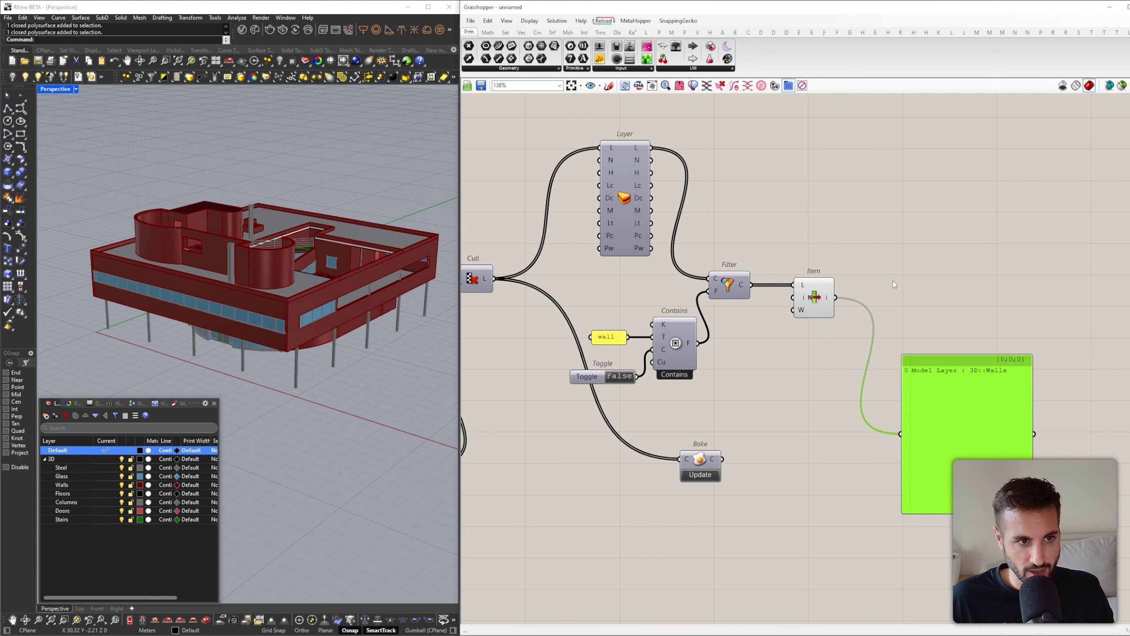
Add a content Details component after List Item and show its path output in a compact, aligned panel
left_click(1066, 32)
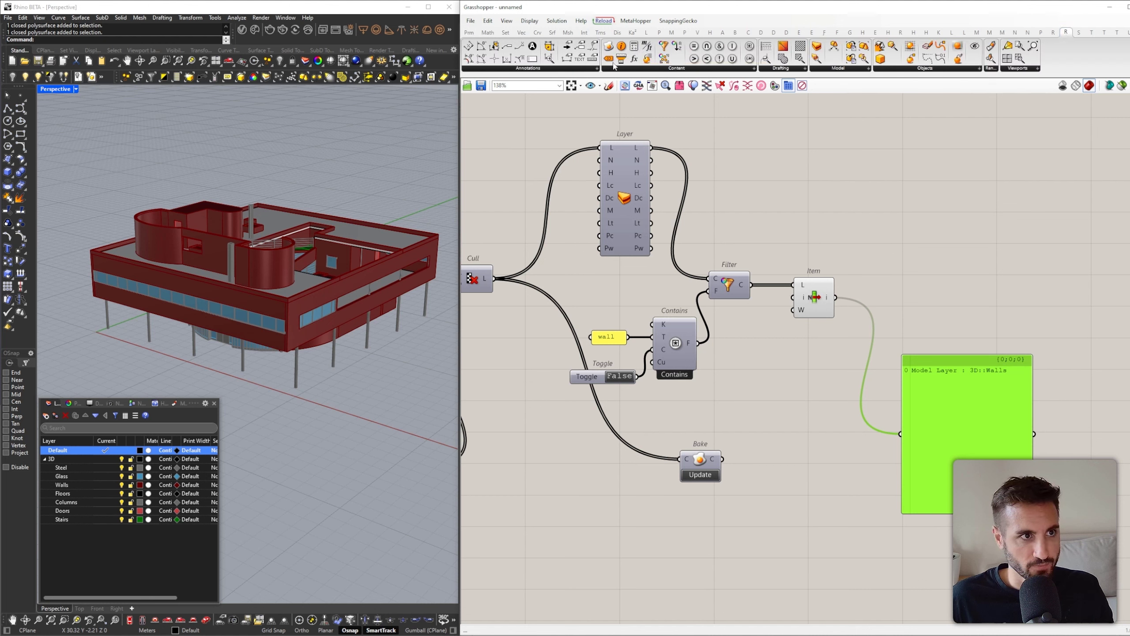
left_click_drag(610, 60, 904, 269)
left_click_drag(836, 297, 900, 434)
left_click_drag(903, 366, 945, 319)
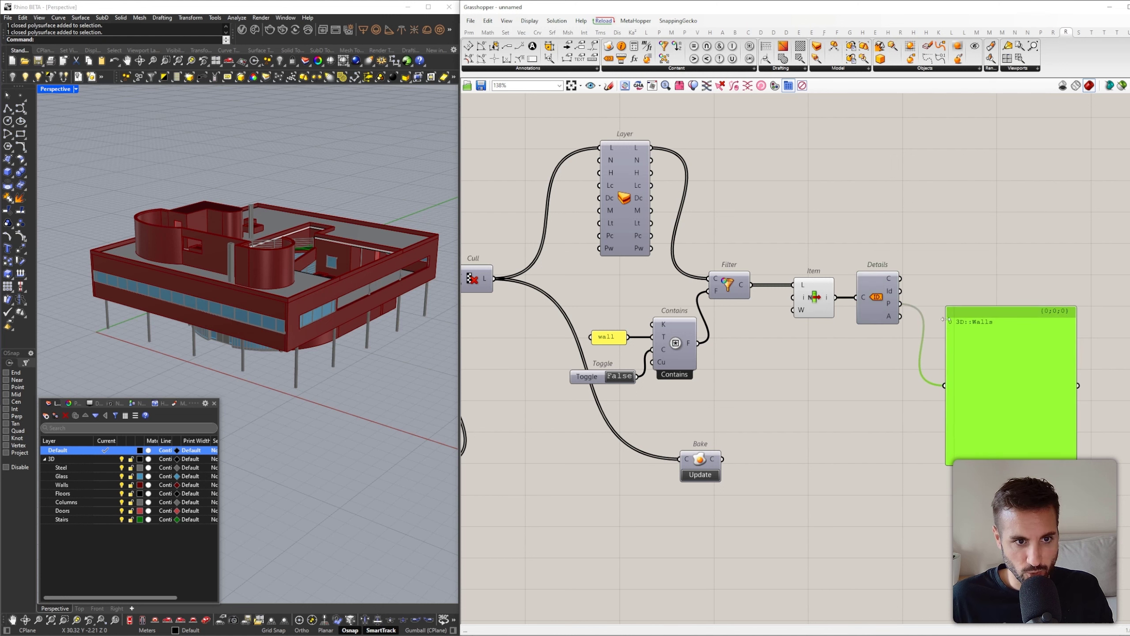
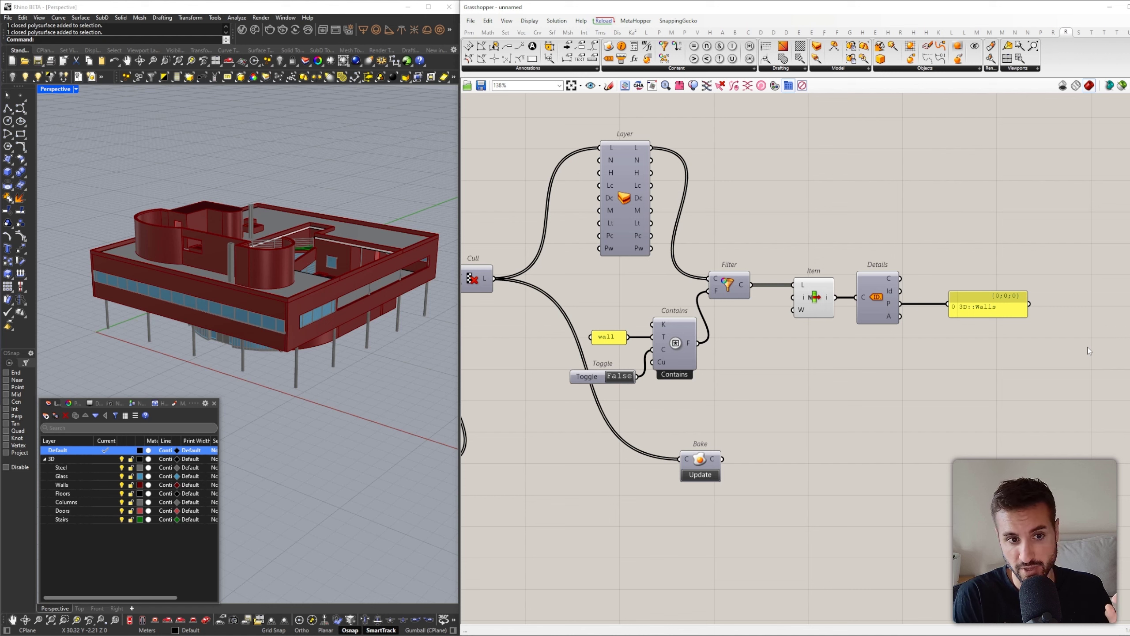
left_click_drag(1008, 309, 983, 309)
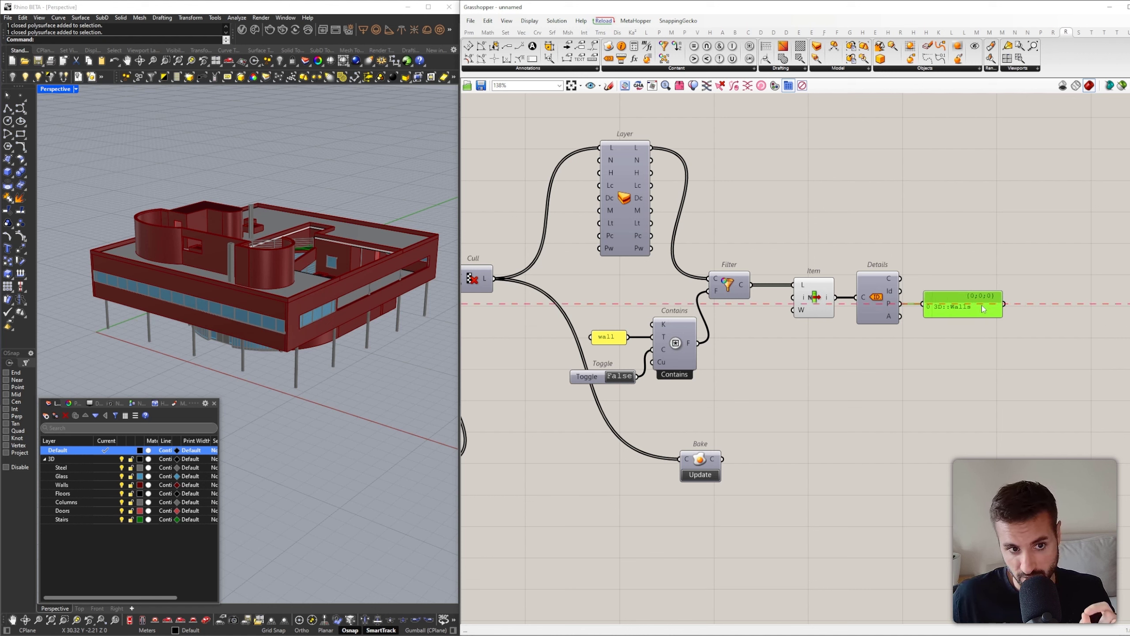
Place a Query Model Objects component after the layer path panel
double_click(987, 373)
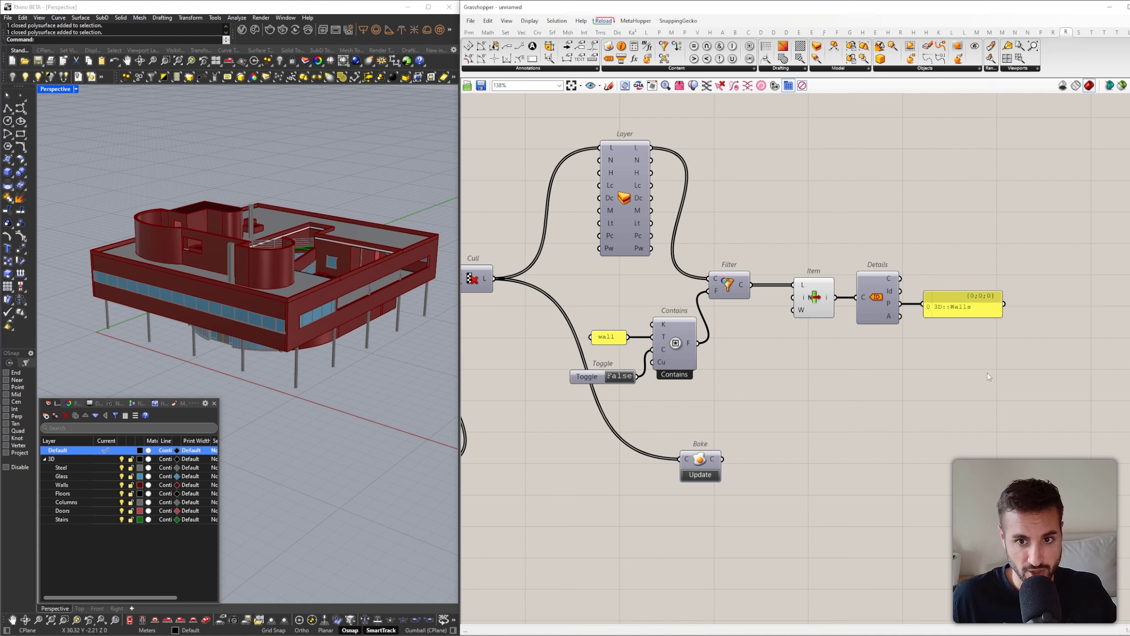
type("object")
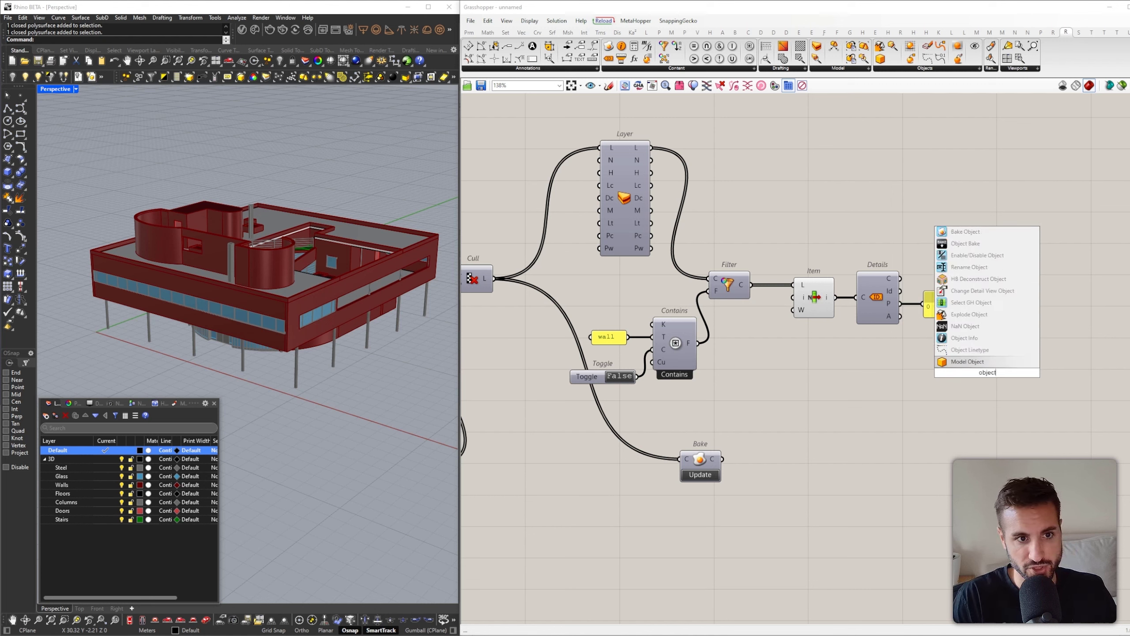
type("s")
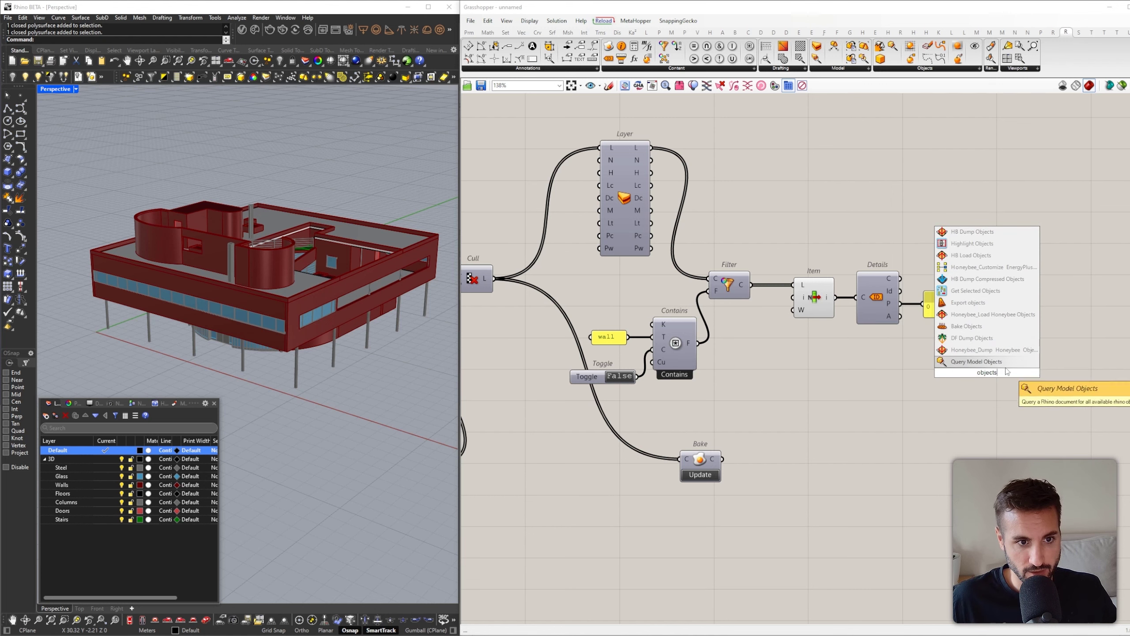
left_click(982, 363)
right_click_drag(983, 363, 924, 363)
left_click_drag(924, 363, 1003, 377)
left_click_drag(957, 279, 999, 372)
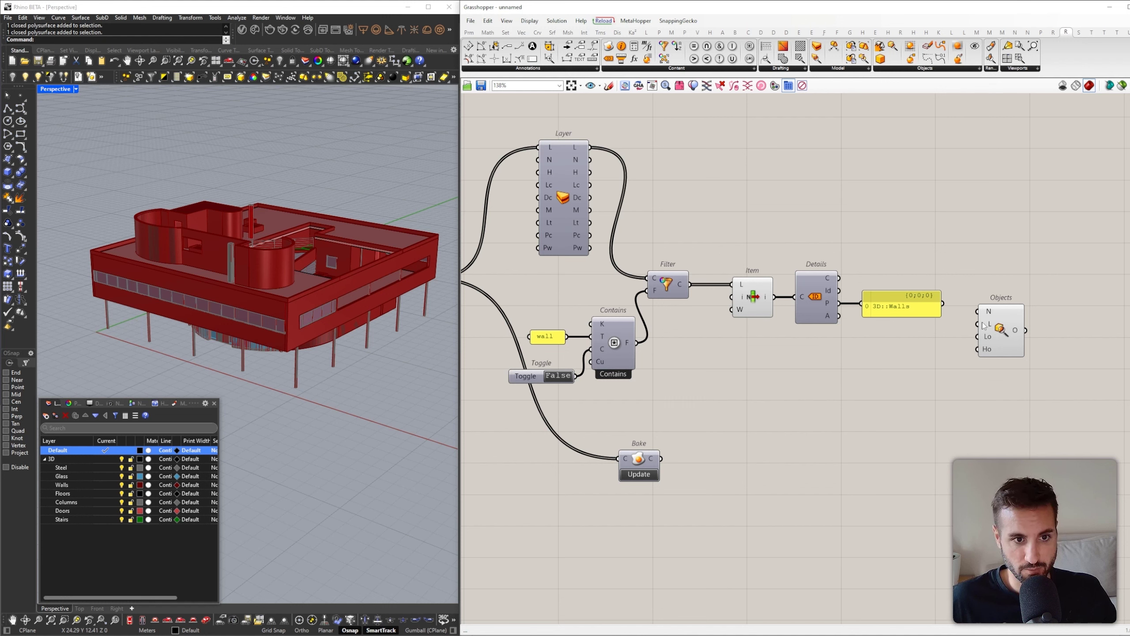
Feed the layer path panel into the L input of Query Model Objects and align the component with the panel
left_click(895, 310)
left_click_drag(943, 303, 978, 324)
left_click_drag(1005, 338, 1003, 317)
right_click_drag(245, 273, 233, 275)
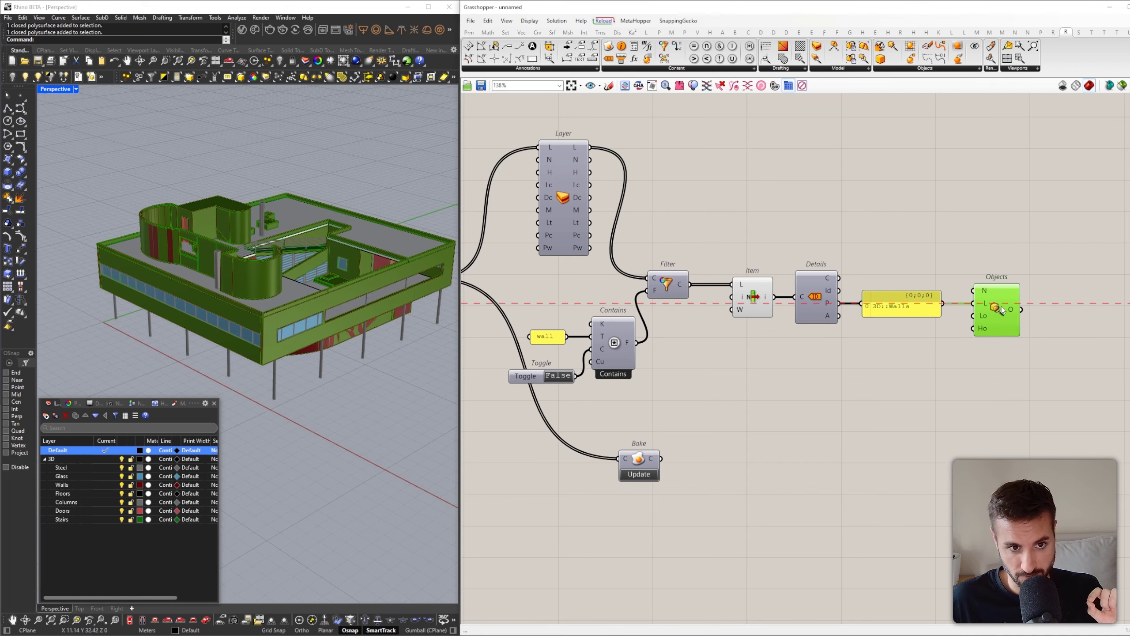
Turn off the viewport preview of the List Item component
scroll(888, 333, "down", 2)
left_click_drag(780, 350, 724, 263)
right_click(746, 224)
left_click(770, 236)
left_click(799, 217)
Add a Model Object component after the object query and connect the queried objects to its O input
right_click_drag(835, 228, 711, 194)
double_click(909, 299)
type("model o")
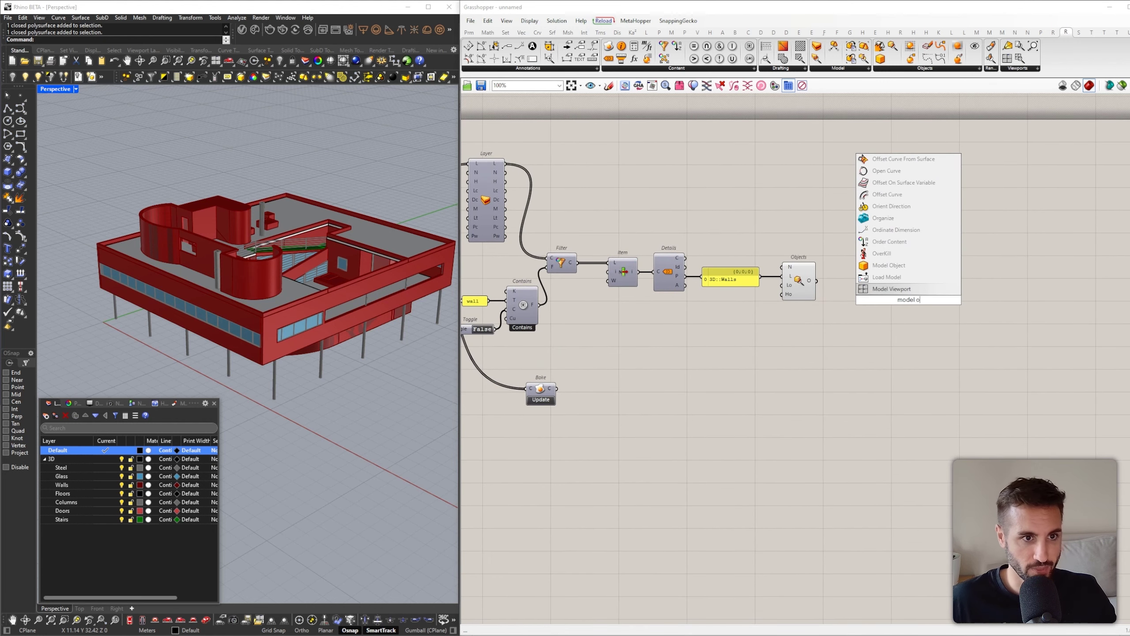
left_click(889, 265)
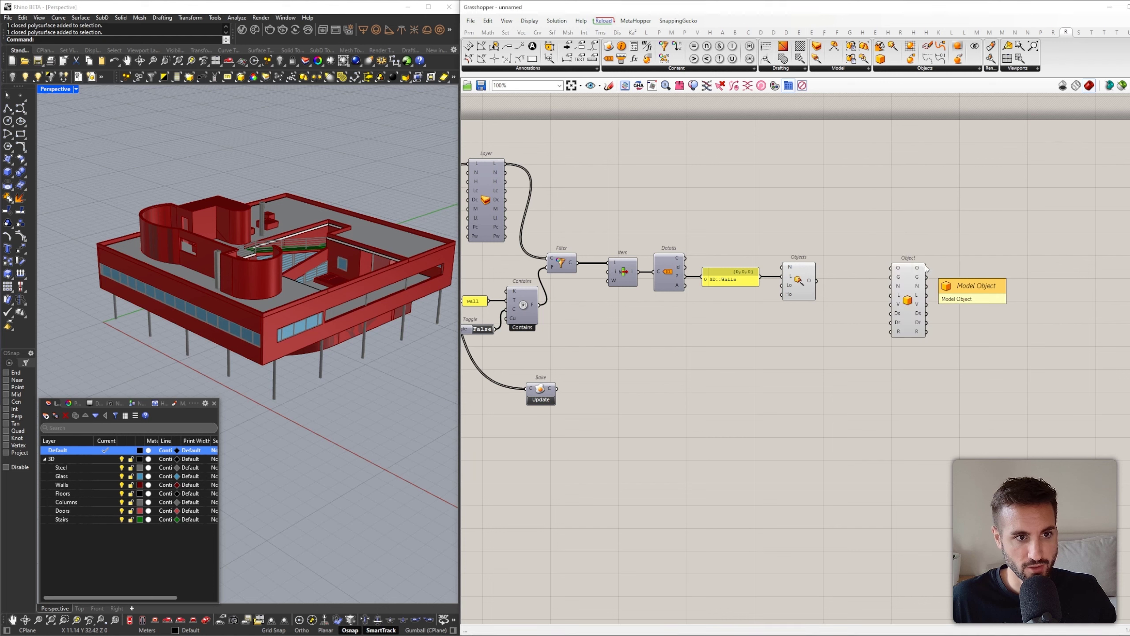
scroll(883, 273, "up", 3)
left_click_drag(896, 265, 775, 284)
left_click_drag(927, 288, 903, 310)
Turn off the viewport preview of the Query Model Objects component
left_click(767, 262)
right_click(768, 262)
left_click(796, 236)
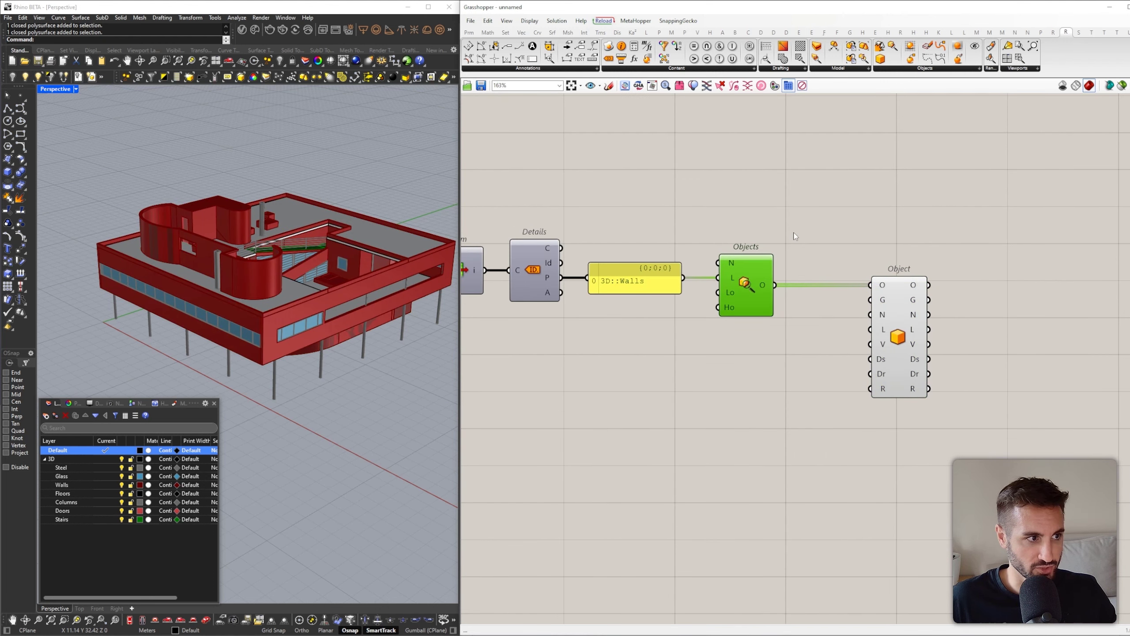
Add a Display Attributes component below the object query and connect its Ds output to the Model Object's Ds input
right_click_drag(848, 323, 877, 318)
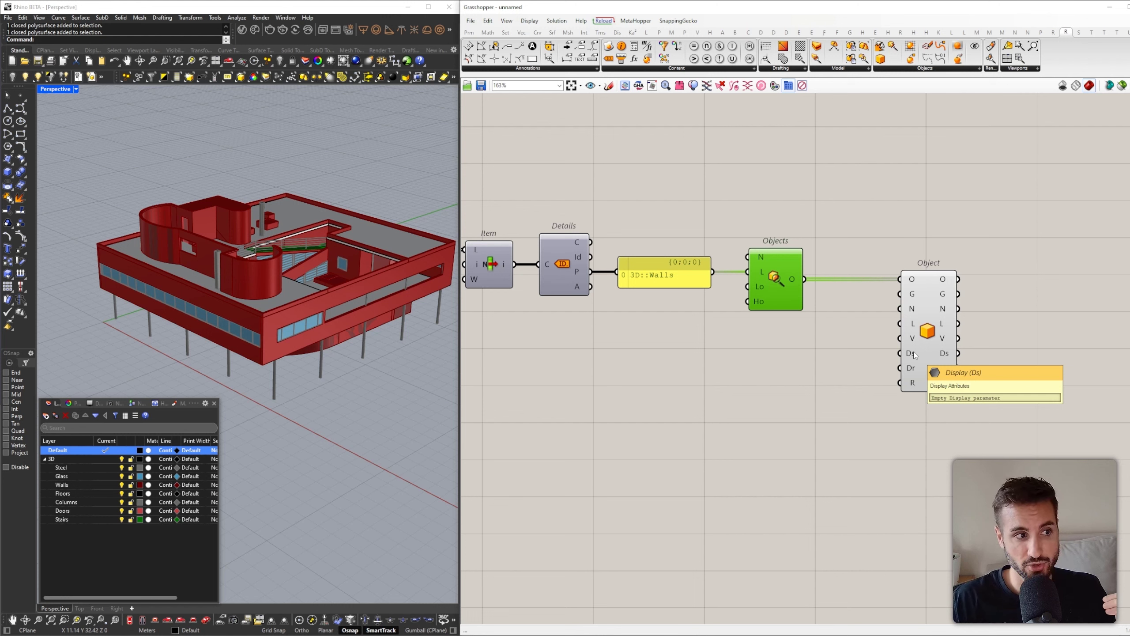
double_click(758, 393)
type("displa")
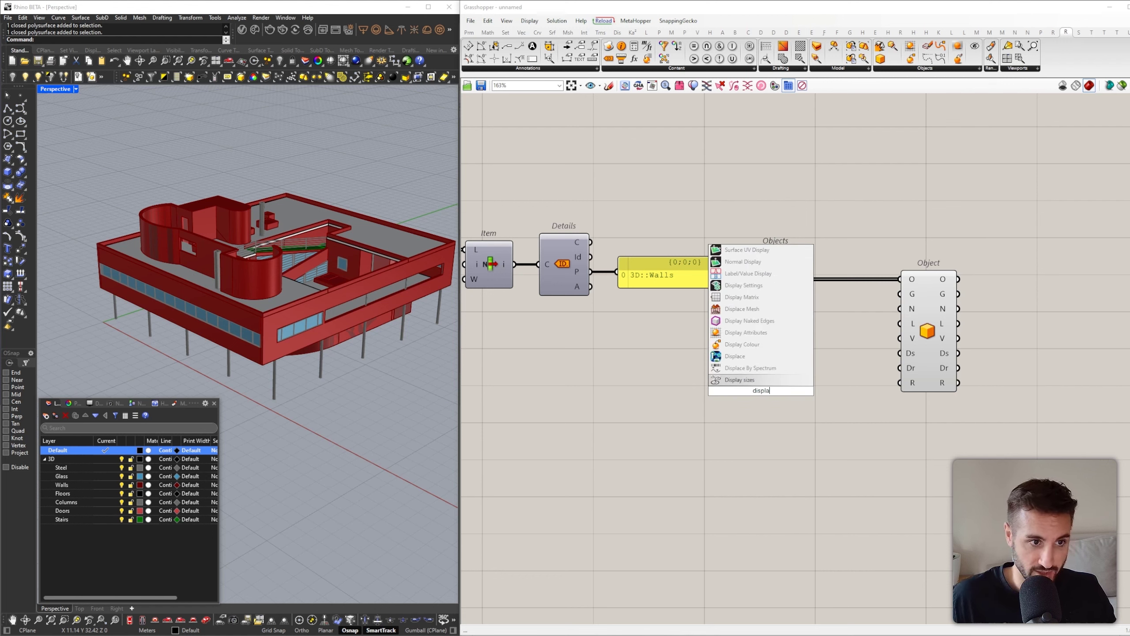
left_click(768, 336)
left_click_drag(794, 368, 896, 357)
left_click_drag(896, 357, 899, 354)
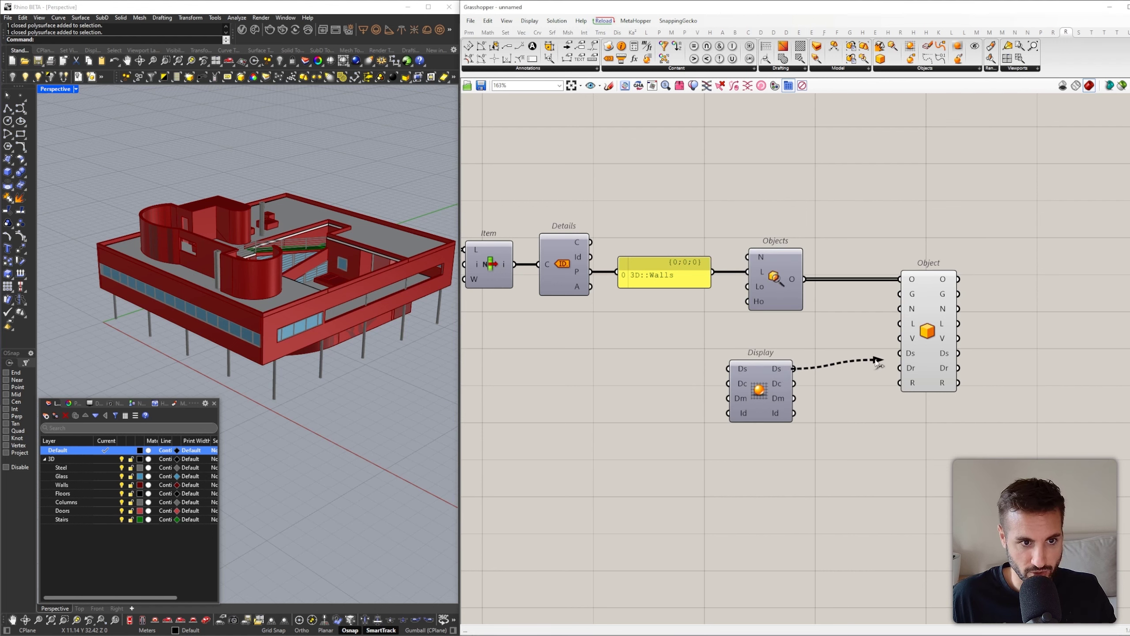
left_click_drag(766, 398, 792, 382)
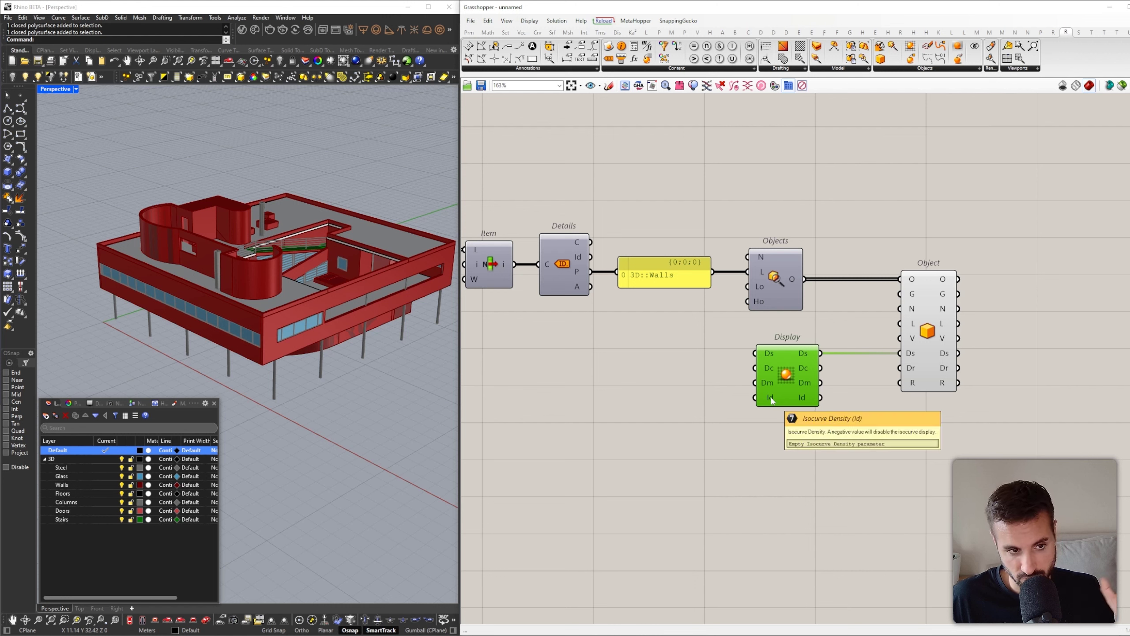
Add a Display Colour component and connect it to the Dc input of Display Attributes
double_click(735, 375)
type("dis")
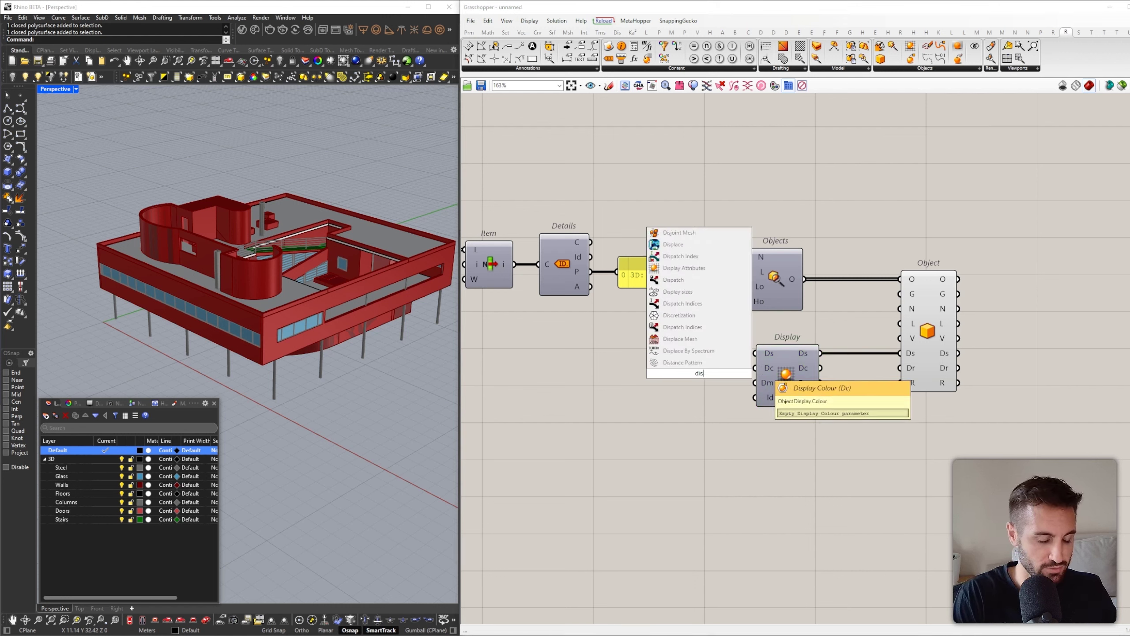
type("pla")
left_click(708, 327)
mouse_move(712, 368)
left_mouse_down()
mouse_move(696, 389)
mouse_move(752, 377)
mouse_move(705, 375)
left_mouse_up()
Place a Colour Swatch before the Display Colour component
left_click(597, 353)
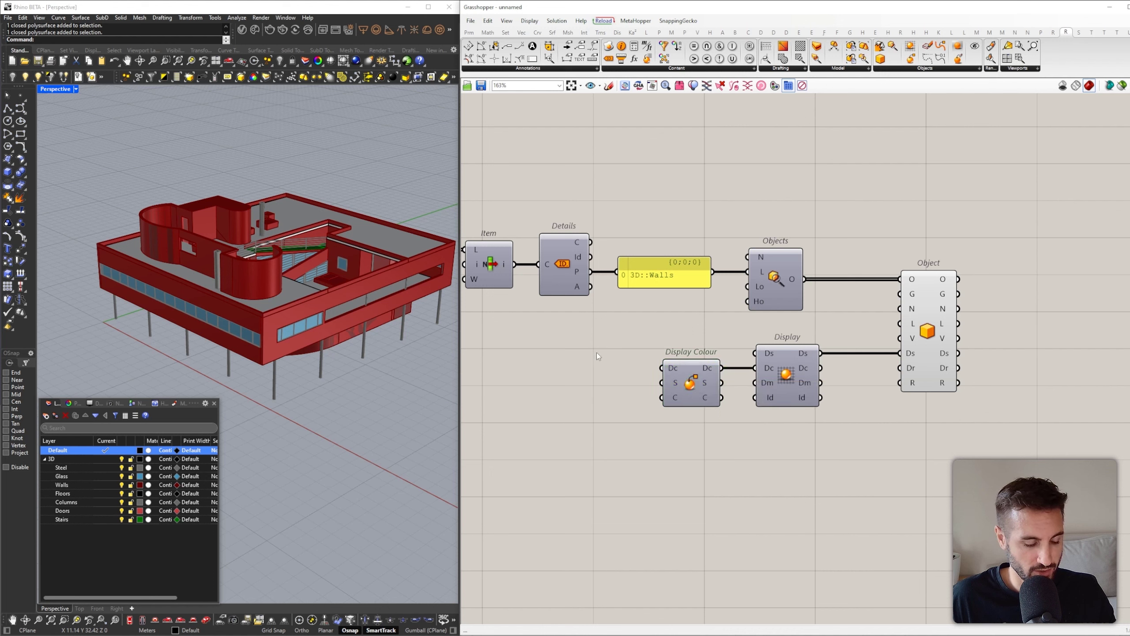
double_click(597, 353)
type("swa")
left_click(579, 270)
left_click_drag(597, 355, 589, 392)
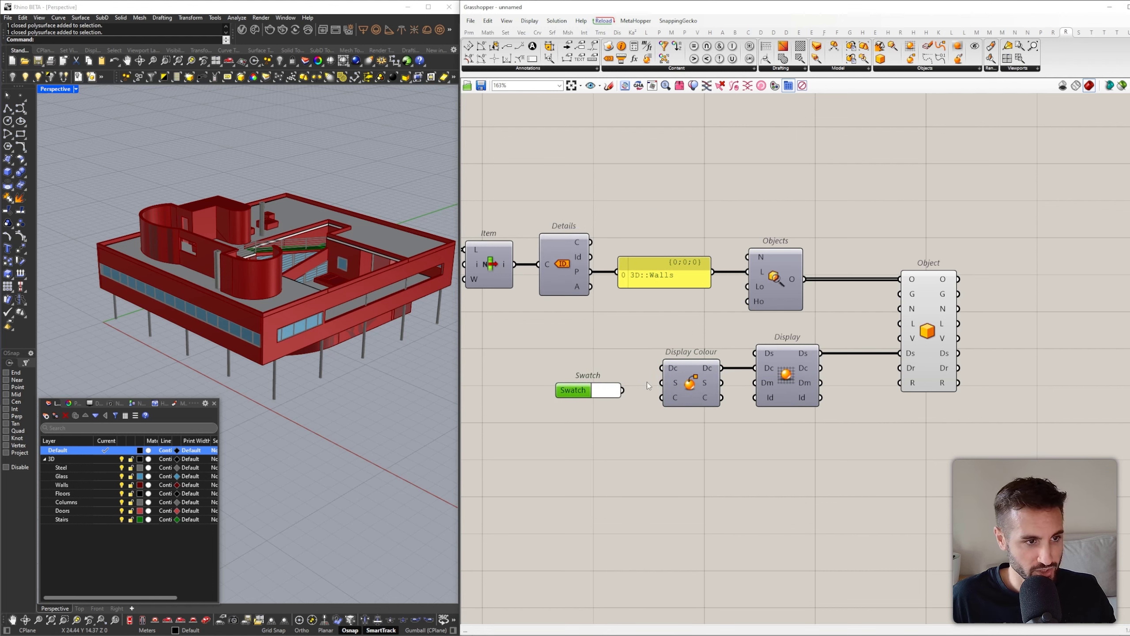
Set the swatch to a muted dark green and connect it to the Display Colour component
left_click(611, 392)
left_click(651, 448)
left_click(655, 449)
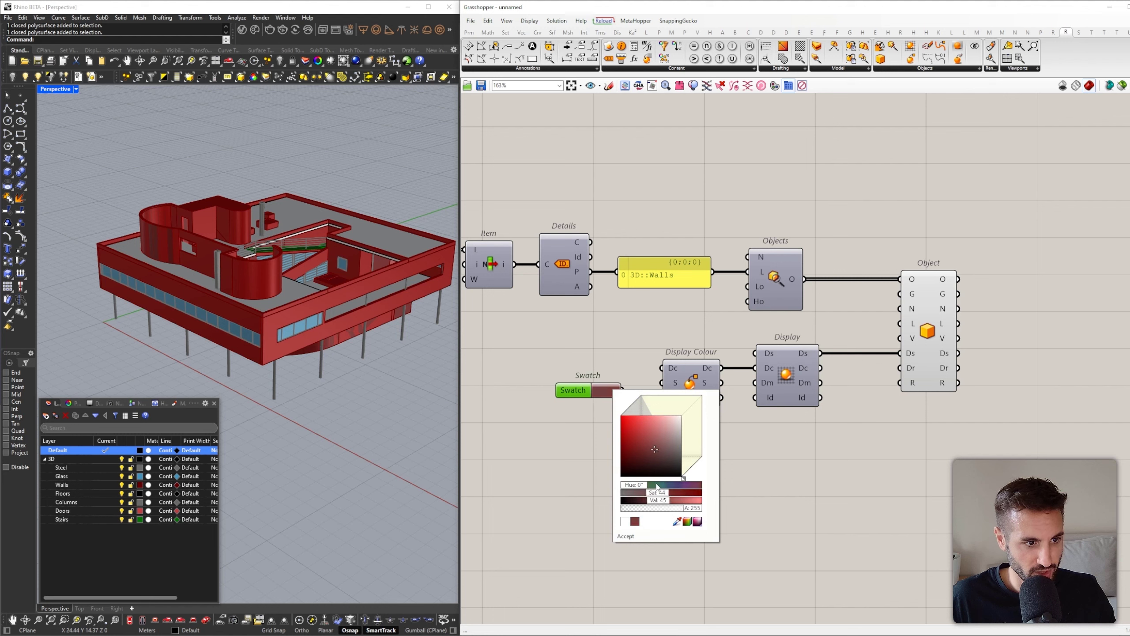
left_click_drag(627, 484, 645, 485)
left_click(633, 350)
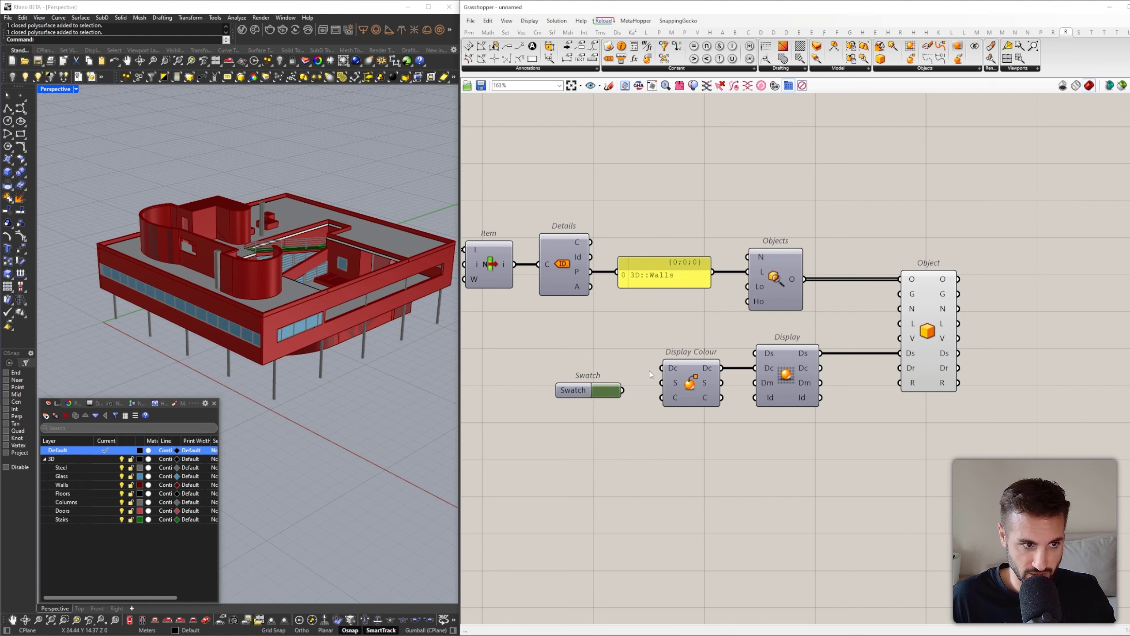
left_click_drag(674, 370, 592, 374)
scroll(1024, 334, "down", 4)
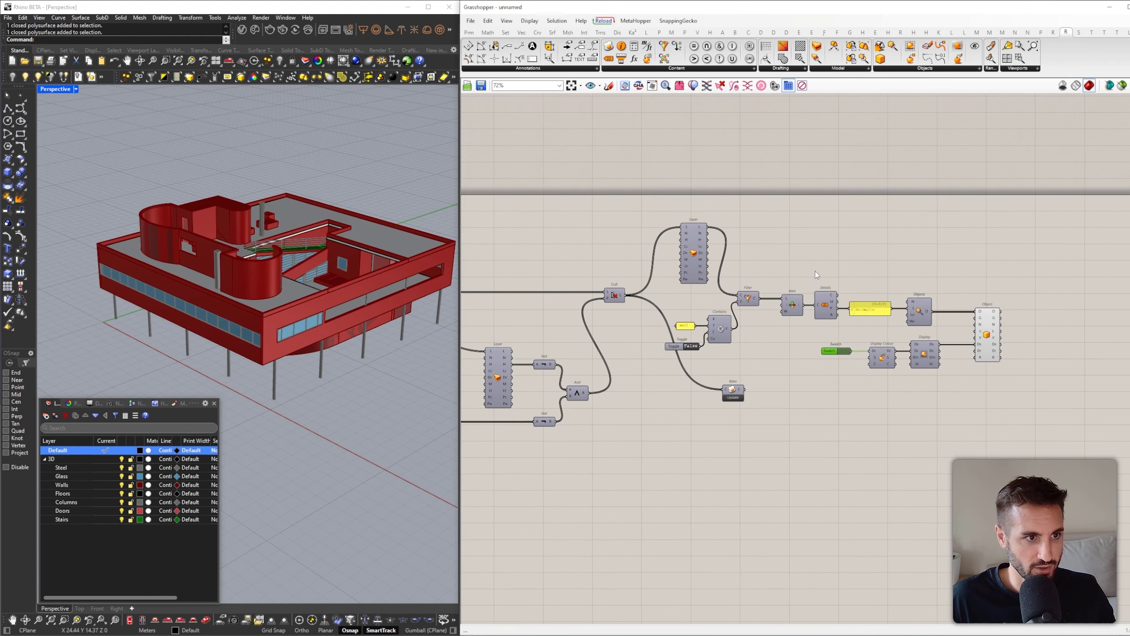
Copy the Bake Content component beside the Model Object, connect it to the O output and bake the recoloured walls
left_click_drag(732, 389, 1080, 310)
scroll(1015, 313, "up", 3)
left_click(1014, 316)
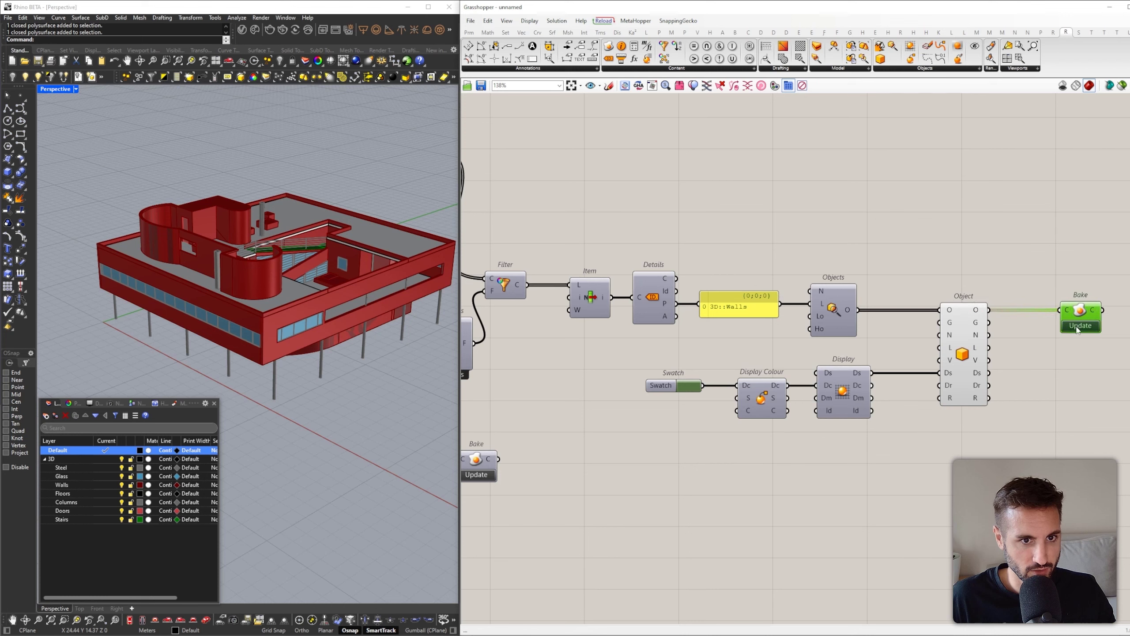
left_click(1078, 328)
Turn off the preview of the Model Object component and inspect the baked walls in the Rhino viewport
left_click(971, 339)
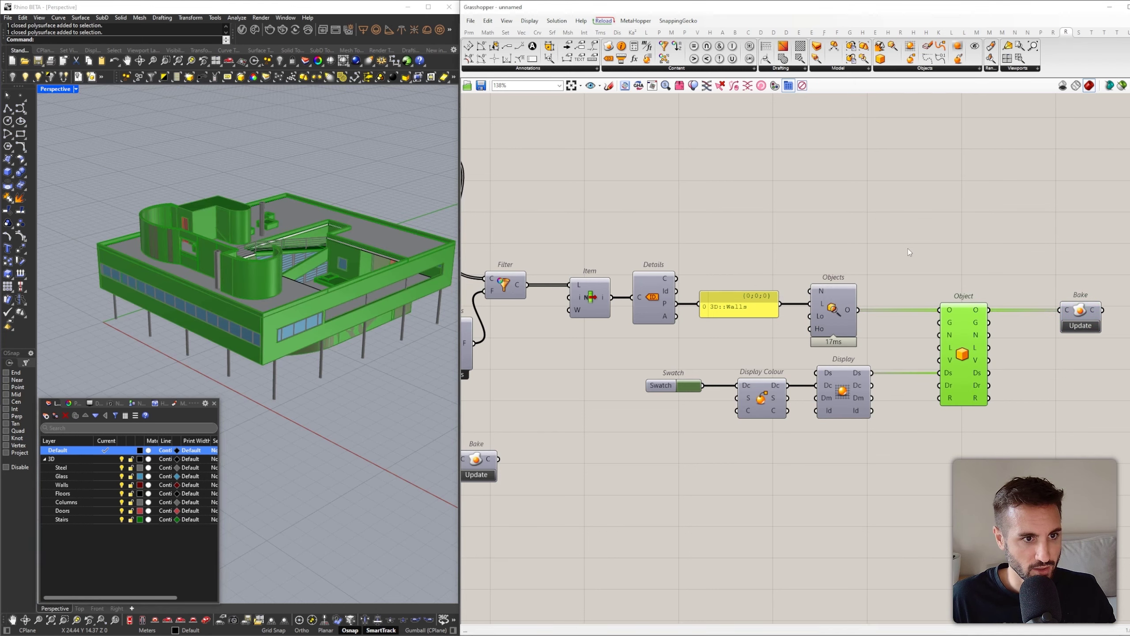
right_click(905, 243)
left_click(923, 259)
mouse_move(364, 303)
right_mouse_down()
mouse_move(364, 254)
mouse_move(364, 292)
right_mouse_up()
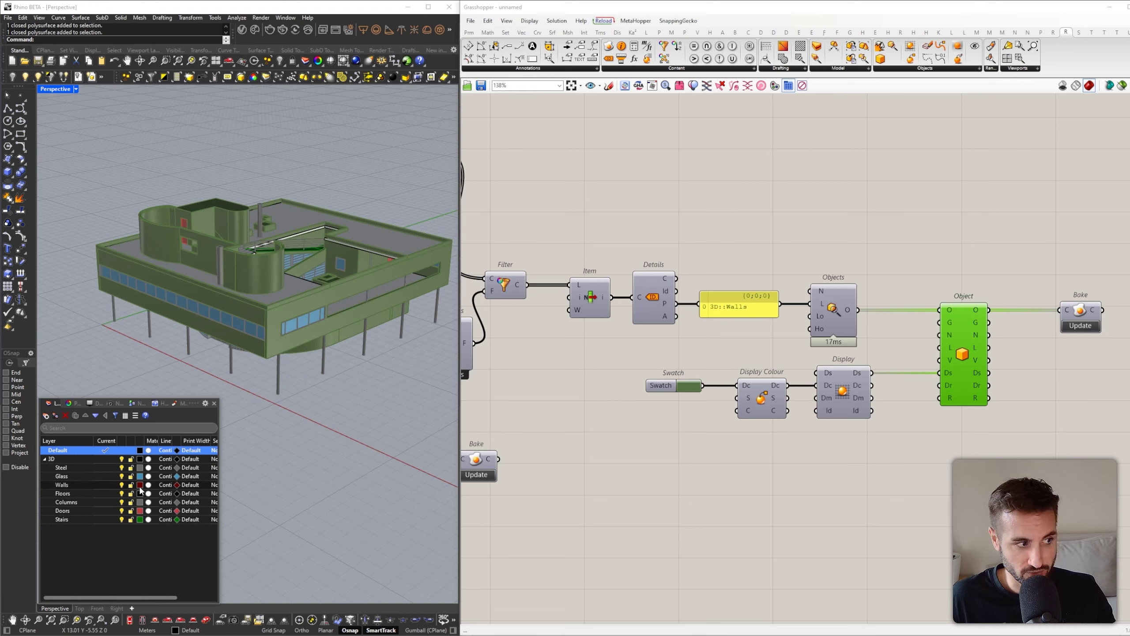
right_click_drag(236, 357, 200, 355)
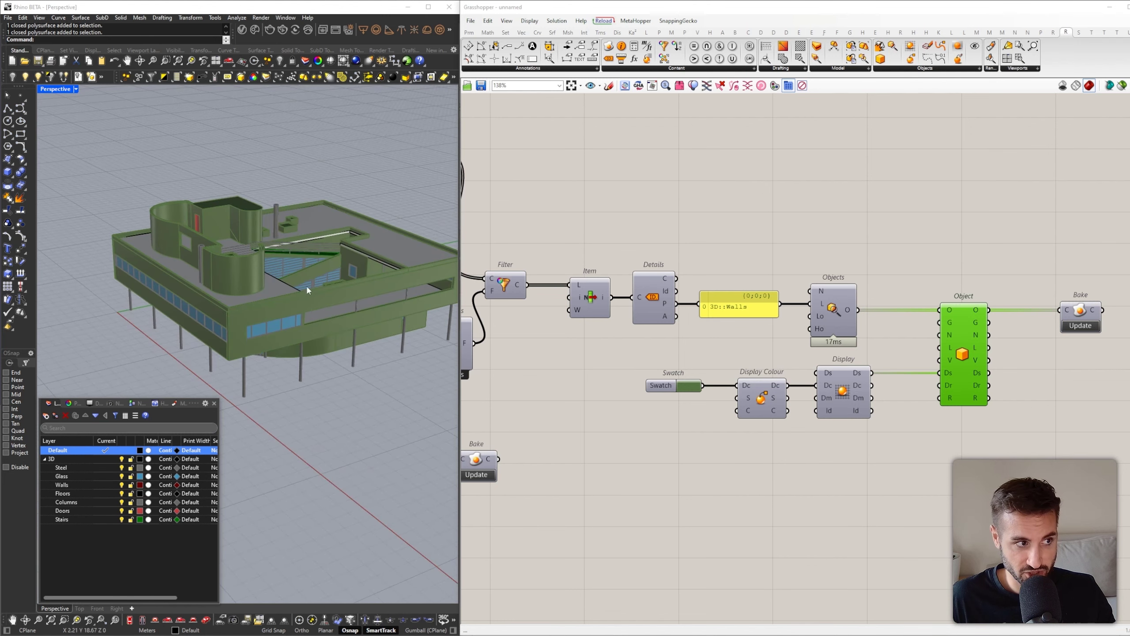
Add a number slider set to 0, connect it to Display Colour's Source input and update the wall bake
scroll(735, 398, "up", 2)
double_click(677, 425)
type("0<")
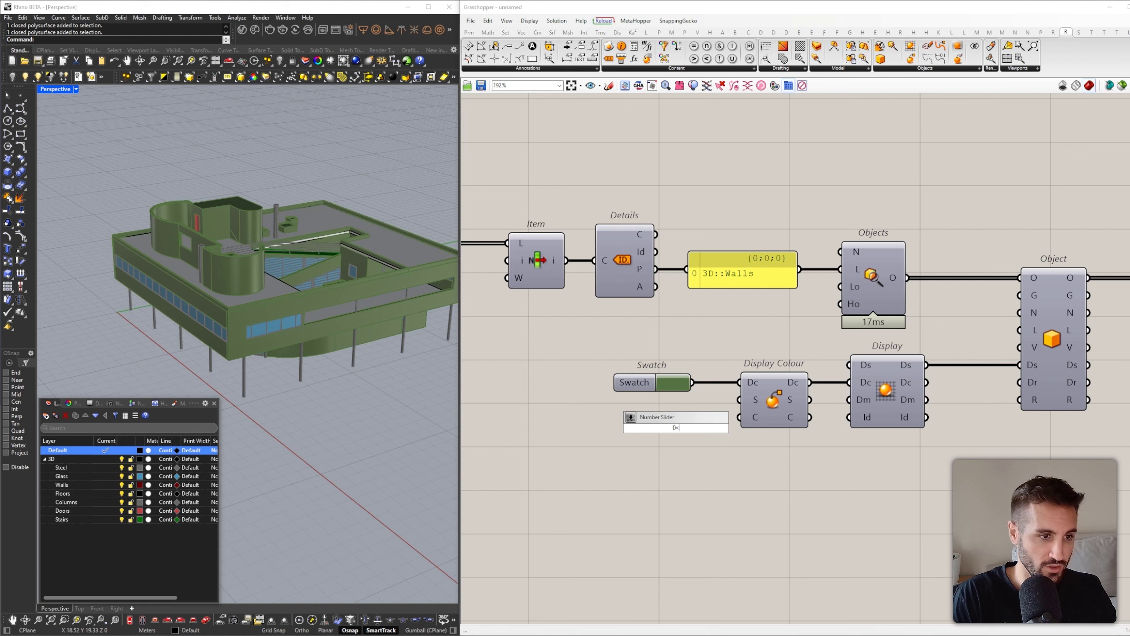
key("Return")
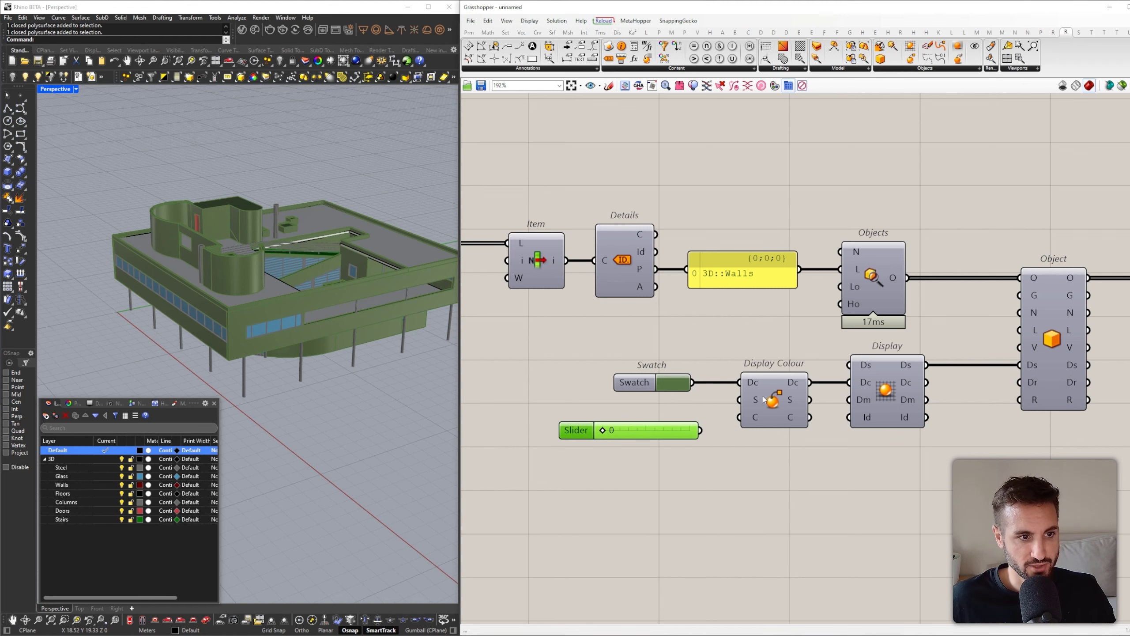
mouse_move(753, 405)
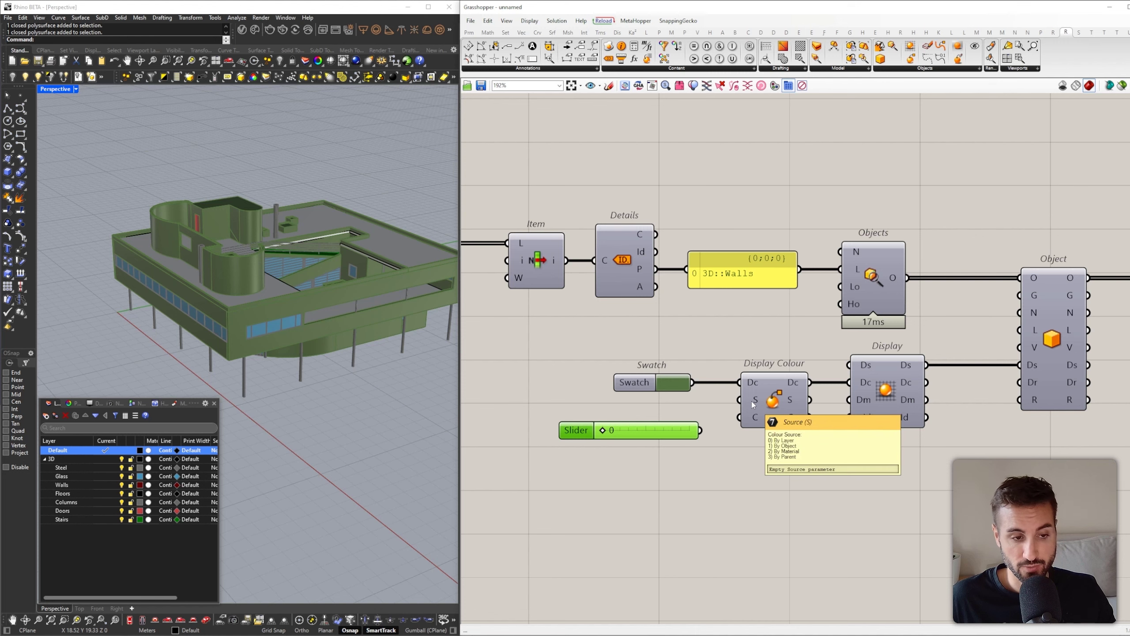
left_click_drag(753, 405, 700, 430)
right_click_drag(1071, 289, 869, 285)
left_click(1021, 296)
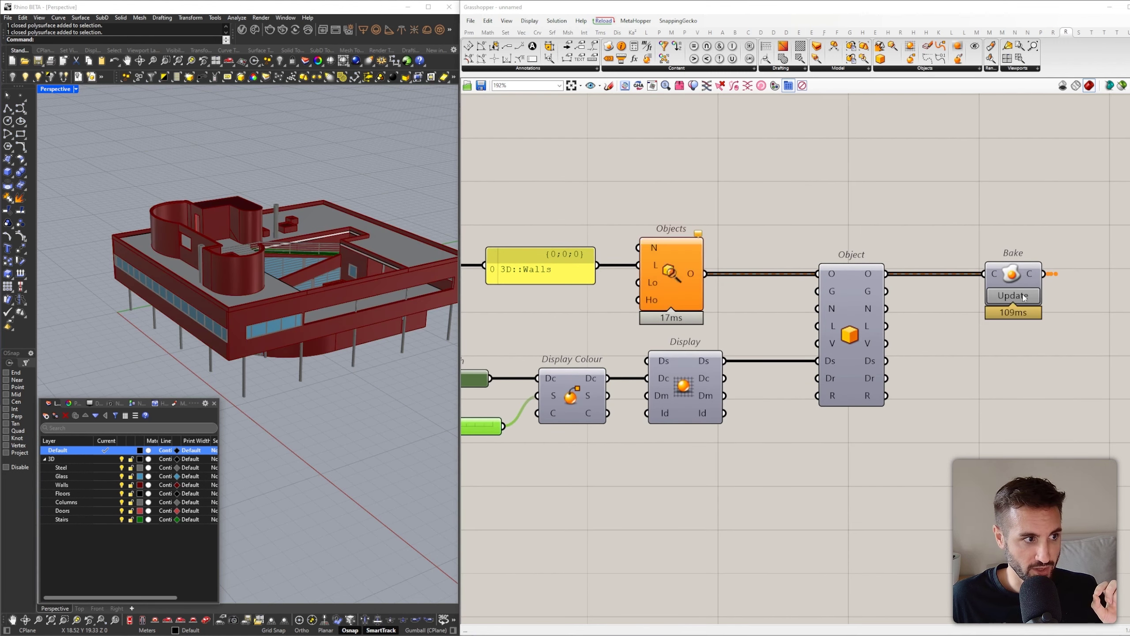
Set the Source slider to 1 and update the bake to colour the walls by object
right_click_drag(496, 359, 610, 343)
left_click_drag(607, 335, 523, 381)
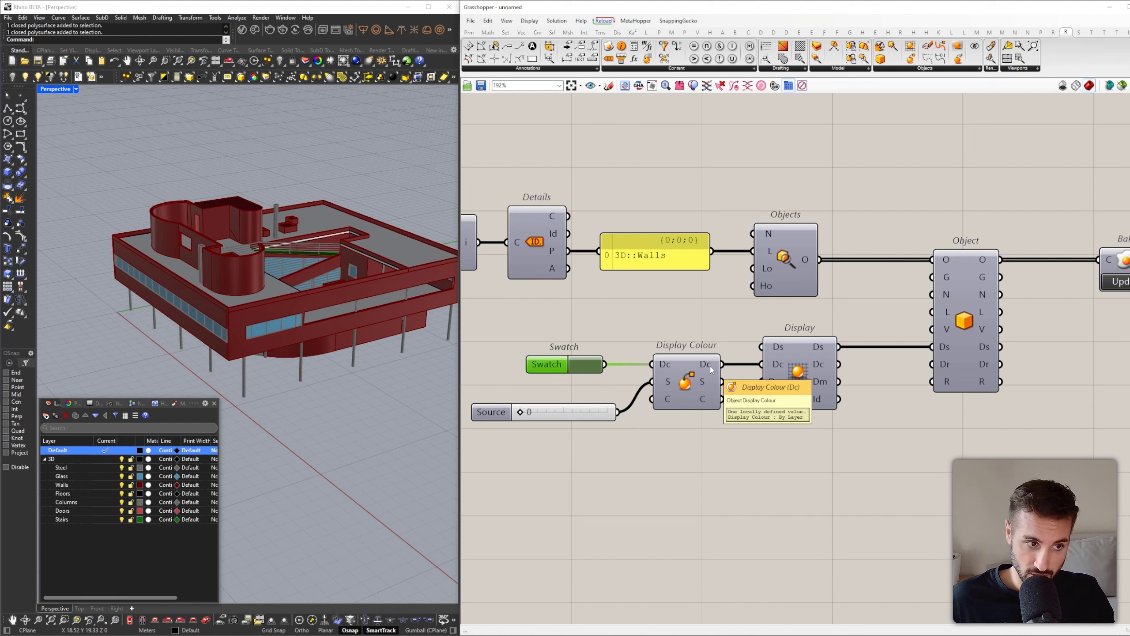
left_click(671, 256)
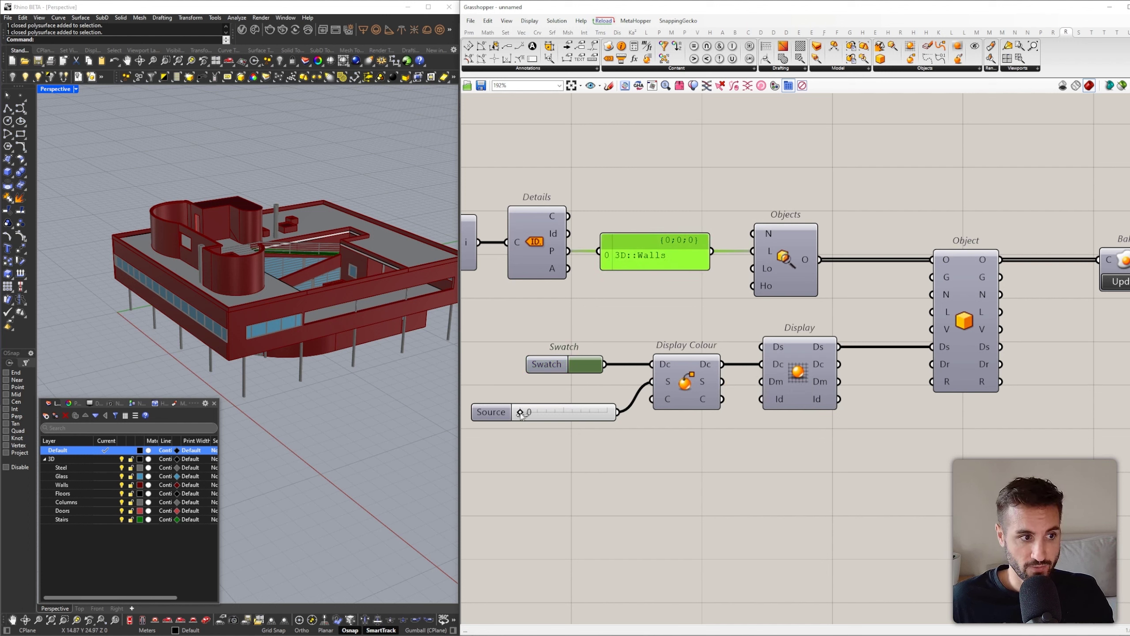
left_click_drag(521, 414, 550, 411)
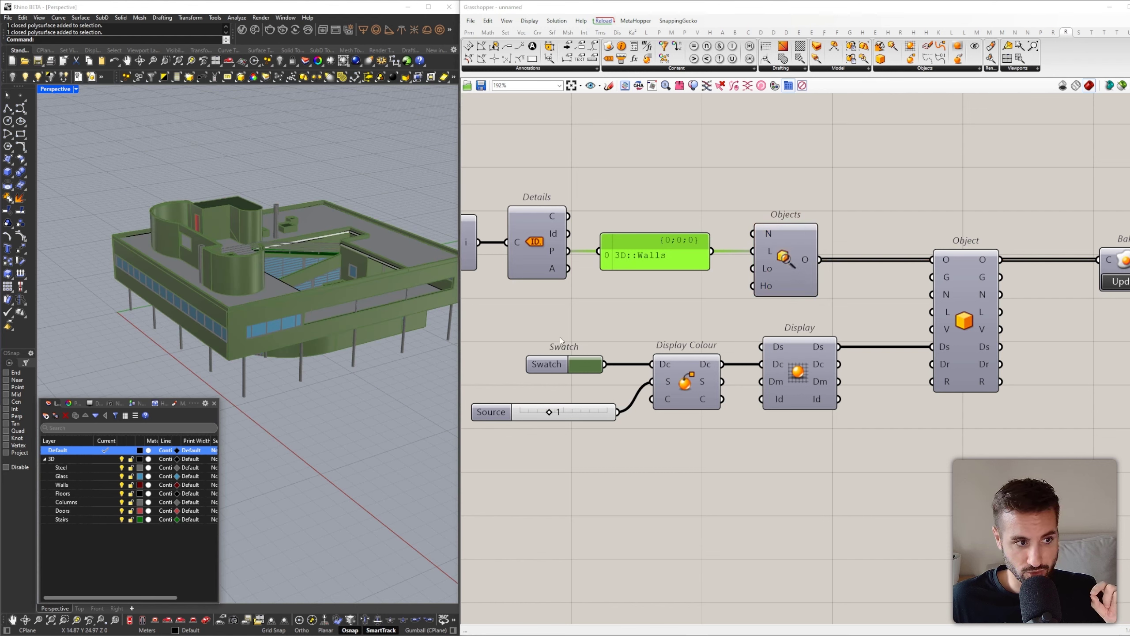
left_click_drag(503, 330, 615, 381)
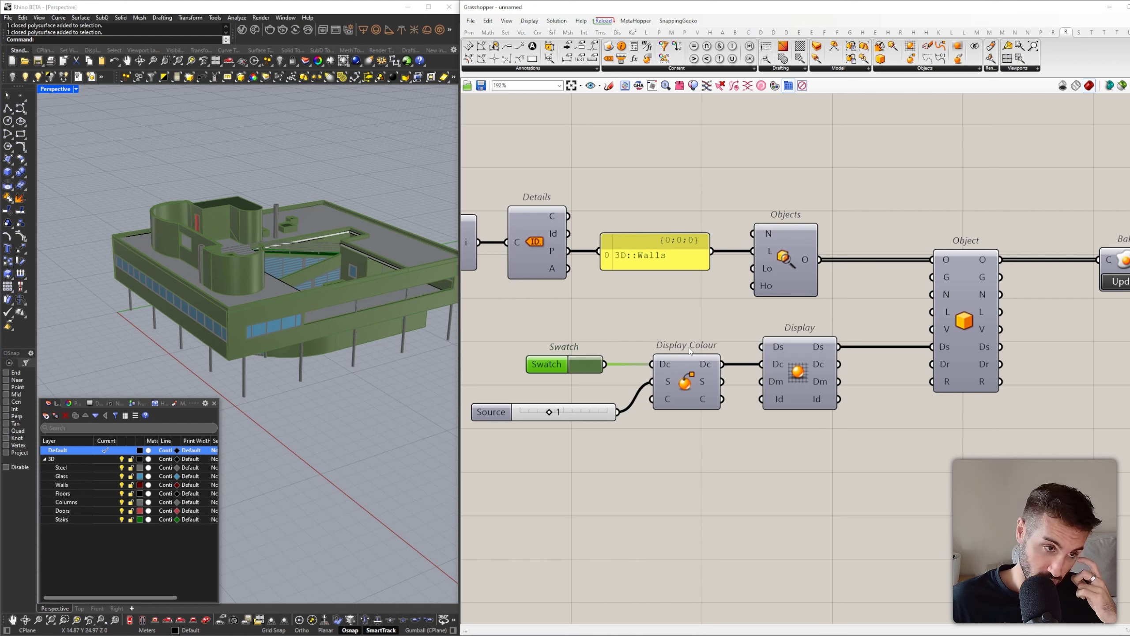
mouse_move(668, 383)
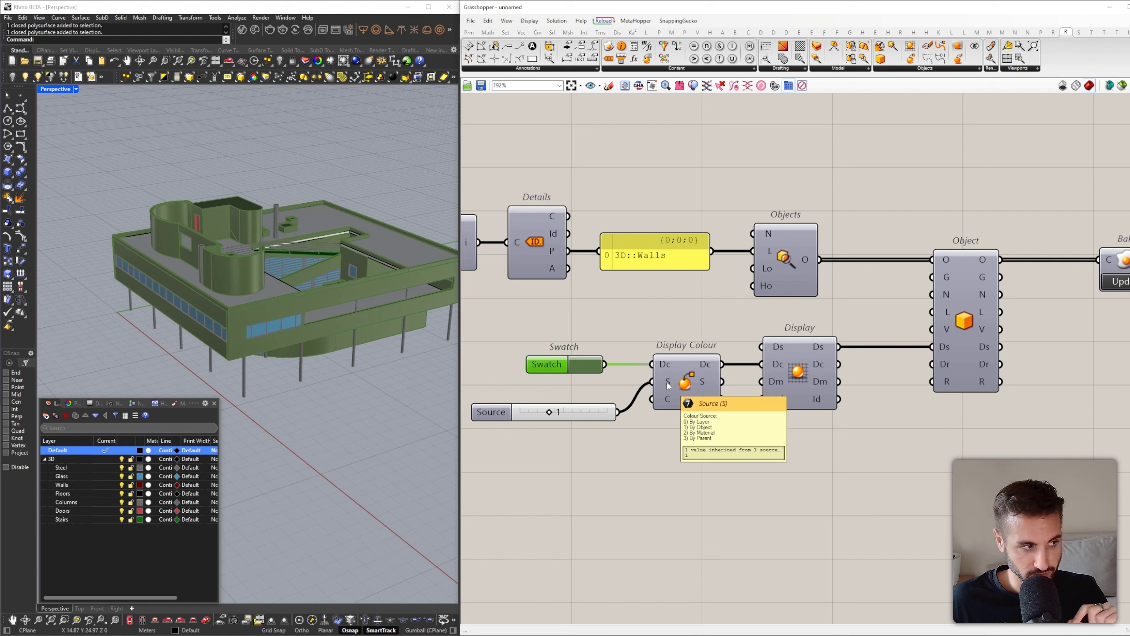
Move the Display Attributes component further from Display Colour and set its display mode to Wireframe
left_click_drag(790, 393, 853, 395)
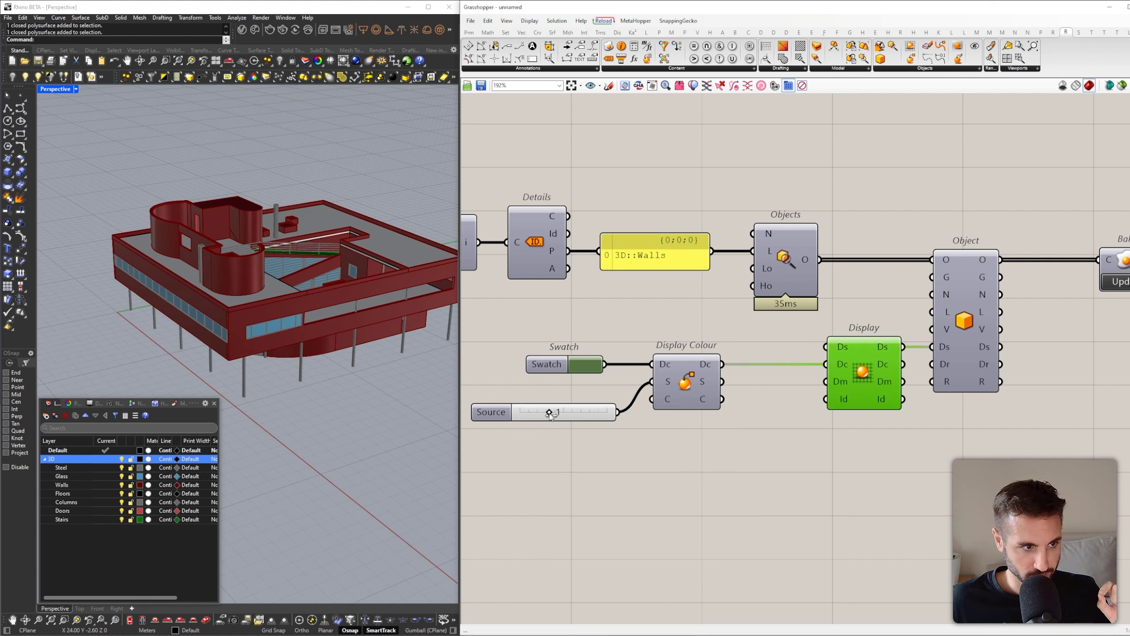
right_click(840, 381)
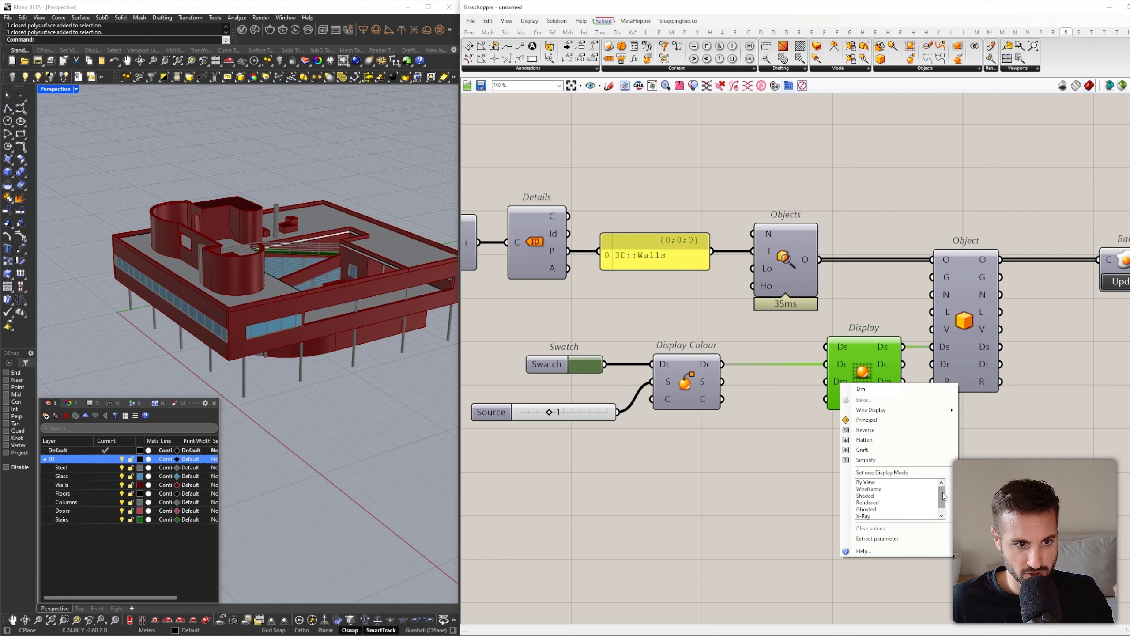
left_click(866, 494)
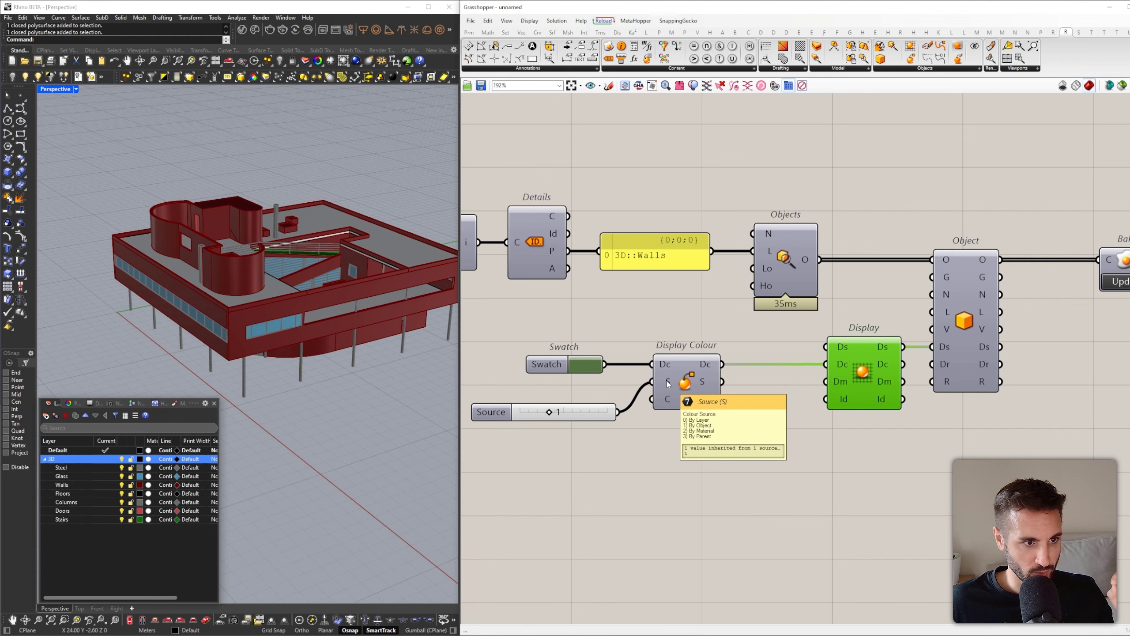
left_click(817, 428)
Update the bake to apply the Wireframe display mode and inspect the walls in Rhino
right_click_drag(817, 427, 735, 428)
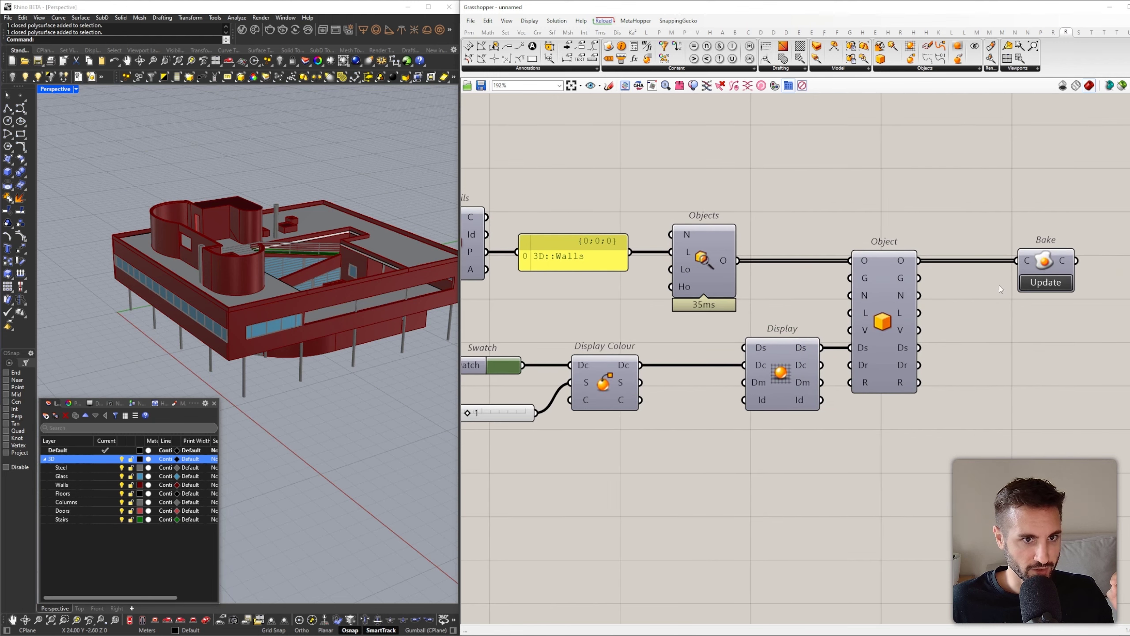
left_click(1035, 285)
right_click_drag(387, 305, 414, 214)
scroll(249, 276, "up", 5)
scroll(347, 169, "down", 5)
Set the display mode of Display Attributes to Ghosted, update the bake and inspect the walls
right_click(755, 382)
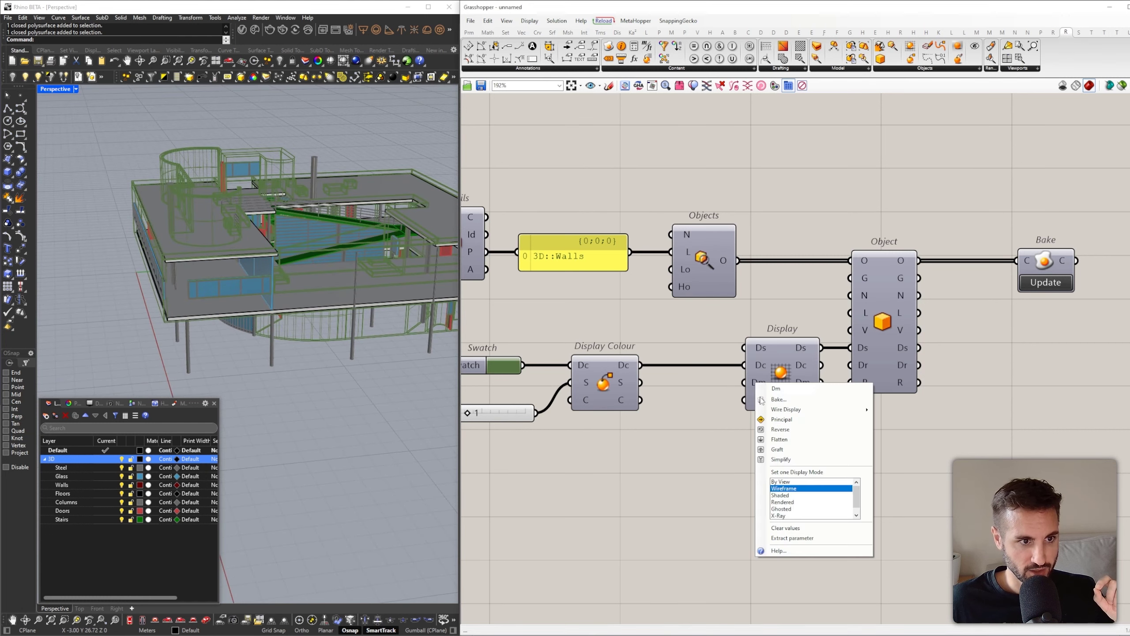
left_click(784, 509)
left_click(1047, 281)
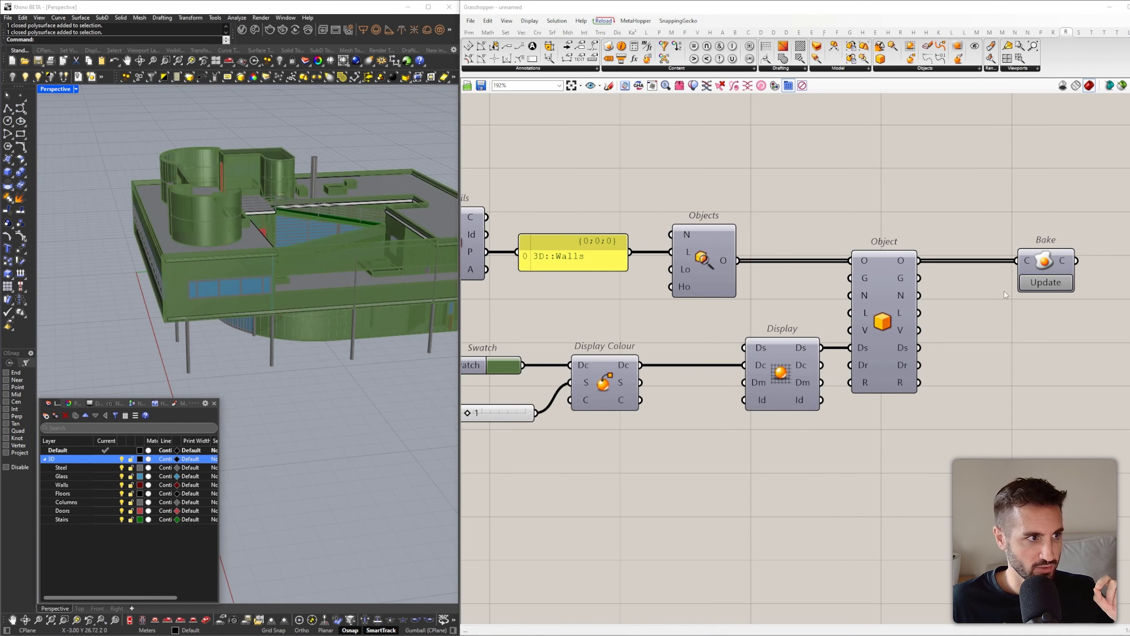
mouse_move(284, 267)
right_mouse_down()
mouse_move(311, 209)
mouse_move(333, 230)
mouse_move(235, 193)
mouse_move(301, 227)
mouse_move(399, 217)
mouse_move(256, 236)
mouse_move(312, 209)
mouse_move(347, 263)
mouse_move(321, 263)
right_mouse_up()
scroll(236, 192, "up", 5)
scroll(398, 216, "down", 5)
scroll(312, 209, "down", 3)
Set the Source slider to 0, update the bake and select the Walls layer to compare its colour
right_click_drag(547, 384, 669, 373)
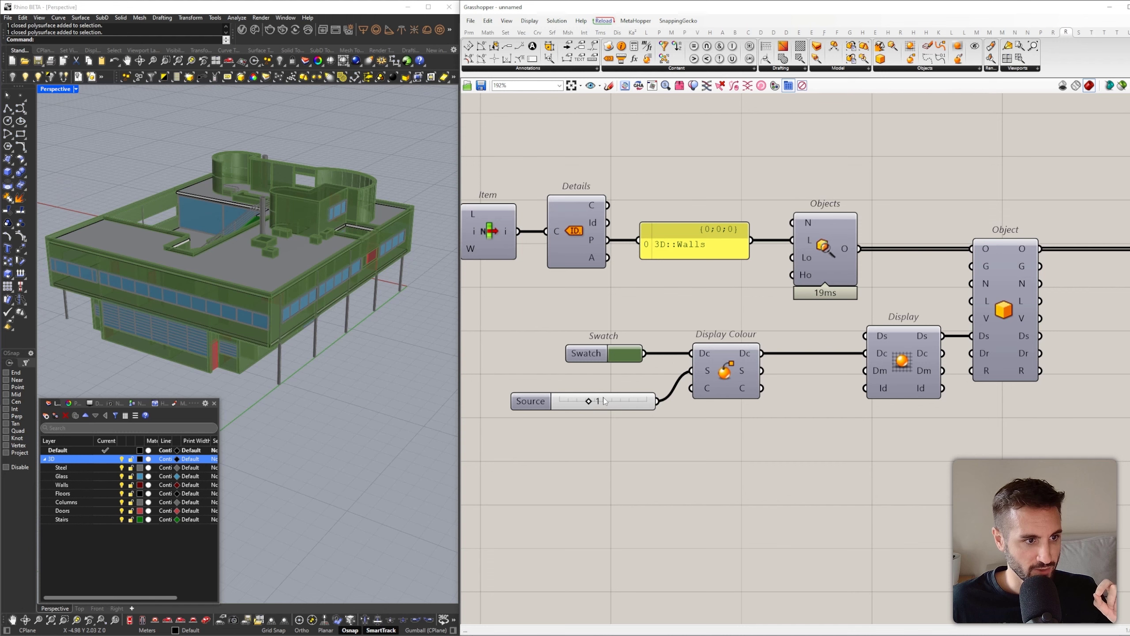
left_click_drag(591, 402, 546, 404)
right_click_drag(777, 356, 622, 352)
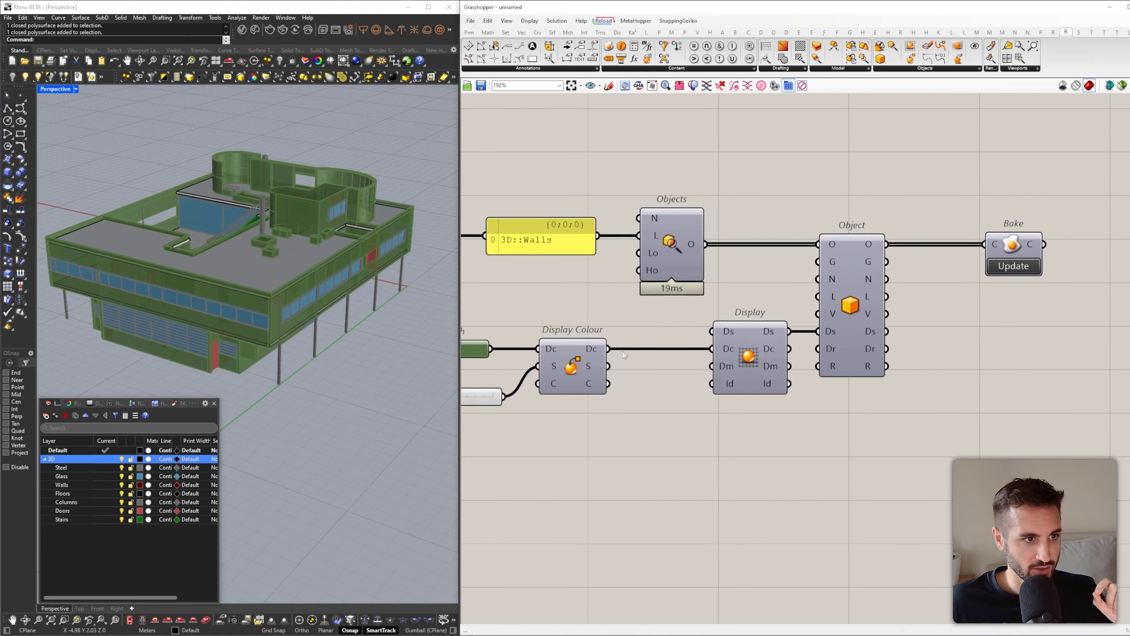
left_click(1014, 267)
right_click_drag(338, 267, 401, 289)
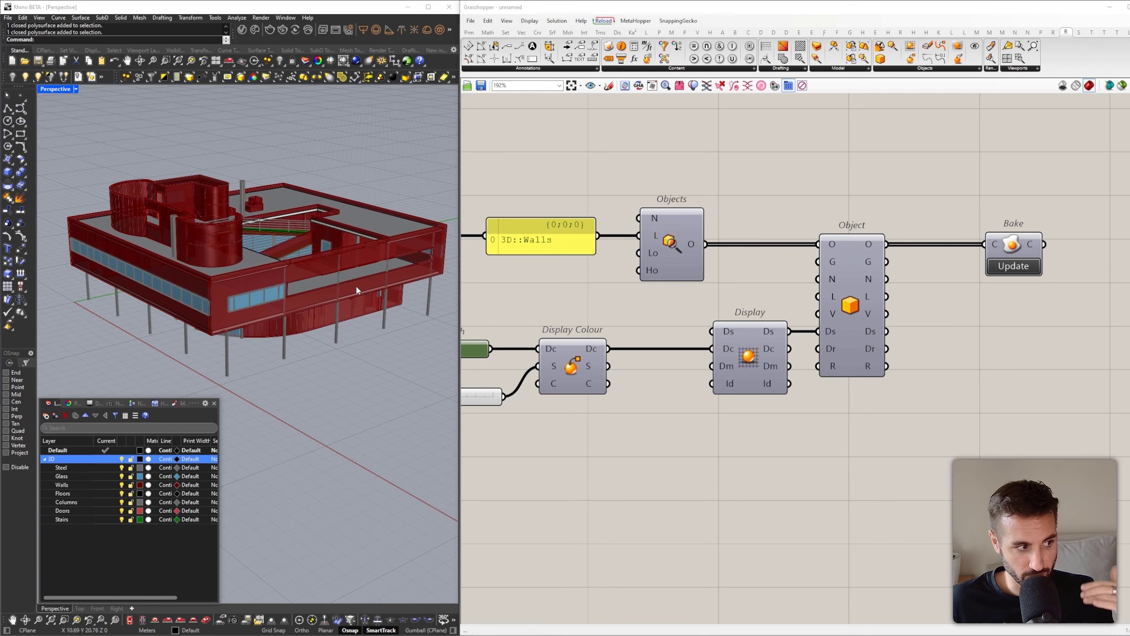
left_click(83, 484)
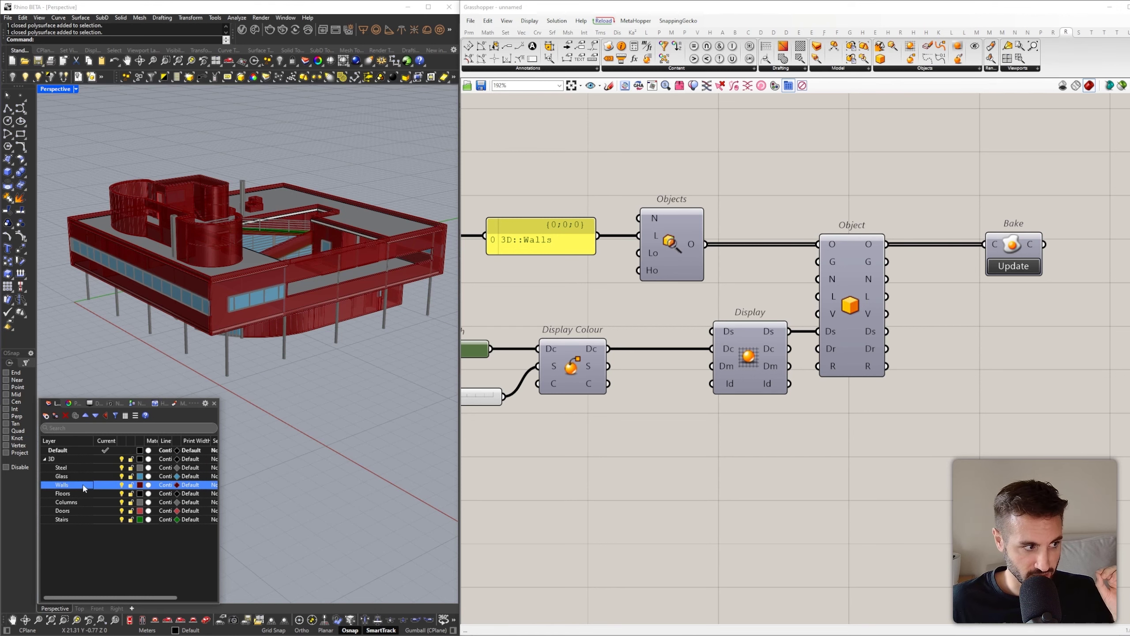
Place a content Group component on the canvas above the wall filter branch
right_click_drag(673, 430, 768, 419)
scroll(767, 419, "down", 1)
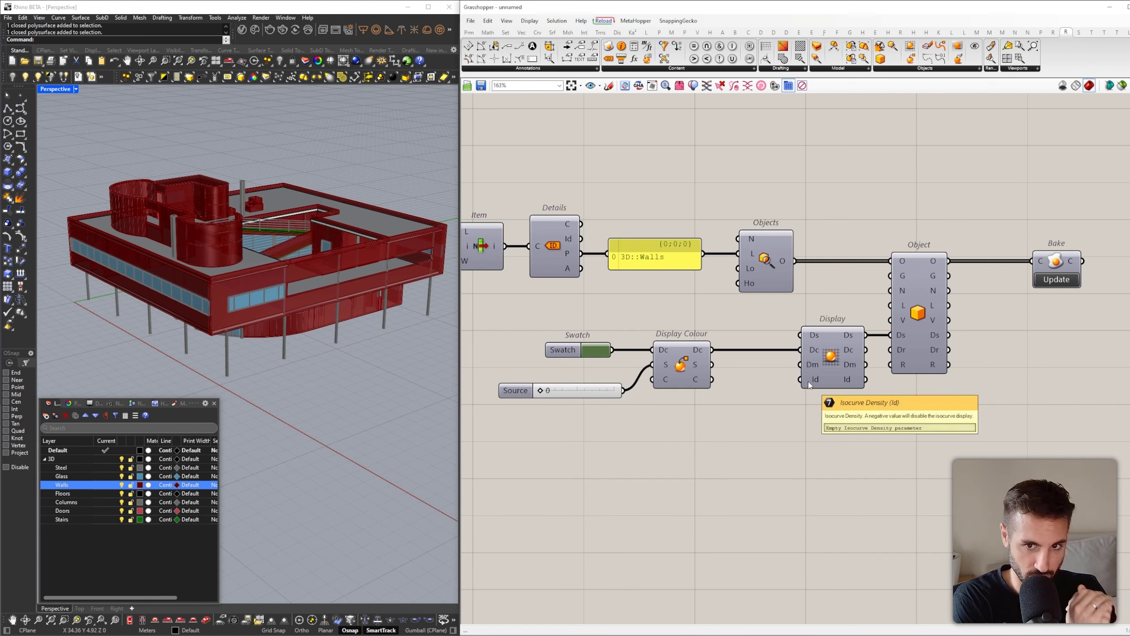
scroll(899, 283, "down", 4)
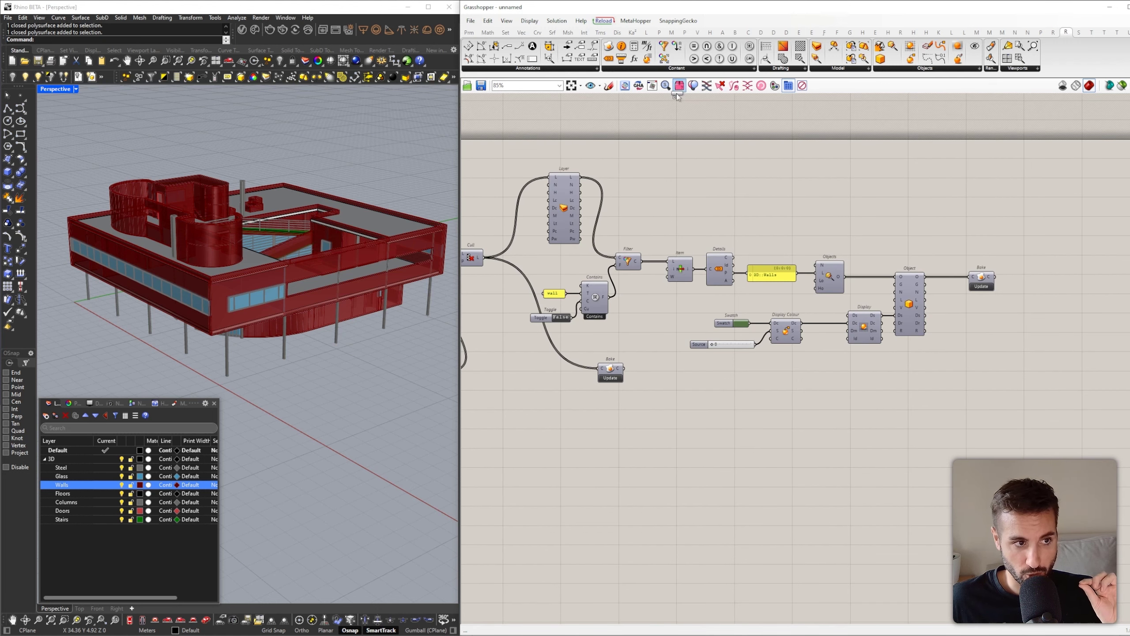
left_click_drag(664, 62, 670, 193)
right_click_drag(644, 197, 723, 202)
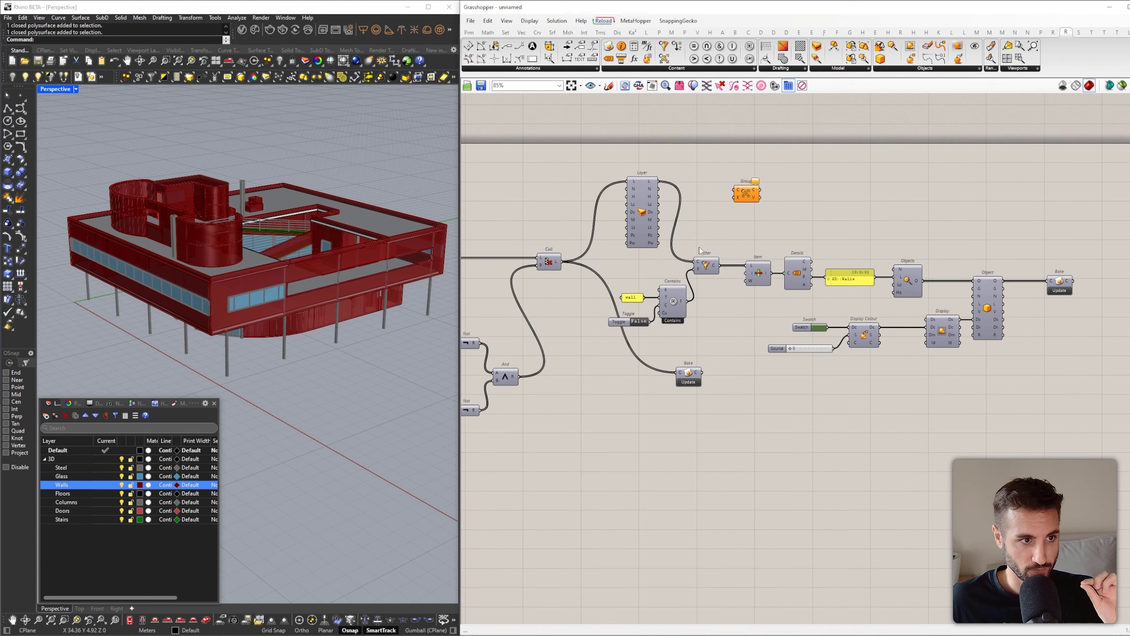
Move the whole wall filter, display and bake branch down to free space after the Cull component
left_click_drag(1086, 442, 630, 403)
left_click(665, 310)
scroll(301, 284, "down", 4)
left_click_drag(404, 340, 131, 173)
left_click(292, 164)
scroll(555, 282, "up", 3)
right_click_drag(833, 349, 633, 291)
scroll(594, 273, "down", 4)
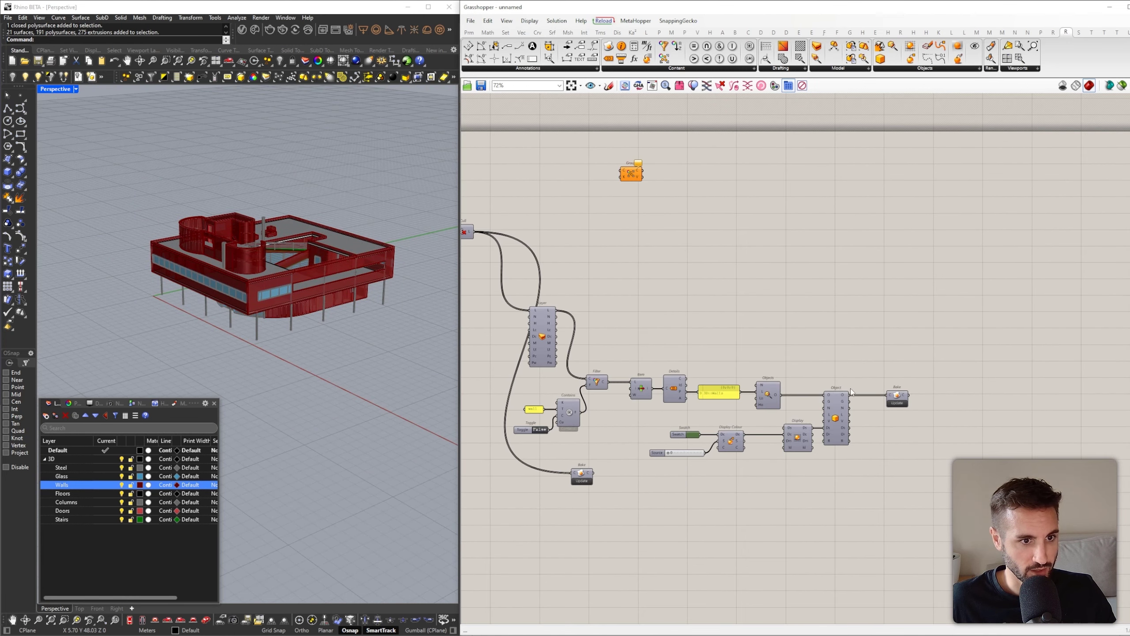
right_click_drag(669, 359, 782, 374)
right_click_drag(326, 273, 311, 289)
scroll(558, 255, "up", 1)
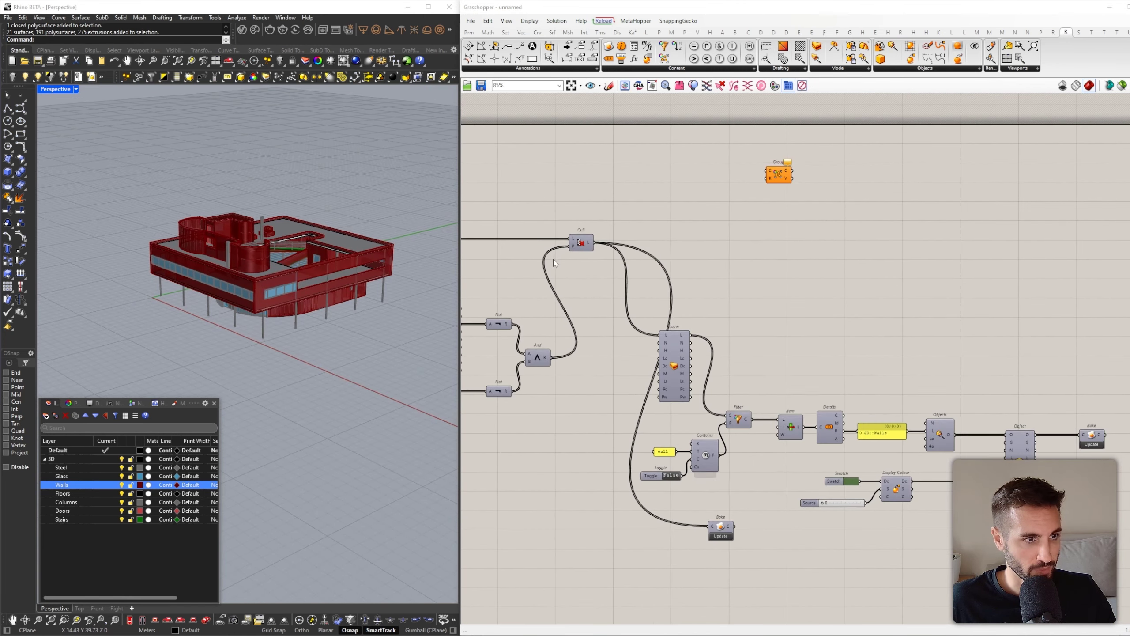
Connect the culled list to the Group component's Content input and align the component with Cull
scroll(776, 173, "up", 2)
left_click_drag(777, 173, 771, 216)
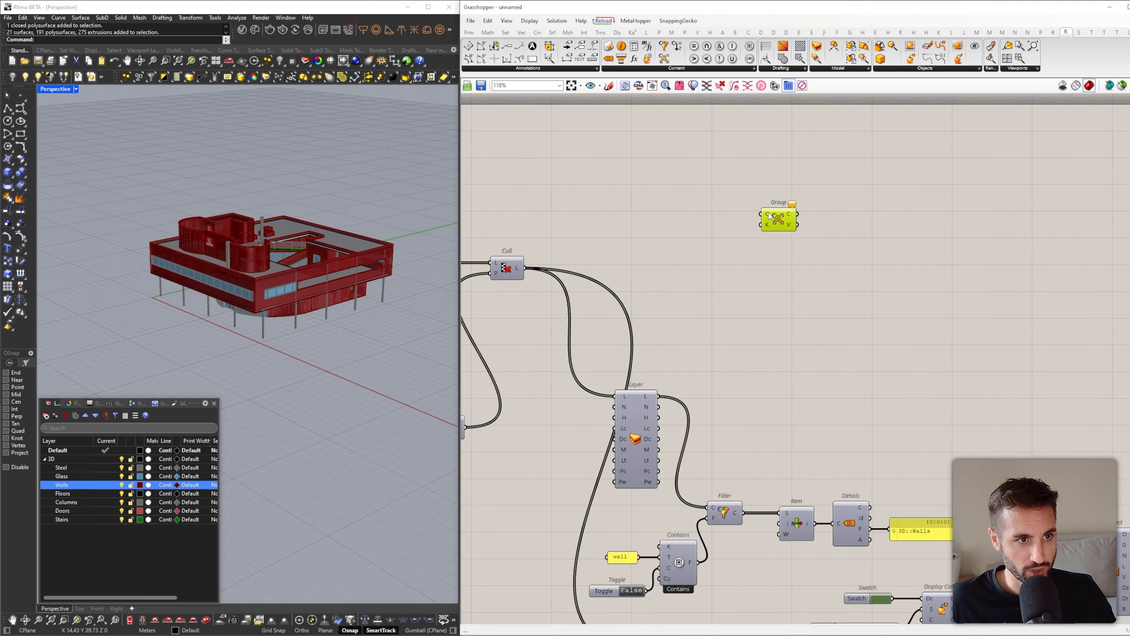
mouse_move(519, 270)
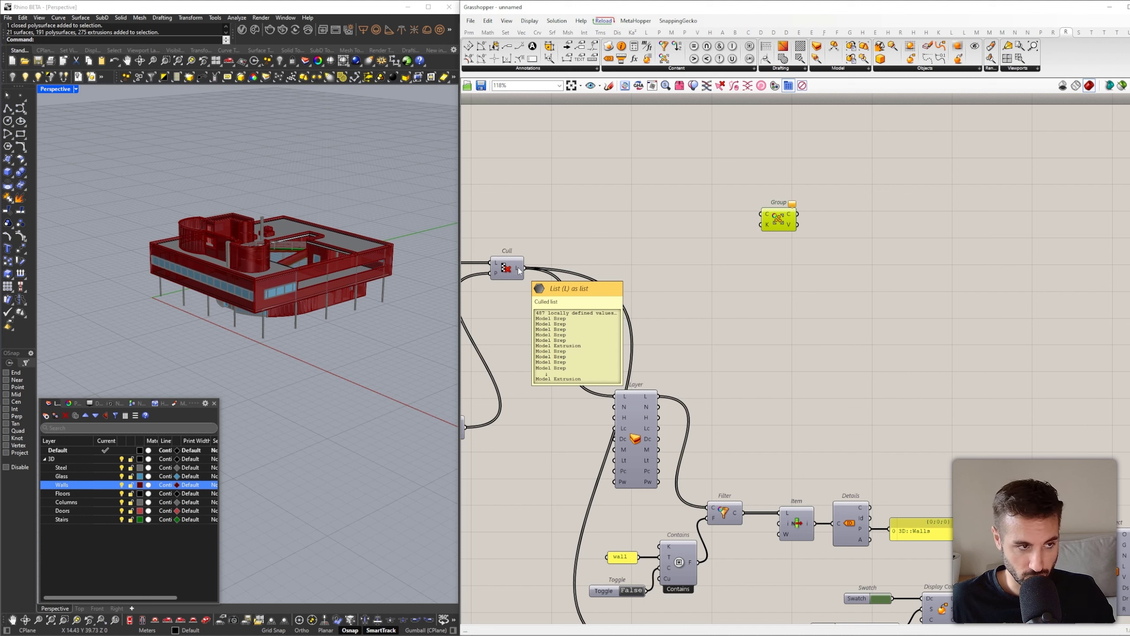
left_click_drag(519, 269, 762, 215)
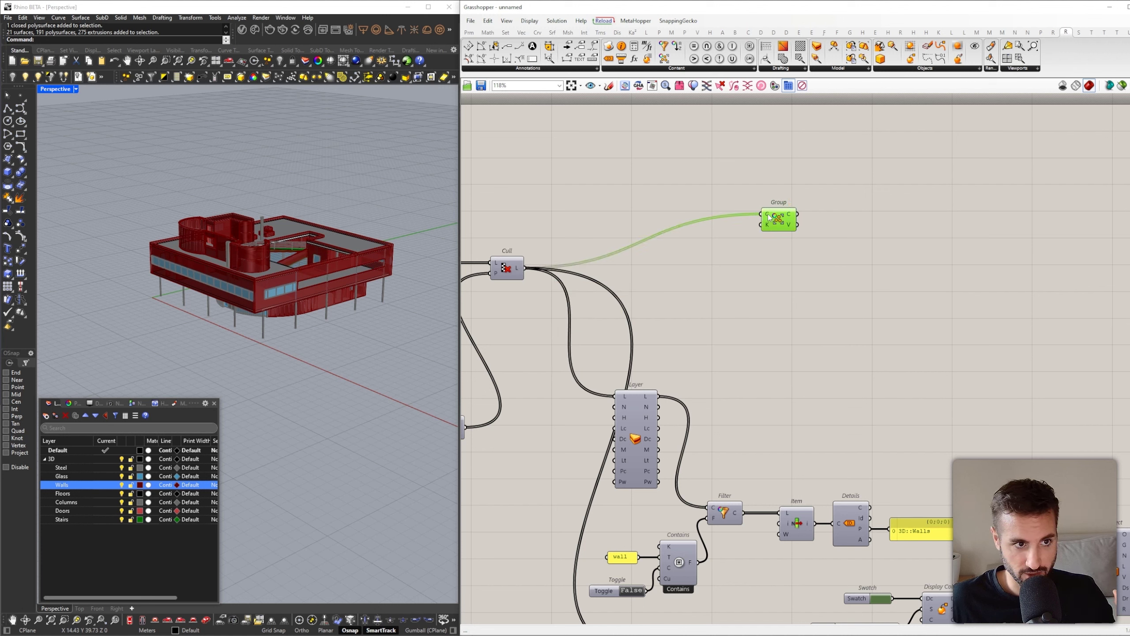
mouse_move(770, 217)
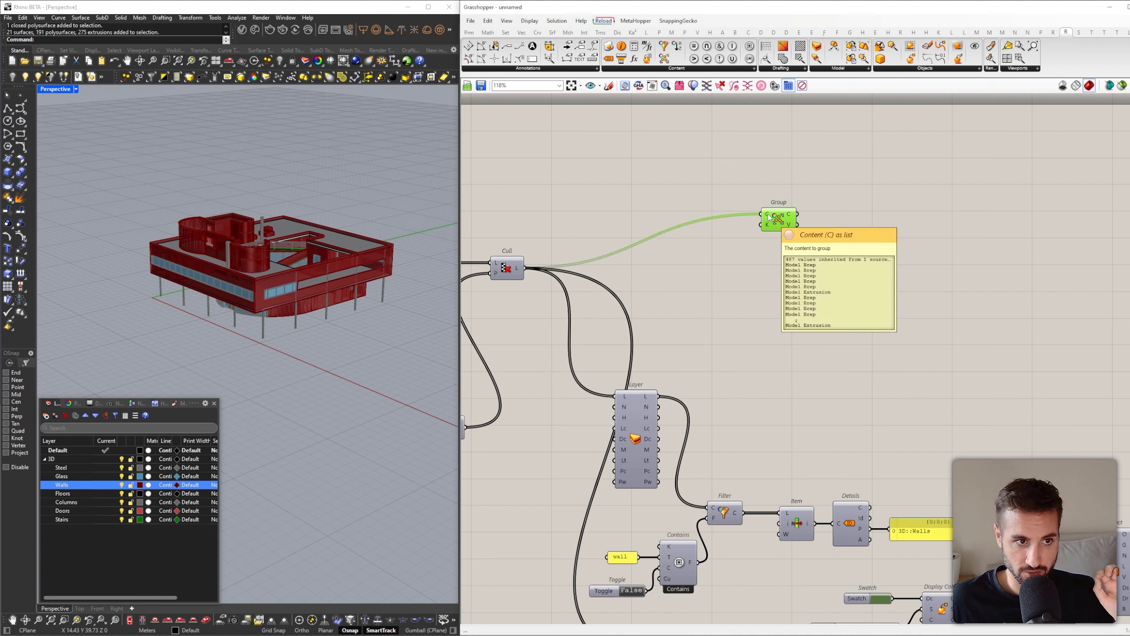
left_click_drag(780, 218, 782, 271)
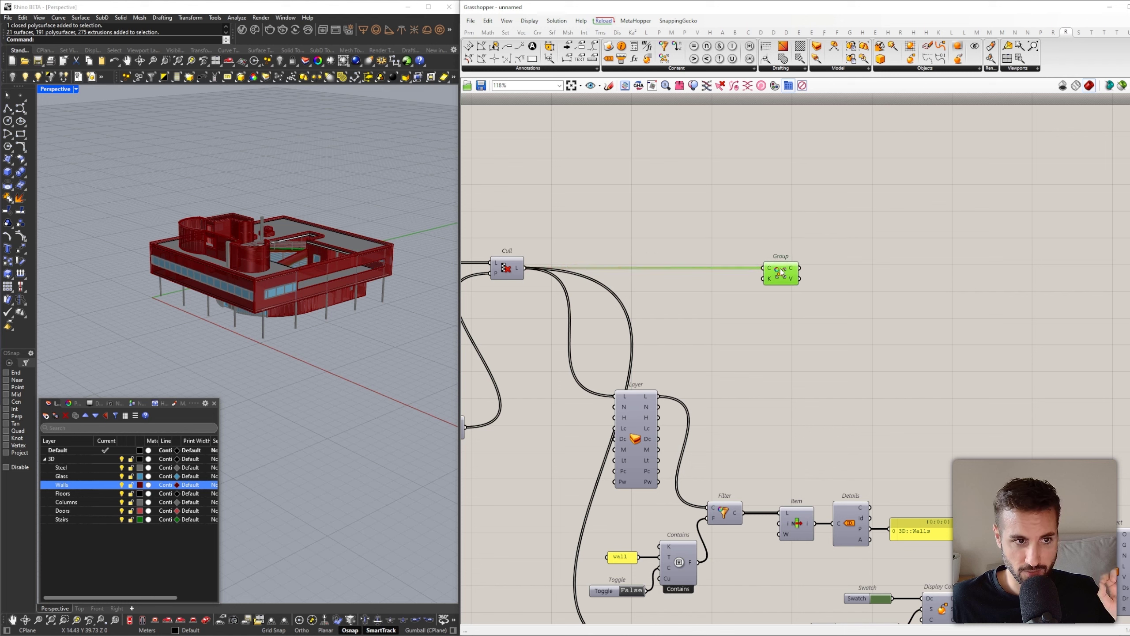
mouse_move(771, 283)
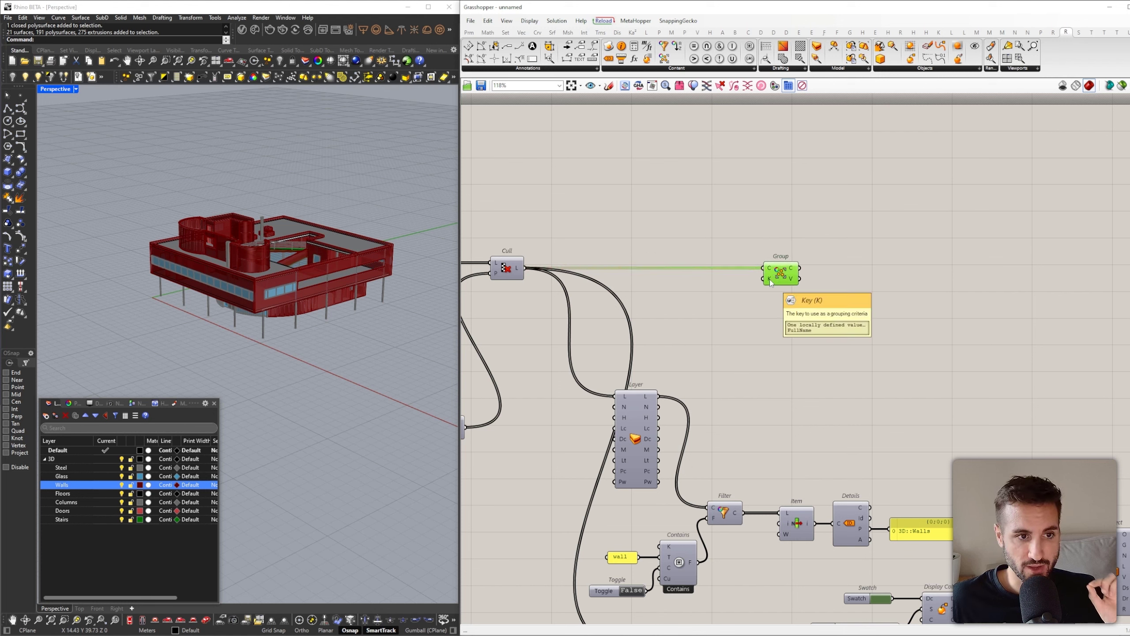
right_click(771, 282)
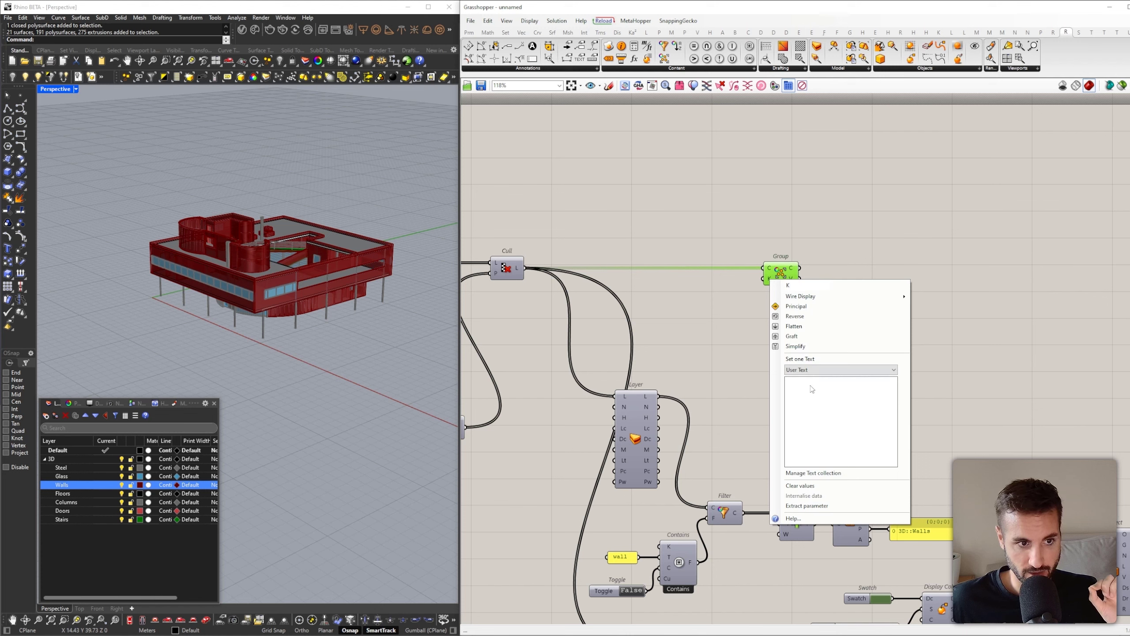
left_click(812, 370)
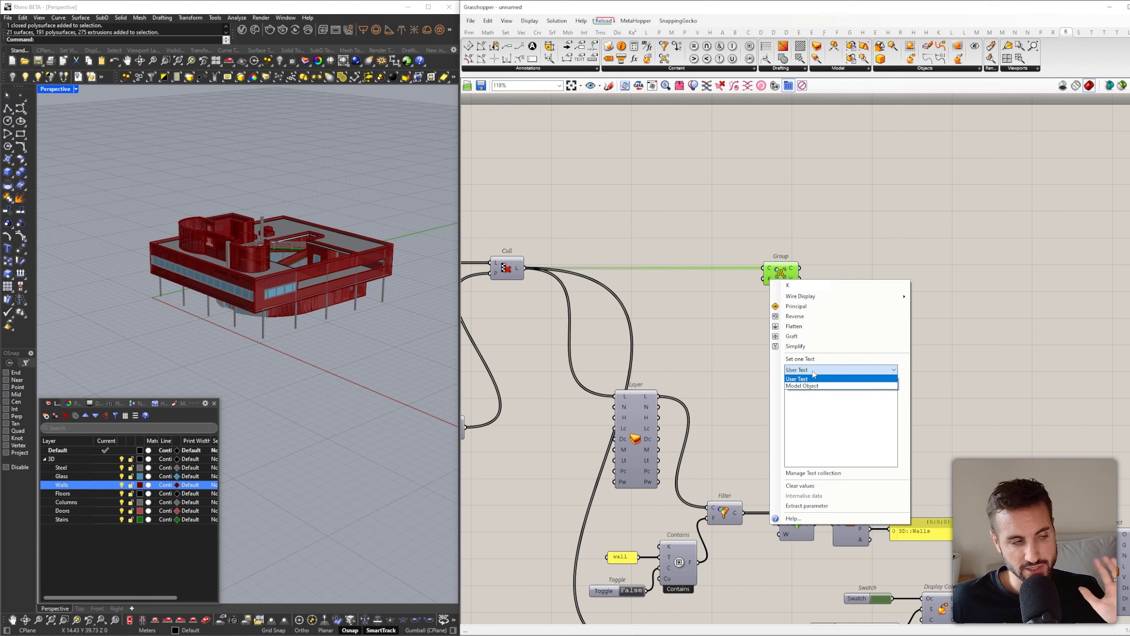
left_click(716, 253)
mouse_move(520, 267)
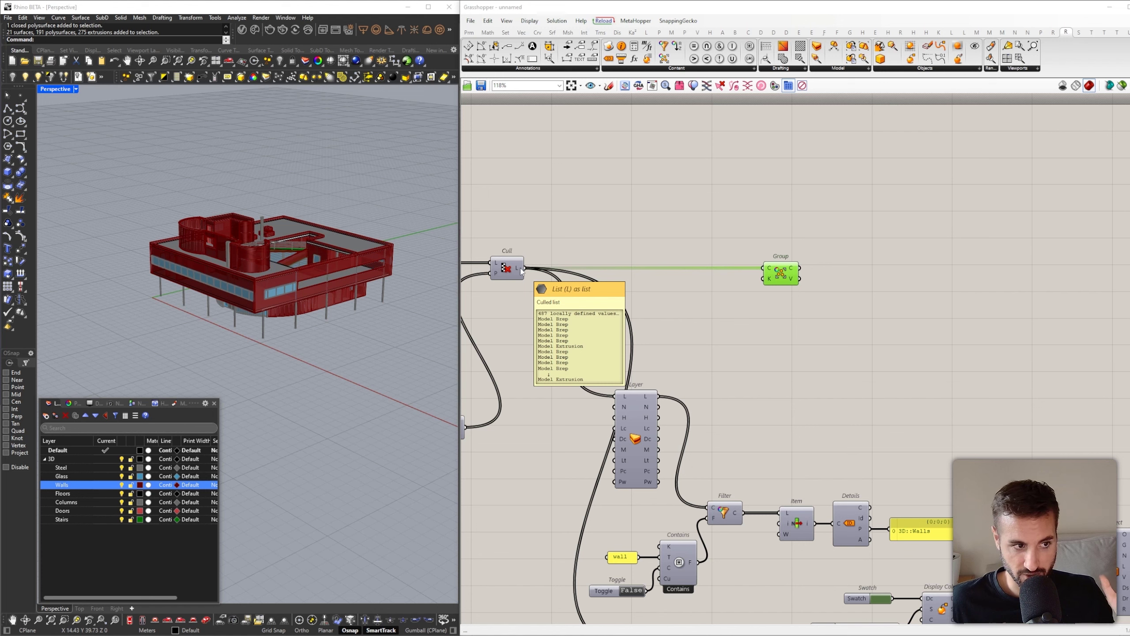
Set the Group component's Key input to the Model Object attribute Layer > Full Name
mouse_move(772, 281)
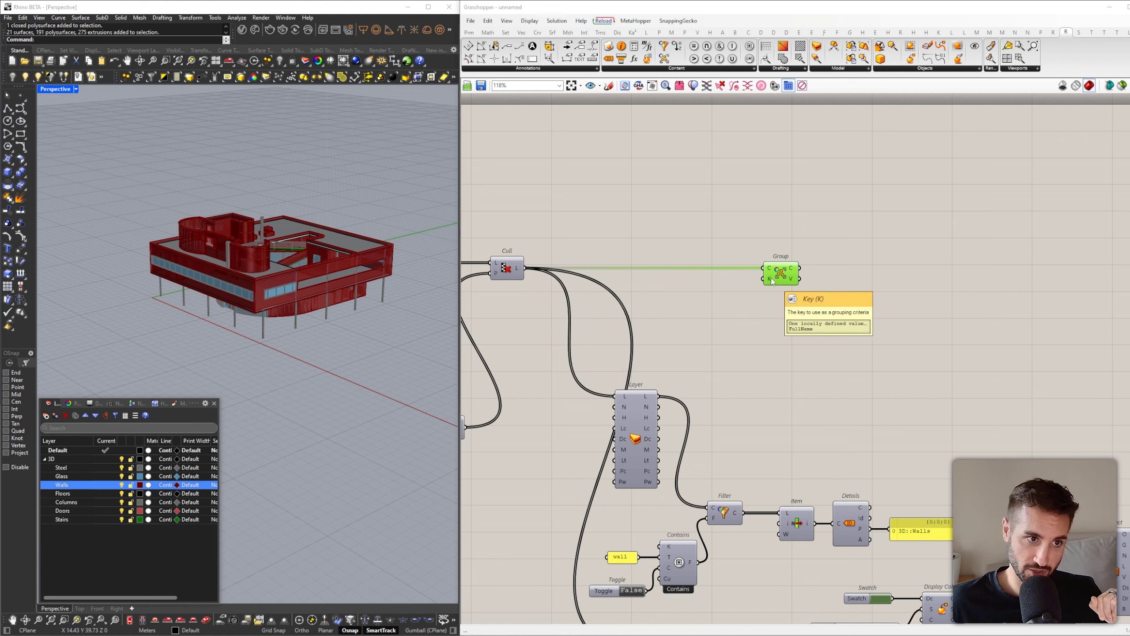
right_click(772, 280)
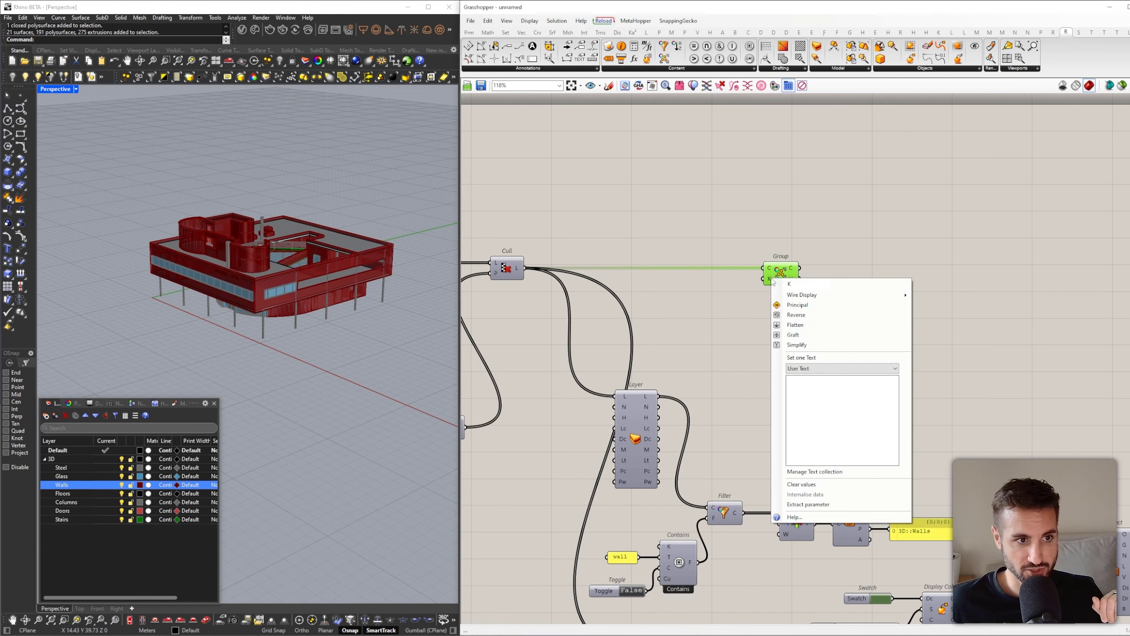
left_click(820, 368)
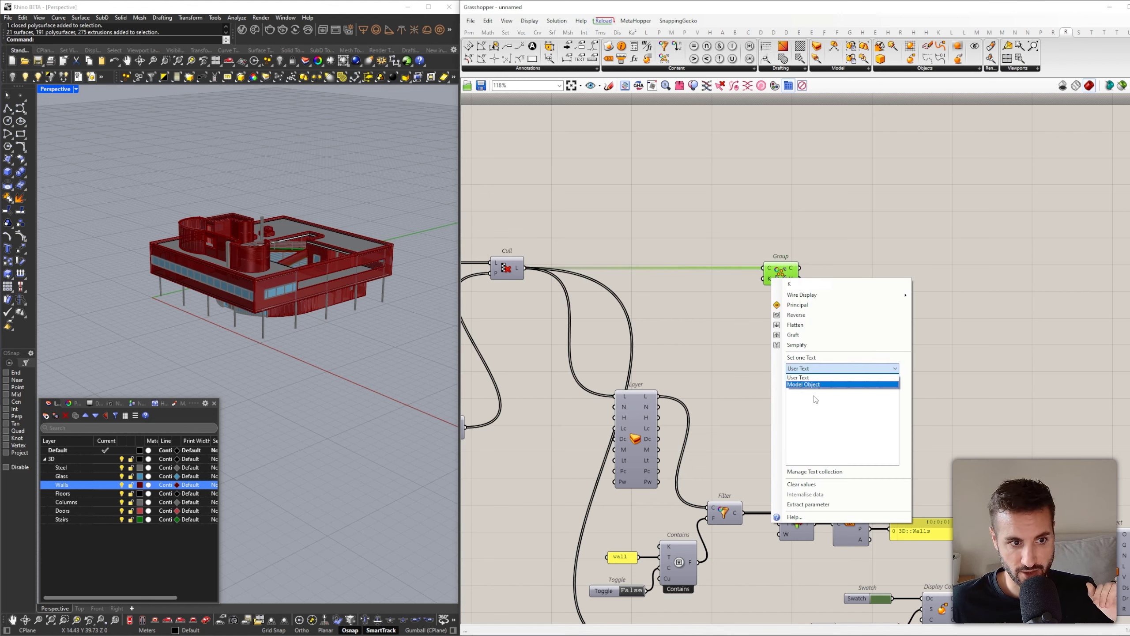
left_click(808, 384)
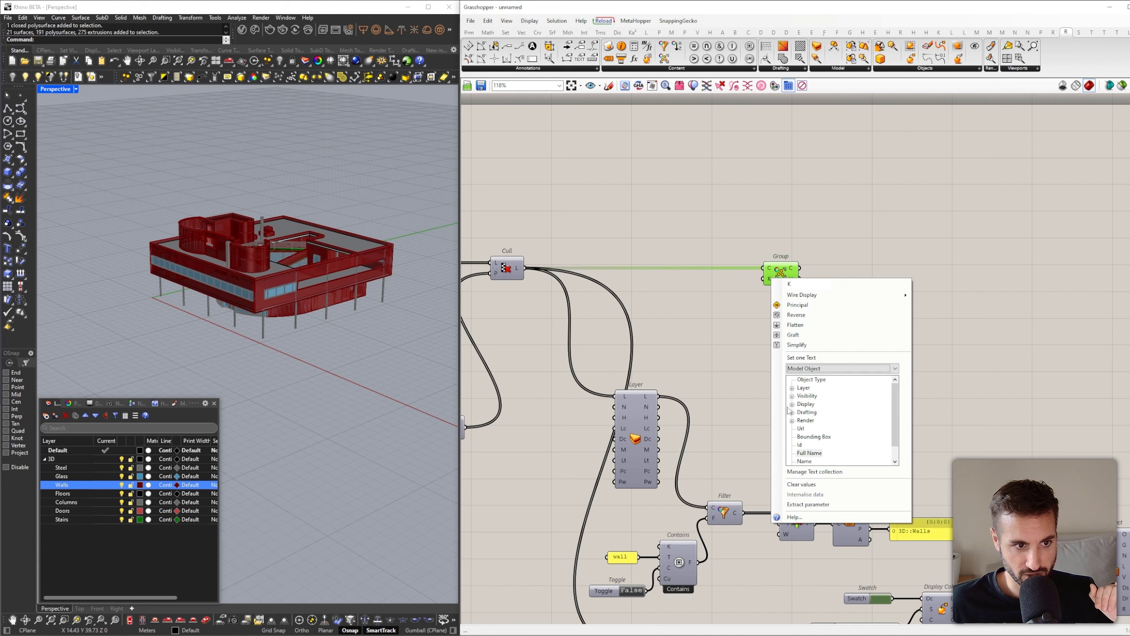
left_click(793, 388)
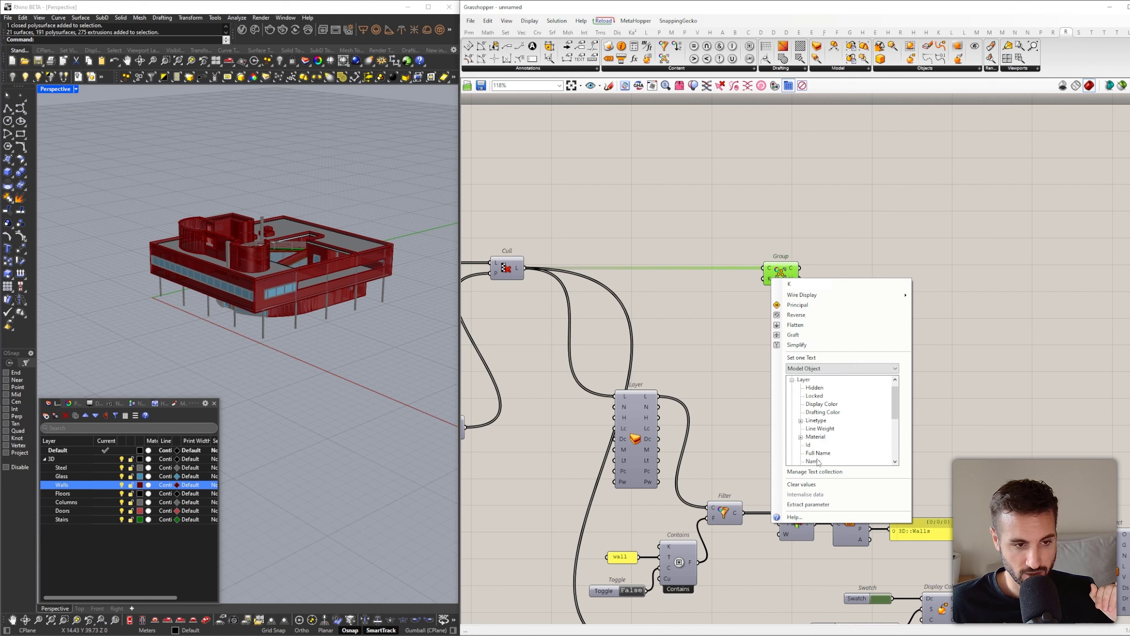
left_click(818, 455)
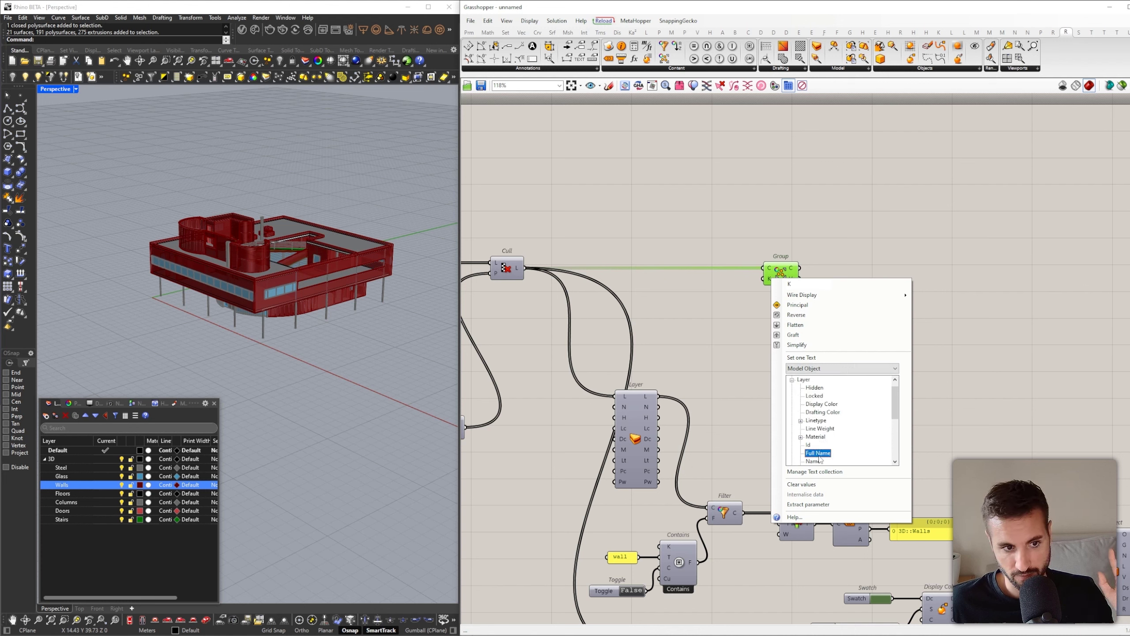
left_click(711, 399)
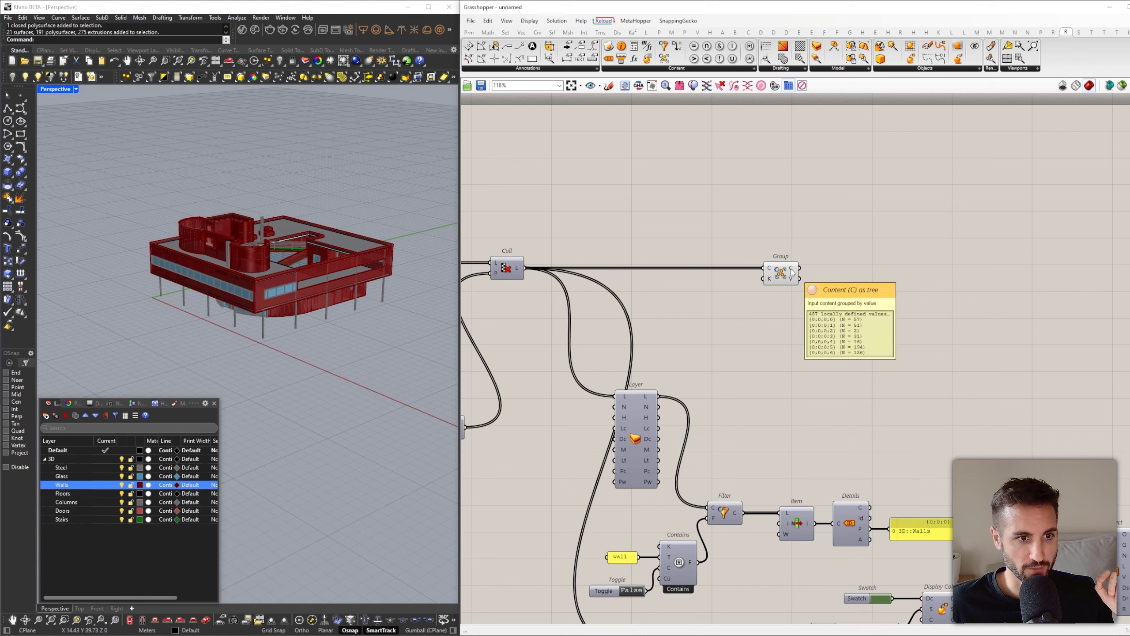
Place a Param Viewer above the Group component and connect it to the grouped Content output
left_click(469, 33)
left_click_drag(676, 47, 830, 203)
left_click_drag(801, 267, 863, 203)
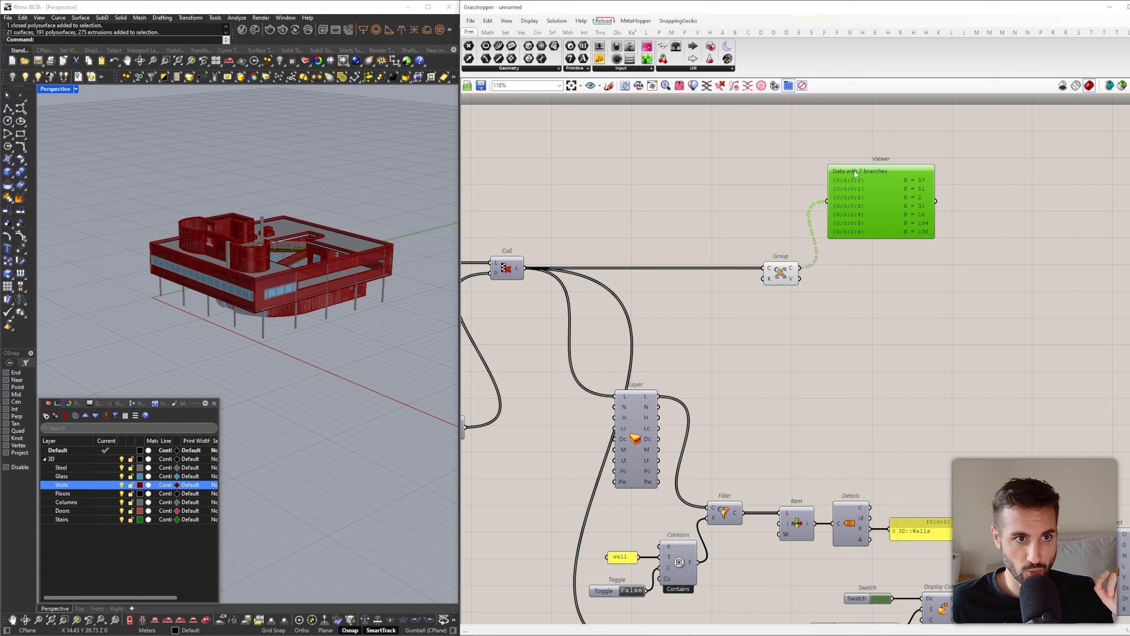
left_click_drag(806, 151, 977, 249)
scroll(954, 295, "down", 3)
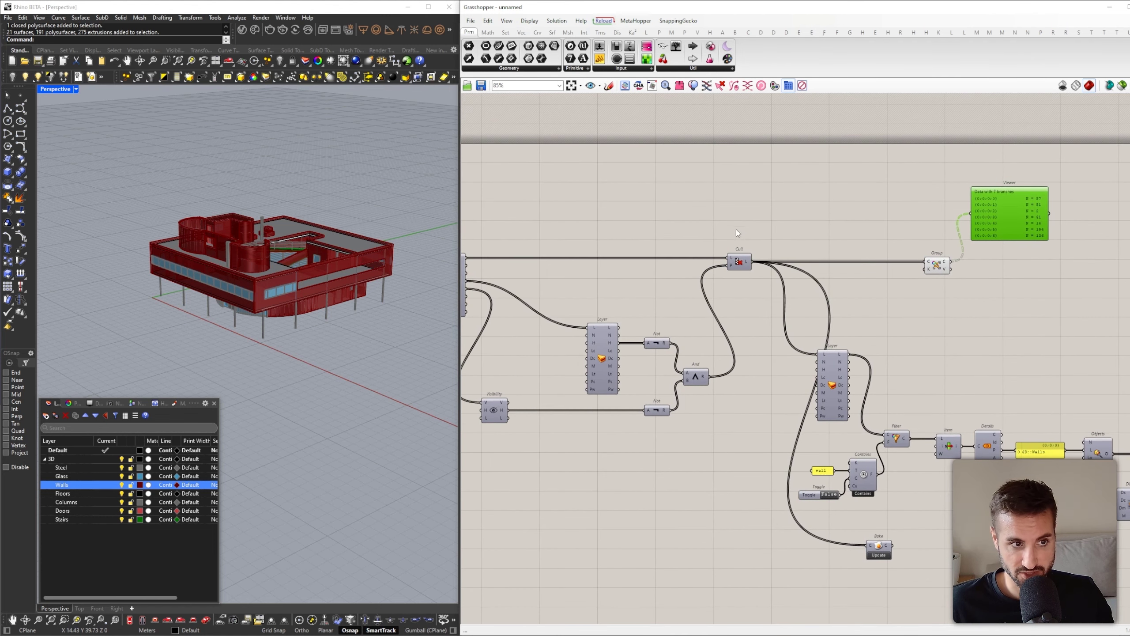
Place a panel below the Group component, feed it from the Value output, enlarge it and line up the Viewer above it
left_click_drag(600, 60, 998, 298)
scroll(879, 338, "up", 2)
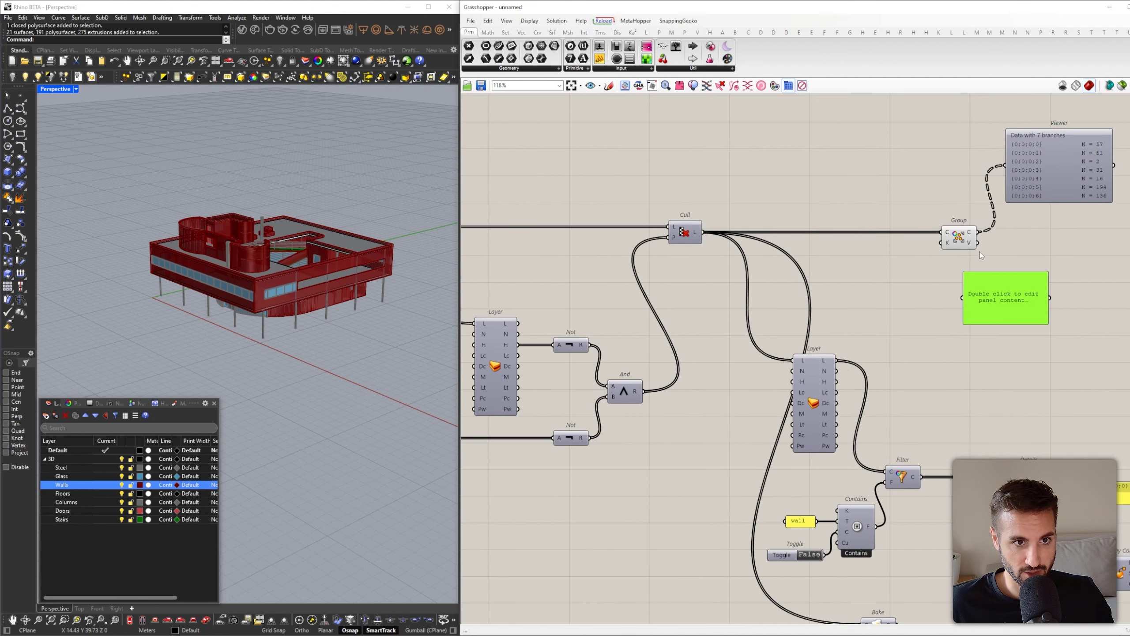
left_click_drag(978, 243, 963, 298)
left_click_drag(1048, 324, 1063, 354)
left_click_drag(1033, 319, 1068, 338)
right_click_drag(1037, 243, 826, 319)
left_click_drag(849, 260, 840, 253)
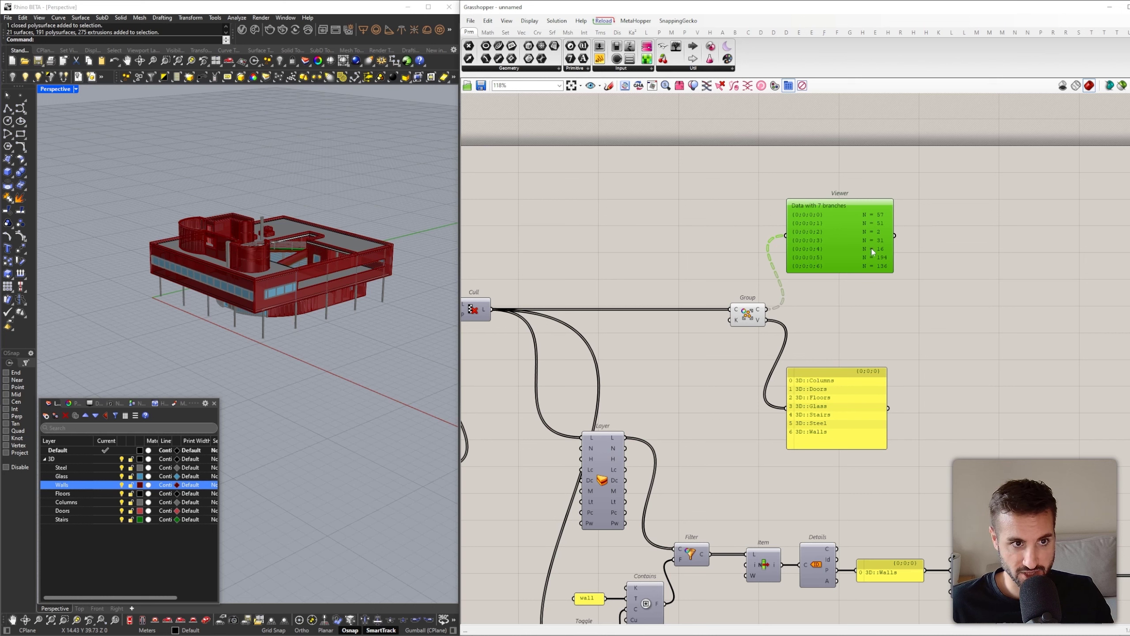
Place a BANG! component, connect it to Group's Content output and match its outputs to the incoming branches
double_click(852, 295)
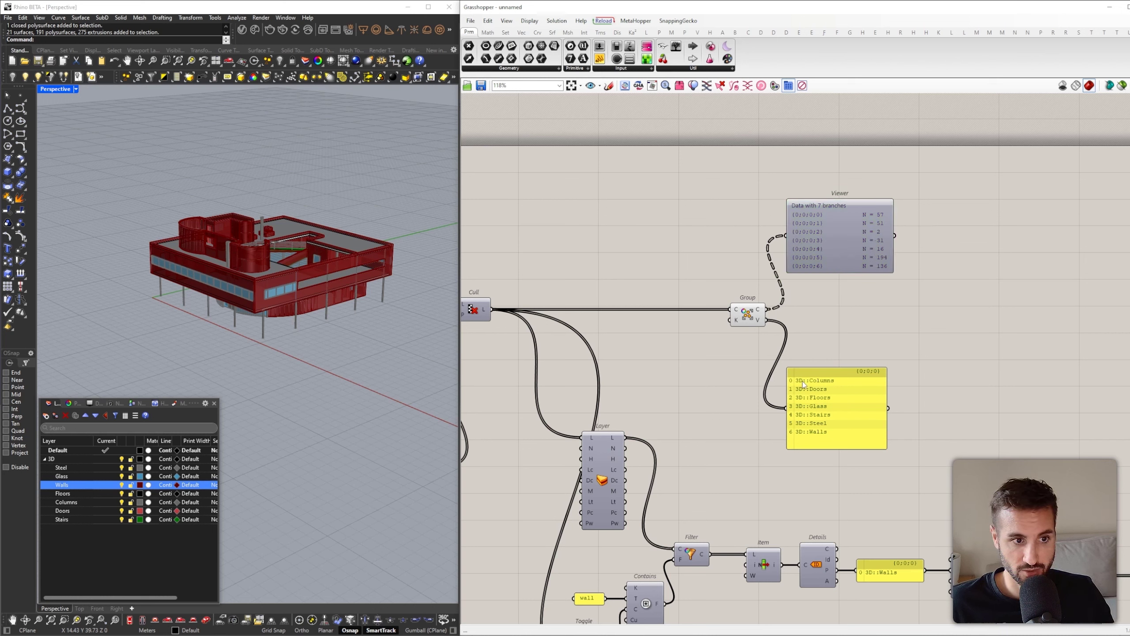
double_click(848, 327)
type("B")
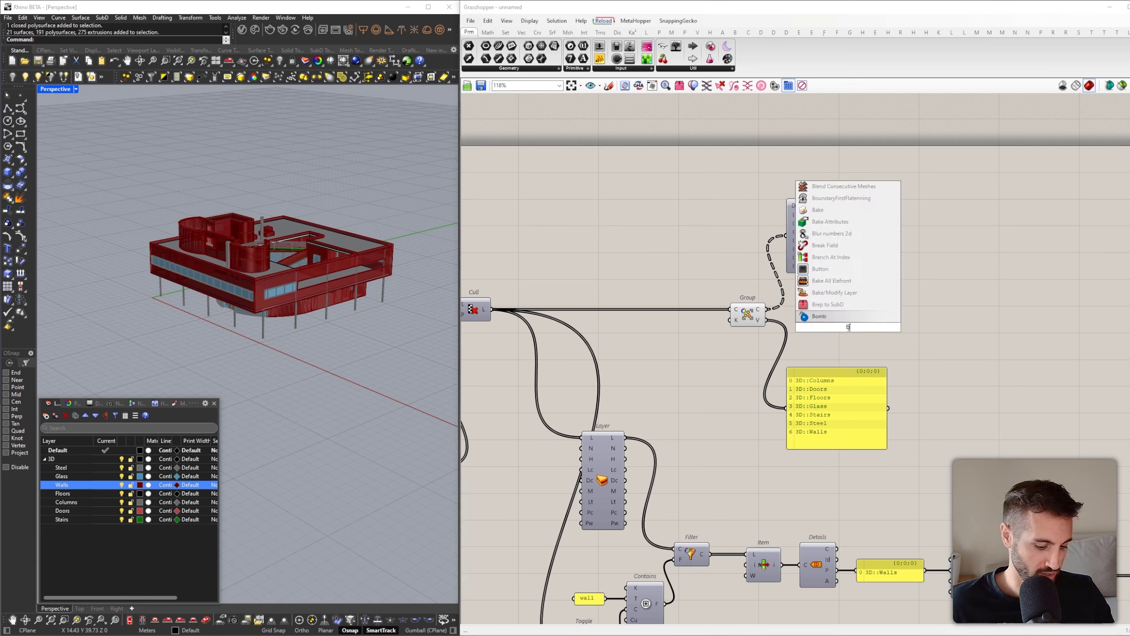
type("ang")
left_click(844, 316)
left_click_drag(831, 327, 979, 260)
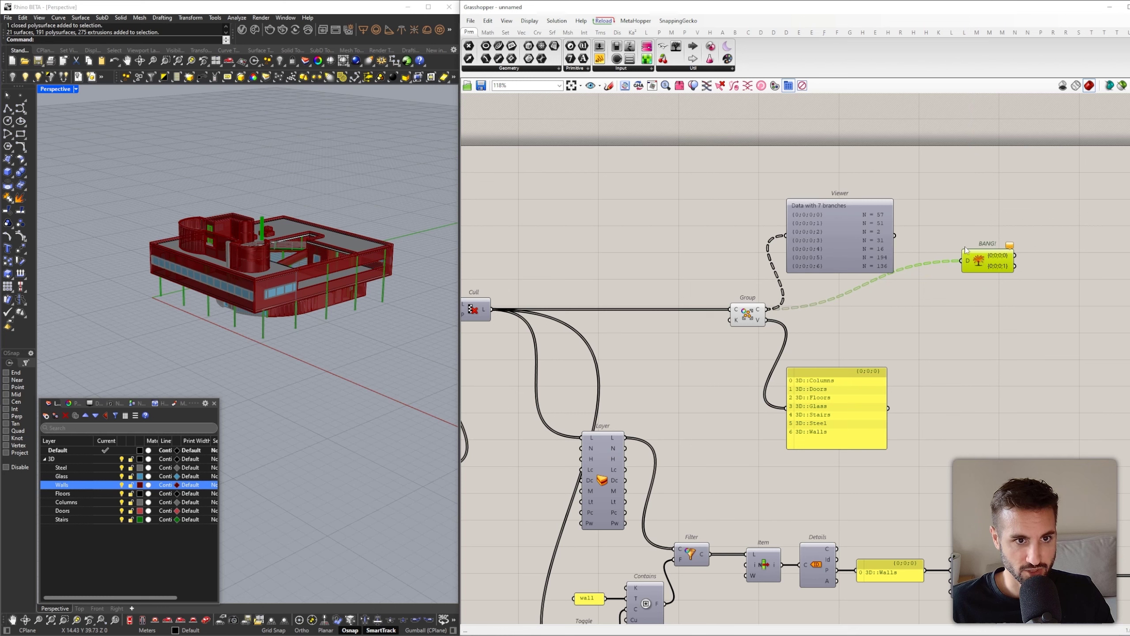
right_click(984, 262)
left_click(1013, 325)
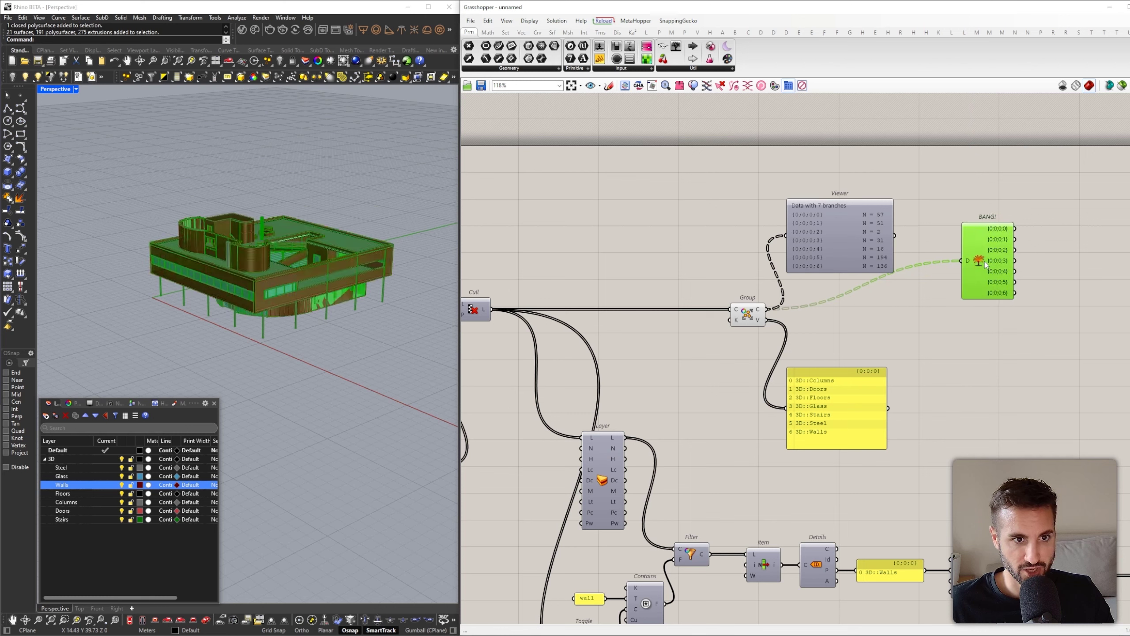
Place a Data parameter beside BANG! and connect it to the first output, {0;0;0;0}, to preview that branch on the model
double_click(1023, 250)
type("data")
left_click(1019, 241)
left_click_drag(1023, 251, 1055, 252)
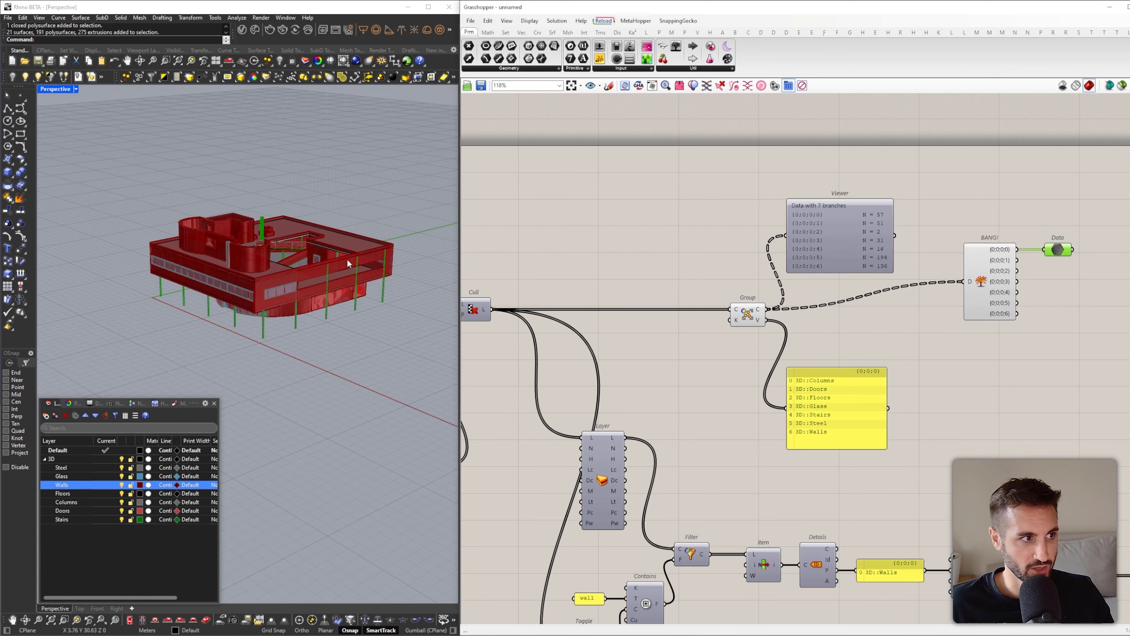
mouse_move(320, 276)
right_mouse_down()
mouse_move(325, 303)
mouse_move(356, 285)
mouse_move(340, 283)
right_mouse_up()
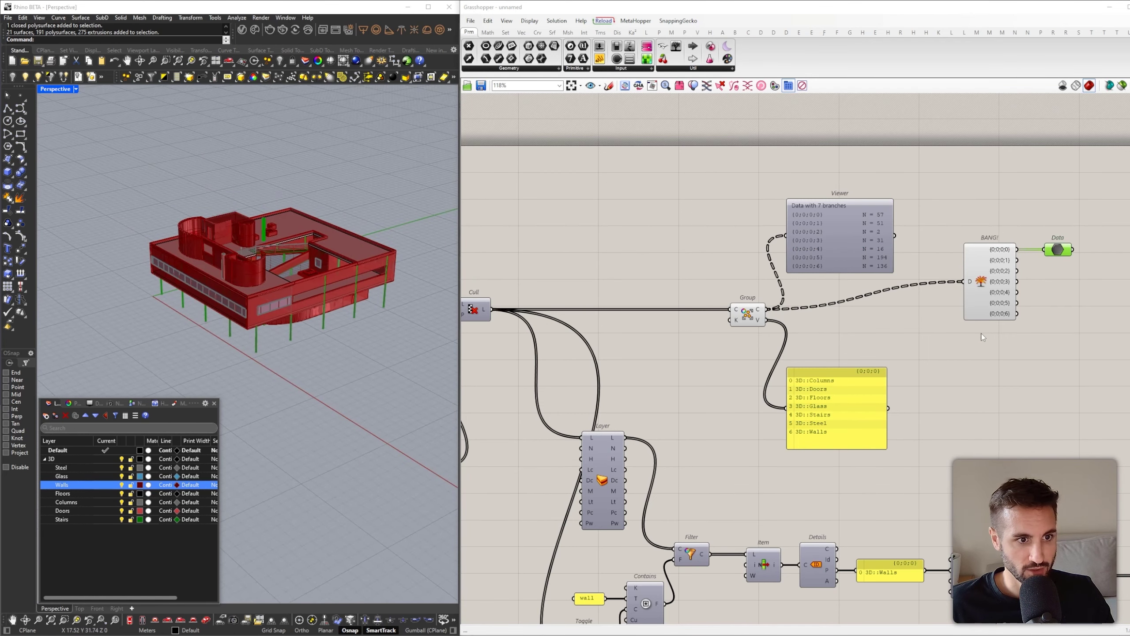
Connect the Data parameter in turn to BANG! outputs {0;0;0;3}, {0;0;0;4} and {0;0;0;5} to preview each layer group
left_click_drag(1021, 267, 1046, 251)
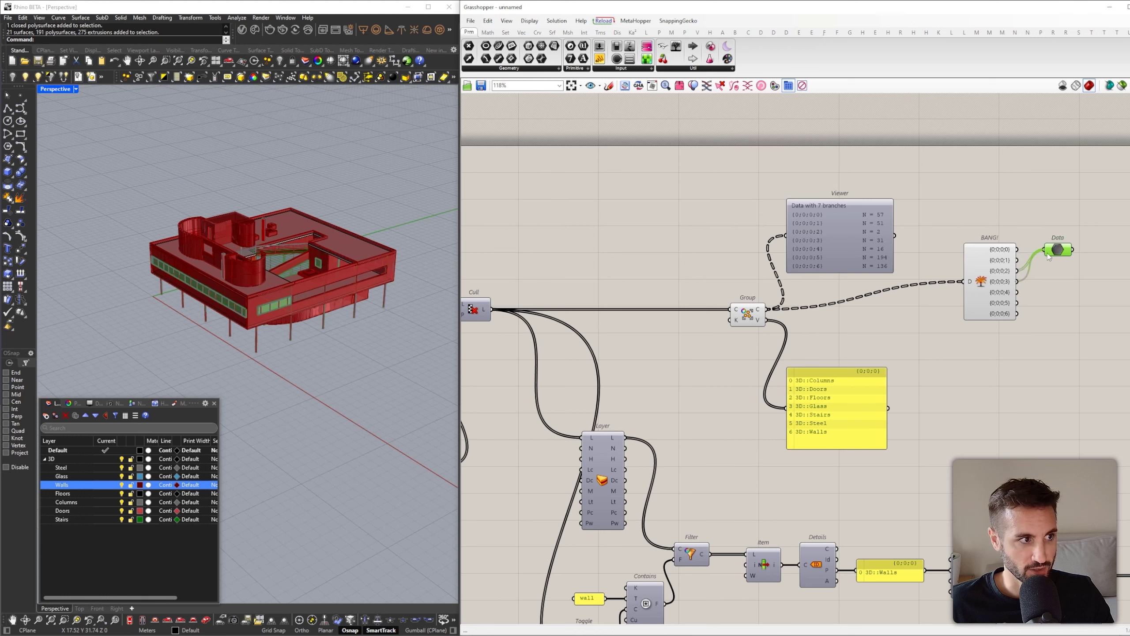
left_click_drag(1018, 292, 1044, 250)
right_click_drag(249, 311, 273, 317)
scroll(273, 317, "up", 6)
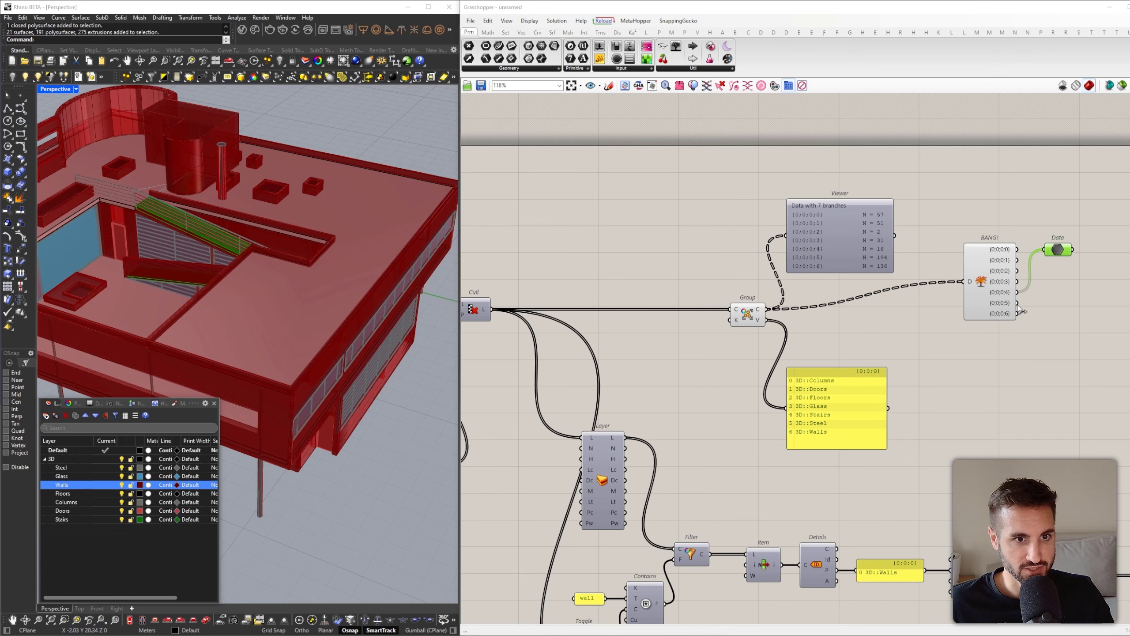
left_click_drag(1018, 302, 1045, 250)
scroll(341, 316, "down", 5)
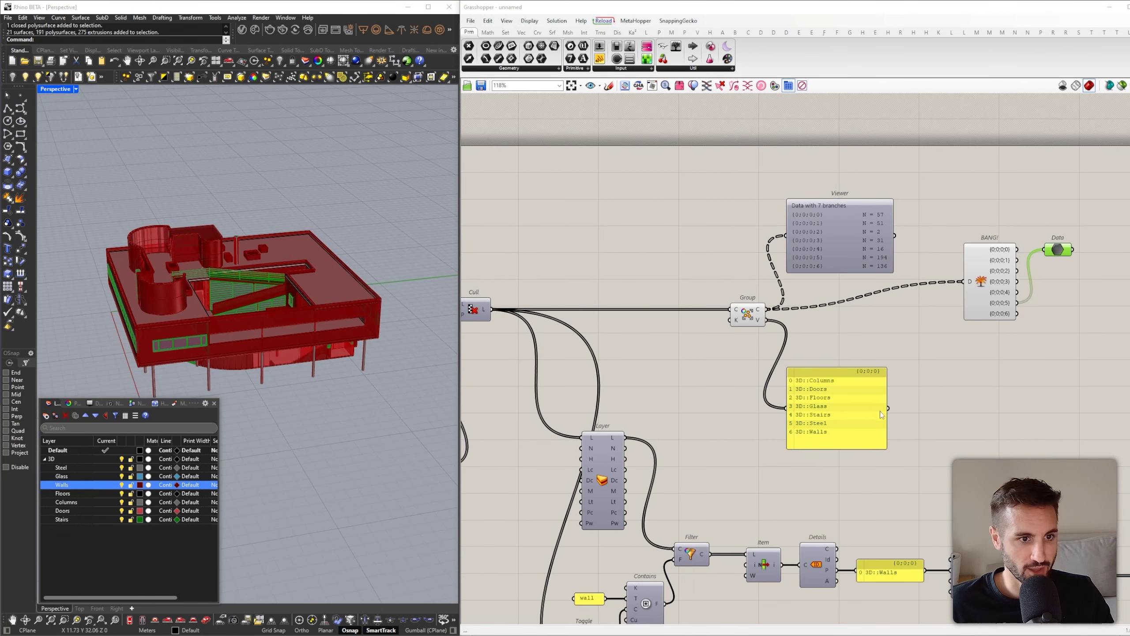
Connect the Data parameter to the last BANG! output, {0;0;0;6}, and align it with that output
left_click_drag(1017, 313, 1061, 313)
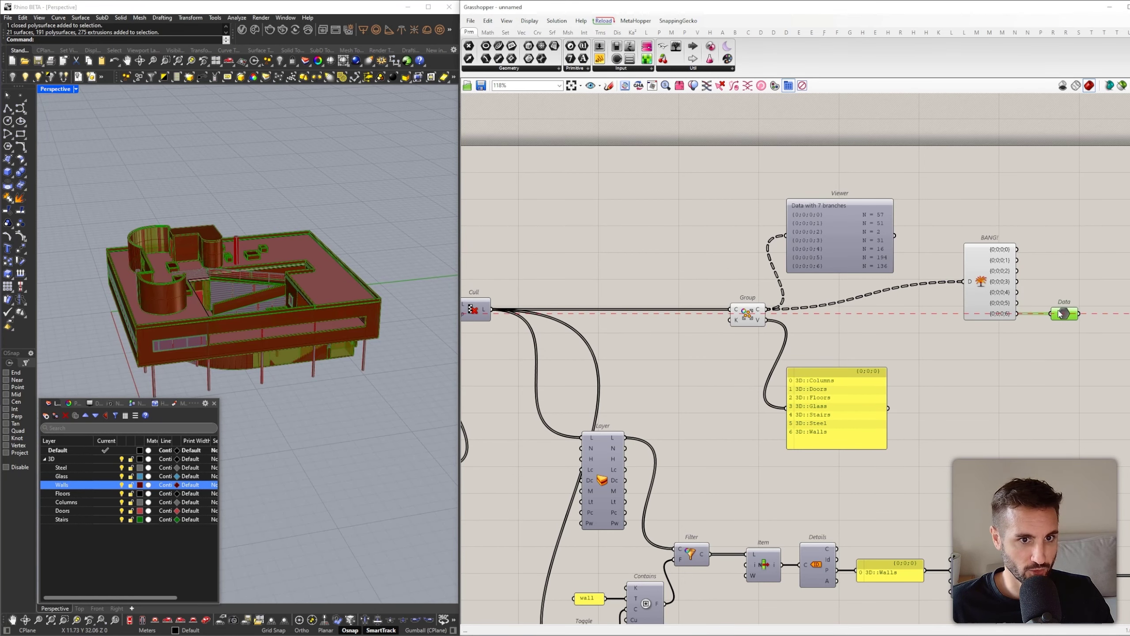
mouse_move(1060, 316)
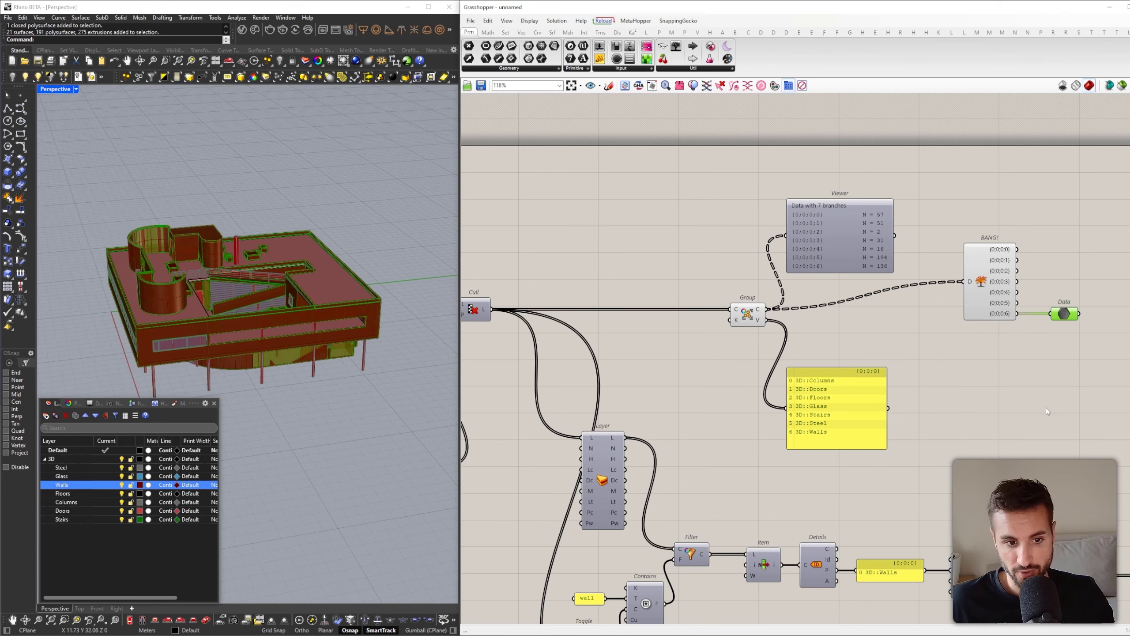
right_click_drag(1053, 420, 897, 377)
Add a Data parameter beside BANG!, feed it from the last output, {0;0;0;6}, and line it up
mouse_move(916, 277)
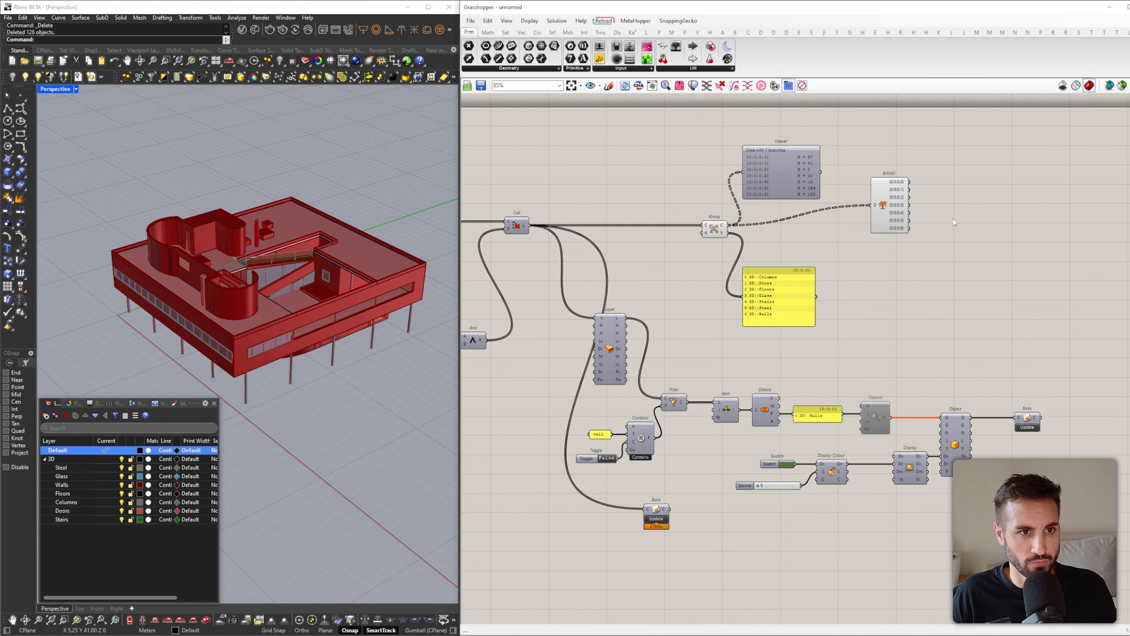
double_click(952, 218)
type("data")
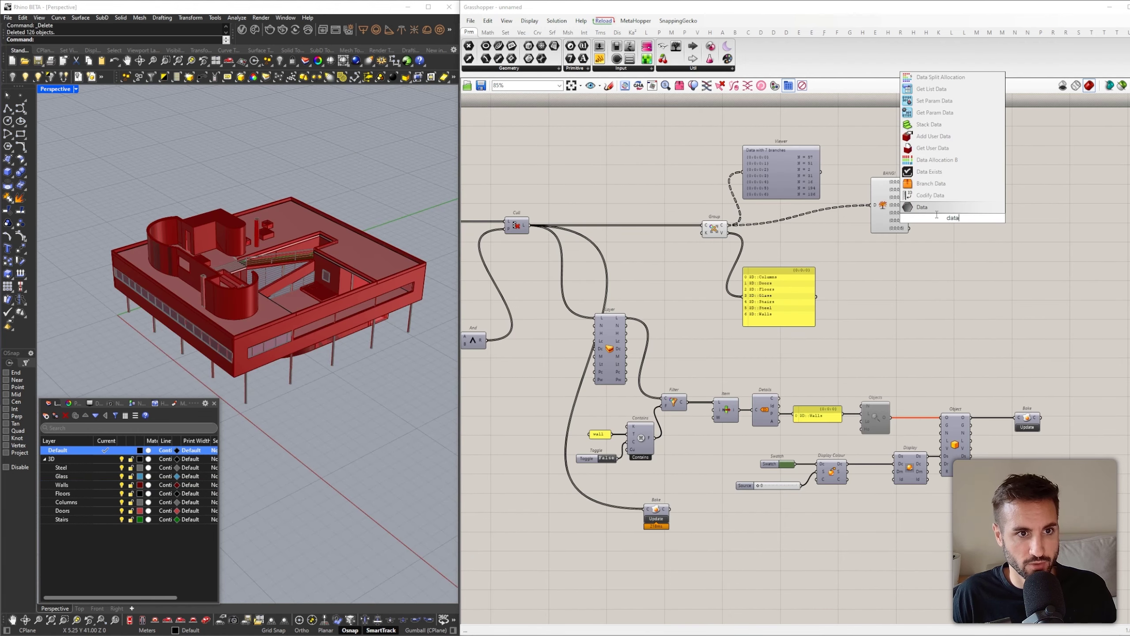
key("Return")
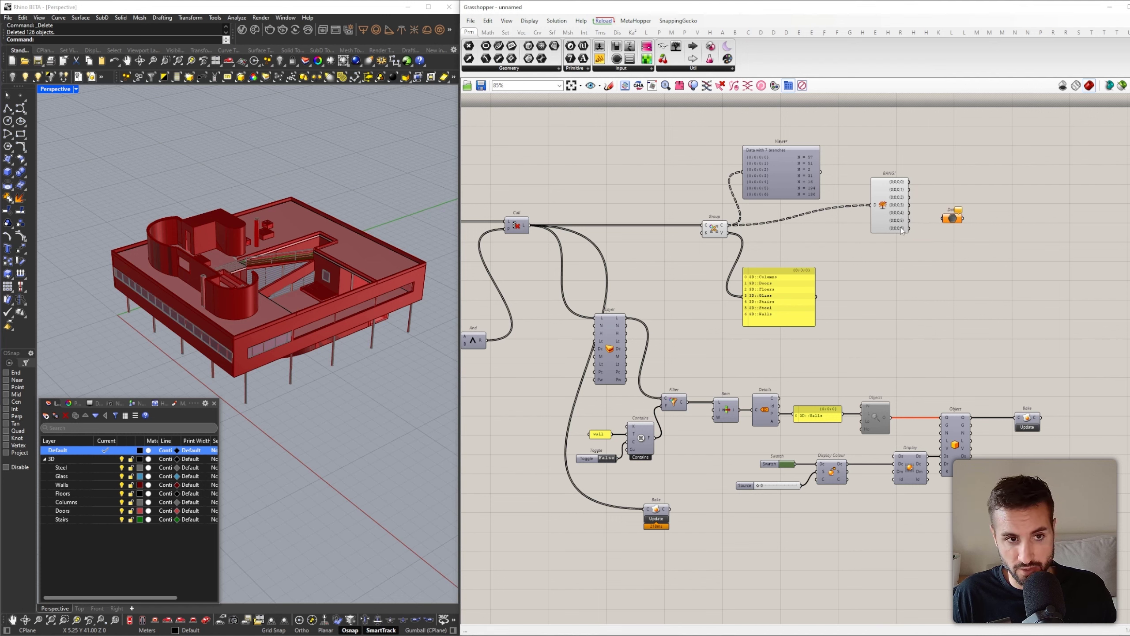
mouse_move(906, 231)
left_click_drag(907, 229, 979, 253)
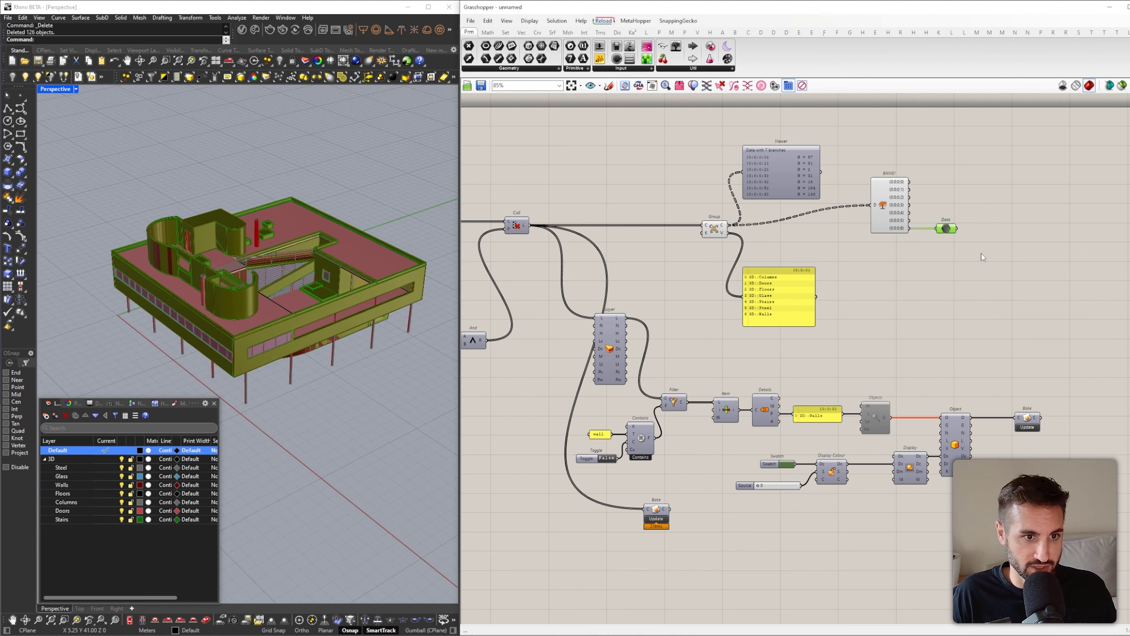
left_click(979, 257)
Move the Bake component between Cull and Group and route the culled content through it into Group's Content input
right_click_drag(554, 261, 727, 244)
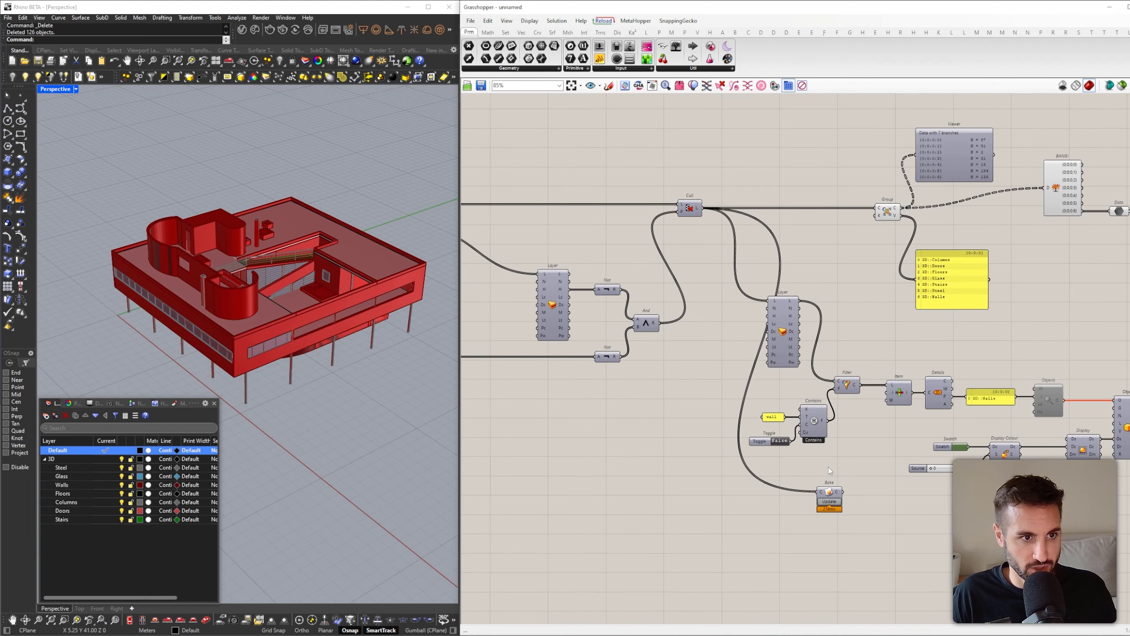
left_click_drag(830, 490, 777, 172)
left_click(798, 198)
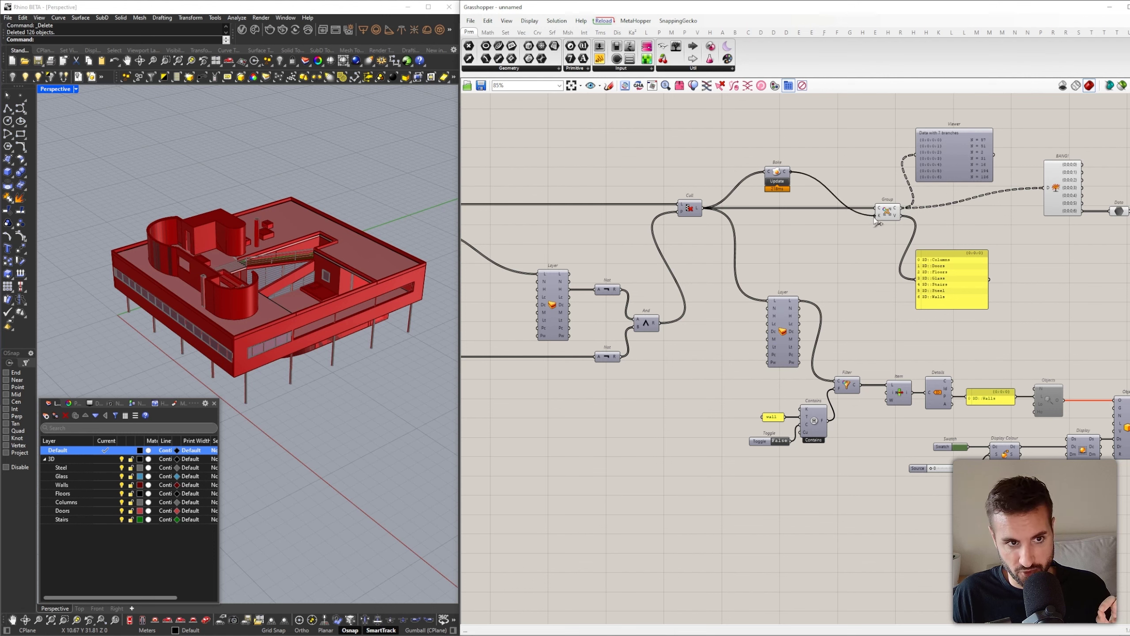
left_click_drag(780, 178, 785, 214)
left_click(864, 242)
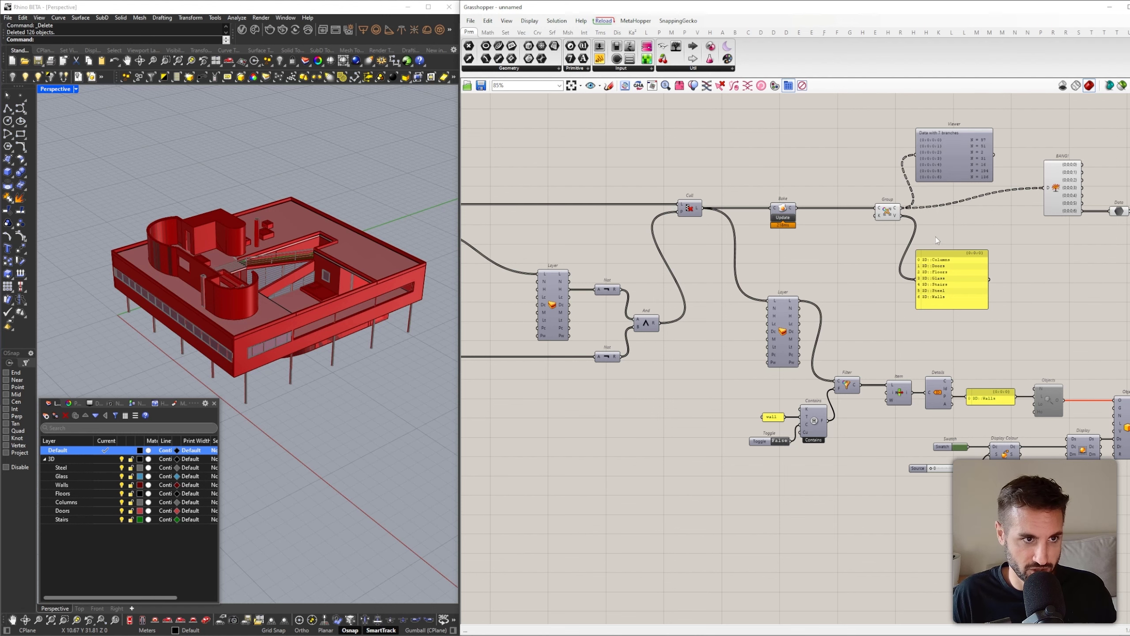
Check the Rhino model for duplicate objects with the SelDup command
right_click_drag(363, 294, 385, 273)
scroll(386, 272, "down", 2)
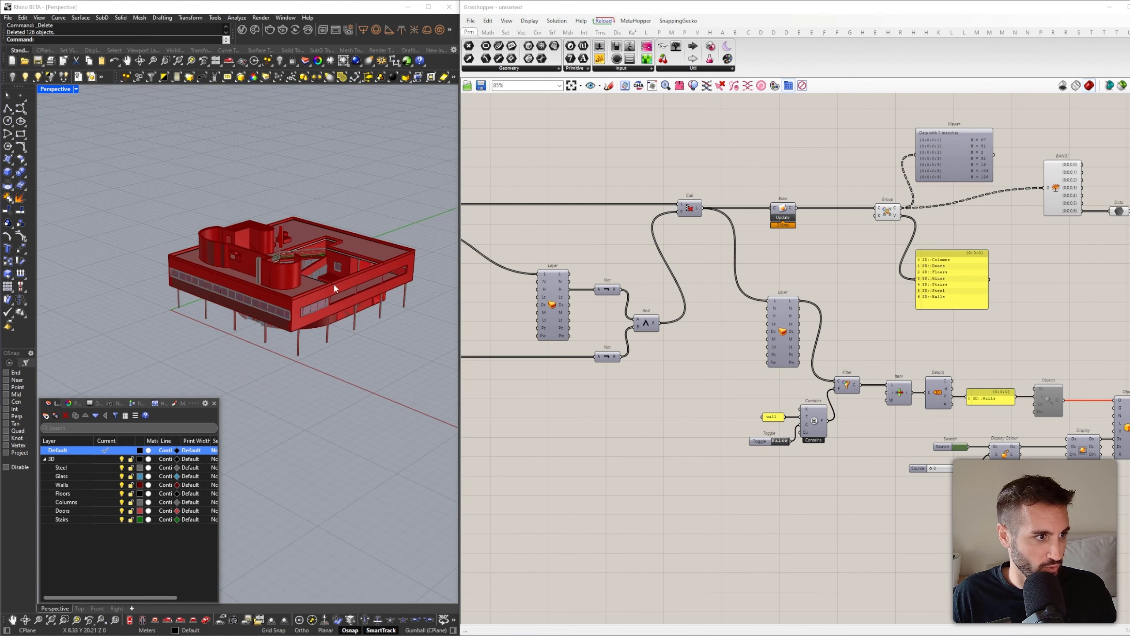
left_click(397, 257)
left_click(399, 262)
left_click(402, 214)
type("SelDup")
key("Return")
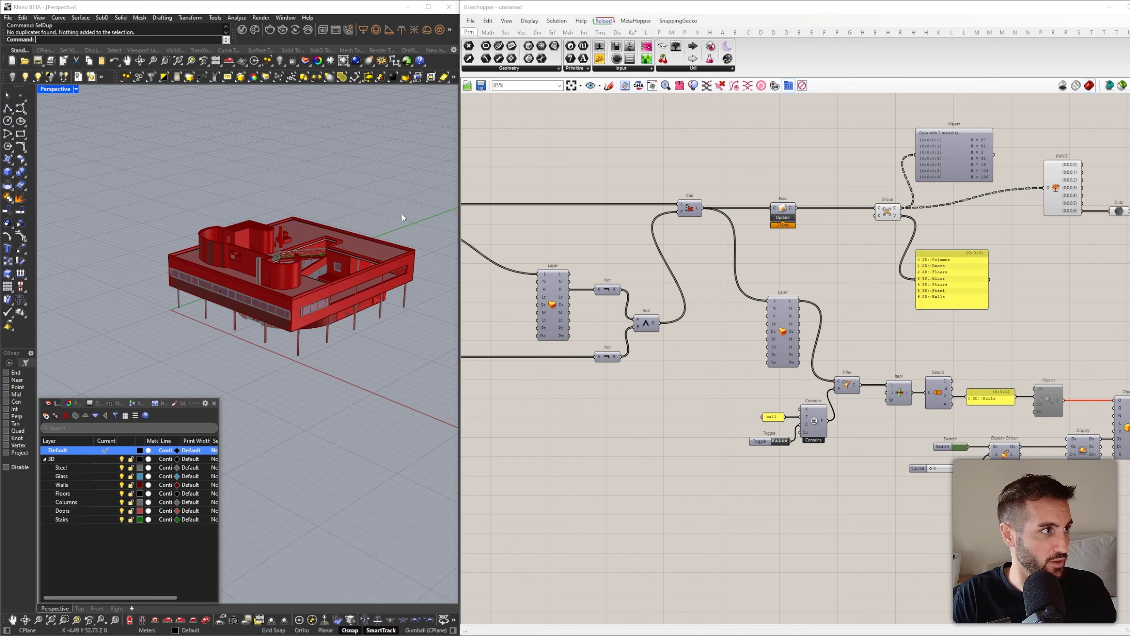
Turn off the preview of the BANG! component and of the Data parameter beside it
right_click_drag(401, 215, 389, 240)
left_click(889, 216)
right_click_drag(891, 231, 691, 234)
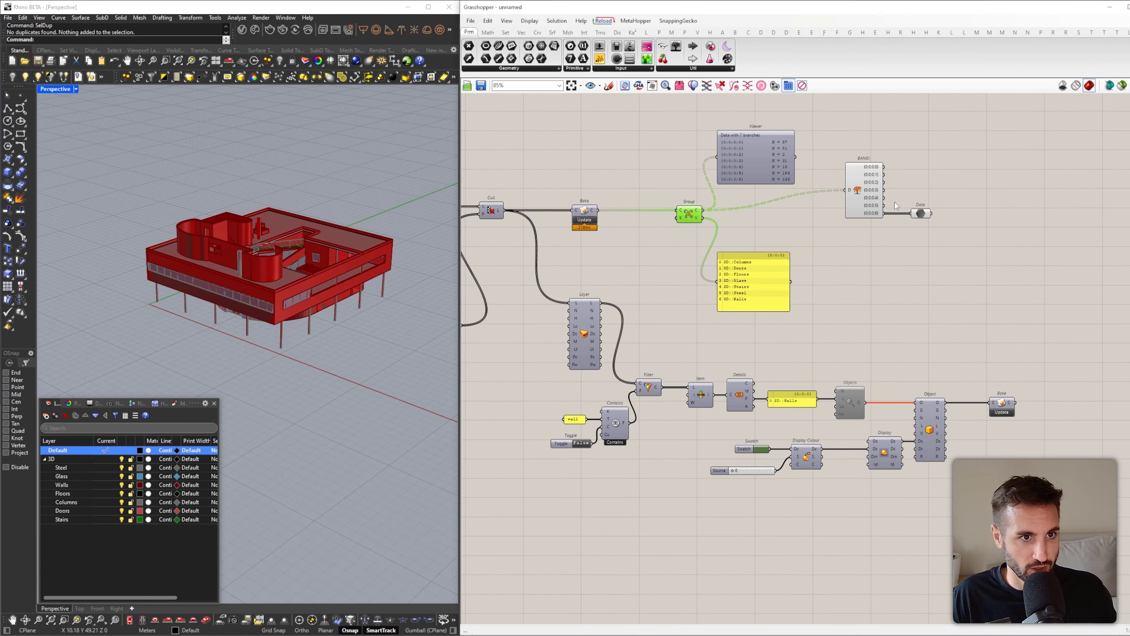
left_click(864, 196)
right_click(946, 170)
left_click(951, 183)
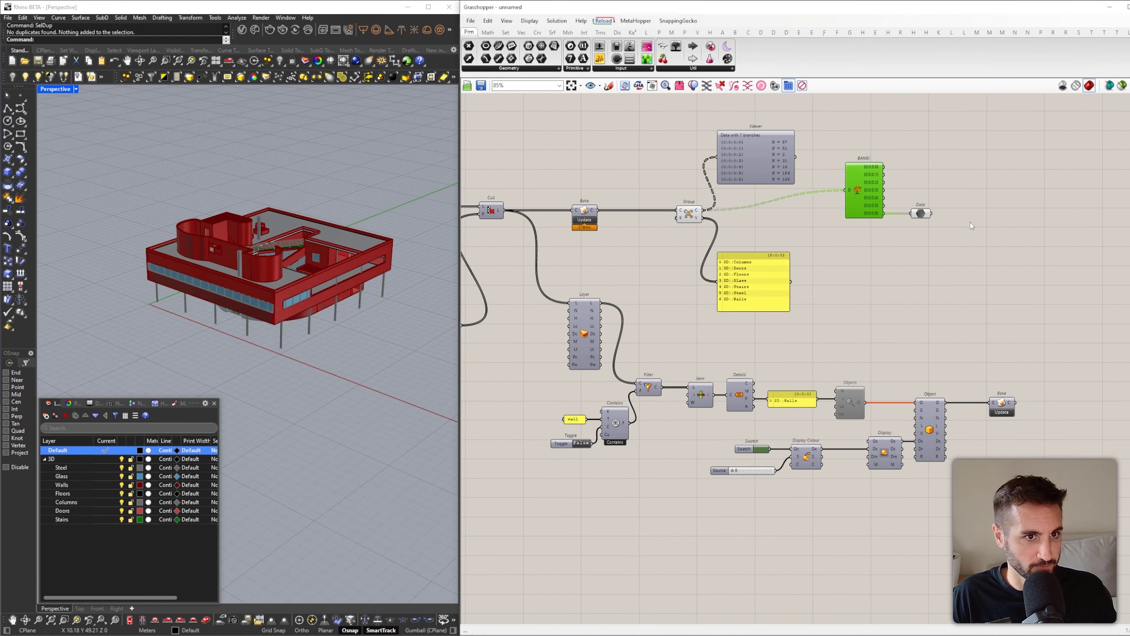
left_click(920, 214)
right_click(964, 192)
left_click(980, 205)
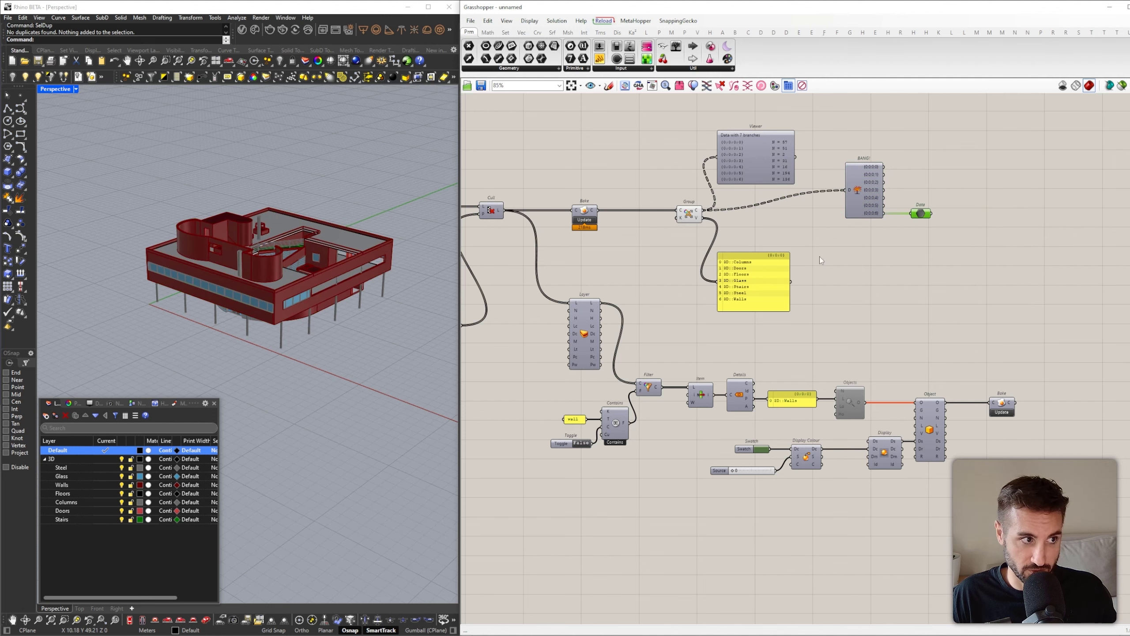
Connect the Data parameter to the Object component's Object input in place of the Objects query, and update the Bake component
right_click_drag(233, 273, 249, 269)
left_click_drag(931, 213, 915, 403)
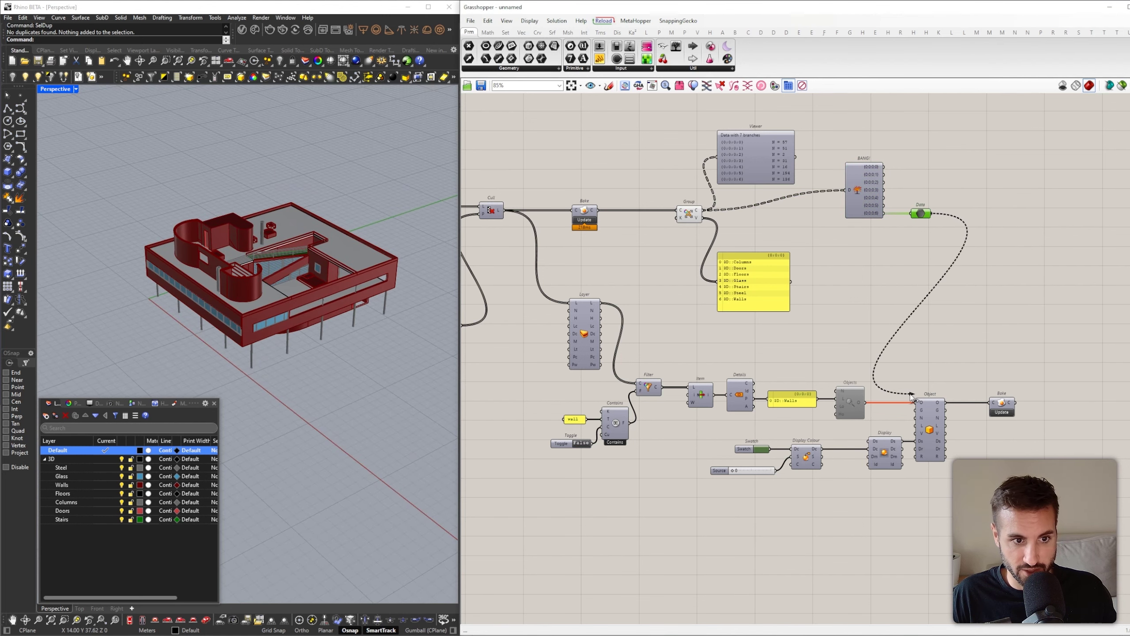
right_click(874, 456)
left_click(814, 536)
left_click(813, 539)
left_click(1005, 412)
right_click_drag(263, 311, 114, 242)
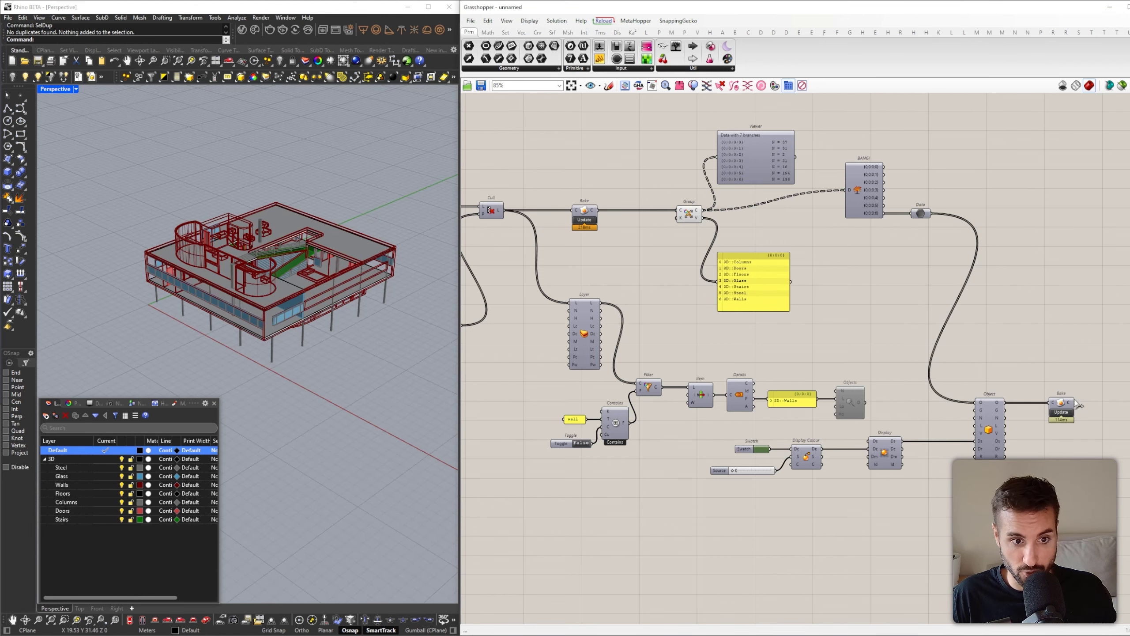
Add a Model Layer component and place it just below and beyond the Object component
double_click(928, 325)
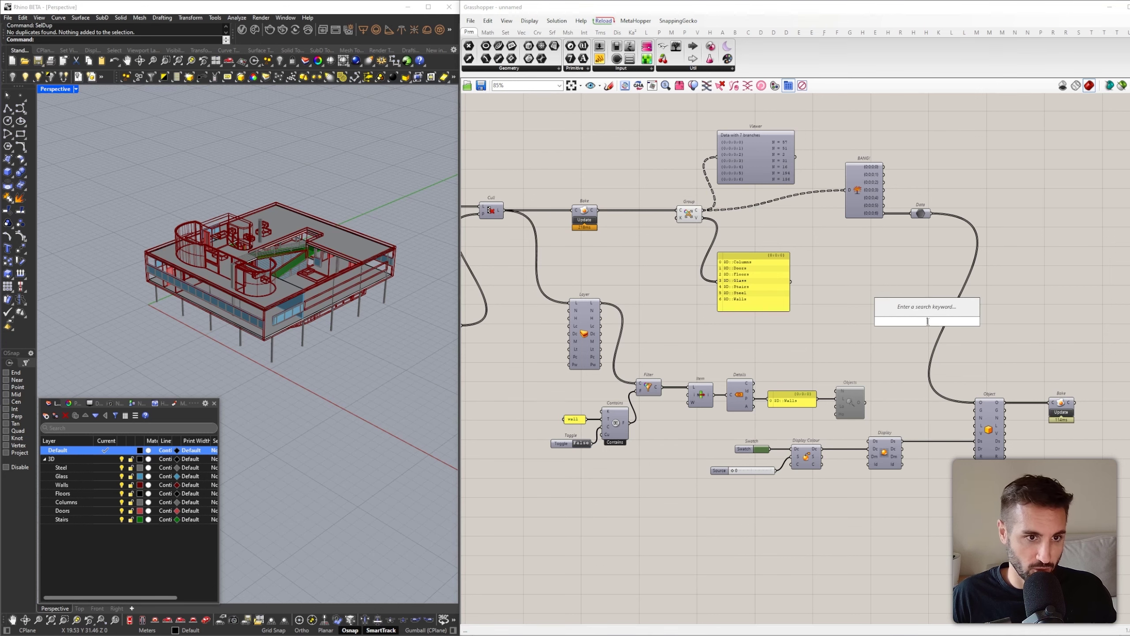
type("layer")
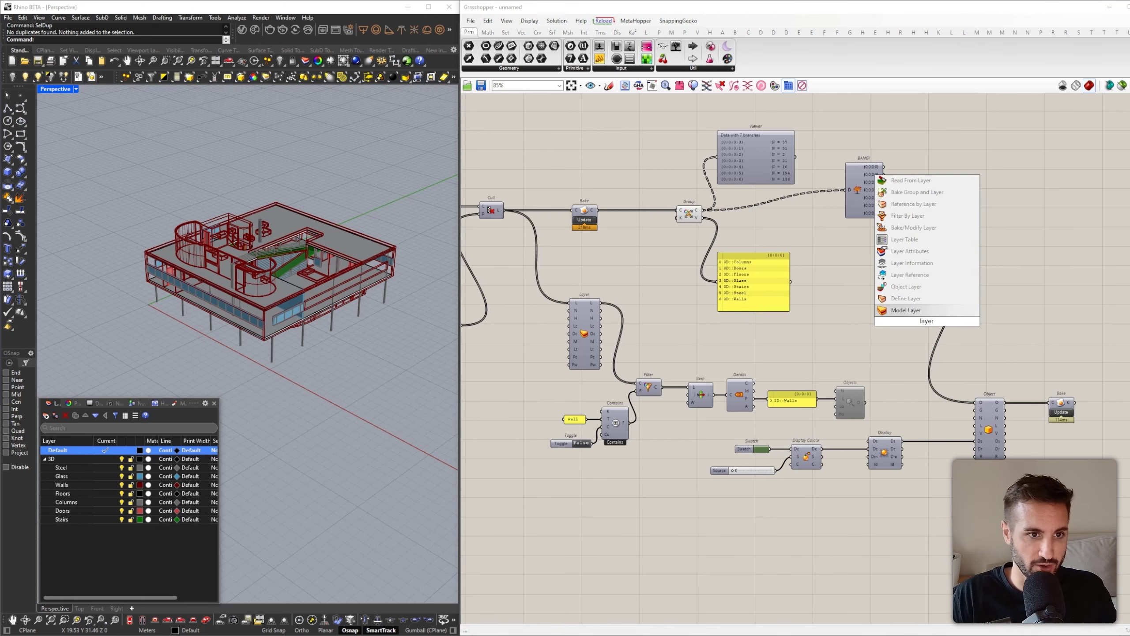
key("Return")
scroll(925, 296, "up", 3)
scroll(925, 297, "down", 3)
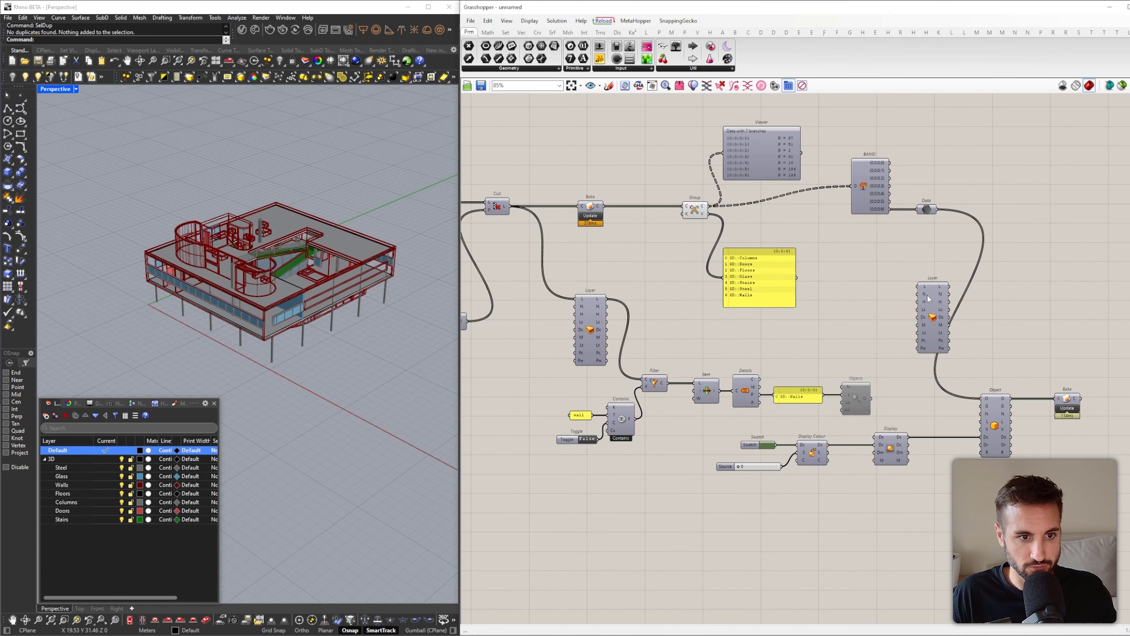
left_click_drag(934, 312, 908, 312)
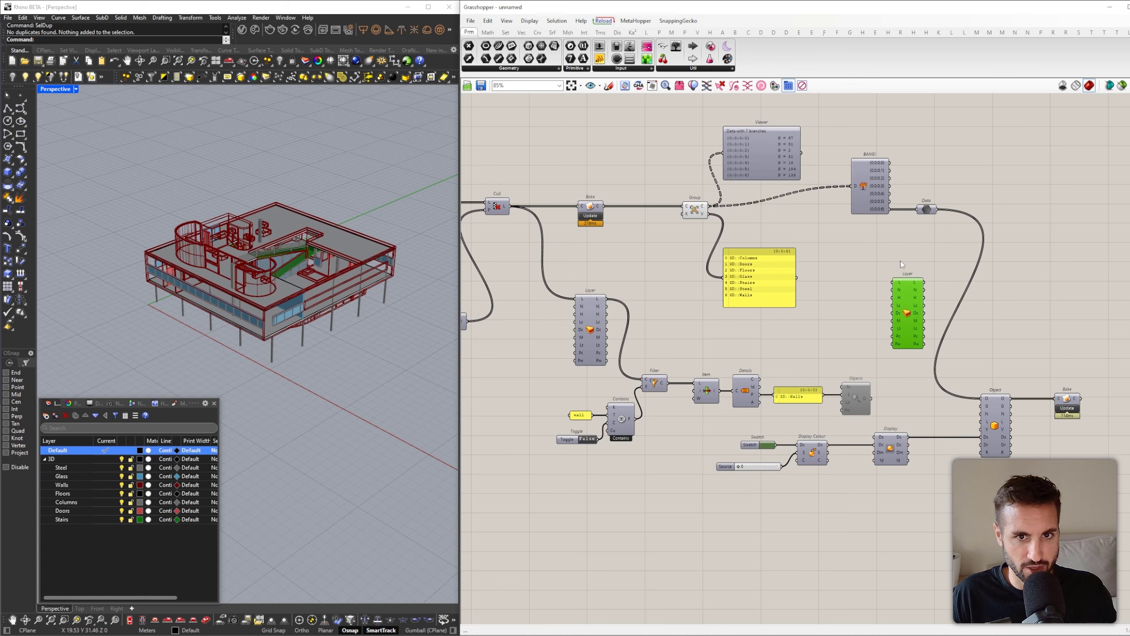
left_click_drag(914, 320, 1063, 491)
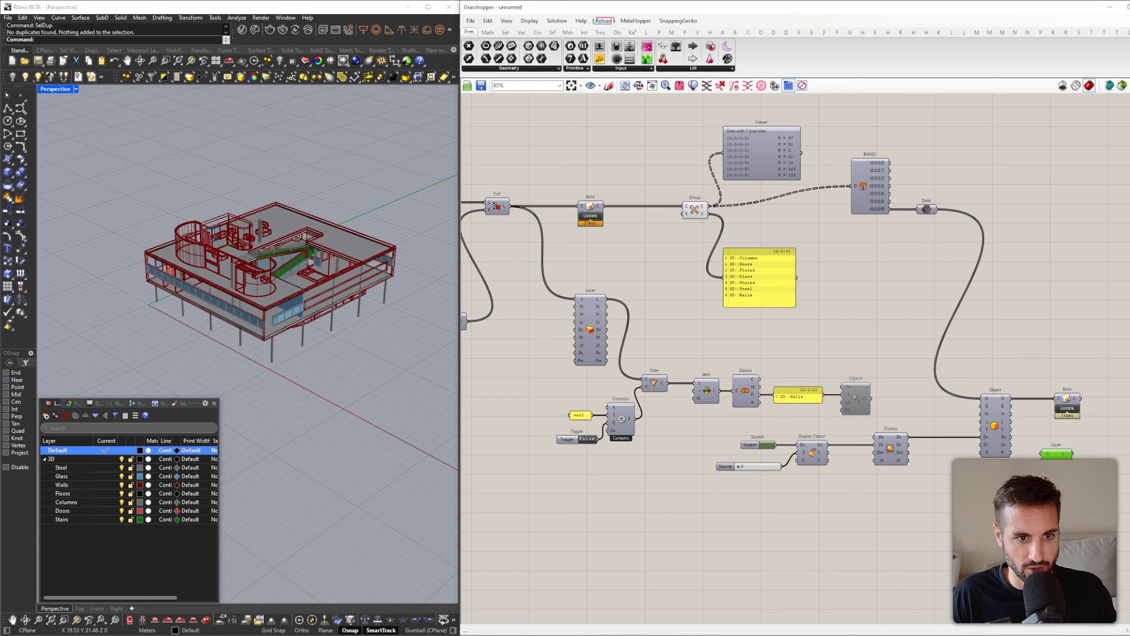
Move Bake further from Object, and feed Object's Layer output into the Model Layer component's Layer input
right_click_drag(1063, 491, 928, 478)
left_click_drag(933, 389, 987, 390)
left_click_drag(875, 413, 931, 465)
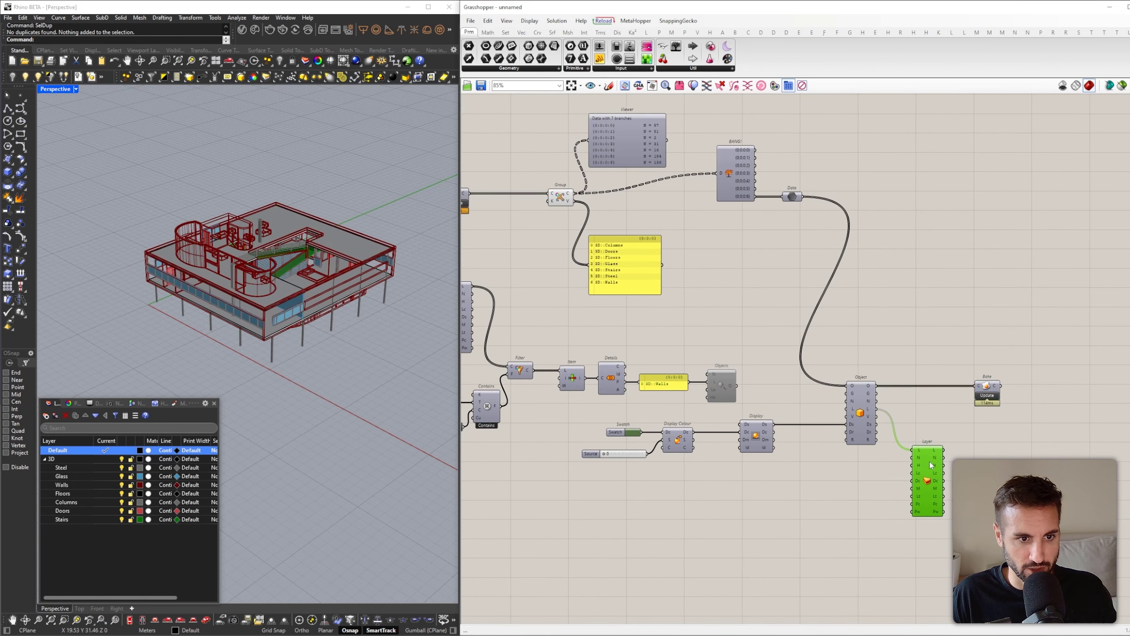
left_click(893, 480)
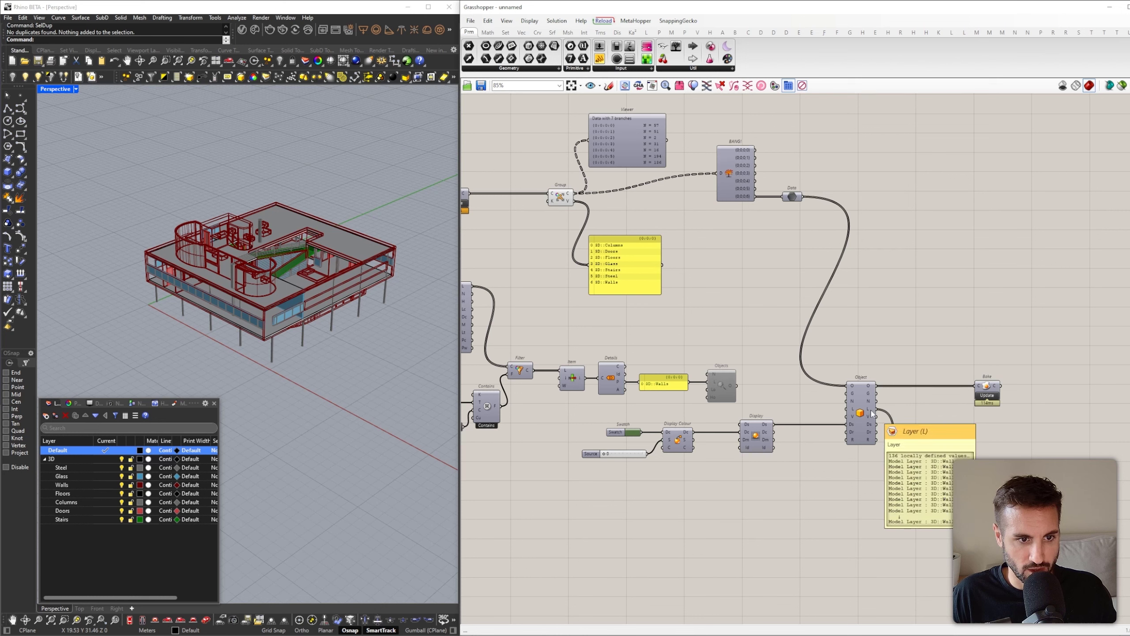
Add a Boolean Toggle, set it to True and connect it to the Model Layer component's Hidden input
double_click(882, 484)
type("toggle")
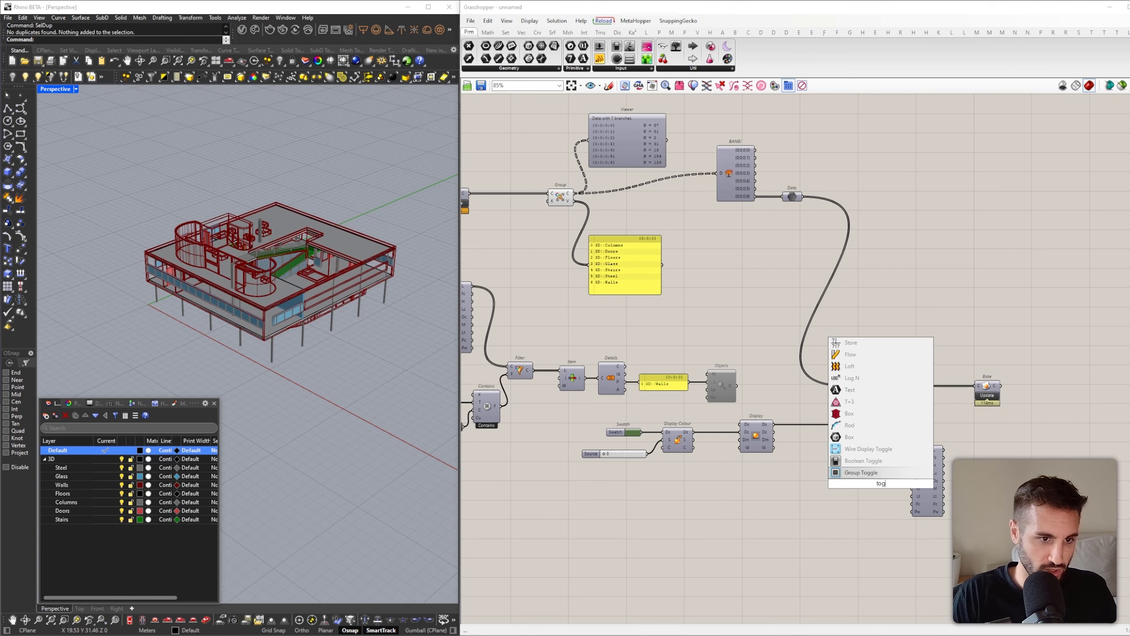
key("Return")
scroll(909, 478, "up", 3)
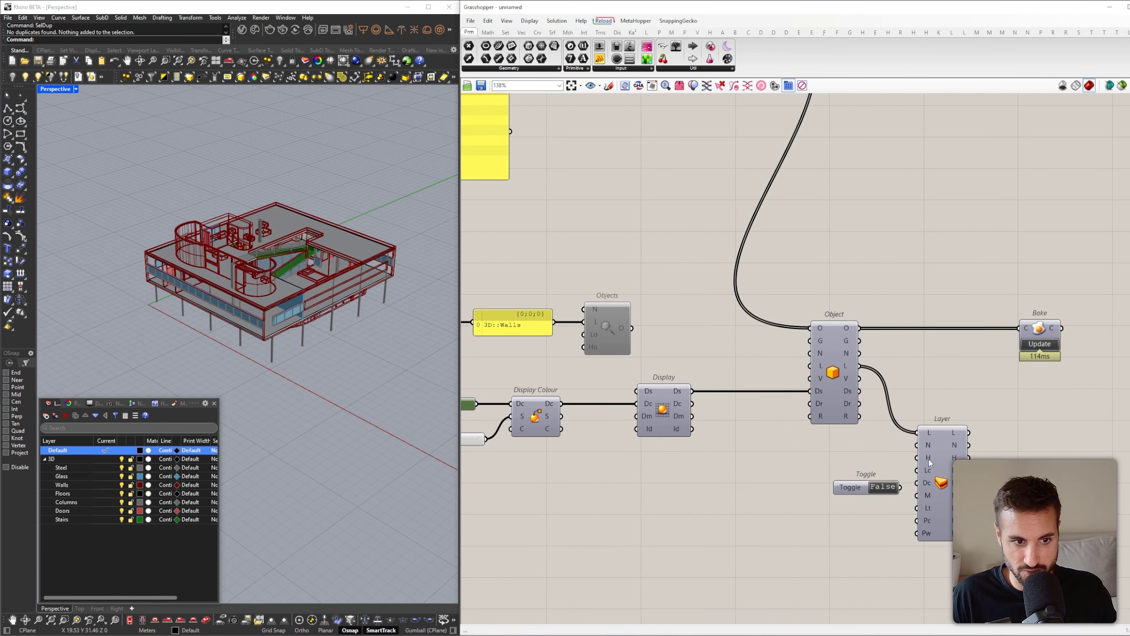
double_click(883, 488)
left_click_drag(884, 490, 864, 490)
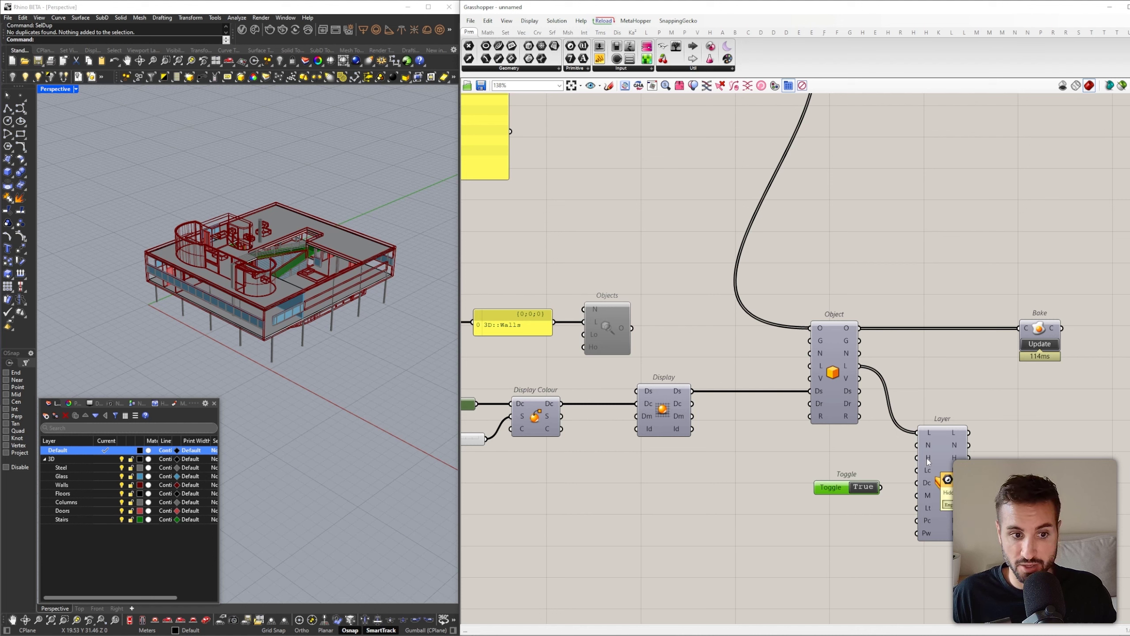
left_click(928, 462)
left_click_drag(882, 487, 917, 459)
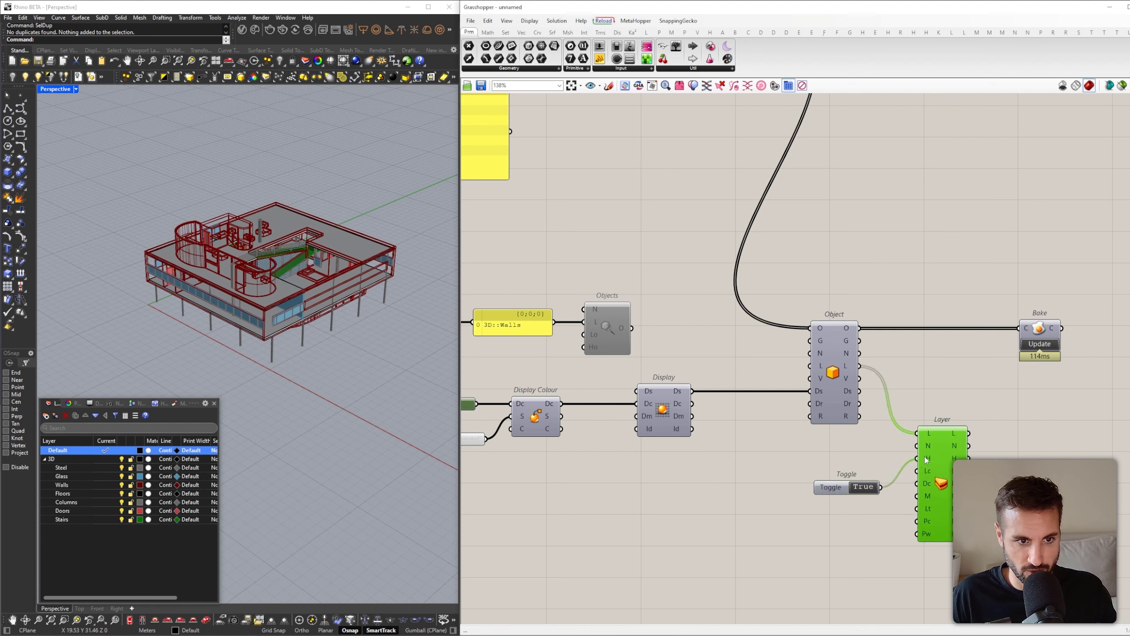
Insert a second Model Object before Bake, fed by the first Object's output and the Model Layer component's Layer output
double_click(1012, 426)
type("model")
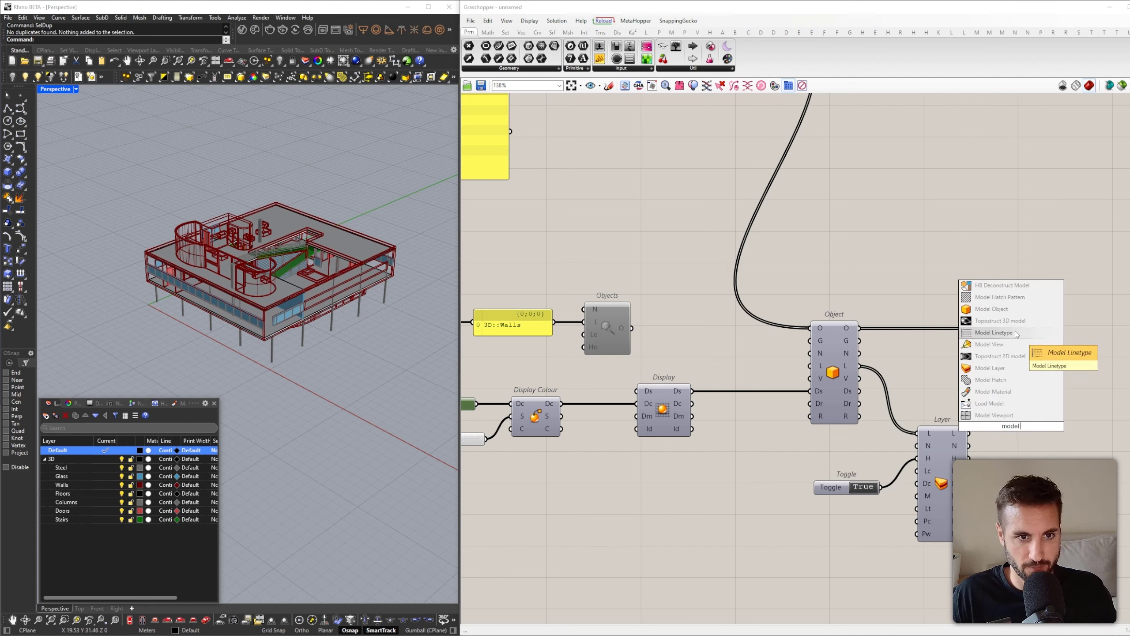
left_click(992, 308)
left_click_drag(987, 419, 969, 433)
left_click_drag(986, 382, 860, 328)
left_click_drag(1040, 337, 1091, 337)
left_click_drag(1036, 382, 1069, 328)
left_click_drag(1011, 401, 1021, 347)
Turn off the new Model Object's preview and update Bake to hide the Walls layer in the Rhino model
right_click(996, 255)
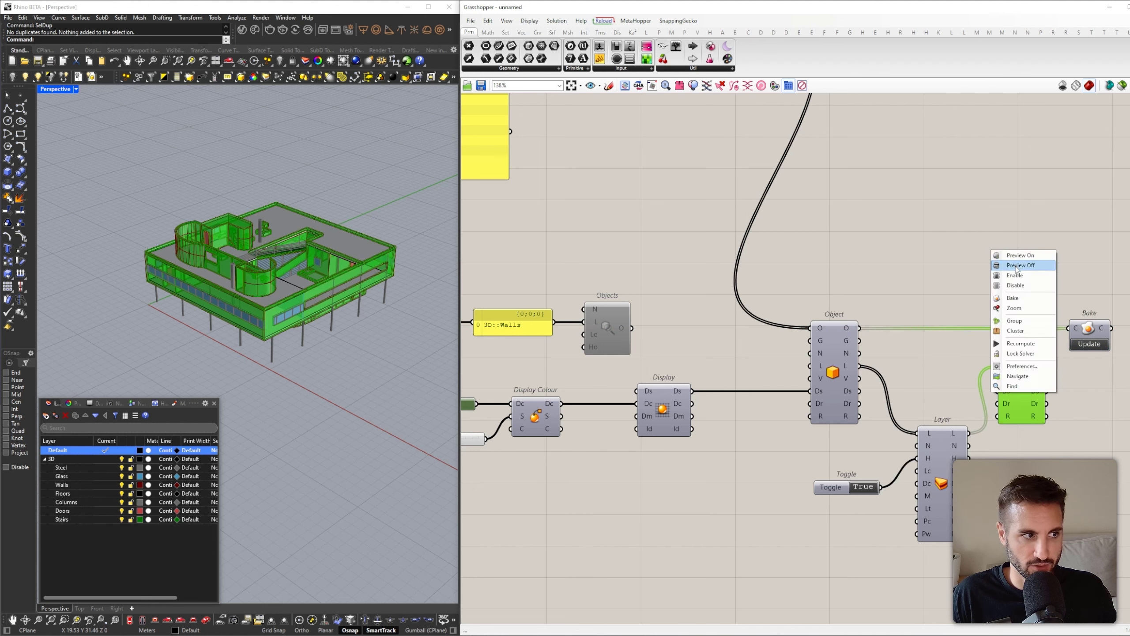
left_click(1062, 335)
left_click(1089, 346)
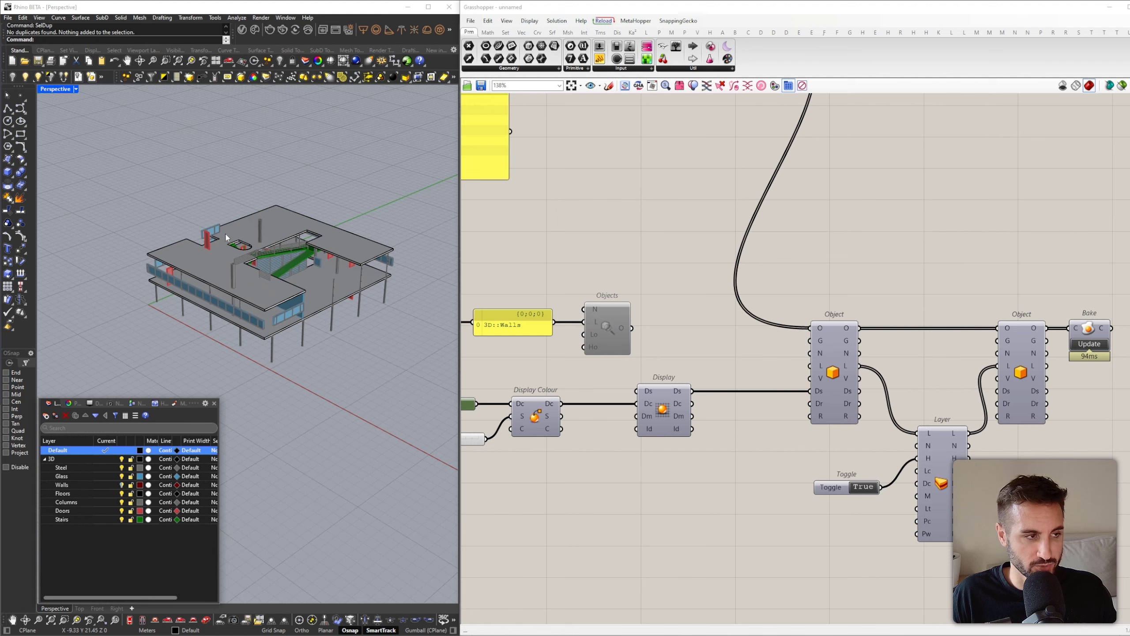
right_click_drag(249, 250, 238, 229)
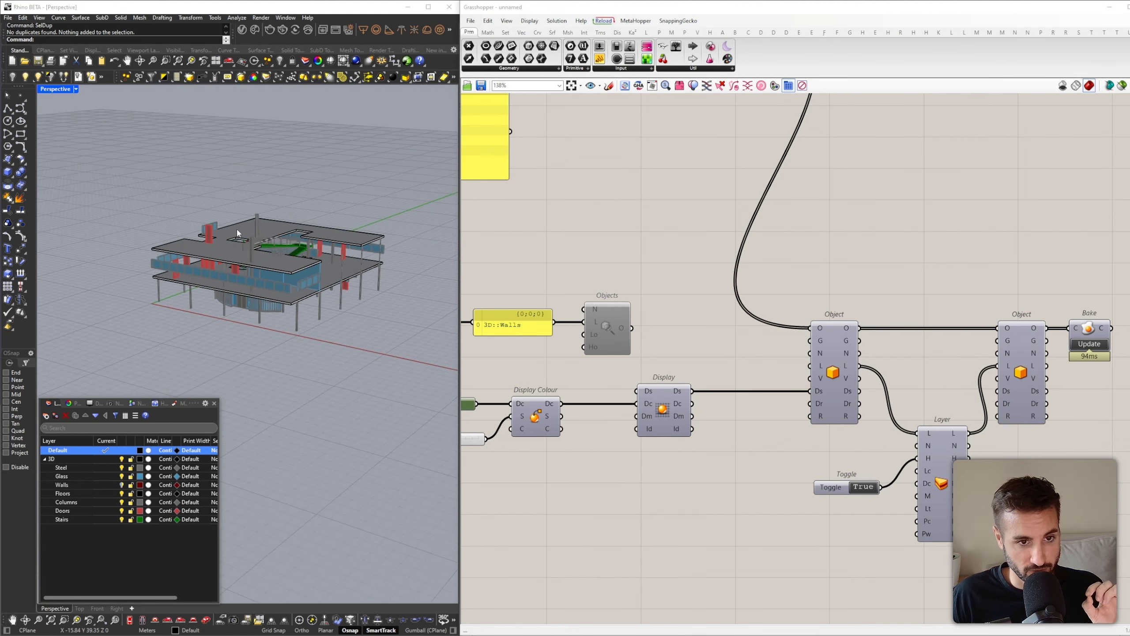
left_click(1091, 346)
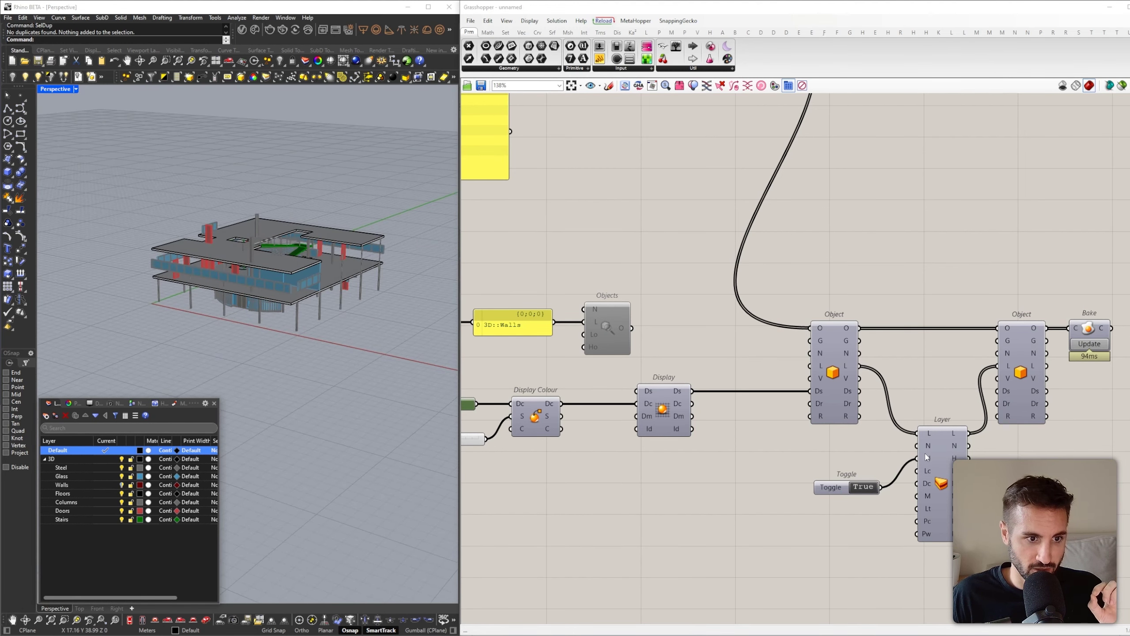
Set the toggle feeding the Model Layer component's Hidden input to False
double_click(863, 487)
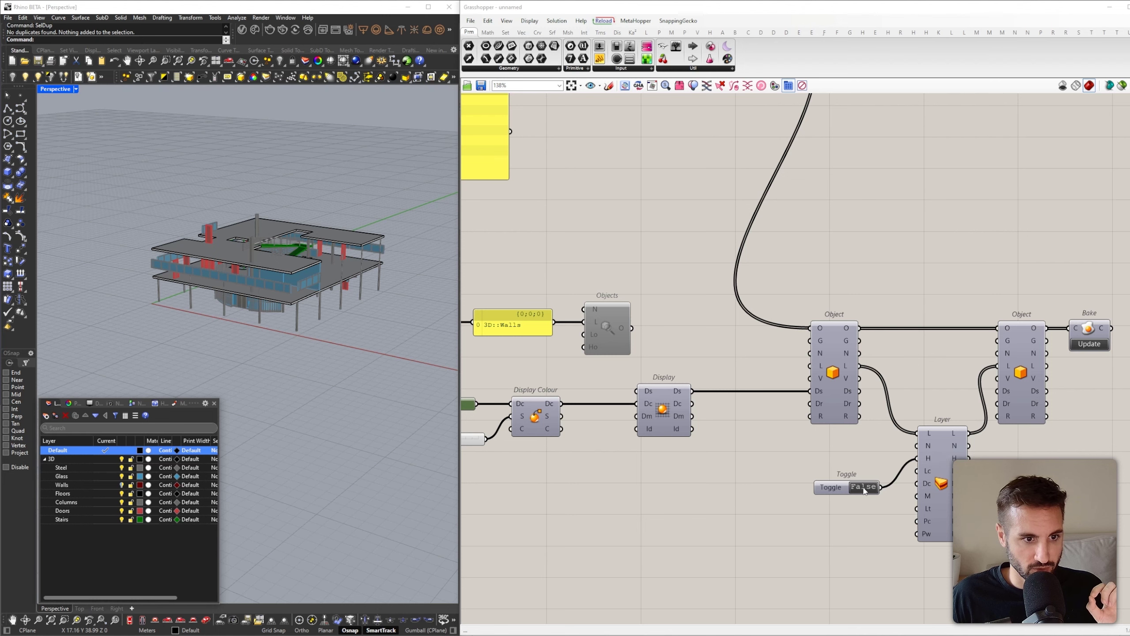
scroll(784, 390, "down", 3)
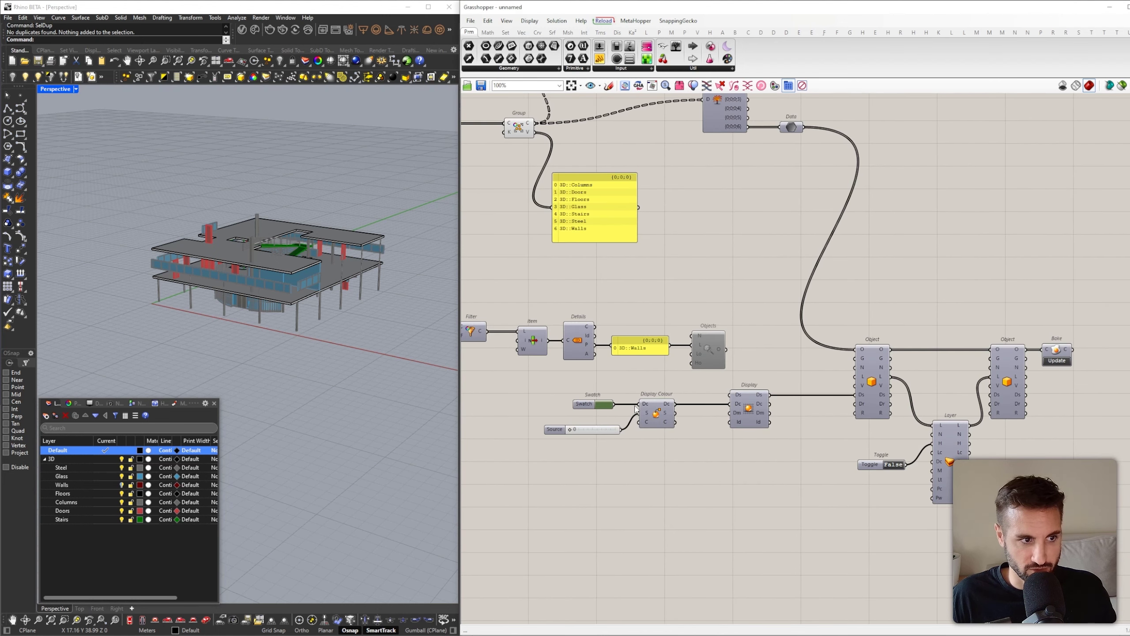
mouse_move(741, 410)
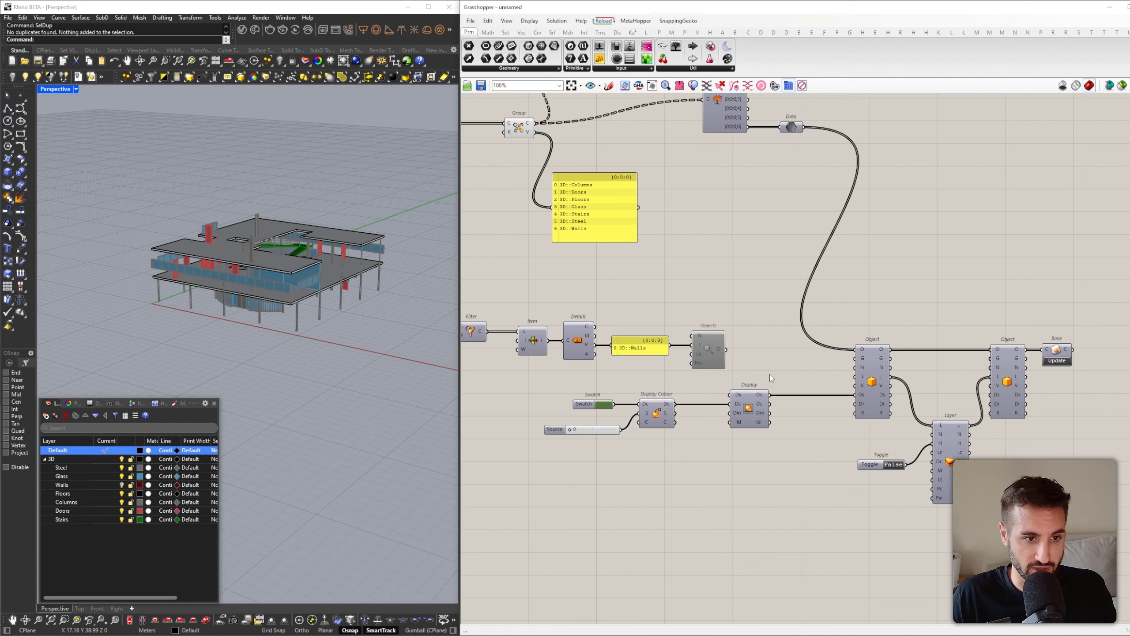
Duplicate the Filter component with its Contains filter, "wall" panel and toggle into the empty area below
right_click_drag(758, 272, 837, 309)
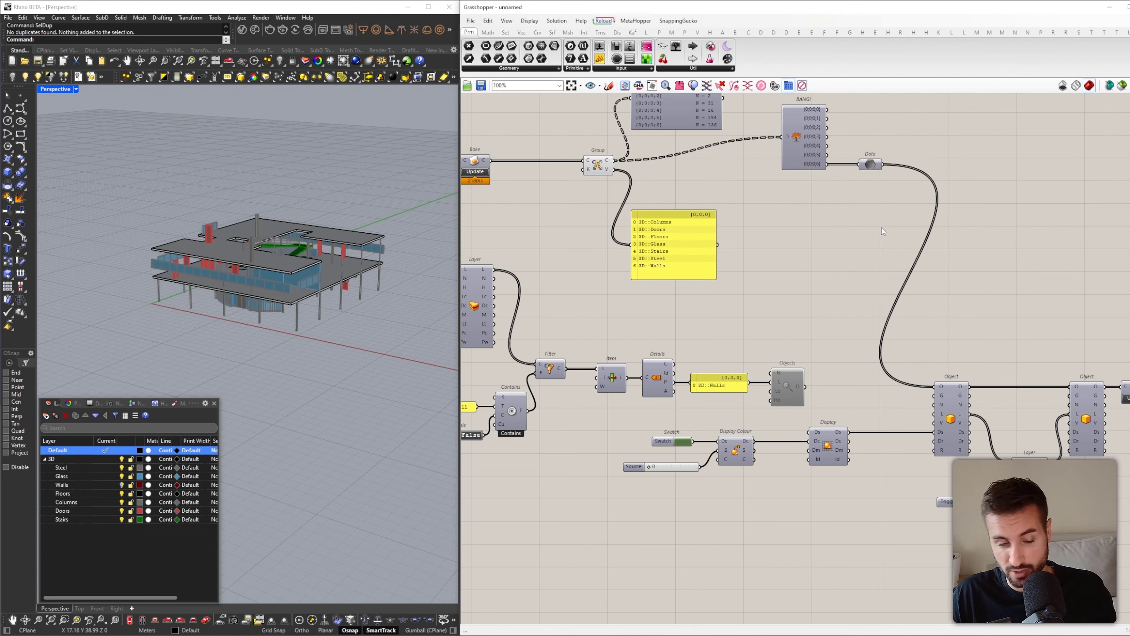
scroll(898, 245, "down", 1)
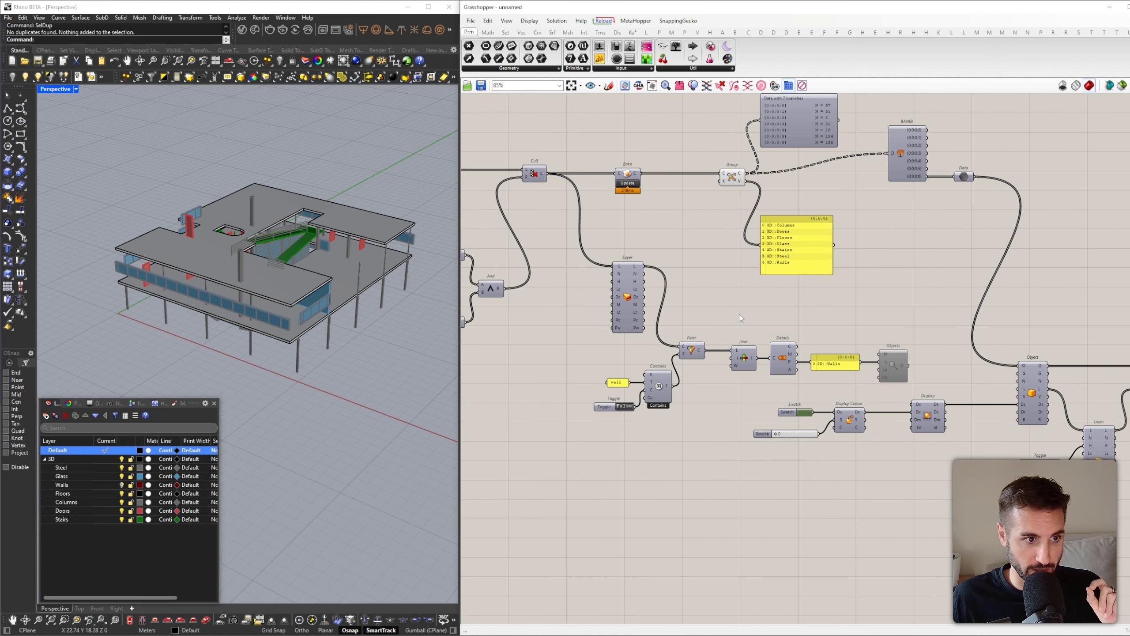
left_click(690, 352)
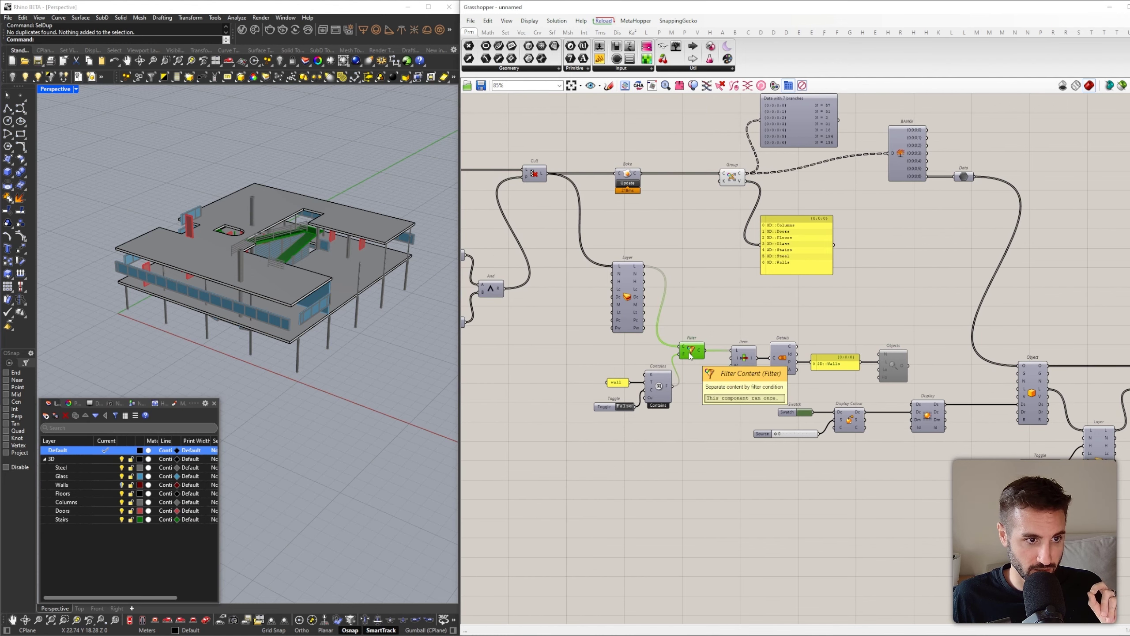
left_click(732, 178)
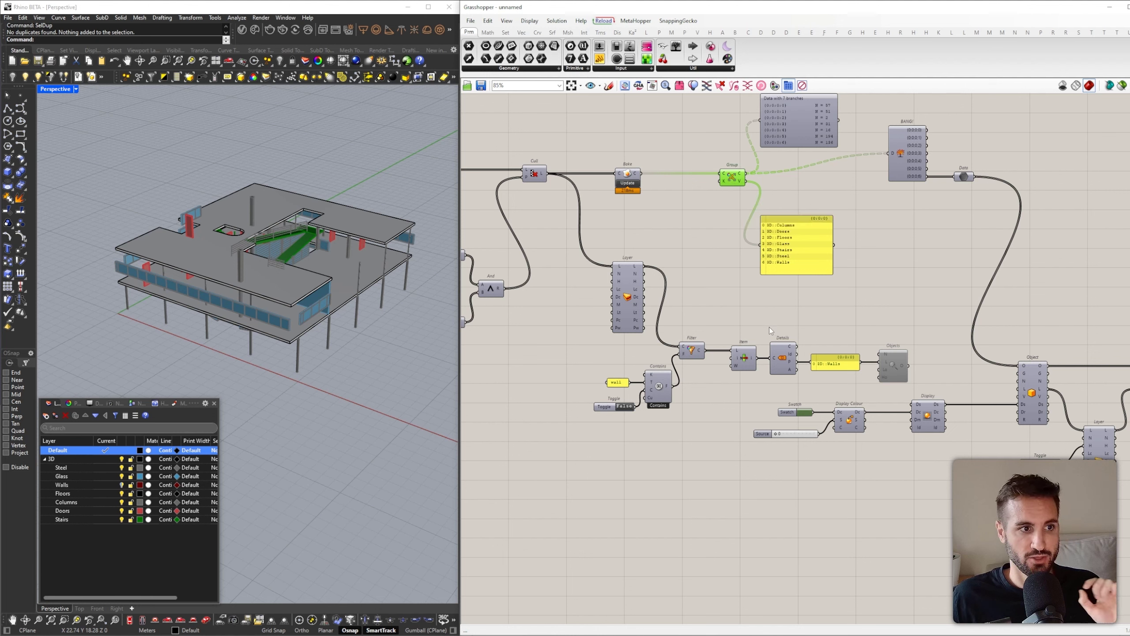
left_click_drag(700, 448, 599, 346)
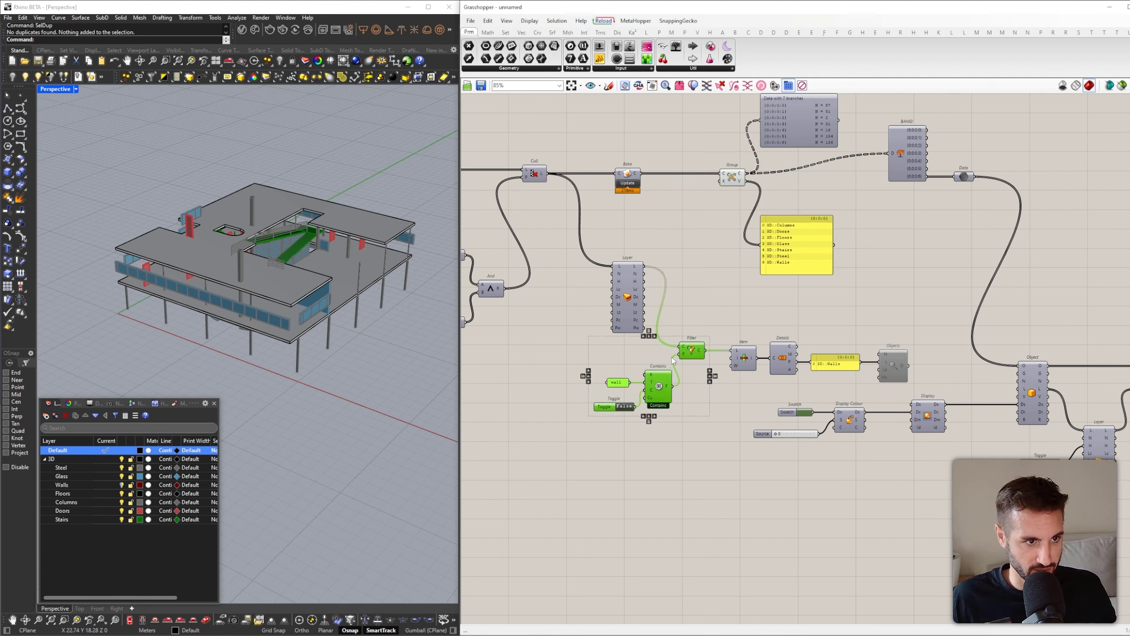
left_click_drag(691, 354, 766, 546, "alt")
left_click(783, 513)
right_click_drag(782, 512, 814, 440)
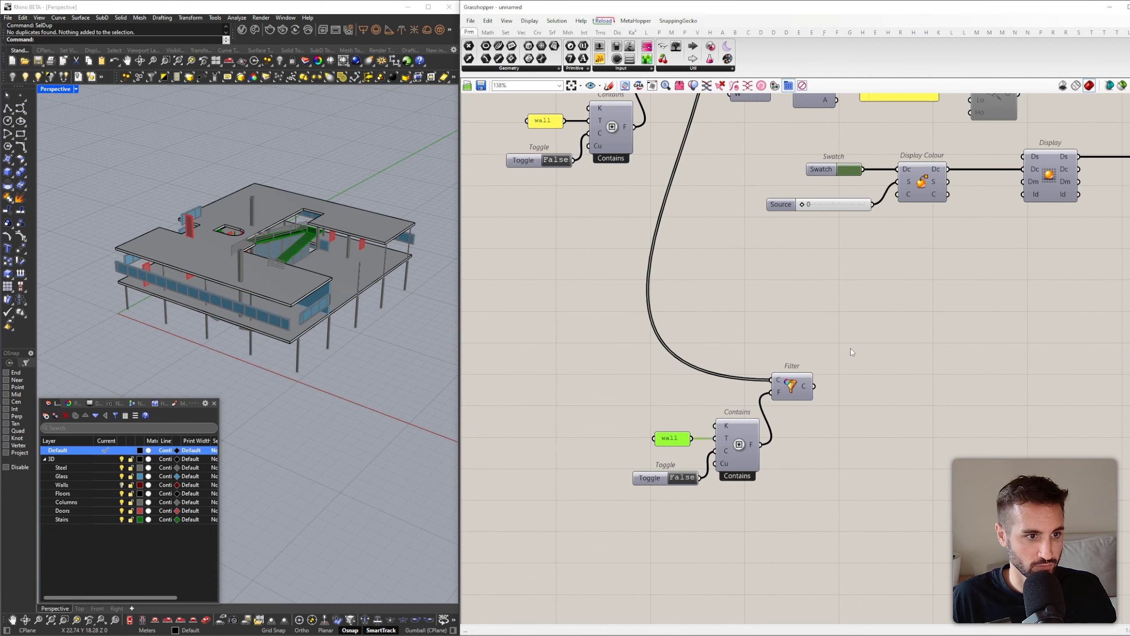
Change the duplicated panel's text to "stairs" and shift the duplicated Filter component slightly away from Contains
double_click(672, 438)
type("stairs")
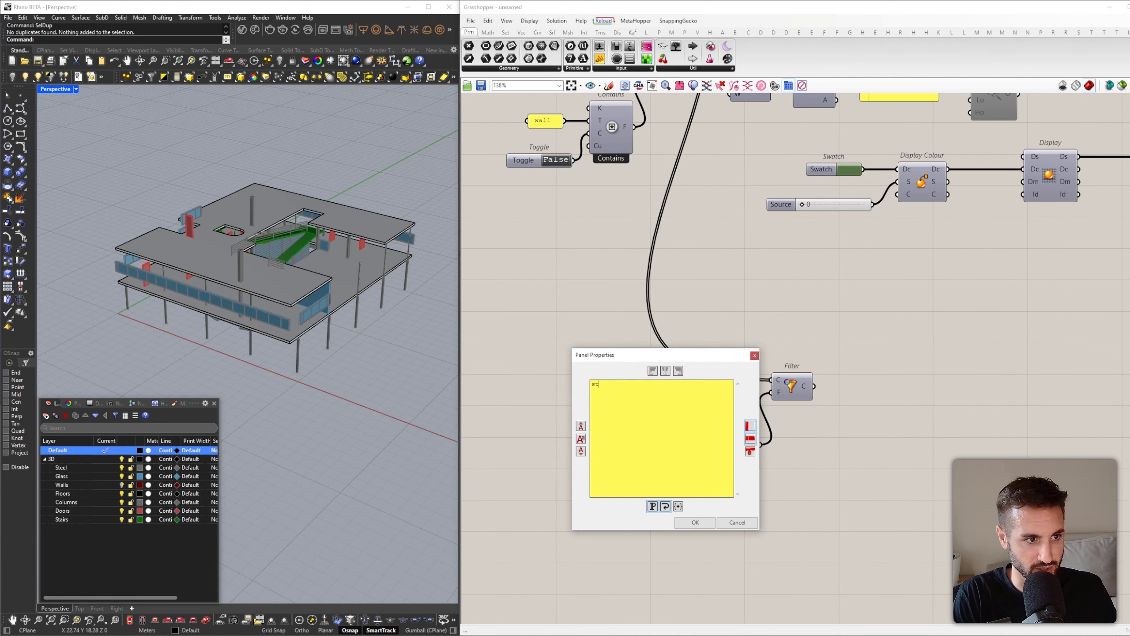
left_click(702, 523)
left_click(792, 414)
left_click_drag(792, 394, 807, 392)
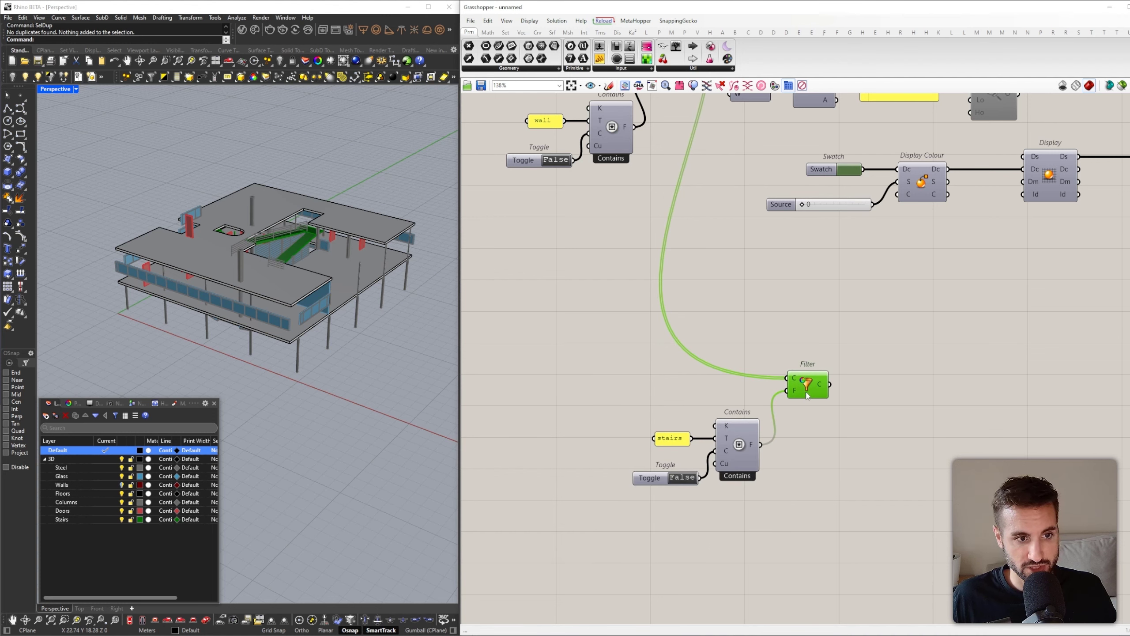
Add a Logical Not Filter beside the duplicated Contains component and feed it from Contains' output
mouse_move(796, 393)
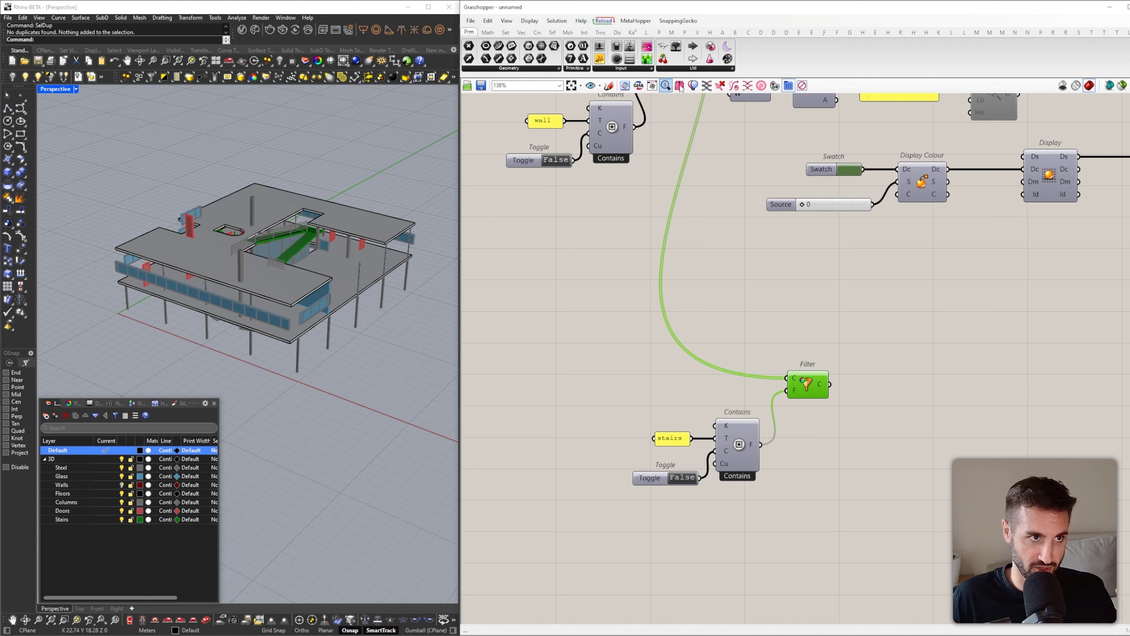
left_click(1066, 32)
left_click(701, 69)
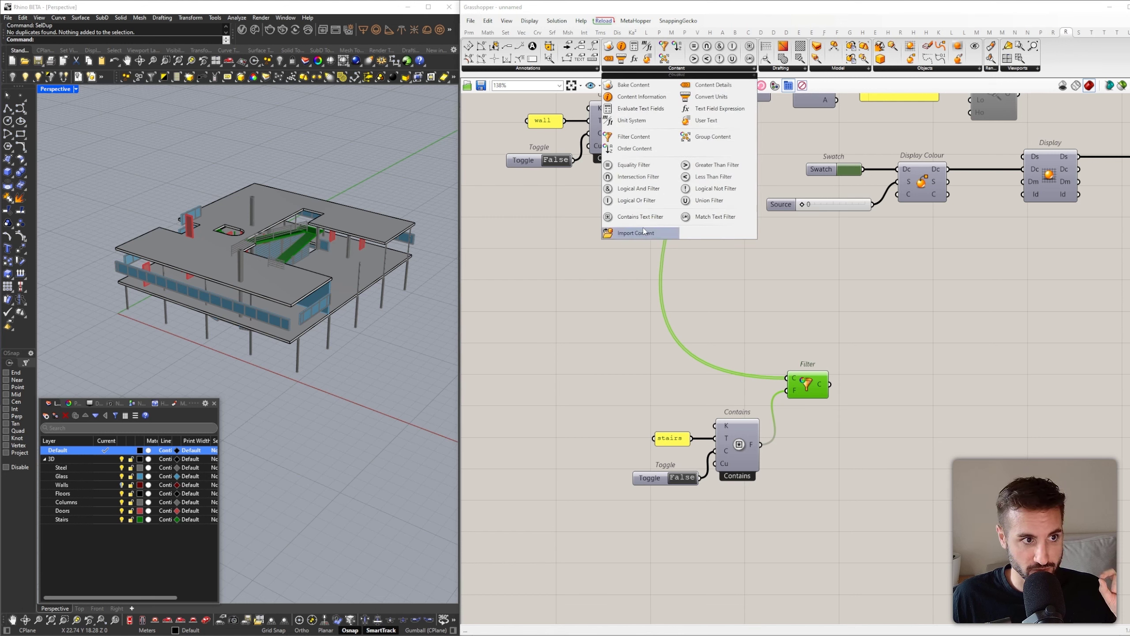
left_click(716, 189)
left_click(816, 456)
left_click_drag(801, 454, 784, 448)
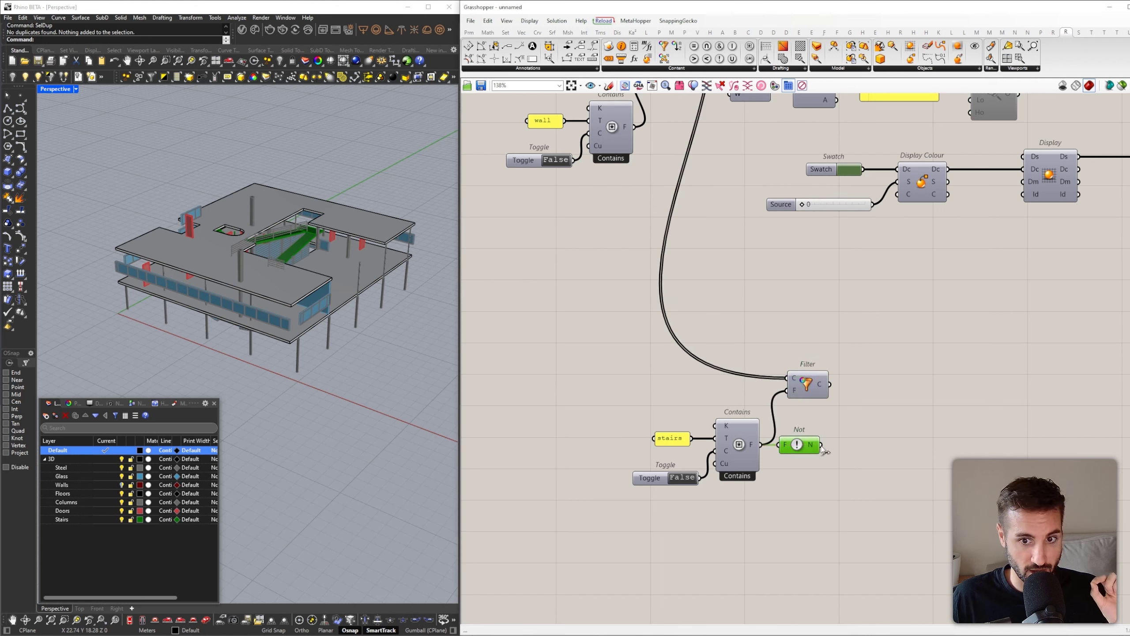
Filter the content by the Not result and feed the filtered output into a new Group Content component placed beside Filter
left_click_drag(824, 385, 843, 386)
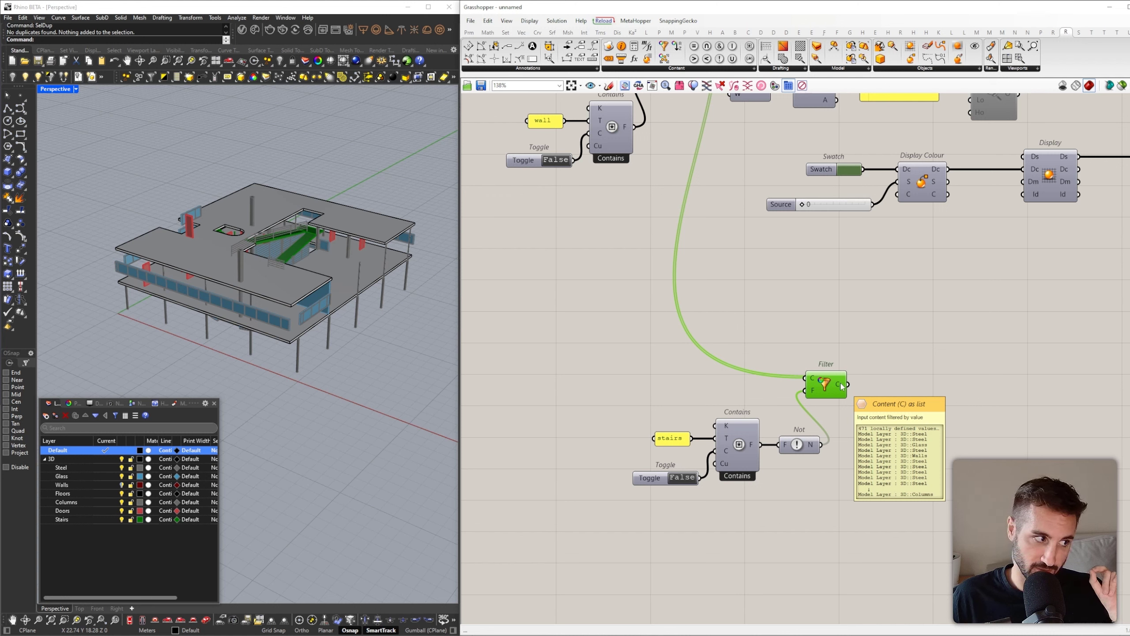
double_click(889, 350)
type("gro")
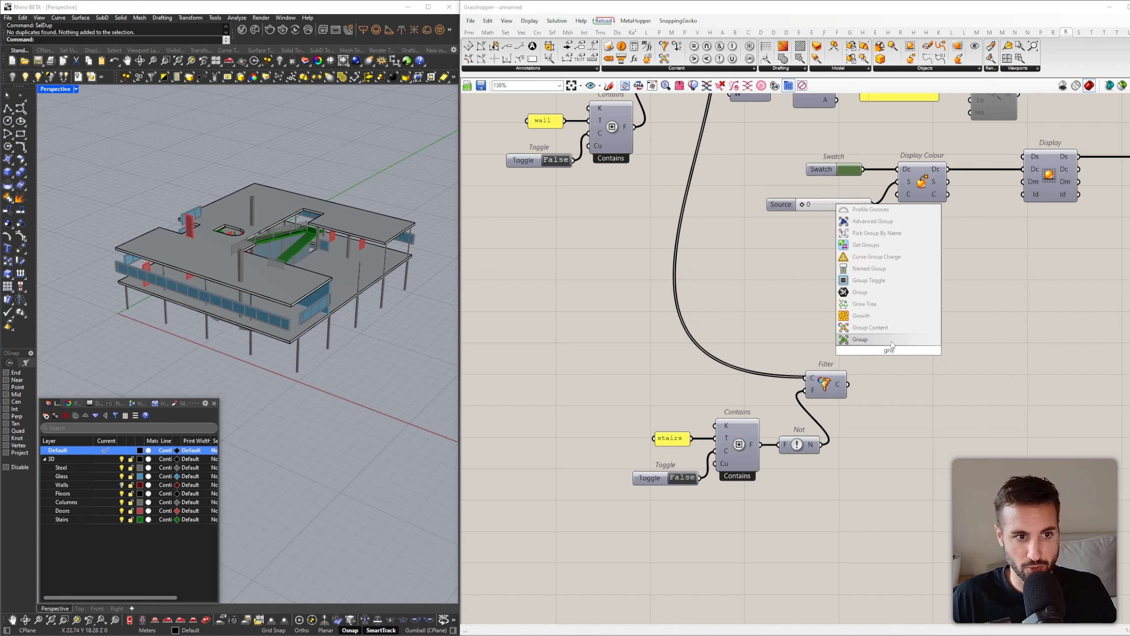
left_click(892, 342)
left_click_drag(848, 384, 925, 398)
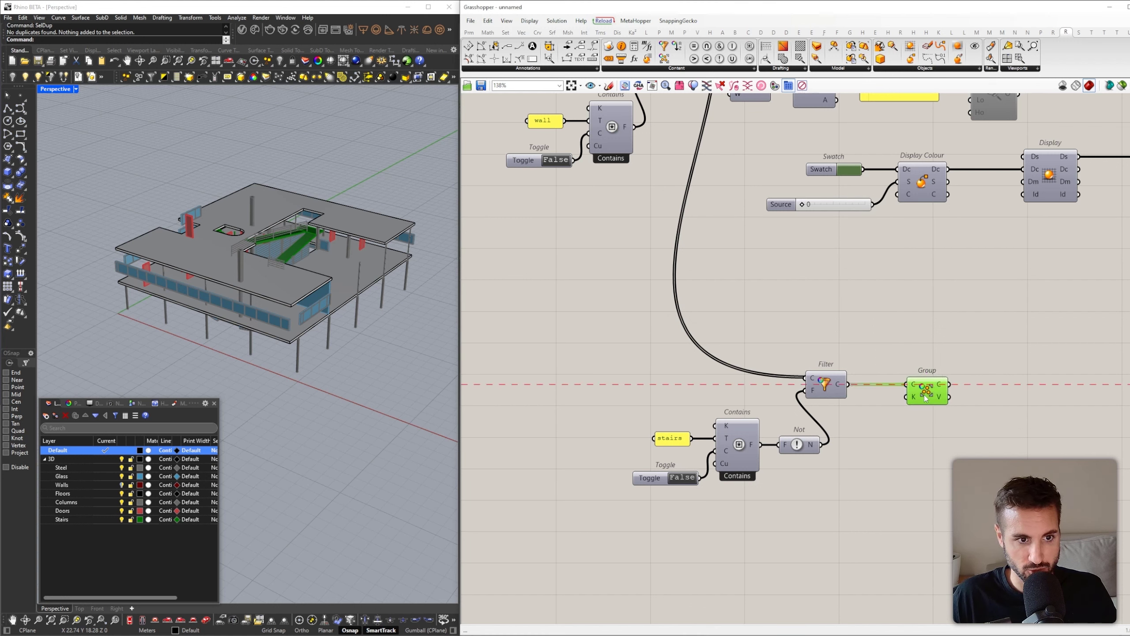
right_click(920, 397)
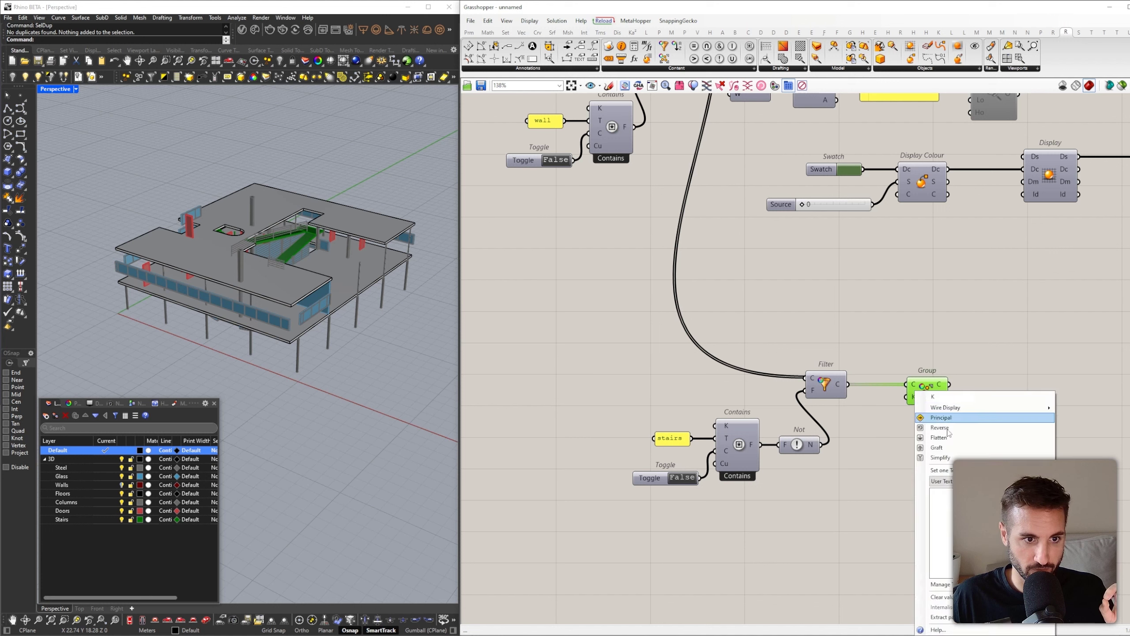
left_click(982, 360)
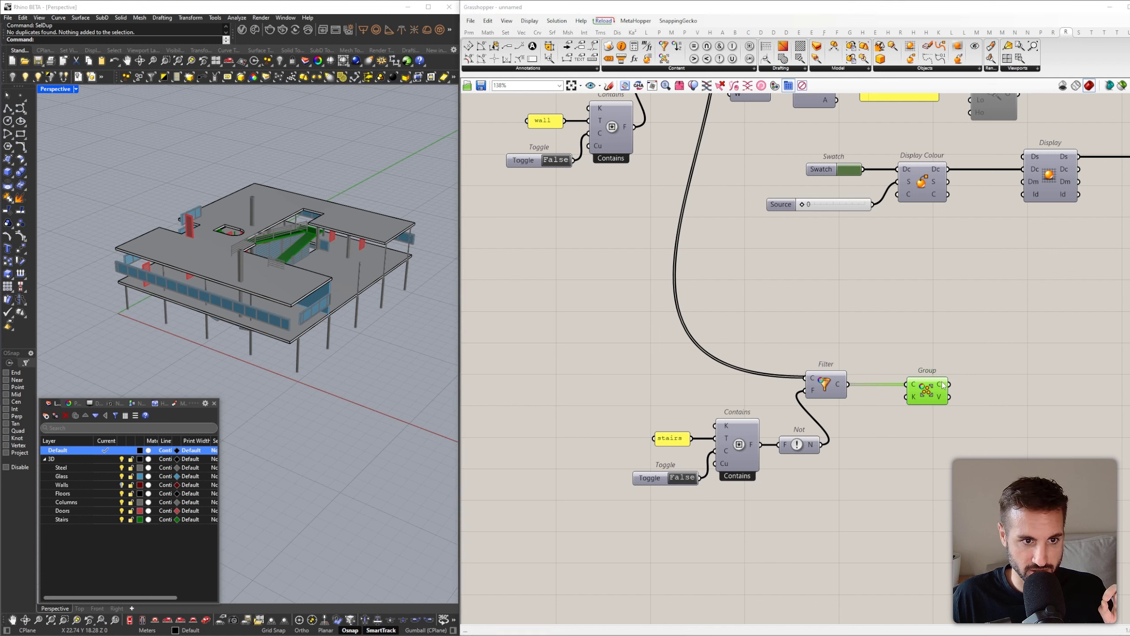
mouse_move(943, 385)
left_click_drag(944, 384, 915, 389)
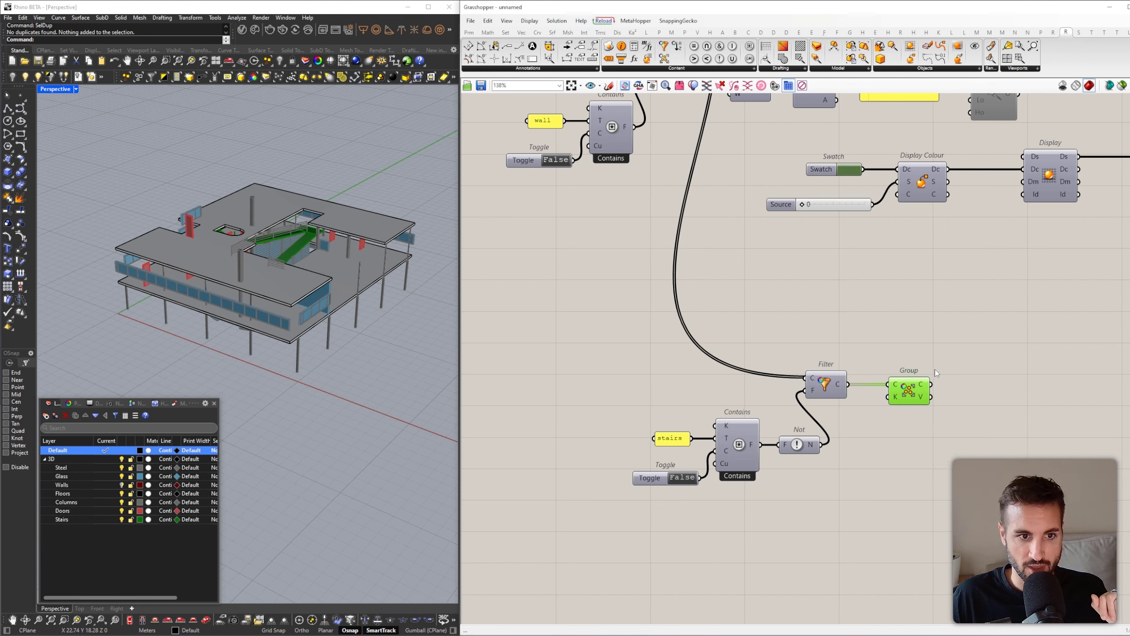
Attach an enlarged panel to the Group component's Content output and look through the grouped model layers
left_click(469, 33)
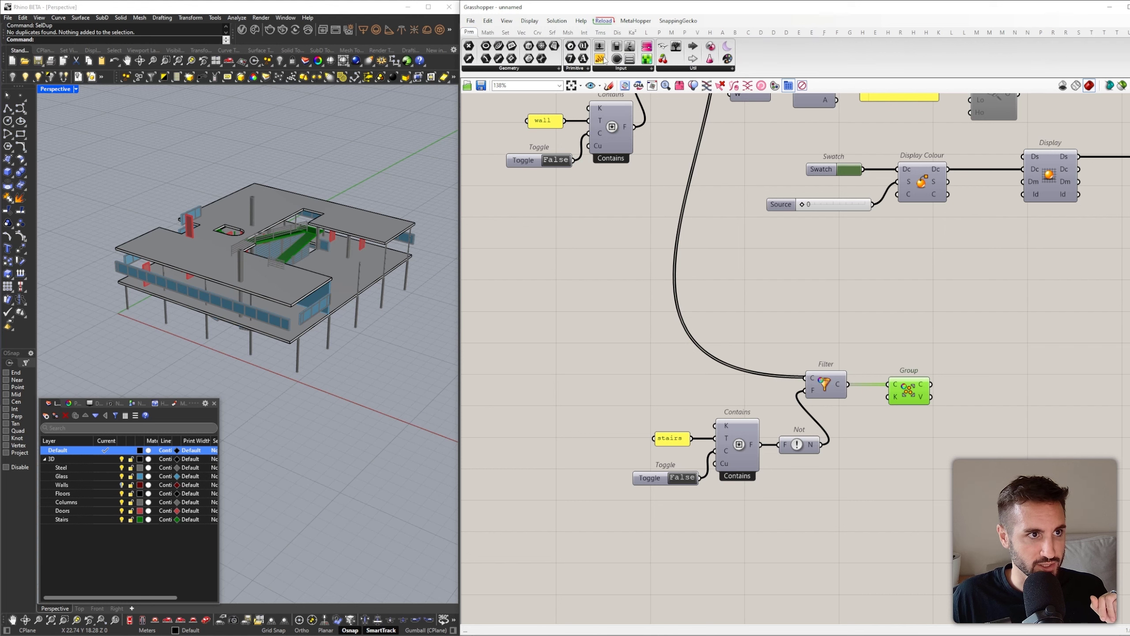
left_click_drag(601, 58, 981, 319)
left_click_drag(931, 383, 994, 301)
left_click_drag(1074, 328, 1129, 487)
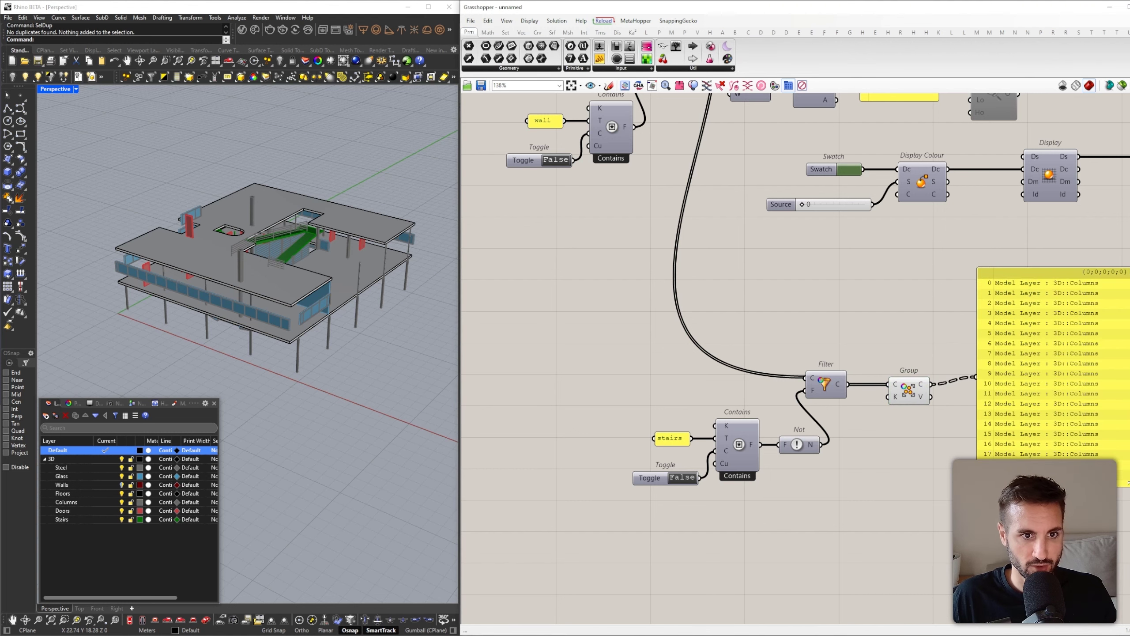
right_click_drag(1128, 314, 1046, 317)
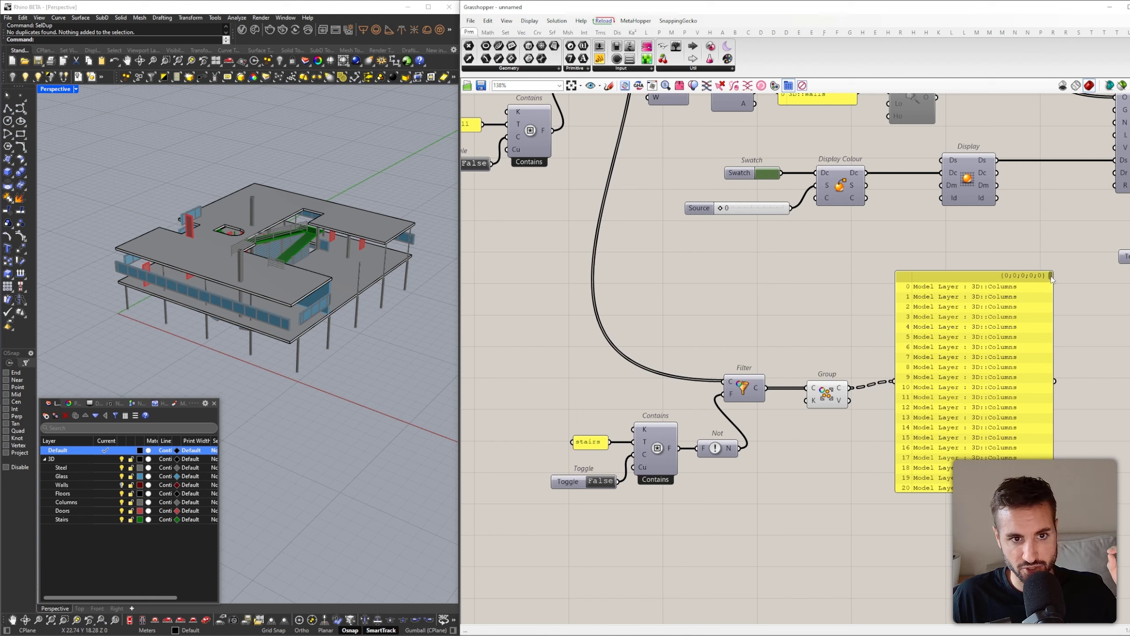
left_click_drag(1051, 277, 1052, 323)
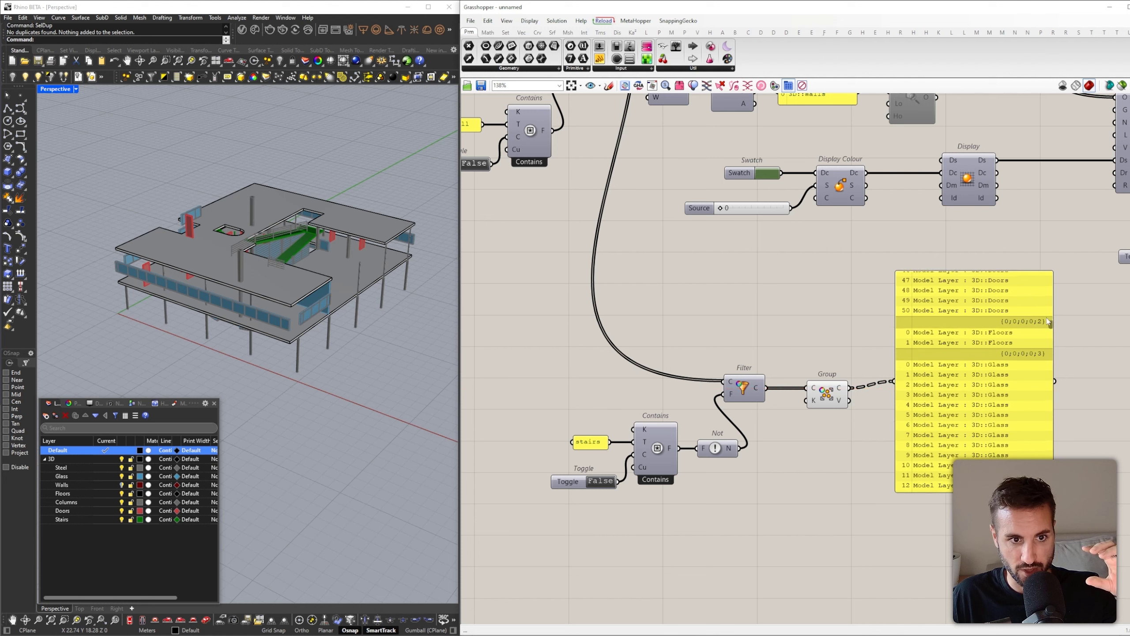
Replace the panel with a List Item component fed by Group's Content output, and connect a new panel to its item output
left_click(948, 439)
key("Delete")
double_click(929, 466)
type("item")
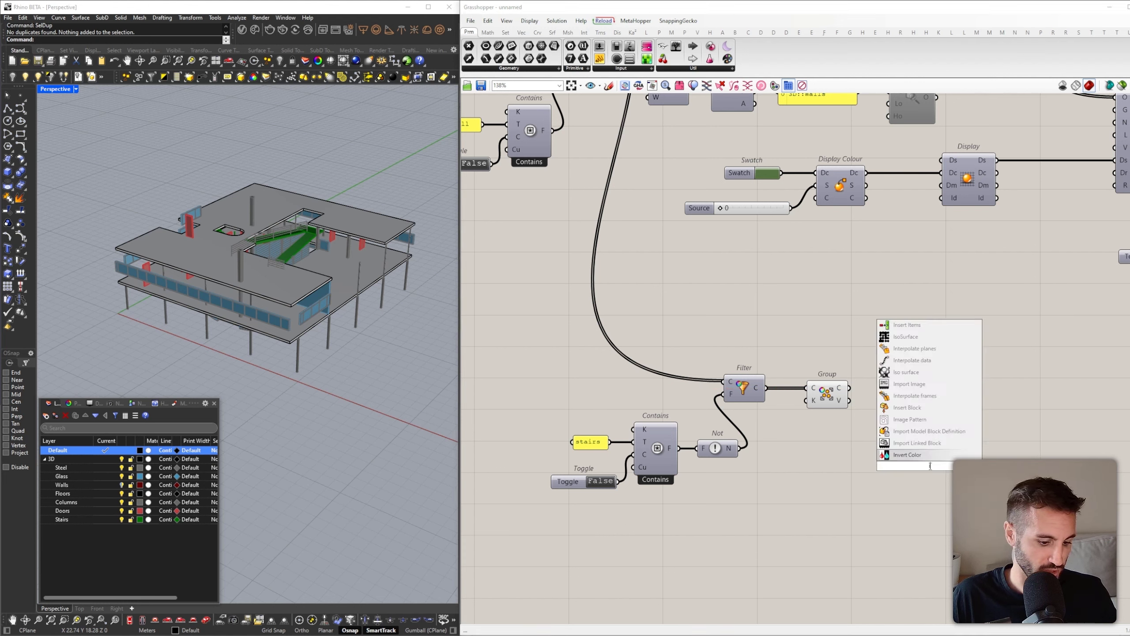
left_click(903, 419)
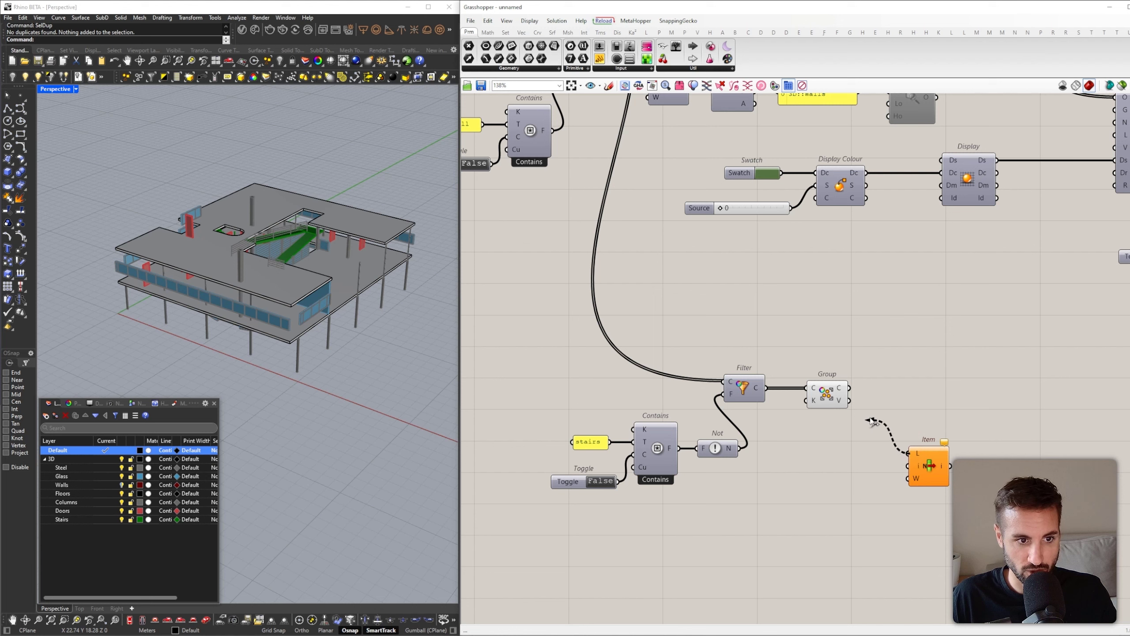
left_click_drag(900, 413, 1037, 544)
left_click(600, 58)
left_click(1014, 376)
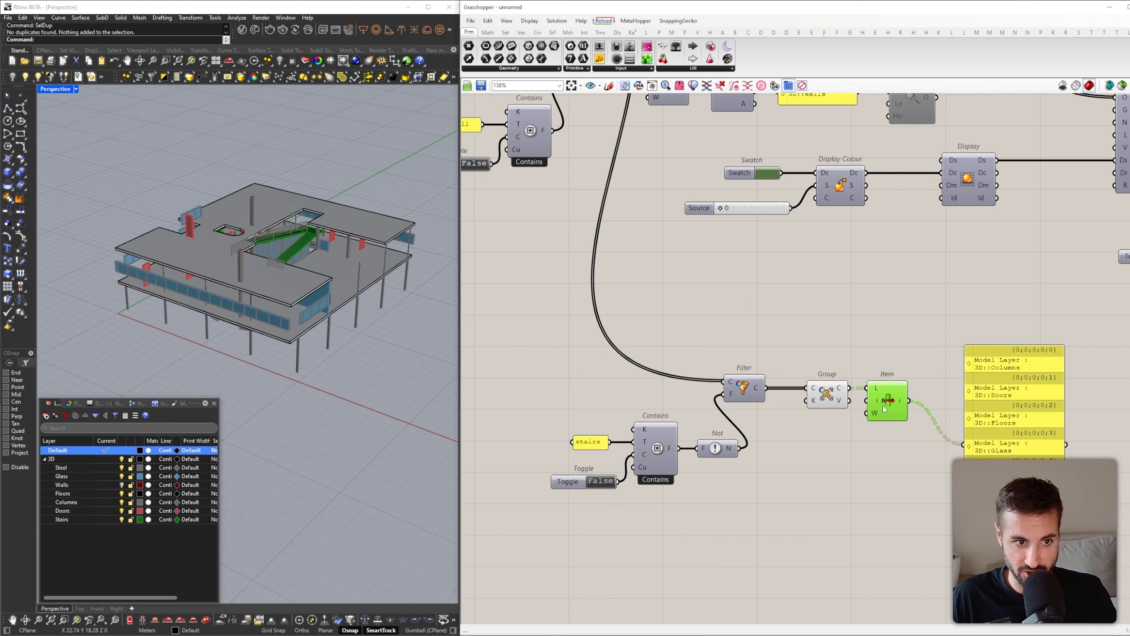
Flatten List Item's output and move the connected panel farther from the component
right_click(905, 401)
left_click(938, 449)
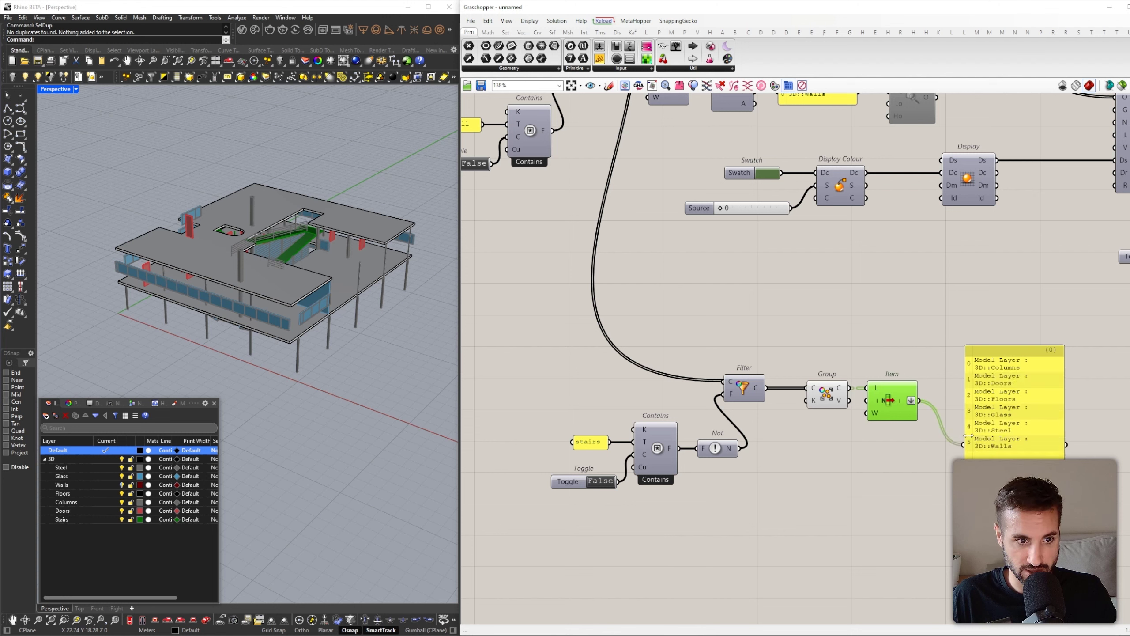
left_click_drag(1015, 401, 1066, 405)
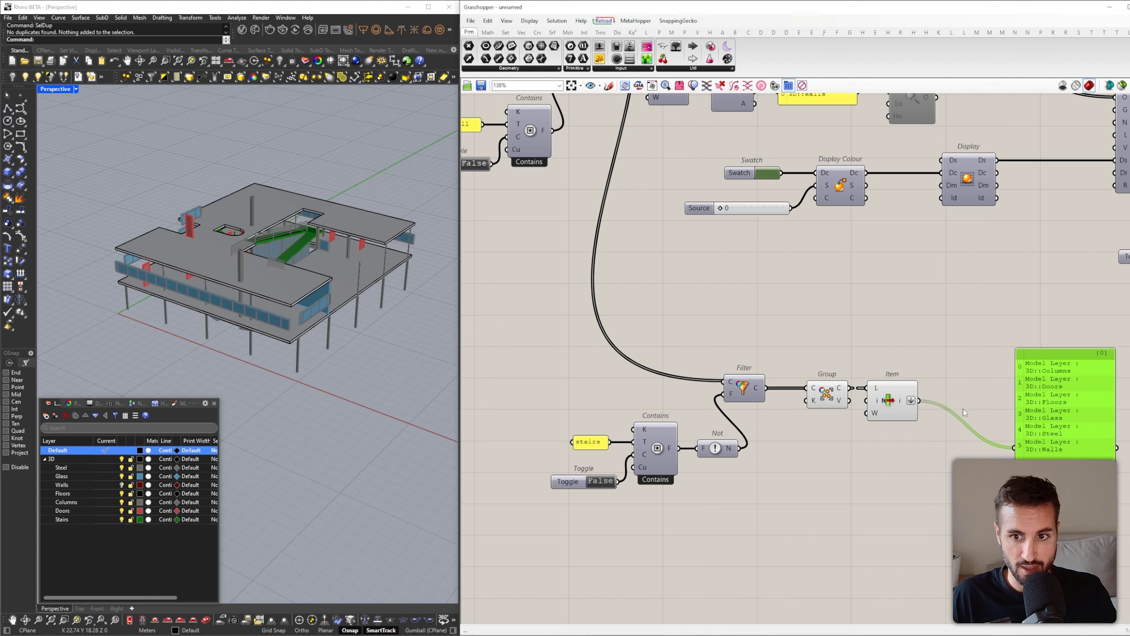
Add a Model Layer component fed by the flattened List Item output, and move the panel below it out of the way
double_click(947, 339)
type("layer")
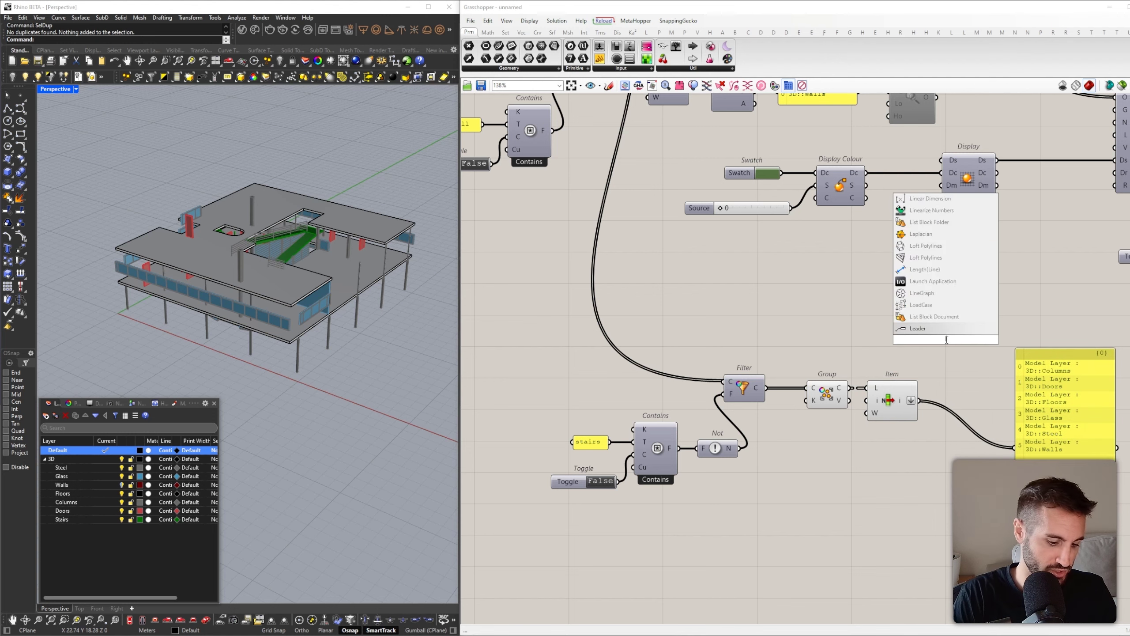
left_click(952, 328)
scroll(953, 329, "down", 2)
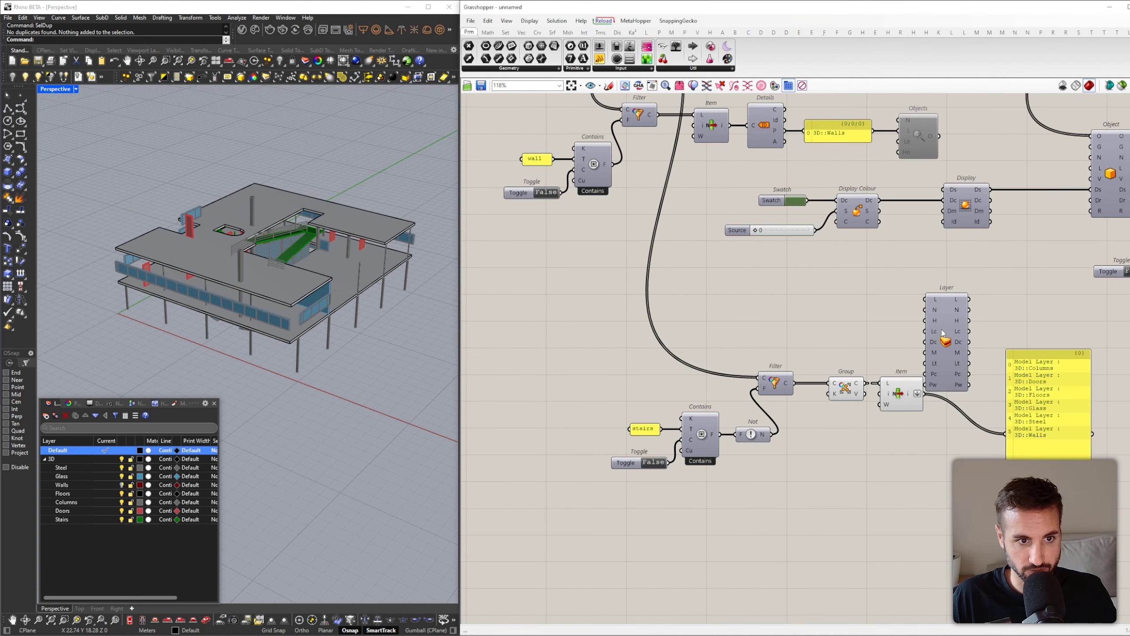
right_click_drag(966, 317, 920, 325)
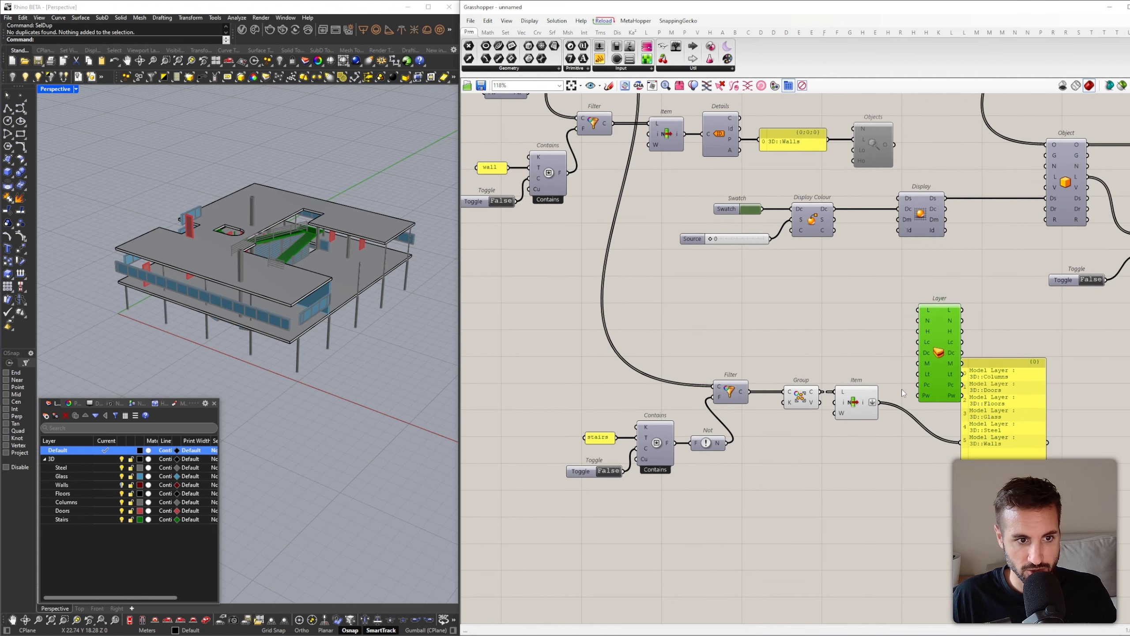
left_click_drag(881, 407, 919, 308)
left_click_drag(982, 409, 942, 517)
left_click_drag(927, 356, 1030, 447)
right_click_drag(1011, 441, 949, 377)
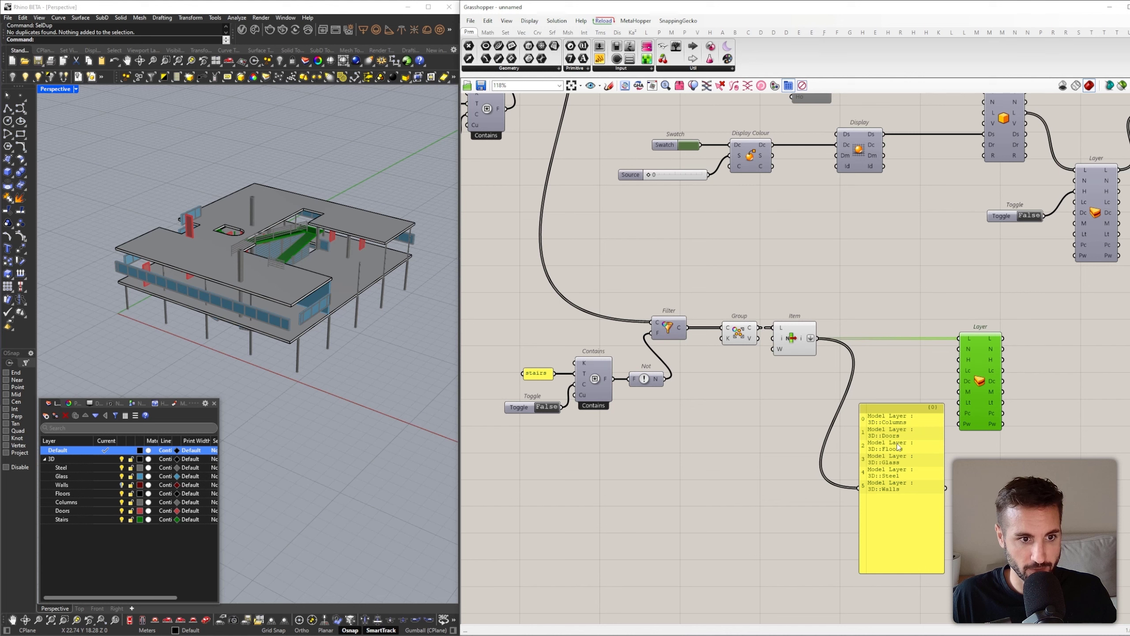
Delete the layer panel and feed the new Model Layer's Hidden input with a Boolean Toggle set to True
left_click(897, 442)
key("Delete")
double_click(900, 418)
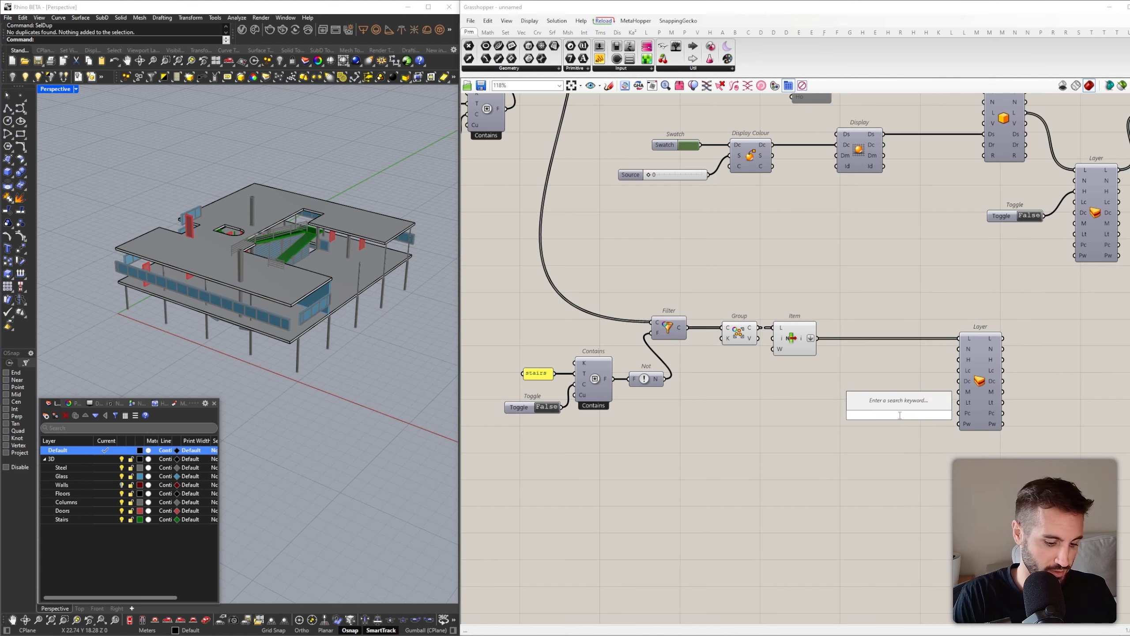
type("tog")
left_click(894, 395)
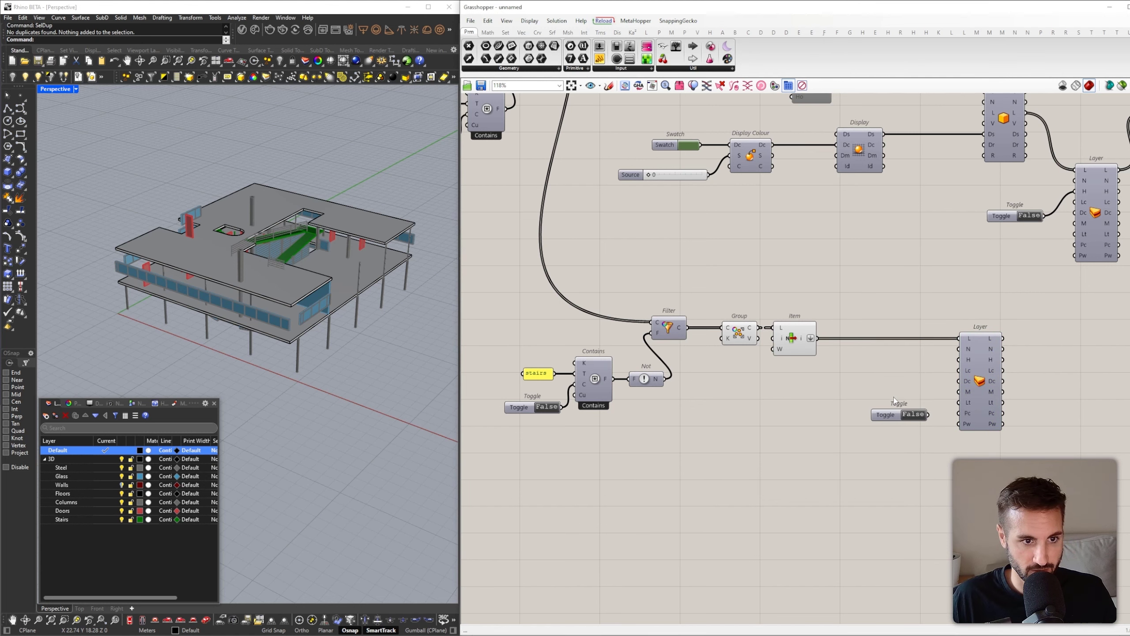
left_click_drag(928, 413, 970, 361)
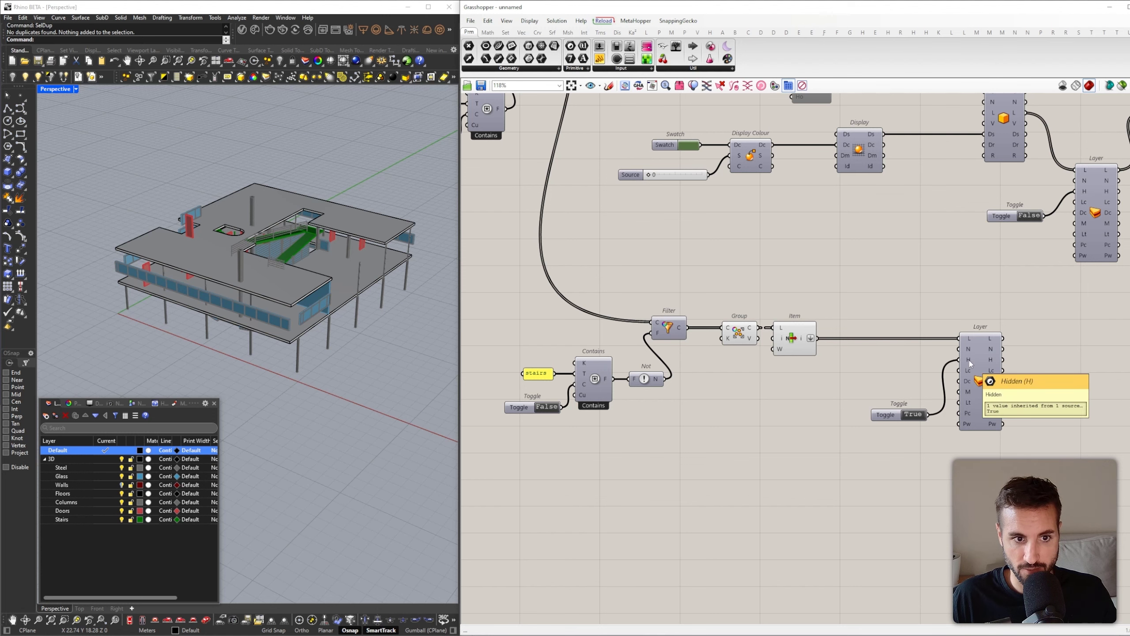
Duplicate the Bake Content component beside the new Model Layer and feed it from that component's Layer output
right_click_drag(1035, 350, 842, 343)
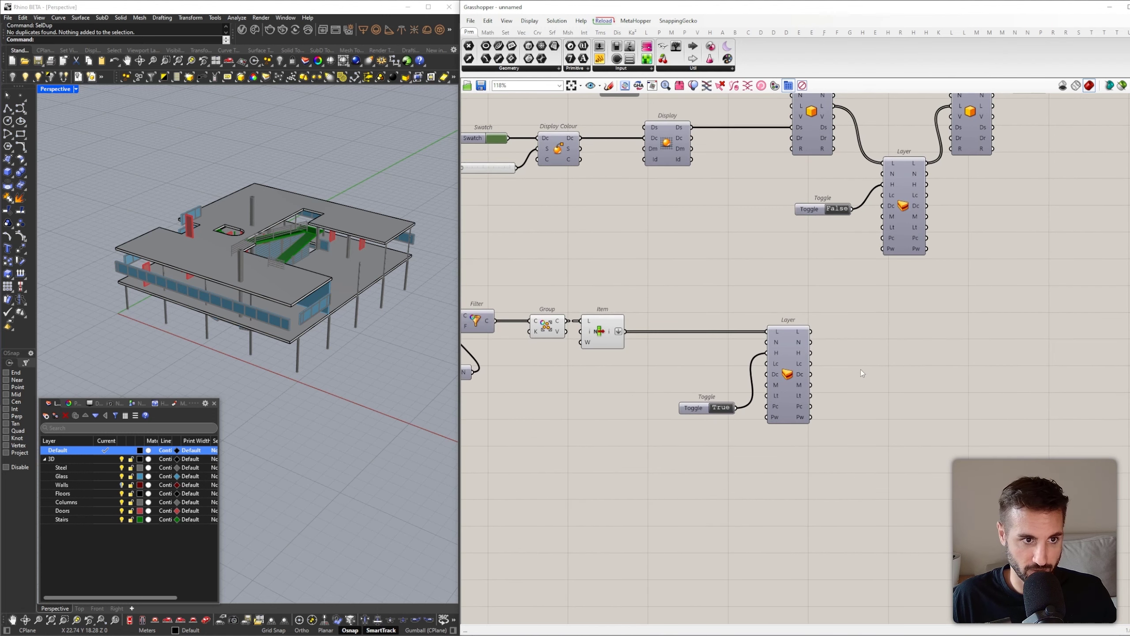
scroll(846, 373, "down", 2)
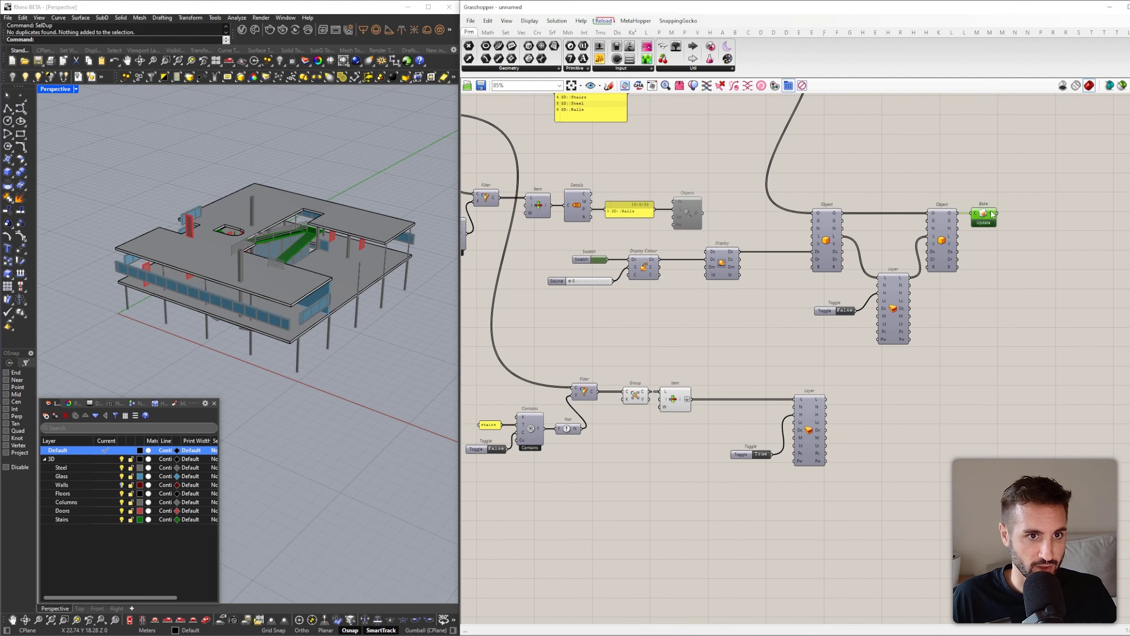
left_click_drag(991, 213, 900, 400, "alt")
scroll(858, 407, "up", 1)
left_click(841, 405)
Select the whole building in the Rhino viewport and bake the culled model content again with the upstream Bake component
left_click_drag(650, 440, 613, 327)
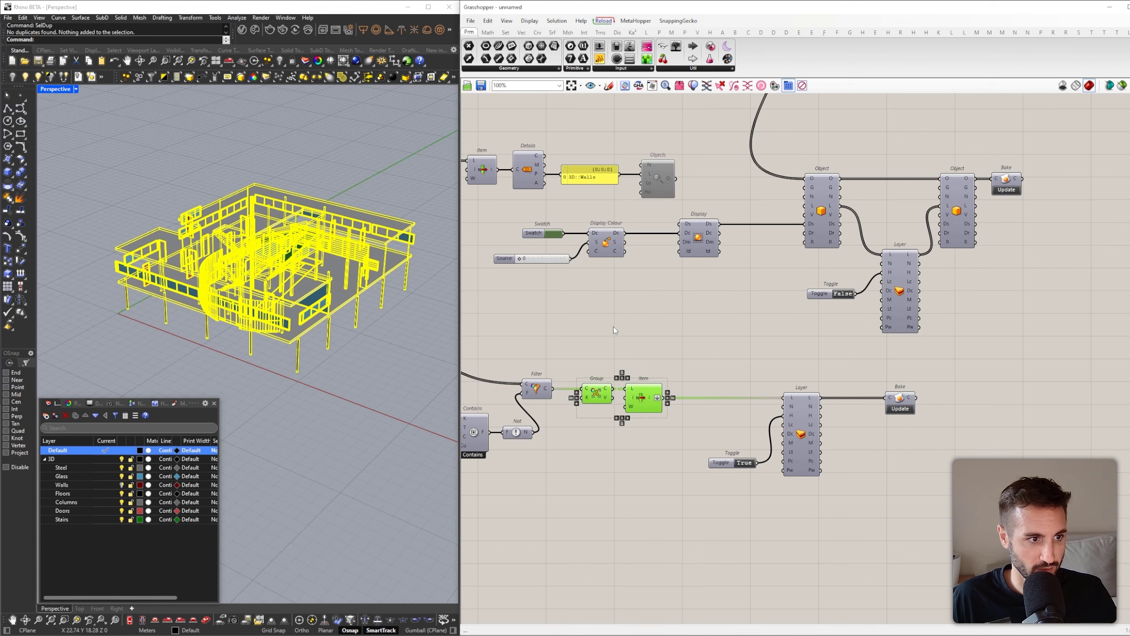
left_click(674, 311)
left_click_drag(379, 373, 171, 185)
left_click(219, 189)
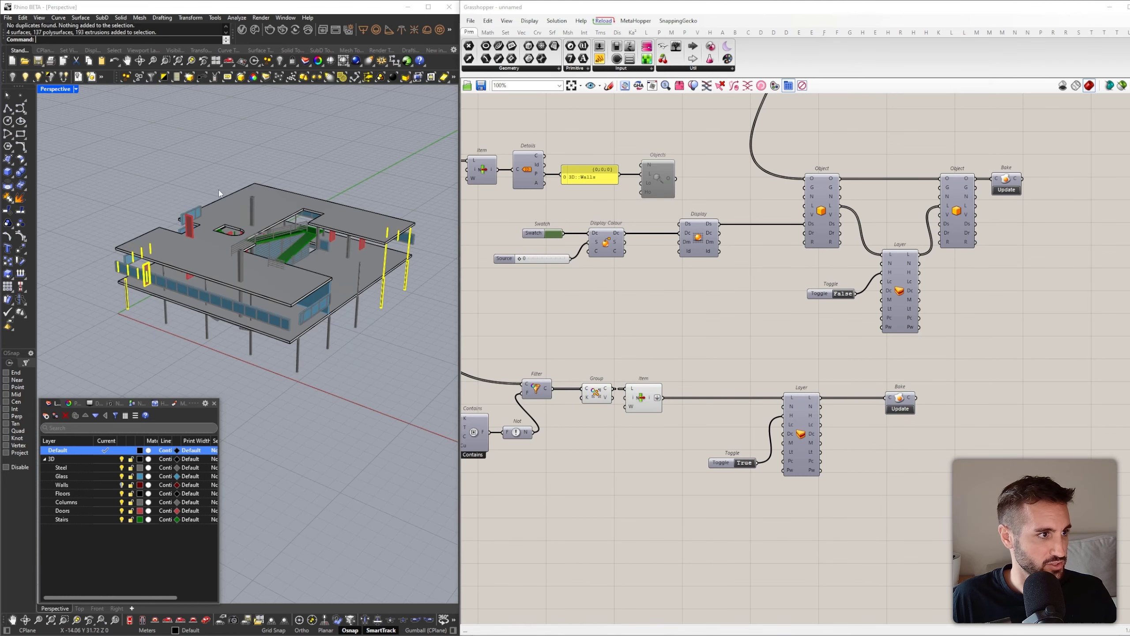
left_click_drag(411, 226, 74, 318)
left_click(74, 318)
right_click_drag(738, 230, 842, 285)
scroll(842, 285, "down", 2)
right_click_drag(627, 232, 723, 268)
left_click(663, 153)
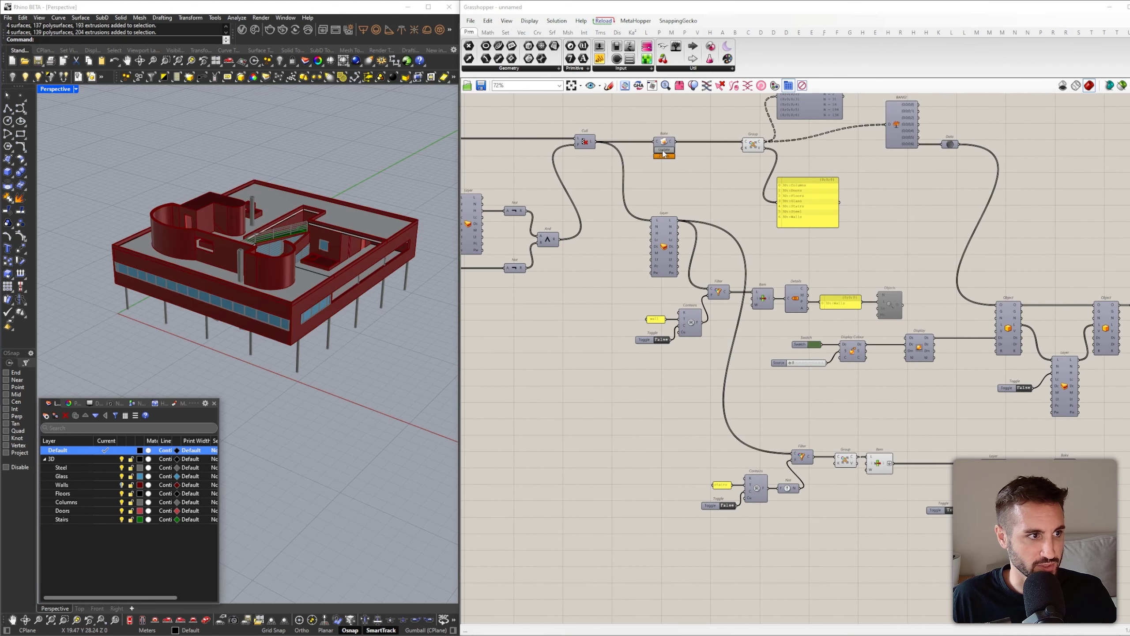
Bake the hidden state of the filtered layers with the new Bake Content component
right_click_drag(905, 305, 748, 249)
right_click_drag(347, 285, 325, 273)
scroll(810, 415, "up", 3)
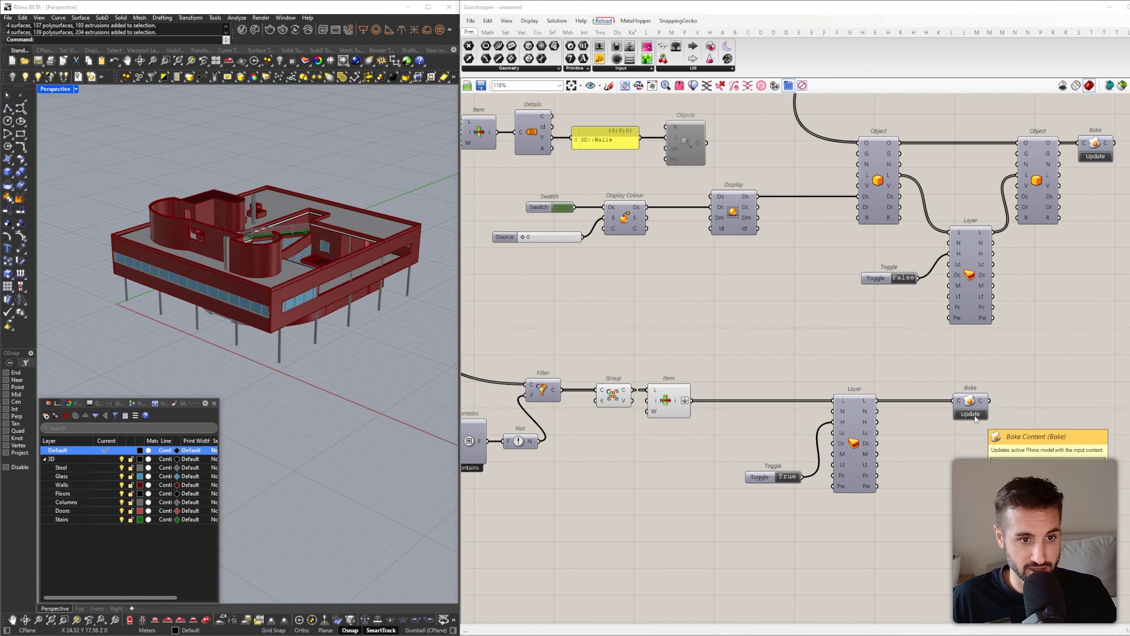
left_click(975, 419)
Examine the stair geometry in the Rhino viewport by selecting it and zooming to the selection
right_click_drag(285, 307, 338, 267)
scroll(263, 262, "up", 4)
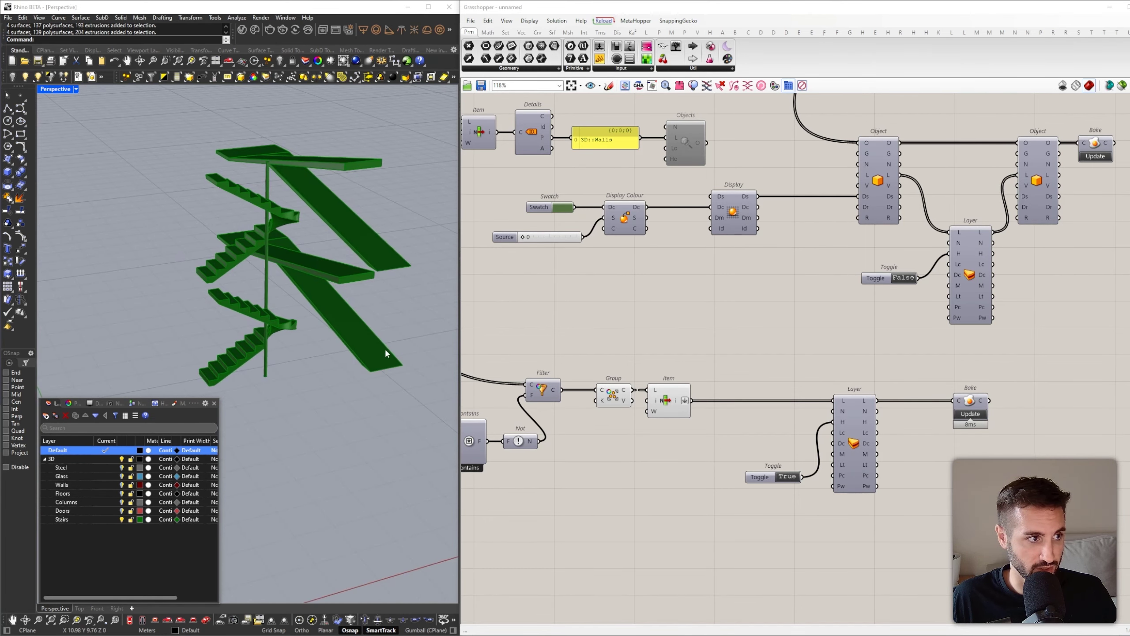
left_click_drag(372, 377, 230, 223)
type("ZS")
key("Return")
right_click_drag(267, 249, 729, 285)
key("Escape")
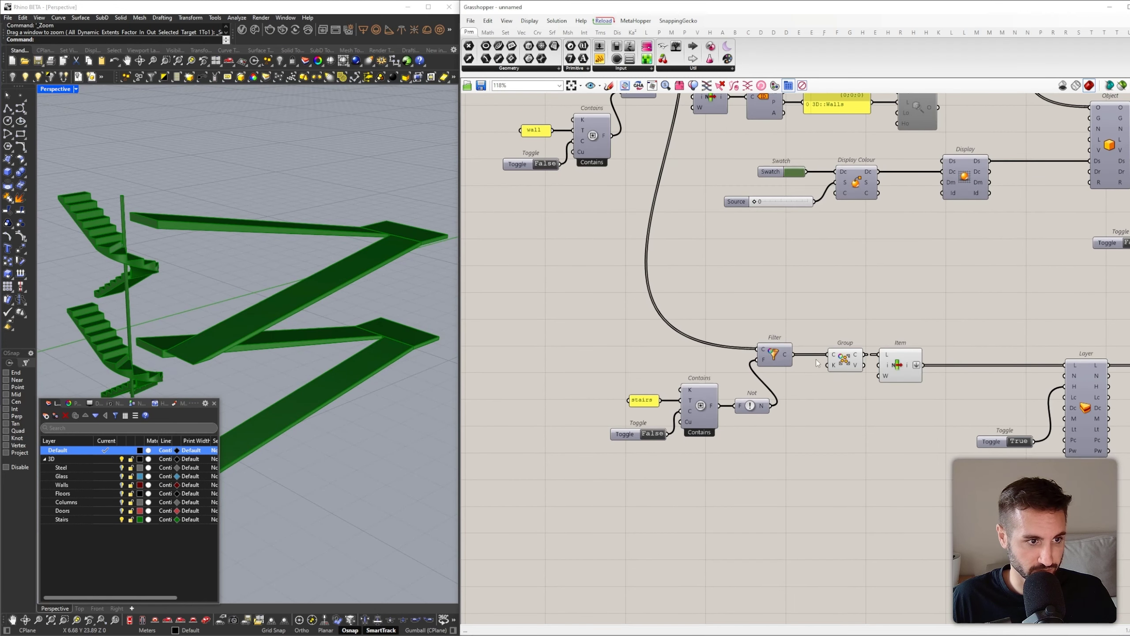
Change the "stairs" panel feeding the lower Contains filter to "steel" and check the Group component's warning
double_click(644, 402)
type("steel")
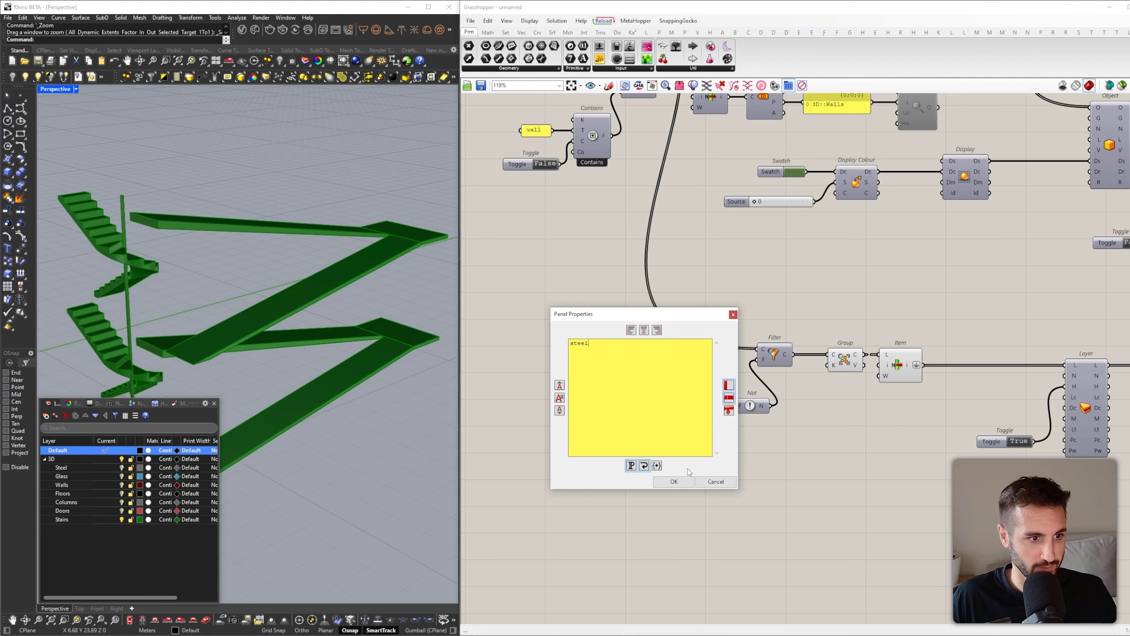
left_click(679, 481)
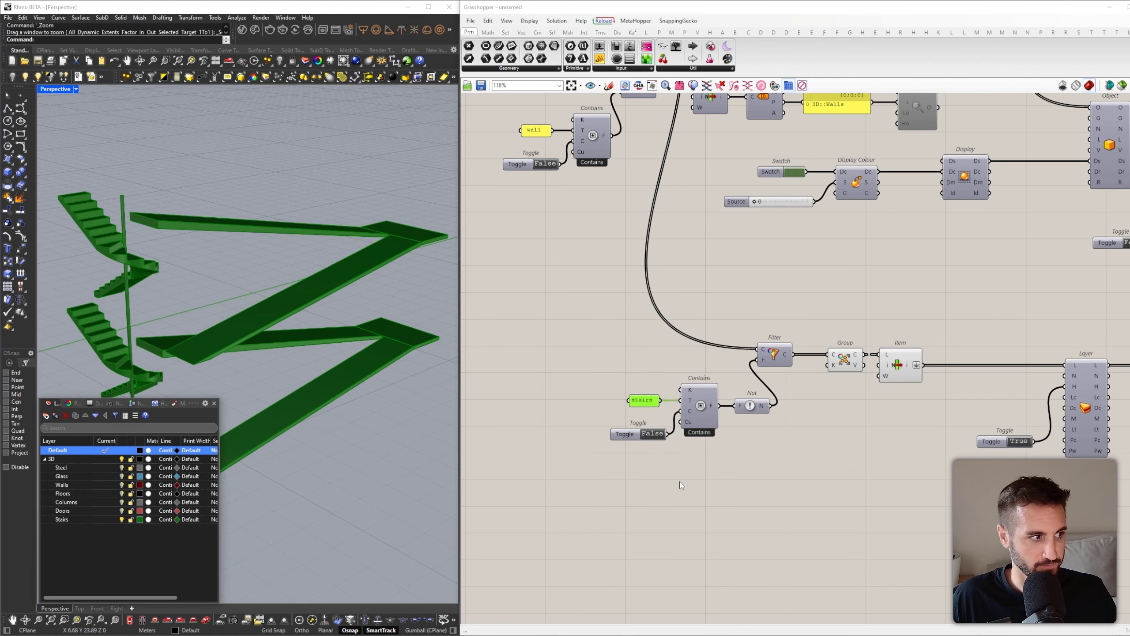
right_click_drag(874, 386, 835, 387)
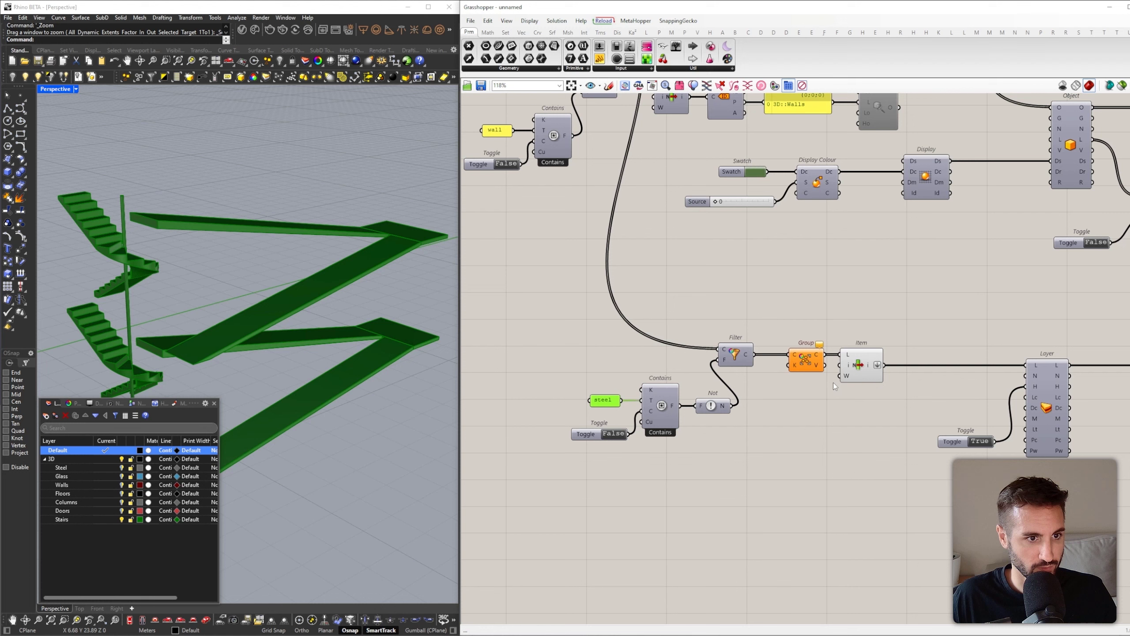
left_click(821, 346)
left_click(869, 326)
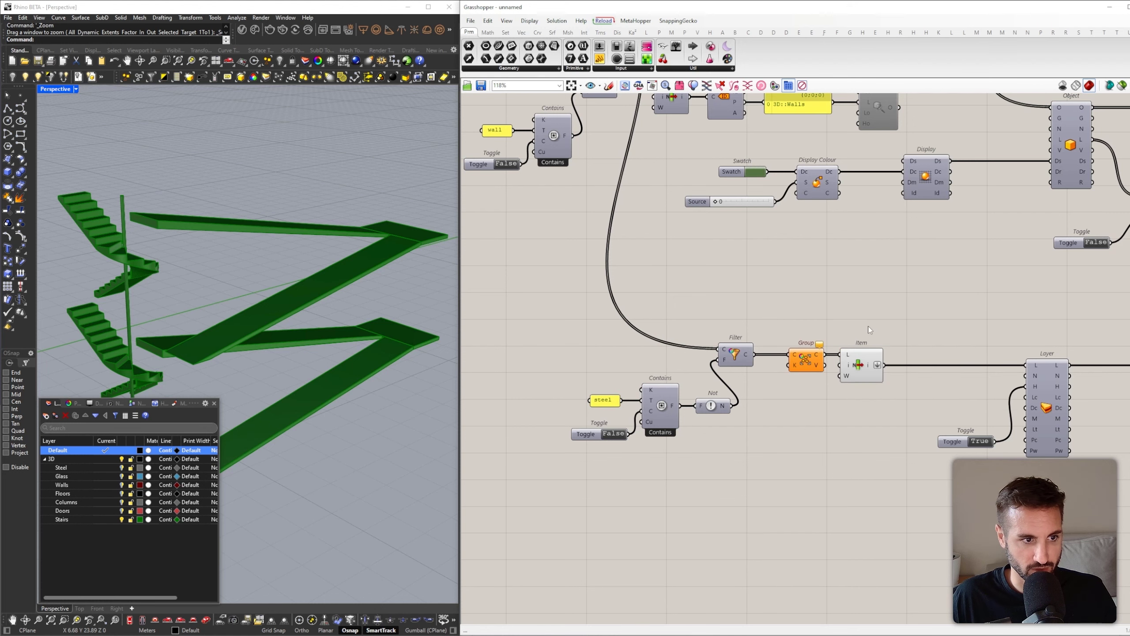
right_click_drag(775, 393, 739, 398)
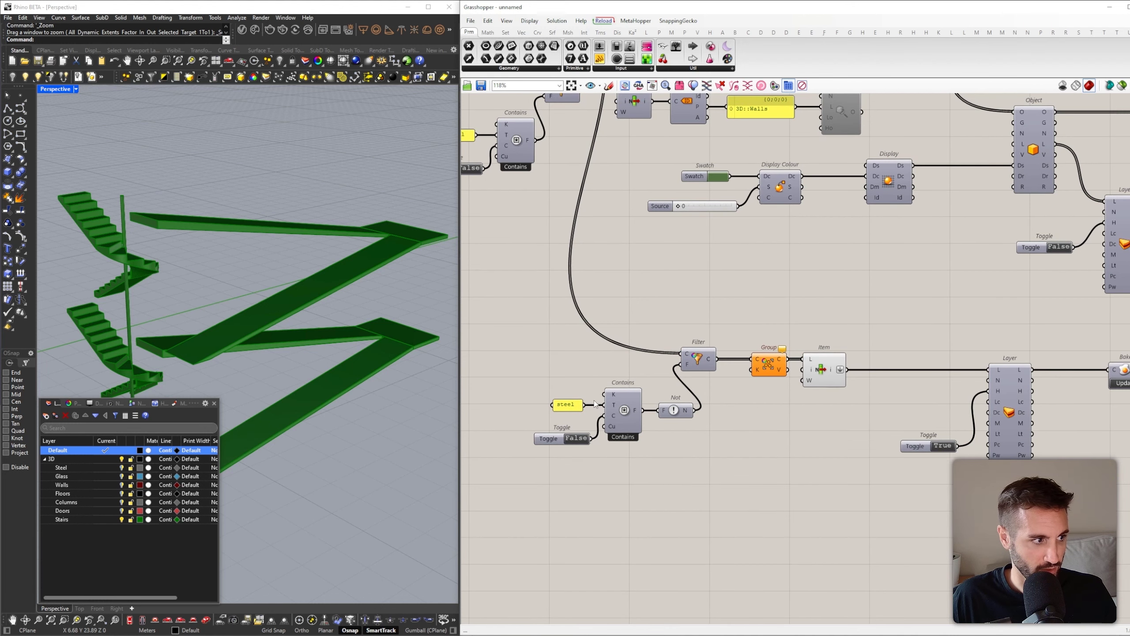
Set the lower Group component's key to the Model Layer Full Name attribute and bake the hidden layers with the lower Bake component
mouse_move(785, 353)
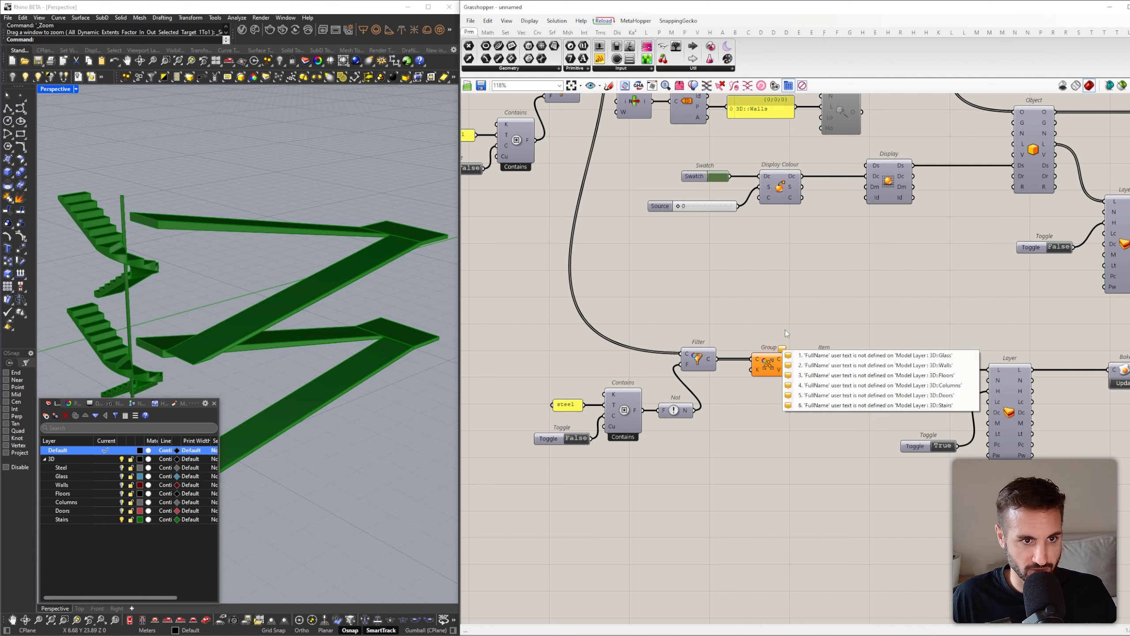
left_click(765, 363)
right_click(753, 370)
left_click(799, 460)
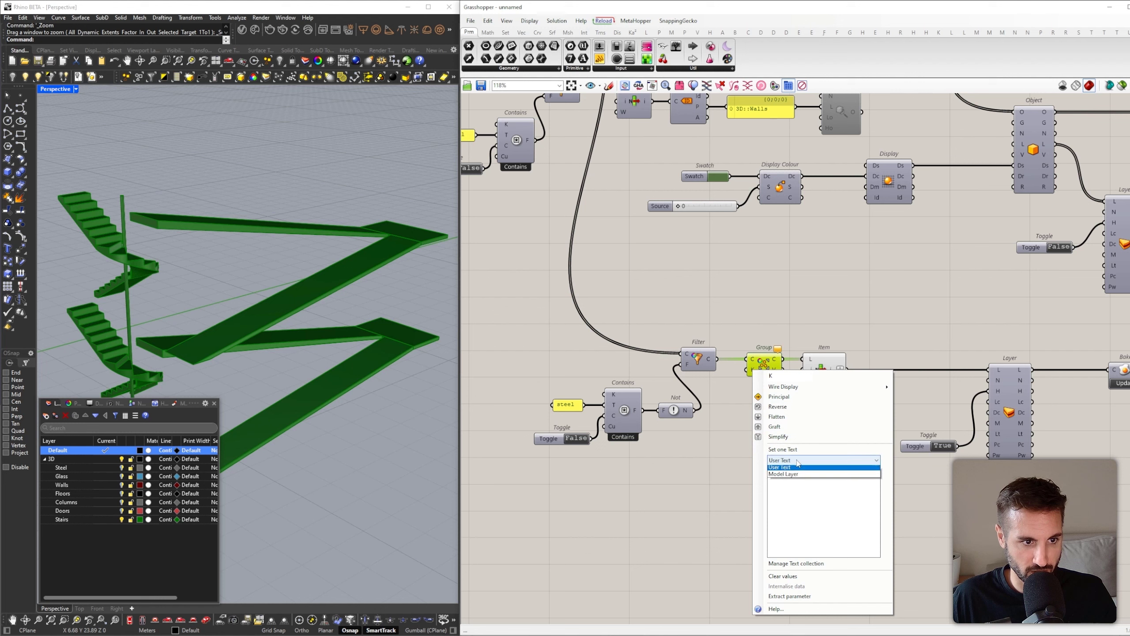
left_click(792, 477)
left_click(790, 537)
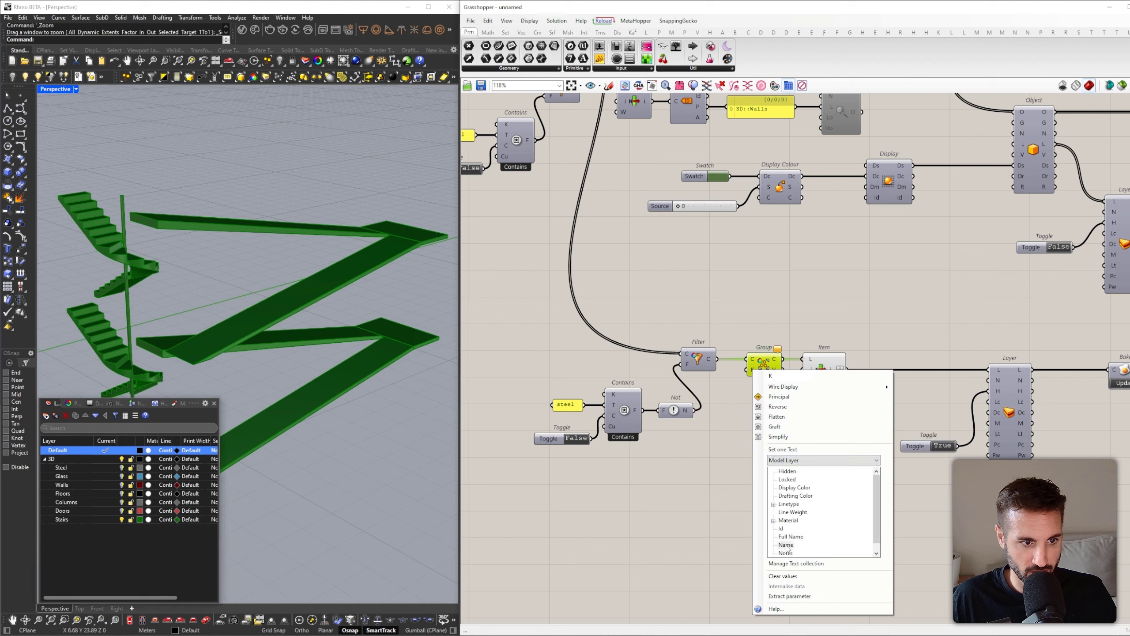
left_click(1122, 383)
Restore all culled model content and layers by baking them again with the upstream Bake component
scroll(260, 256, "down", 6)
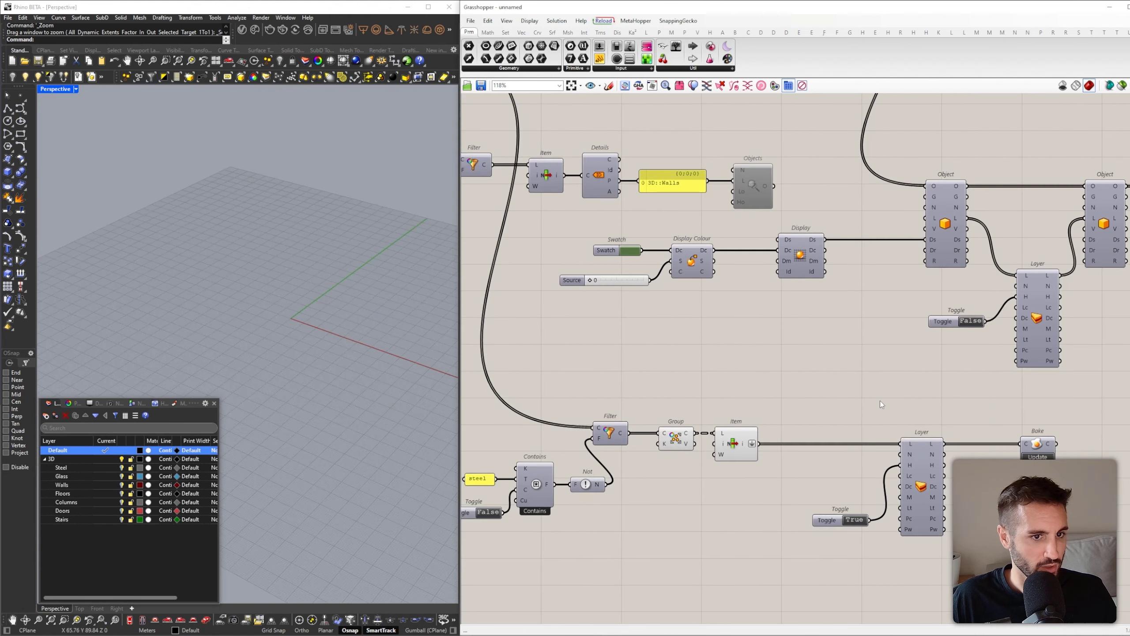
scroll(881, 403, "down", 4)
left_click(614, 172)
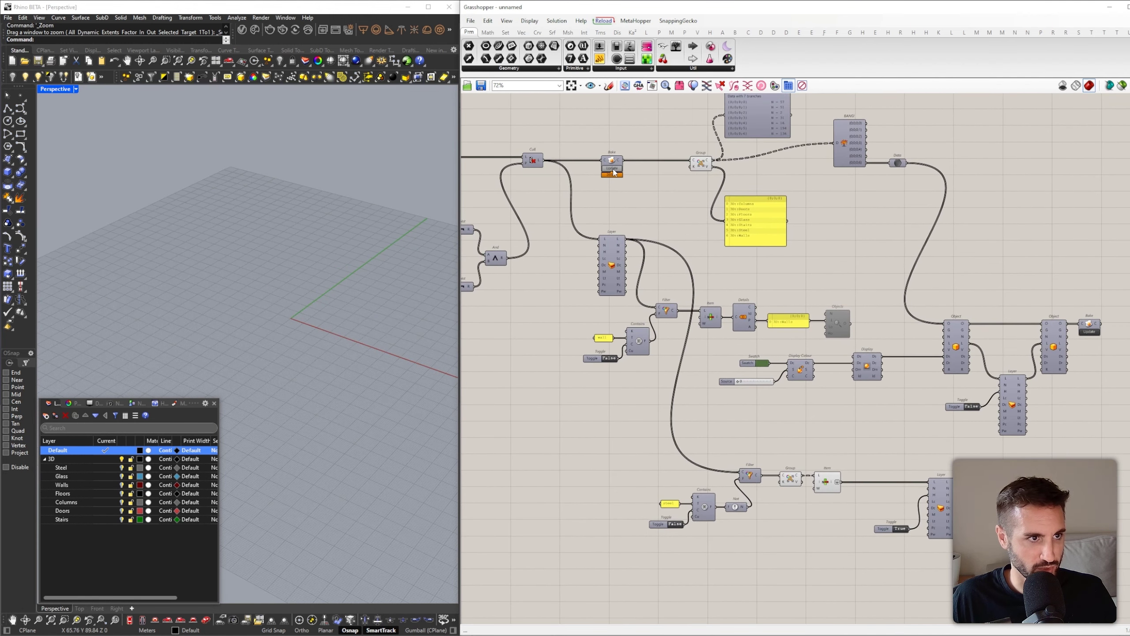
scroll(1017, 510, "up", 3)
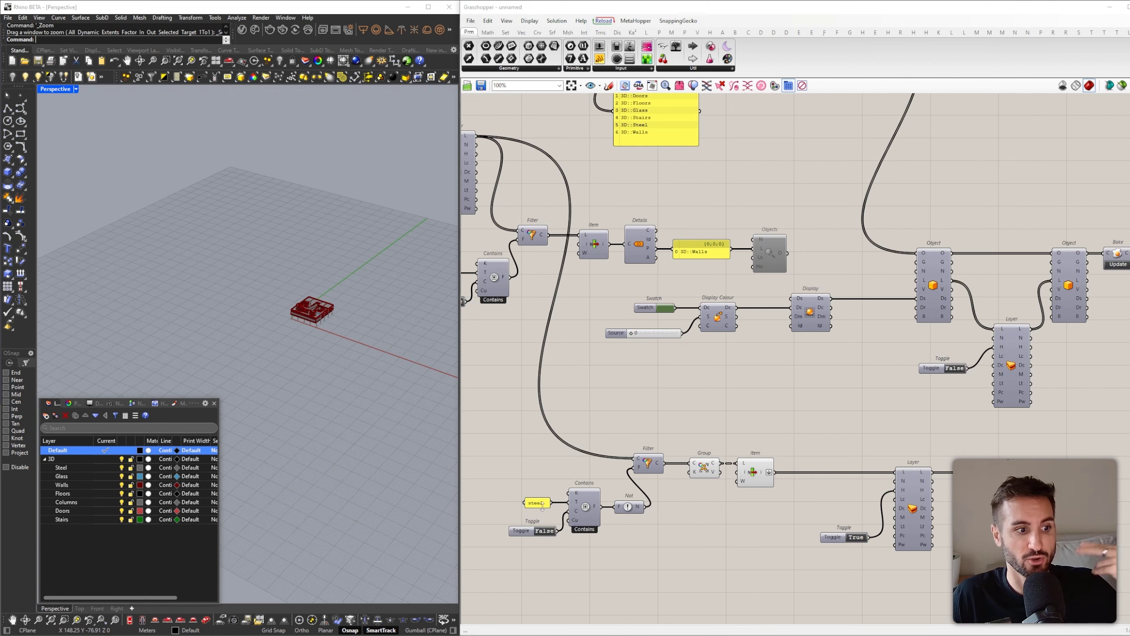
right_click_drag(586, 191, 734, 305)
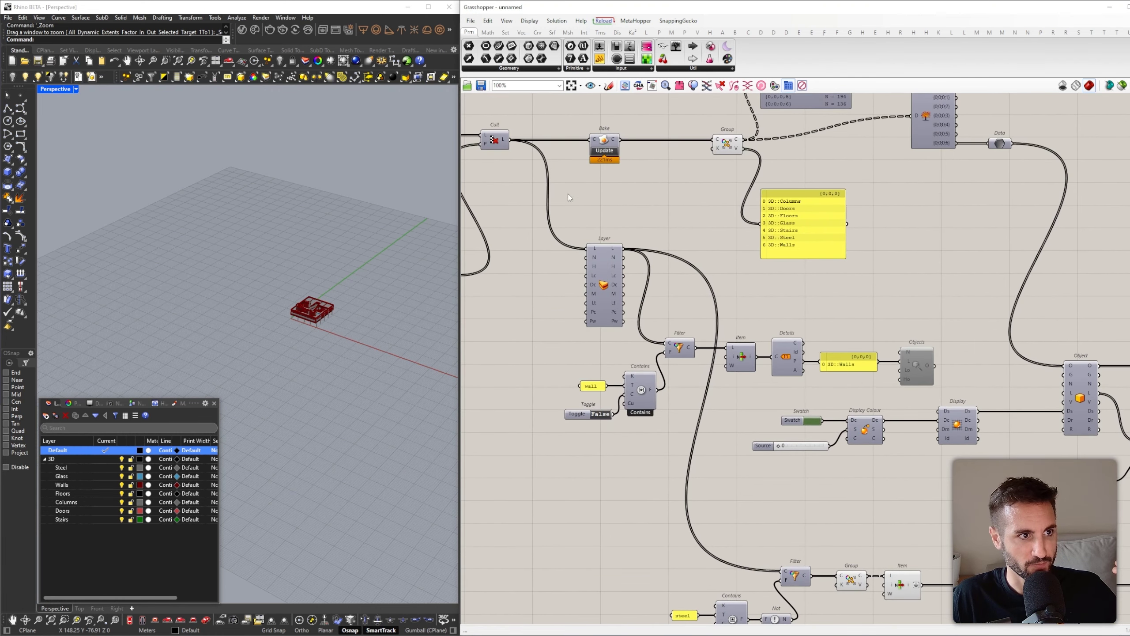
left_click(600, 154)
Isolate the steel layer by updating the lower Bake component and view the remaining geometry in the Rhino viewport
scroll(599, 173, "down", 5)
scroll(803, 344, "up", 6)
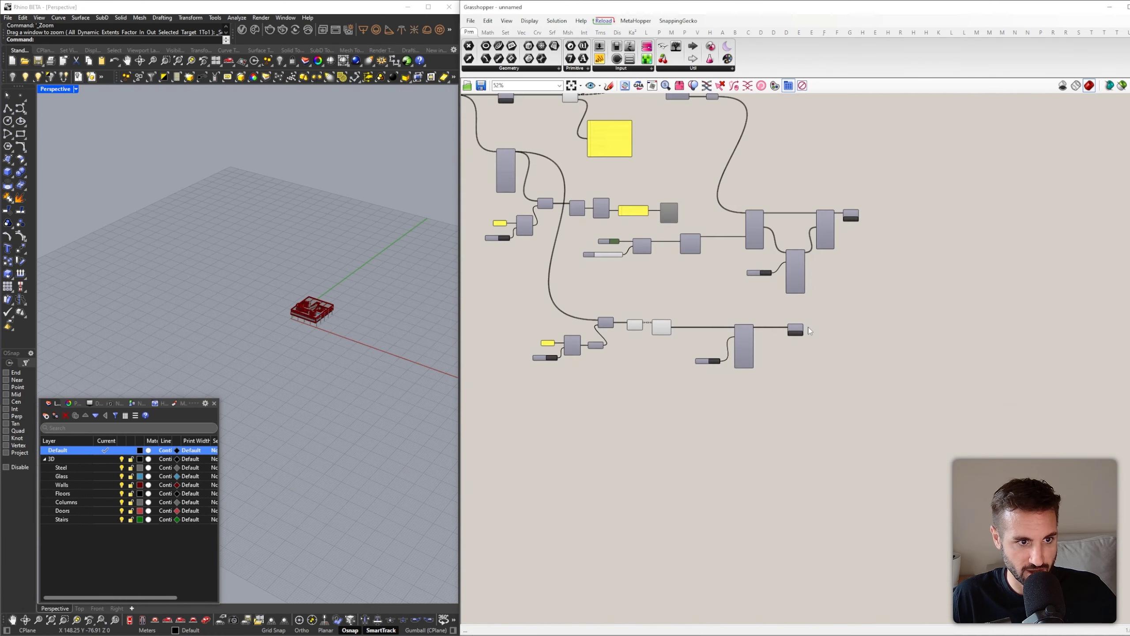
left_click(786, 325)
scroll(312, 320, "up", 6)
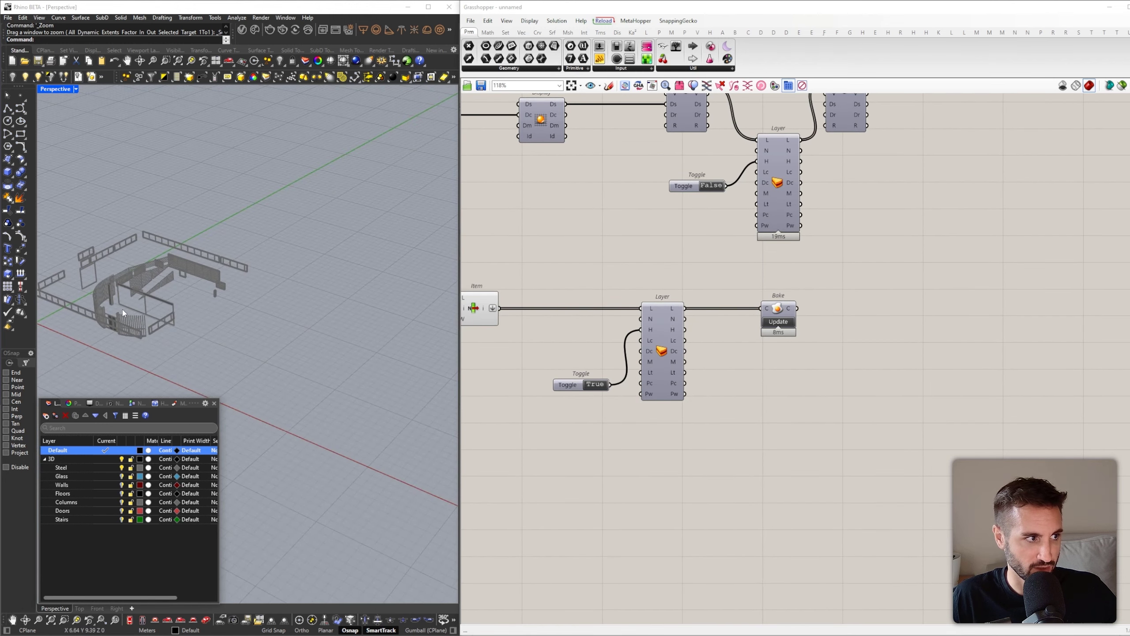
mouse_move(270, 321)
right_mouse_down()
mouse_move(272, 301)
mouse_move(273, 311)
right_mouse_up()
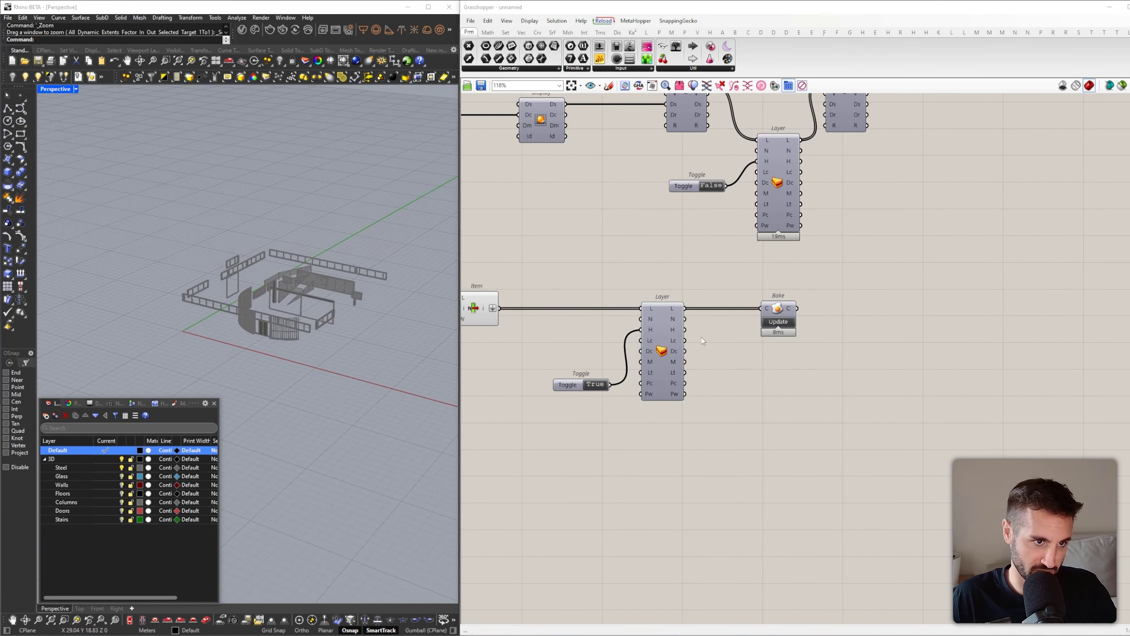
Bring the whole building back by updating the Bake component that follows Cull
scroll(891, 415, "down", 7)
right_click_drag(833, 393, 910, 422)
scroll(792, 321, "up", 6)
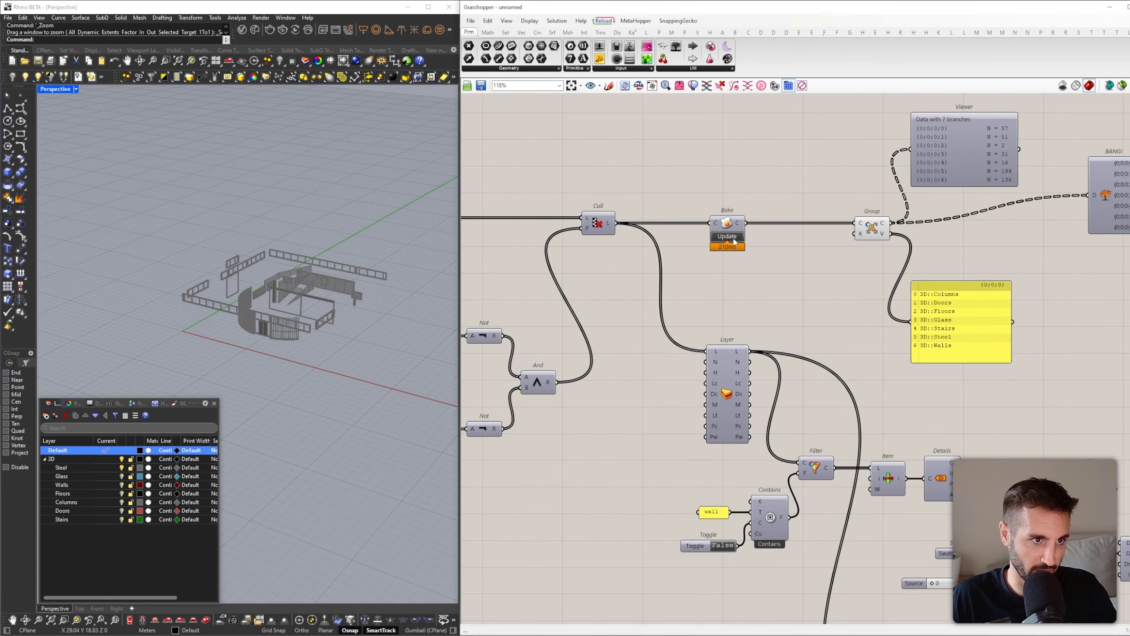
left_click(727, 236)
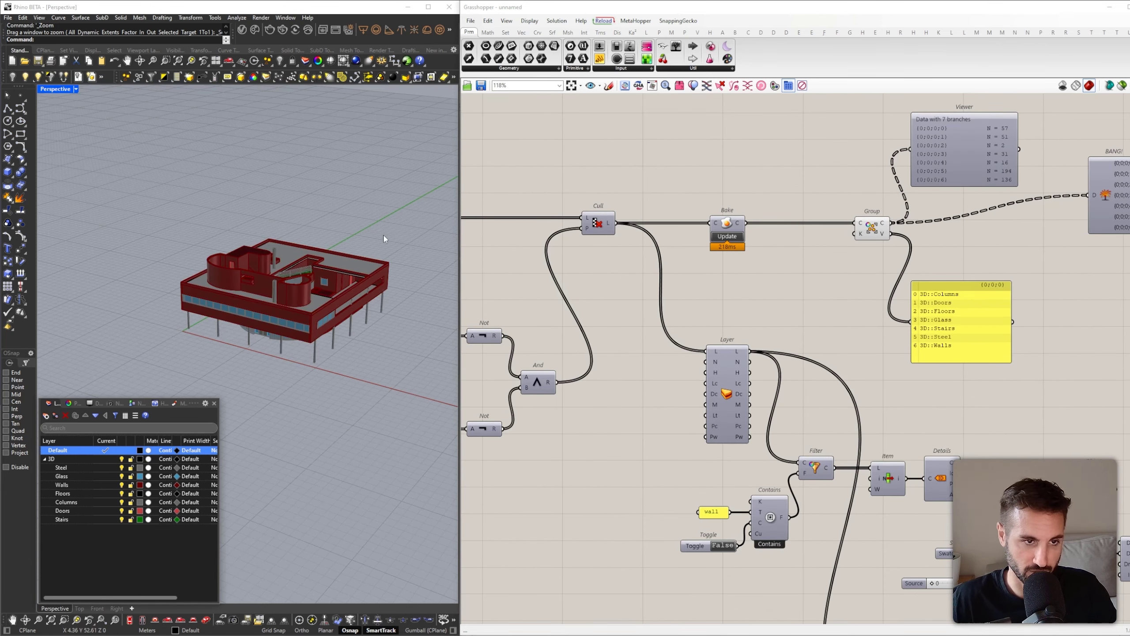
scroll(526, 185, "down", 3)
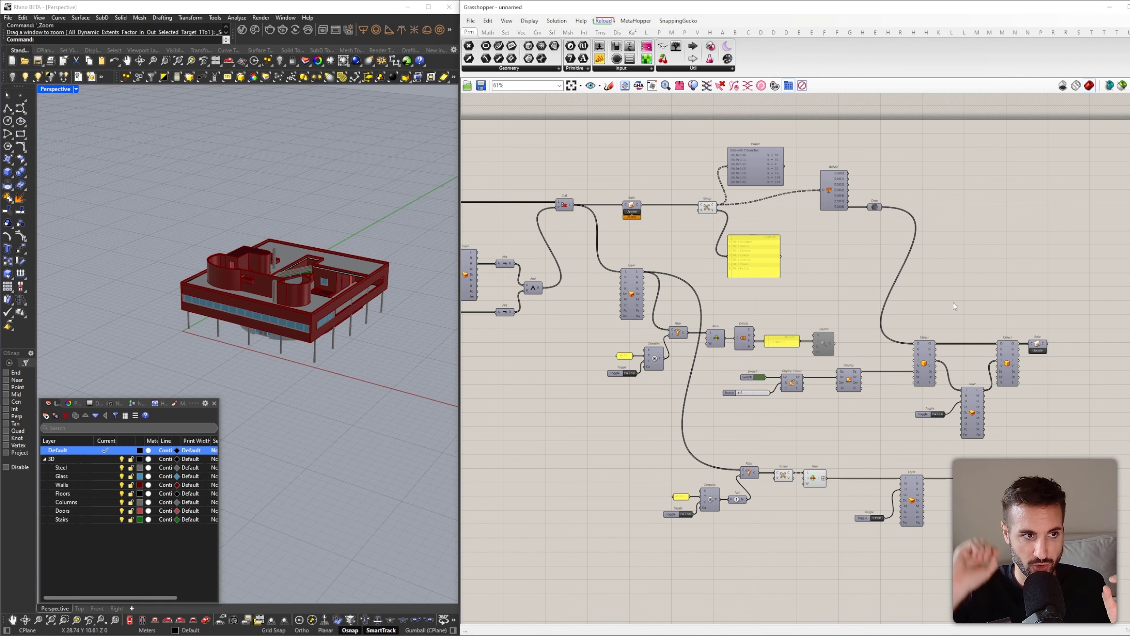
scroll(803, 201, "up", 3)
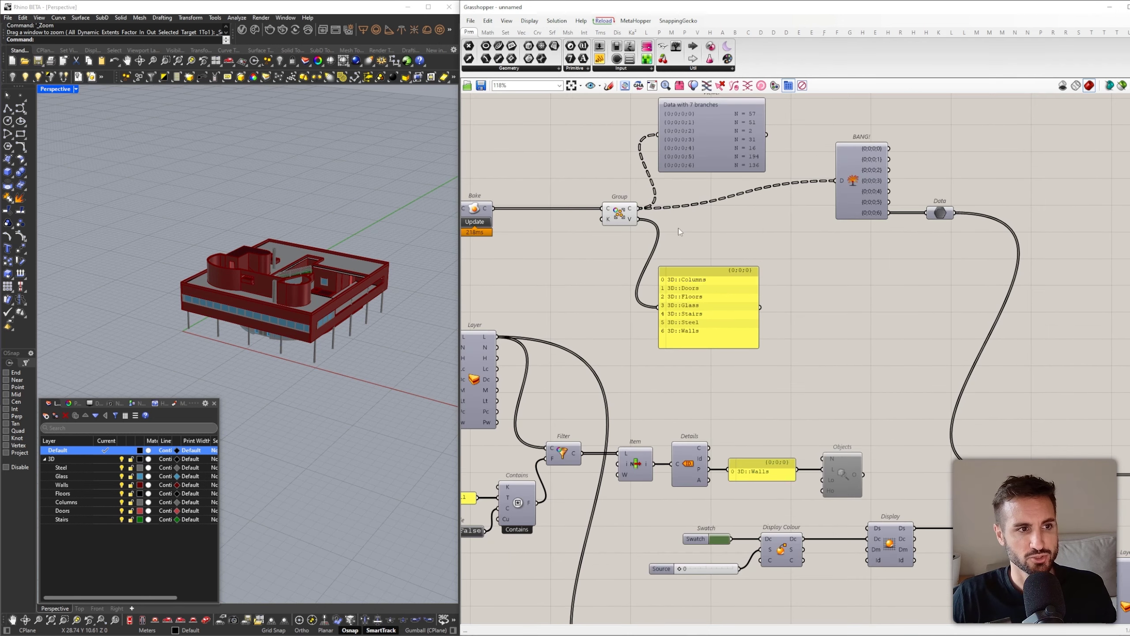
Add a Tree Statistics component past the BANG! component and feed it the upper Group's Content output
mouse_move(633, 211)
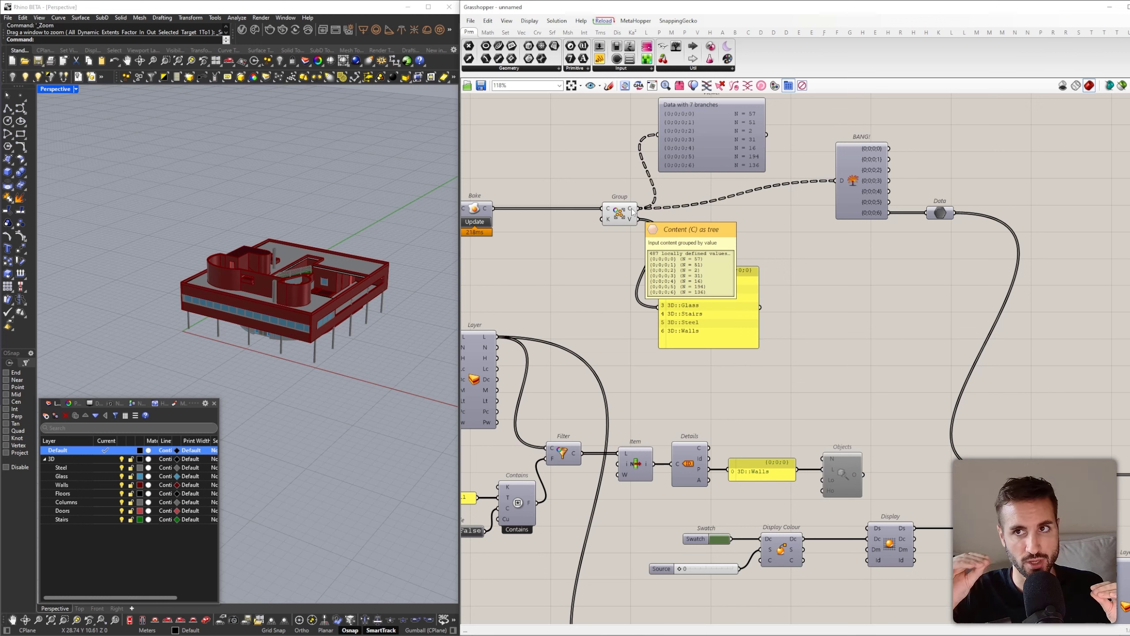
right_click_drag(839, 232, 780, 271)
double_click(951, 213)
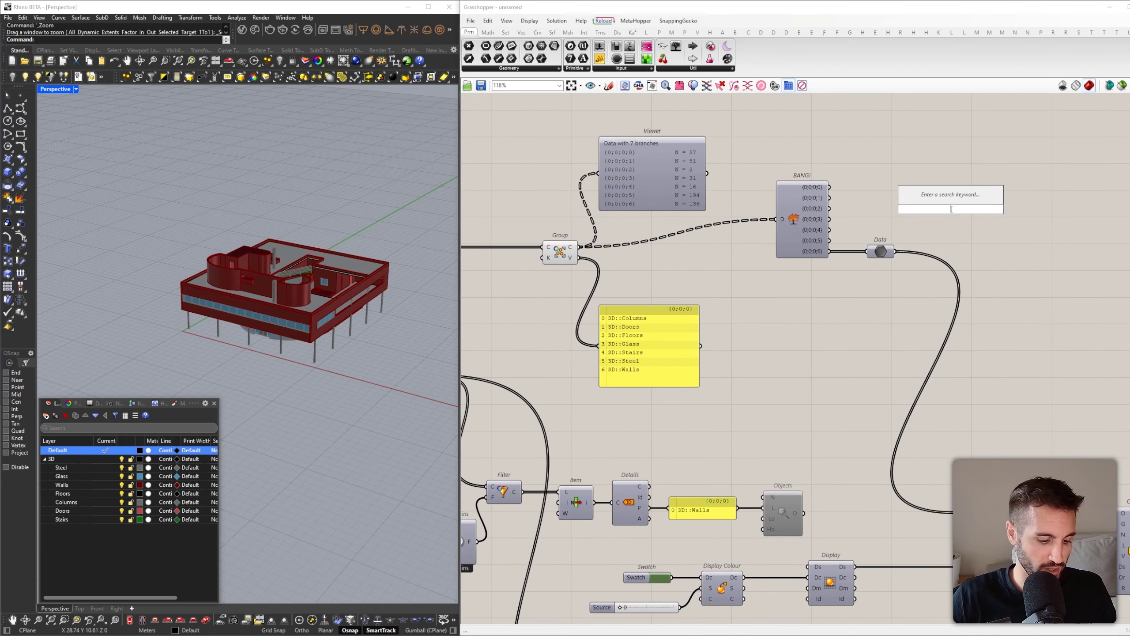
type("sta")
key("Return")
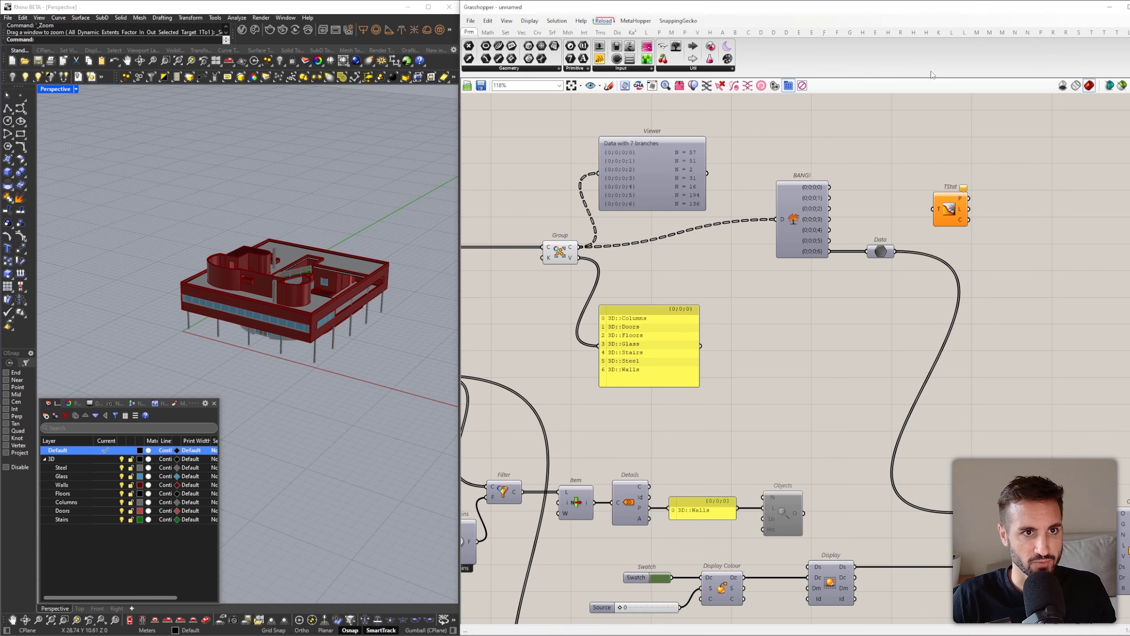
left_click_drag(933, 210, 579, 248)
right_click_drag(881, 200, 908, 273)
left_click_drag(978, 282, 1074, 306)
right_click_drag(990, 293, 633, 245)
Add a panel and inspect Tree Statistics' paths, lengths and count with it, leaving it connected to the count output
left_click_drag(720, 262, 823, 201)
left_click(599, 59)
left_click(822, 187)
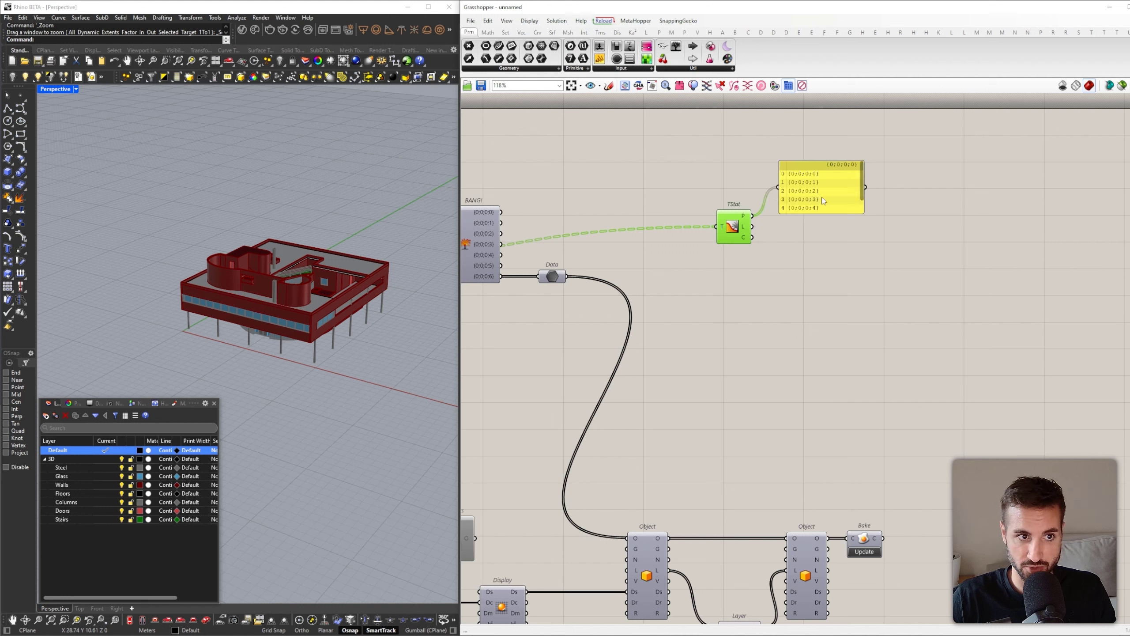
left_click_drag(752, 226, 779, 196)
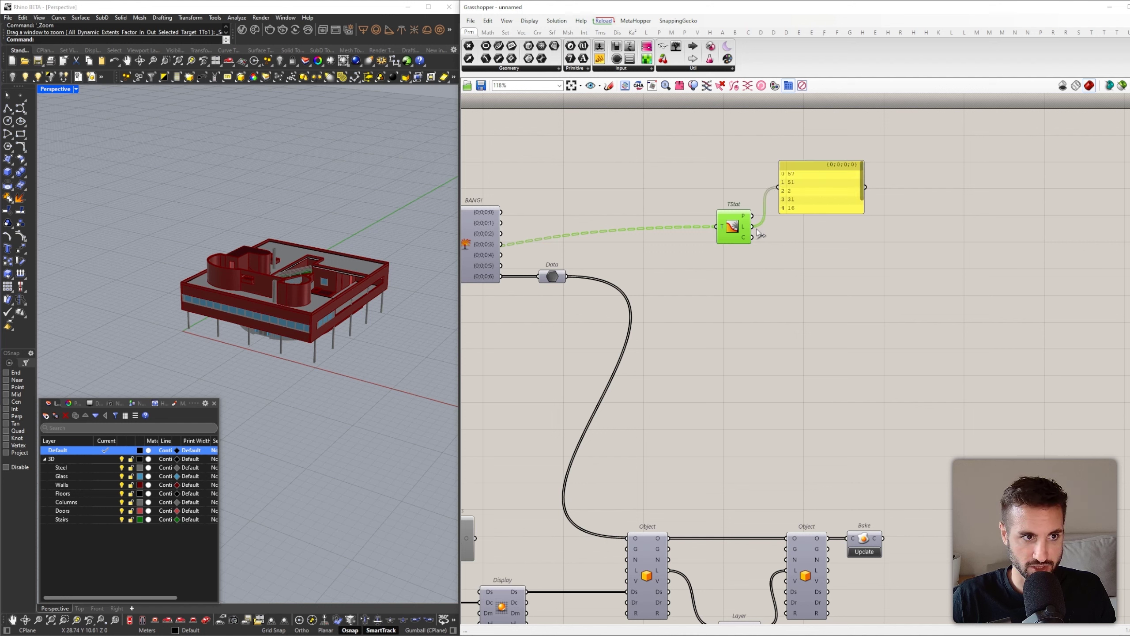
left_click_drag(753, 237, 882, 187)
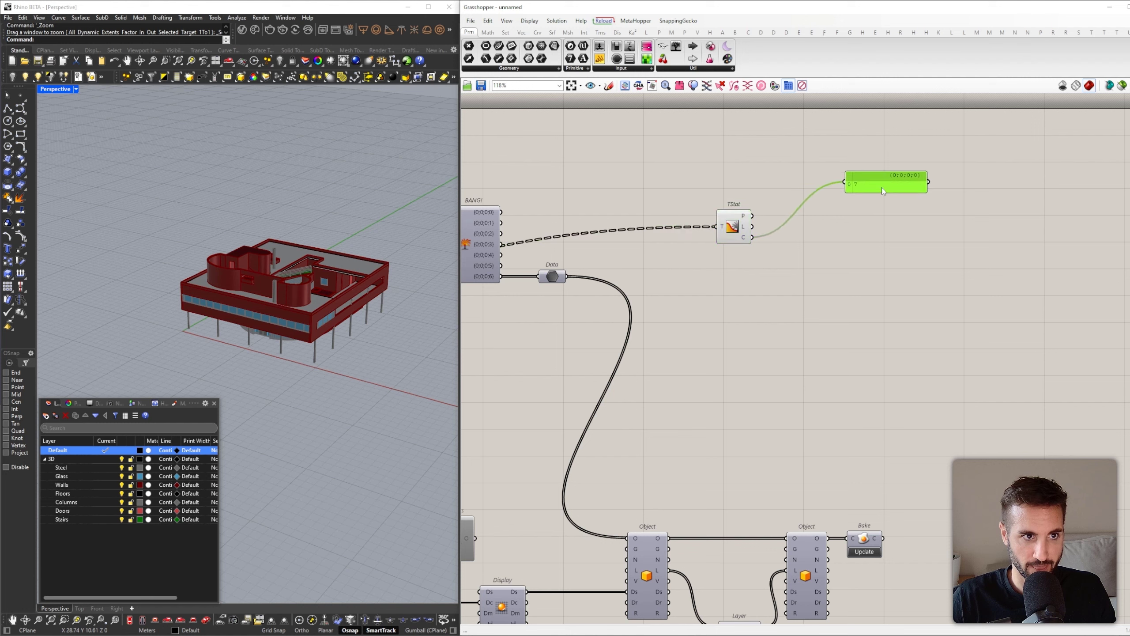
Add a Series component, connect the tree's branch count to its count input and place it farther along the canvas
double_click(830, 234)
type("s")
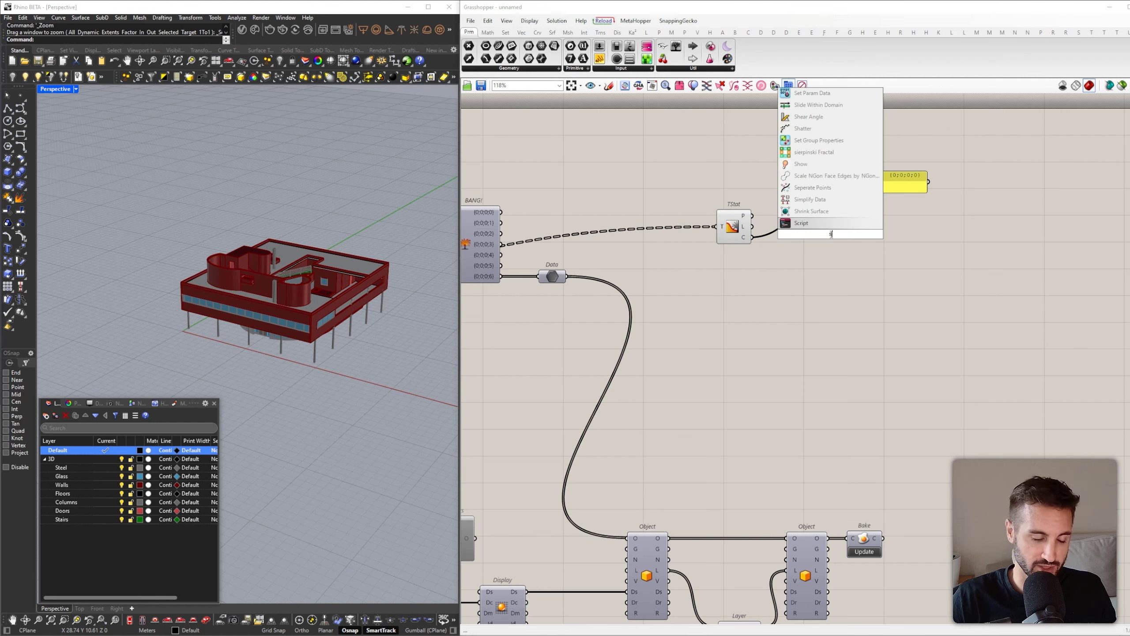
type("er")
left_click(822, 226)
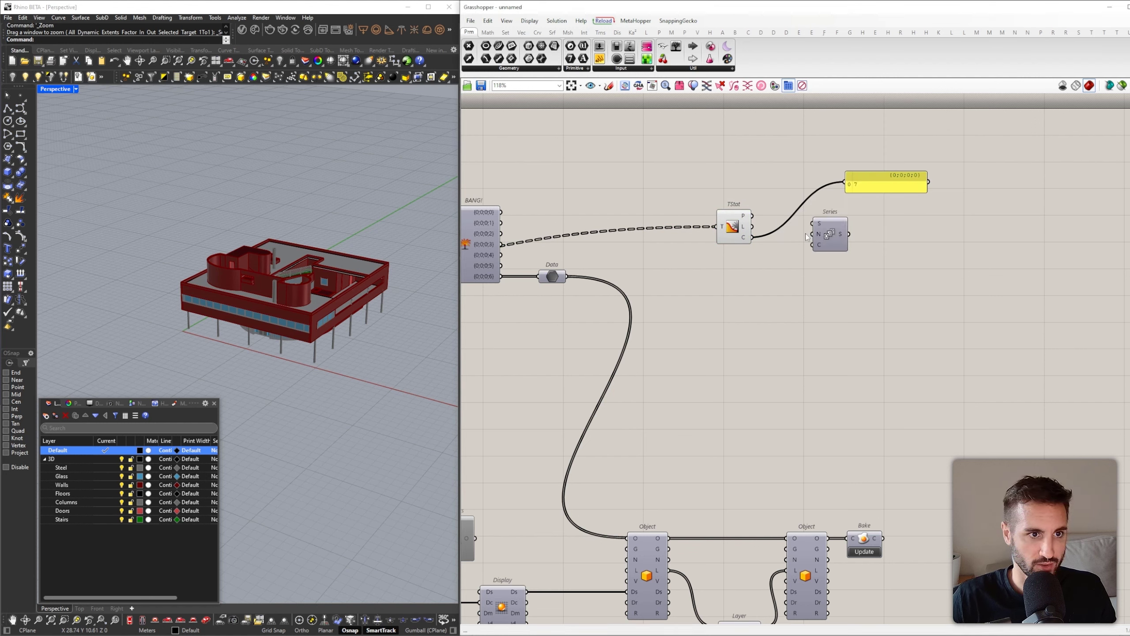
left_click_drag(812, 244, 753, 236)
left_click_drag(830, 234, 1015, 226)
right_click_drag(953, 224, 887, 227)
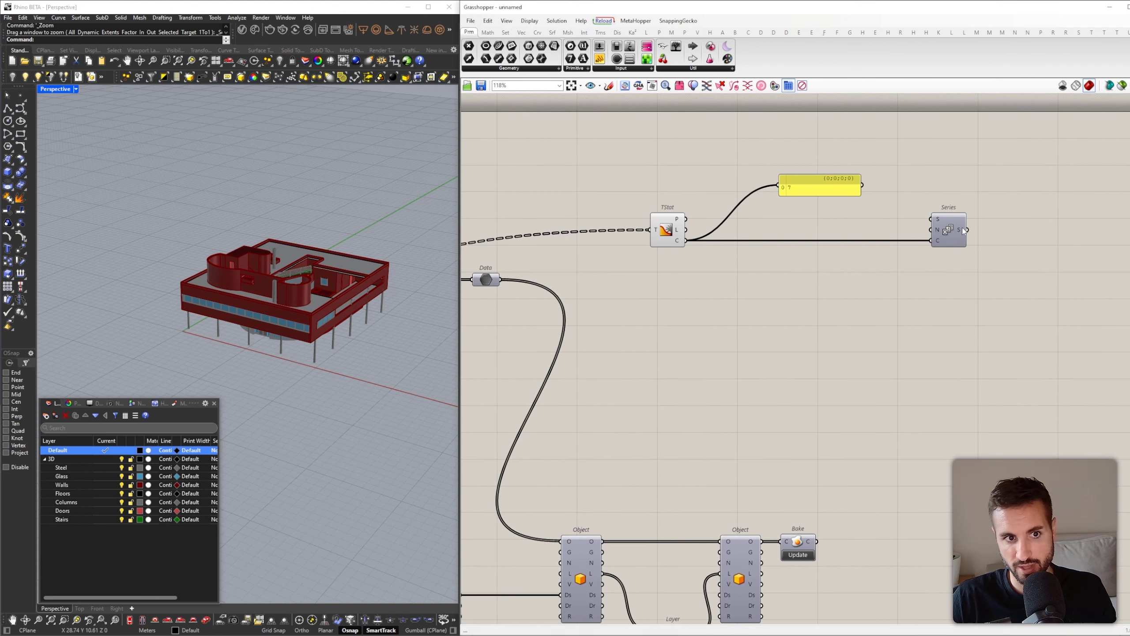
Add a number slider from 0 to 20.00 for Series' step input and set it to 10.00
double_click(885, 217)
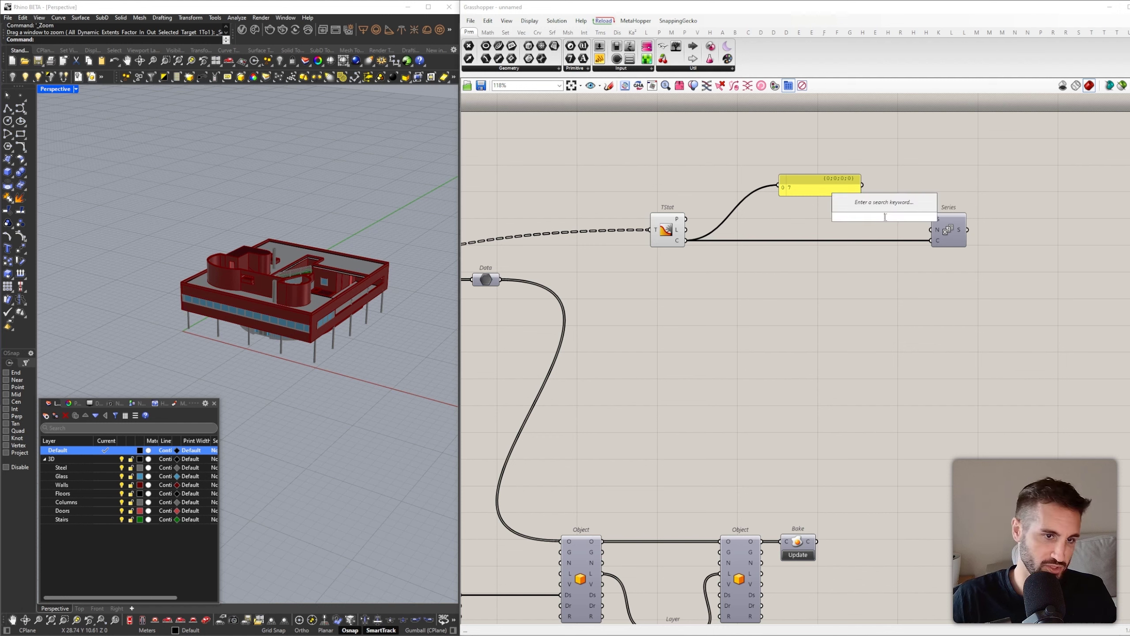
type("0<20.00")
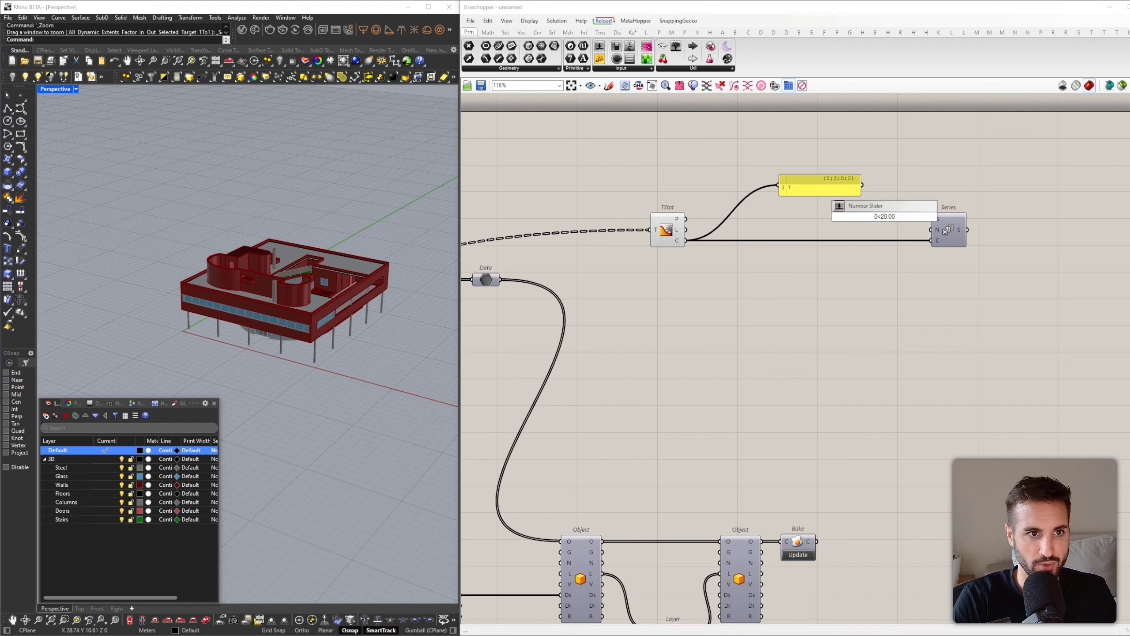
key("Return")
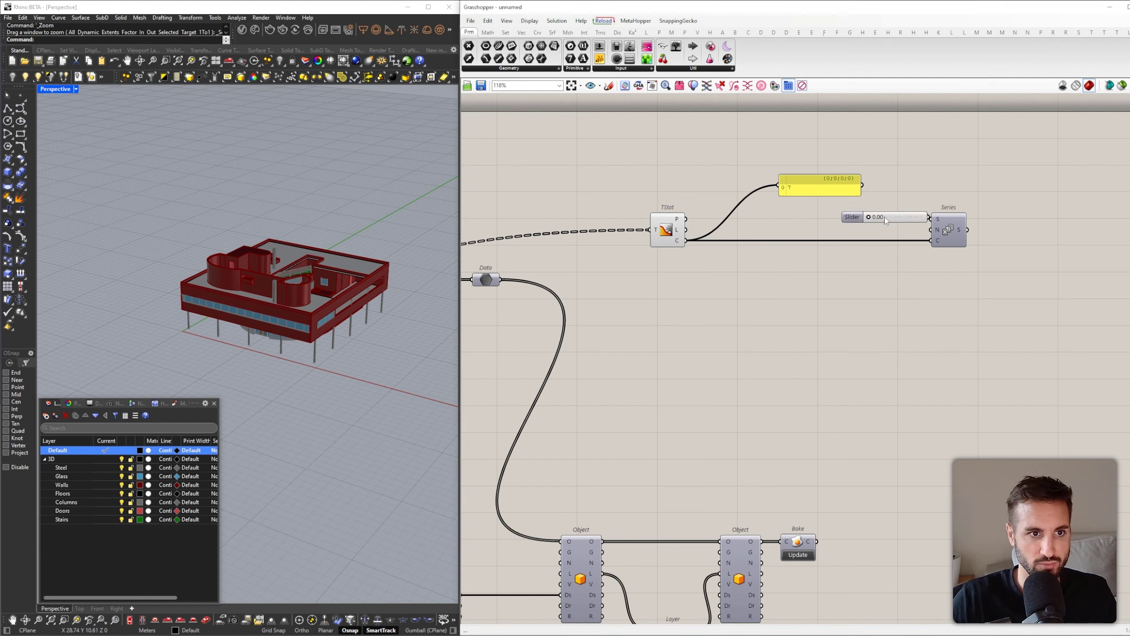
double_click(886, 217)
type("10")
key("Return")
Add a Unit Z component driven by the Series output and graft its vector output
double_click(1031, 247)
type("z")
key("Return")
mouse_move(972, 231)
left_mouse_down()
mouse_move(1028, 248)
mouse_move(968, 230)
mouse_move(1012, 238)
left_mouse_up()
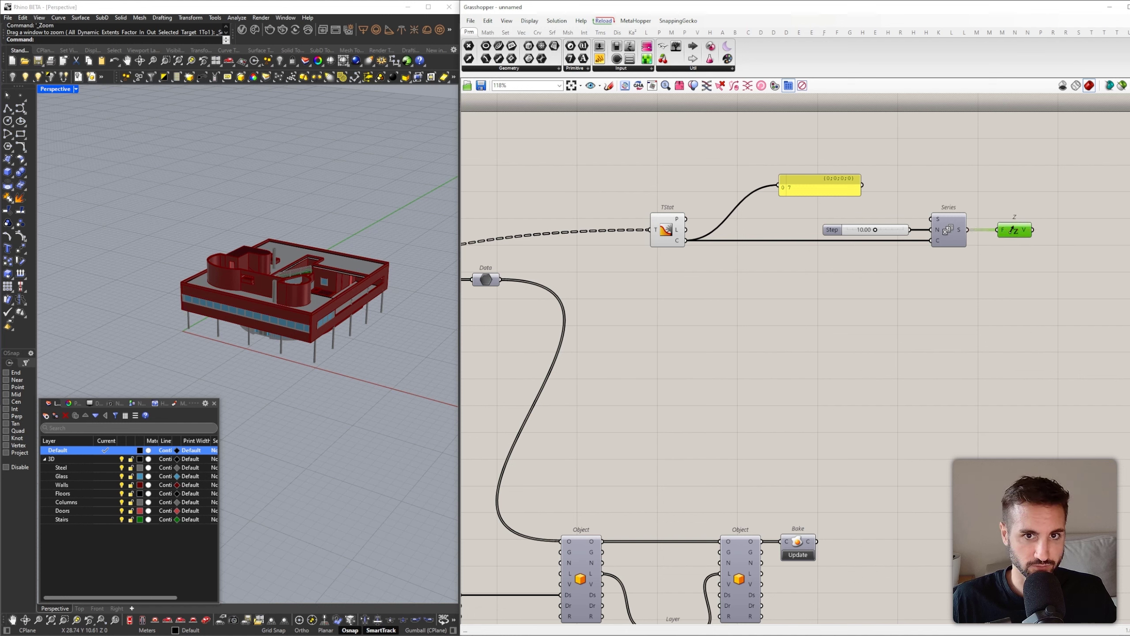
right_click(1020, 231)
left_click(1042, 227)
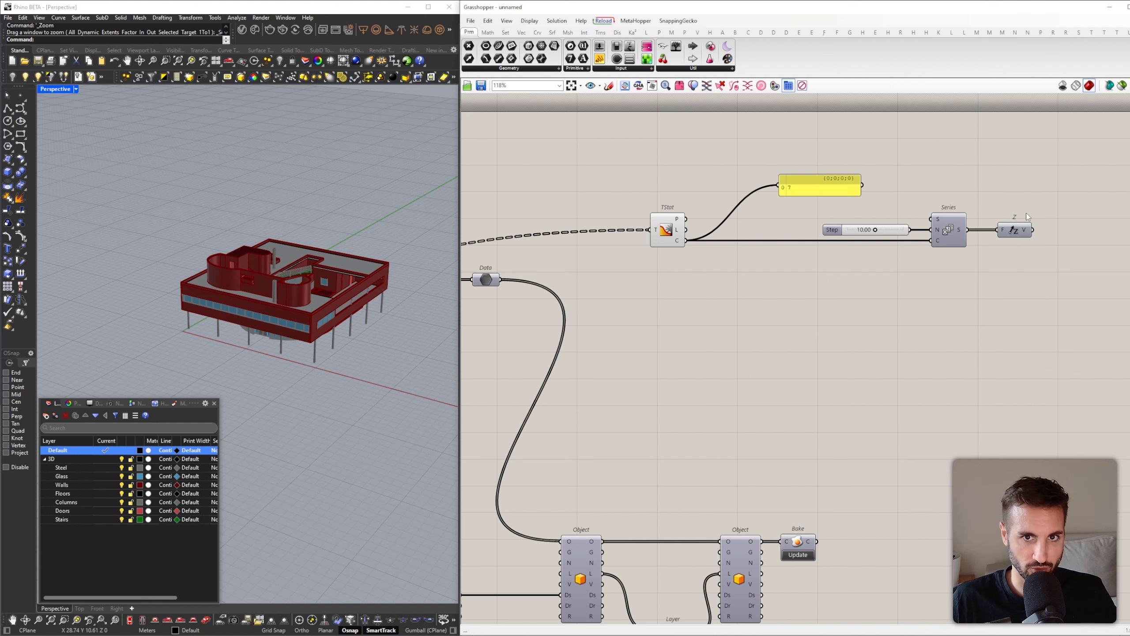
right_click_drag(1041, 242, 984, 246)
right_click(972, 238)
left_click(1002, 279)
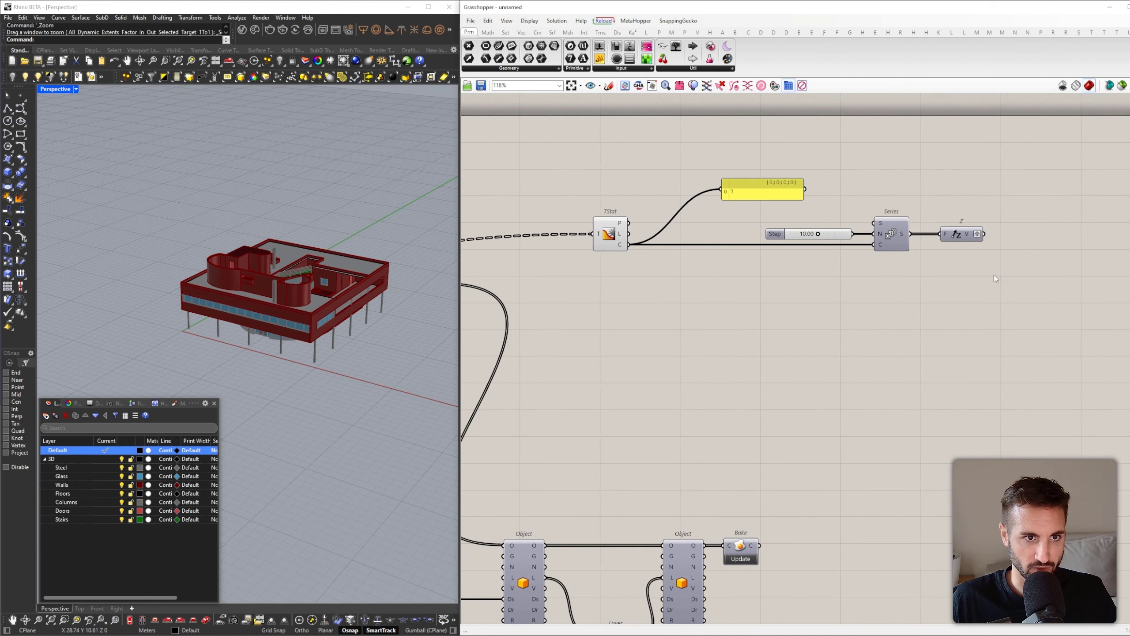
Add a Move component and connect the upper Group's Content output to its geometry input
double_click(1003, 279)
type("move")
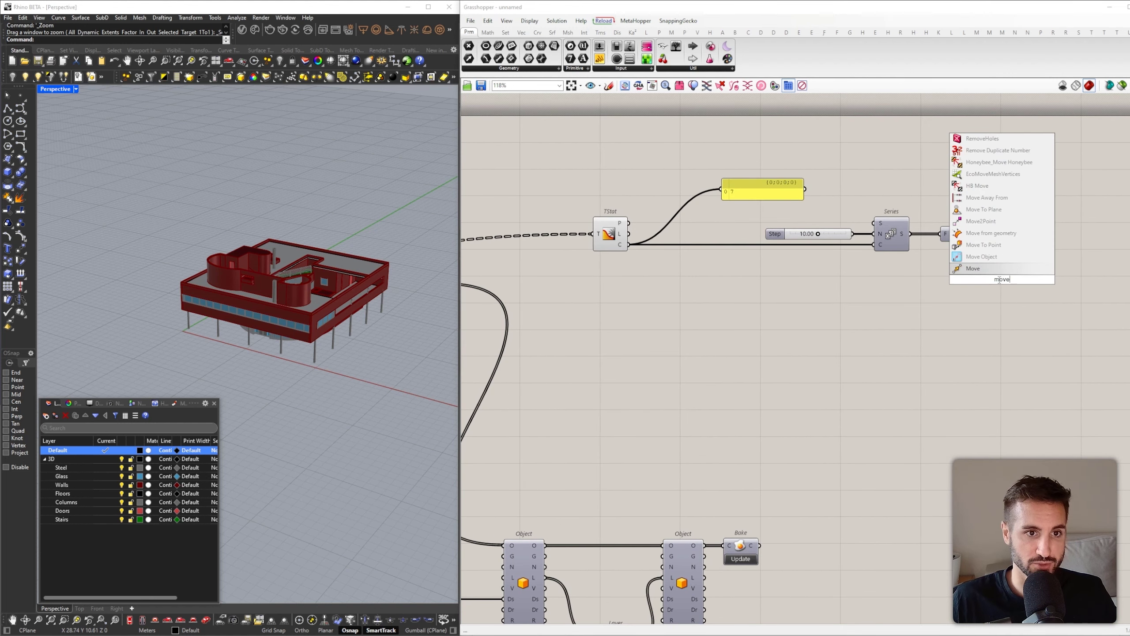
left_click(989, 268)
scroll(1057, 326, "up", 1)
left_click_drag(988, 273, 523, 314)
scroll(1078, 331, "down", 4)
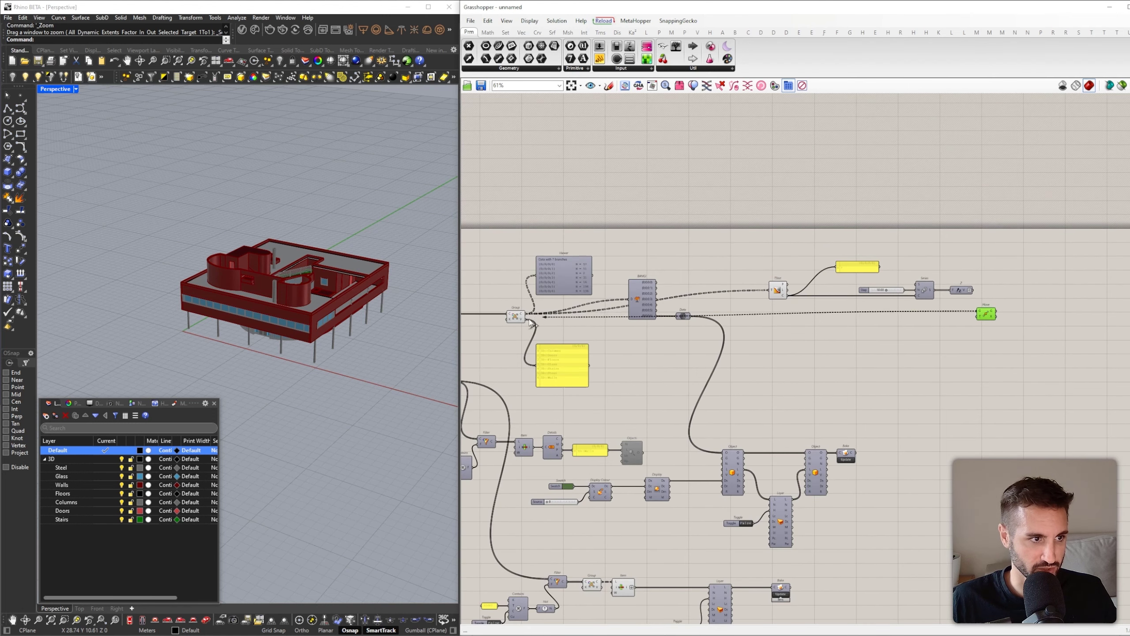
scroll(524, 314, "up", 3)
right_click_drag(1126, 292, 659, 306)
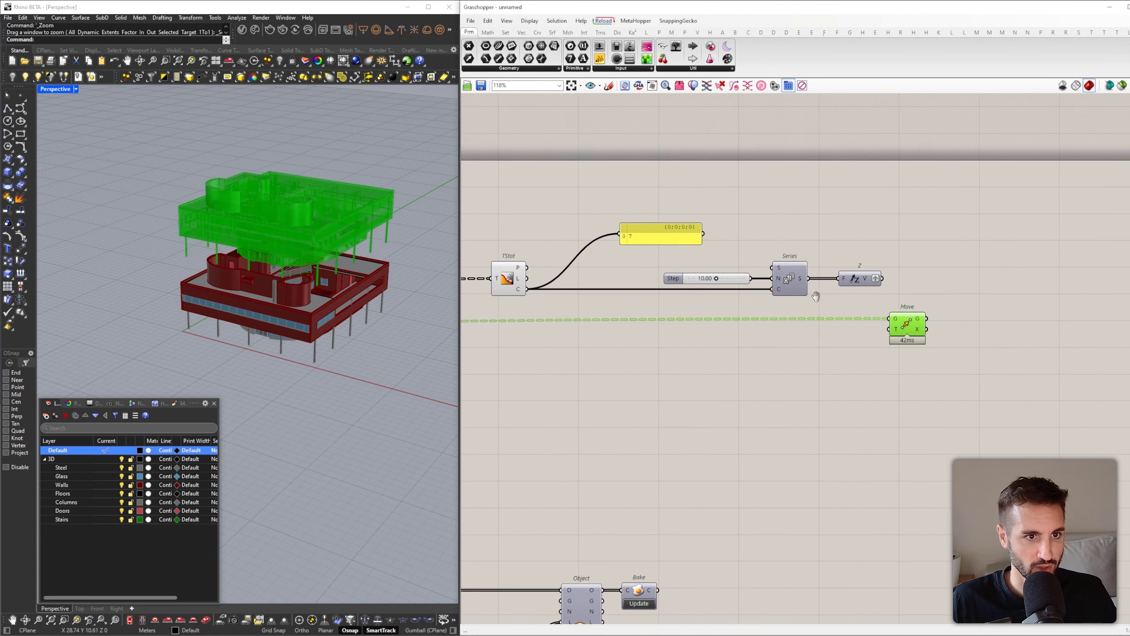
Connect the grafted Z vectors to Move's motion input and turn off the preview of the upstream BANG!, Data, Tree Statistics, Series and Z components
left_click_drag(883, 278, 556, 215)
scroll(959, 340, "down", 3)
middle_click(645, 195)
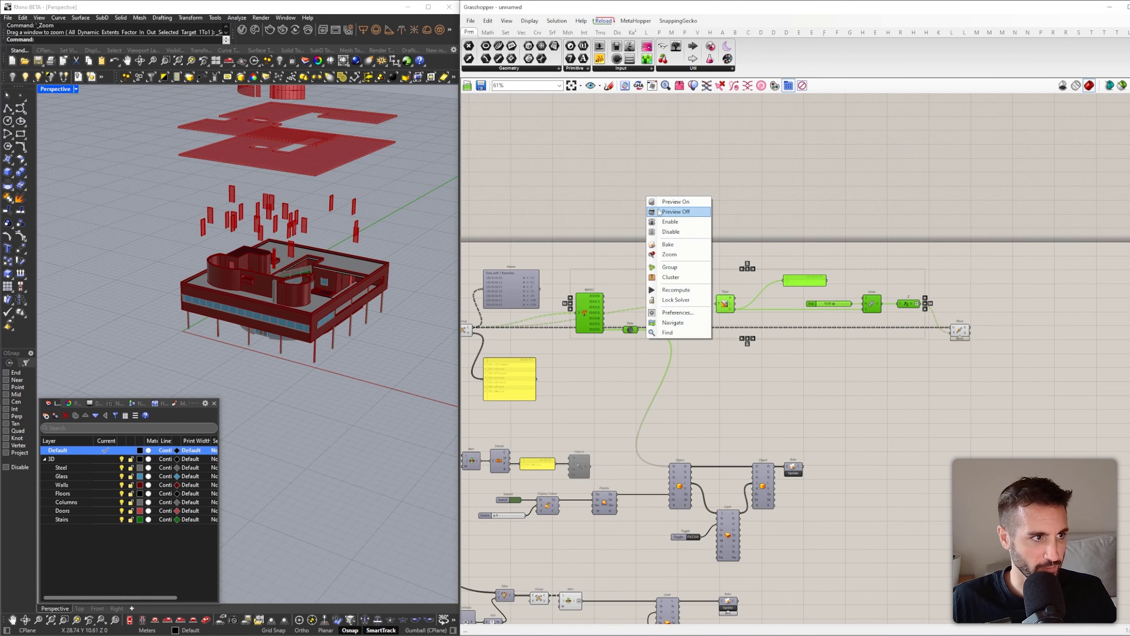
left_click(658, 211)
scroll(302, 324, "down", 8)
right_click_drag(339, 247, 338, 281)
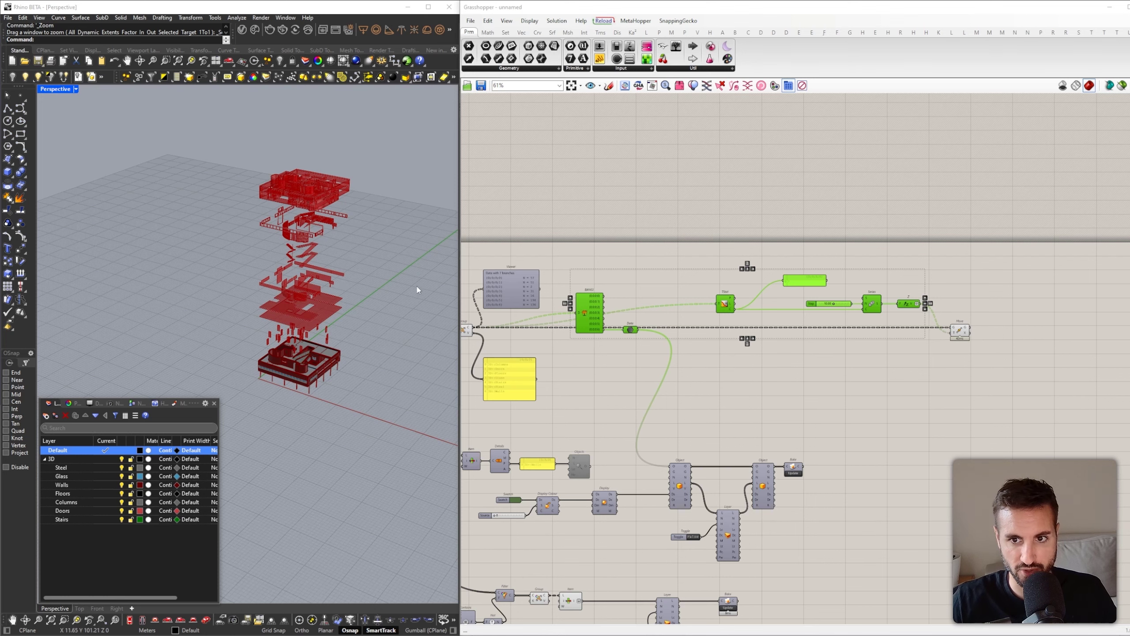
right_click_drag(927, 314, 805, 296)
scroll(839, 312, "up", 4)
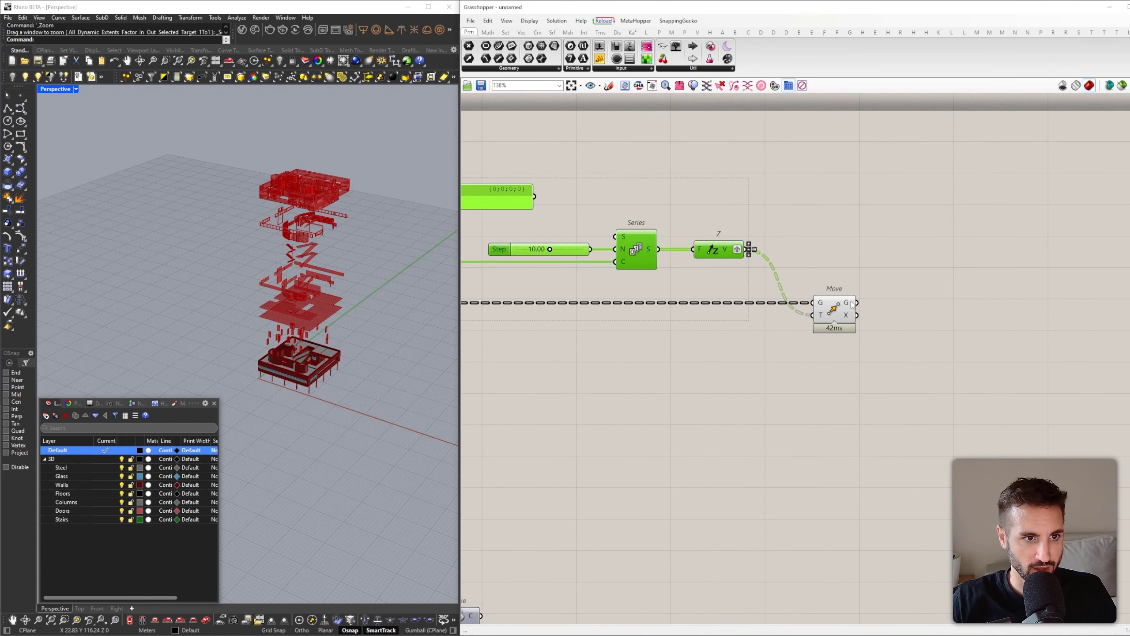
Duplicate a Bake component beside Move and connect Move's geometry output to its content input
left_click(839, 311)
scroll(894, 260, "down", 4)
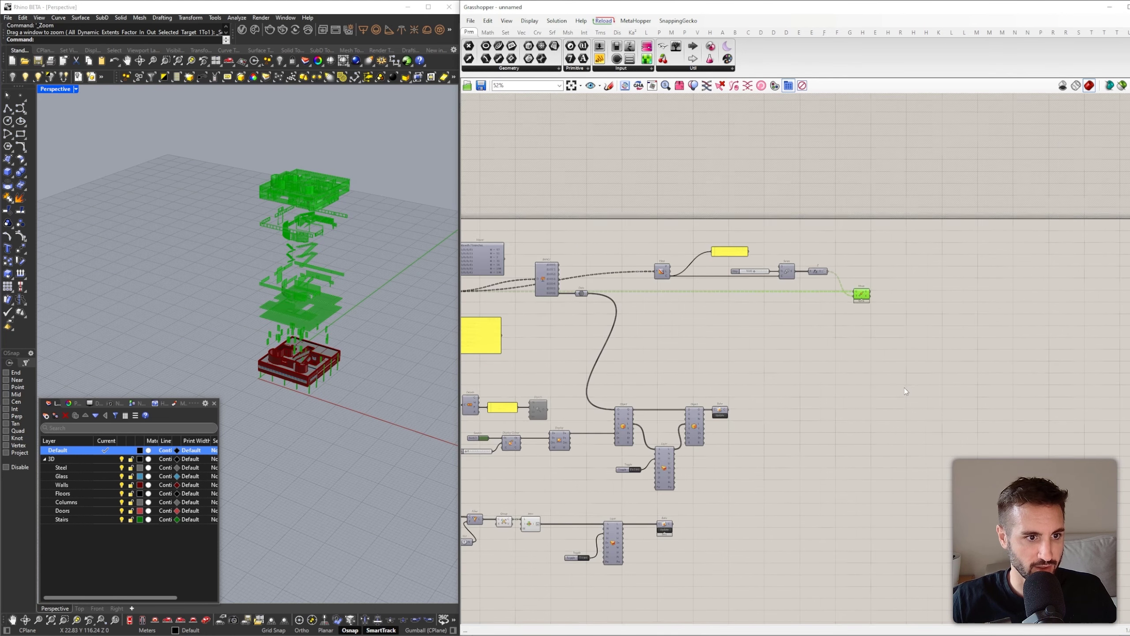
scroll(687, 378, "up", 2)
left_click_drag(775, 323, 943, 190)
Turn off the preview of the Move component
left_click(902, 196)
right_click(901, 197)
left_click(907, 169)
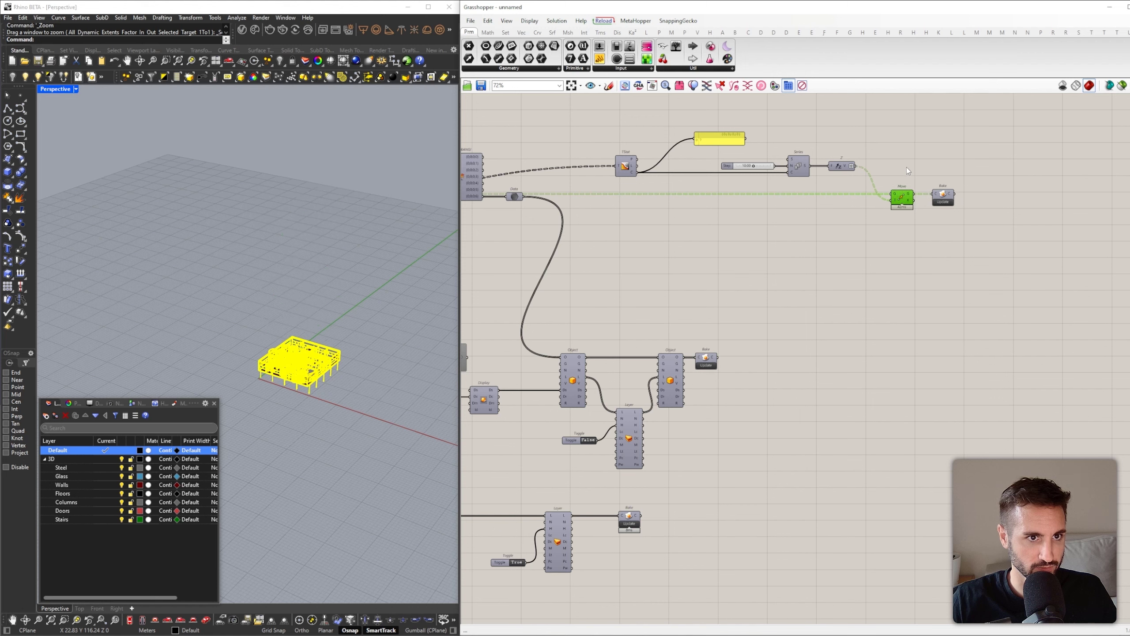
left_click(914, 174)
Bake the moved layer groups straight from Move into the Rhino model
left_click(946, 202)
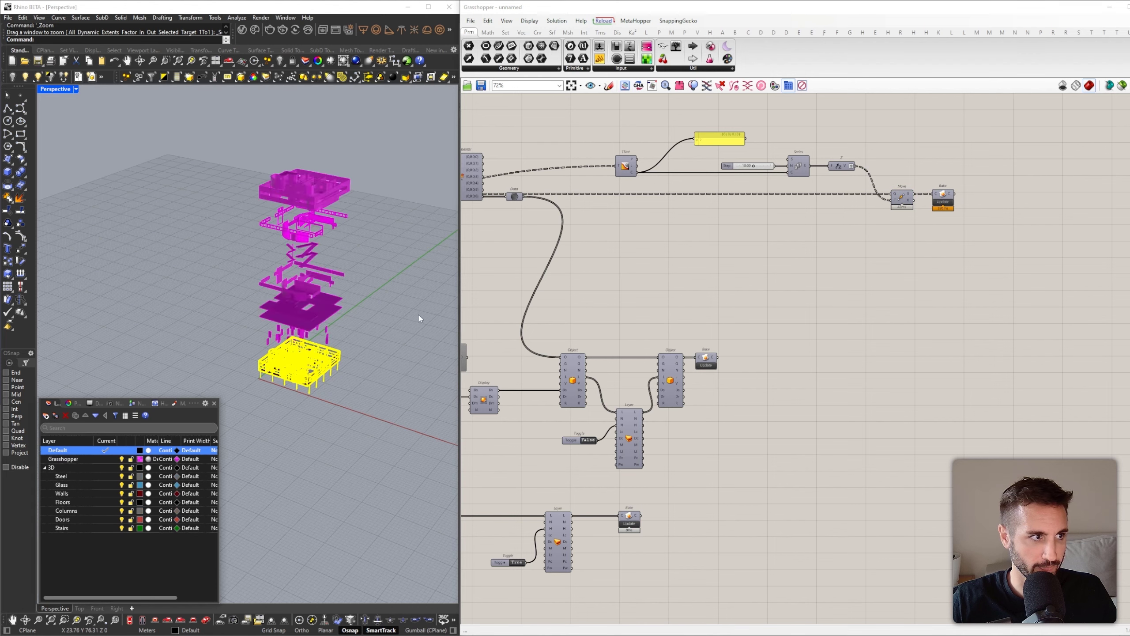
right_click_drag(418, 314, 412, 311)
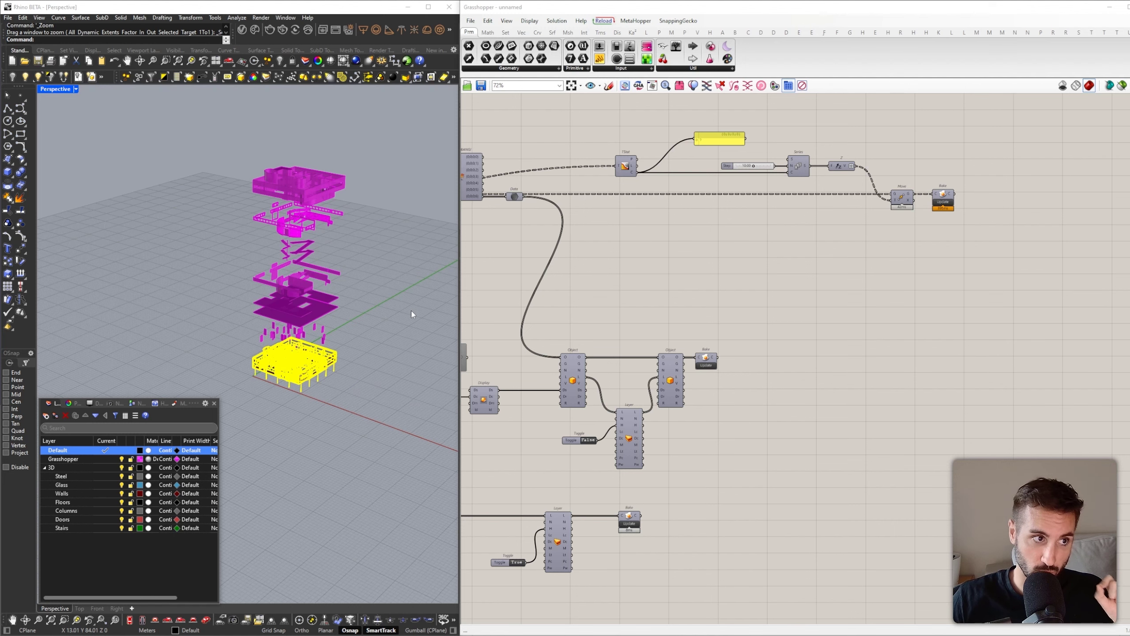
right_click_drag(791, 200, 863, 214)
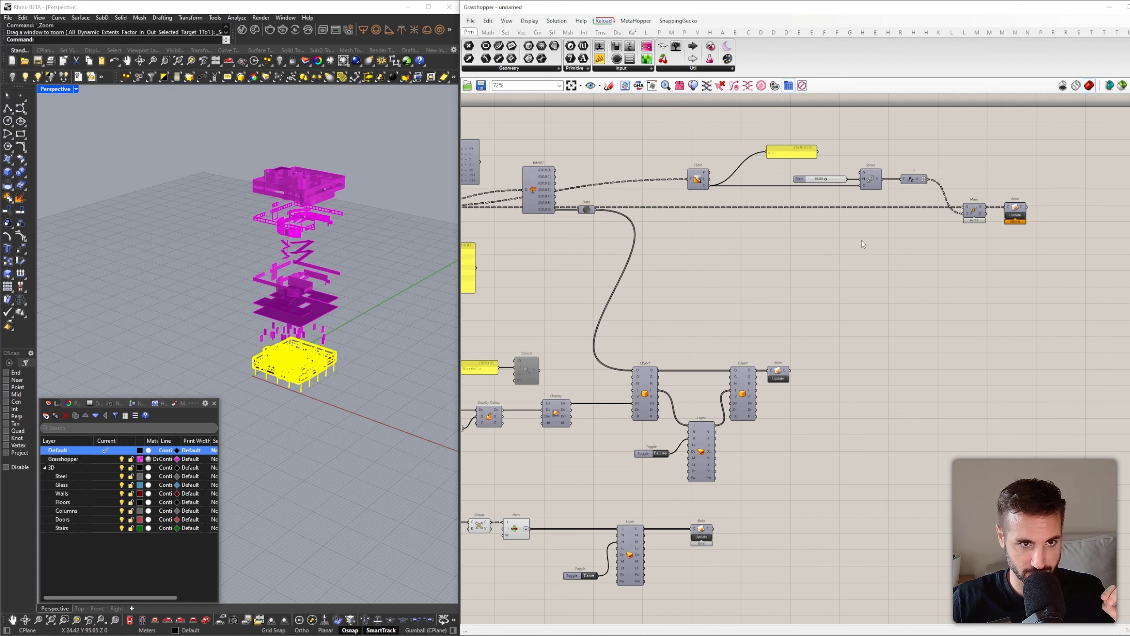
Delete the Bake component connected to Move, undo the baked geometry in Rhino and clear the selection
right_click_drag(638, 243, 690, 244)
left_click_drag(1057, 170, 1083, 246)
key("Delete")
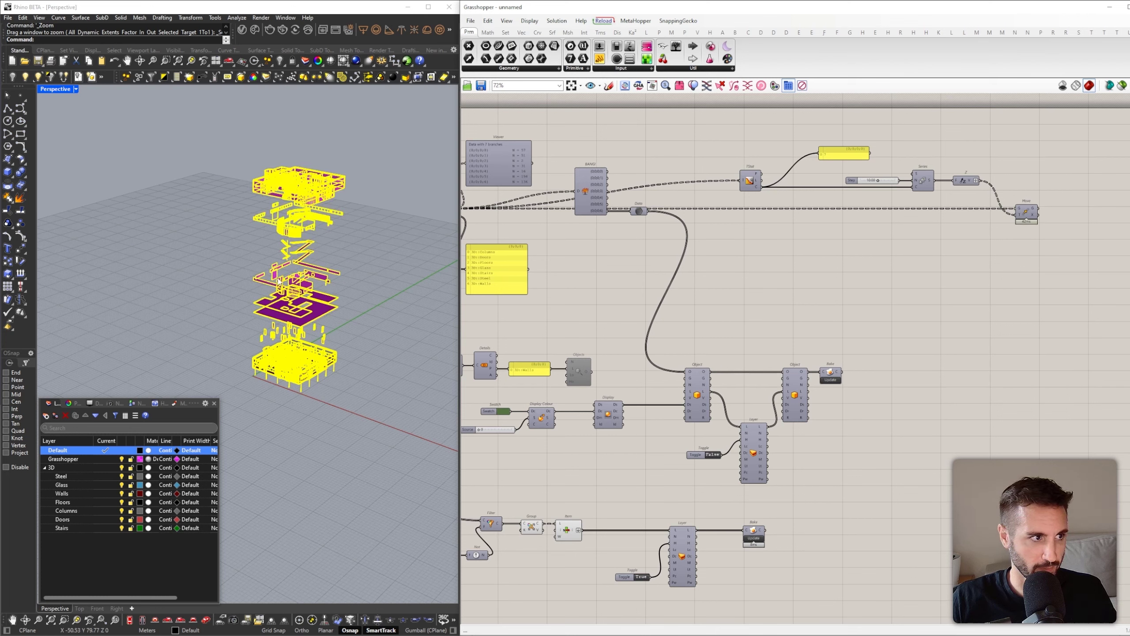
right_click_drag(343, 258, 362, 258)
key("ctrl+z")
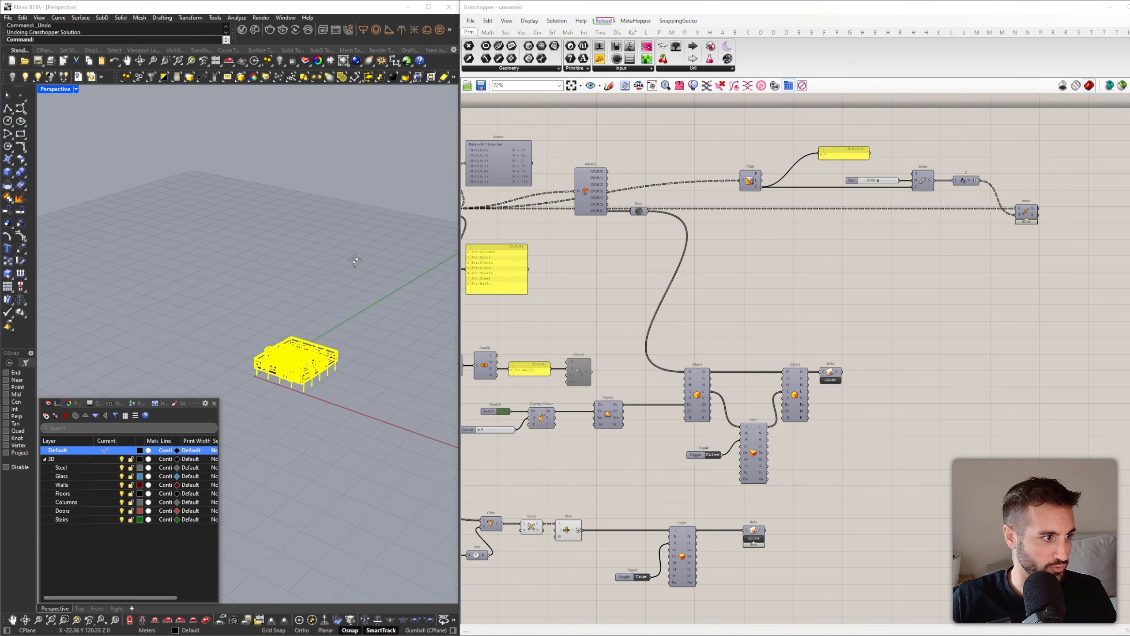
left_click(324, 383)
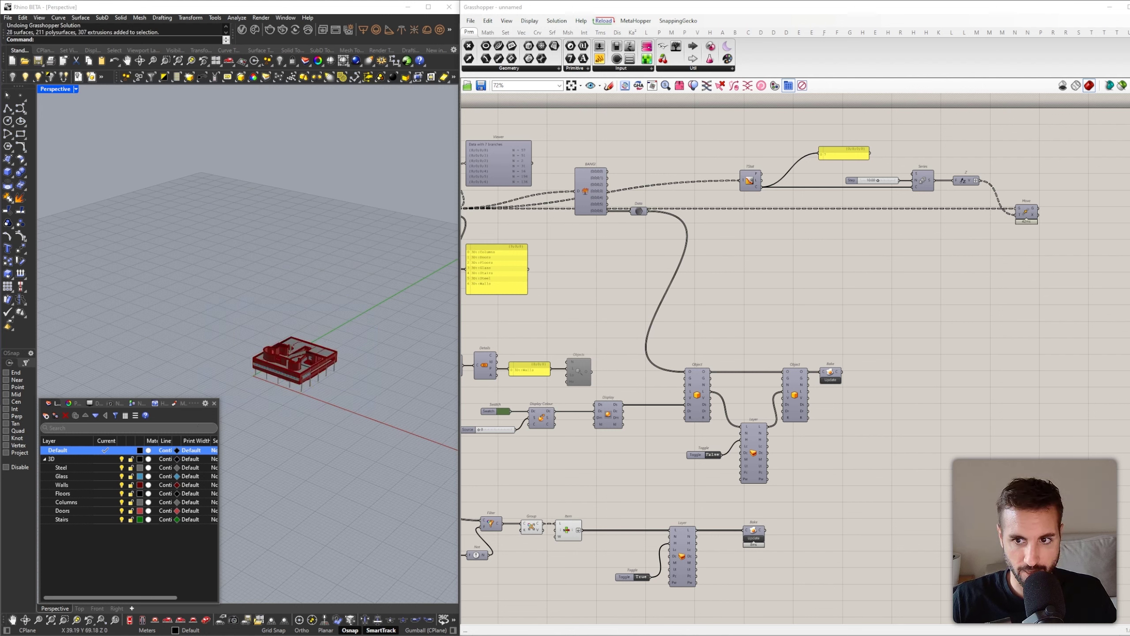
Add a Model Object component and connect Move's geometry output to its Object input
double_click(946, 272)
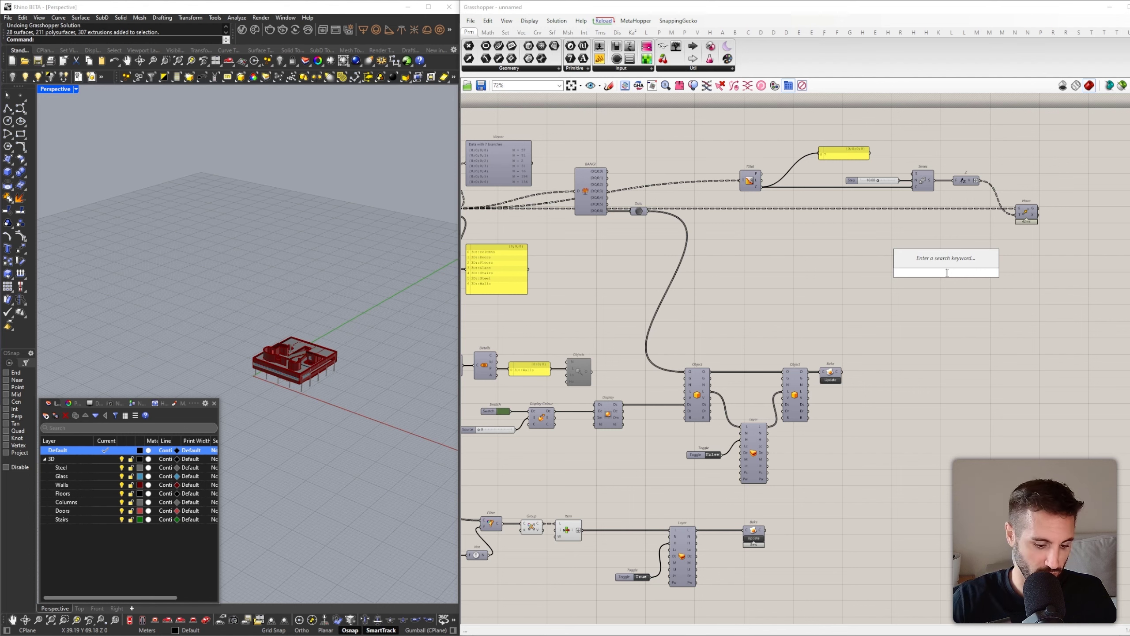
type("model o")
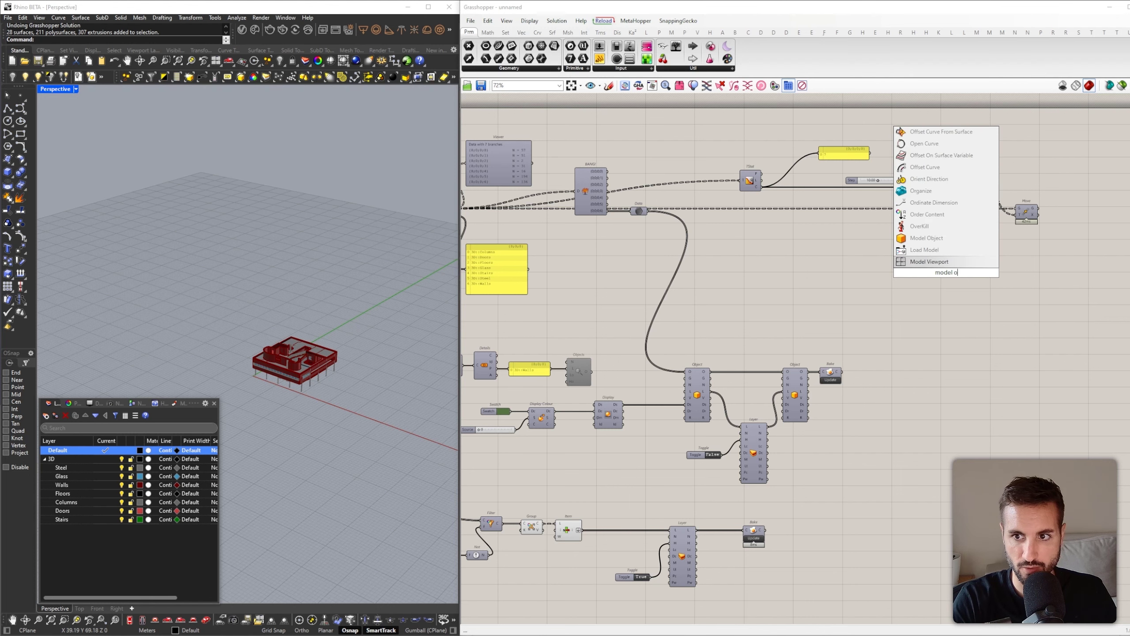
left_click(926, 238)
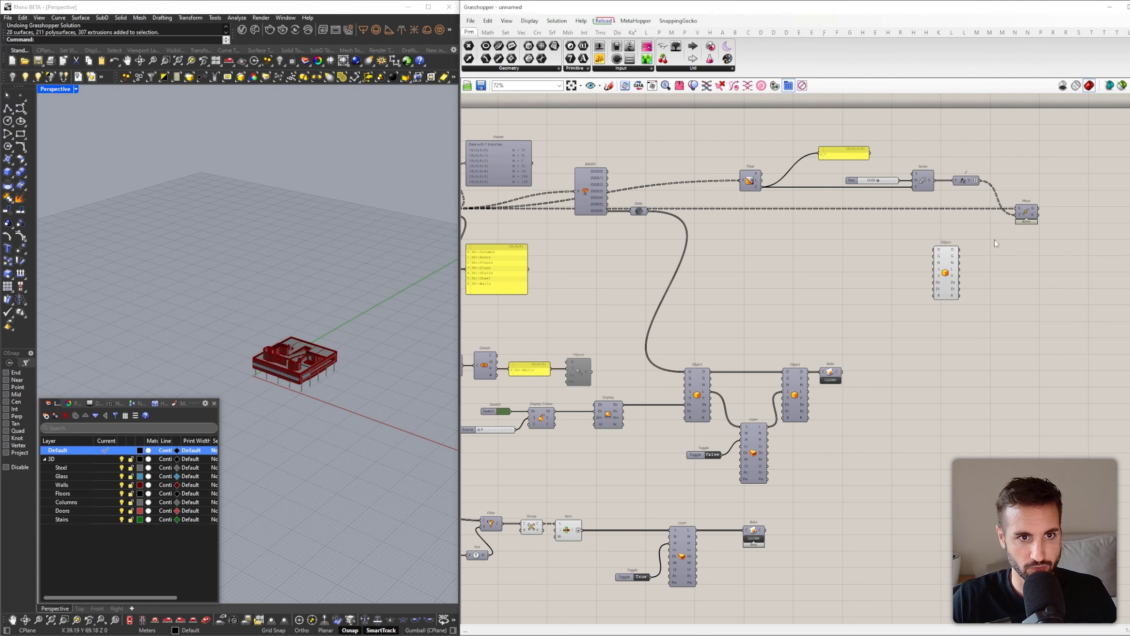
right_click_drag(958, 268, 784, 260)
left_click_drag(784, 261, 894, 247)
scroll(865, 208, "up", 3)
left_click_drag(864, 196, 875, 244)
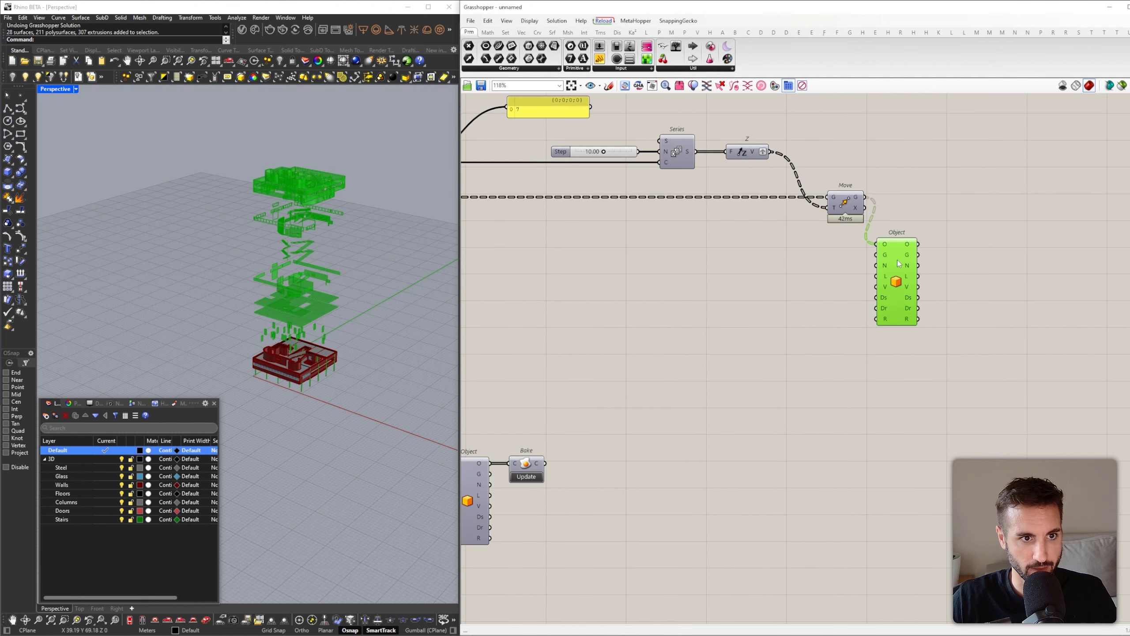
Attach a panel to the new Object component's Layer output and scroll through its values
left_click_drag(599, 58, 978, 260)
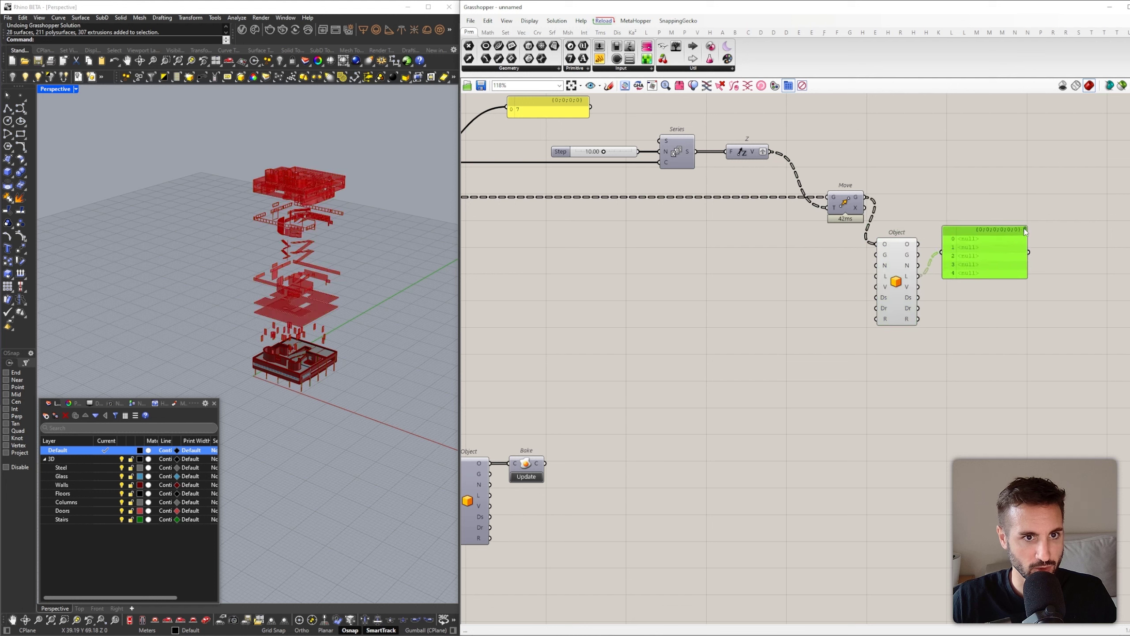
scroll(1025, 235, "down", 6)
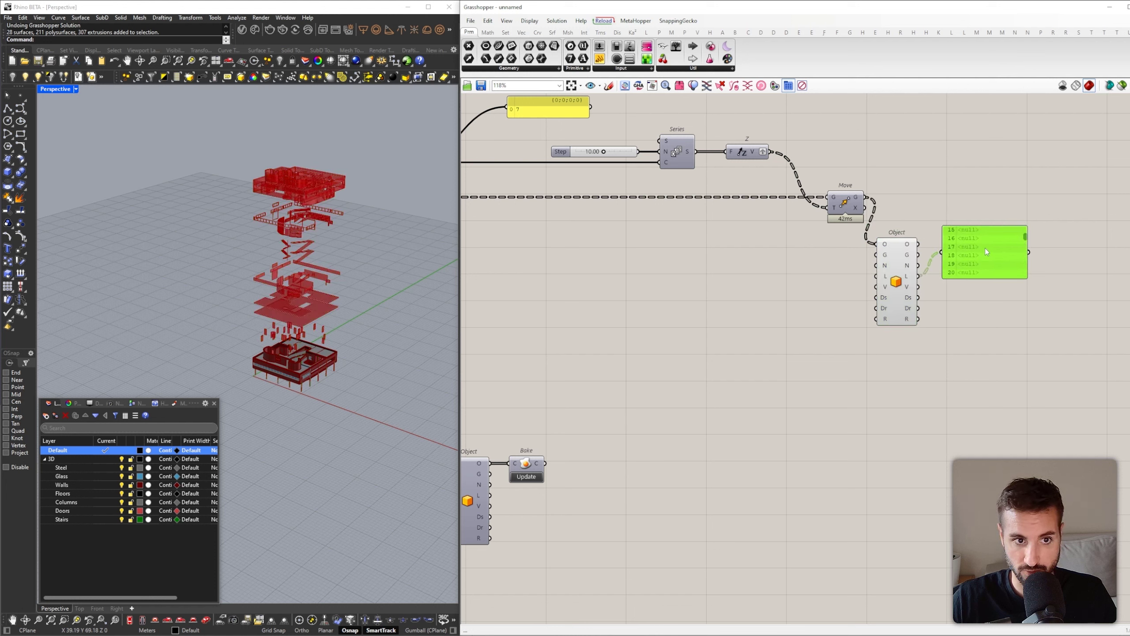
left_click_drag(986, 253, 997, 278)
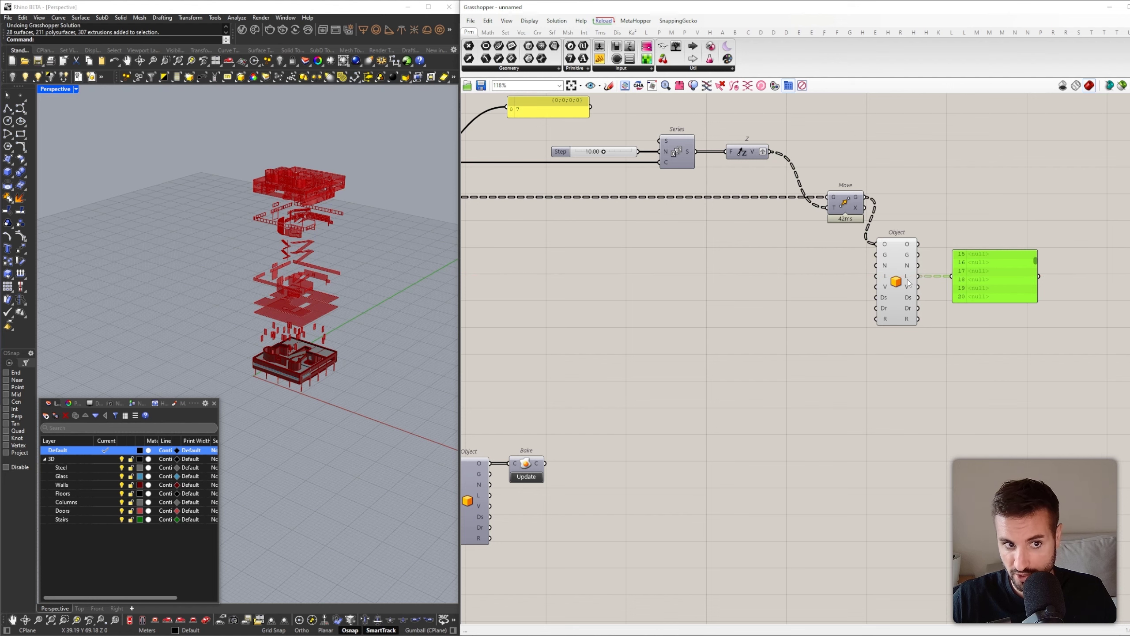
left_click_drag(908, 283, 919, 285)
Feed the panel beneath the upper Group component from its Content output and inspect that output
right_click_drag(706, 238, 987, 266)
scroll(987, 267, "down", 3)
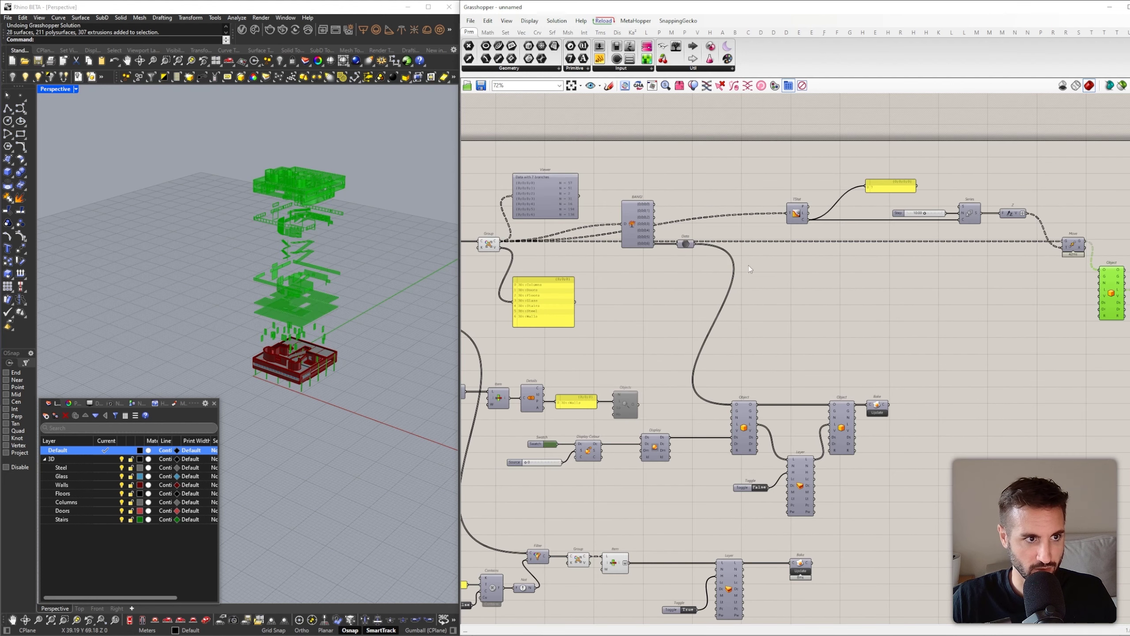
right_click_drag(547, 261, 620, 259)
left_click_drag(573, 242, 586, 301)
scroll(617, 295, "up", 3)
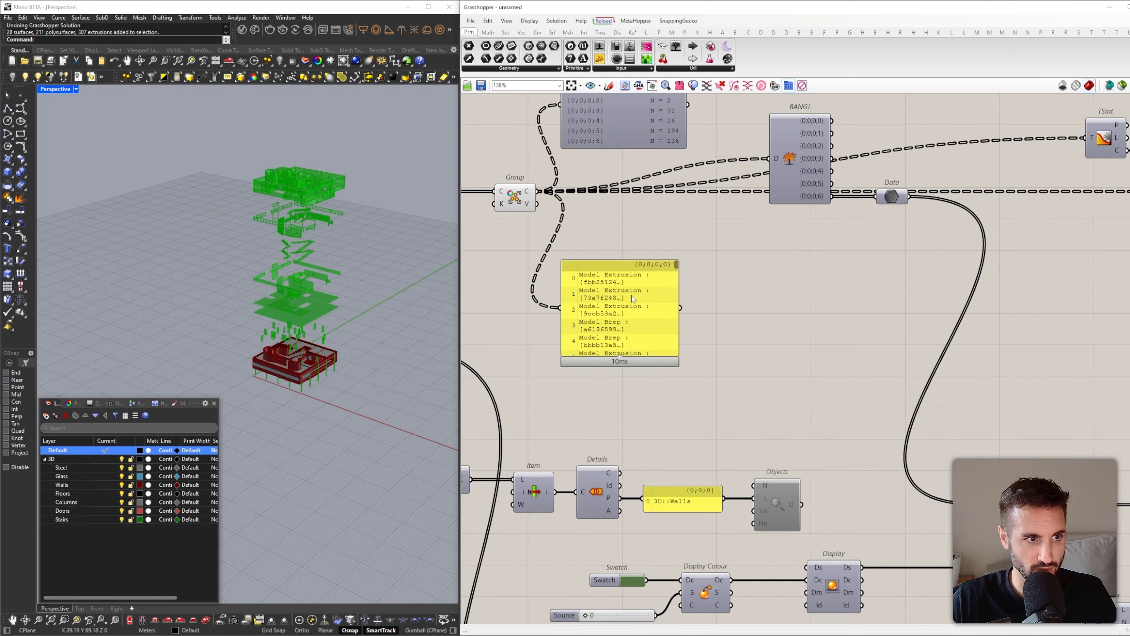
left_click(620, 297)
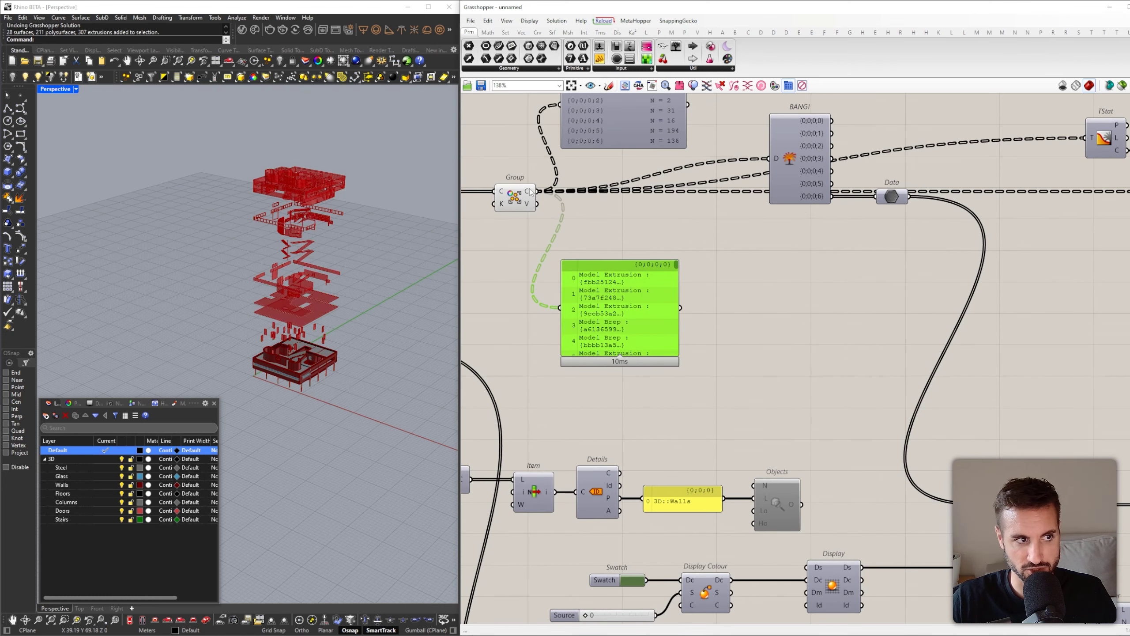
mouse_move(530, 192)
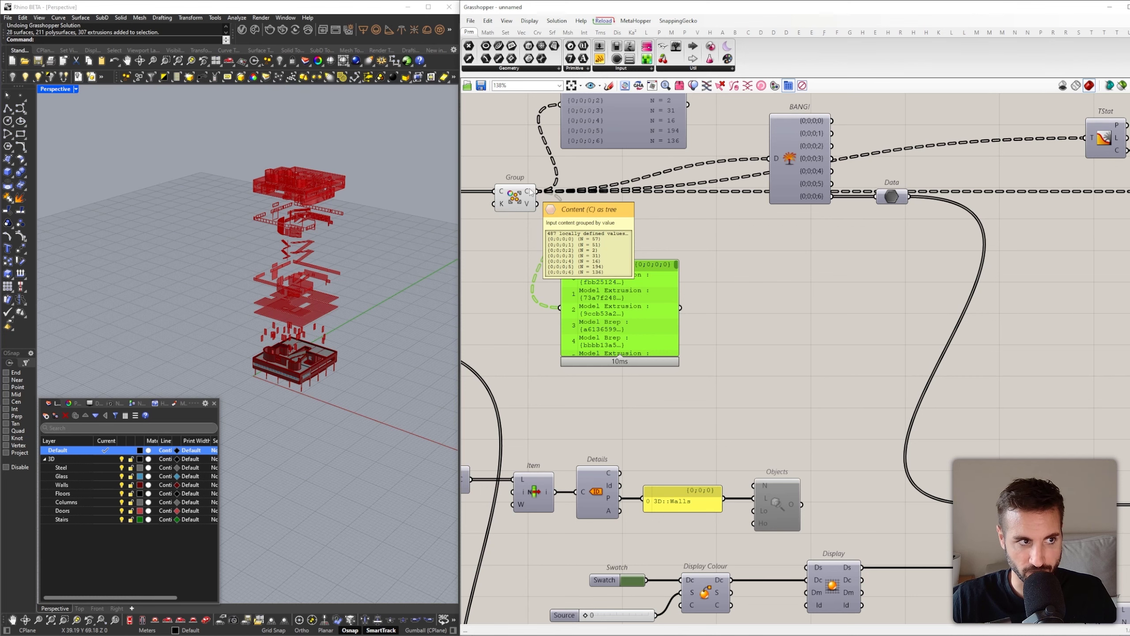
left_click(516, 199)
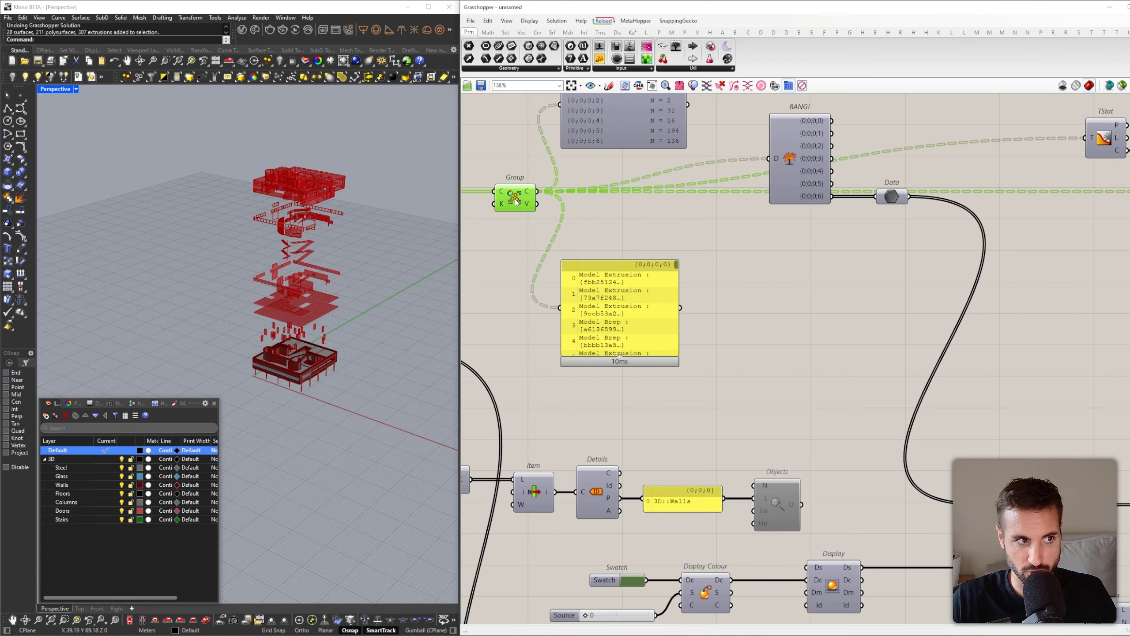
Shift the new Object component and its panel farther away from Move
scroll(643, 300, "down", 6)
right_click_drag(948, 290, 704, 319)
scroll(805, 307, "up", 5)
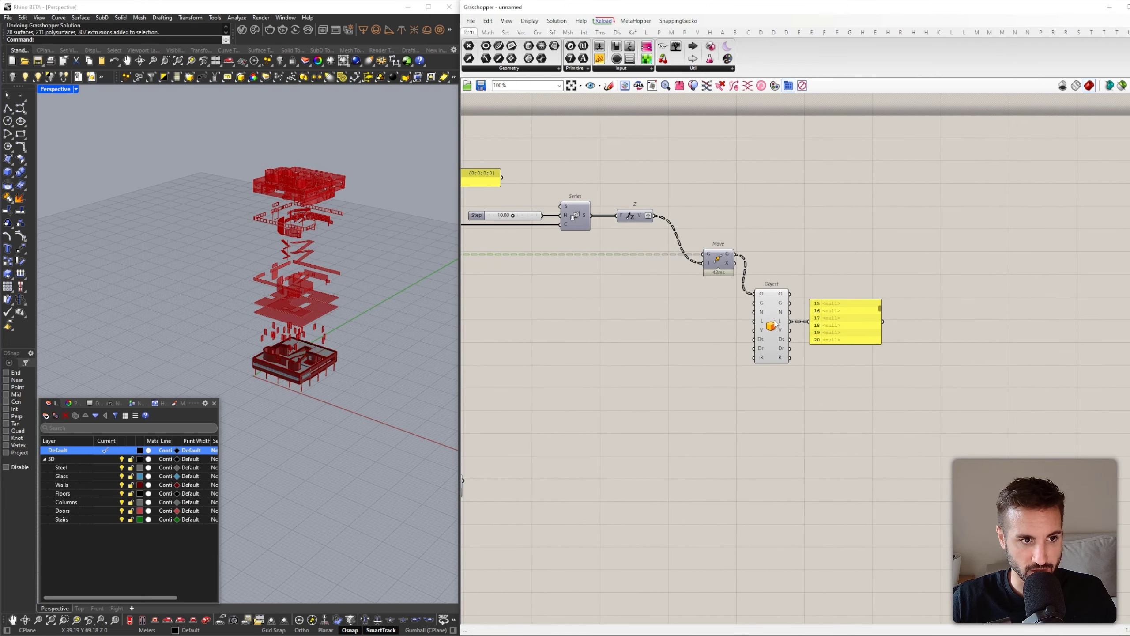
left_click_drag(870, 362, 808, 331)
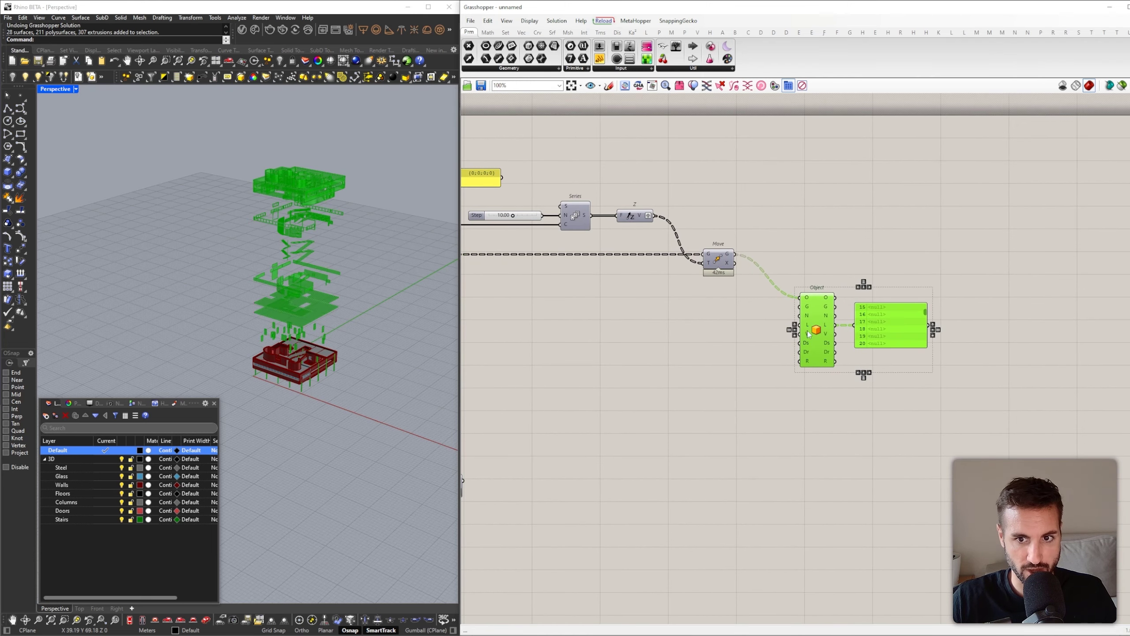
Add a Model Layer component between Move and the new Object component
right_click_drag(718, 361, 832, 341)
double_click(811, 337)
type("layer")
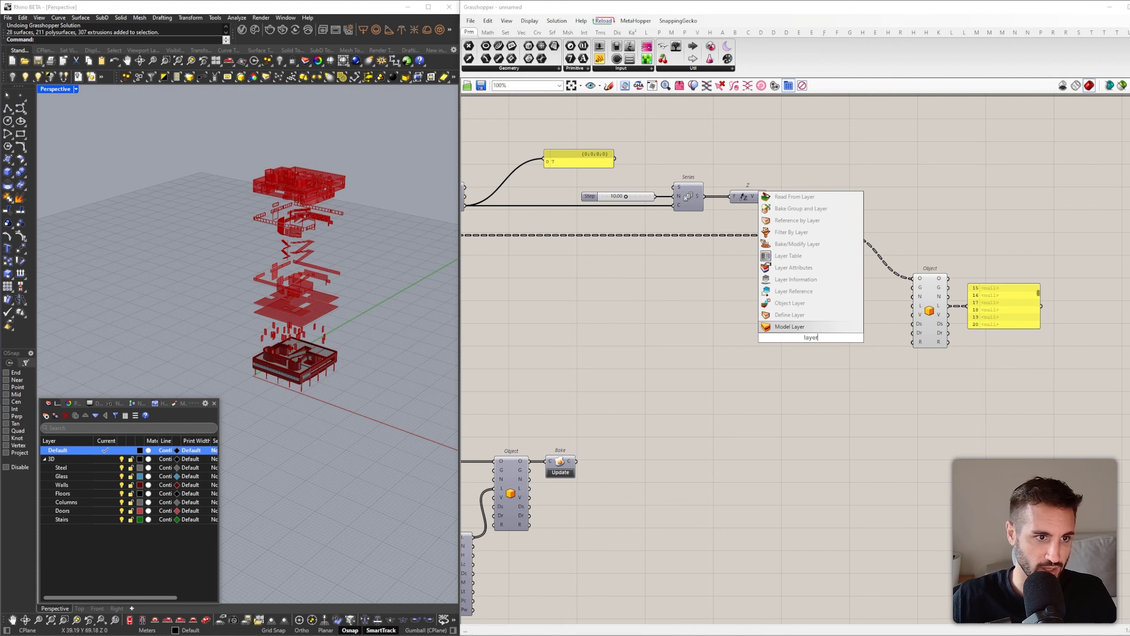
left_click(811, 331)
Connect the upper Group's Content output to the Layer component's layer input and place Layer below Move
right_click_drag(811, 332, 919, 304)
scroll(919, 303, "down", 2)
scroll(1092, 310, "down", 4)
left_click_drag(906, 280, 575, 194)
scroll(681, 328, "up", 4)
scroll(801, 236, "down", 4)
scroll(993, 241, "up", 4)
right_click_drag(1077, 252, 672, 267)
scroll(730, 270, "up", 3)
left_click_drag(717, 273, 685, 331)
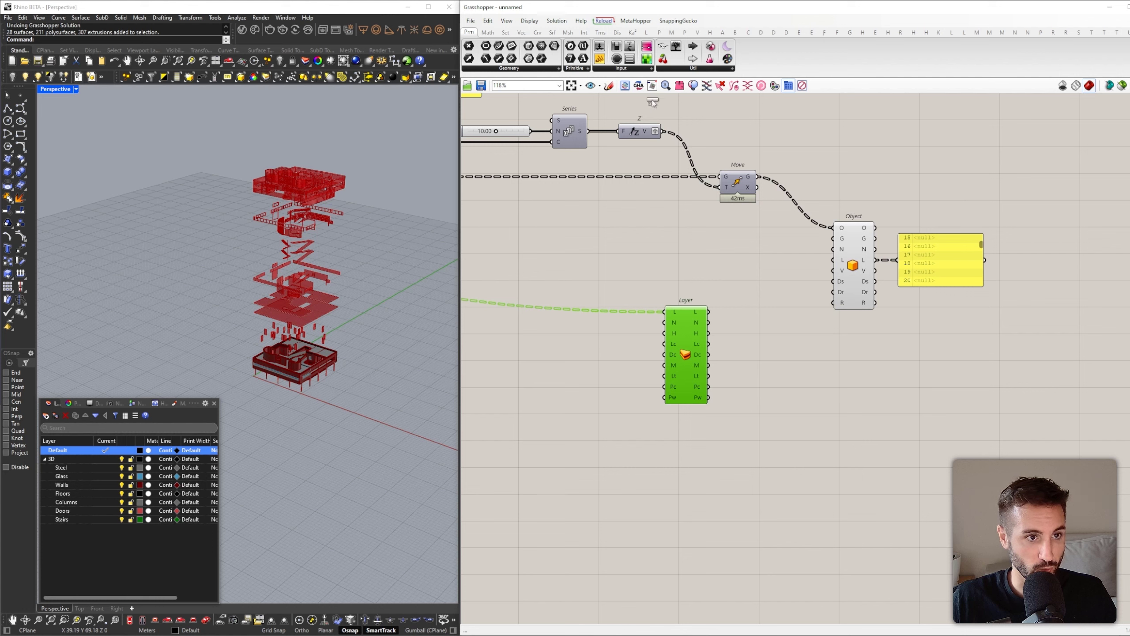
Show the Layer component's layer output in a panel and connect that output to Object's Layer input
left_click_drag(652, 103, 796, 358)
left_click_drag(708, 312, 753, 359)
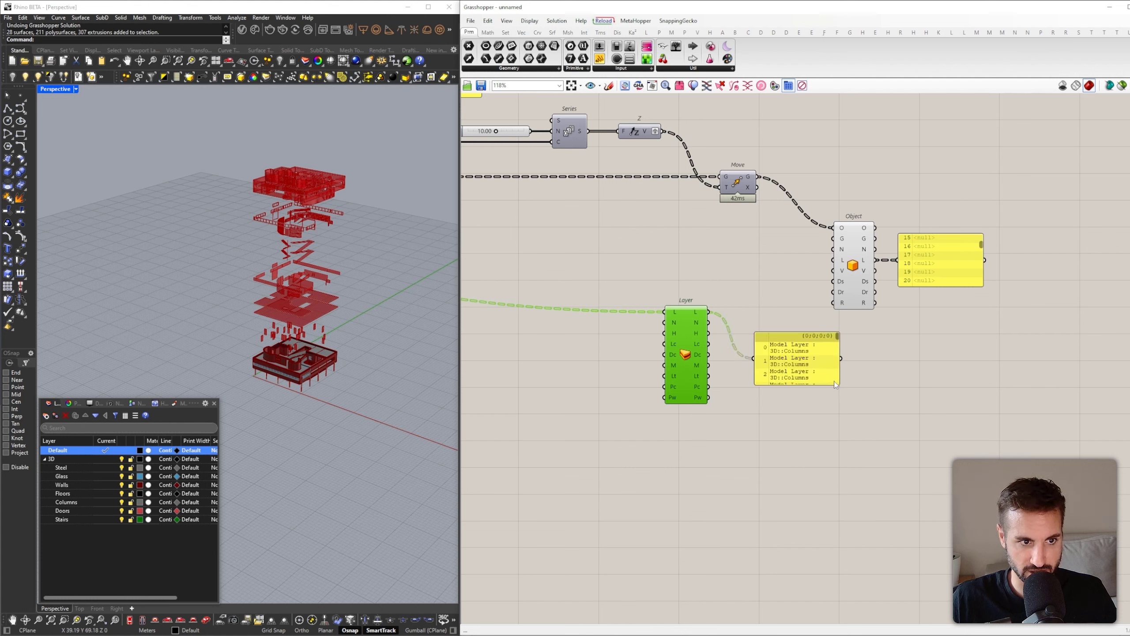
left_click(767, 317)
left_click_drag(699, 314, 833, 260)
right_click_drag(886, 260, 724, 368)
Add a Bake component, connect Object's output to it, and bake the exploded geometry onto its original layers
scroll(725, 368, "down", 3)
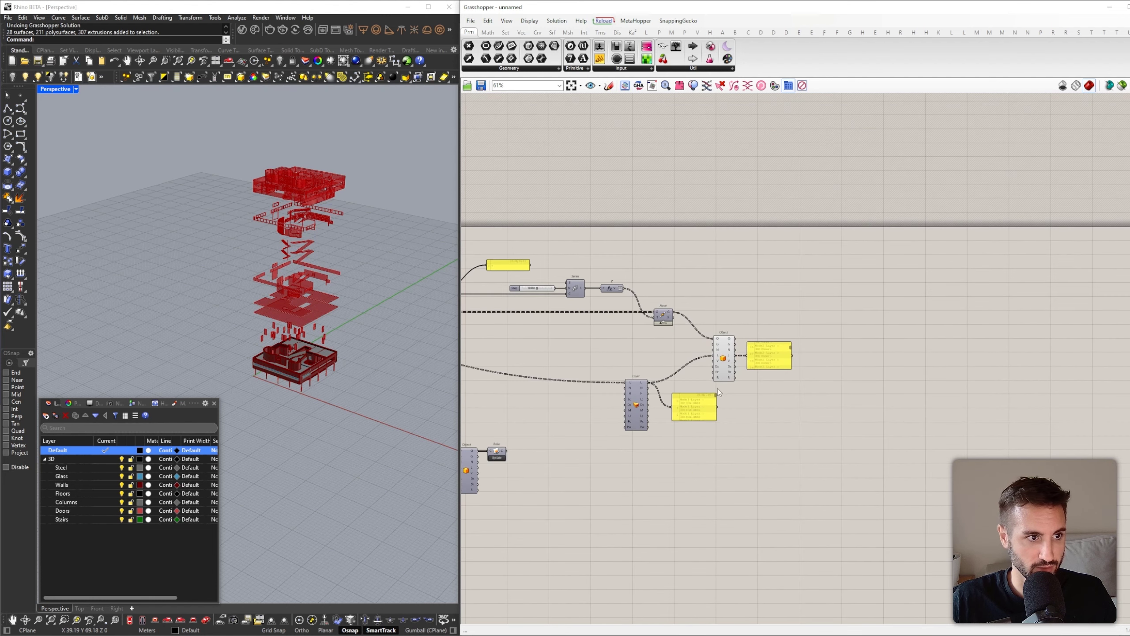
scroll(717, 389, "up", 3)
double_click(799, 279)
type("bake")
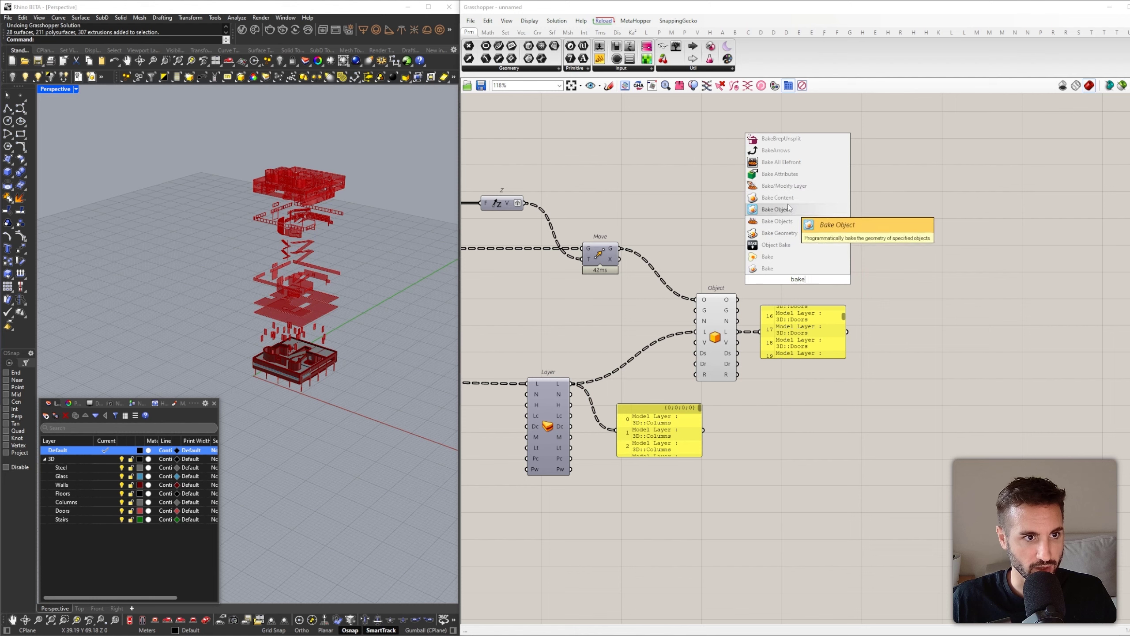
left_click(767, 257)
left_click_drag(737, 299, 780, 274)
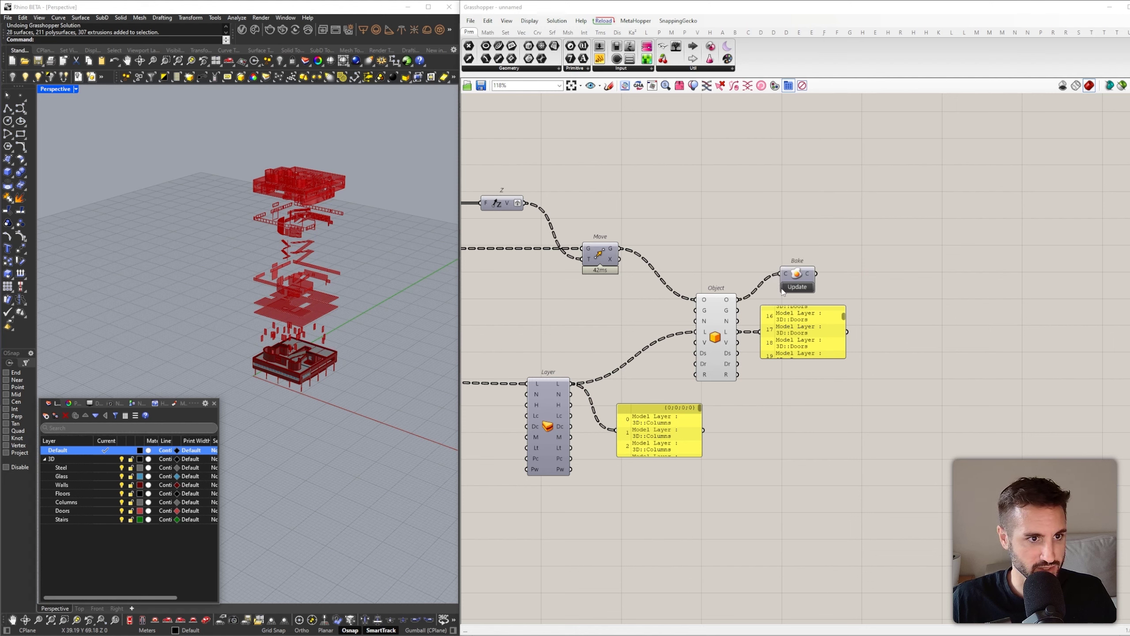
left_click(796, 287)
Turn off the preview of the Object component that feeds Bake
mouse_move(331, 292)
right_mouse_down()
mouse_move(360, 288)
mouse_move(339, 277)
right_mouse_up()
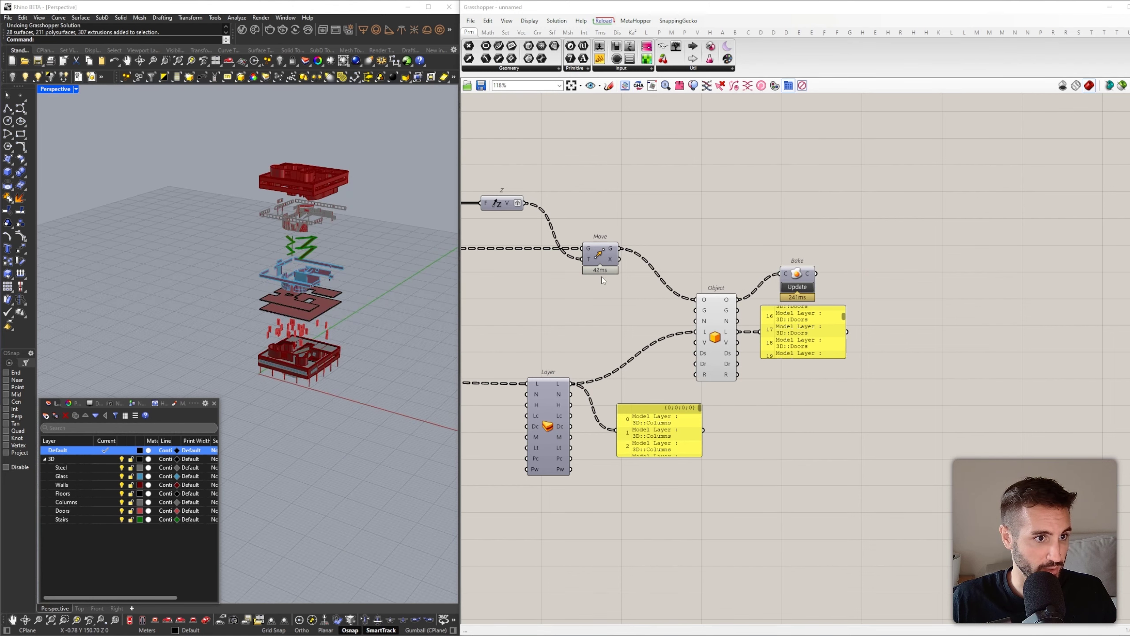
left_click(714, 325)
middle_click(714, 325)
left_click(711, 244)
Make Steel the current Rhino layer and restore Default as the current layer
right_click_drag(103, 427, 83, 472)
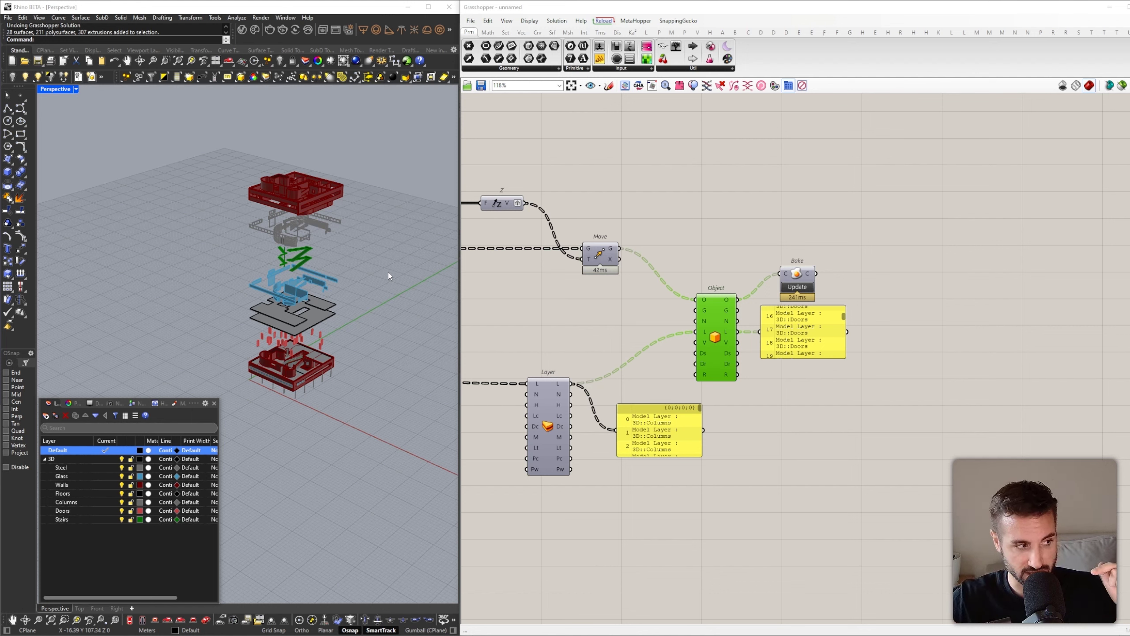
left_click(95, 468)
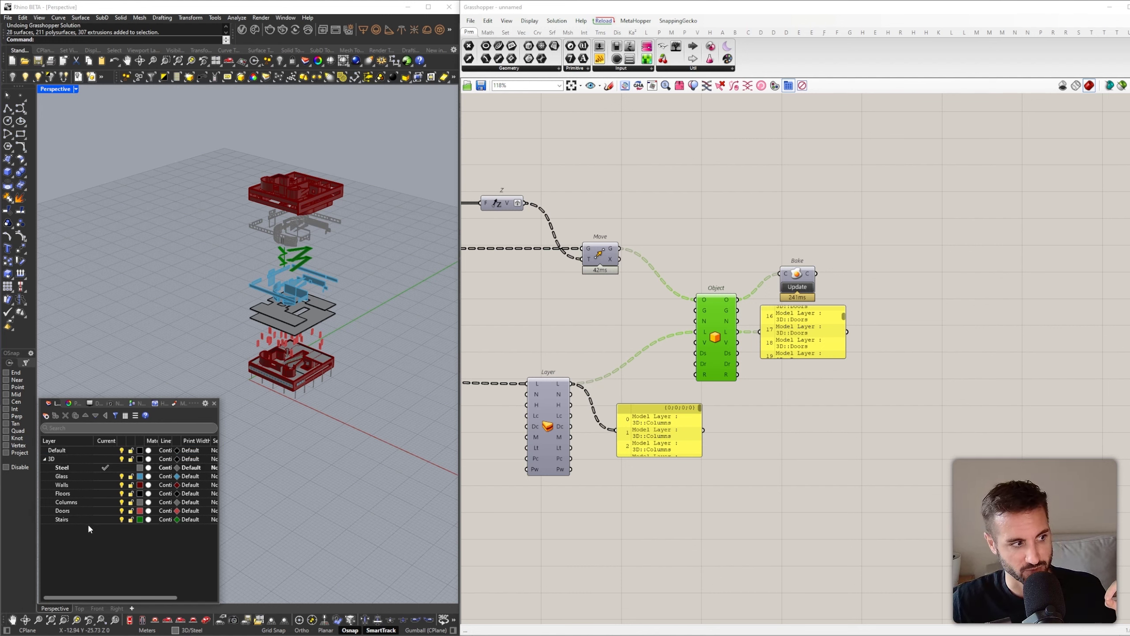
left_click(113, 451)
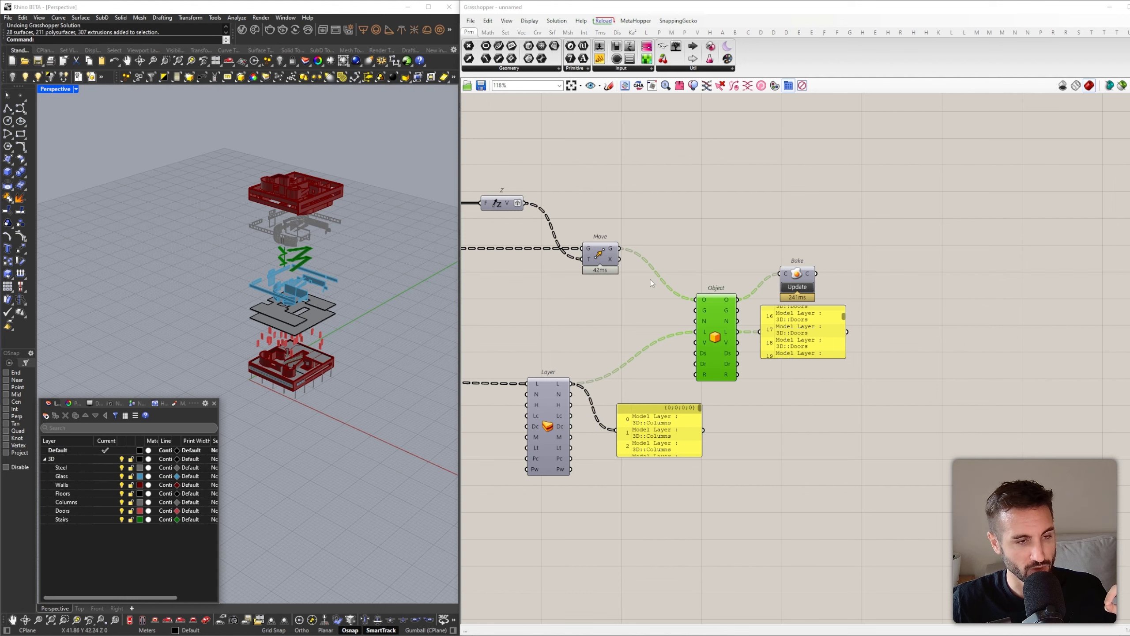
Delete the panel attached to the Layer component's output
left_click(779, 221)
right_click_drag(836, 315, 933, 305)
left_click(772, 434)
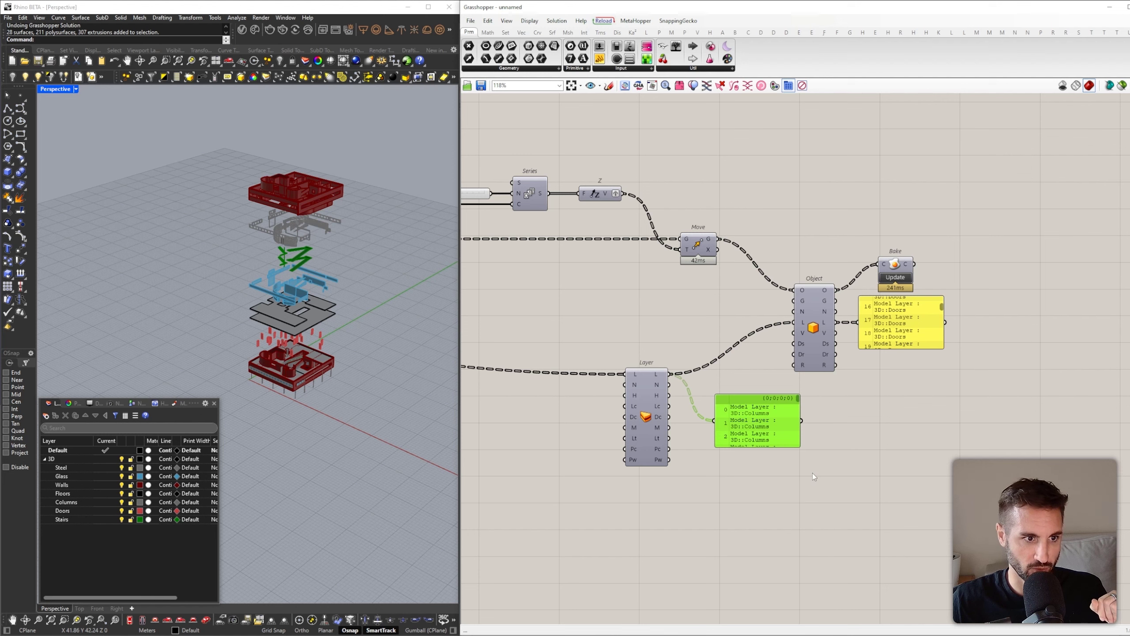
left_click(937, 373)
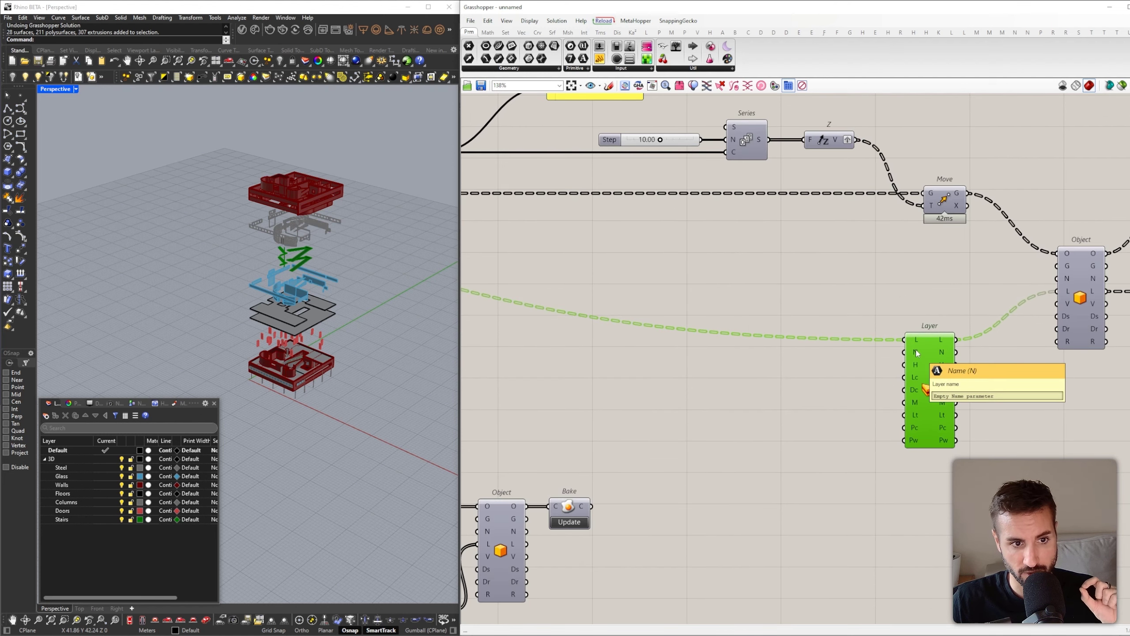
scroll(917, 353, "down", 5)
scroll(680, 381, "up", 4)
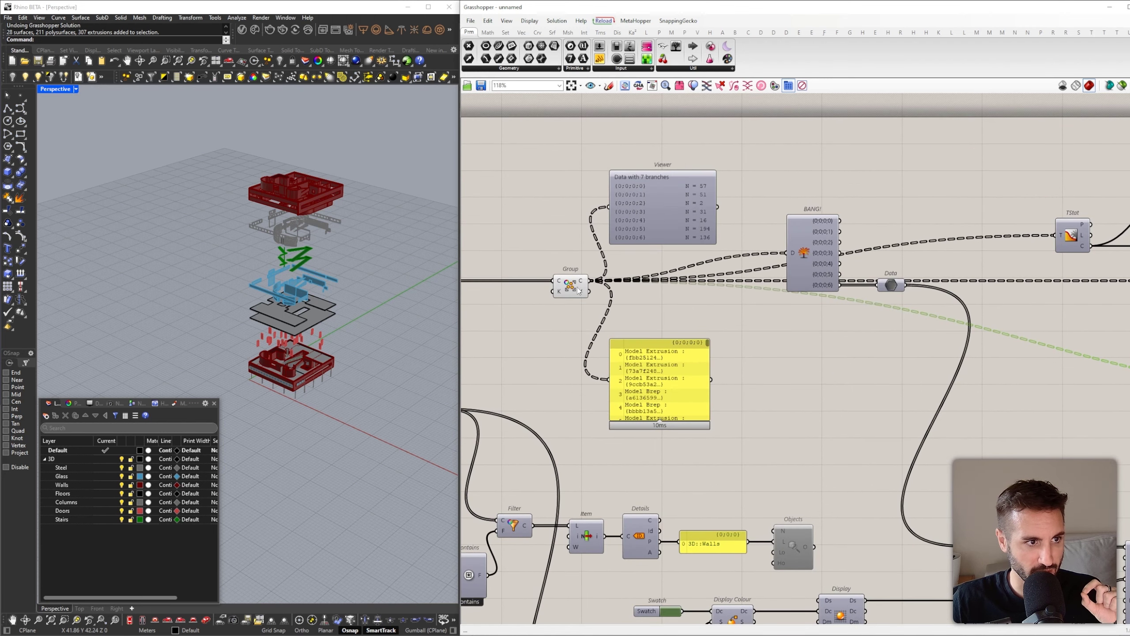
Feed Group's V output into the enlarged panel, add a Text Split component, and connect the panel to its T input
left_click_drag(609, 367, 746, 387)
left_click_drag(666, 327, 774, 448)
double_click(868, 388)
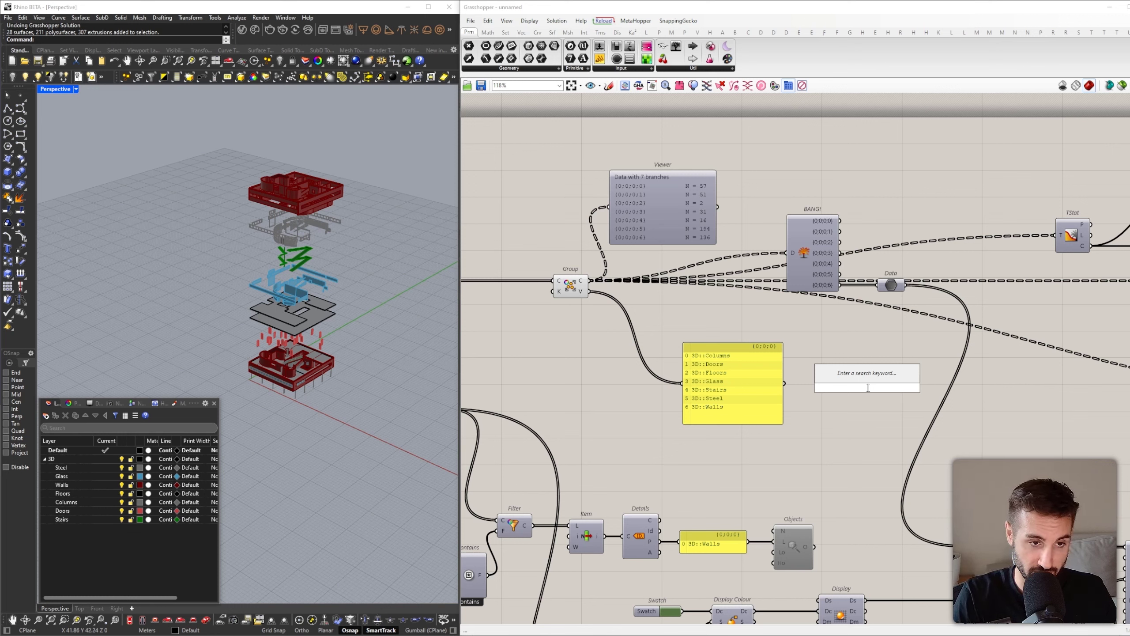
type("split")
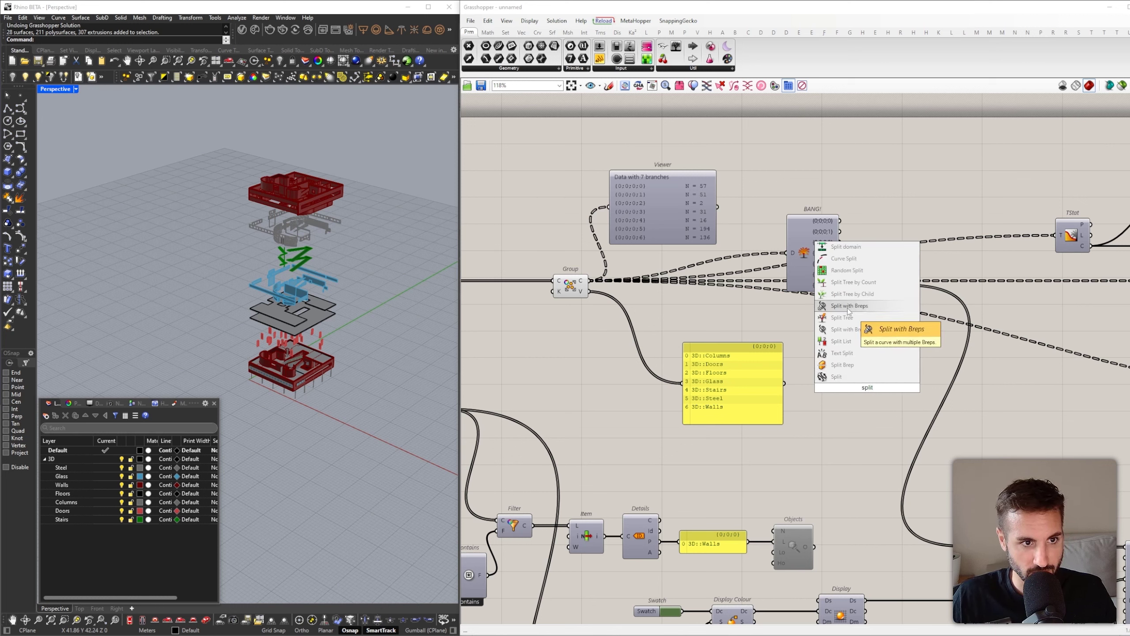
left_click(842, 352)
left_click_drag(849, 383, 784, 383)
Create a panel containing "::" and connect it to Text Split's C input
double_click(829, 405)
type("//::")
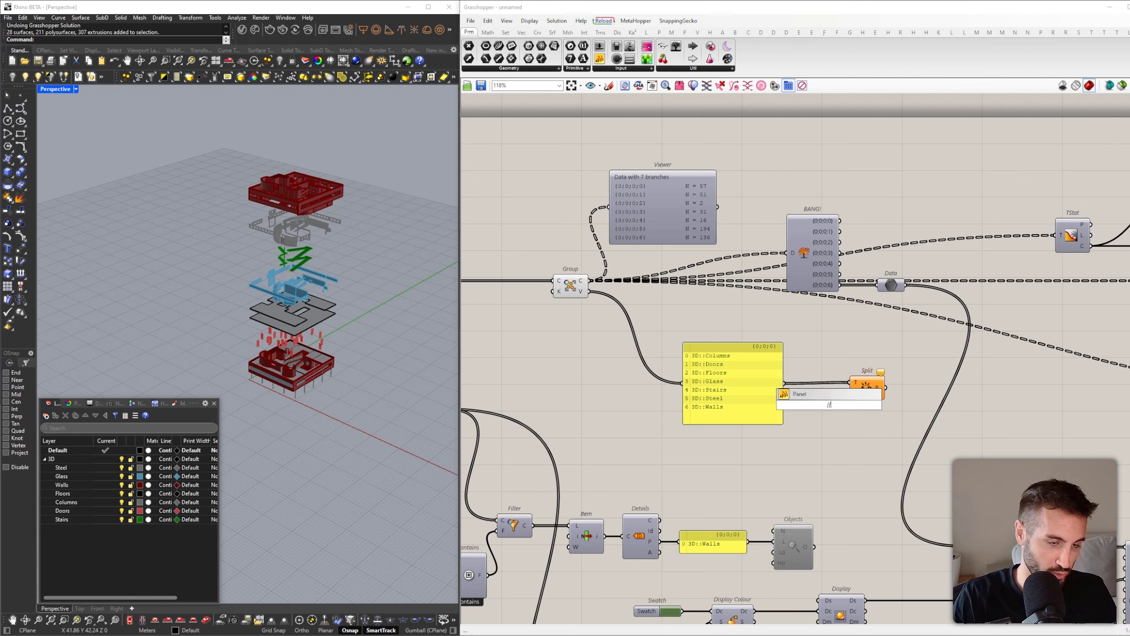
key("Return")
left_click_drag(840, 405, 851, 394)
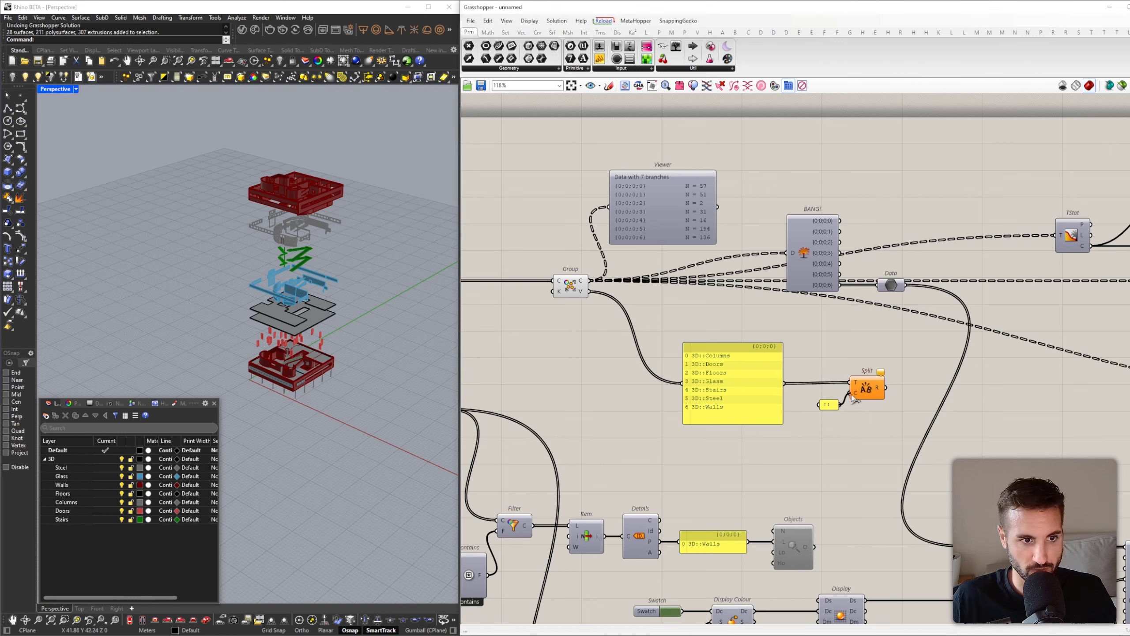
mouse_move(883, 391)
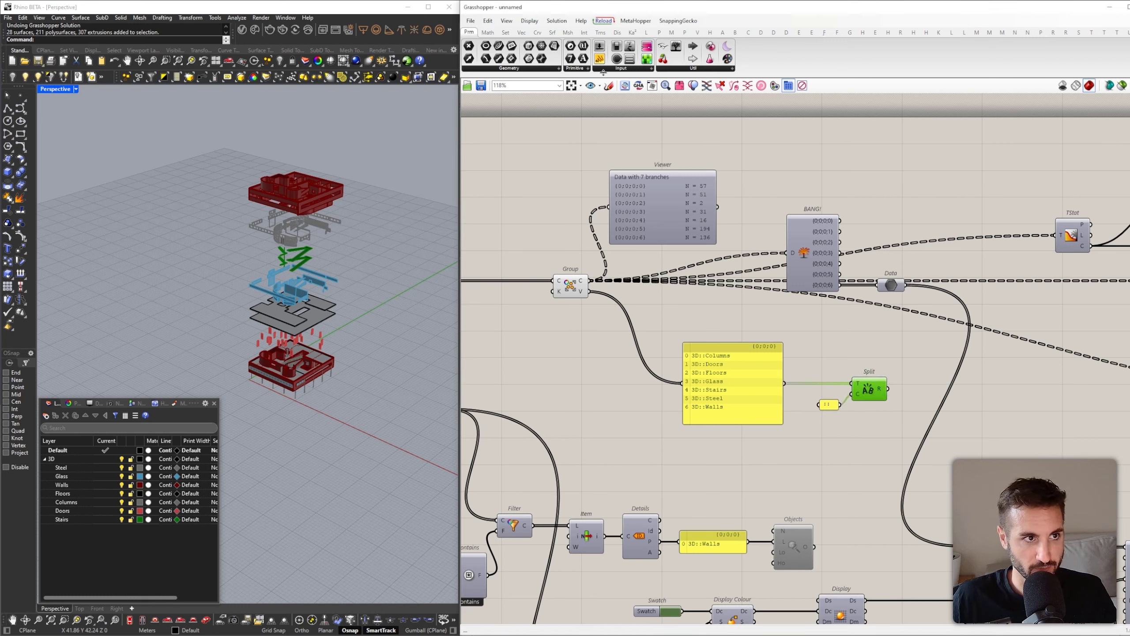
Add a panel beside Text Split and connect the split result to it
left_click(600, 58)
left_click(916, 365)
left_click_drag(907, 376, 983, 340)
Add a List Item component fed by Text Split's result, set its index to 2, and route its output into the enlarged panel
double_click(975, 436)
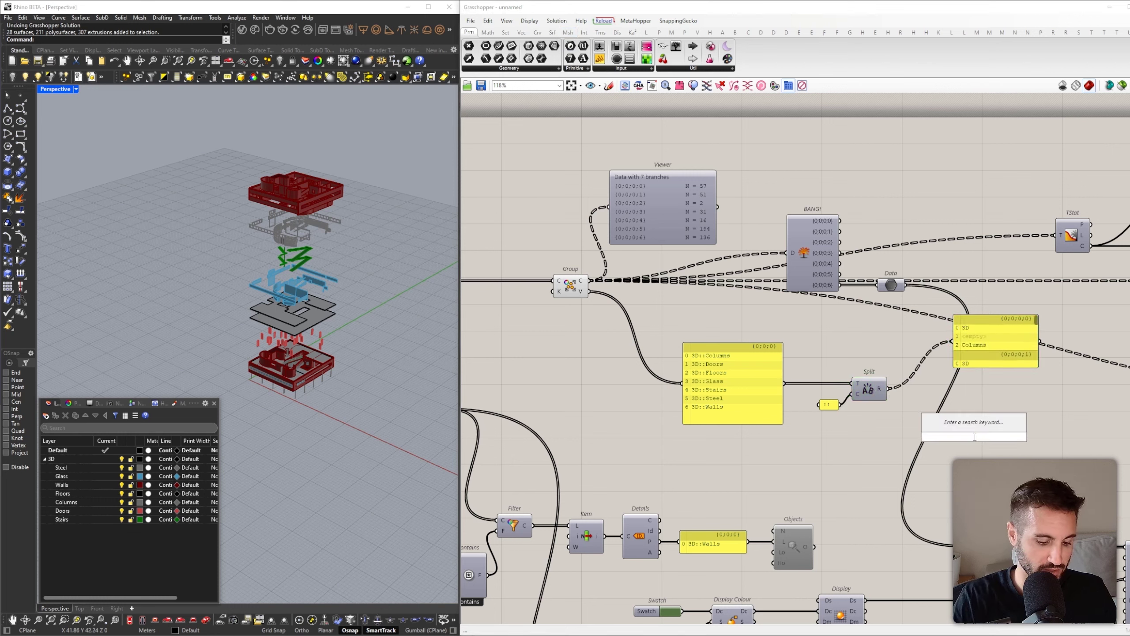
type("item")
left_click(945, 415)
left_click_drag(887, 388, 956, 426)
double_click(899, 431)
type("2")
key("Return")
left_click_drag(908, 431, 953, 341)
left_click_drag(986, 344, 1035, 381)
right_click_drag(1035, 381, 915, 372)
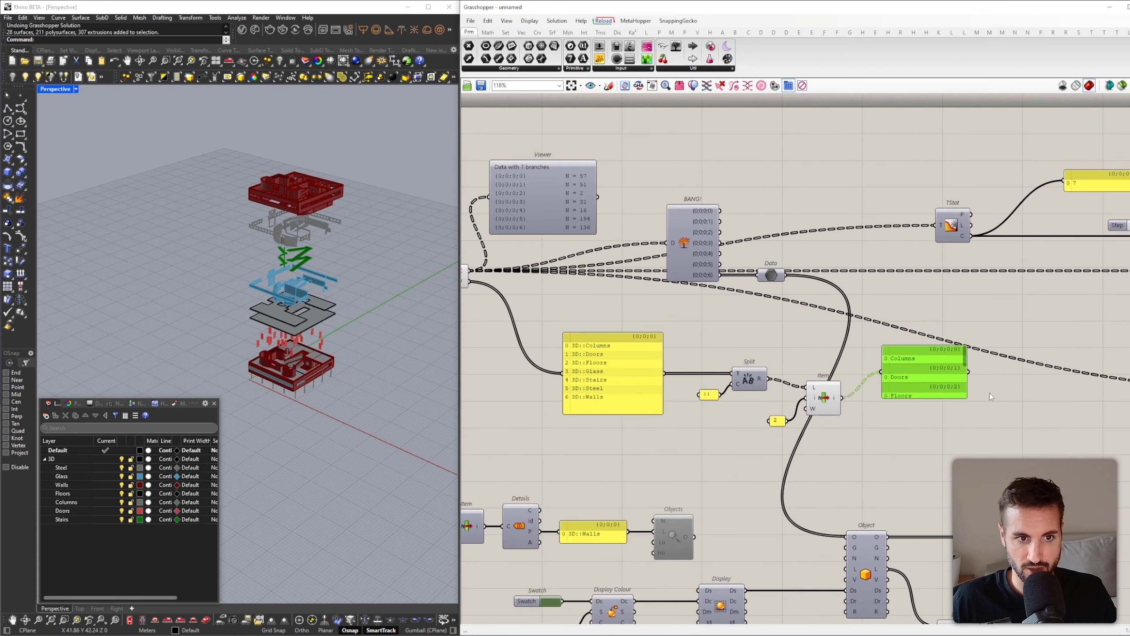
left_click_drag(968, 398, 1051, 485)
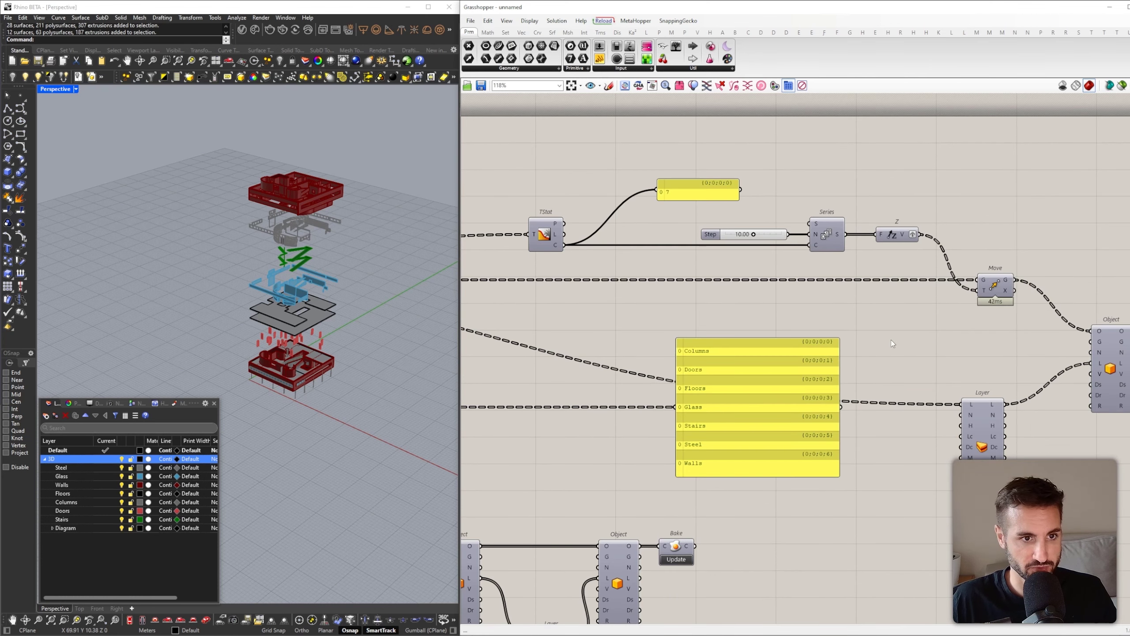
Add a Concatenate component and connect the panel of short layer names to its B input
double_click(891, 339)
type("conc")
key("Return")
mouse_move(873, 345)
left_mouse_down()
mouse_move(842, 407)
mouse_move(883, 325)
left_mouse_up()
Create a panel containing "Diagram::" and connect it to Concat's A input
double_click(804, 301)
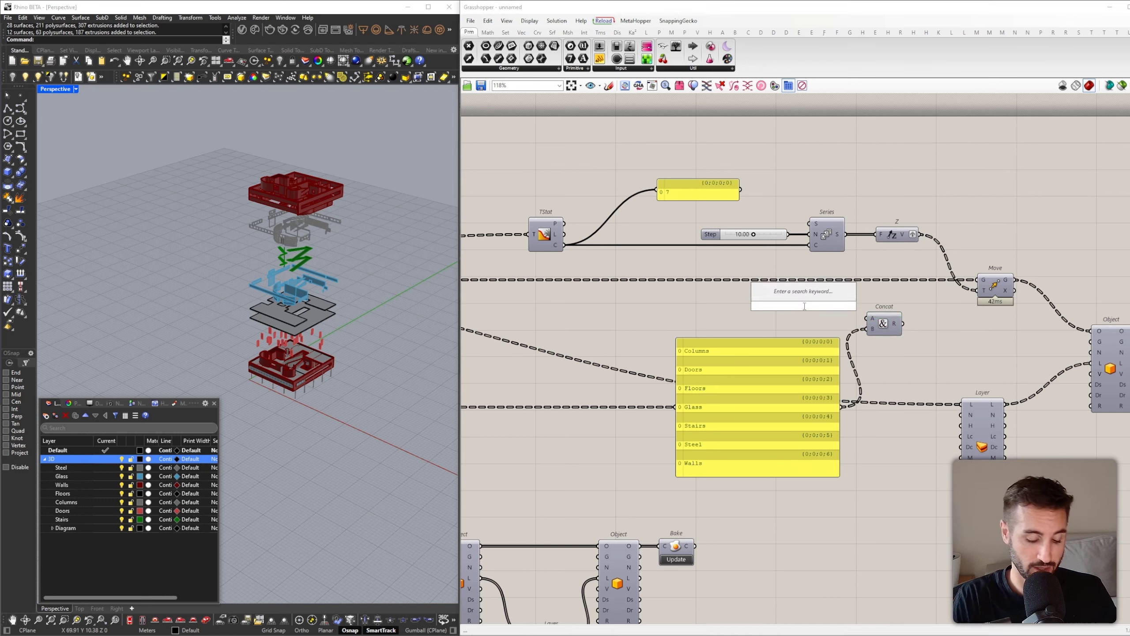
type("//Digra")
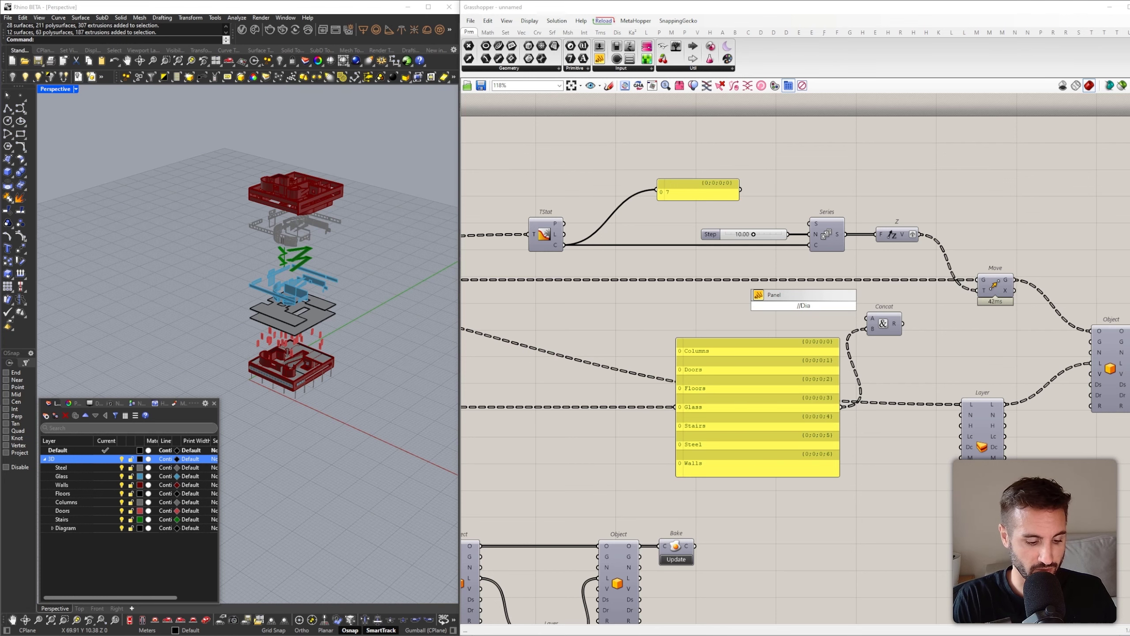
type("m::")
key("Return")
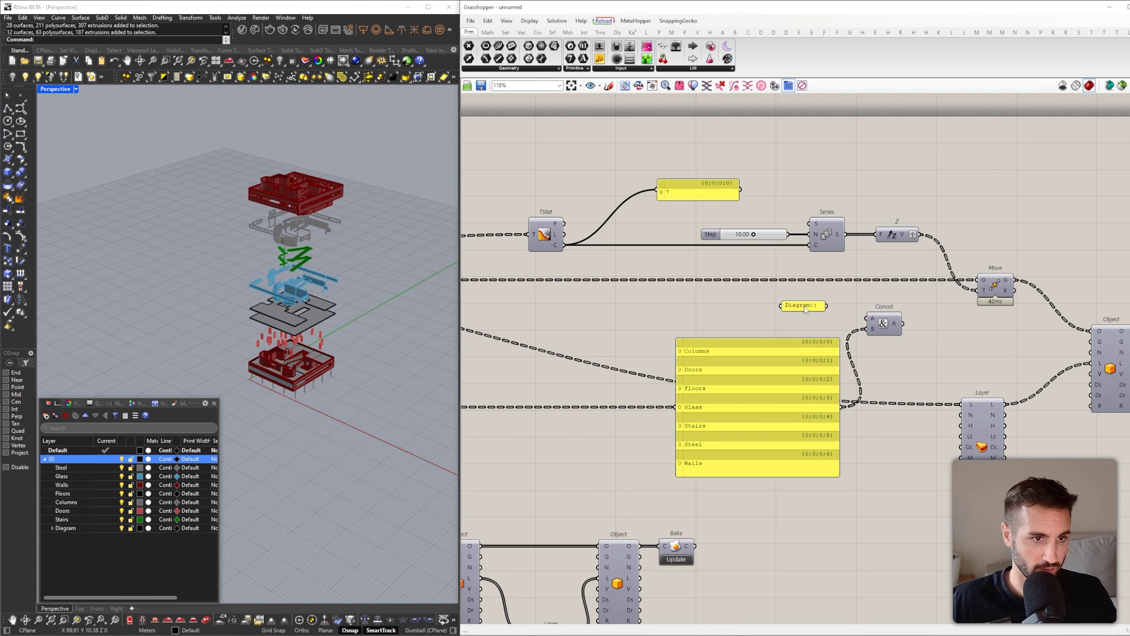
scroll(815, 313, "up", 3)
left_click_drag(834, 301, 898, 321)
scroll(890, 324, "down", 3)
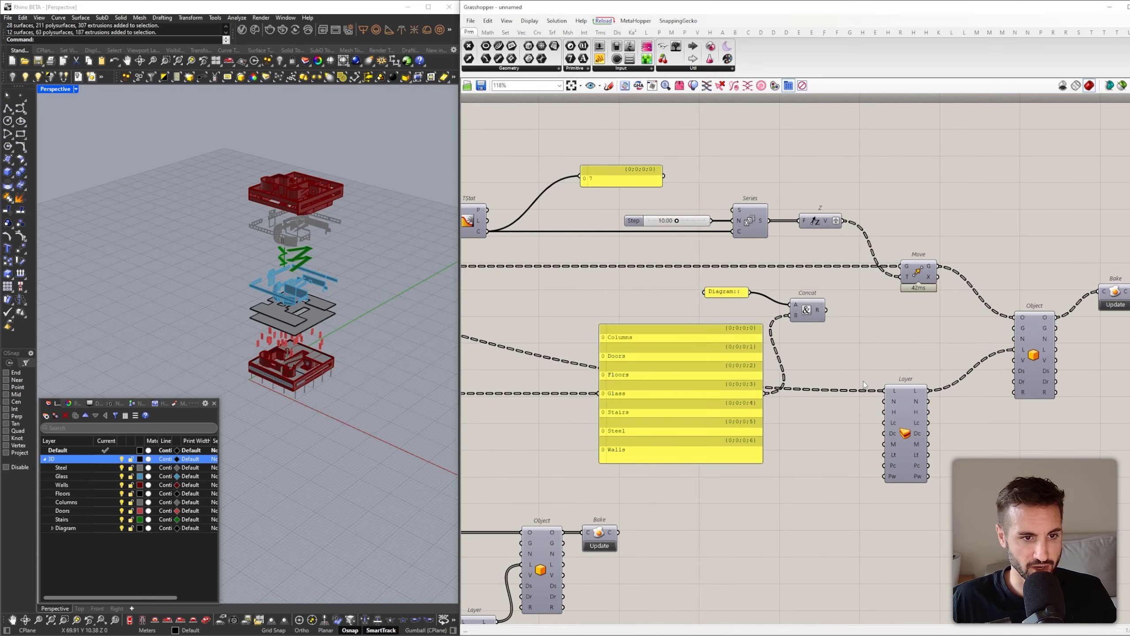
Disconnect the wire feeding the L input of the Layer component
mouse_move(895, 394)
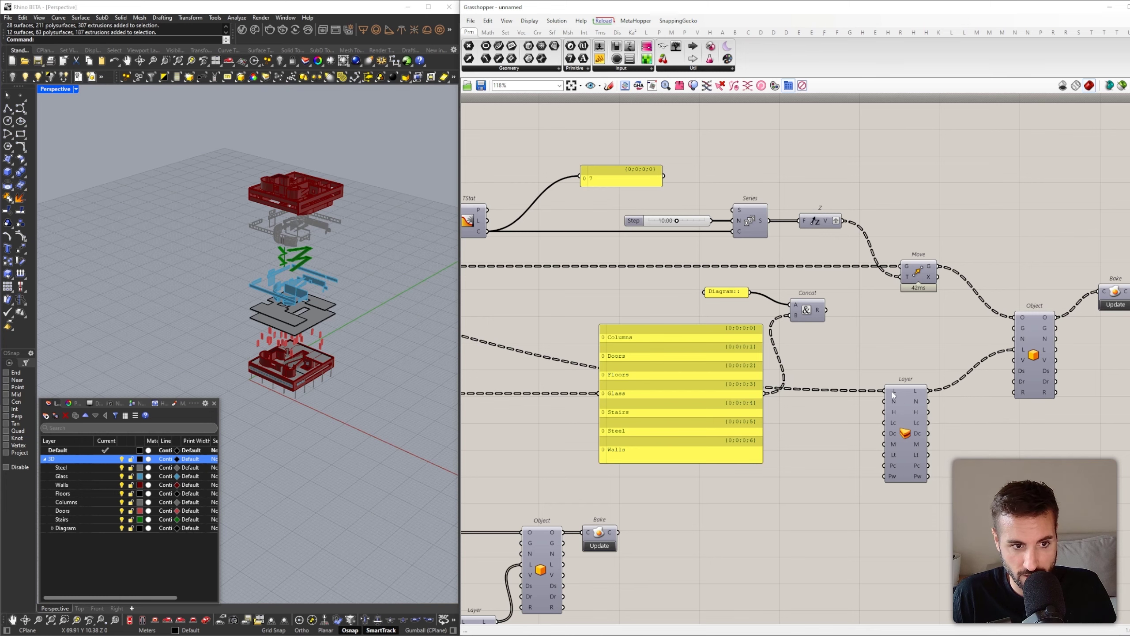
scroll(930, 383, "down", 5)
left_click_drag(885, 392, 539, 343)
scroll(634, 338, "up", 3)
right_click_drag(953, 397, 663, 356)
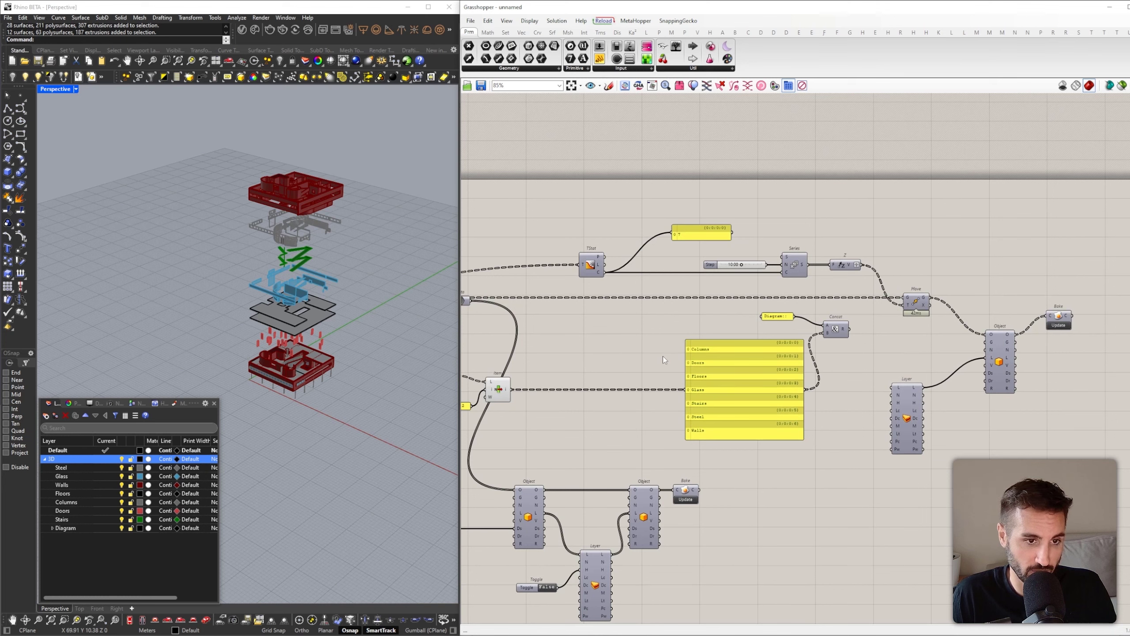
Reposition Concat and connect its result to the N input of the Layer component
scroll(822, 356, "up", 3)
left_click_drag(843, 321, 846, 342)
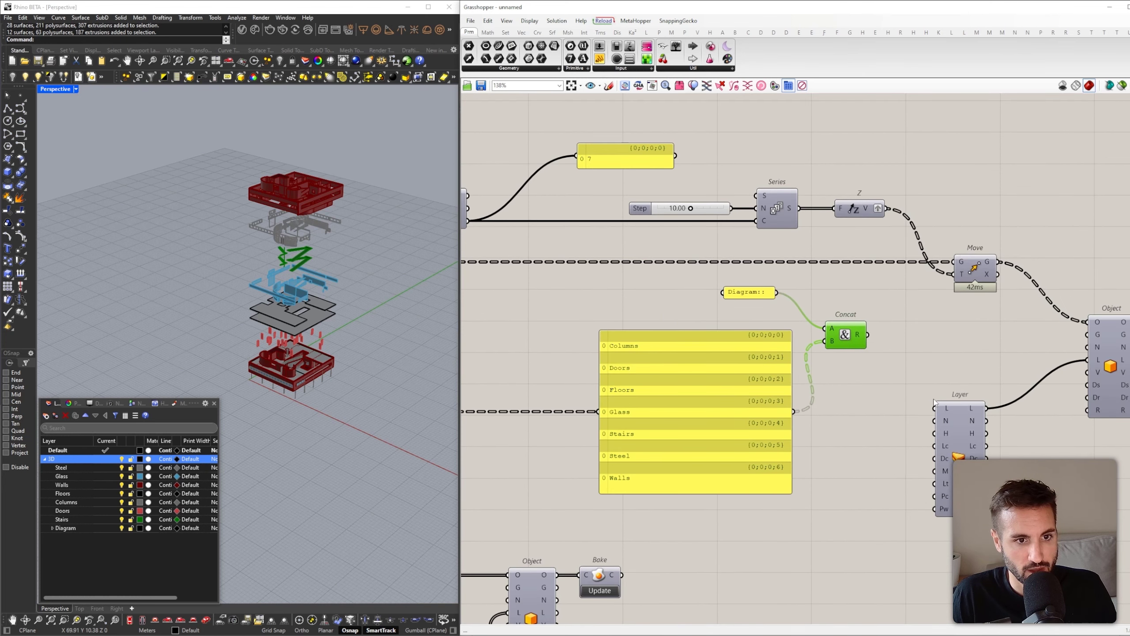
right_click_drag(859, 343, 785, 333)
mouse_move(784, 324)
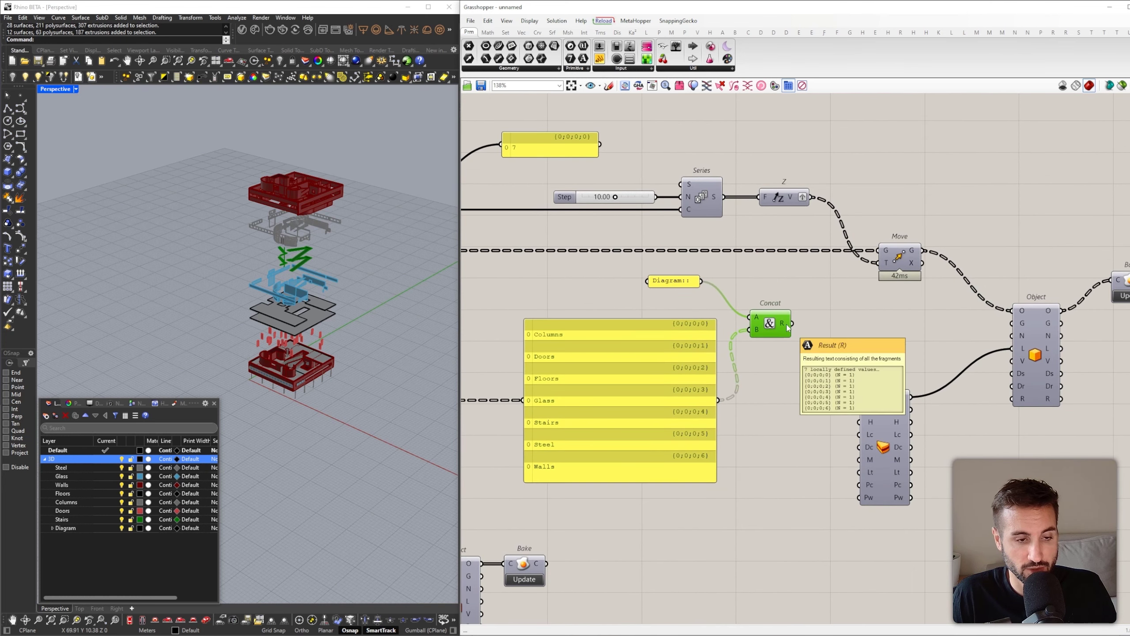
left_click_drag(786, 324, 859, 409)
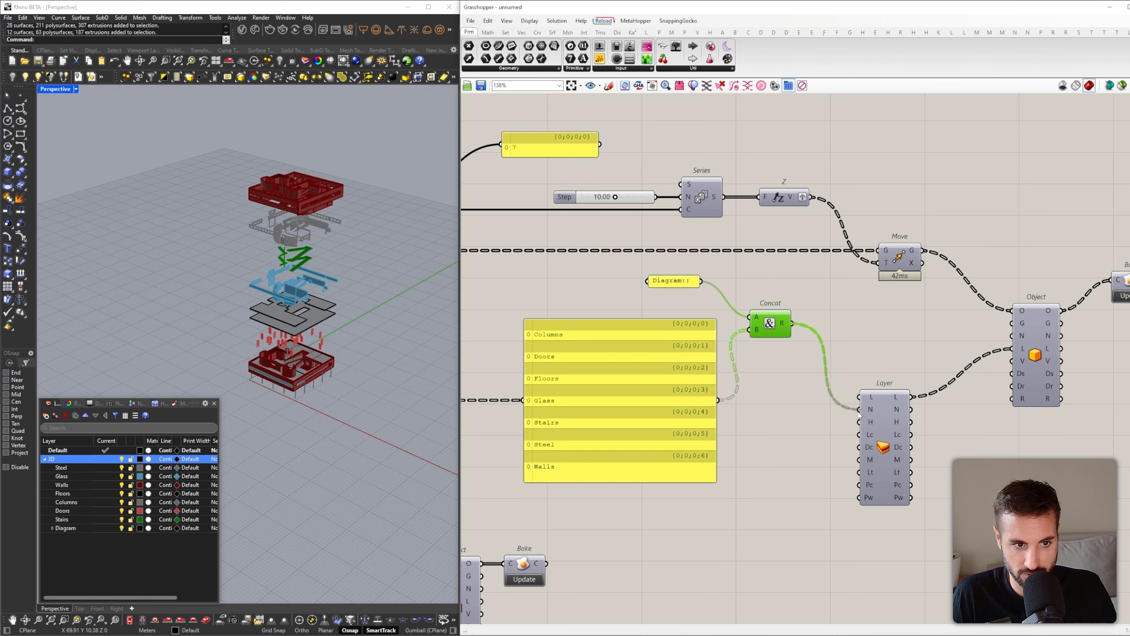
right_click_drag(899, 396, 863, 394)
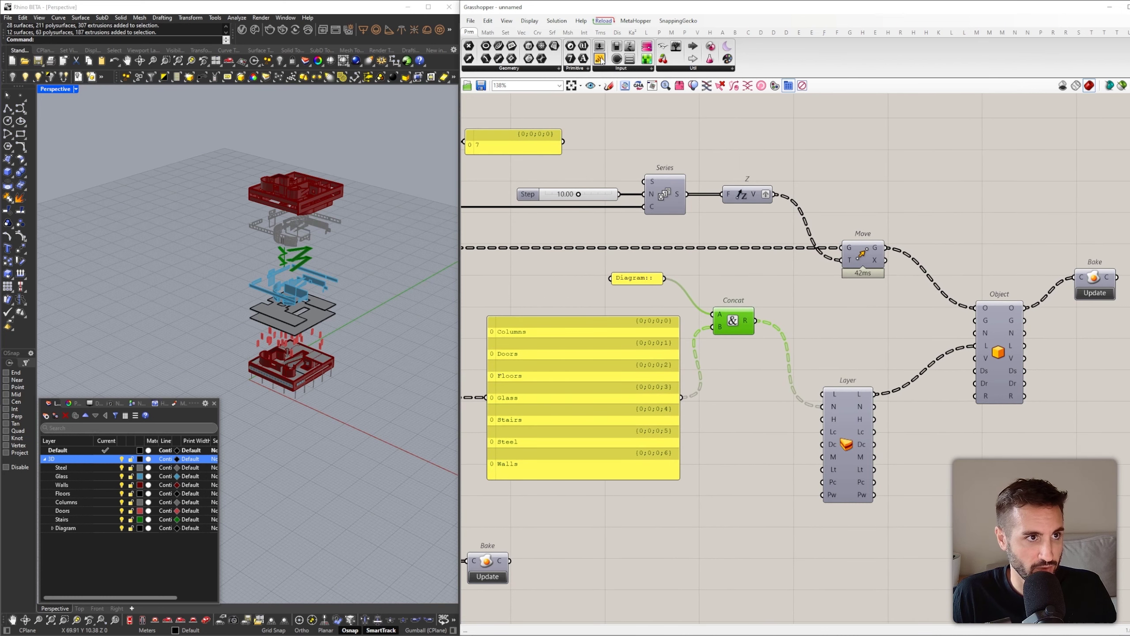
Show Layer's N output in an enlarged panel and bake the exploded geometry onto the Diagram sublayers
left_click_drag(866, 394, 960, 486)
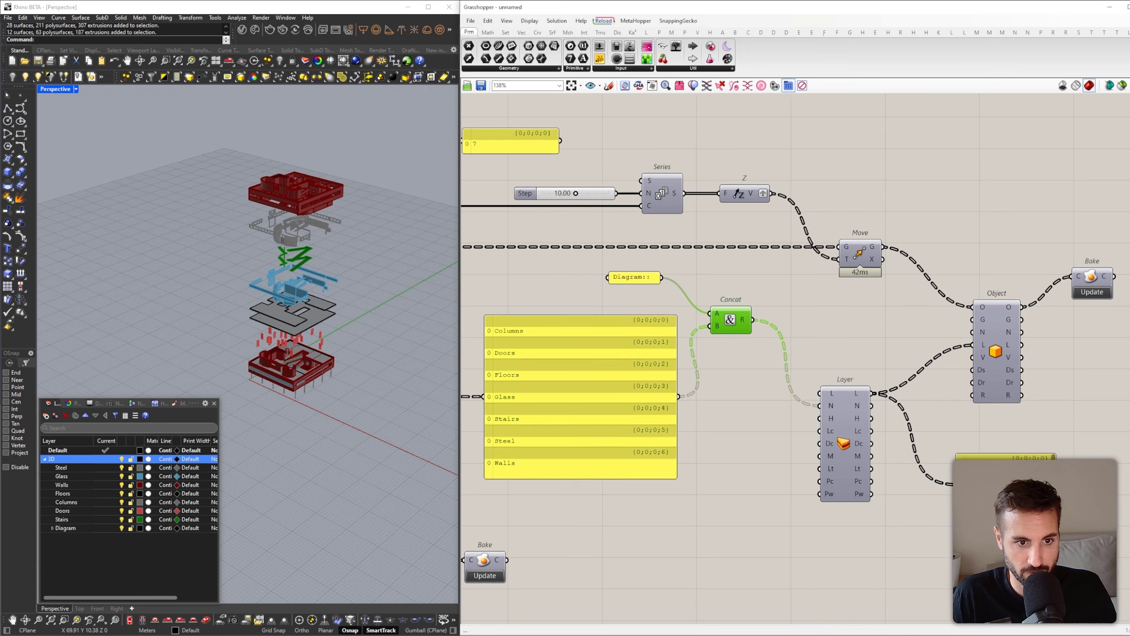
right_click_drag(961, 488, 827, 448)
left_click_drag(927, 479, 1059, 518)
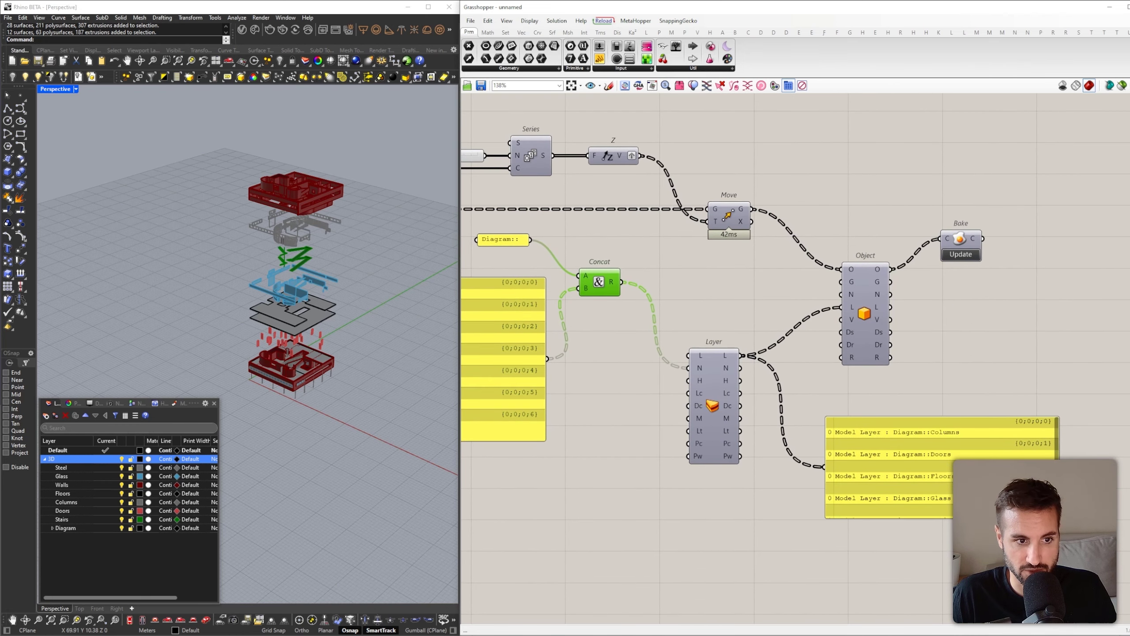
left_click_drag(740, 368, 824, 467)
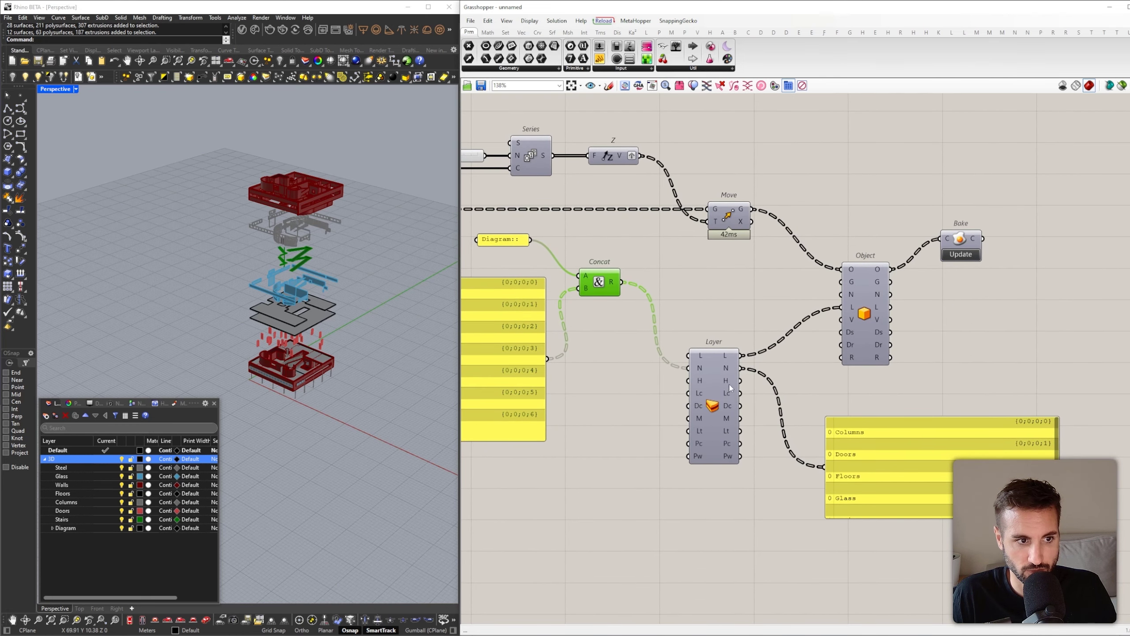
left_click(960, 255)
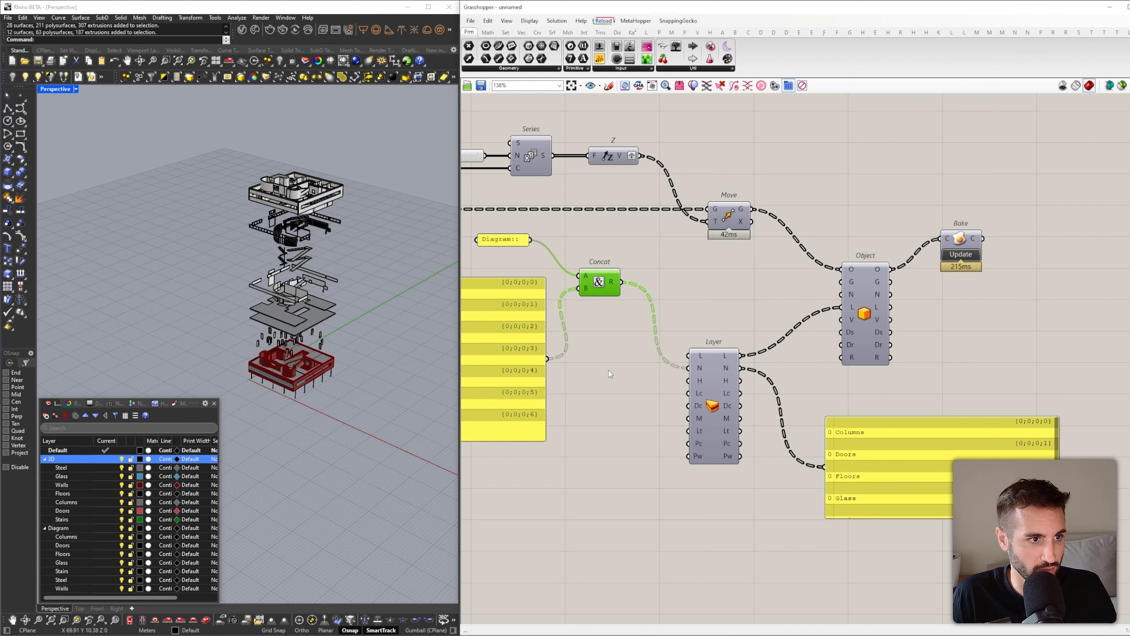
Add a Model Layer component and connect Group's C output to its L input
right_click_drag(608, 371, 794, 379)
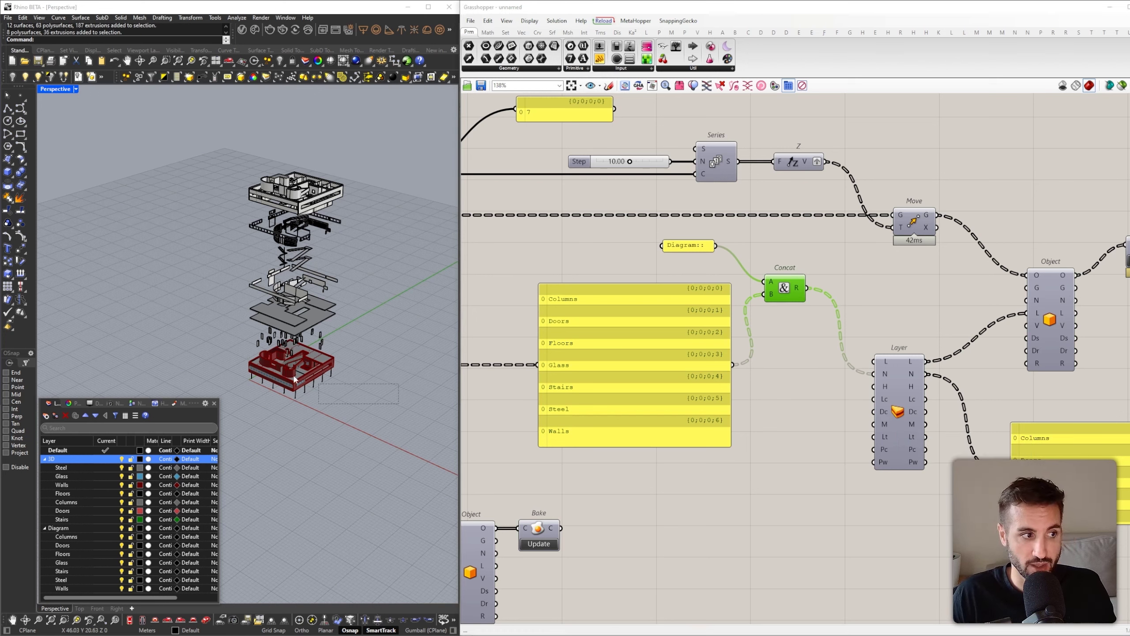
left_click(276, 373)
double_click(829, 435)
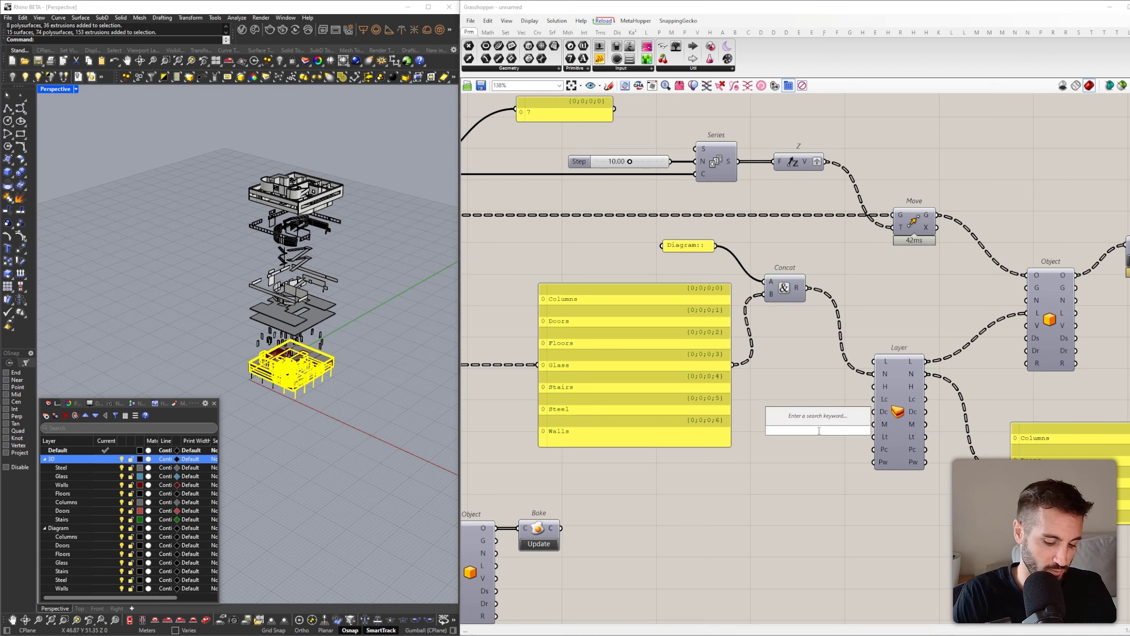
type("lay")
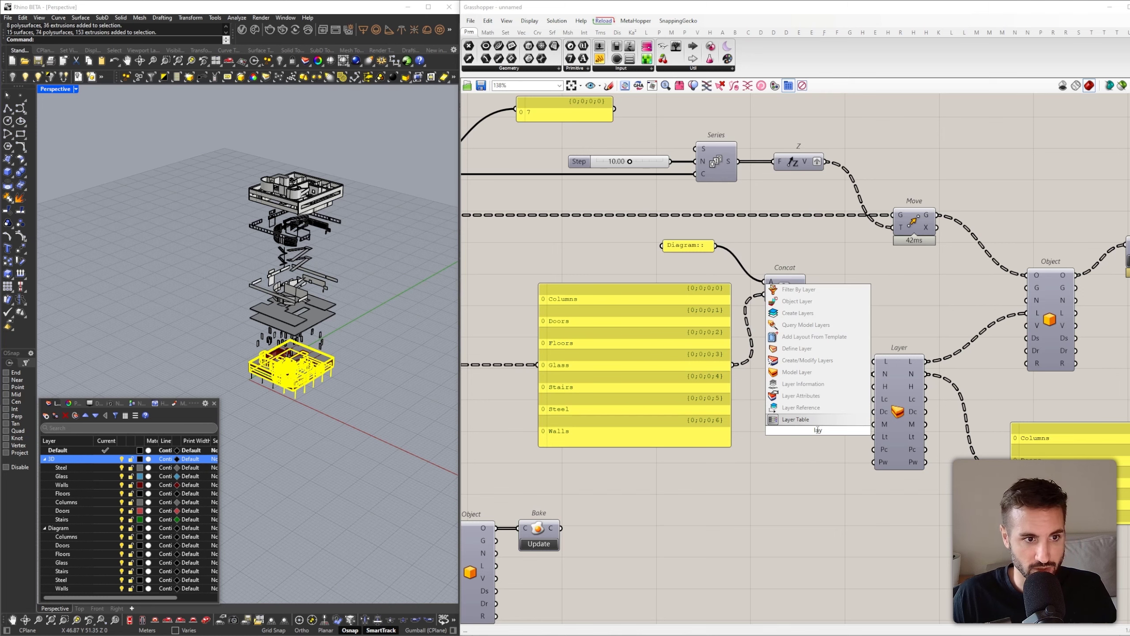
left_click(797, 372)
scroll(802, 451, "down", 2)
right_click_drag(757, 442, 983, 435)
right_click_drag(618, 356, 824, 353)
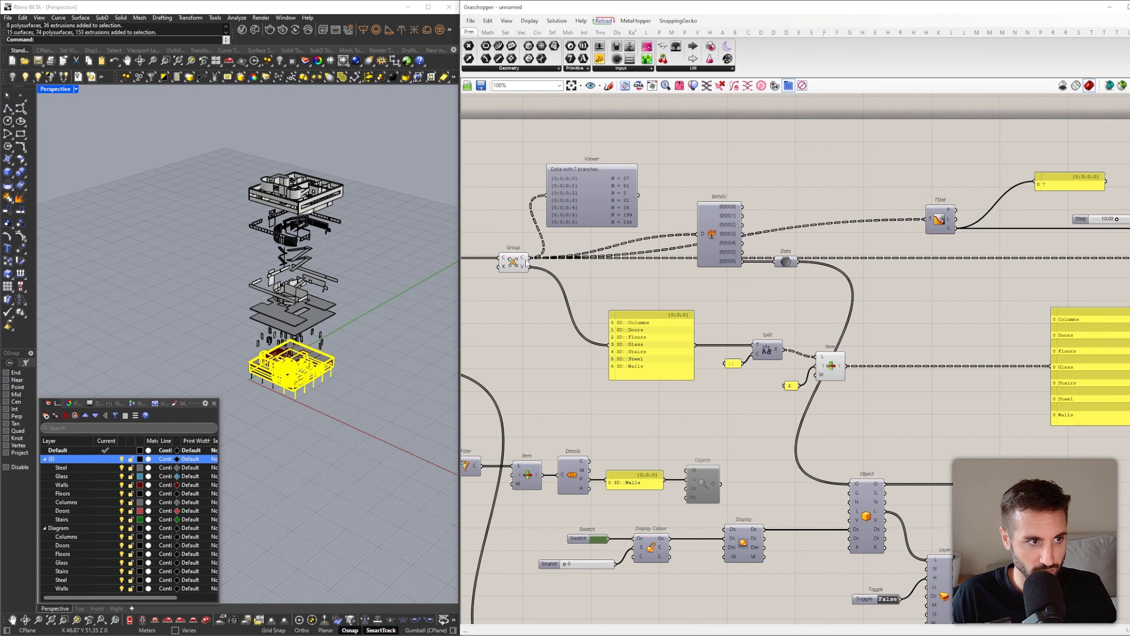
mouse_move(526, 262)
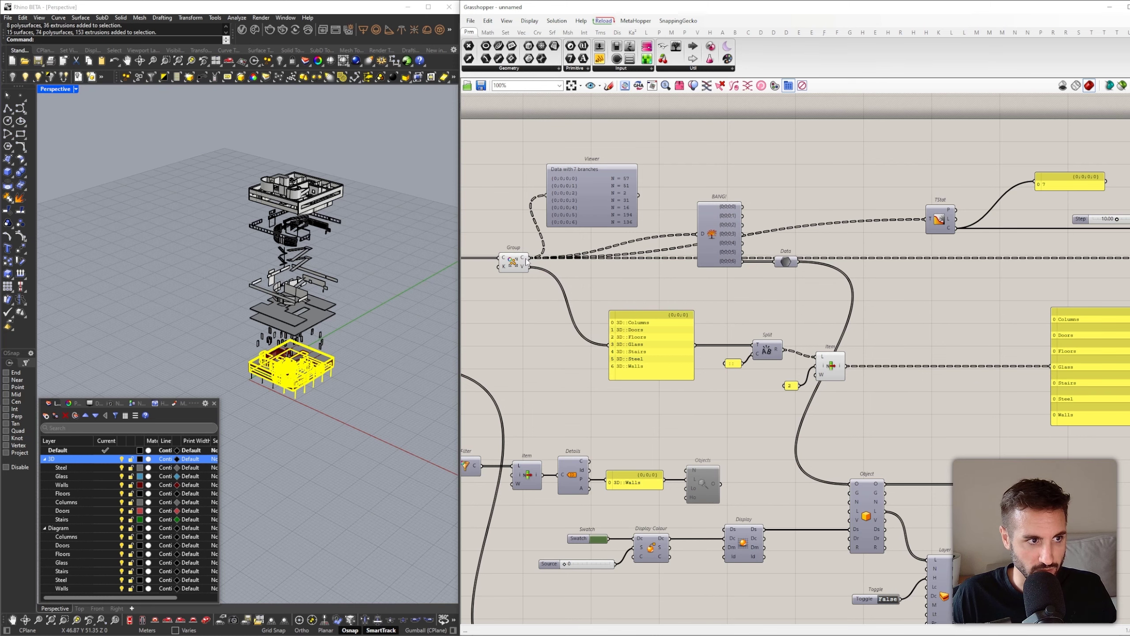
left_click_drag(527, 260, 803, 322)
Connect the new Layer's Dc output to the Dc input of the Layer feeding Object, and update the bake
scroll(663, 336, "down", 7)
scroll(923, 390, "up", 4)
scroll(745, 360, "up", 3)
left_click_drag(831, 356, 866, 306)
left_click(1063, 197)
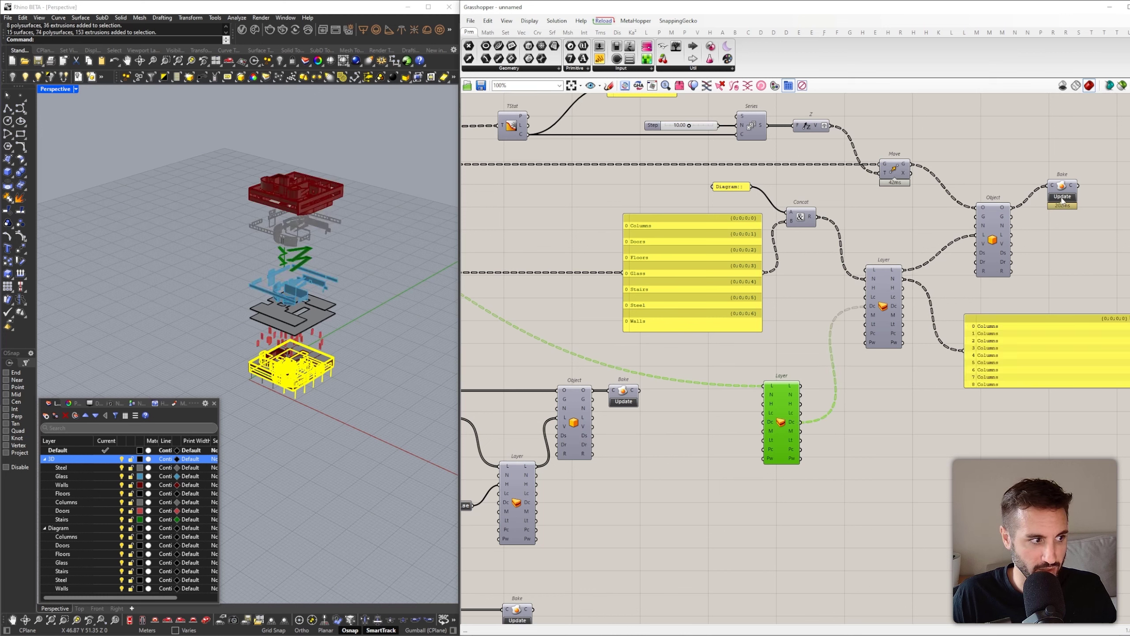
left_click(379, 352)
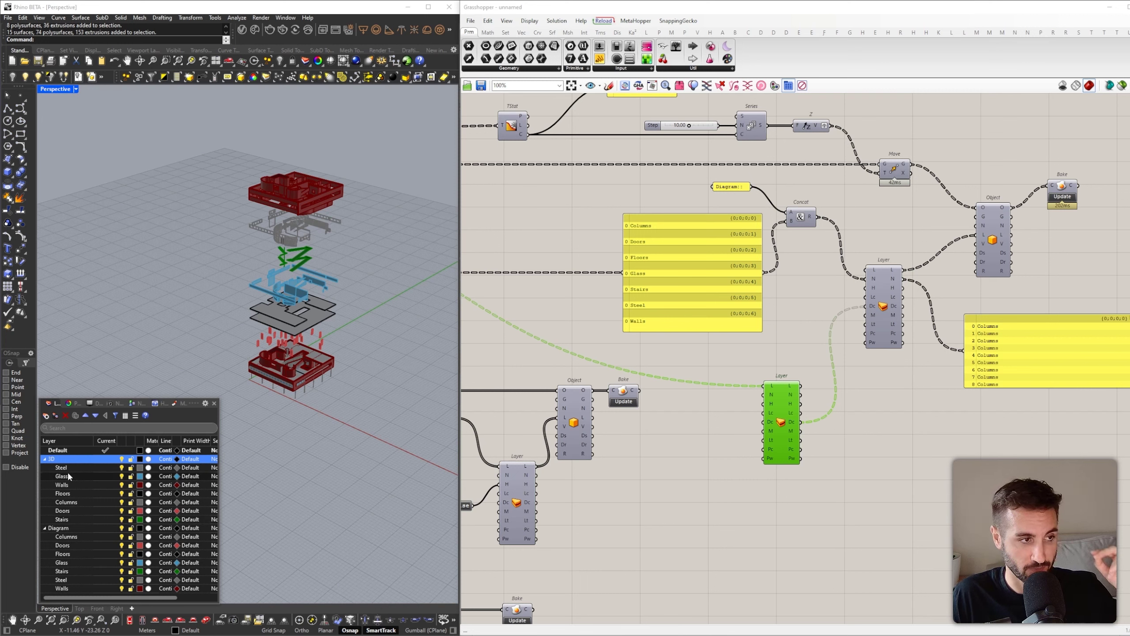
Hide the 3D parent layer and inspect the baked exploded view in the perspective viewport
left_click(122, 459)
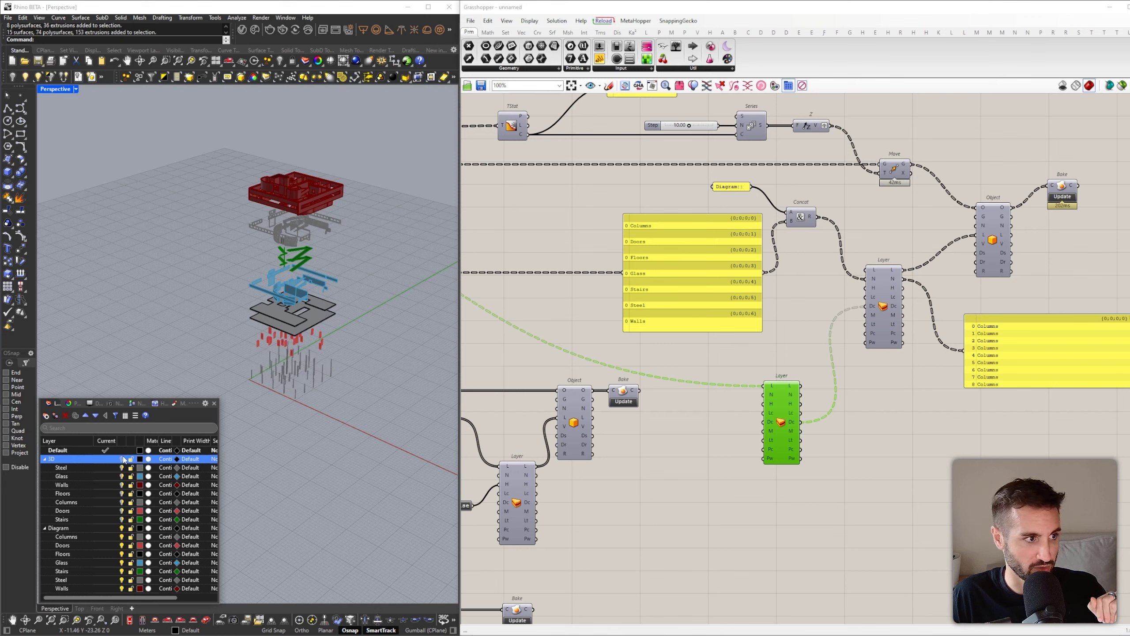
scroll(304, 311, "up", 5)
scroll(304, 307, "down", 3)
right_click_drag(304, 308, 304, 259)
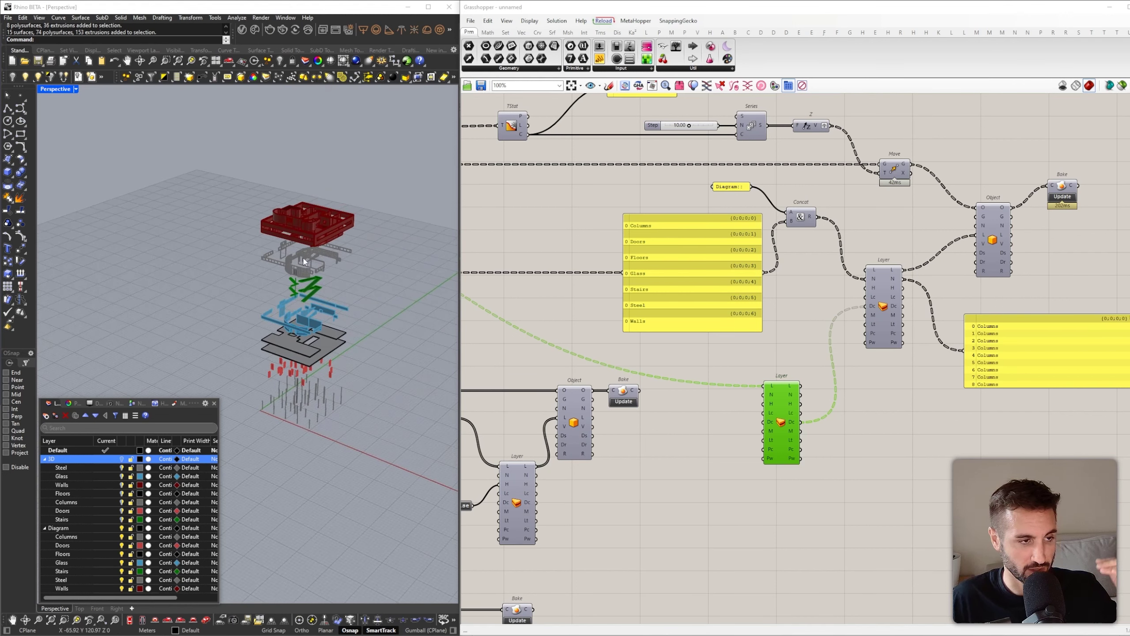